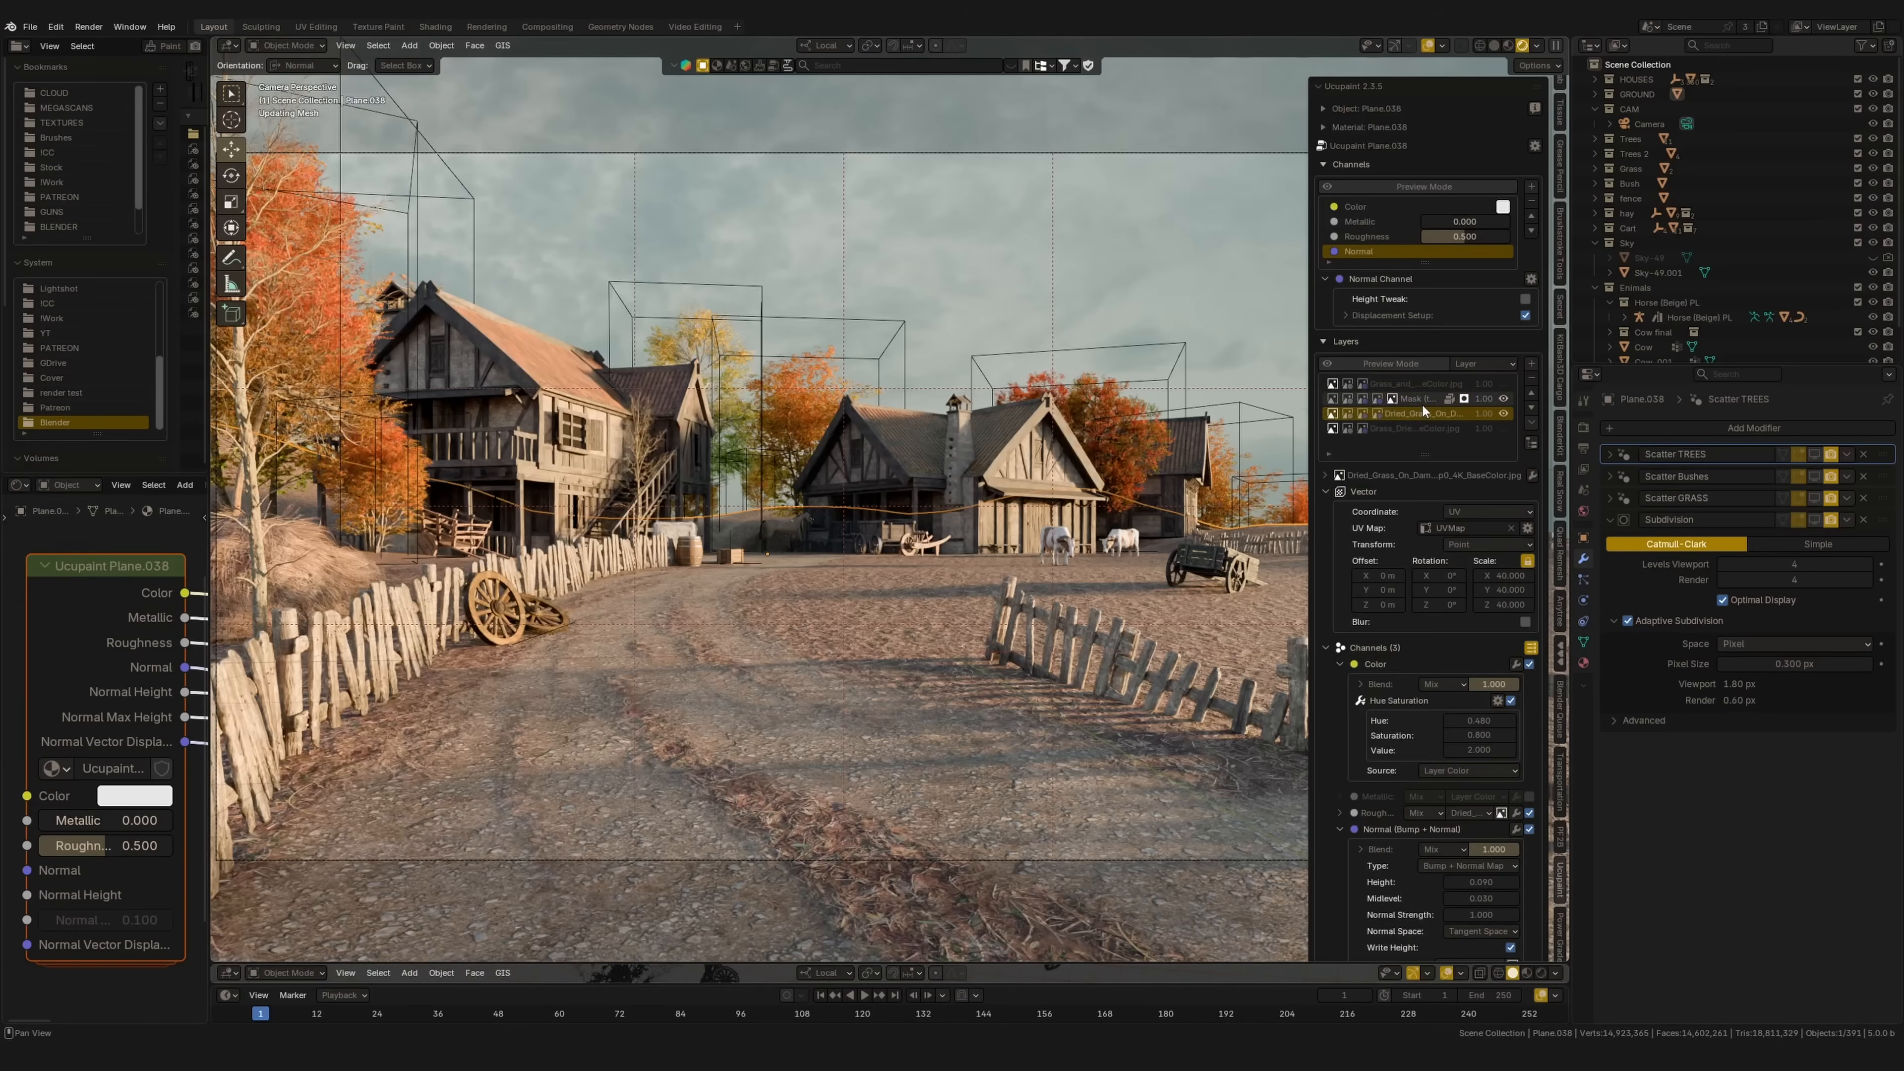
Step: Reduce the ground layer's texture scale to 25.700 and its bump height to 0.050
drag(1528, 578, 1504, 590)
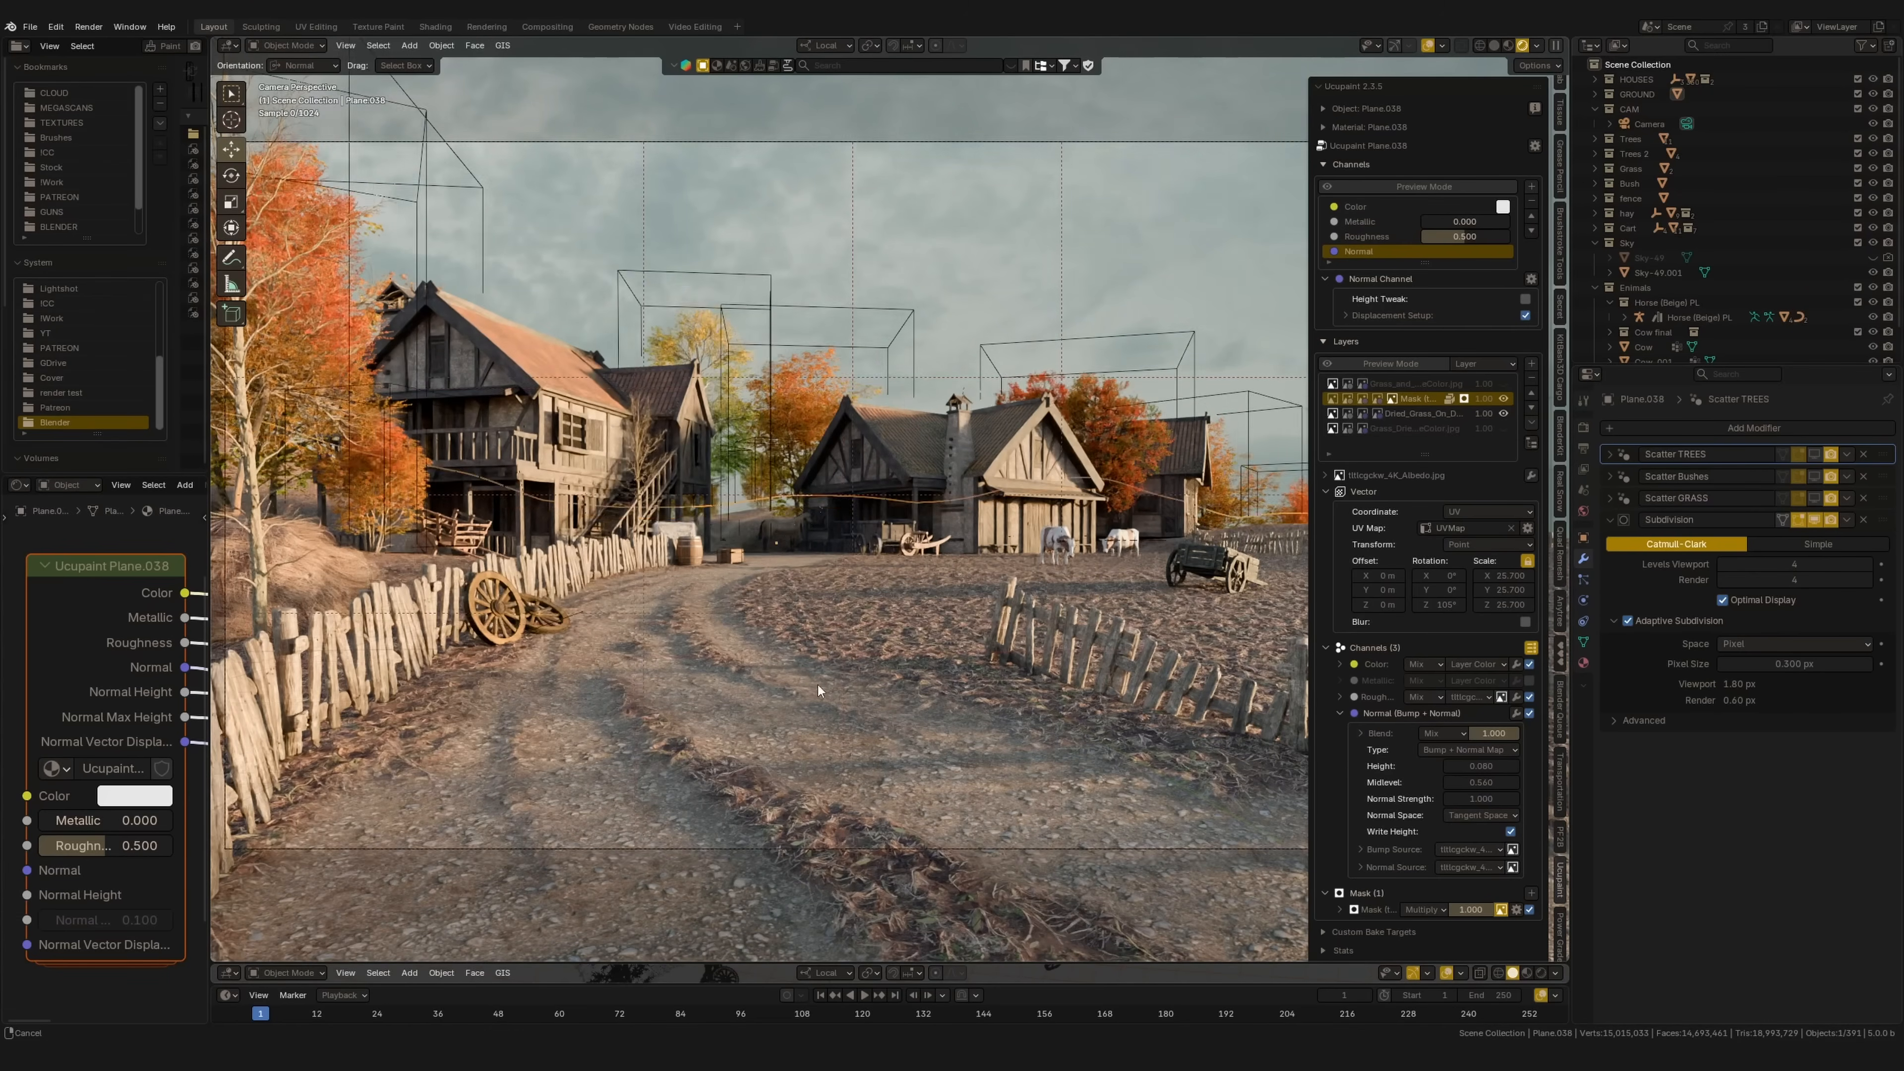
middle_drag(808, 692, 811, 725)
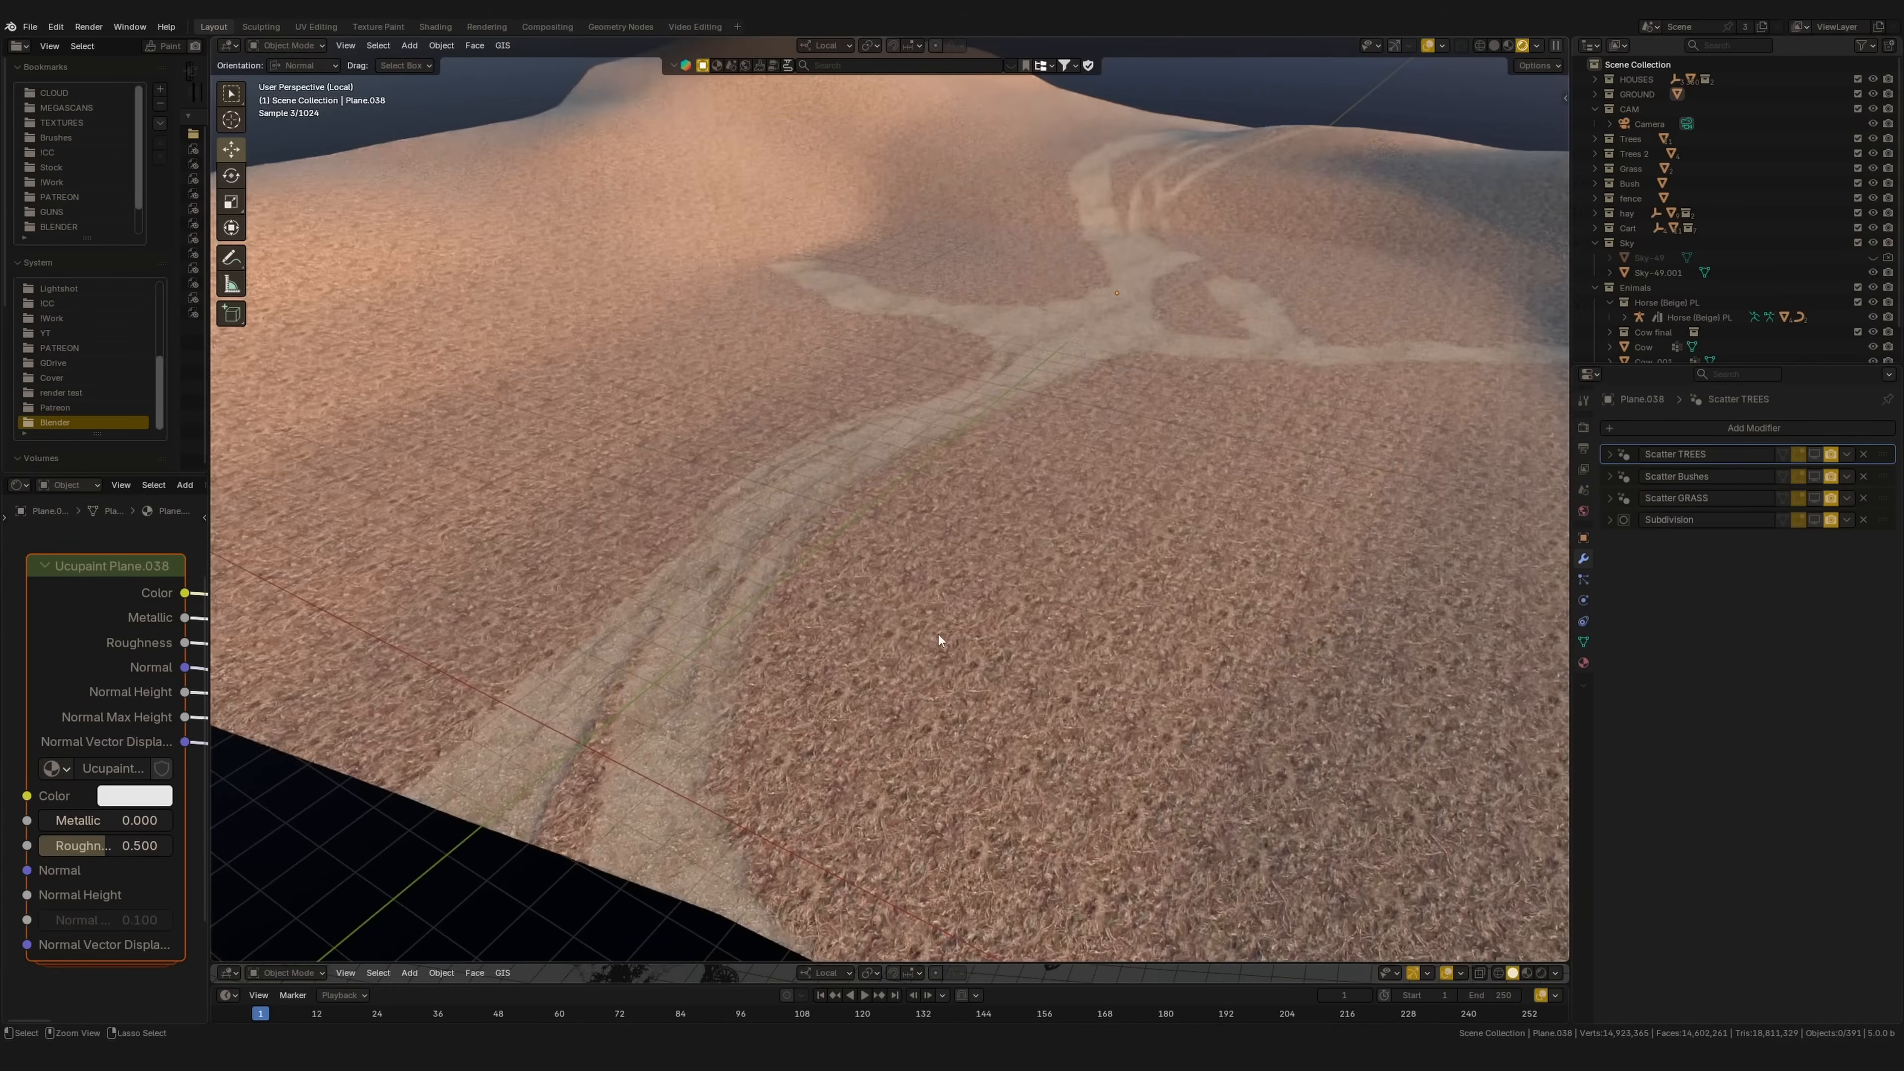
ctrl+middle_drag(938, 633, 1223, 409)
ctrl+middle_drag(1064, 653, 1106, 469)
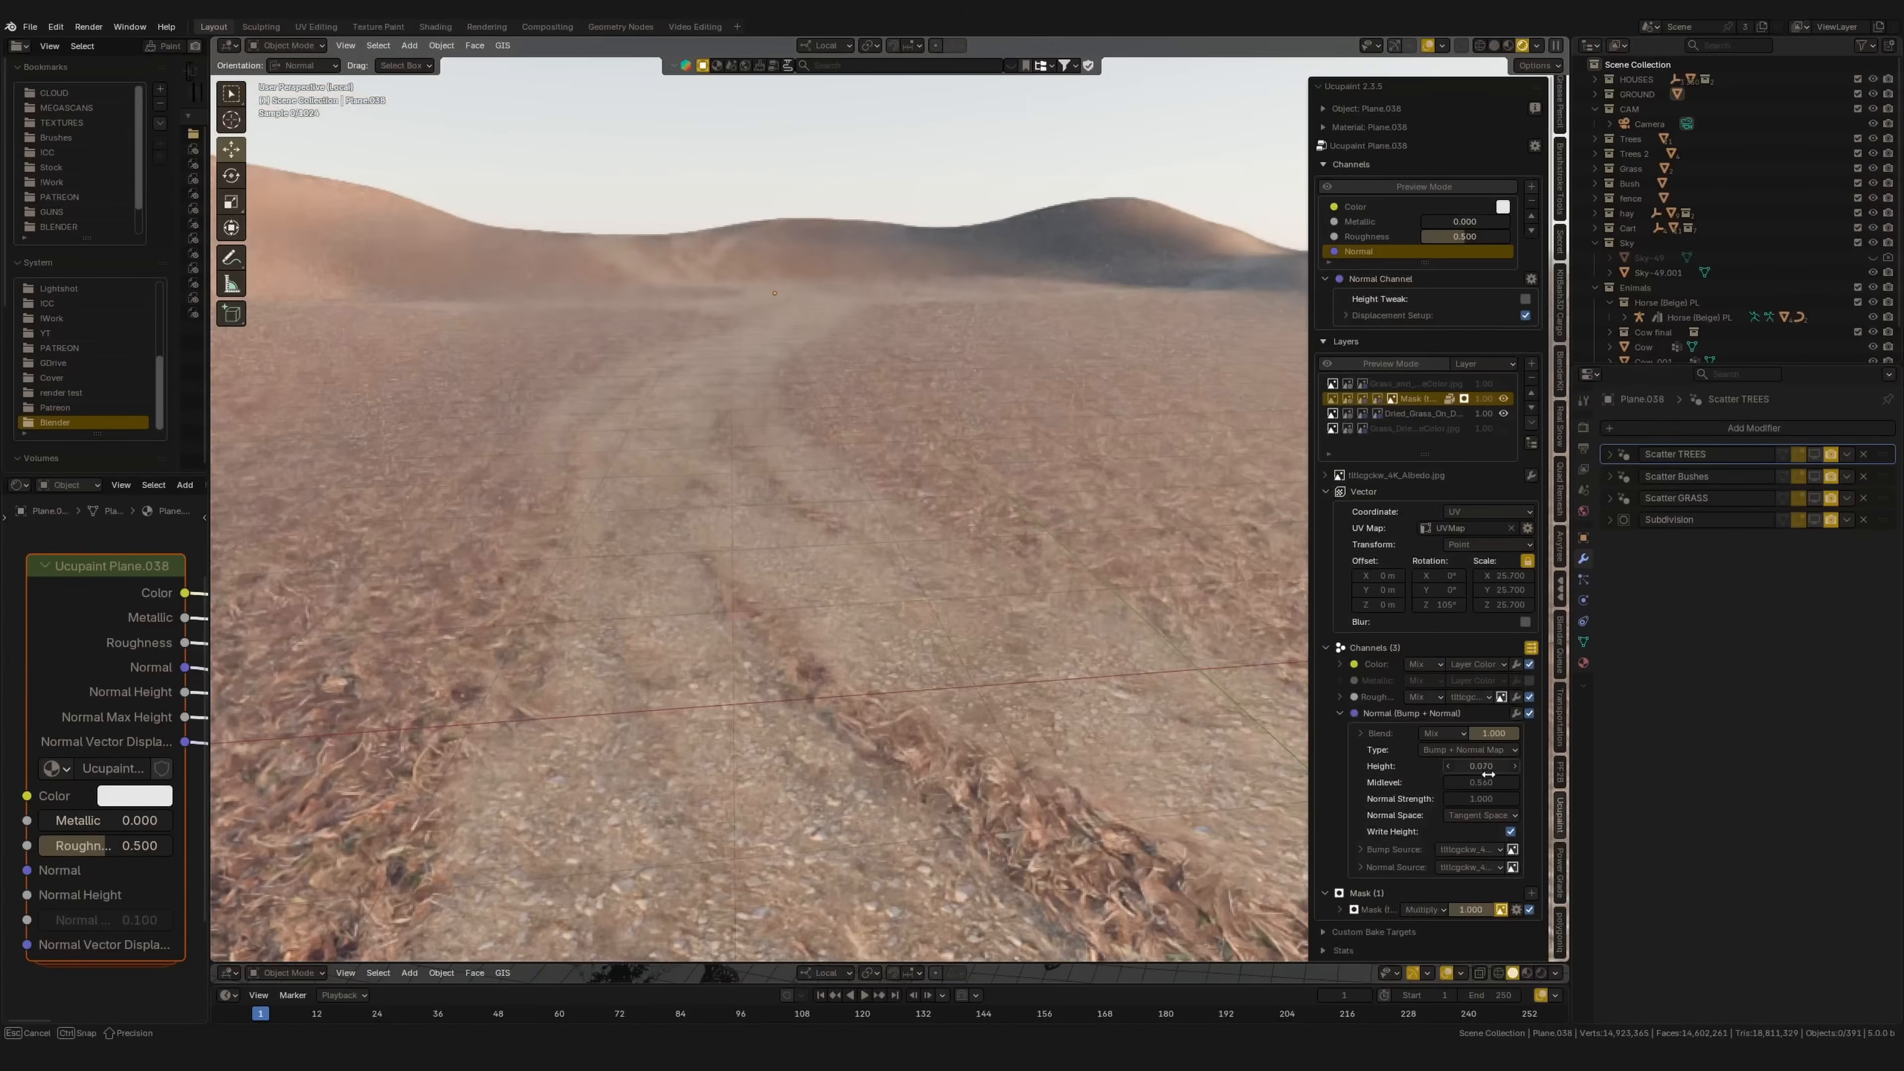
drag(1488, 773, 1508, 767)
click(1814, 518)
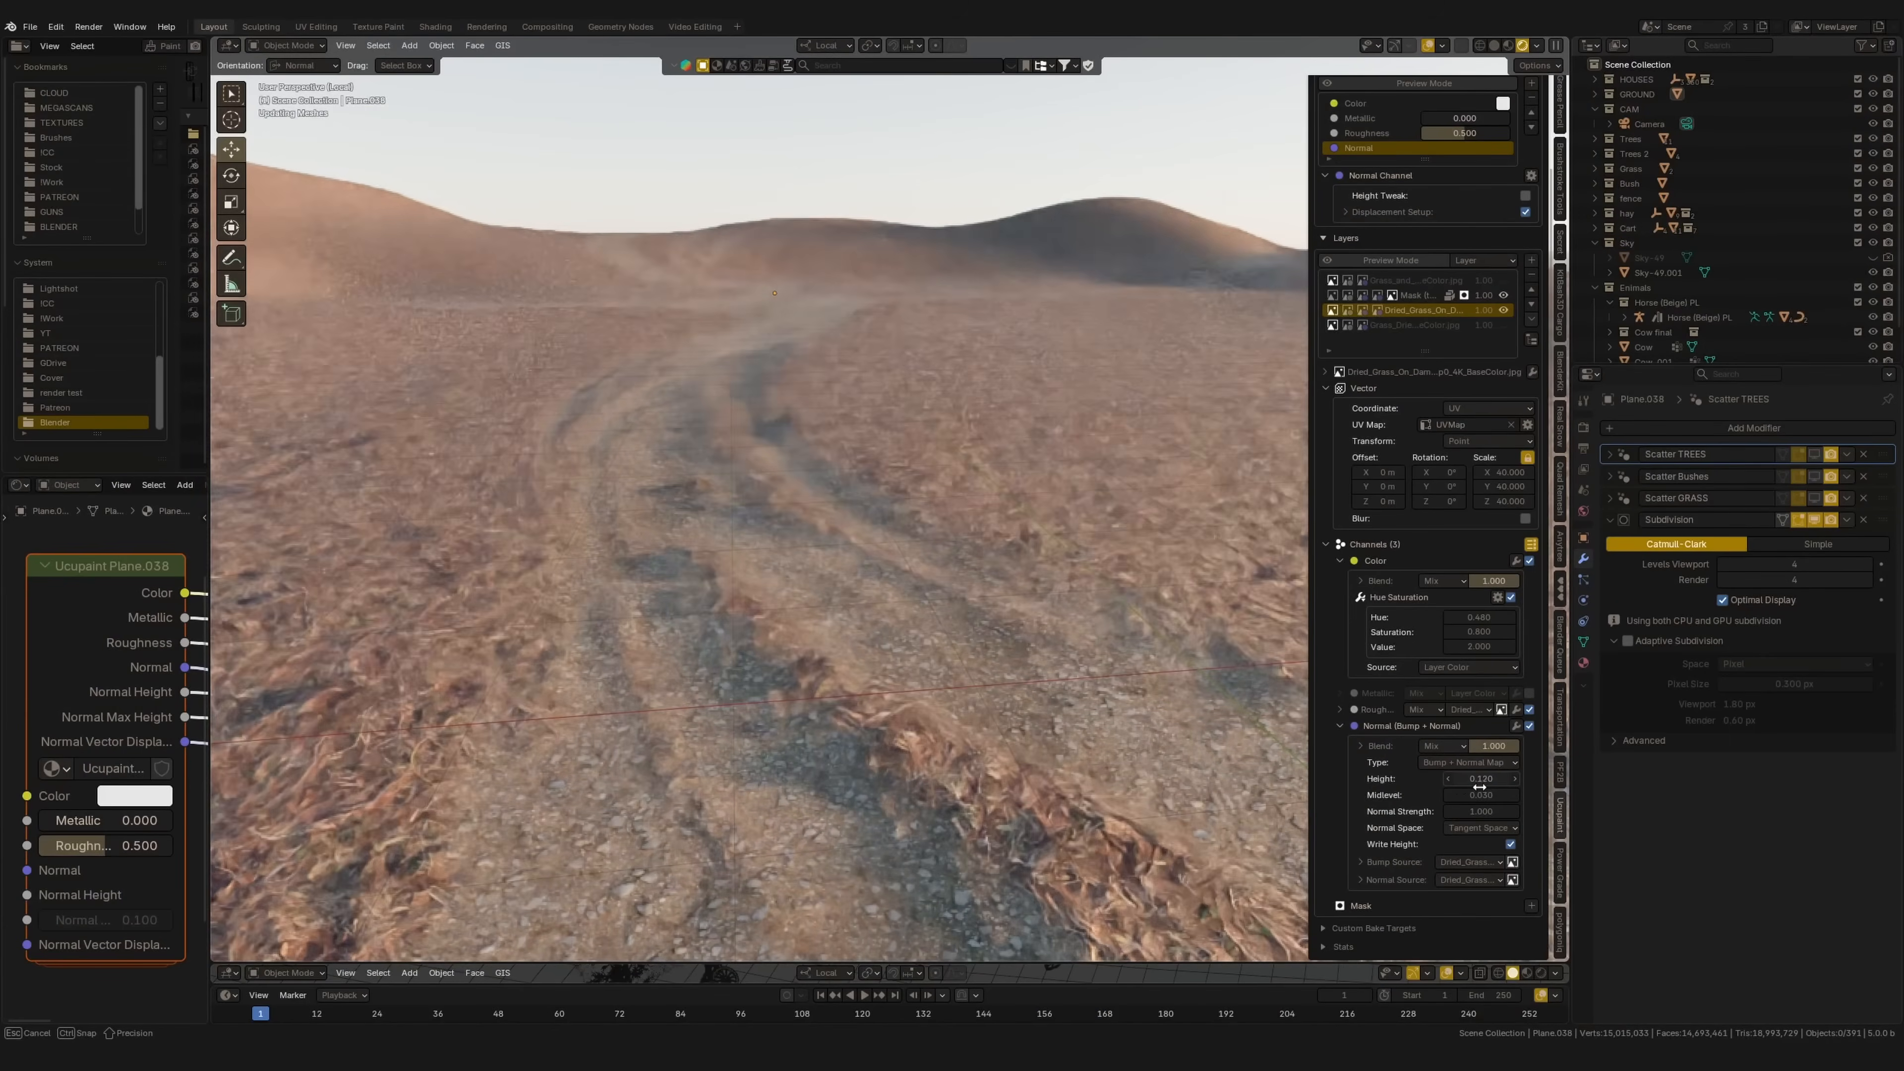
Step: Raise the grass layer's bump height to about 0.35 and enable Adaptive Subdivision on the ground
drag(1454, 789, 1492, 782)
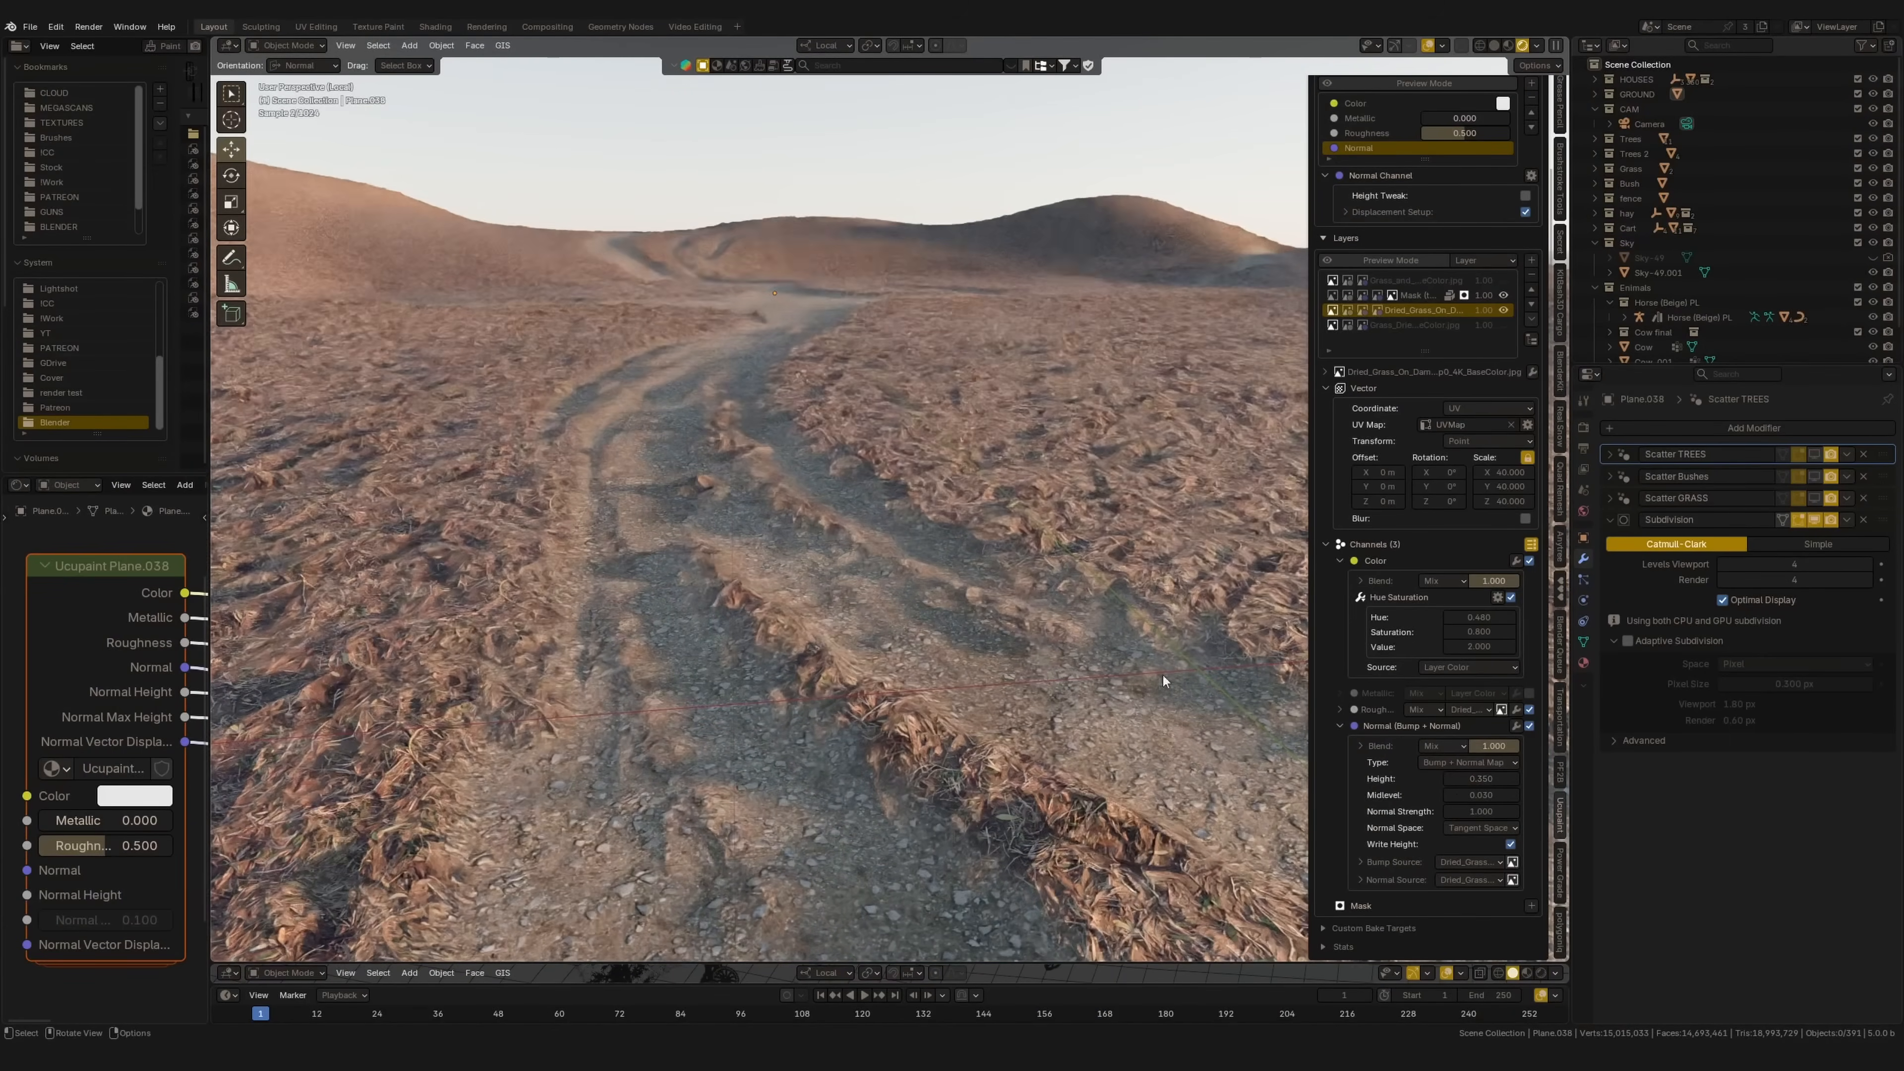
click(1629, 642)
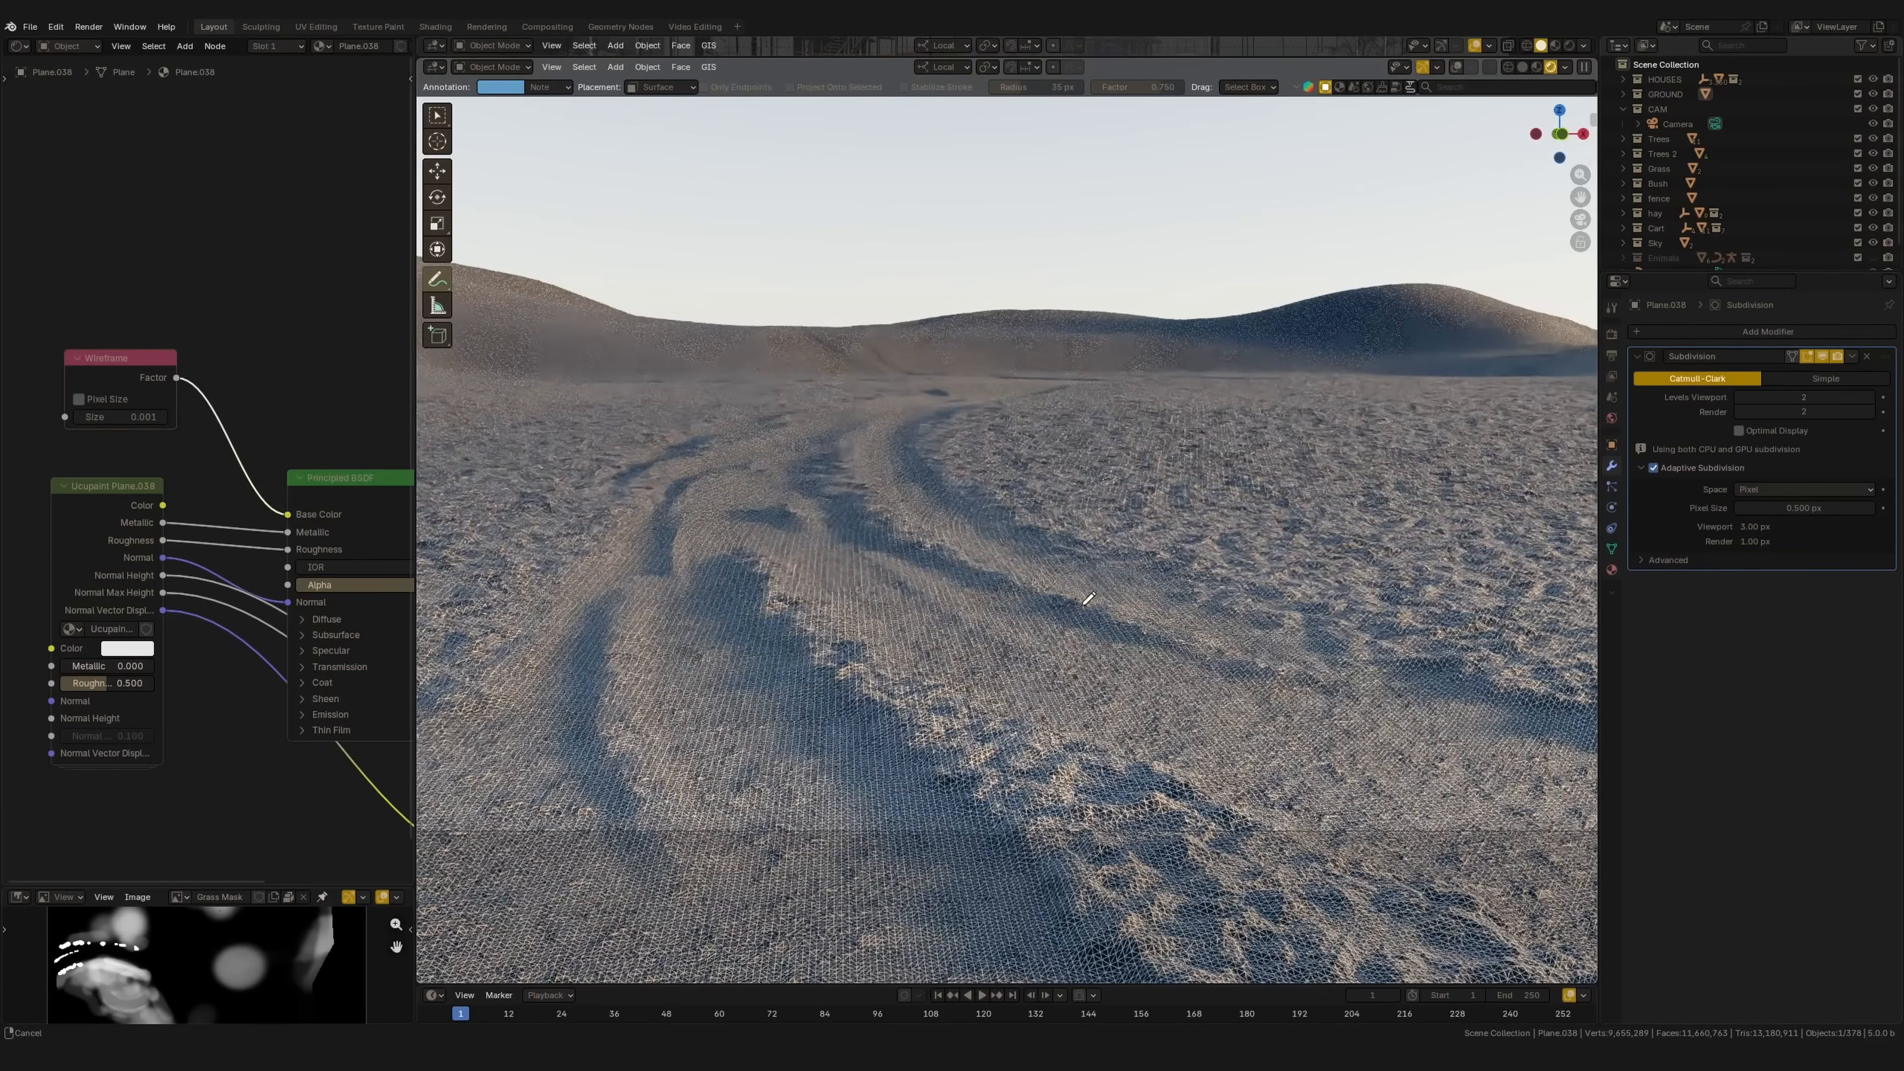
shift+middle_drag(1078, 602, 1128, 609)
scroll(888, 577, up, 1)
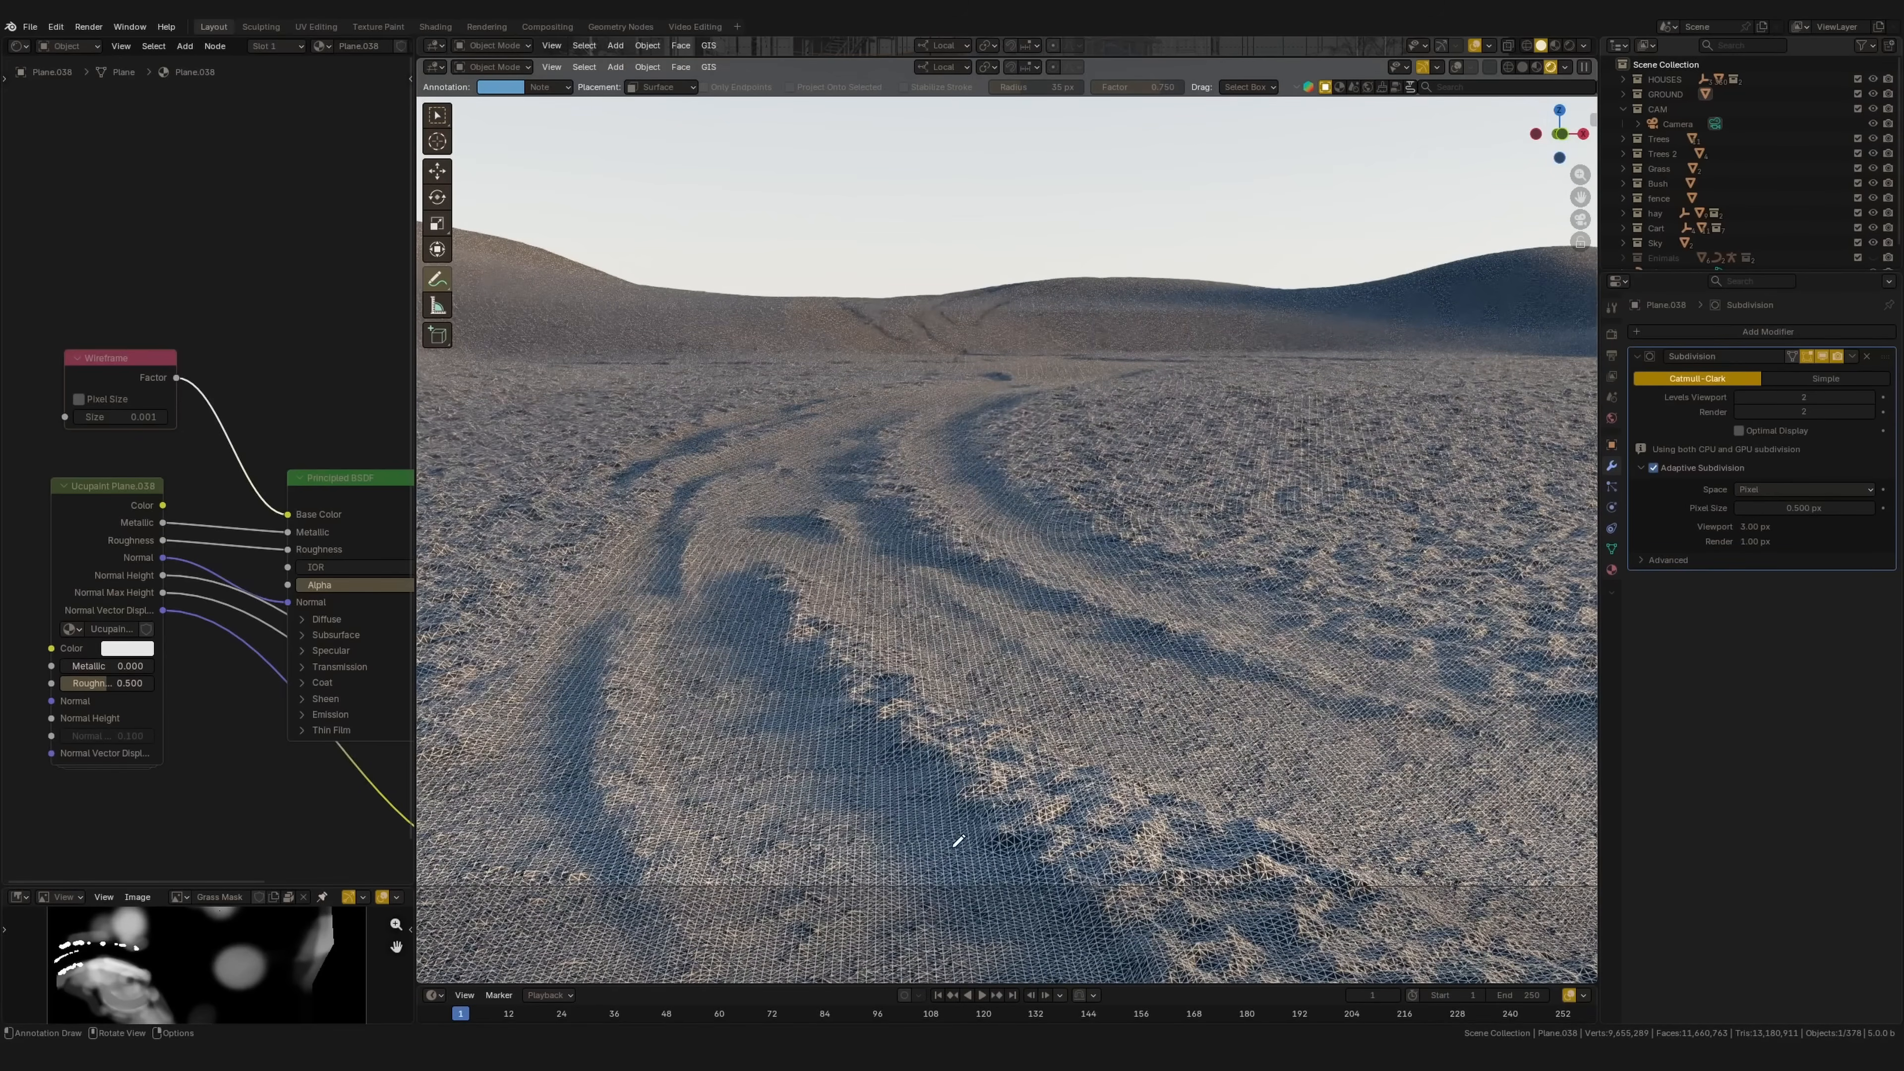
shift+middle_drag(1066, 502, 996, 717)
ctrl+middle_drag(1050, 462, 1012, 425)
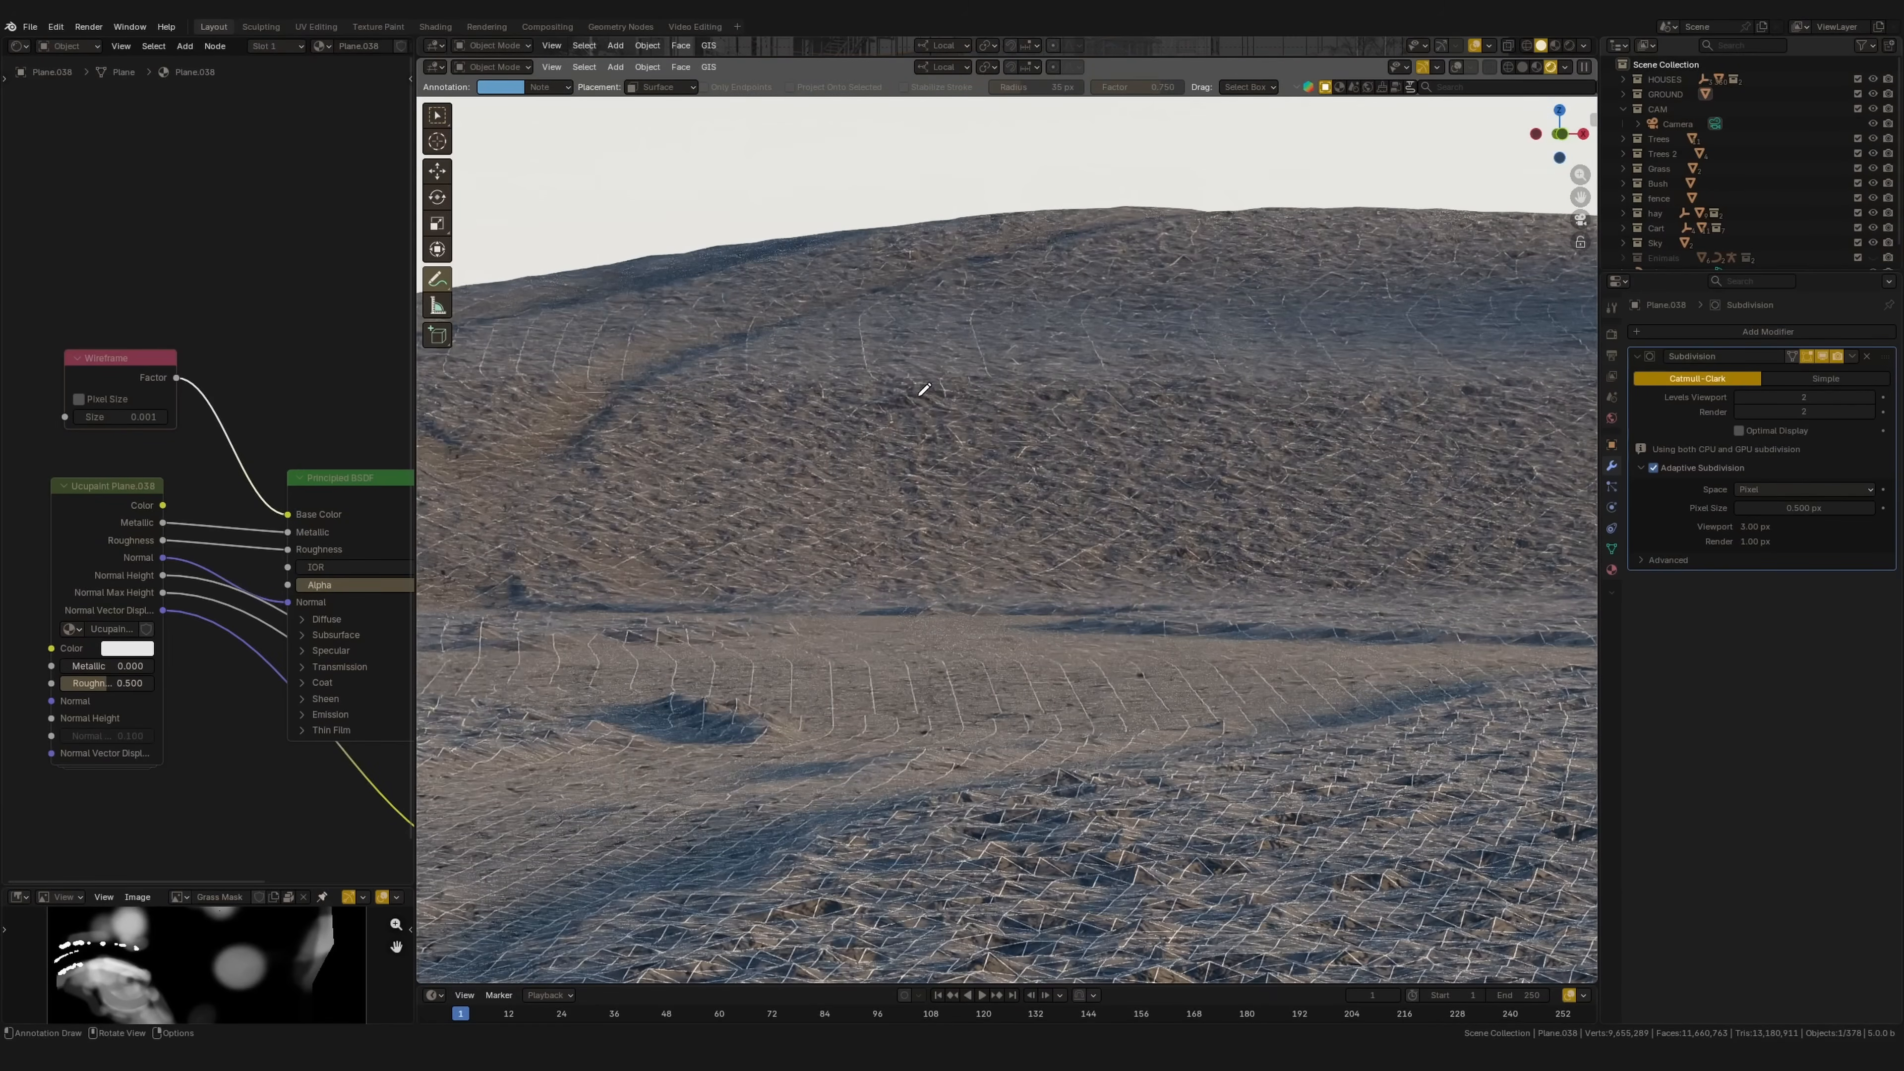
shift+middle_drag(947, 644, 1023, 403)
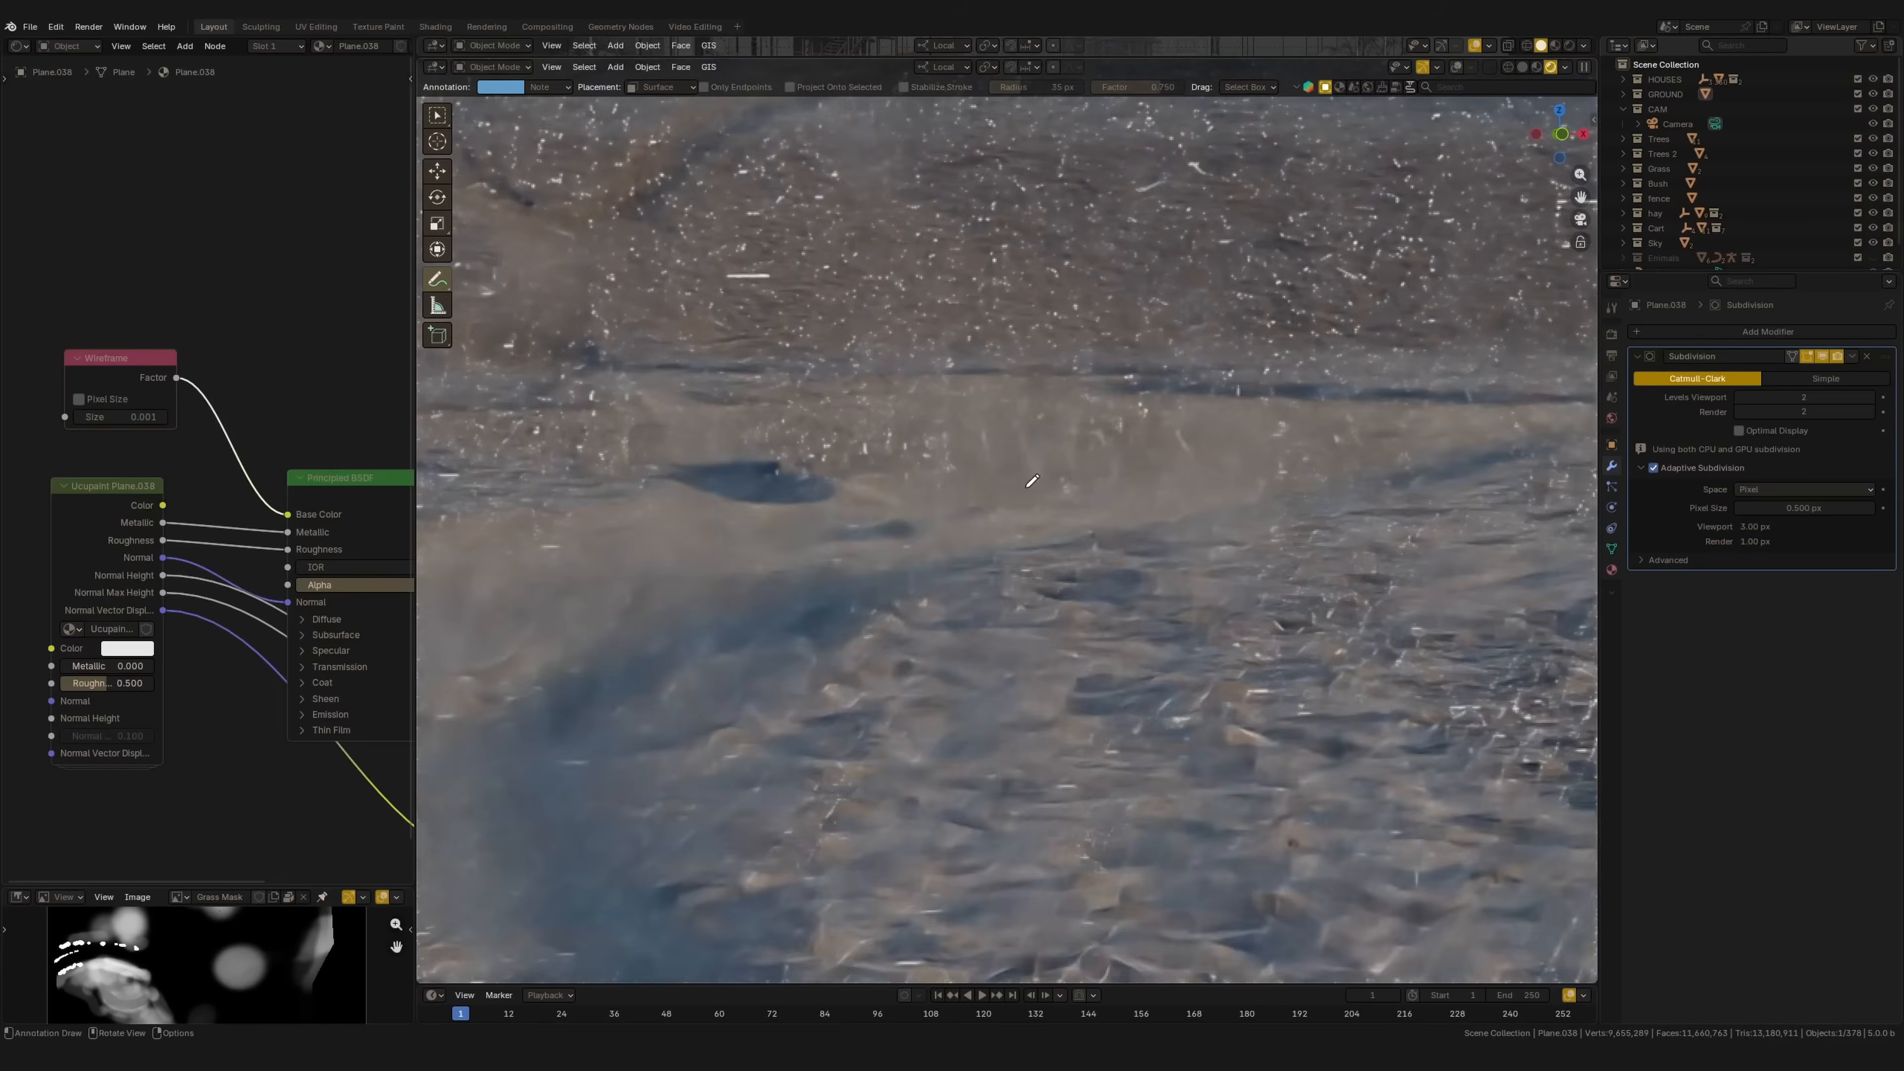
ctrl+middle_drag(871, 710, 945, 469)
ctrl+middle_drag(952, 540, 935, 591)
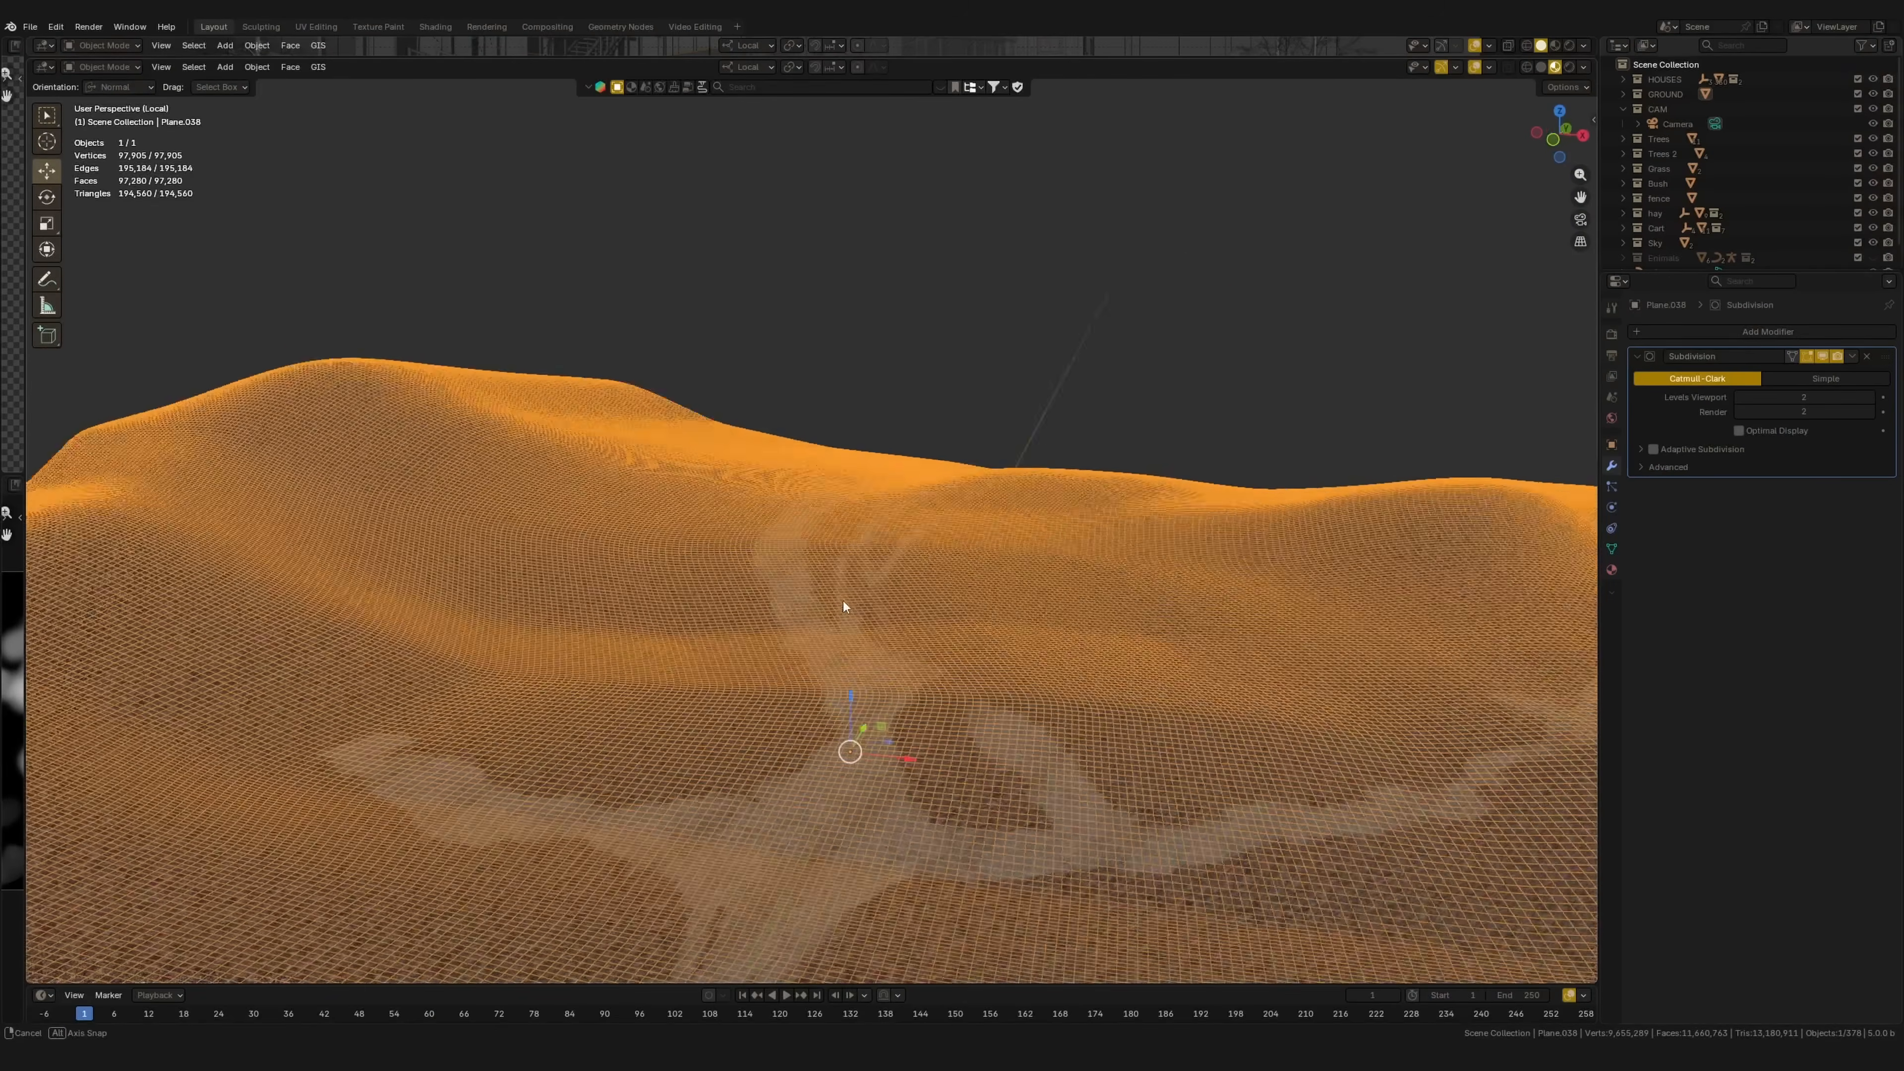
Step: Turn on Adaptive Subdivision in the terrain's Subdivision modifier
middle_drag(844, 606, 944, 578)
click(1738, 429)
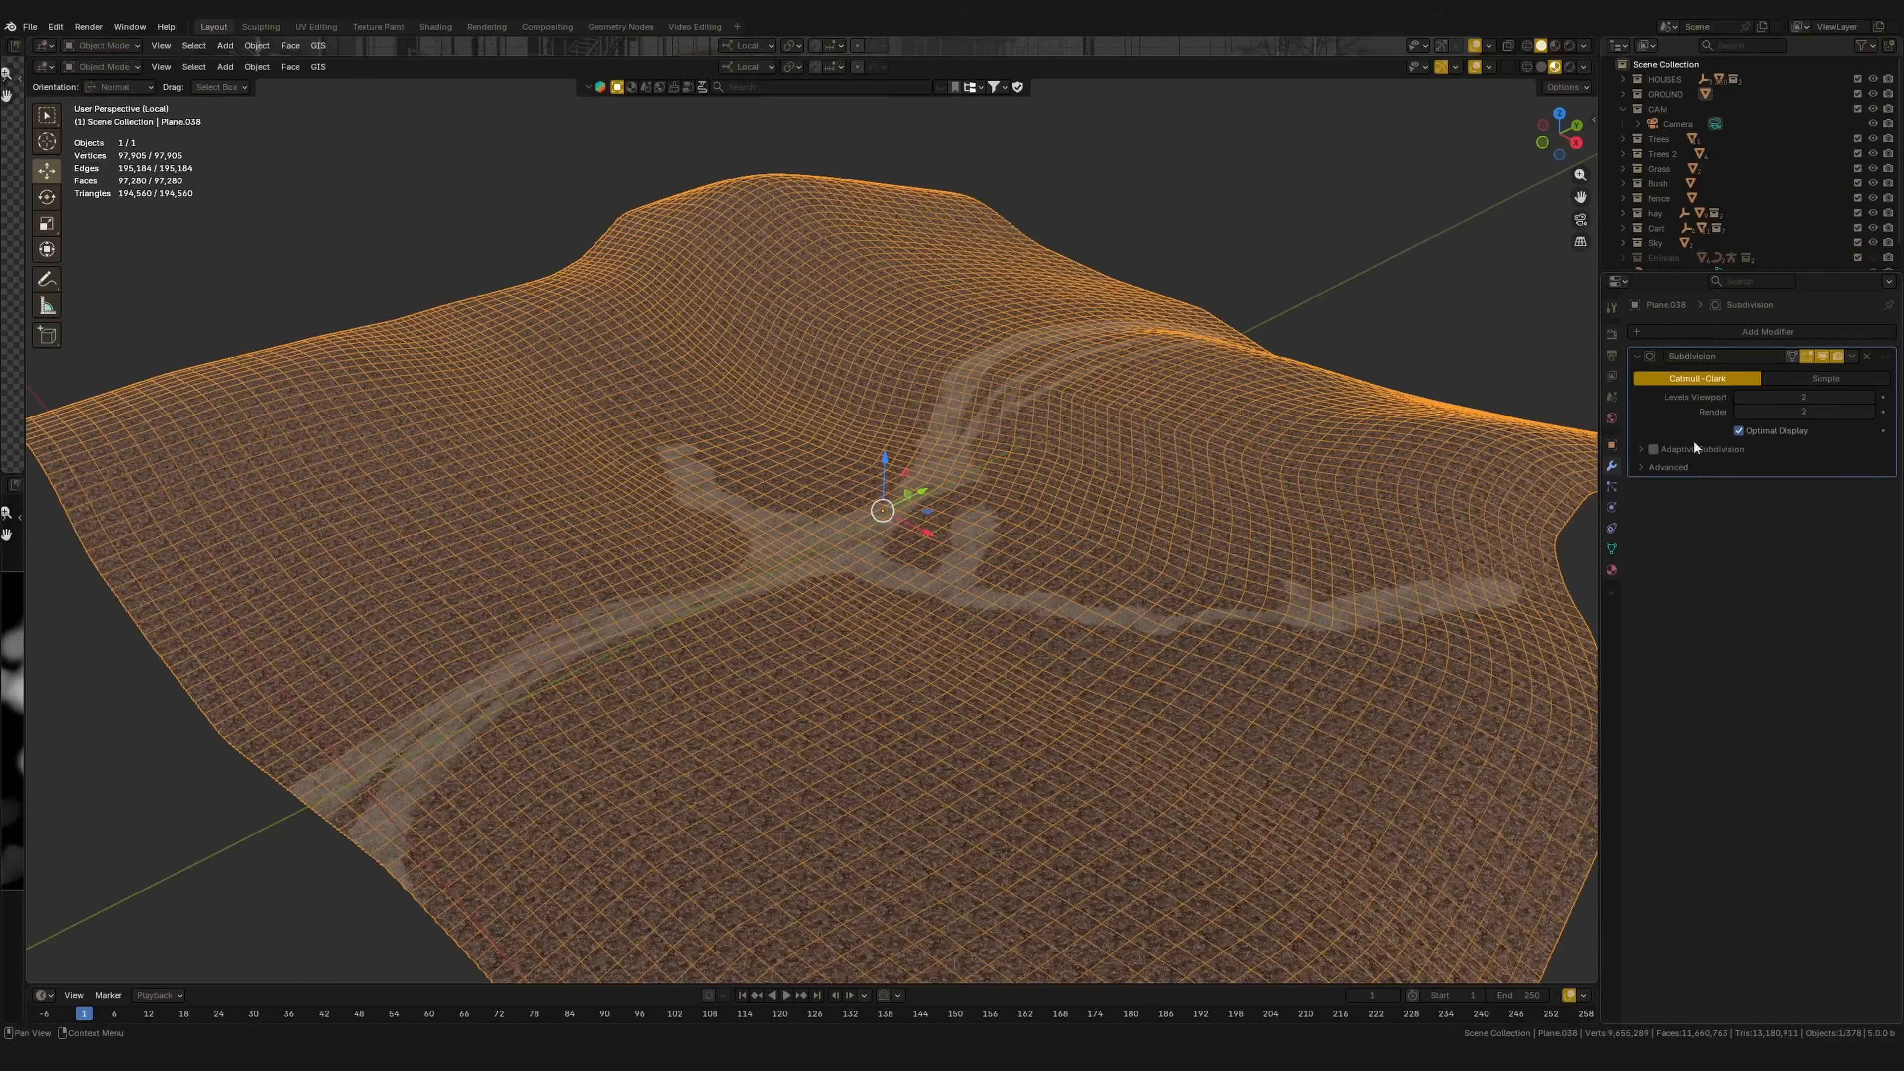
click(1739, 430)
click(1641, 449)
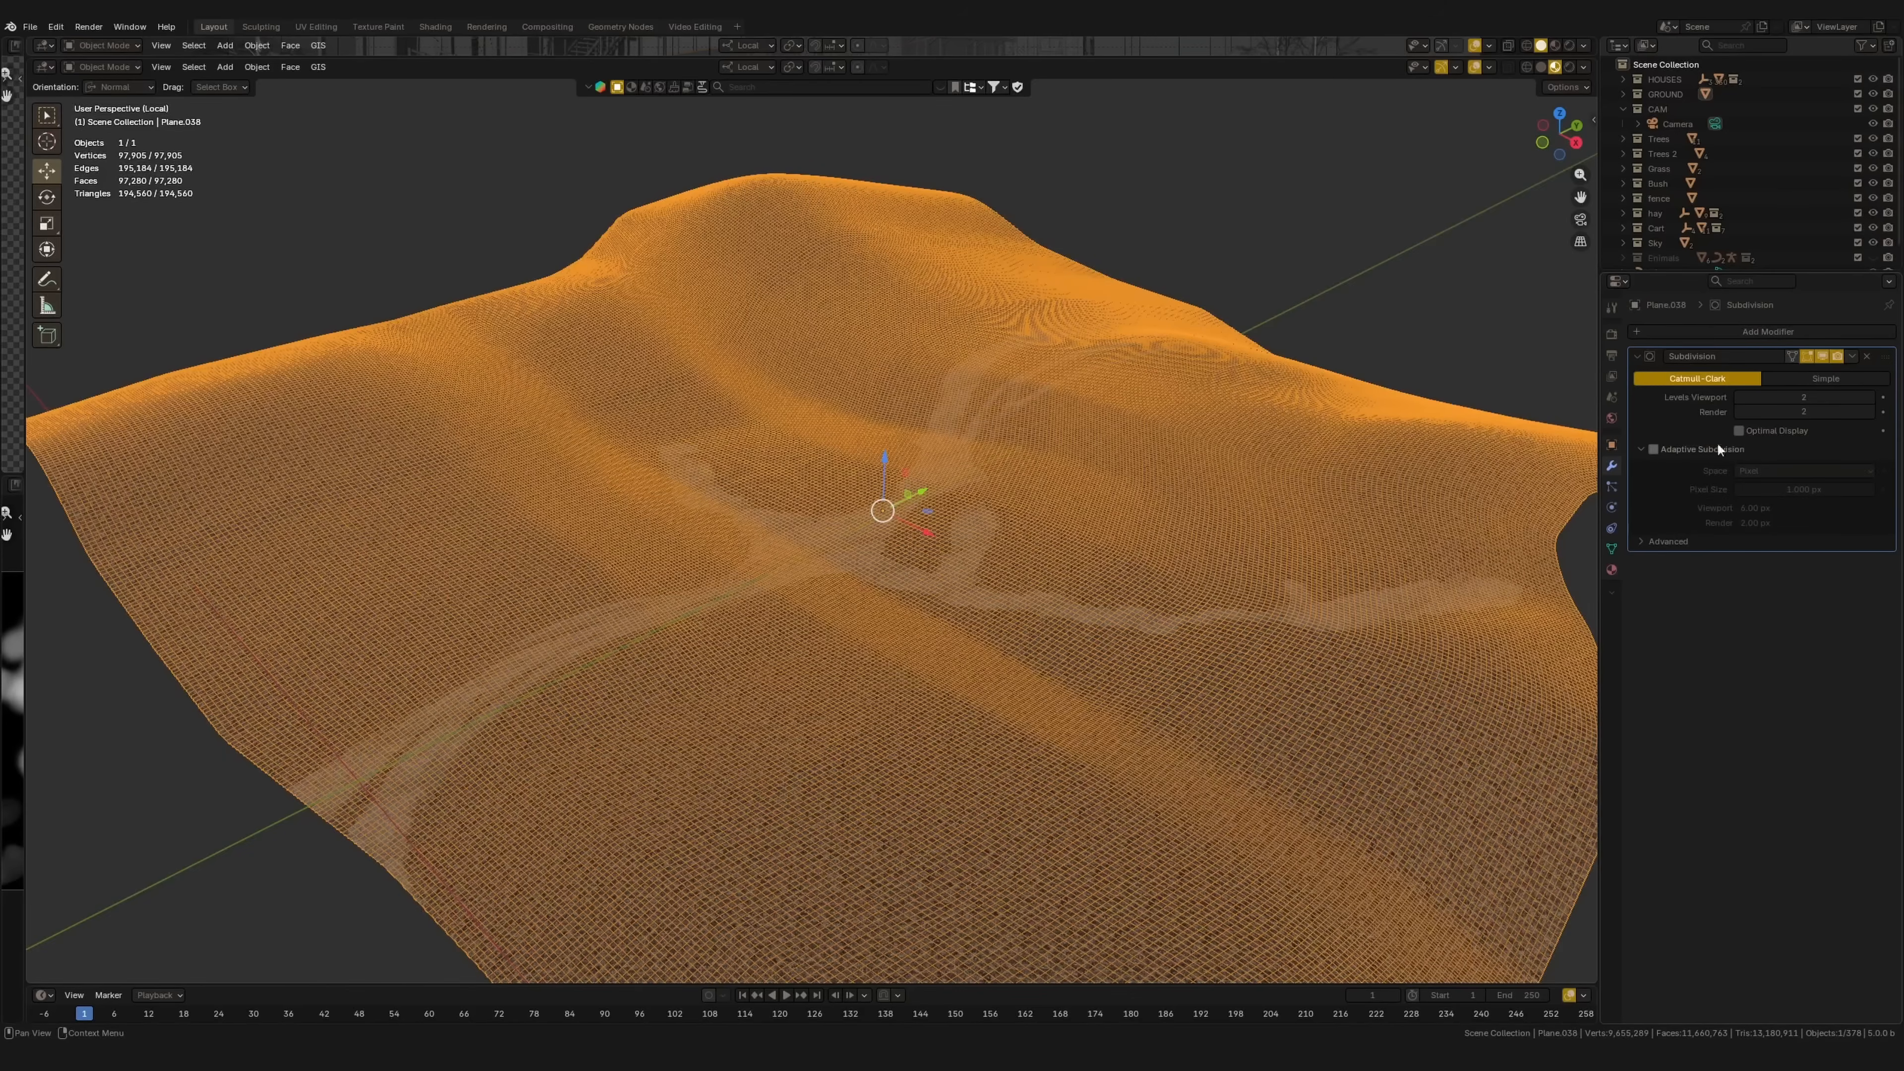
click(1653, 449)
Step: Set the render Subdivision dicing camera to Camera
click(1611, 335)
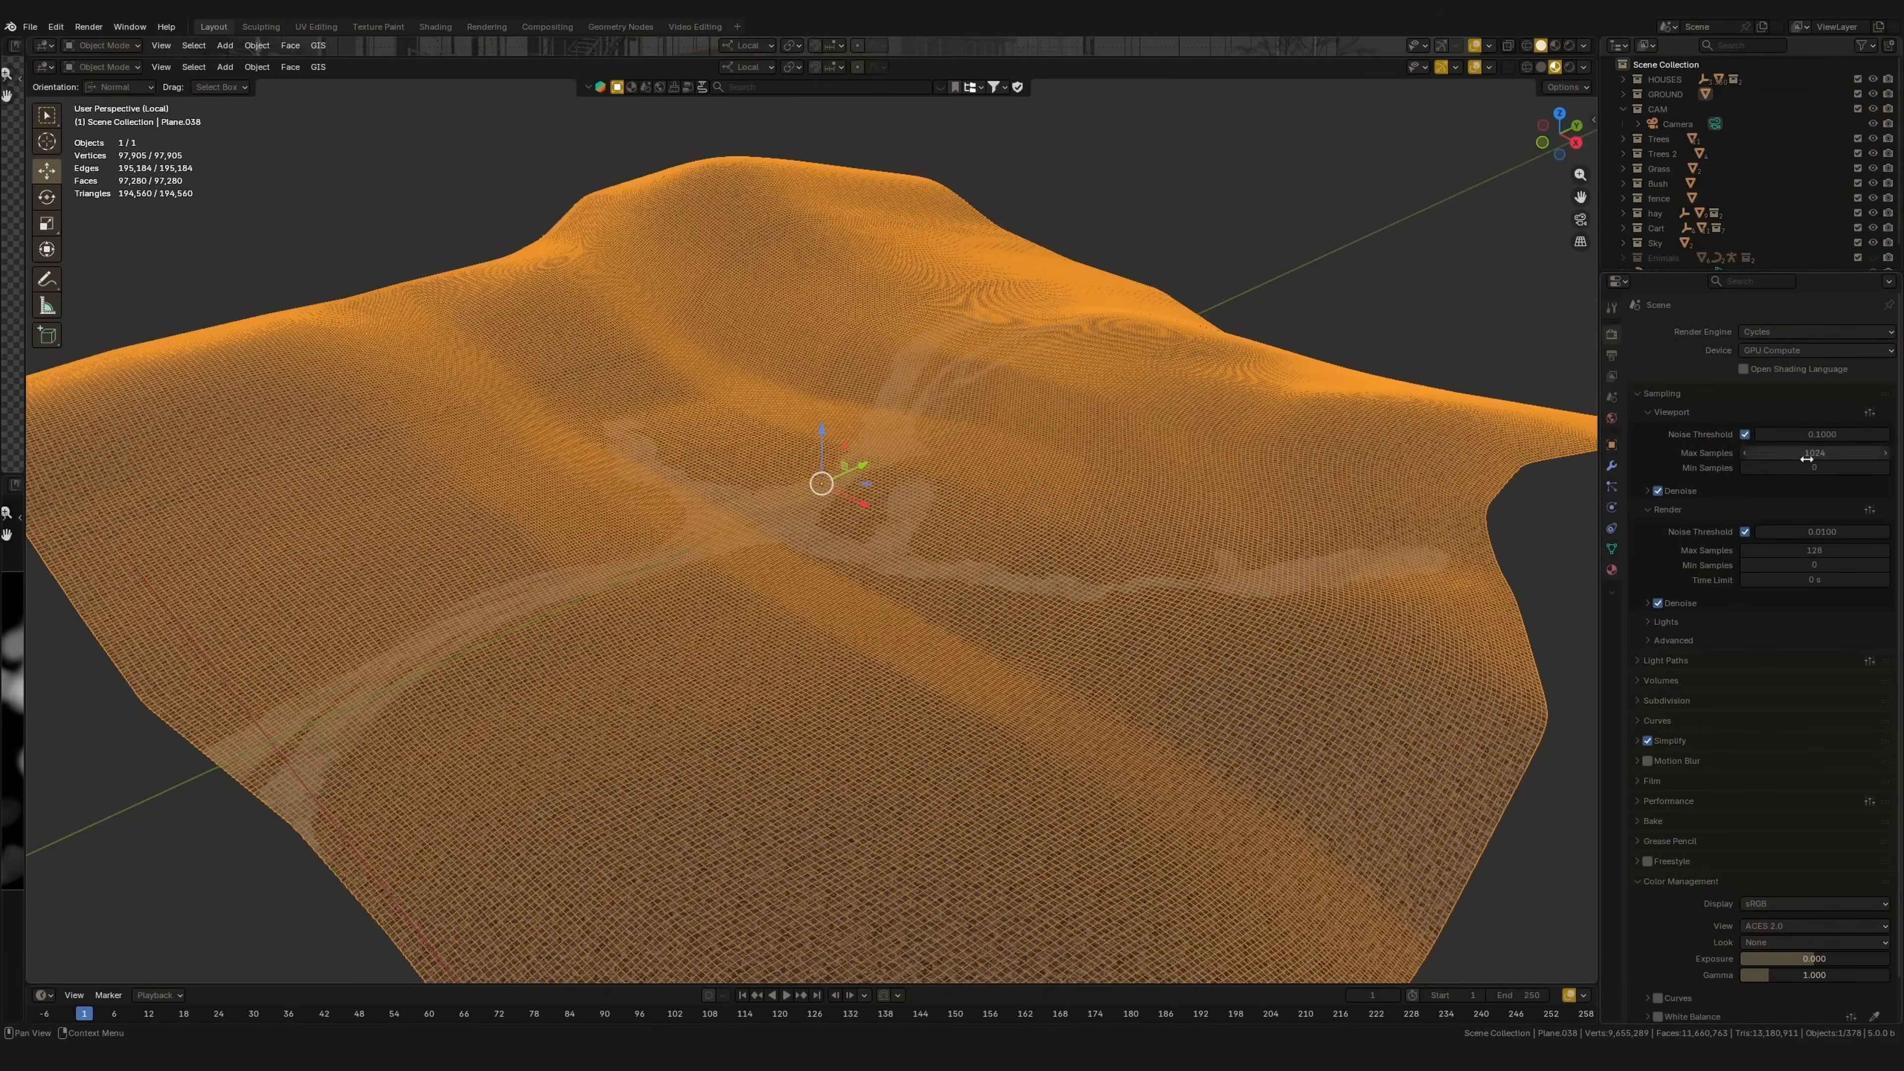
click(1637, 699)
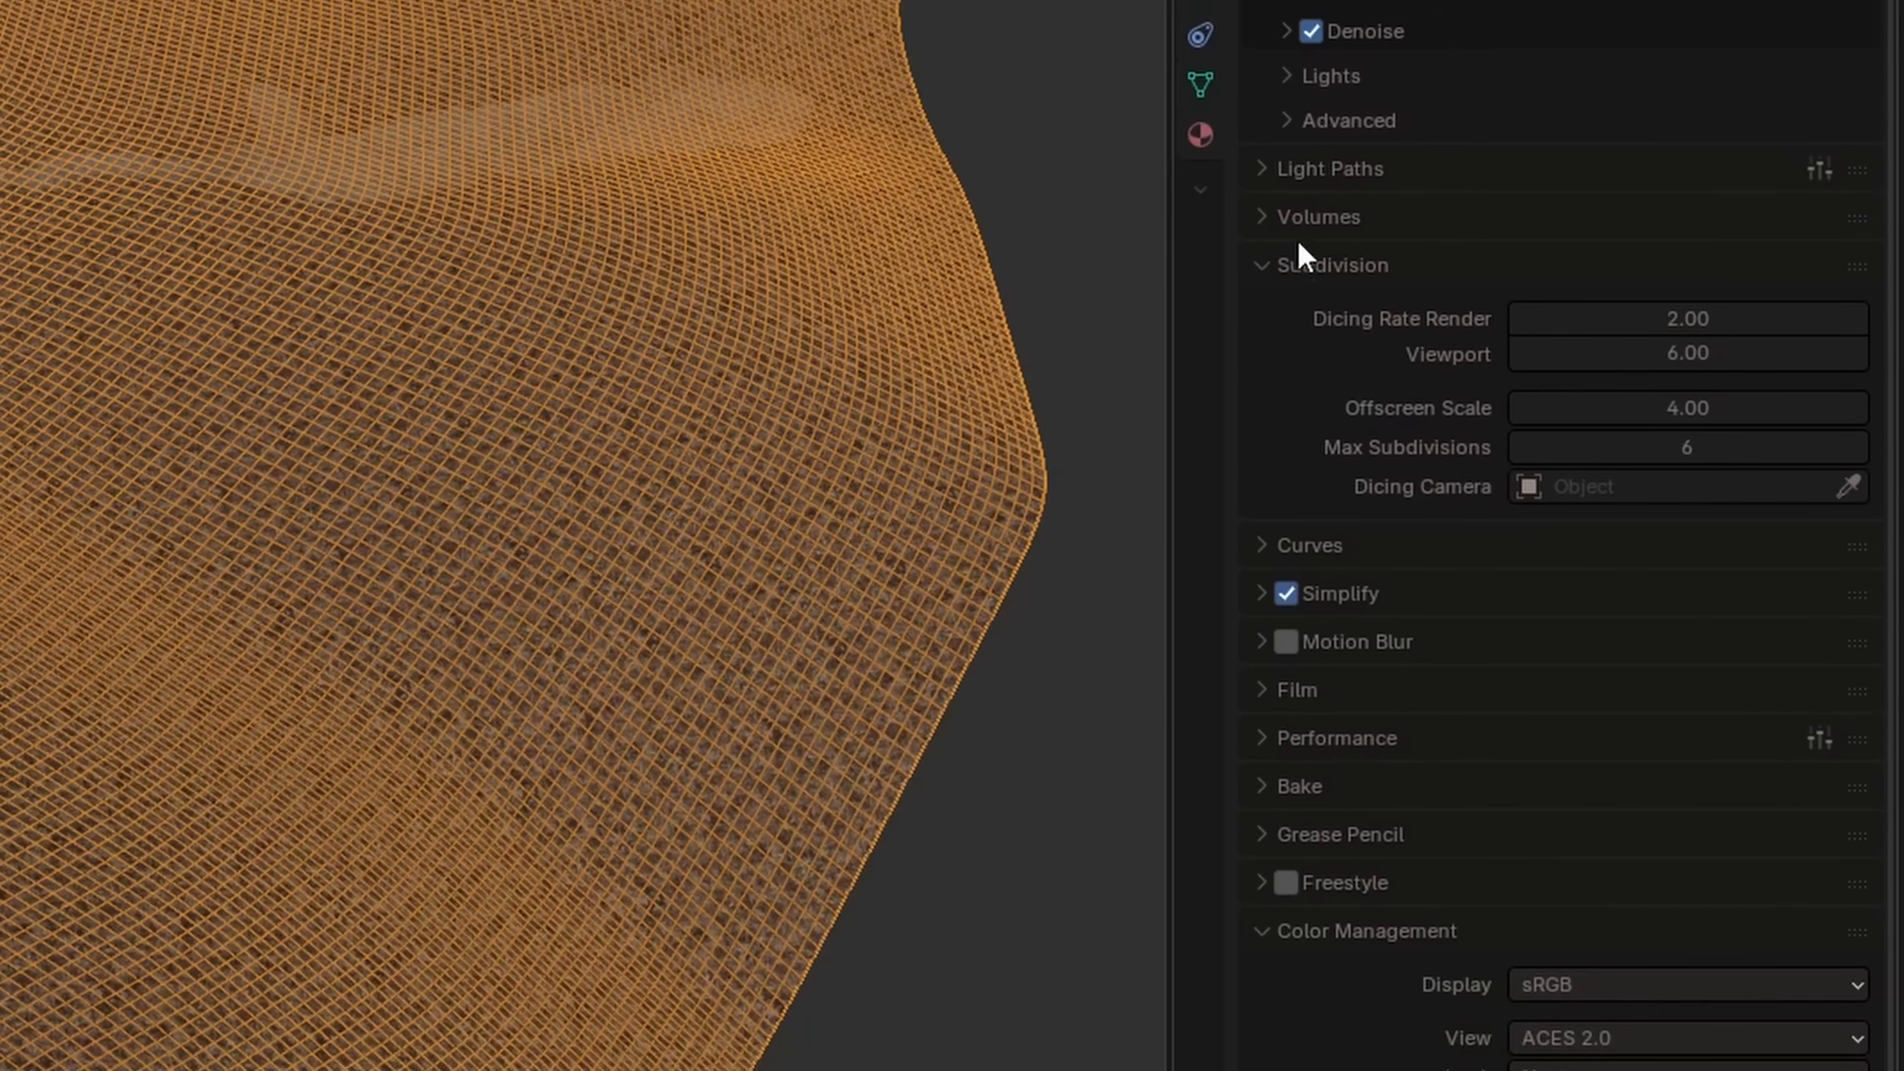
click(1298, 258)
click(1269, 367)
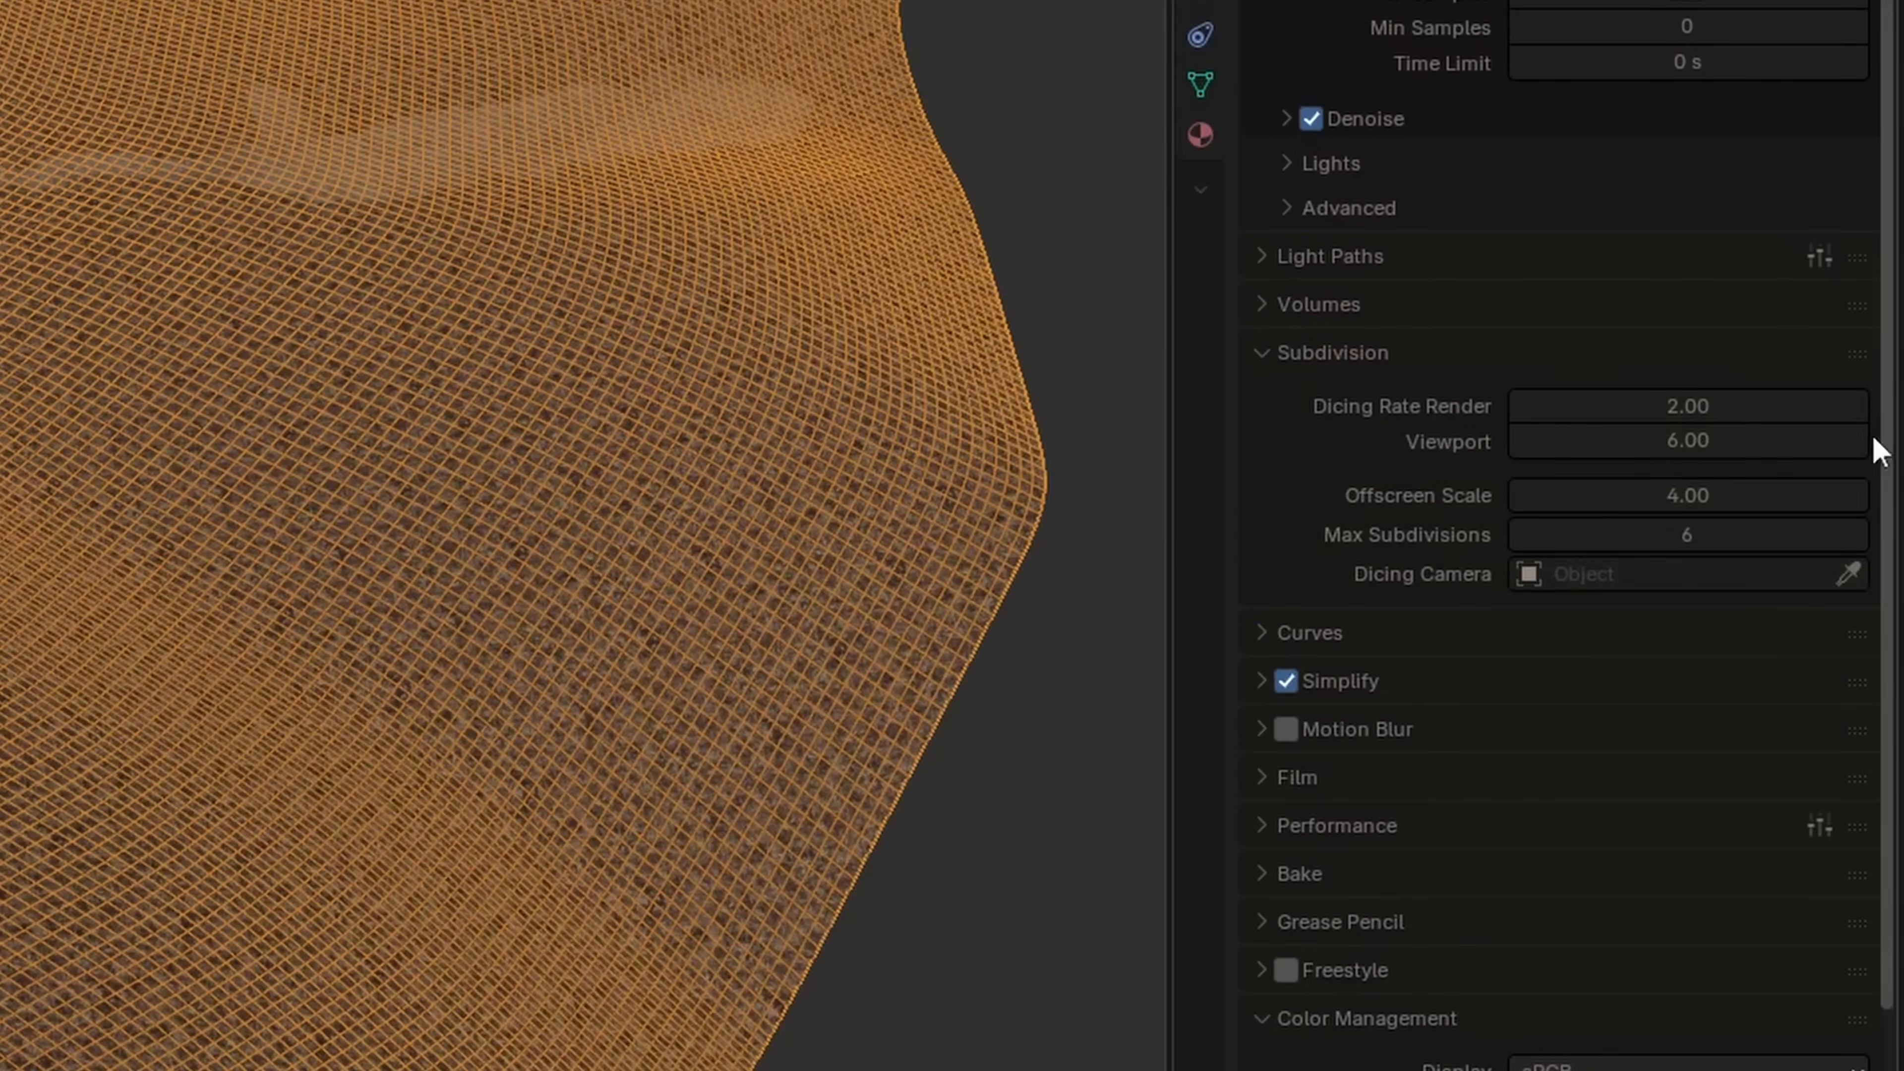
click(1638, 579)
click(1597, 632)
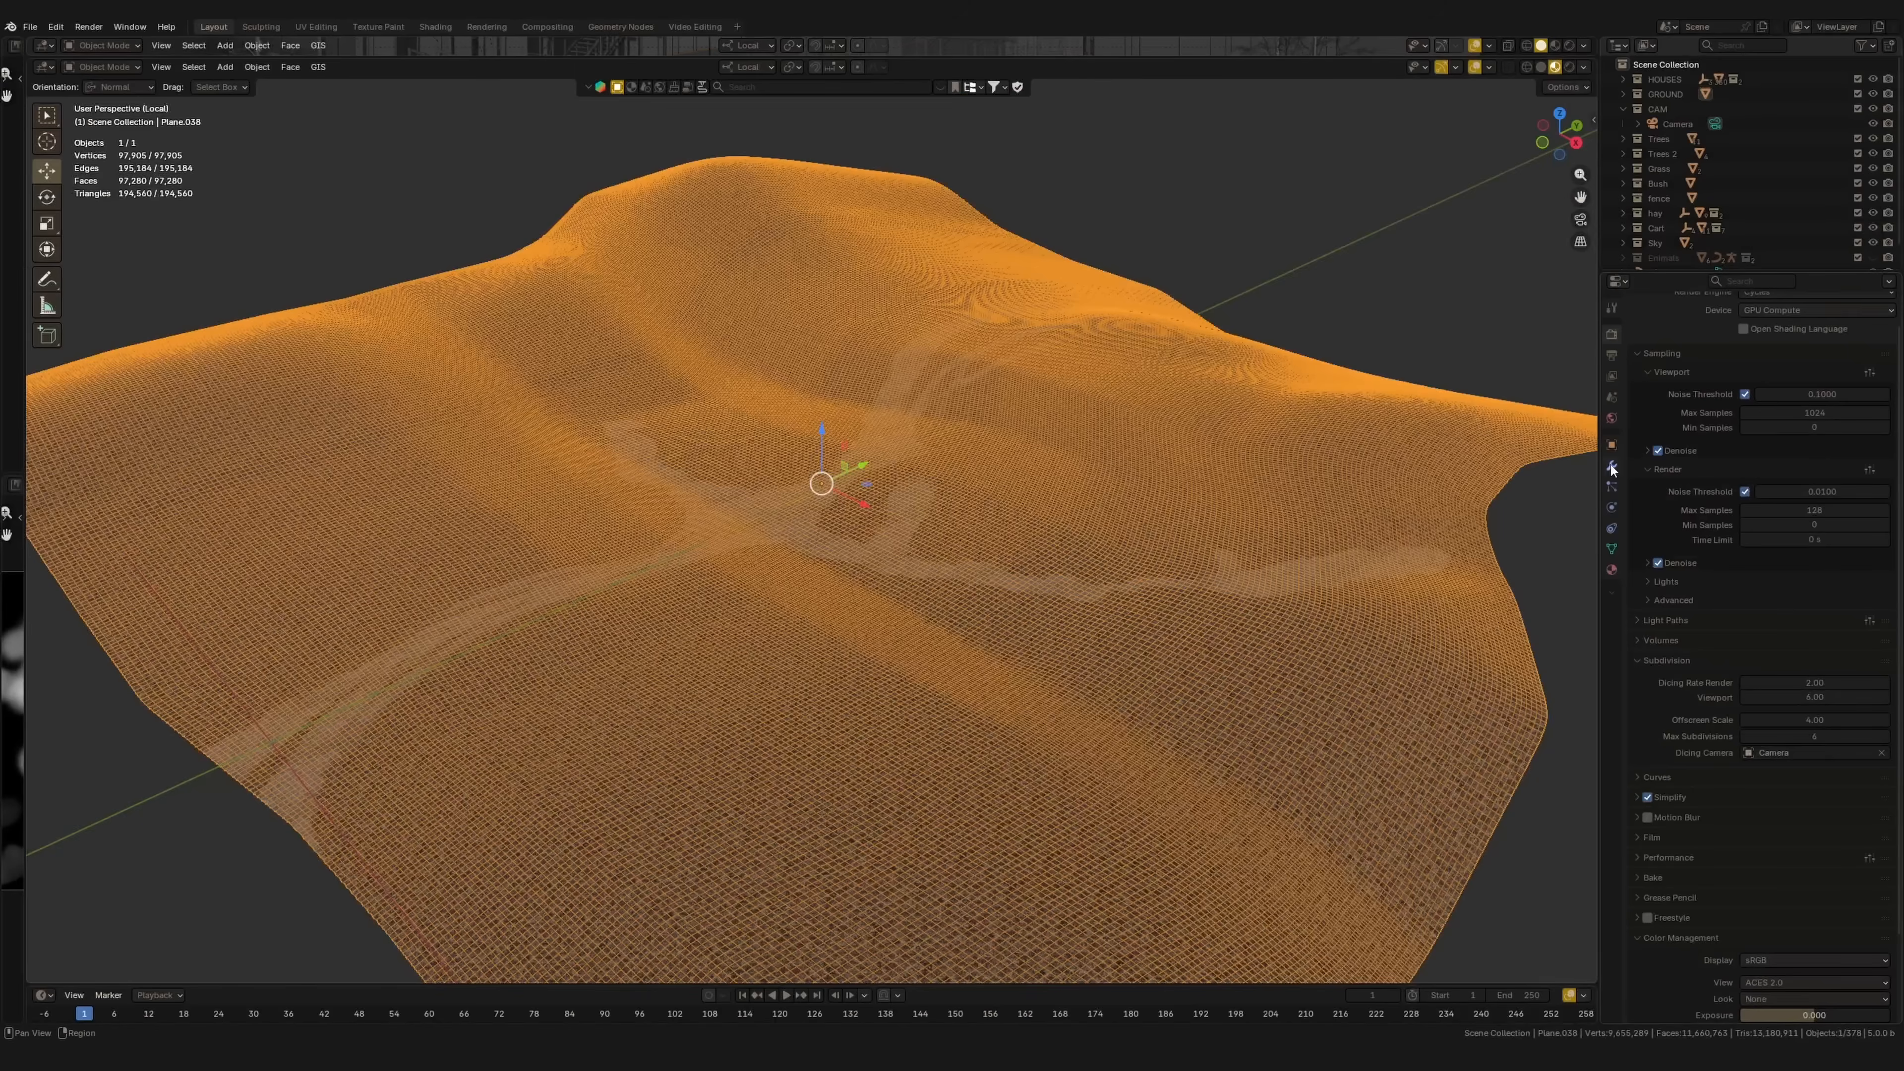
click(1611, 467)
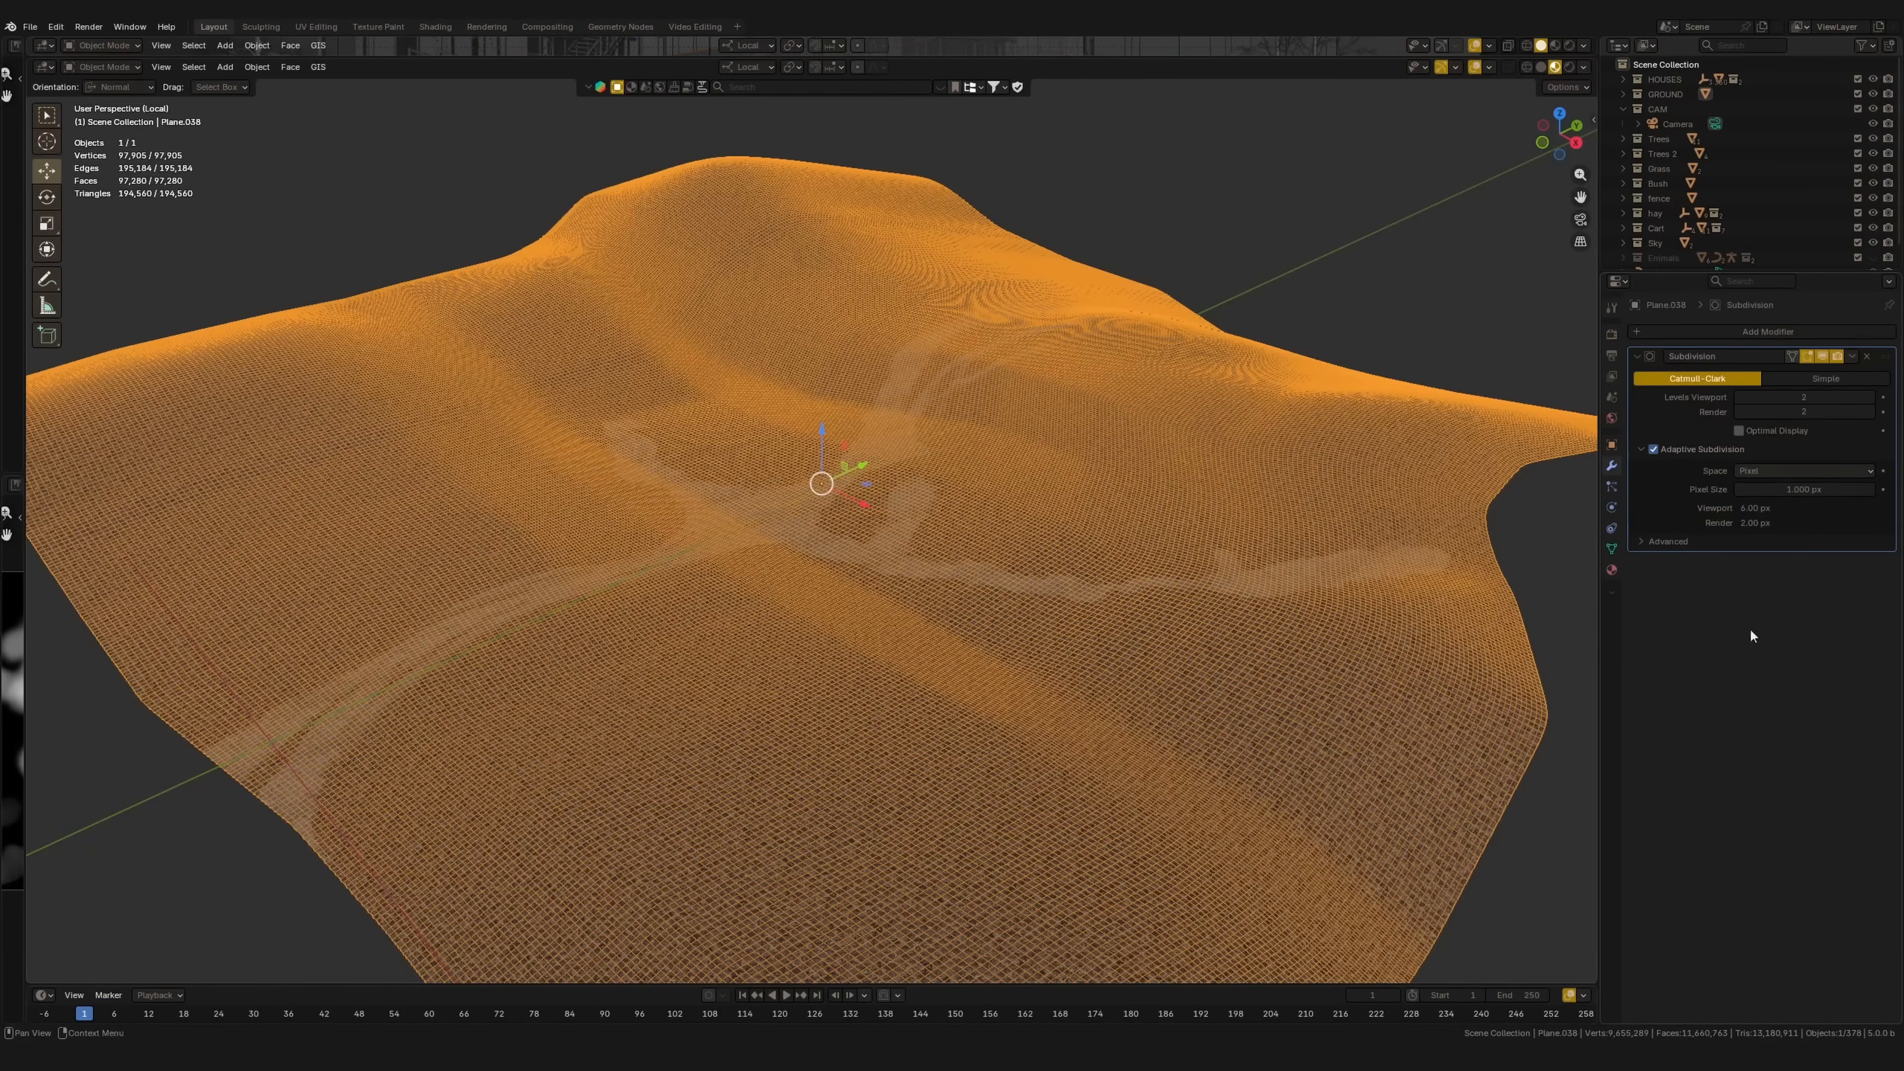
click(1611, 337)
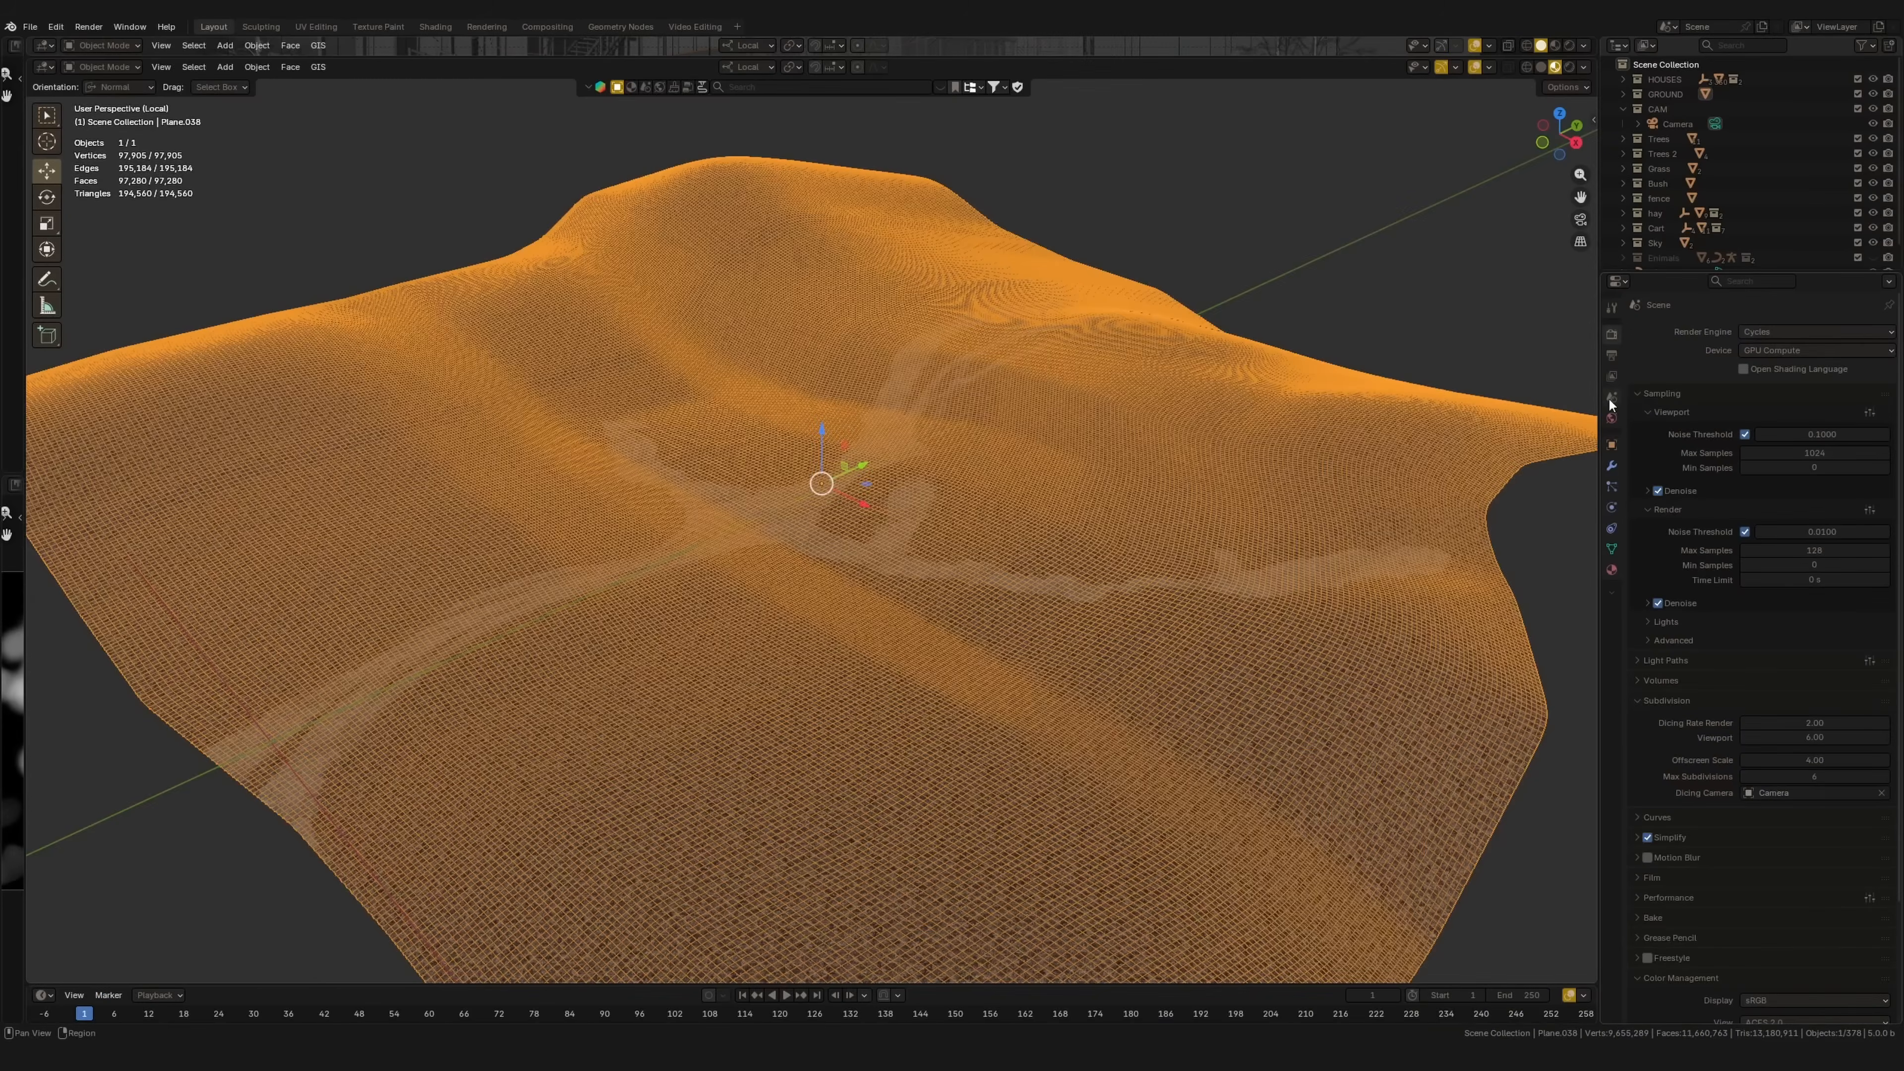
Step: Set the adaptive subdivision pixel size to 0.5 px and widen the left editor area
click(1612, 468)
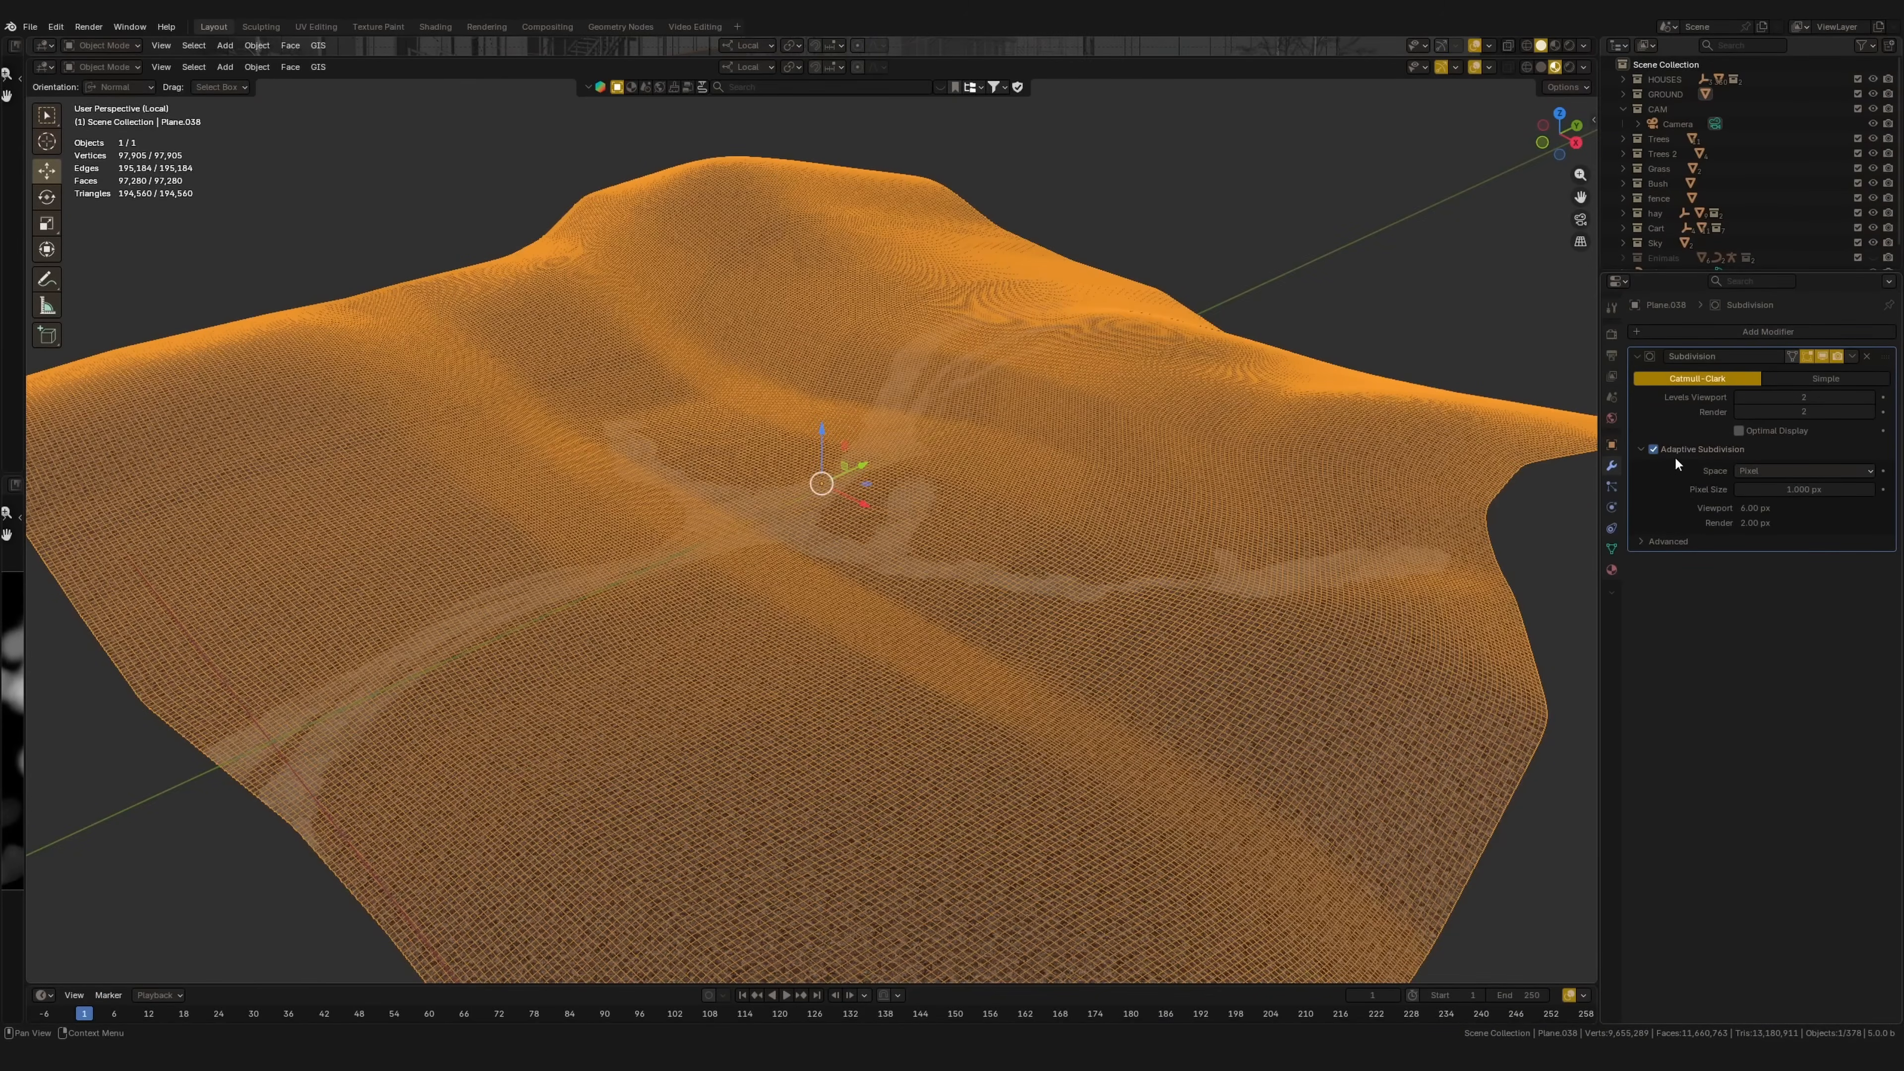
double_click(1769, 489)
text(0.5)
key(Return)
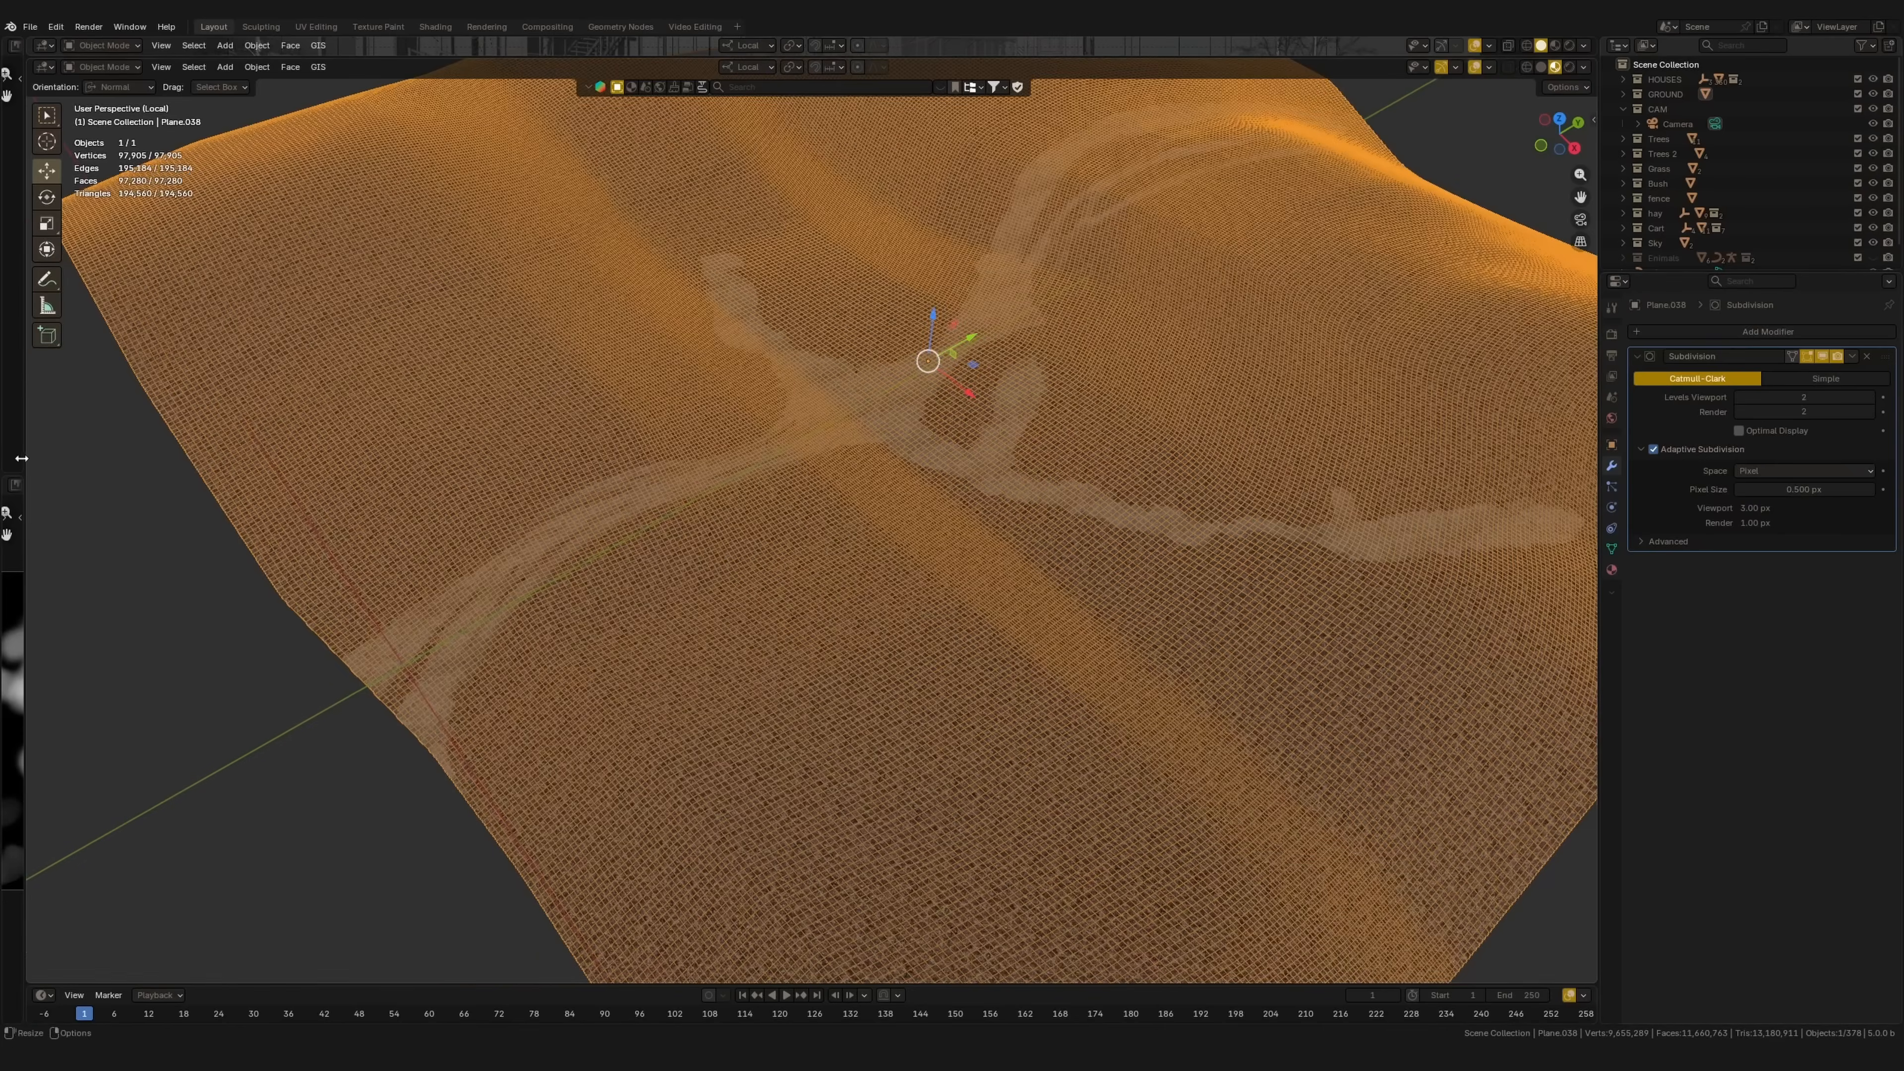
drag(22, 458, 415, 475)
click(19, 46)
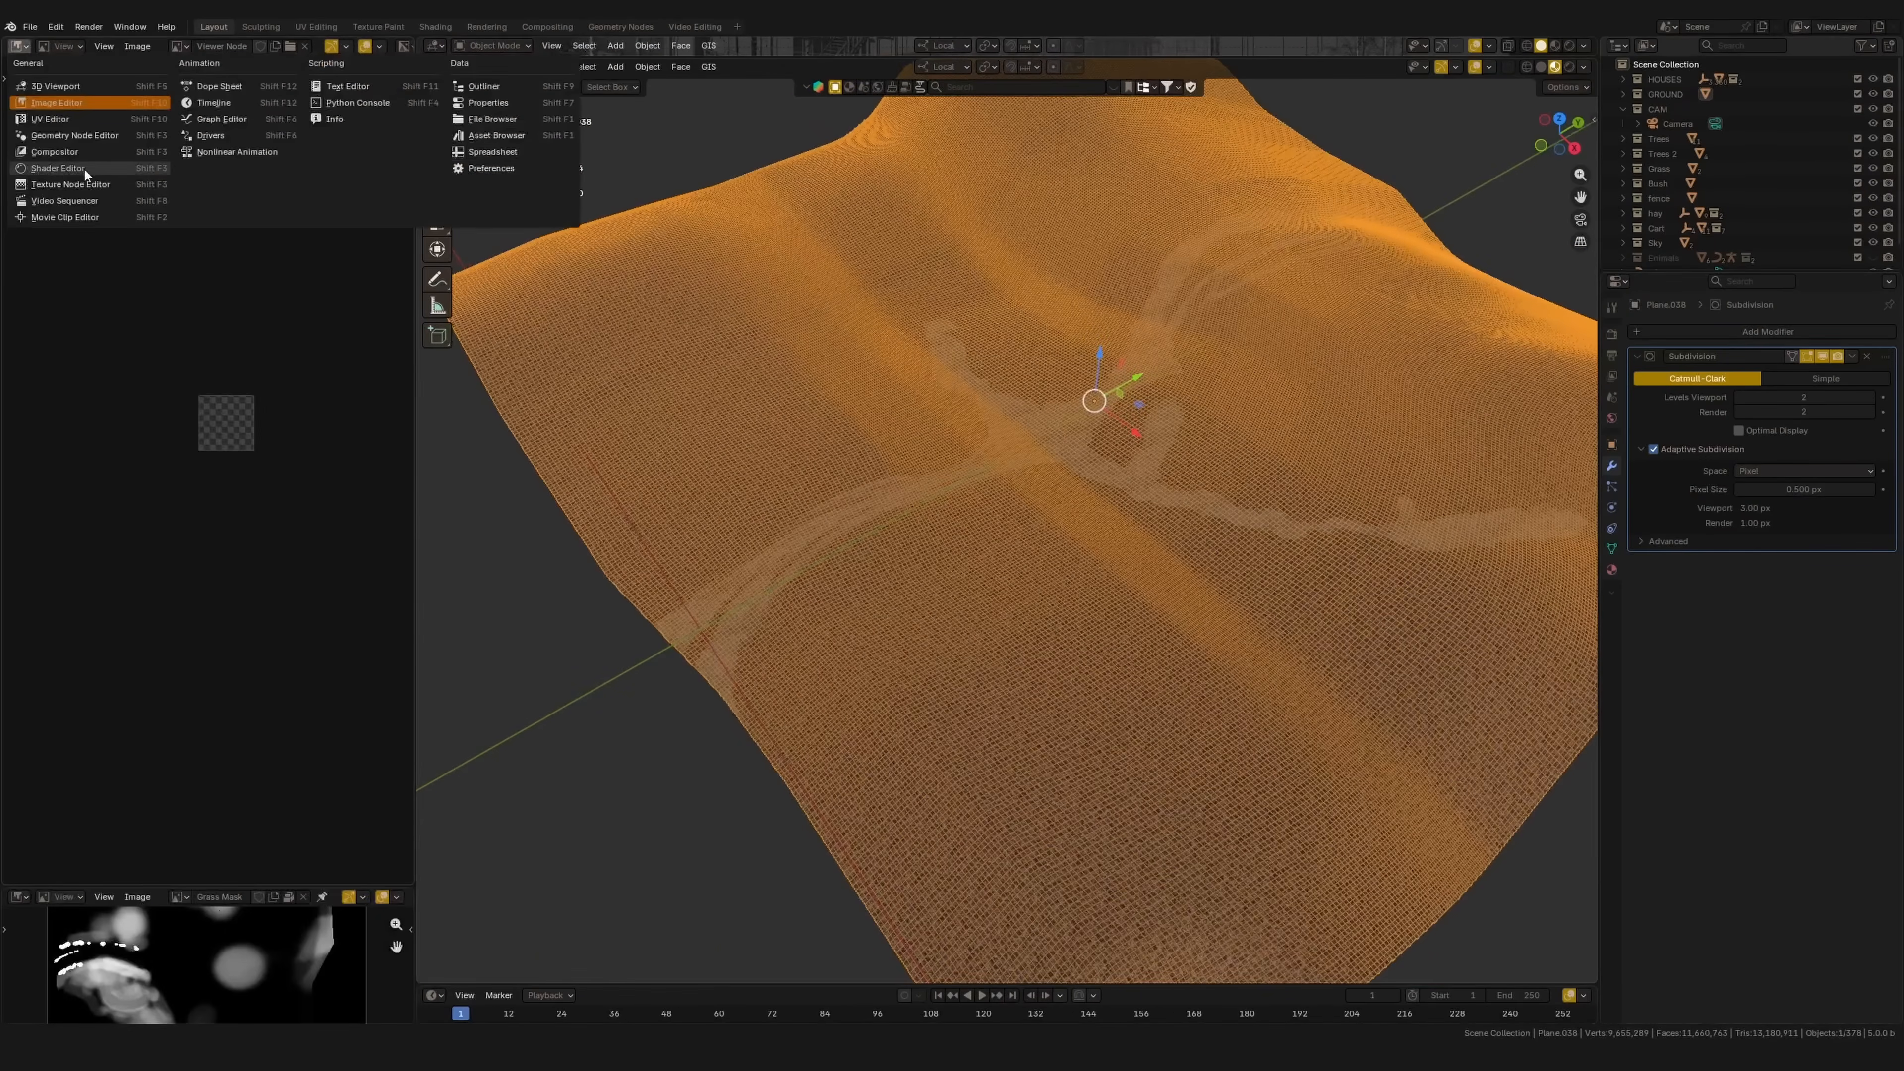
Step: Make the left area a Shader Editor and wire the Wireframe Factor into the Principled BSDF Base Color
click(85, 173)
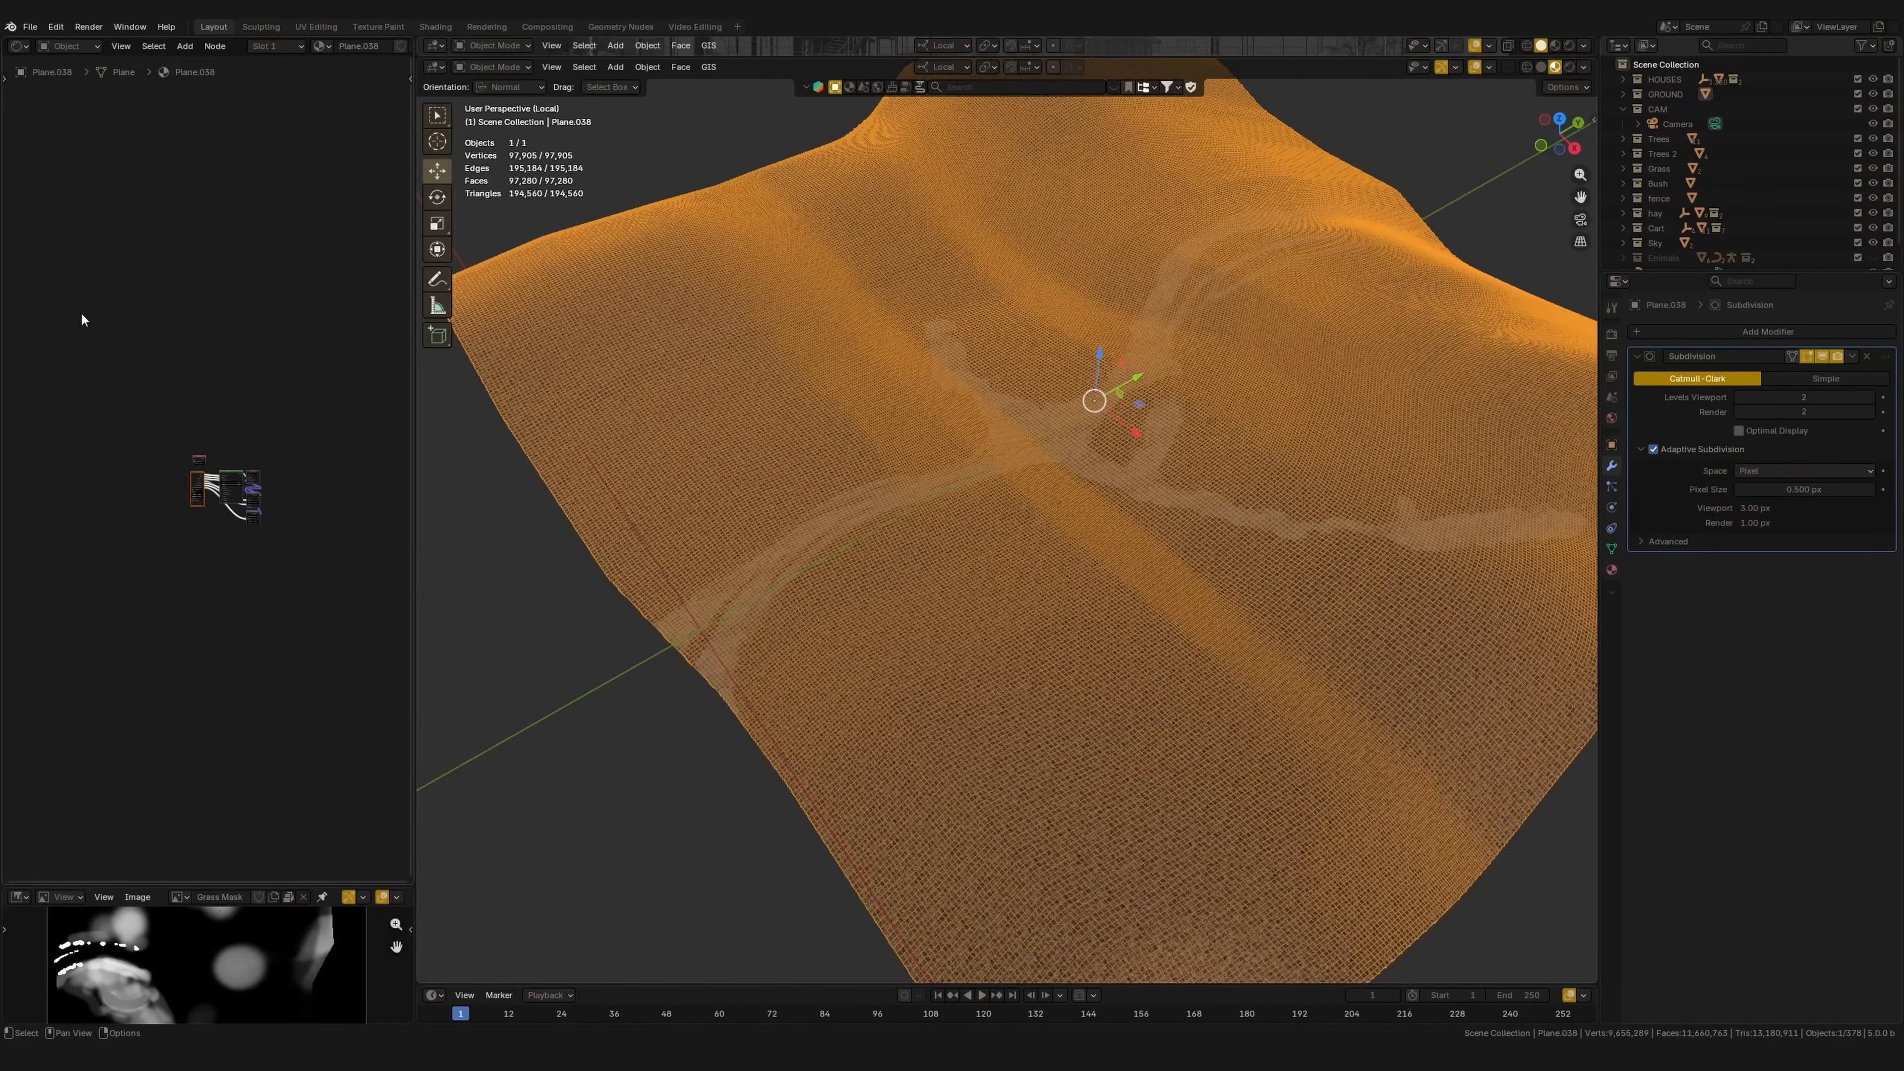
scroll(215, 533, up, 20)
middle_drag(212, 392, 159, 409)
click(115, 418)
mouse_move(86, 389)
mouse_down()
mouse_move(105, 367)
mouse_move(79, 378)
mouse_up()
middle_drag(156, 452, 120, 447)
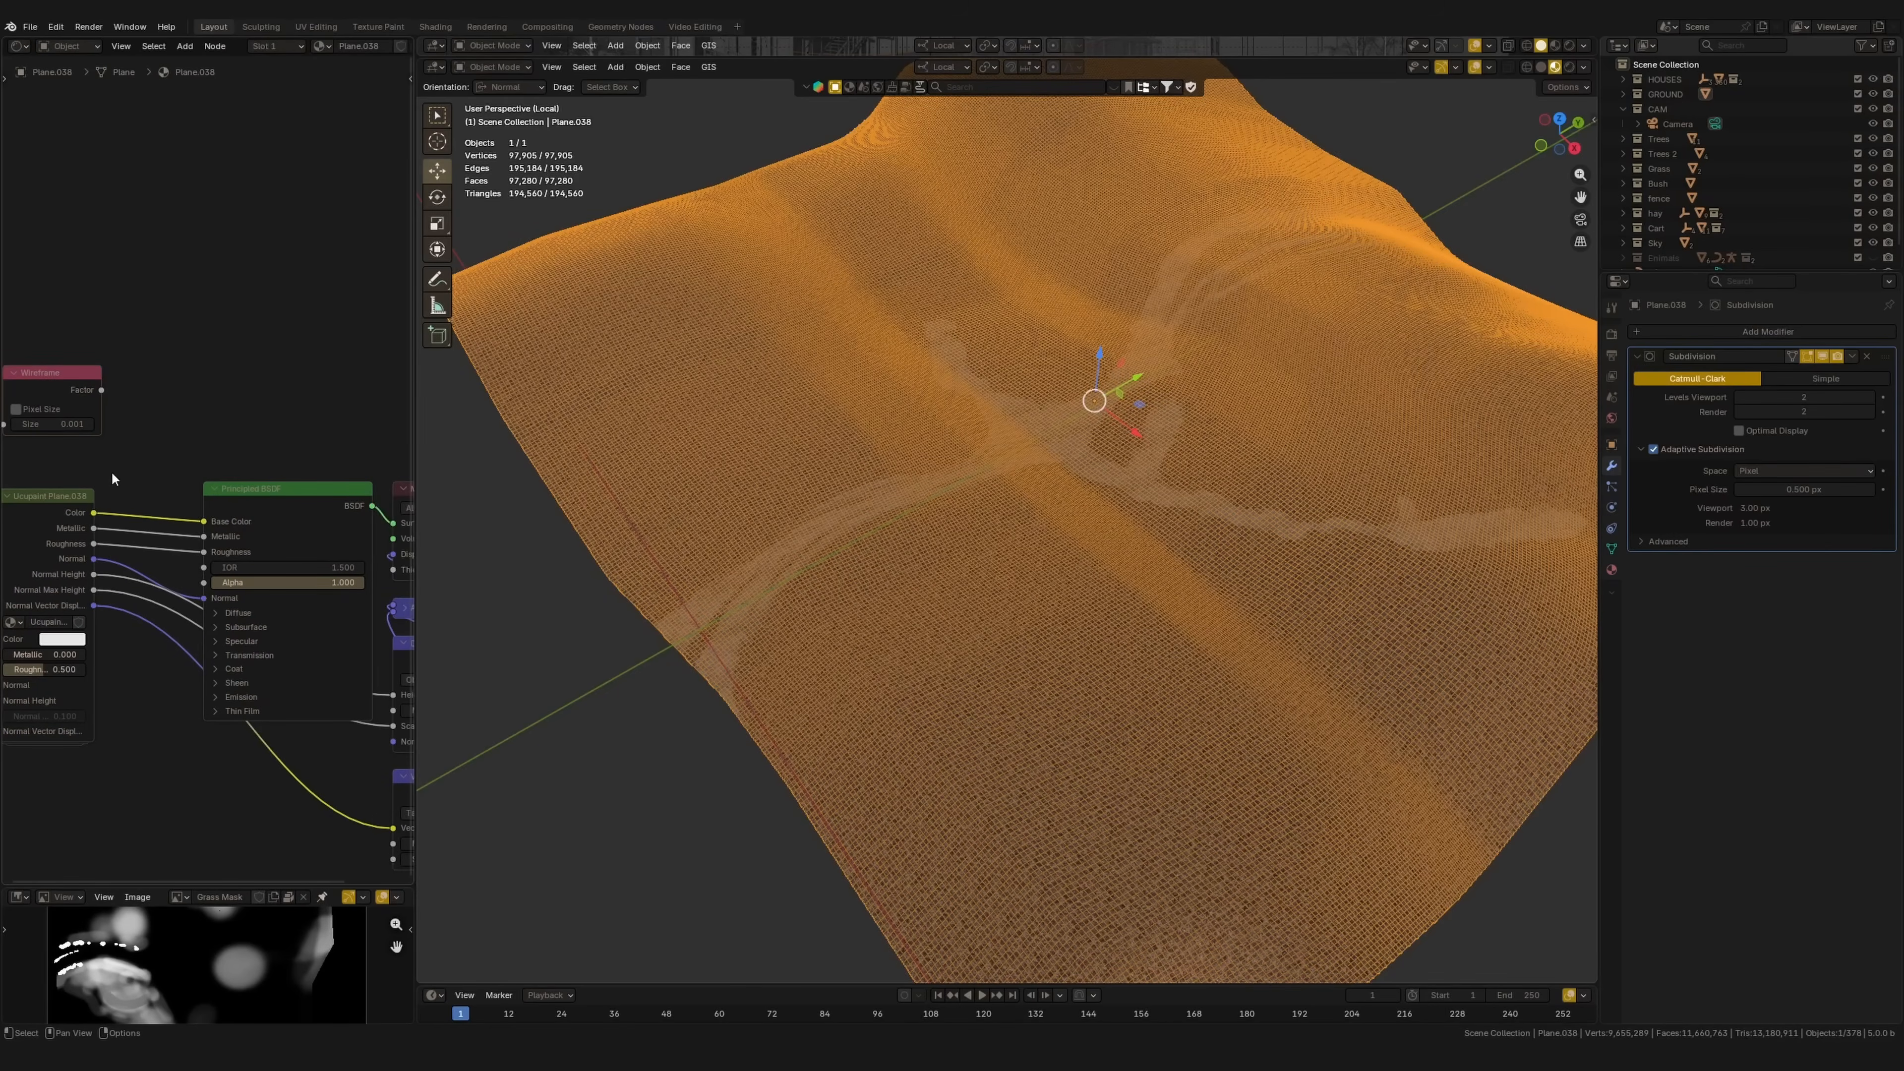
middle_drag(334, 583, 376, 569)
mouse_move(138, 374)
mouse_down()
mouse_move(295, 492)
mouse_move(231, 522)
mouse_up()
scroll(233, 528, up, 2)
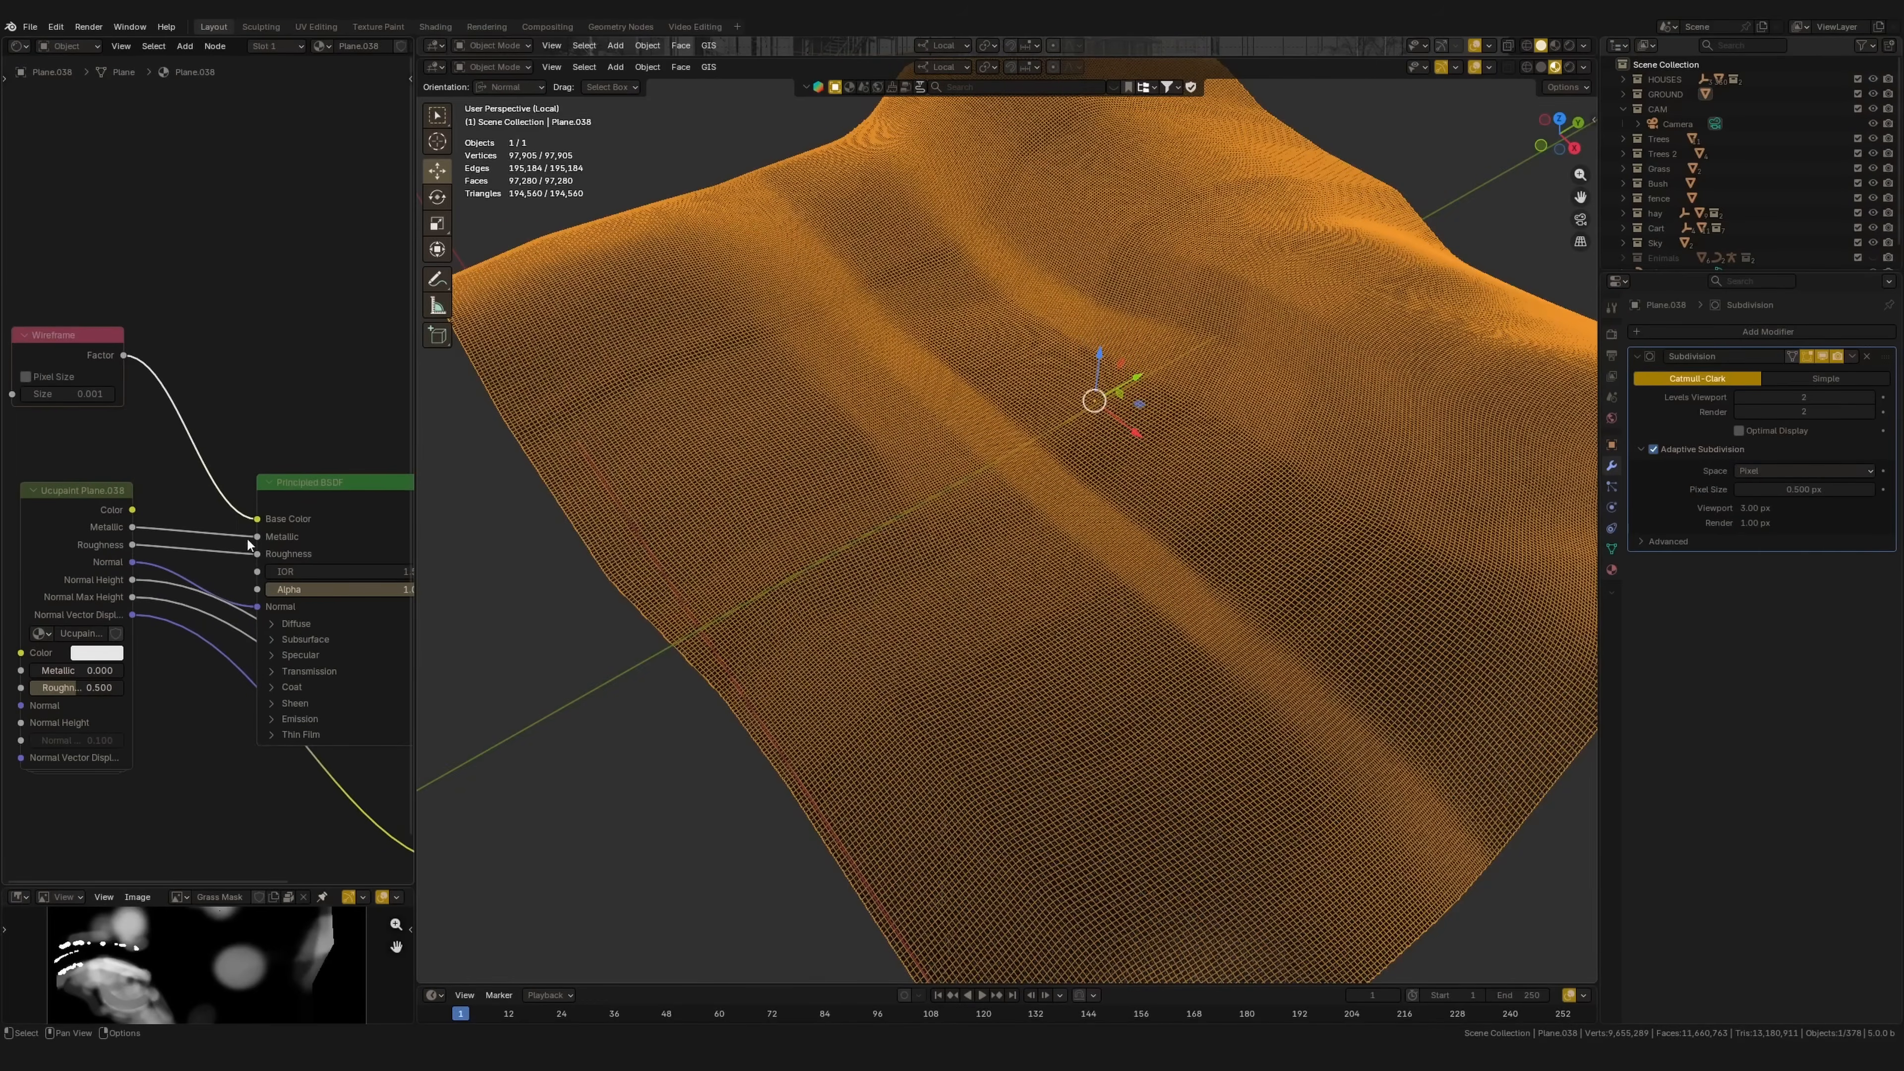
mouse_move(68, 339)
mouse_down()
mouse_move(107, 362)
mouse_move(86, 365)
mouse_up()
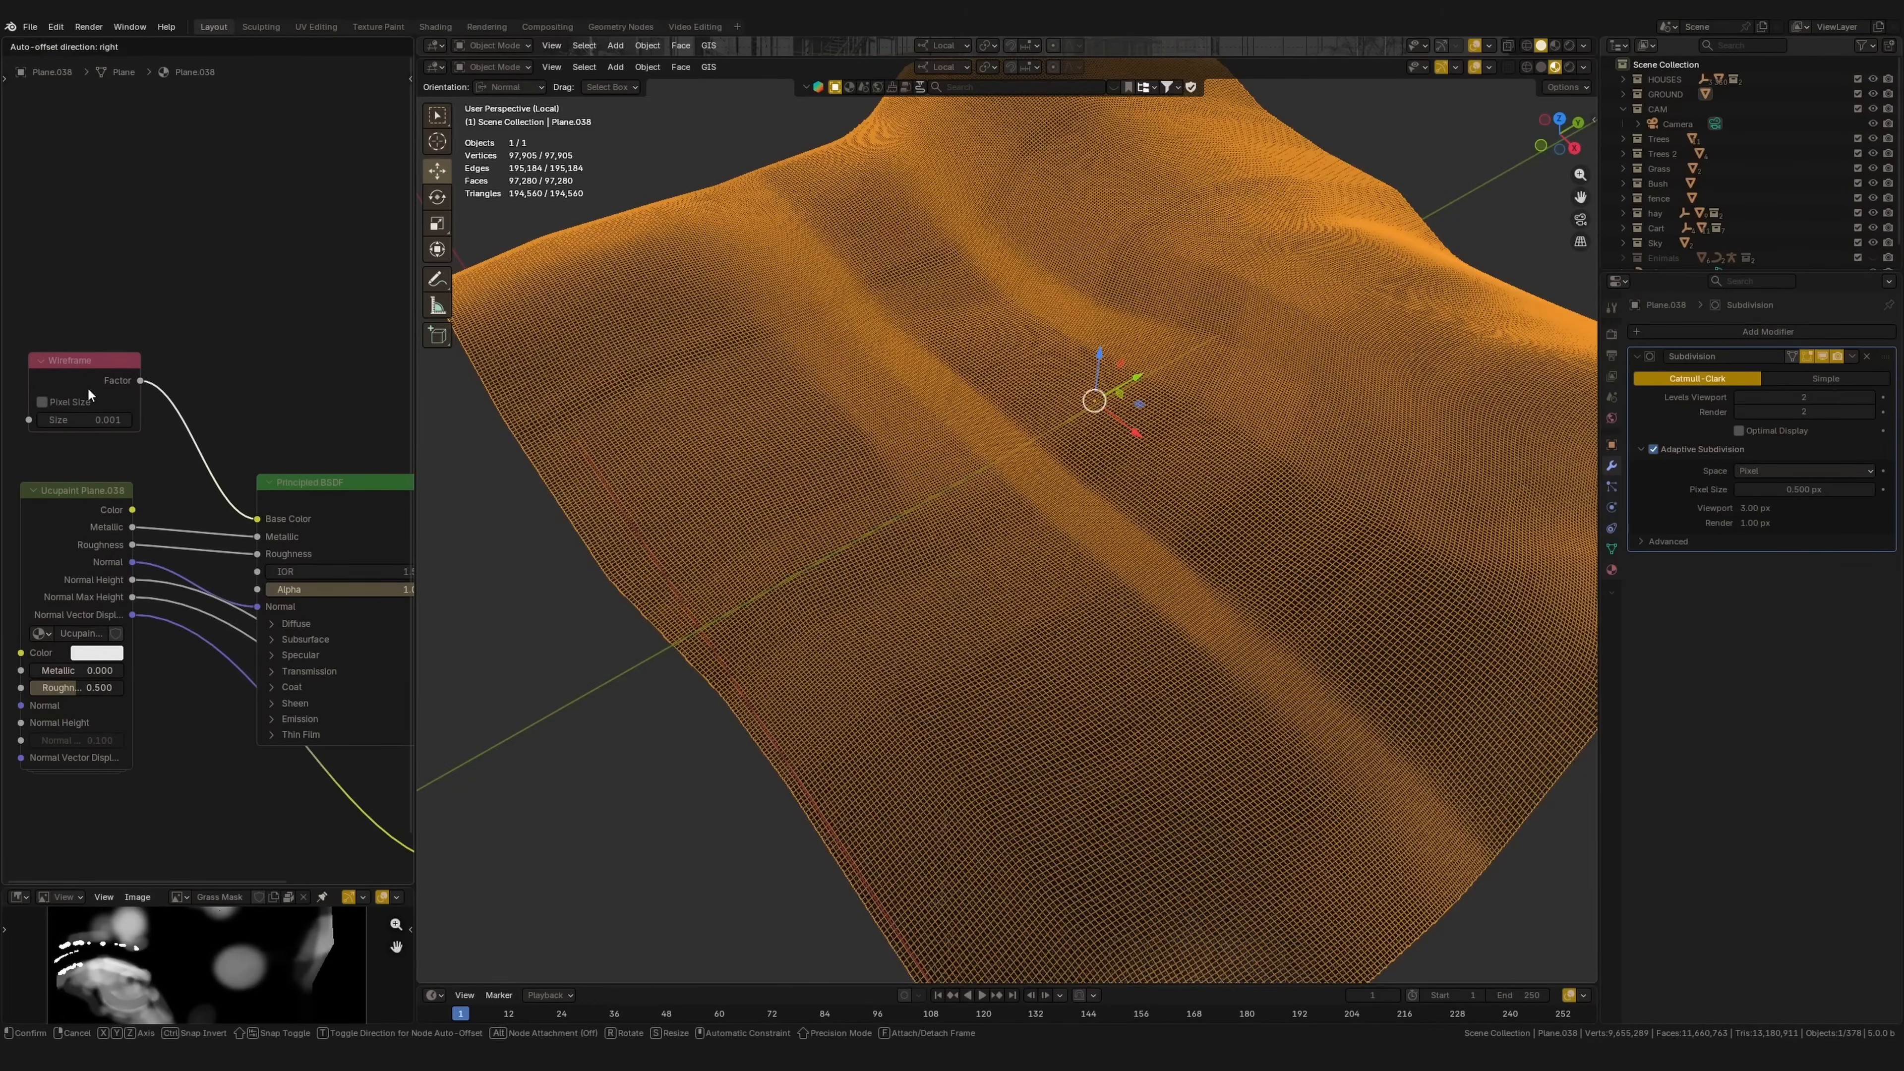
middle_drag(112, 390, 143, 385)
Step: Switch to Rendered shading and turn off Adaptive Subdivision to compare the terrain's mesh density
click(1570, 67)
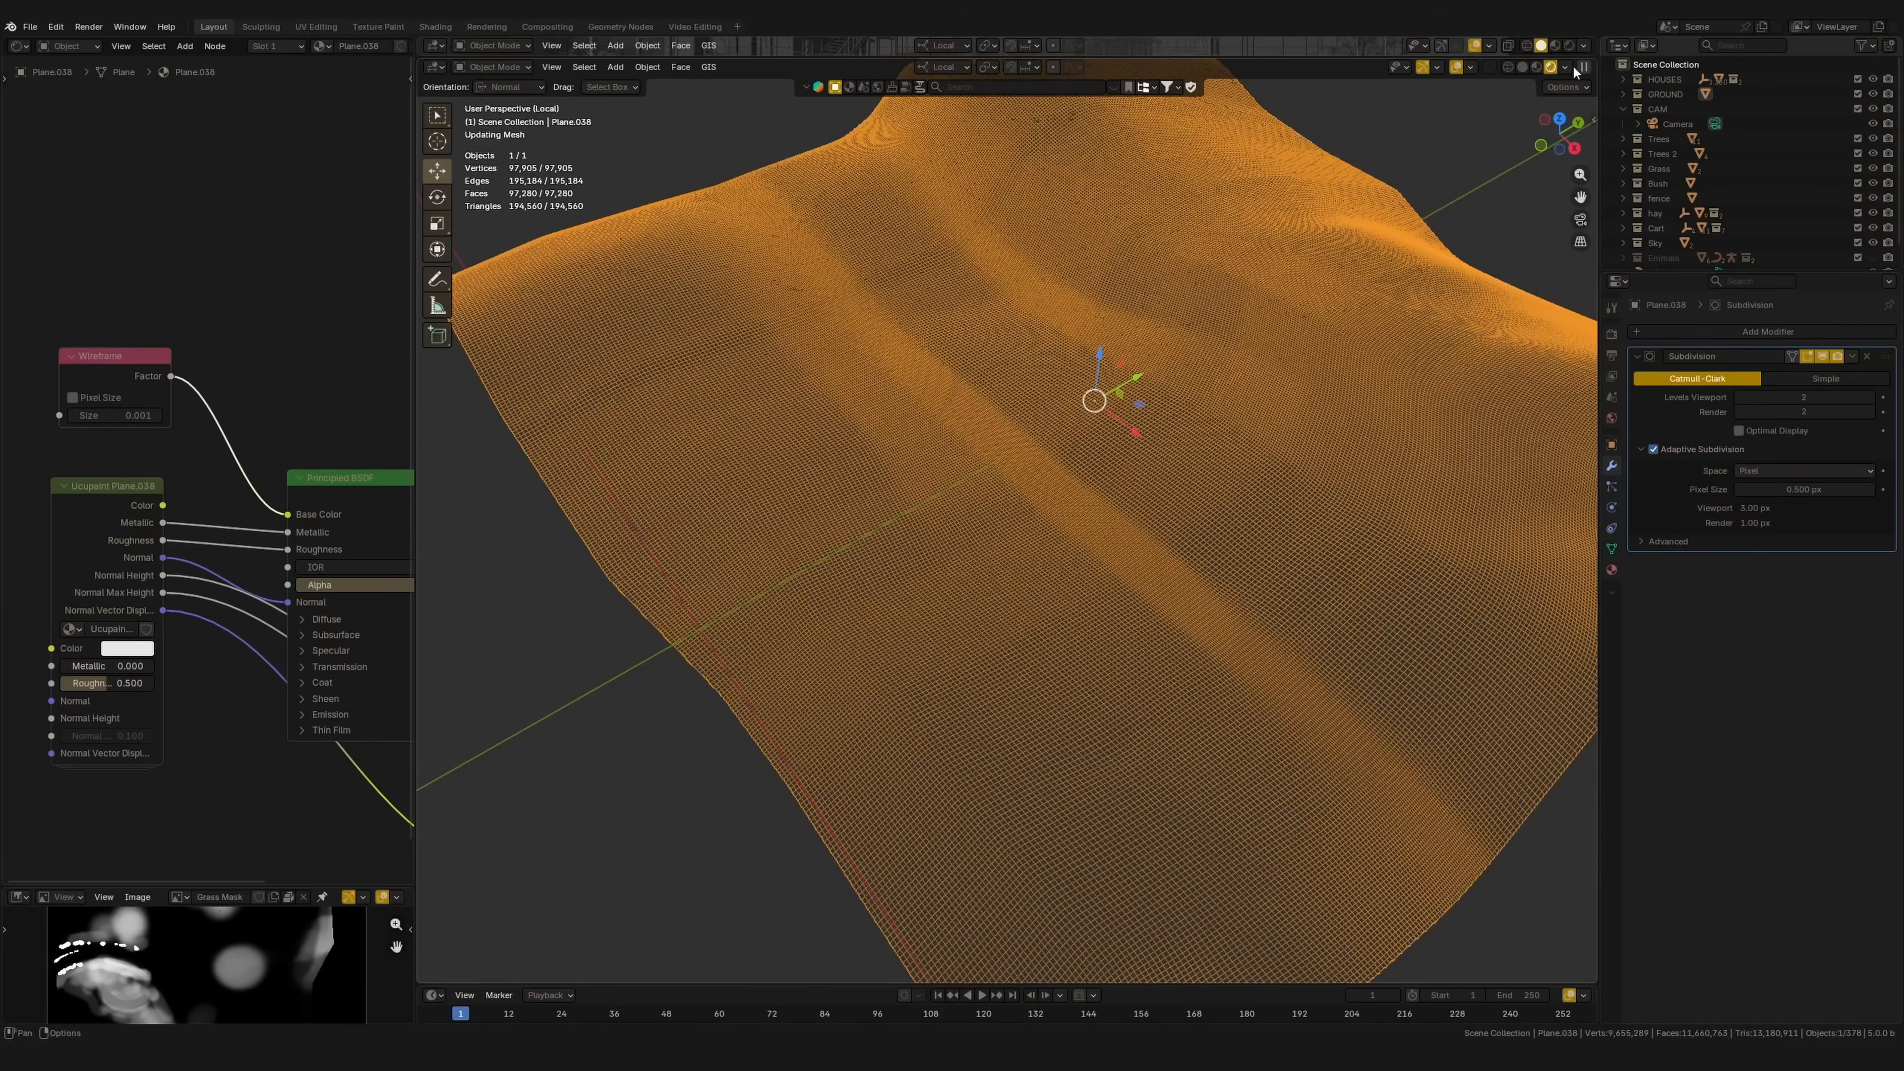
shift+middle_drag(1113, 385, 1087, 419)
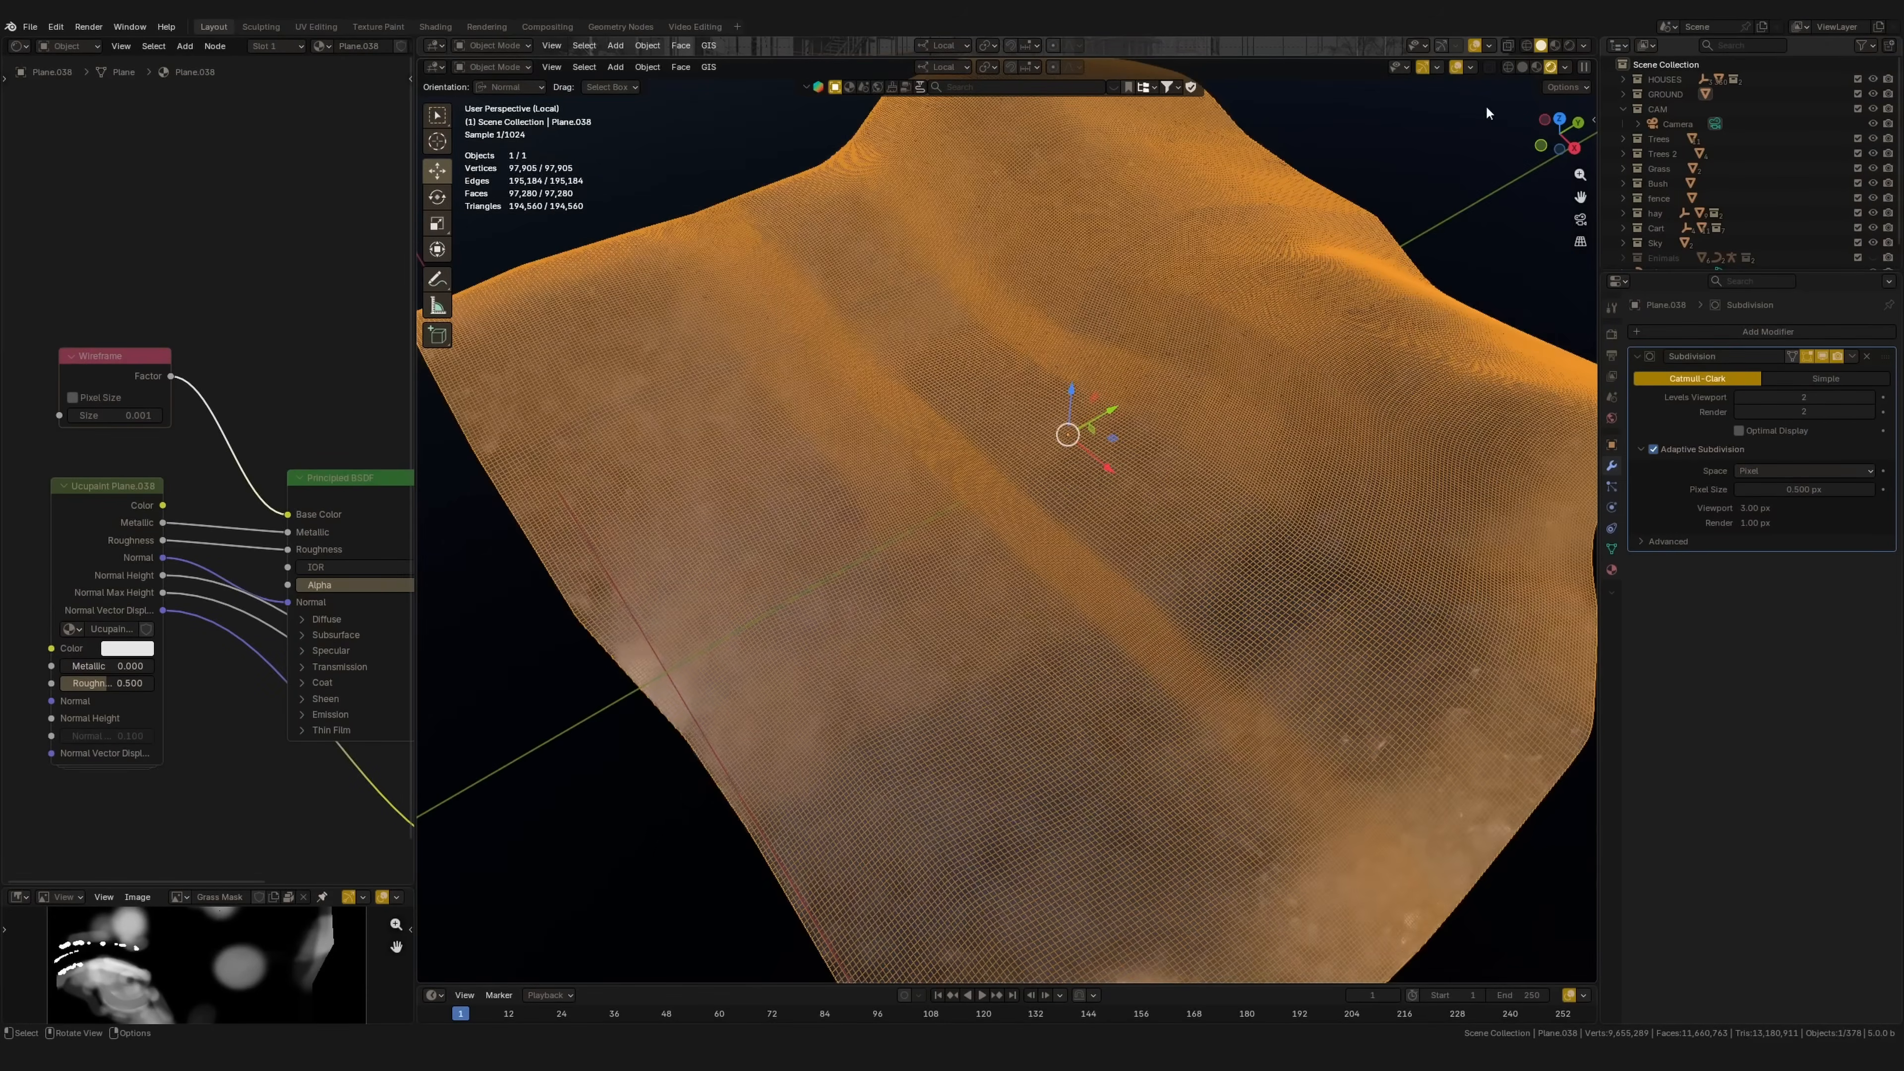
scroll(1190, 404, up, 5)
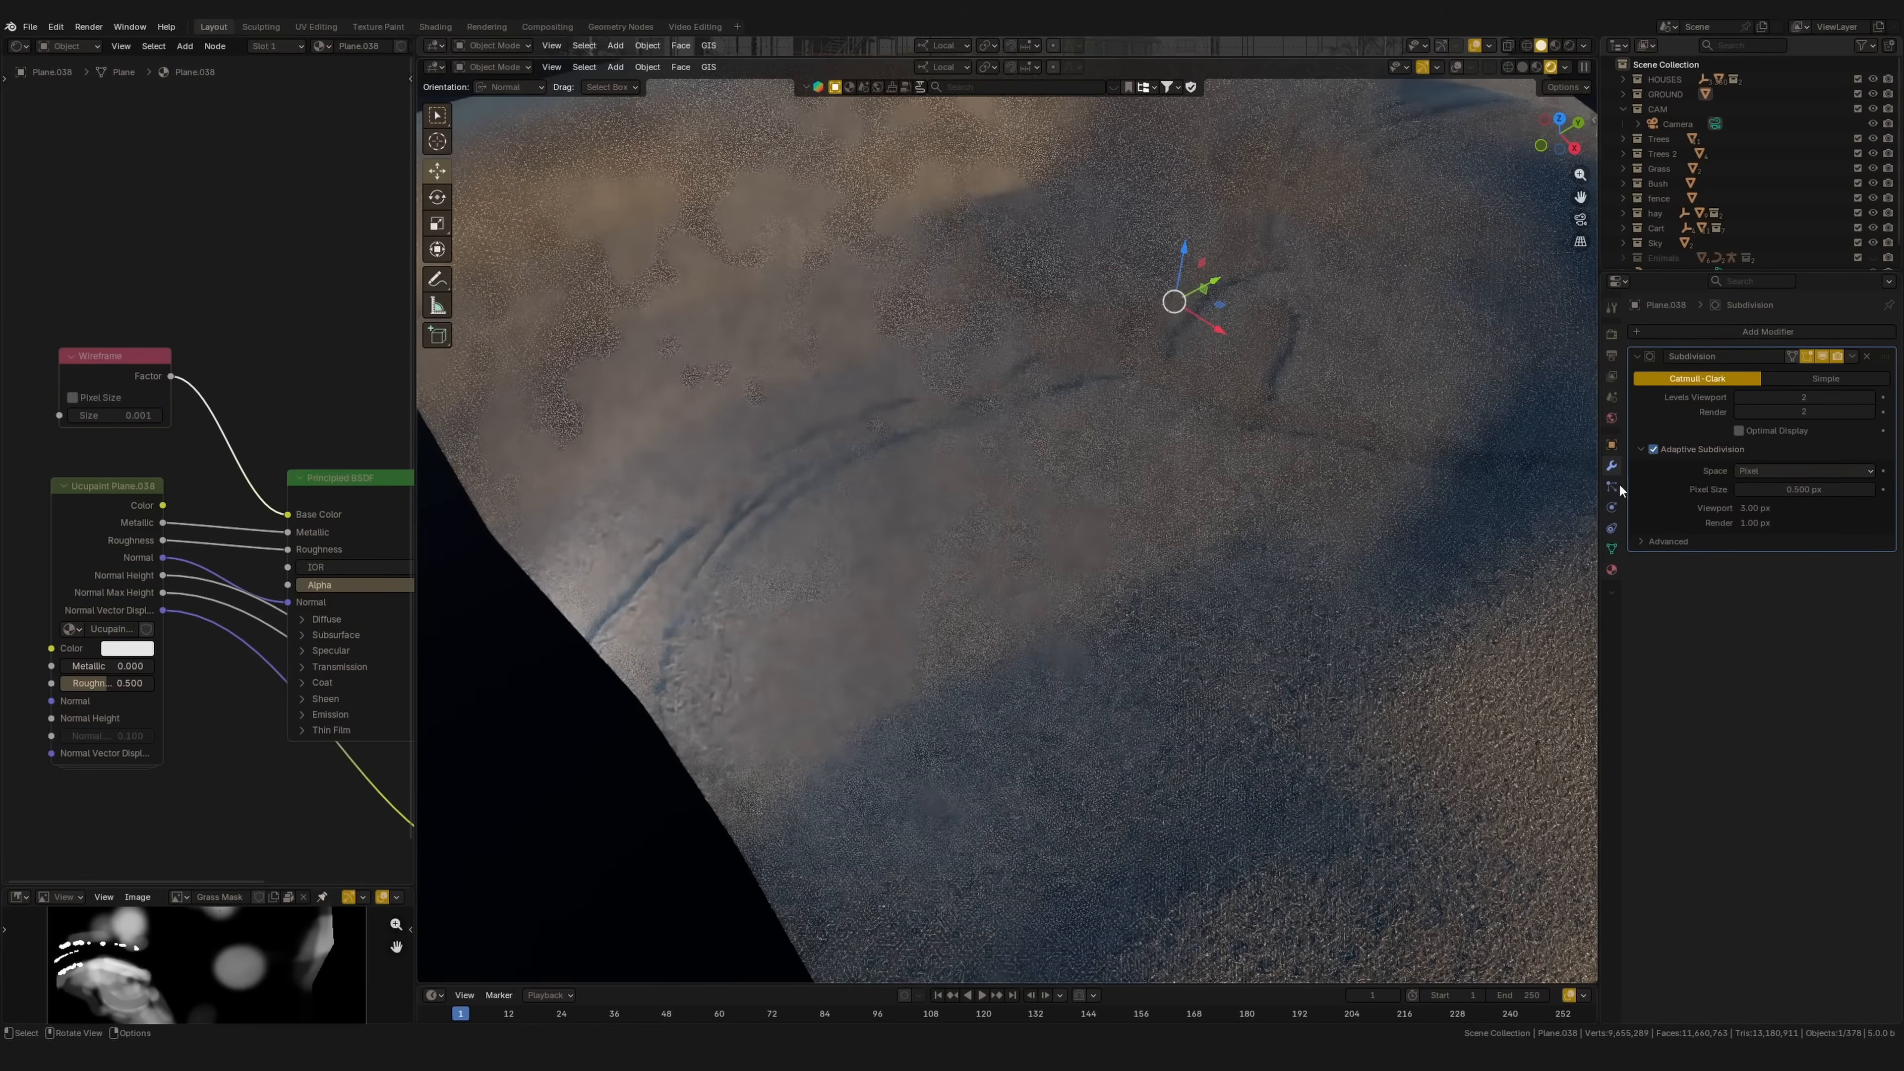
click(1663, 447)
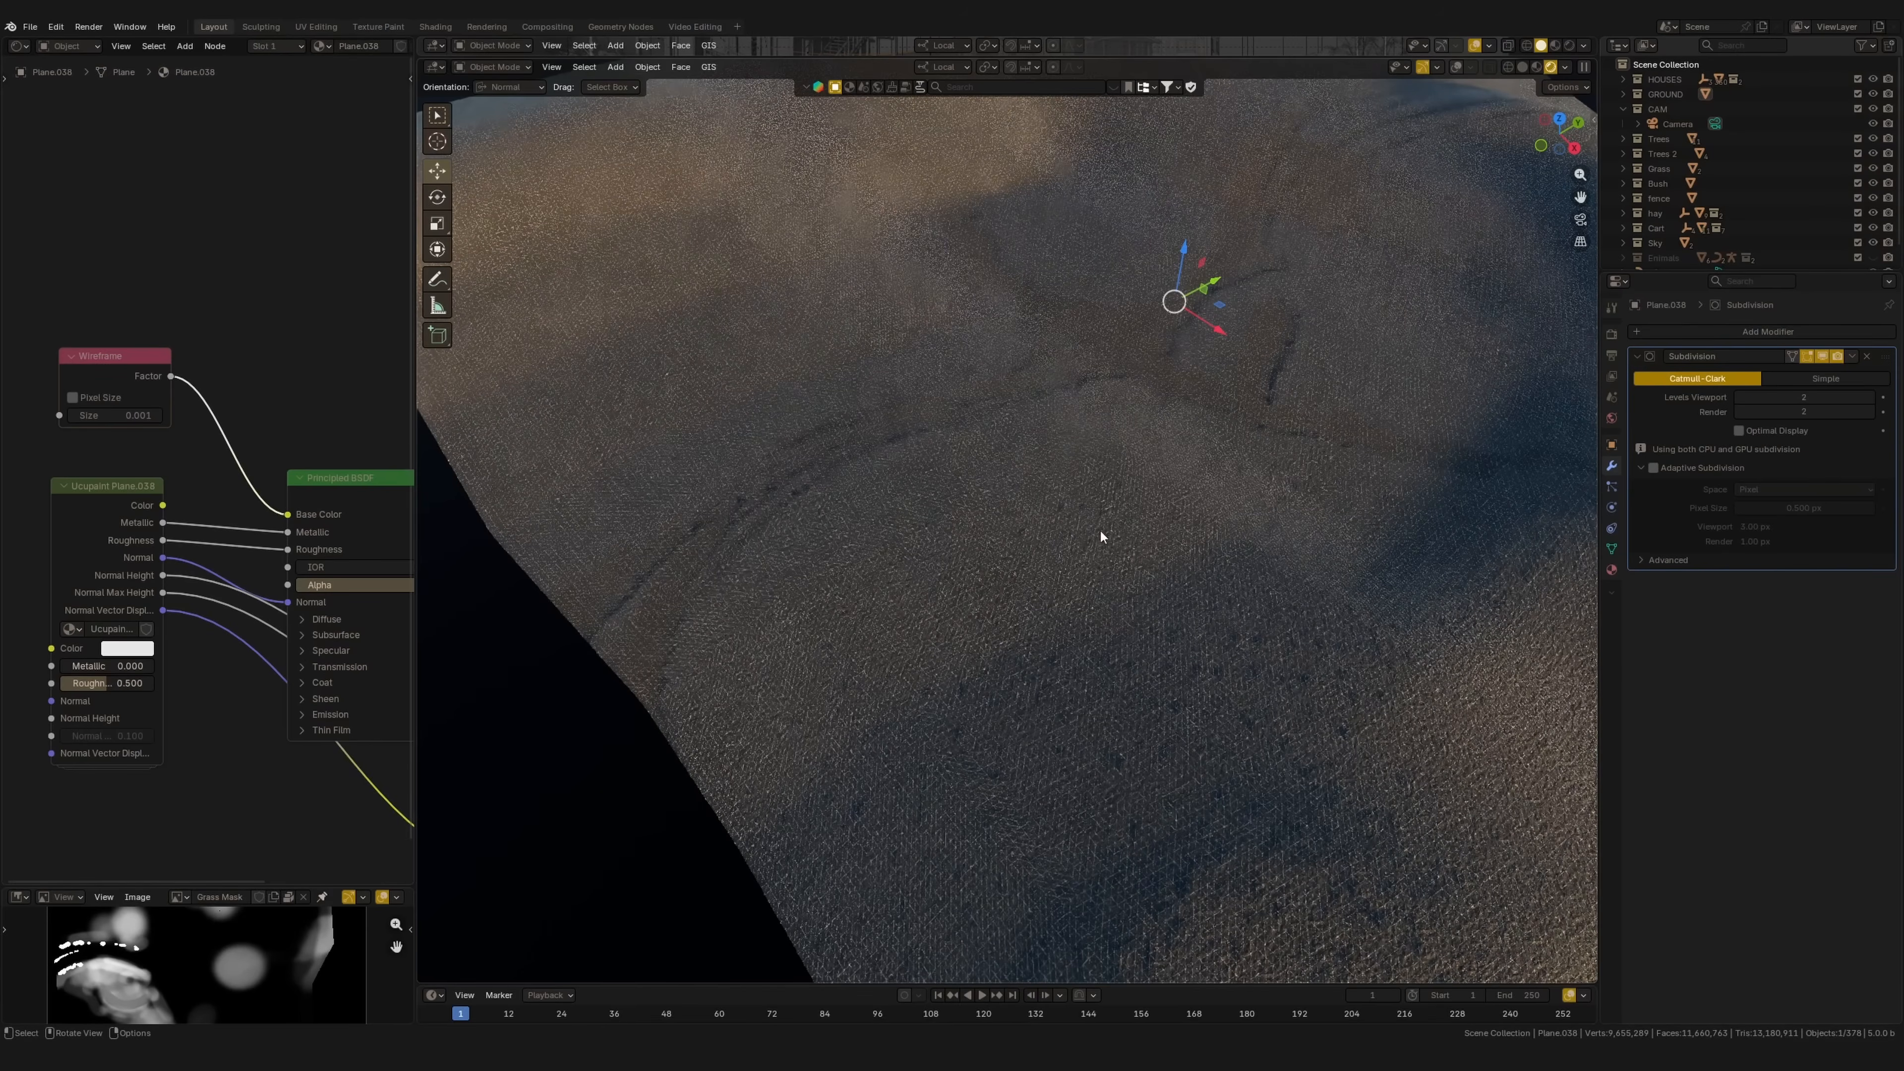
drag(119, 364, 123, 368)
shift+middle_drag(1291, 355, 993, 502)
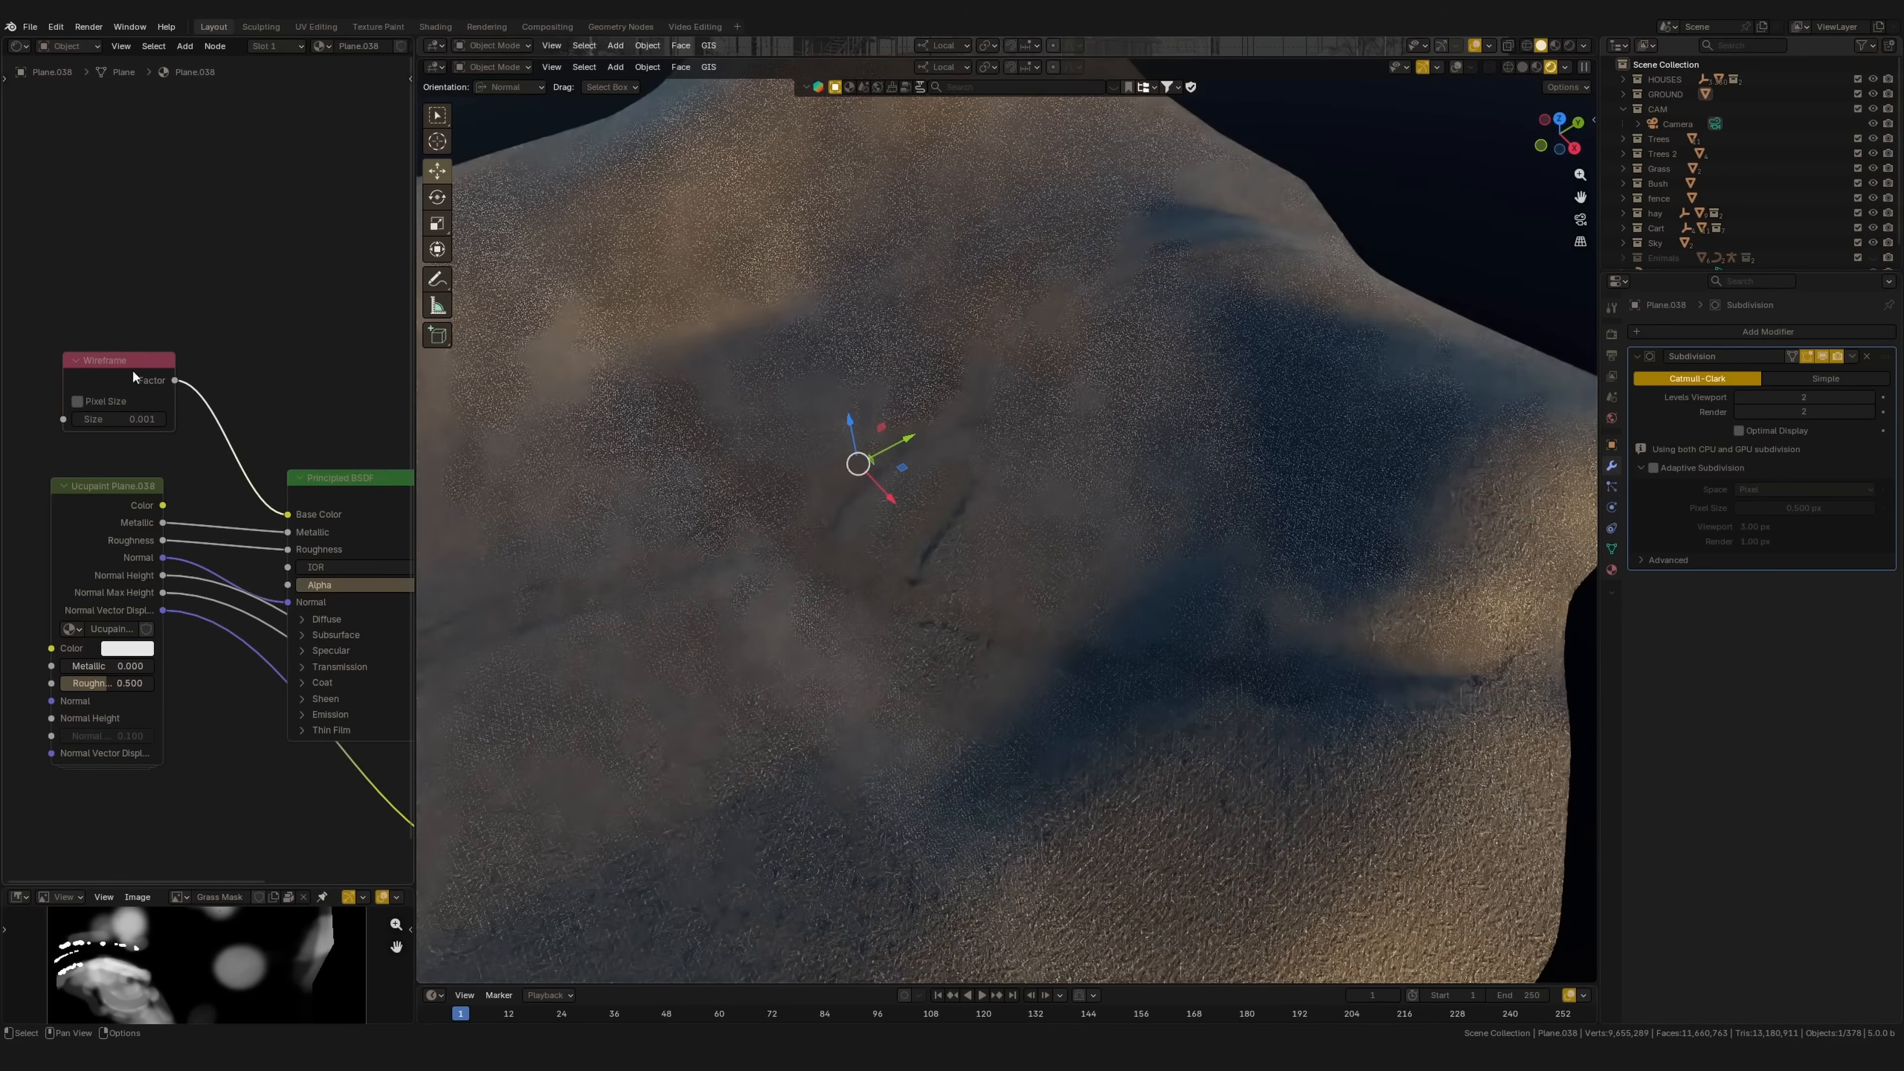
shift+middle_drag(1075, 442, 1373, 511)
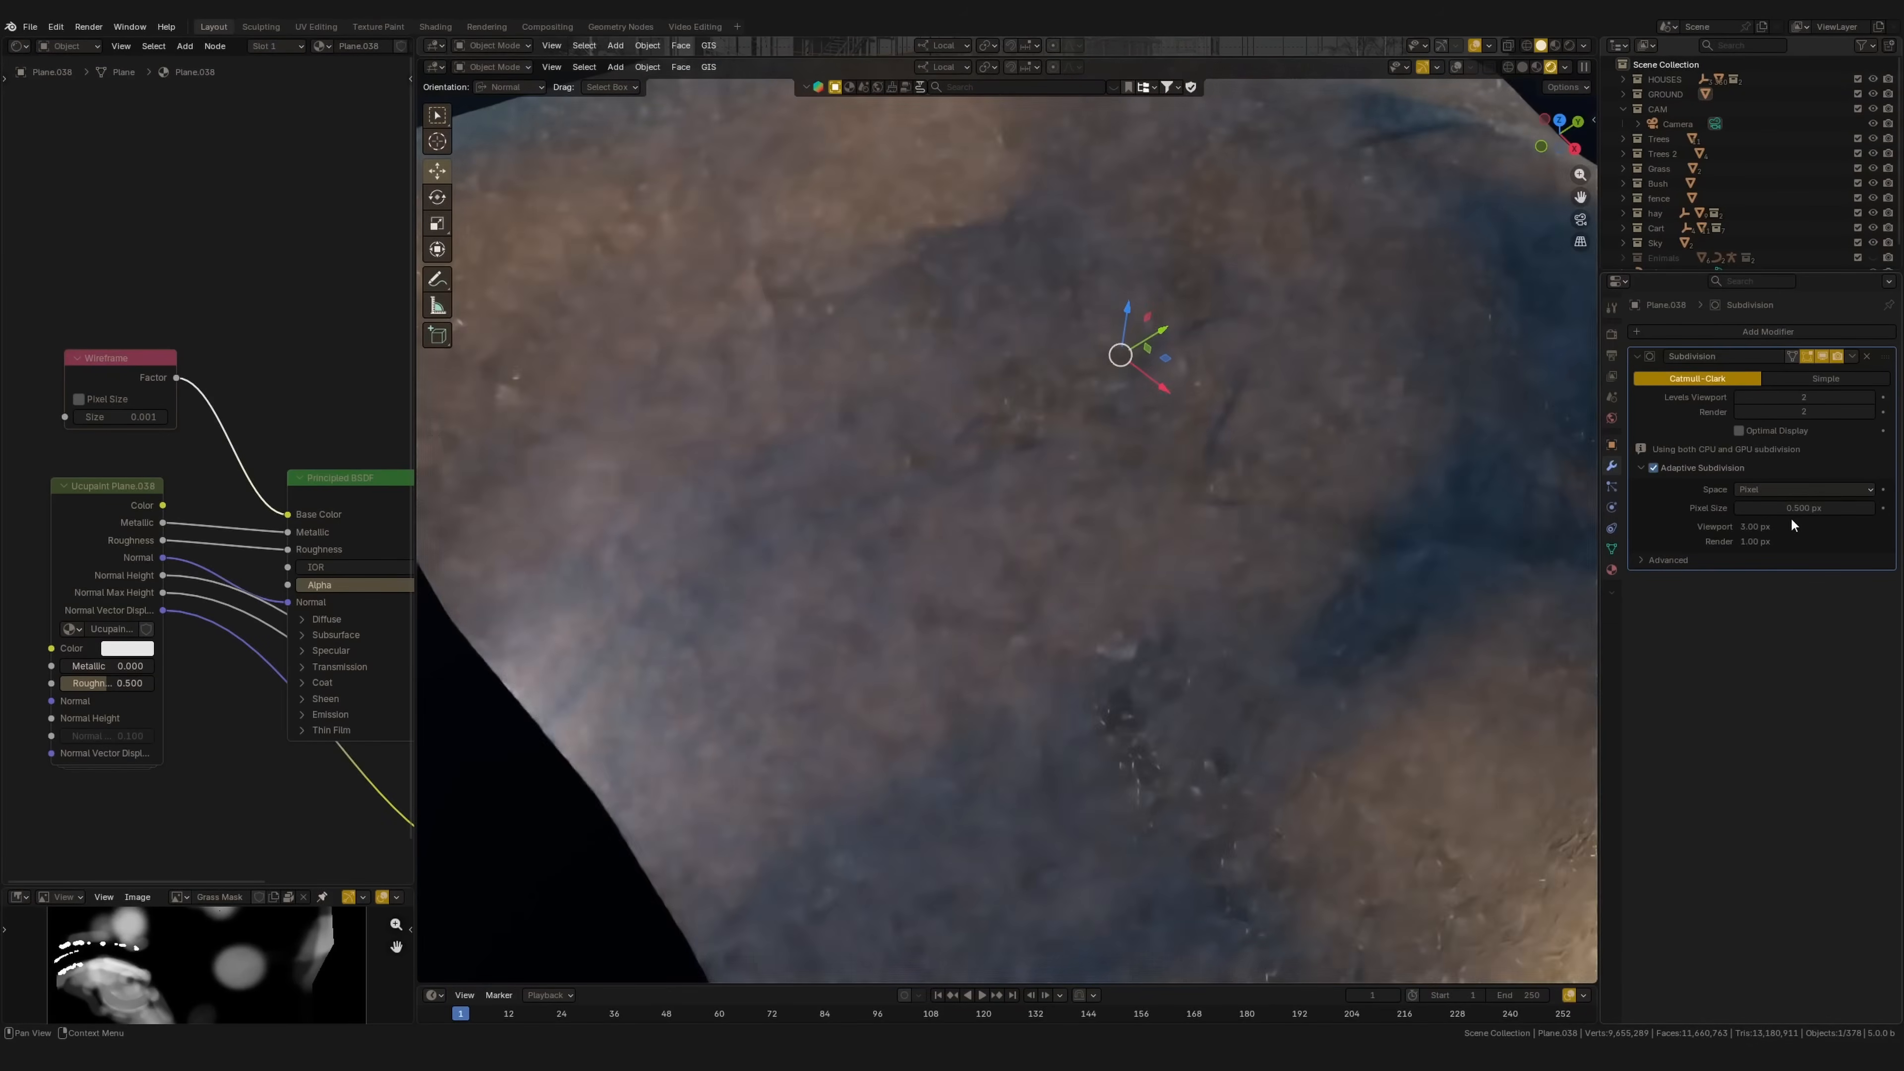
scroll(1180, 561, down, 1)
shift+middle_drag(1180, 561, 1076, 584)
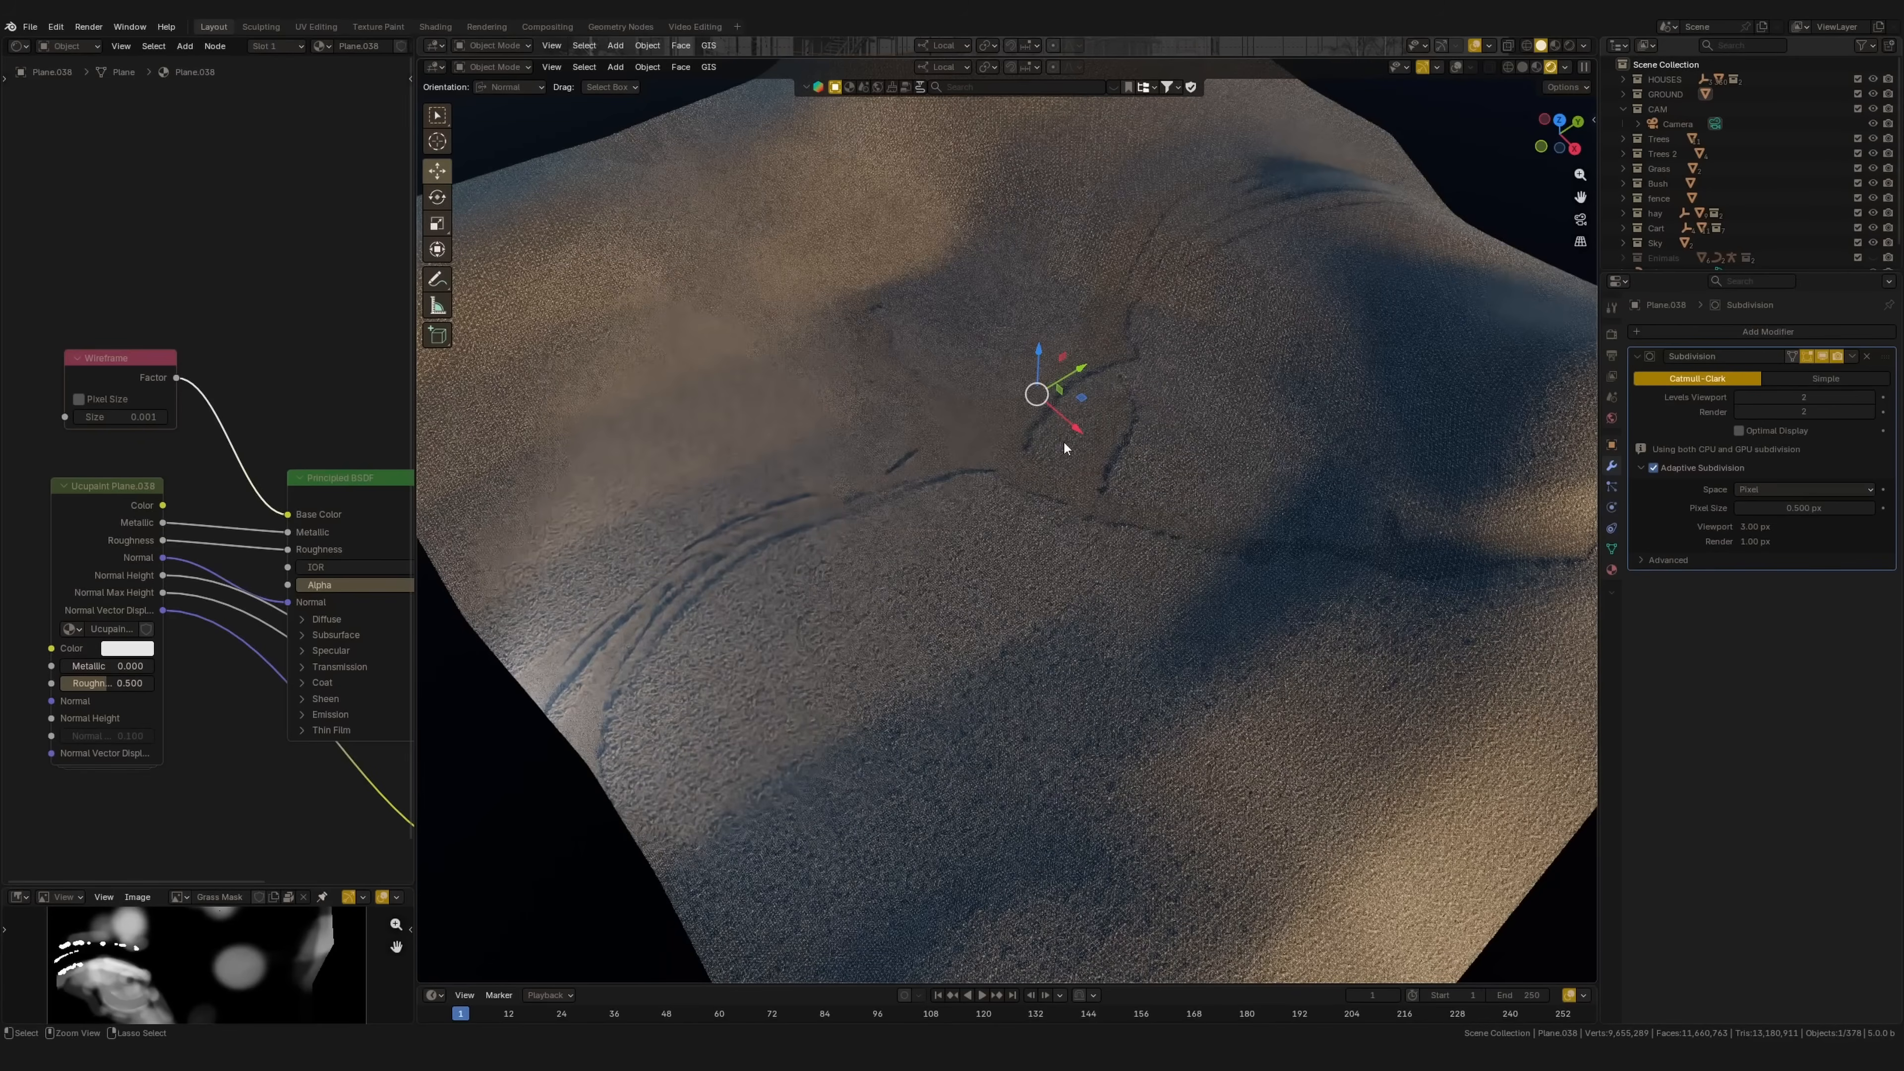
scroll(1095, 451, down, 5)
scroll(1064, 490, up, 2)
scroll(1092, 473, down, 2)
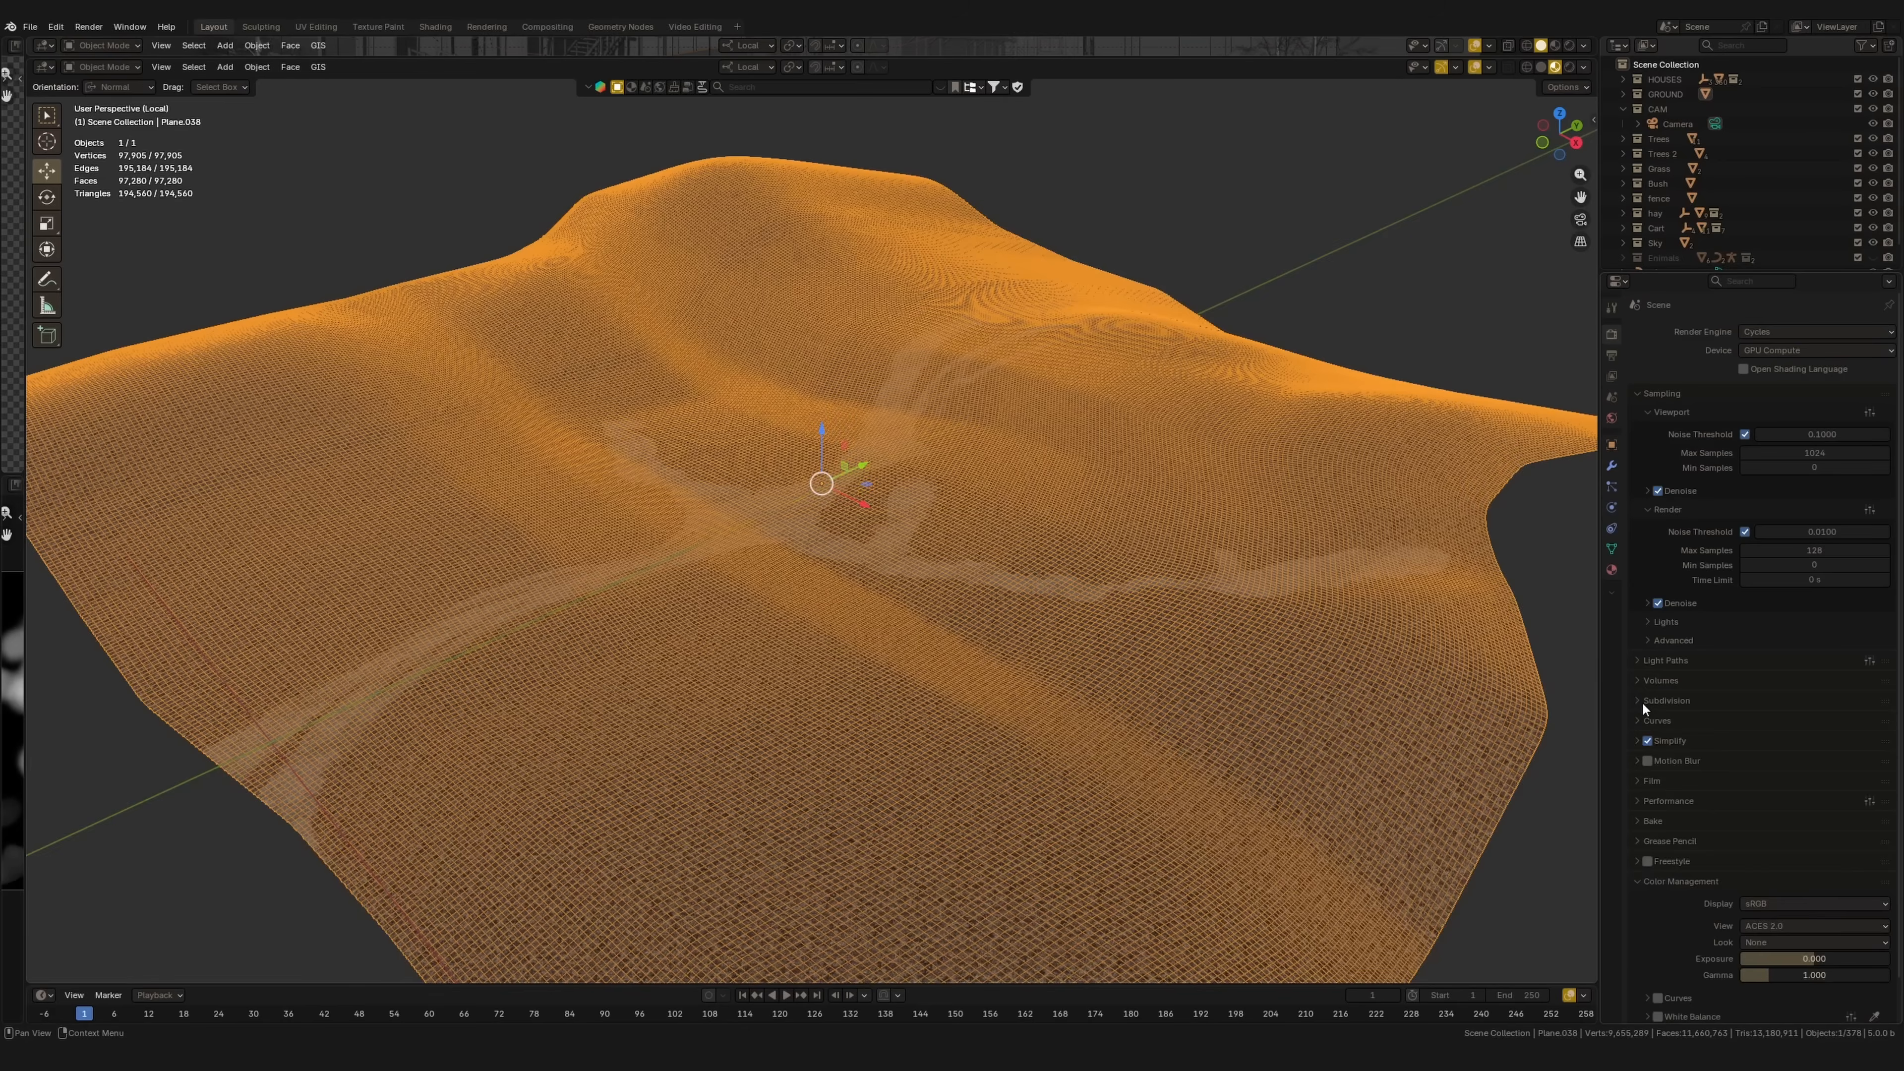
Step: Reassign Camera as the dicing camera and inspect the rendered wireframe tessellation across the terrain
scroll(1637, 702, up, 2)
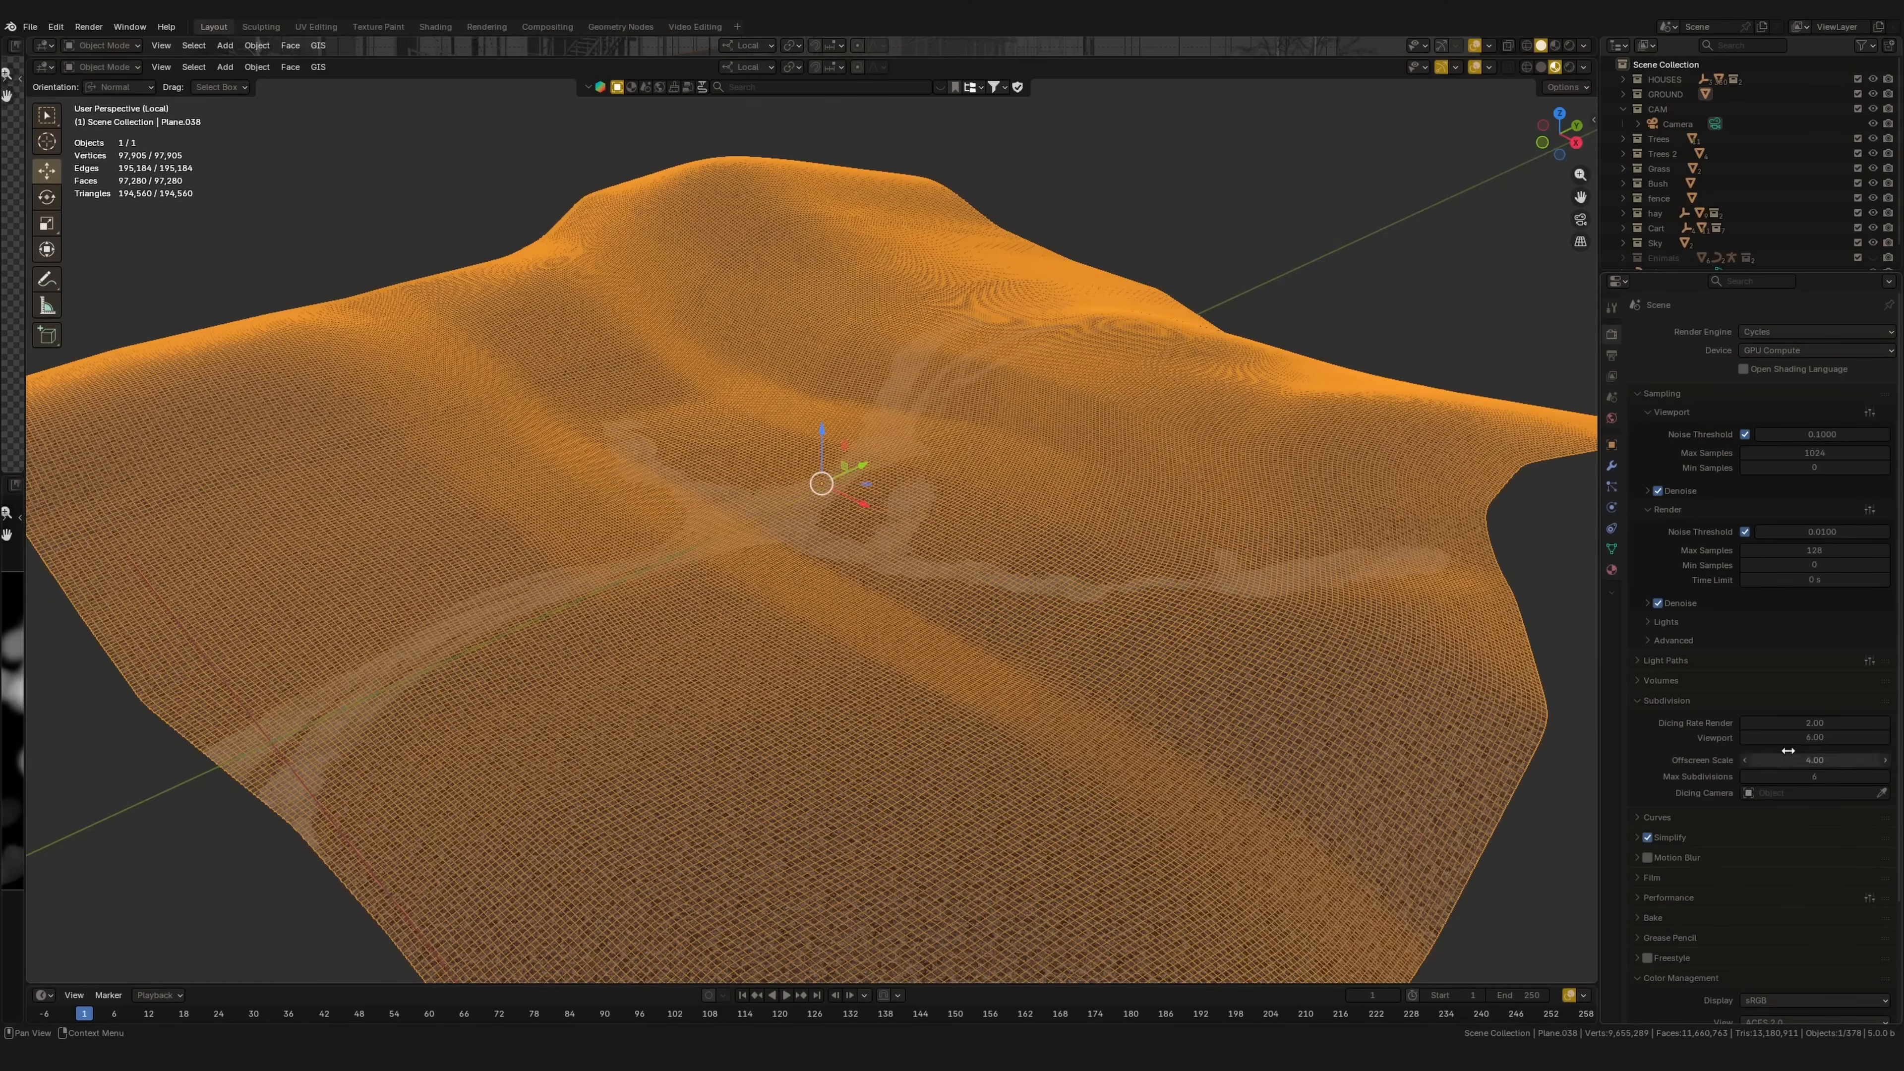
scroll(1765, 674, up, 2)
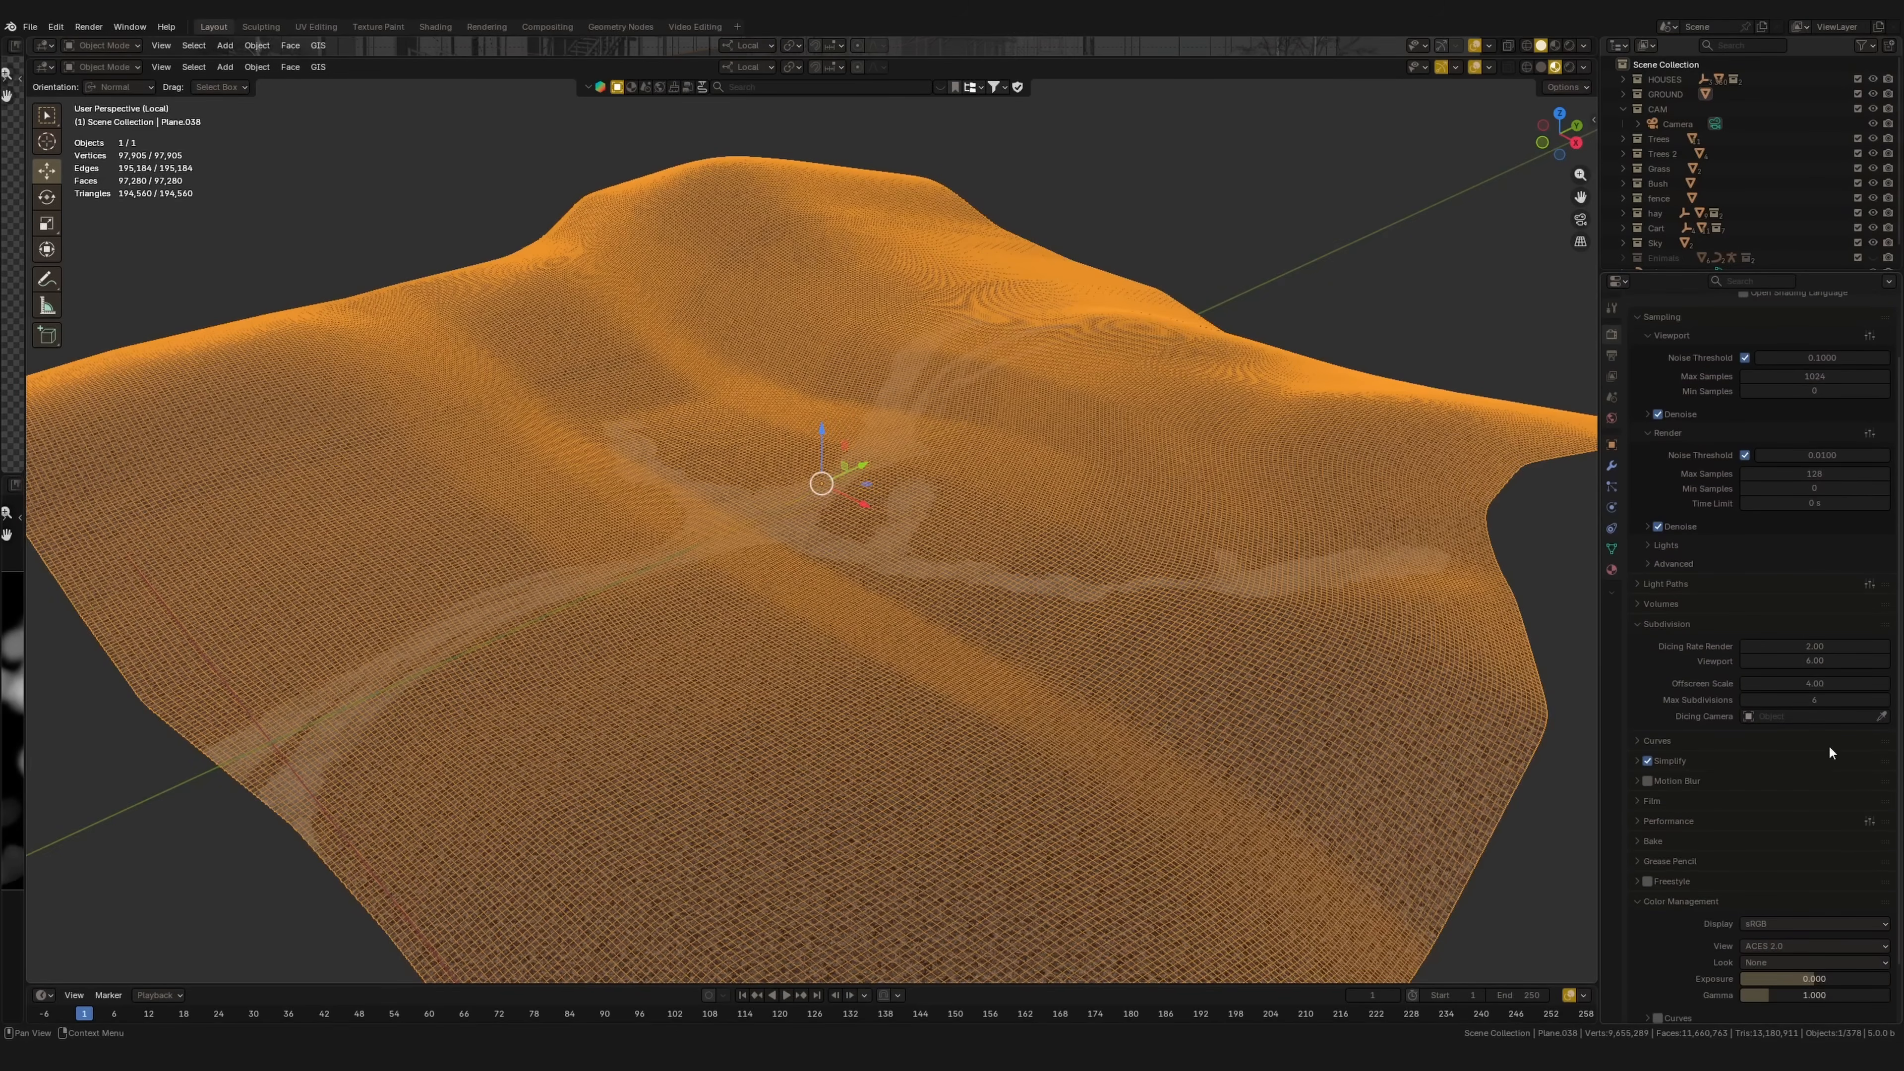
scroll(1641, 671, up, 2)
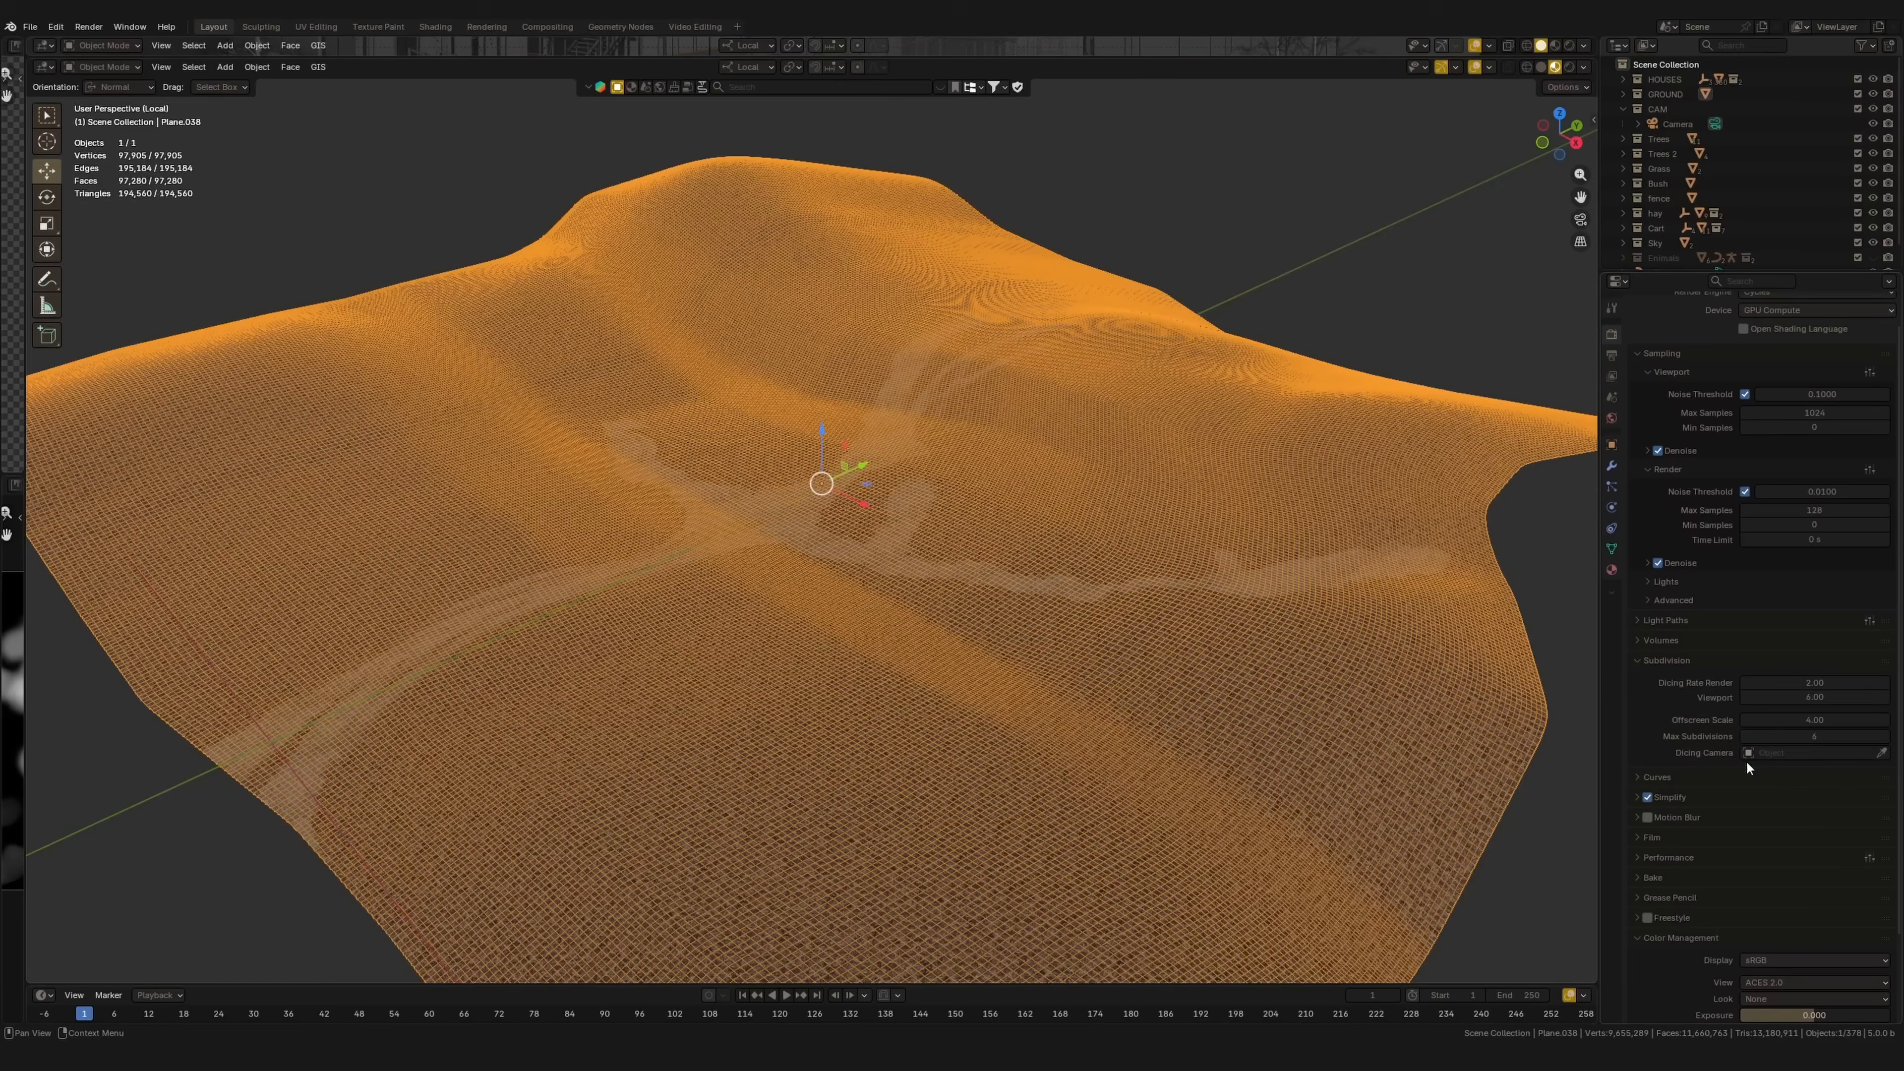
click(1798, 753)
key(Return)
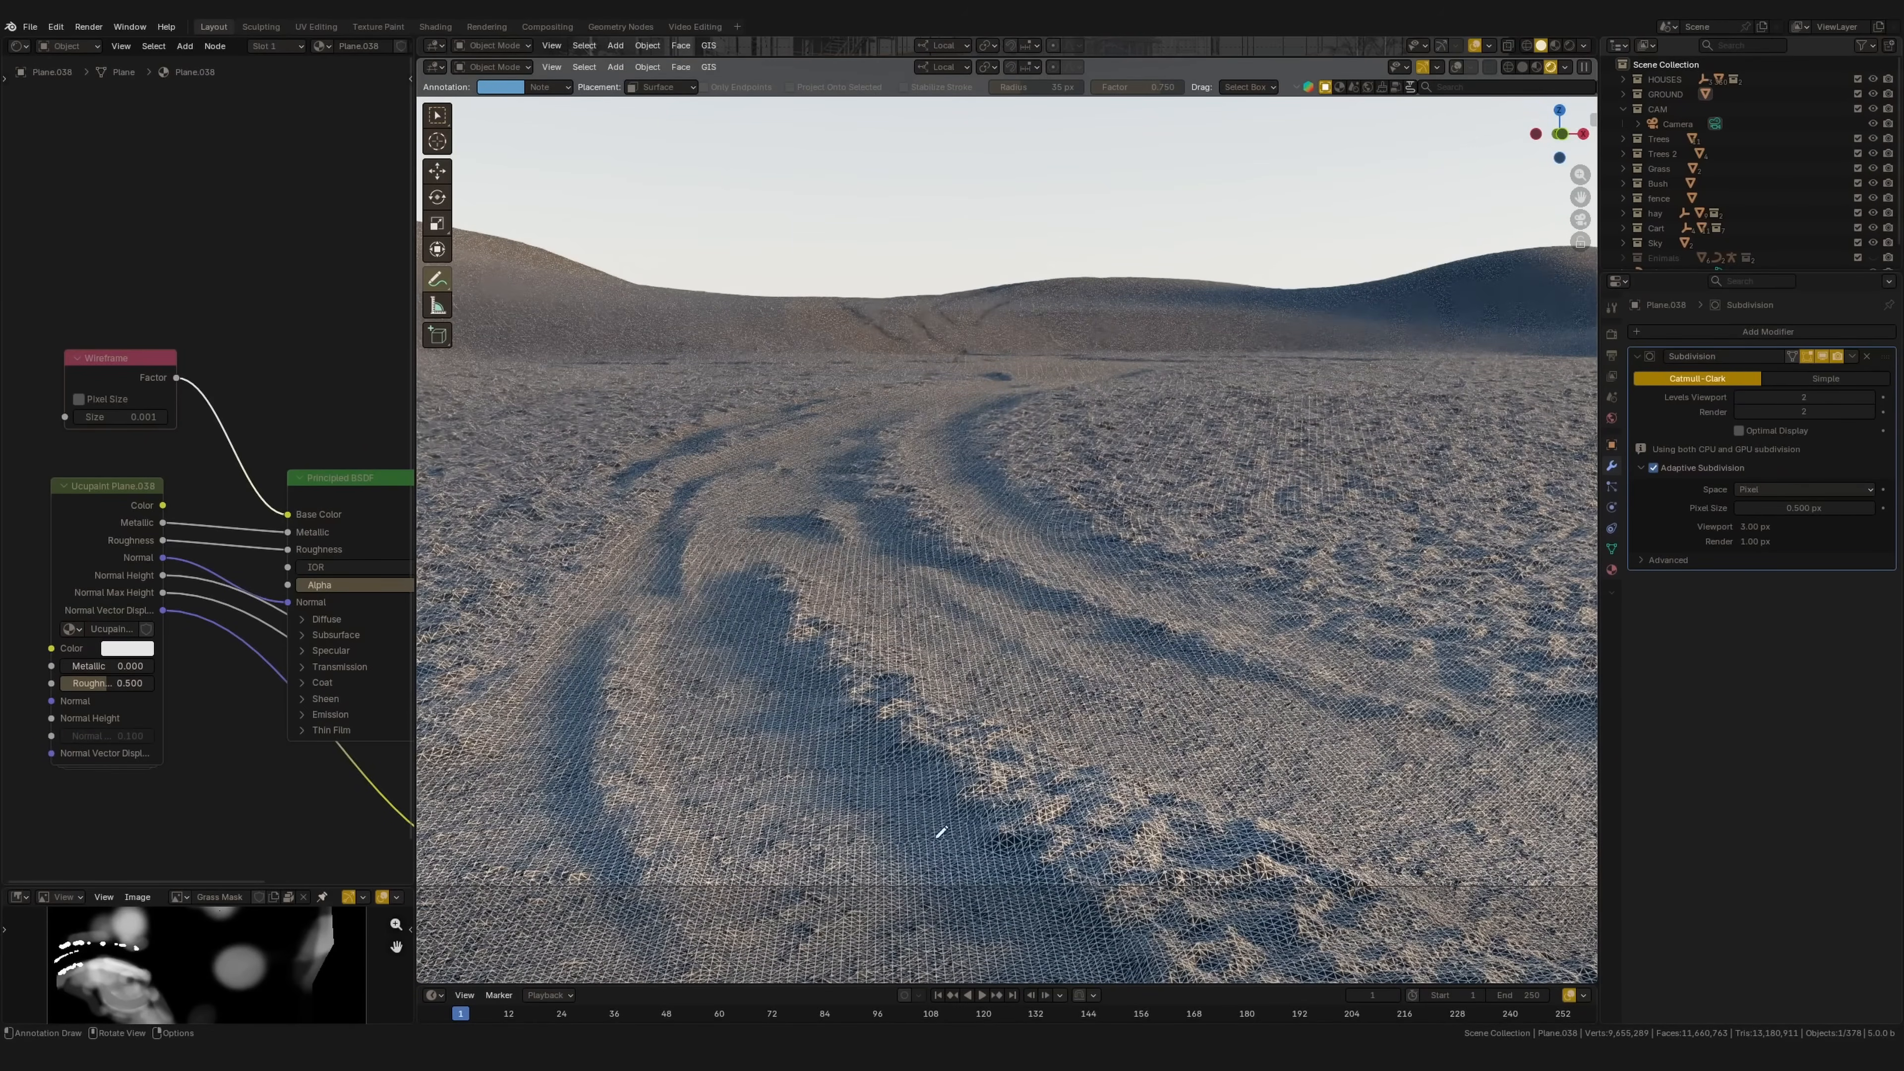
shift+middle_drag(1069, 505, 1058, 365)
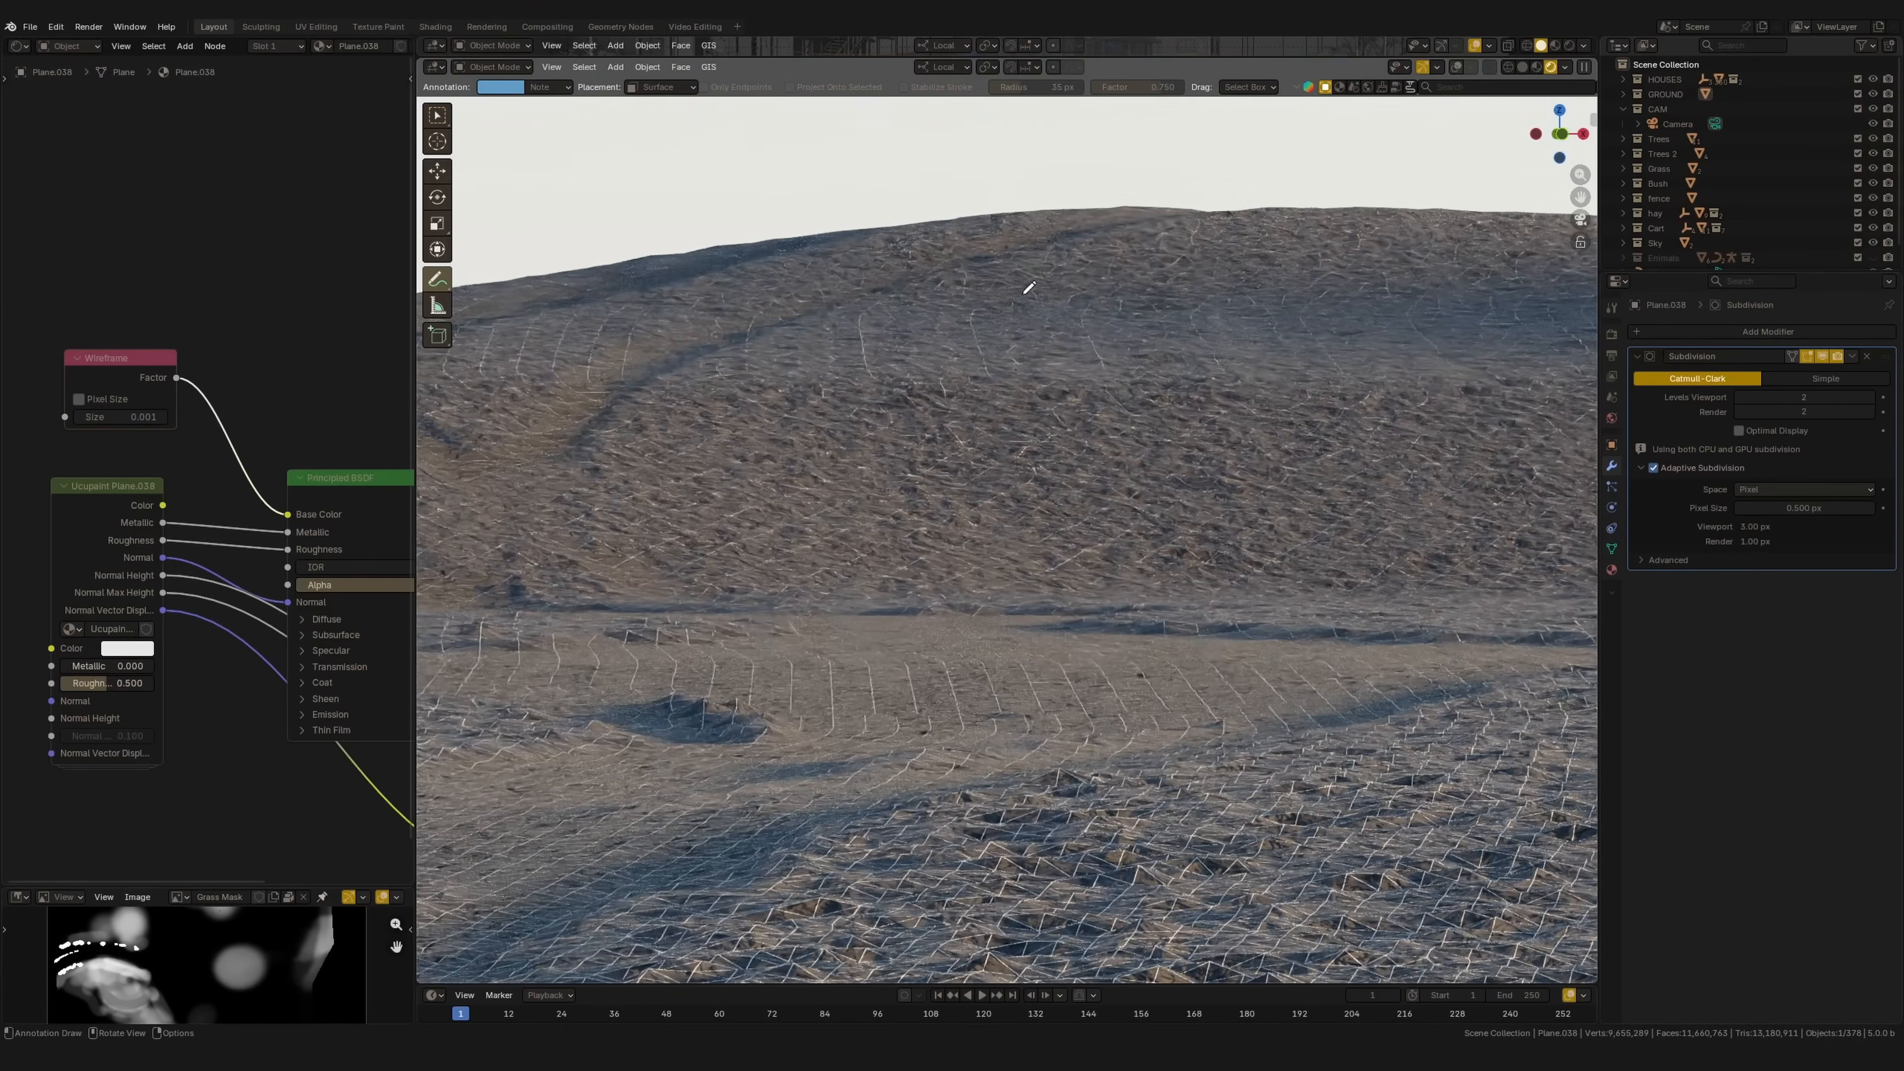
shift+middle_drag(947, 623, 1014, 381)
ctrl+middle_drag(911, 705, 896, 862)
shift+middle_drag(981, 708, 935, 590)
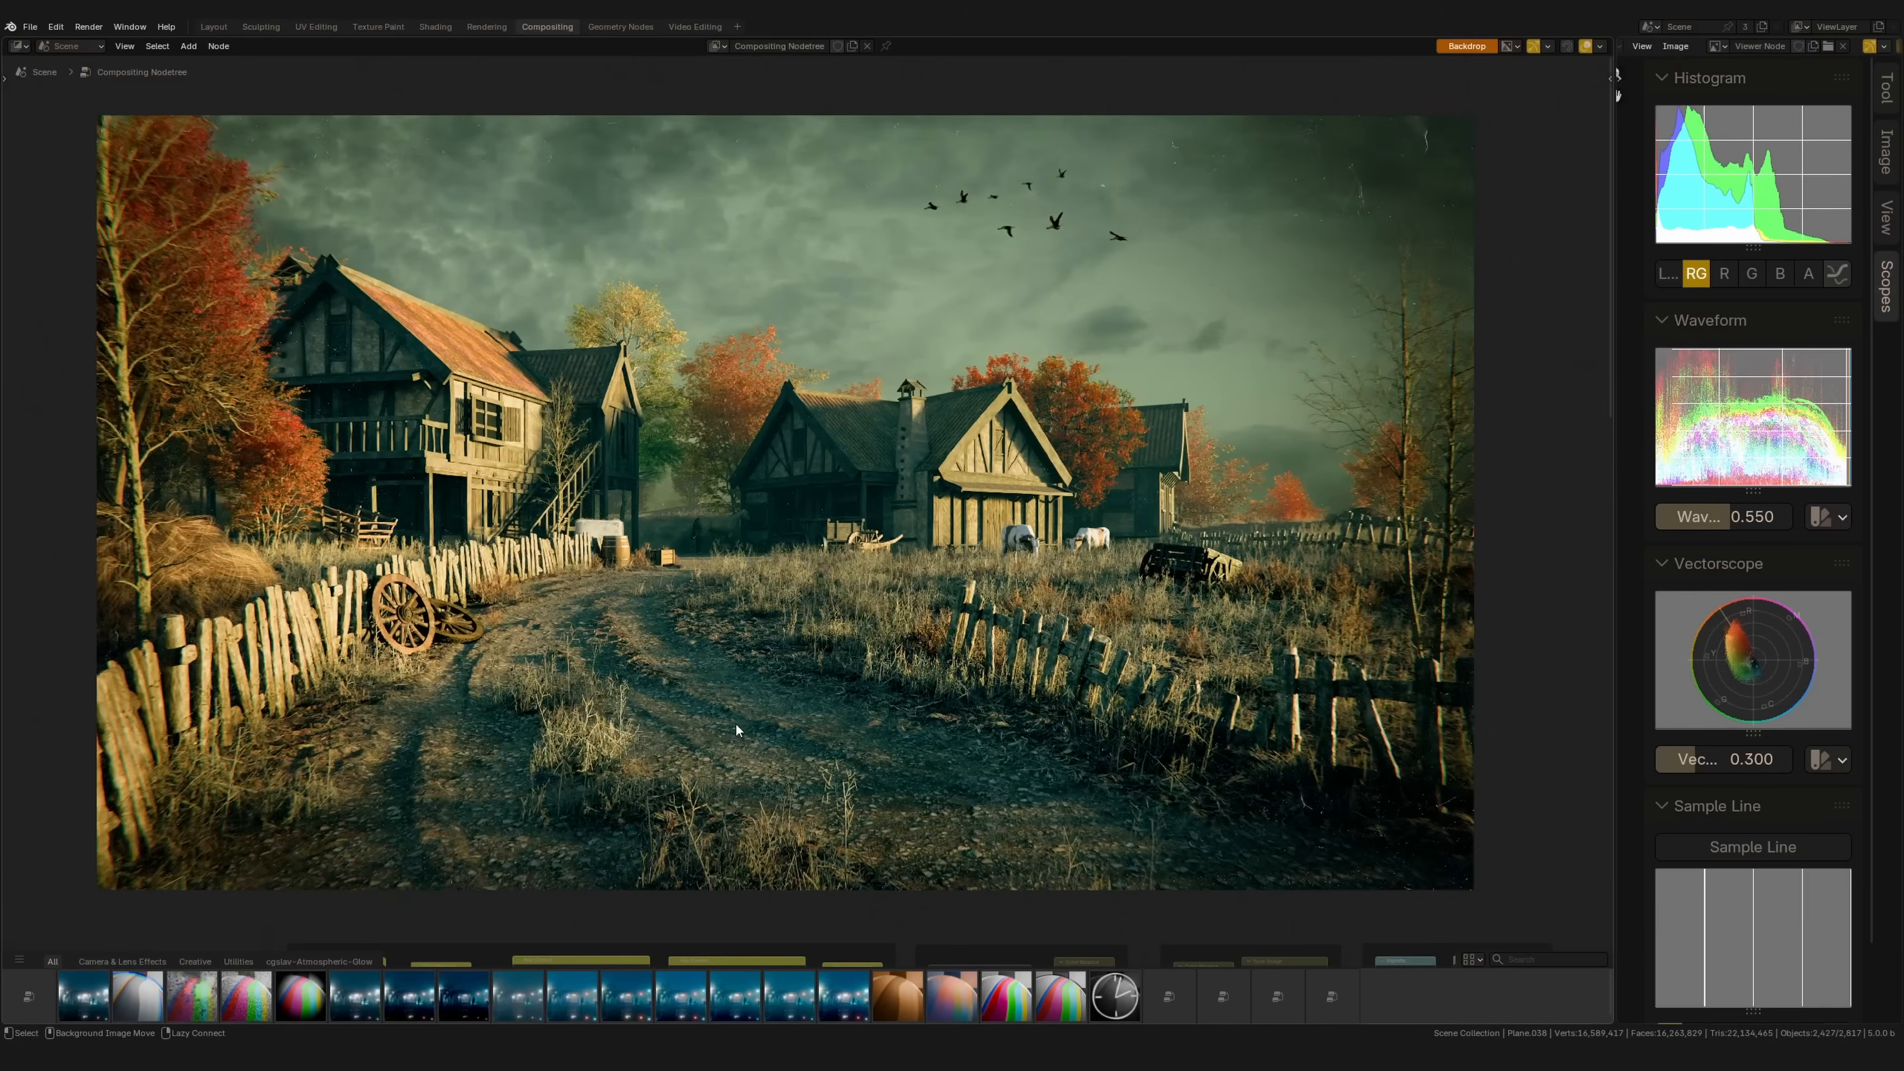
Step: Zoom and pan the compositor backdrop to inspect the village houses, sky and horse
key(alt+v)
key(alt+v)
key(alt+v)
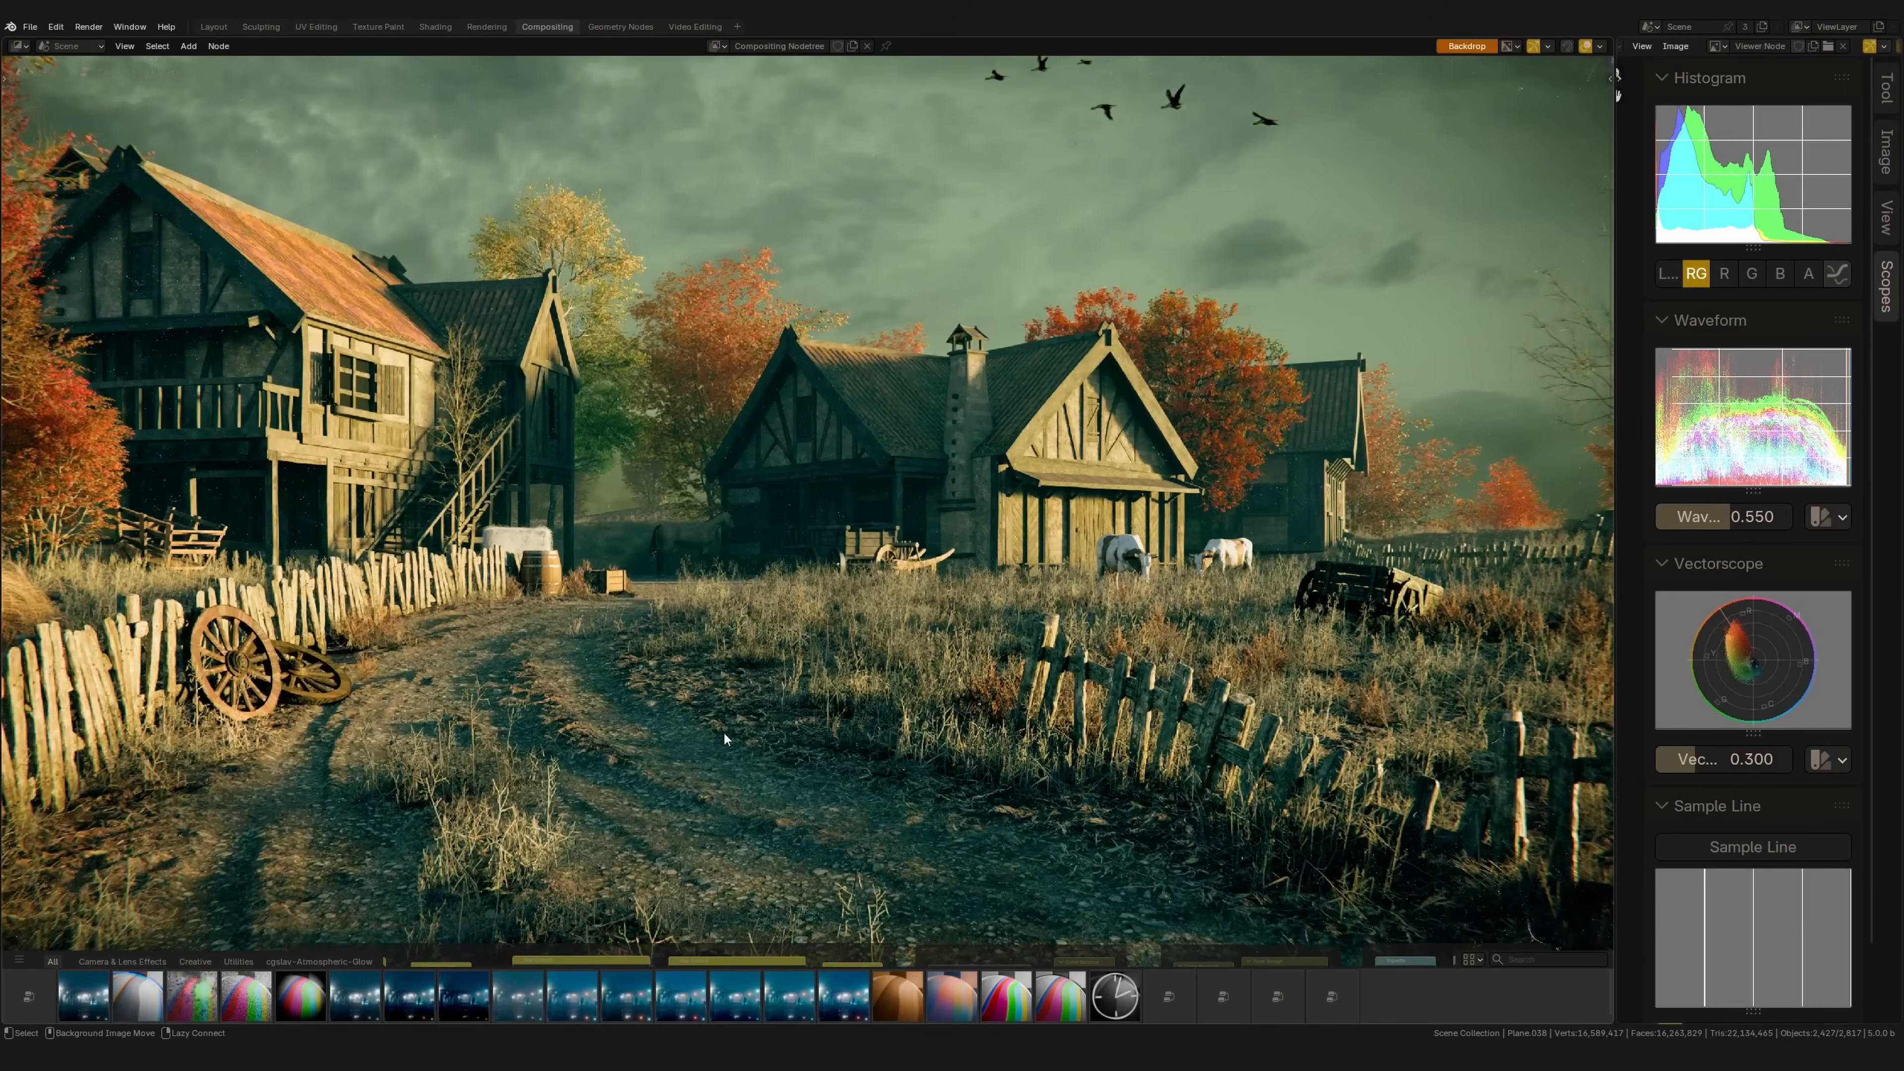
middle_drag(697, 759, 903, 473)
middle_drag(1492, 615, 1423, 596)
alt+middle_drag(1573, 602, 1218, 676)
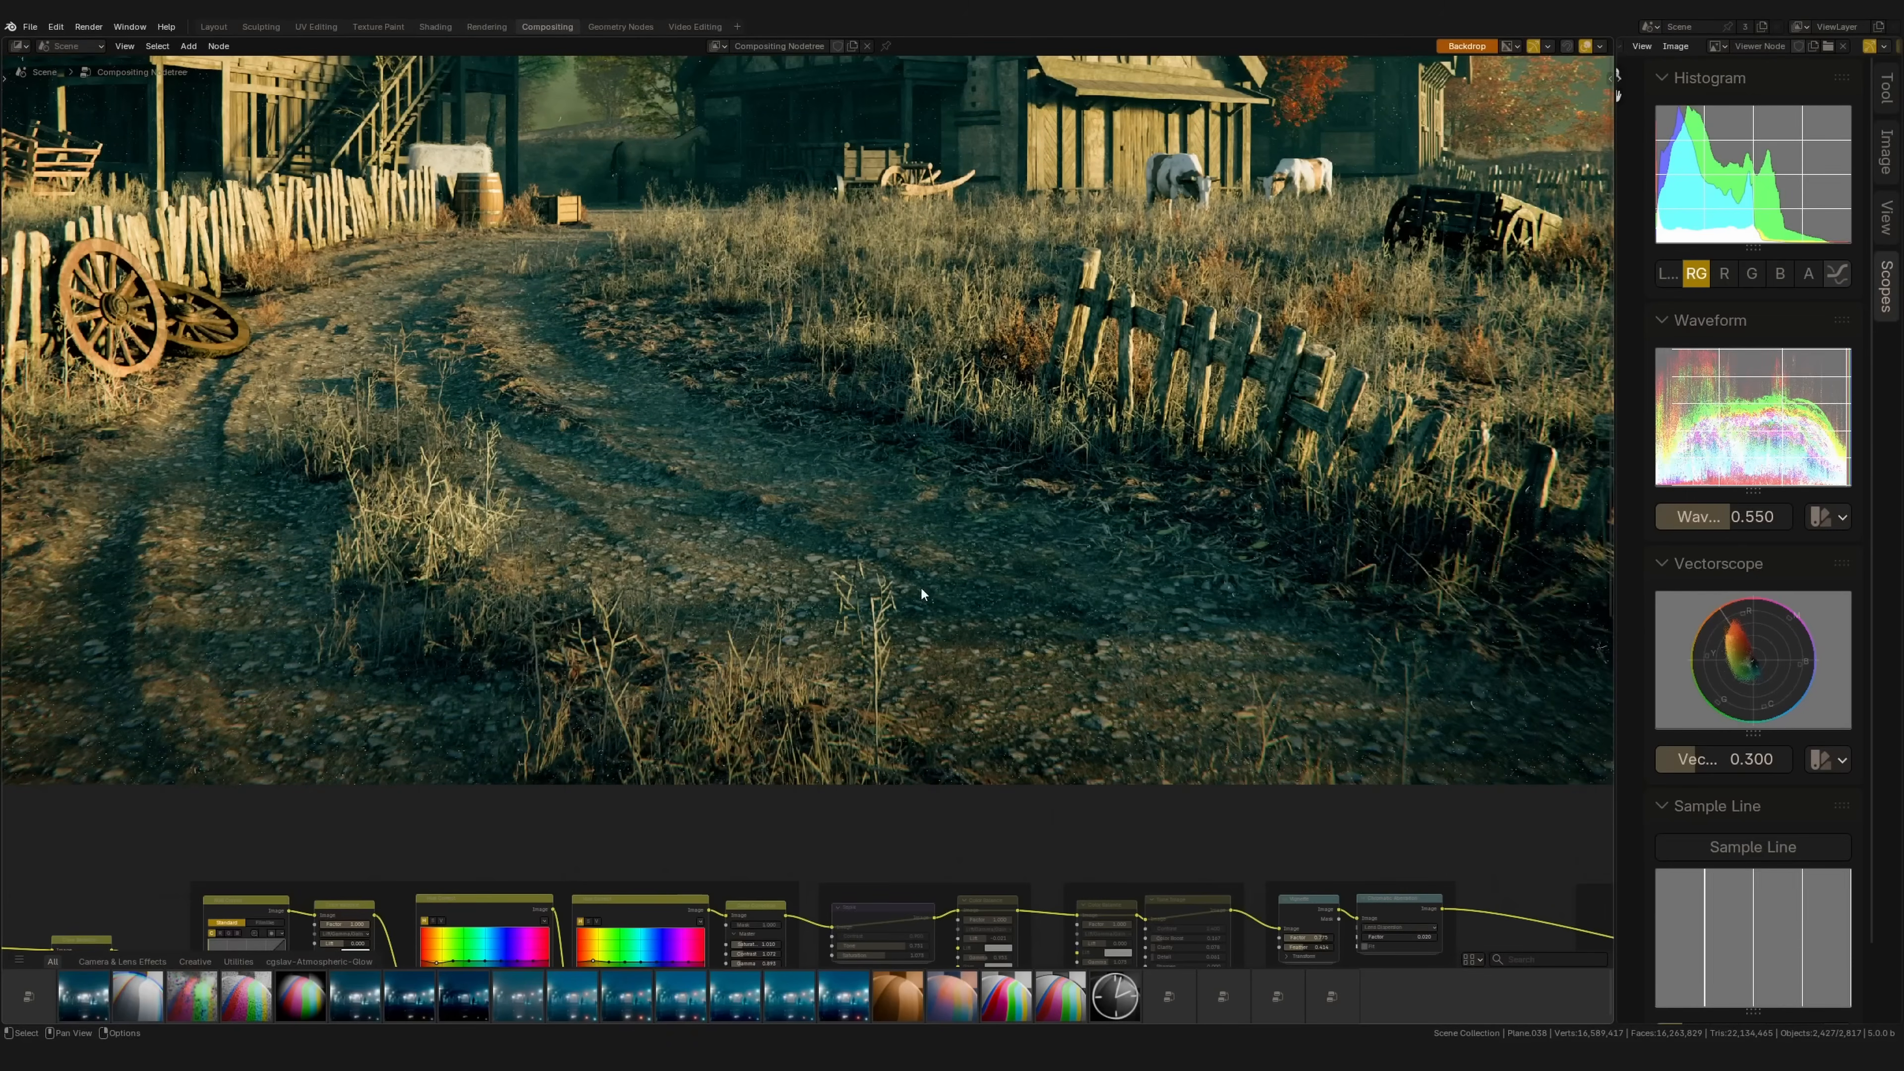
alt+middle_drag(984, 574, 1248, 739)
alt+middle_drag(892, 532, 902, 739)
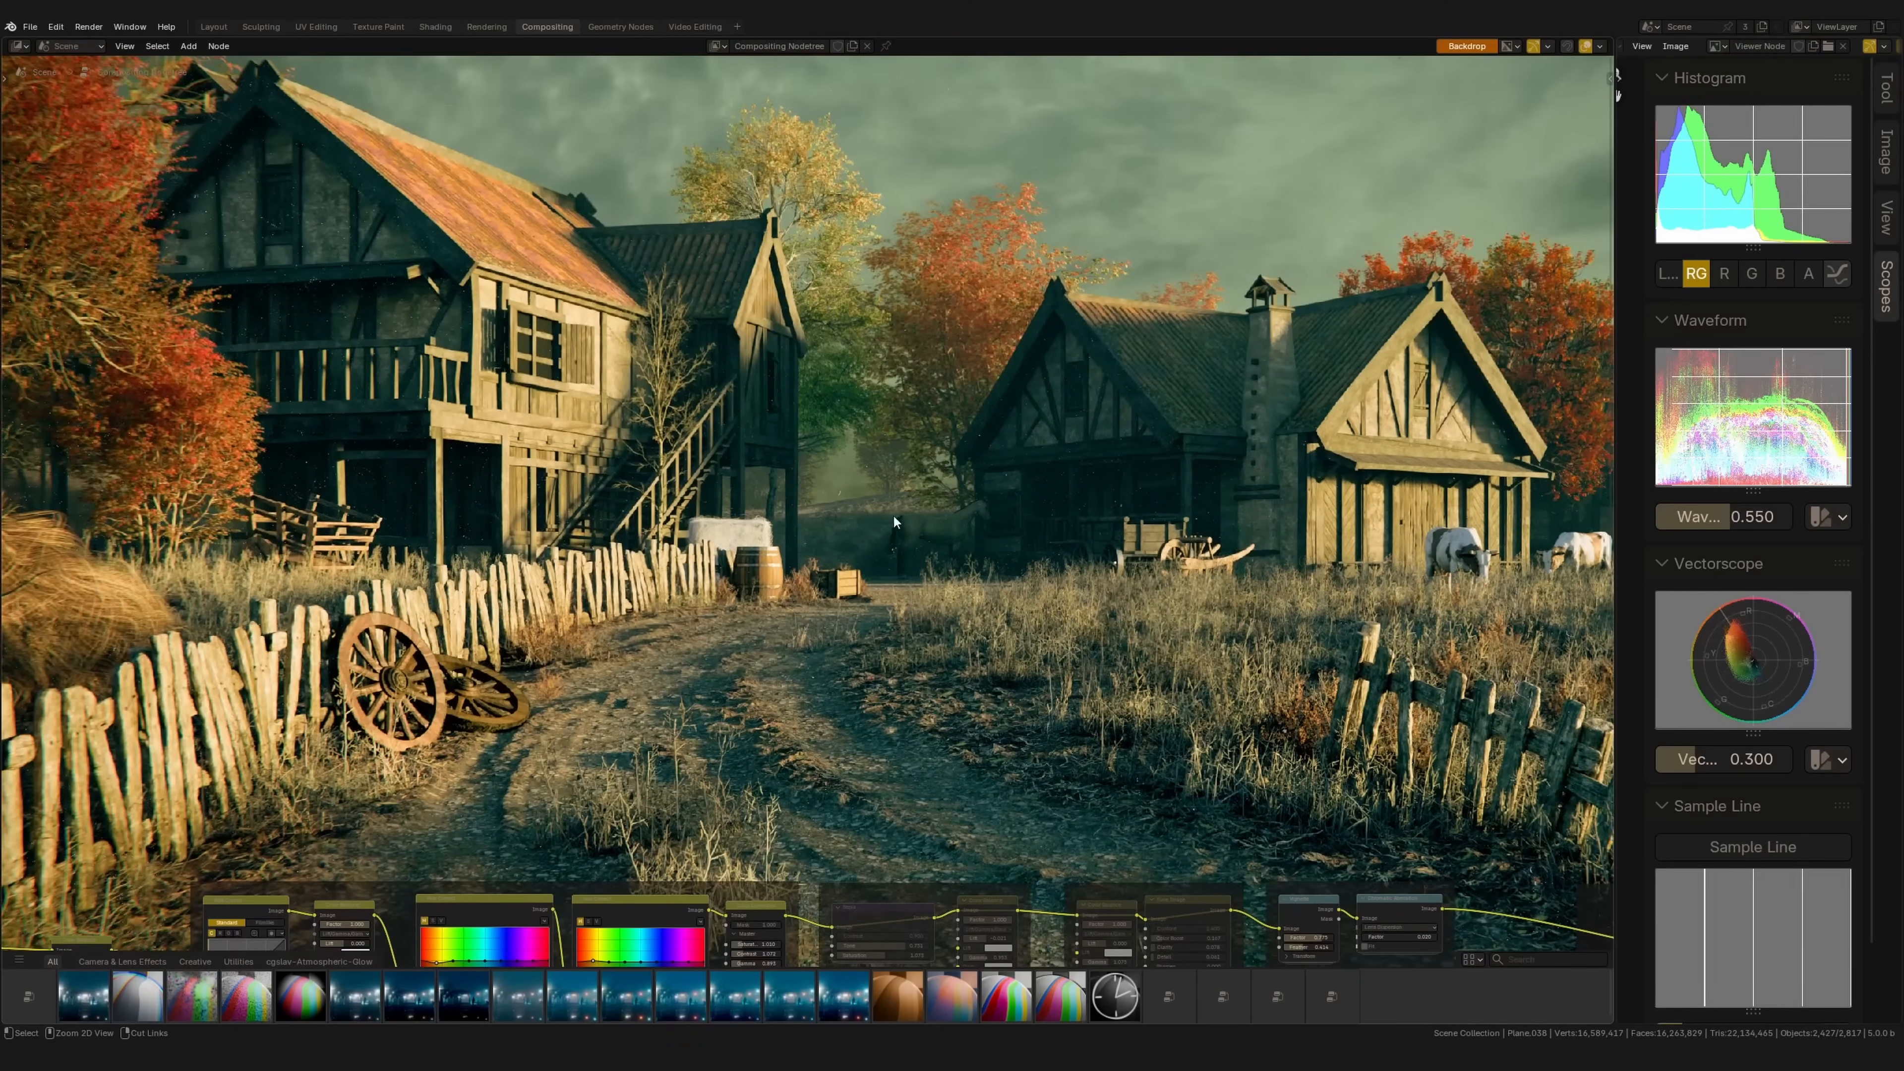
key(alt+v)
key(alt+v)
key(alt+v)
key(alt+v)
key(alt+v)
key(alt+v)
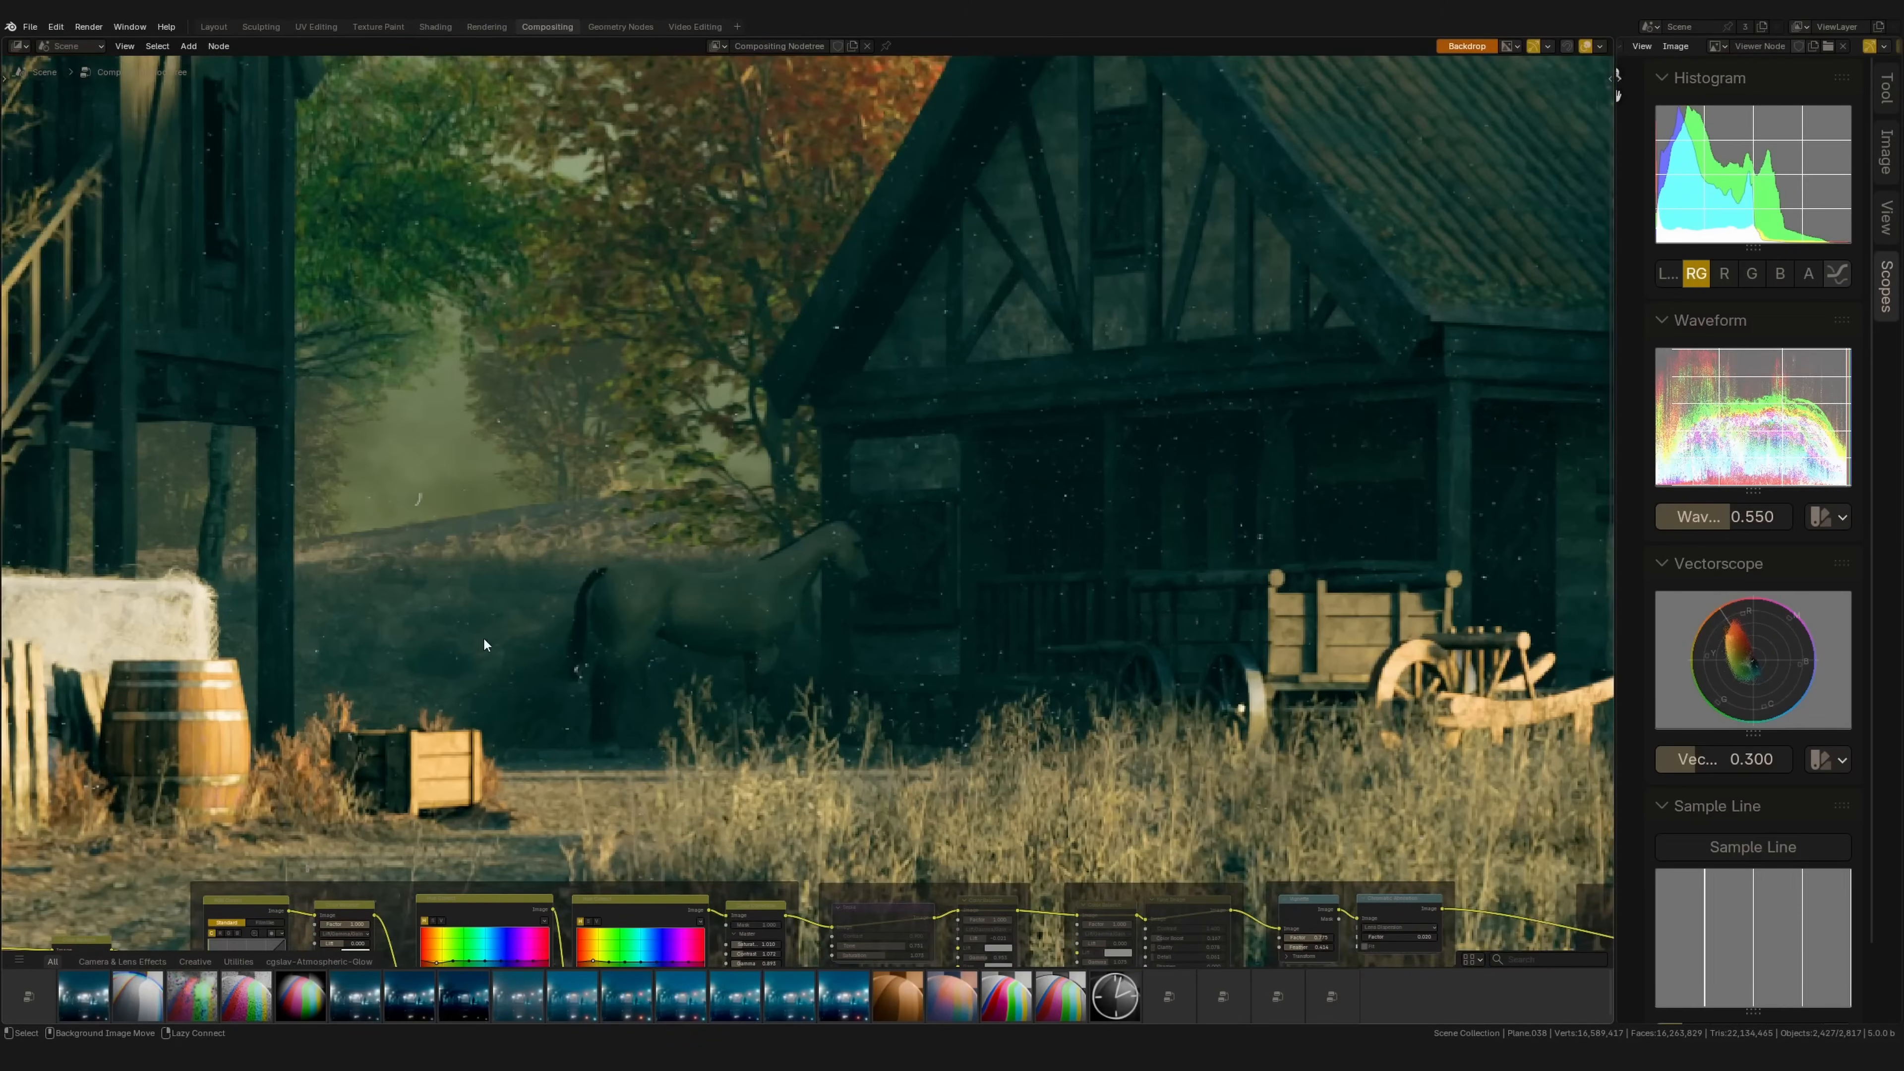
key(alt+v)
alt+middle_drag(574, 570, 825, 512)
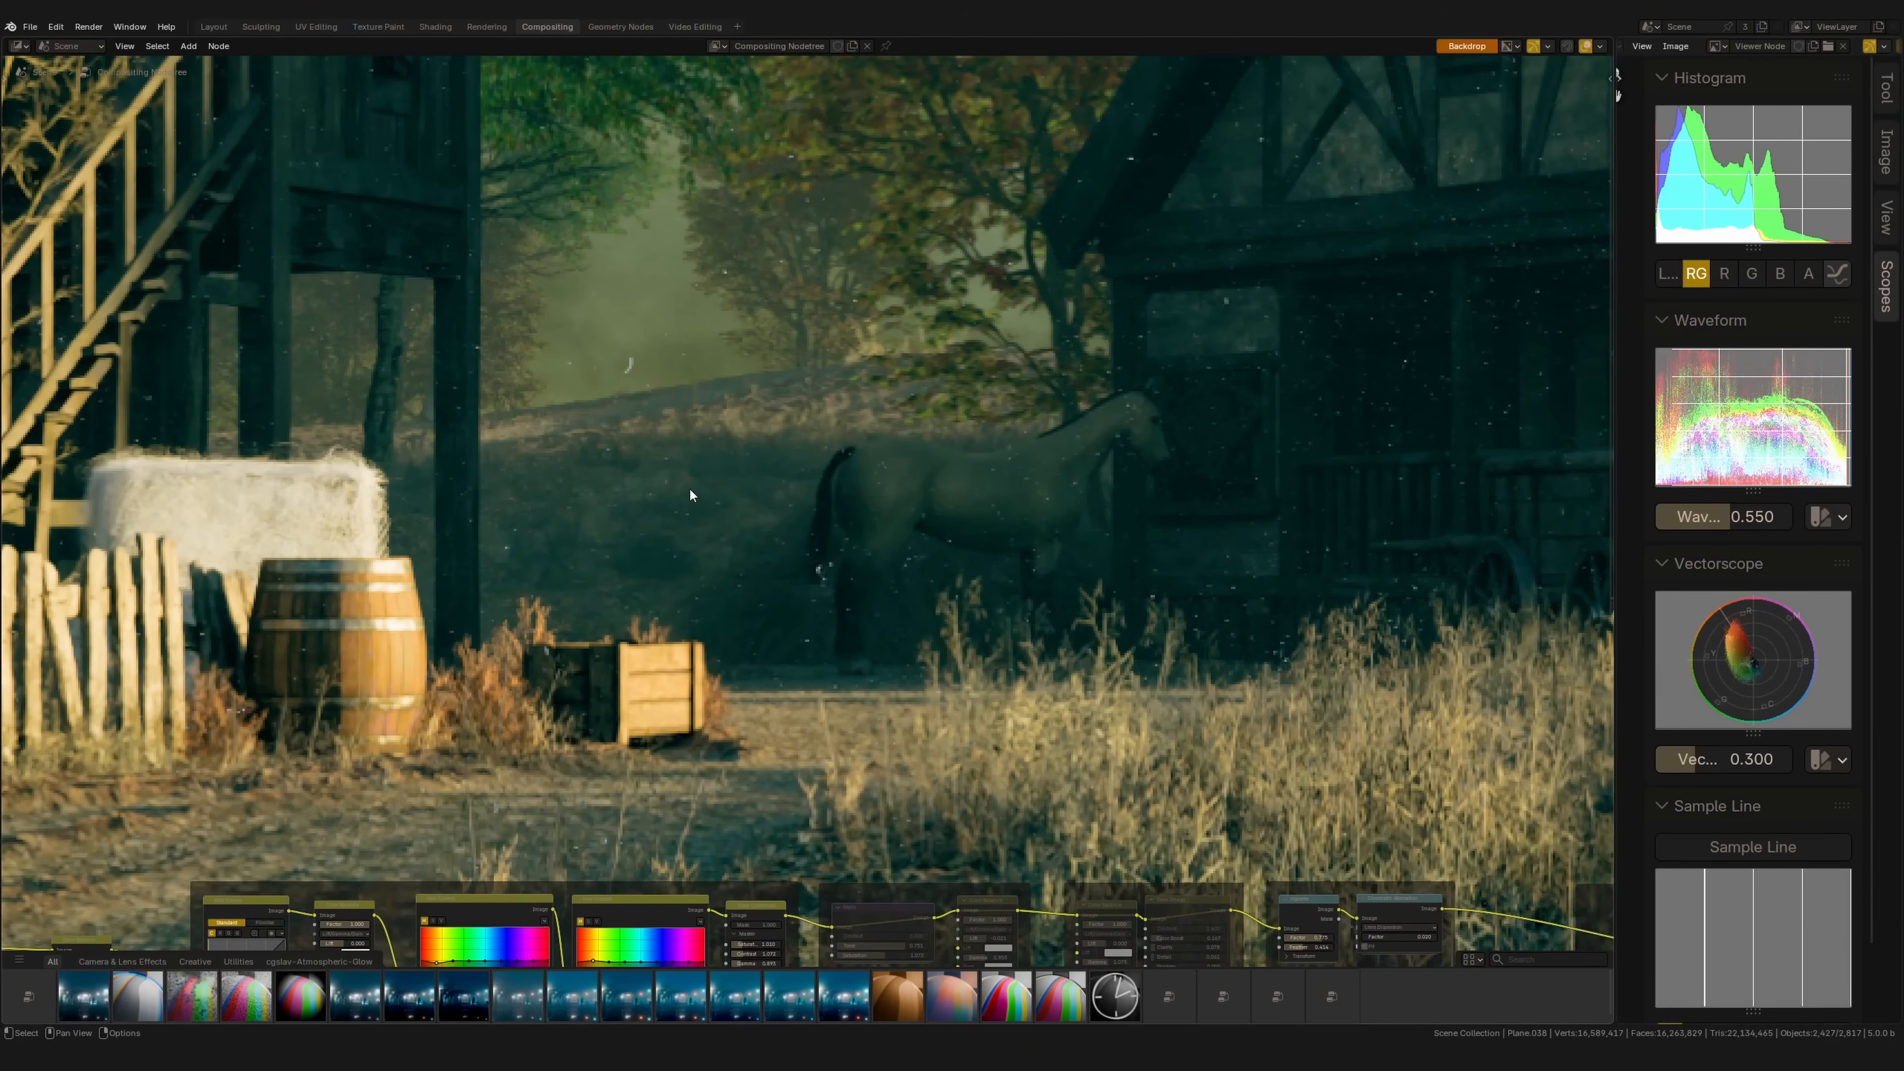
key(v)
key(v)
key(v)
key(v)
key(v)
key(v)
key(v)
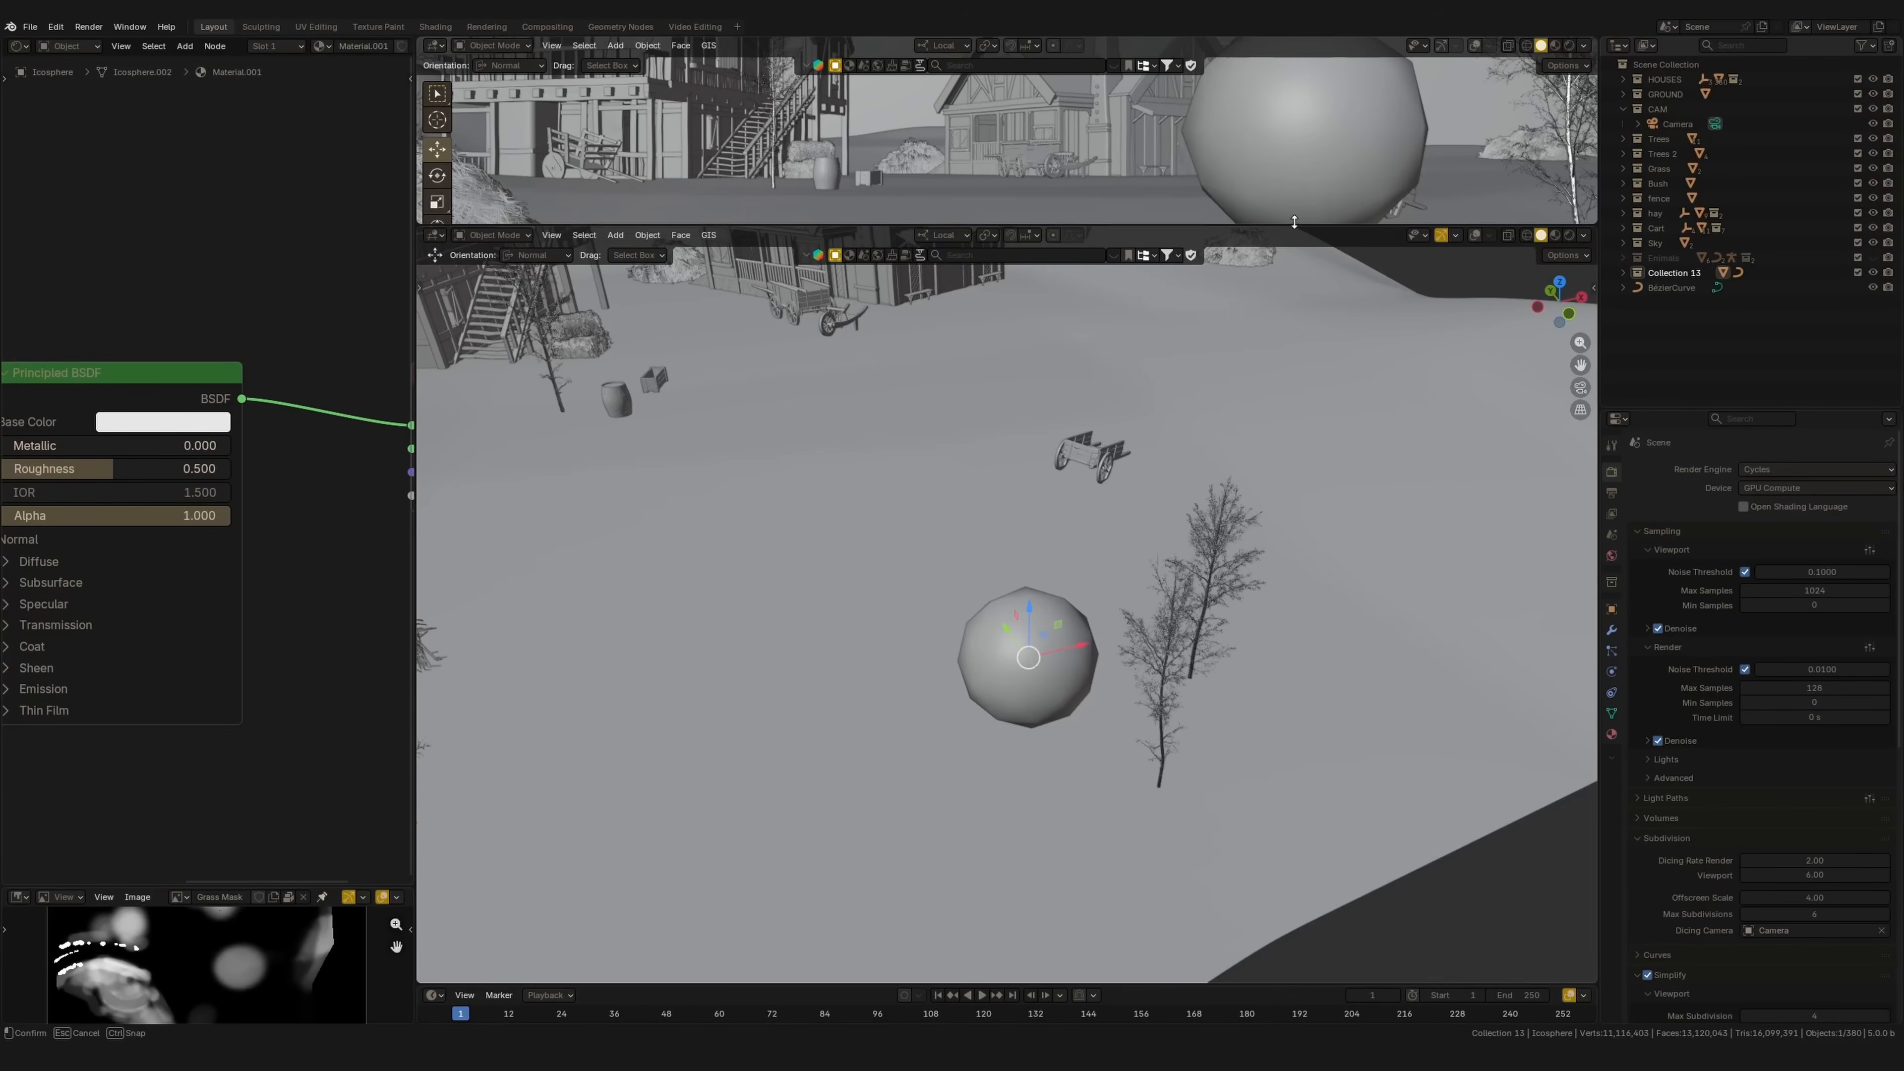
Step: Enlarge the 3D viewport, isolate the icosphere in camera view, and show its modifiers
drag(1295, 221, 1295, 56)
drag(414, 633, 263, 633)
mouse_move(976, 604)
middle_down()
mouse_move(1017, 622)
mouse_move(974, 621)
mouse_move(1019, 611)
mouse_move(988, 623)
middle_up()
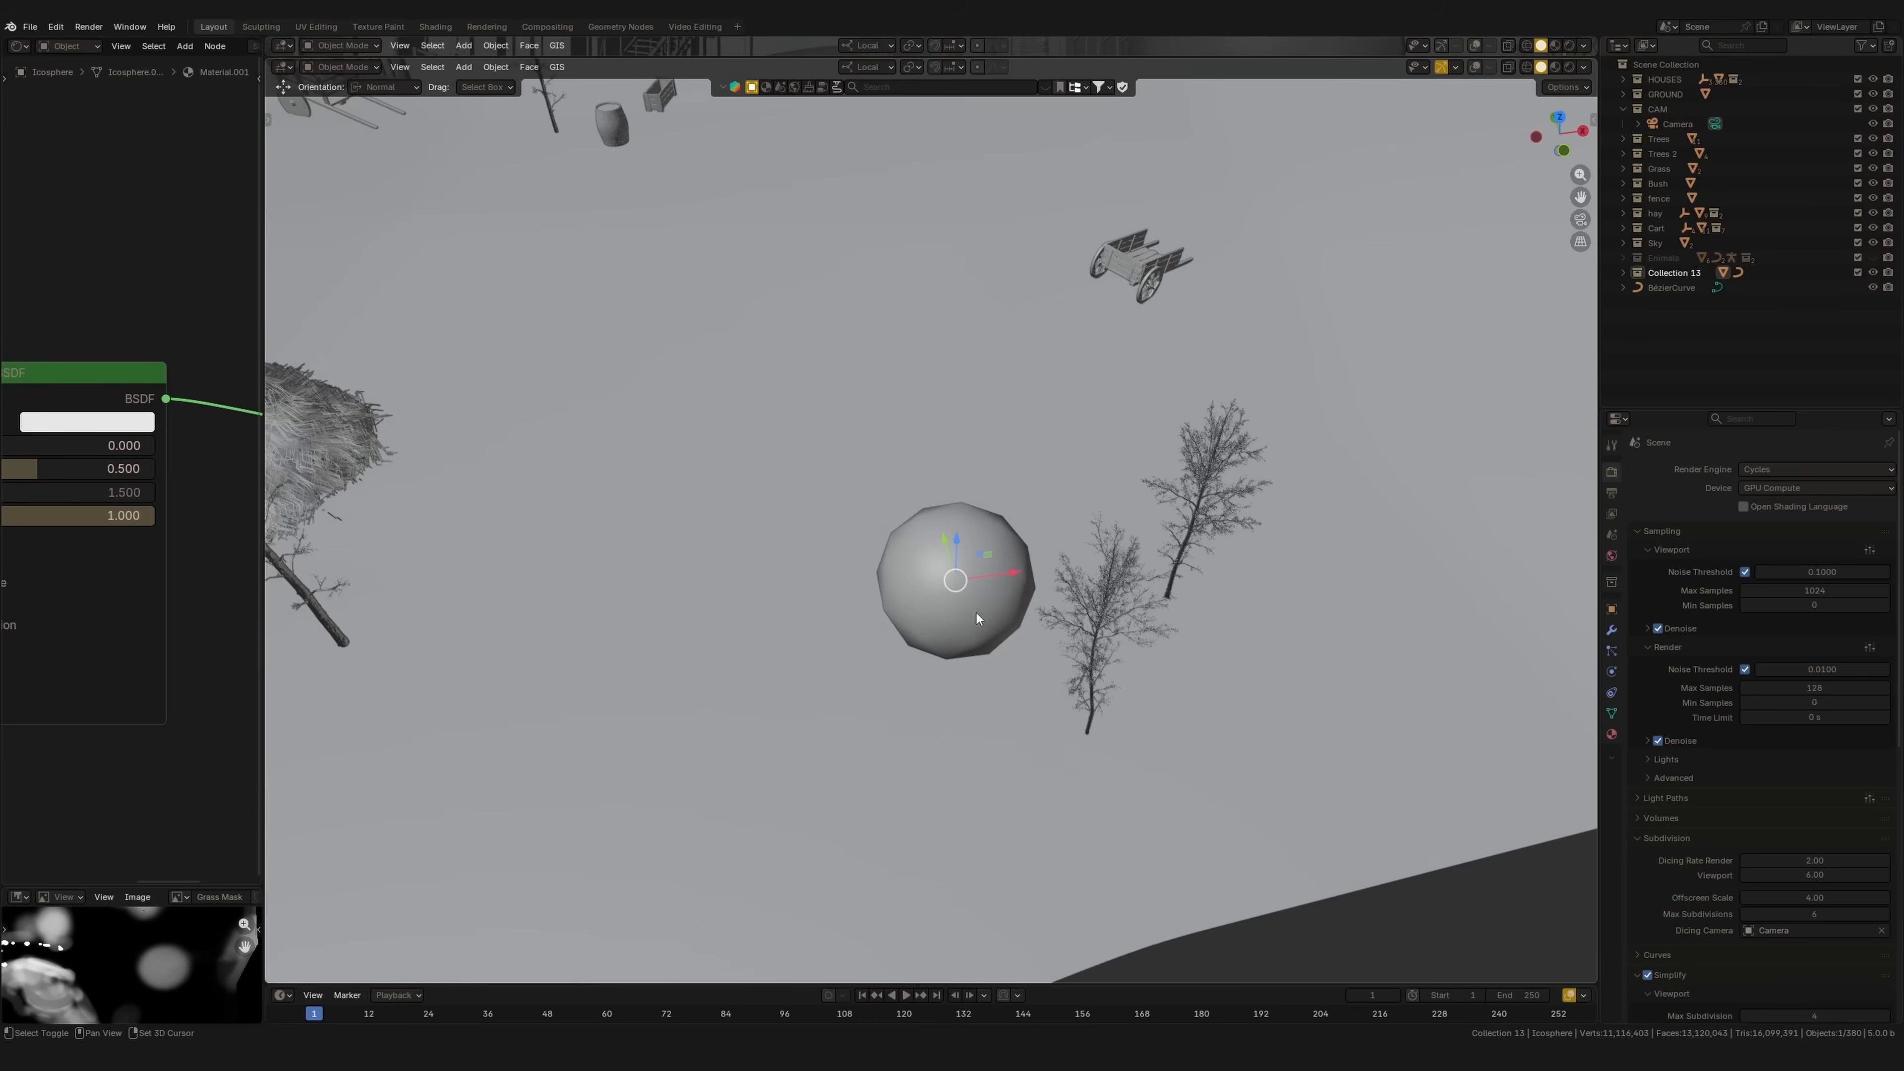
key(shift+z)
click(1612, 631)
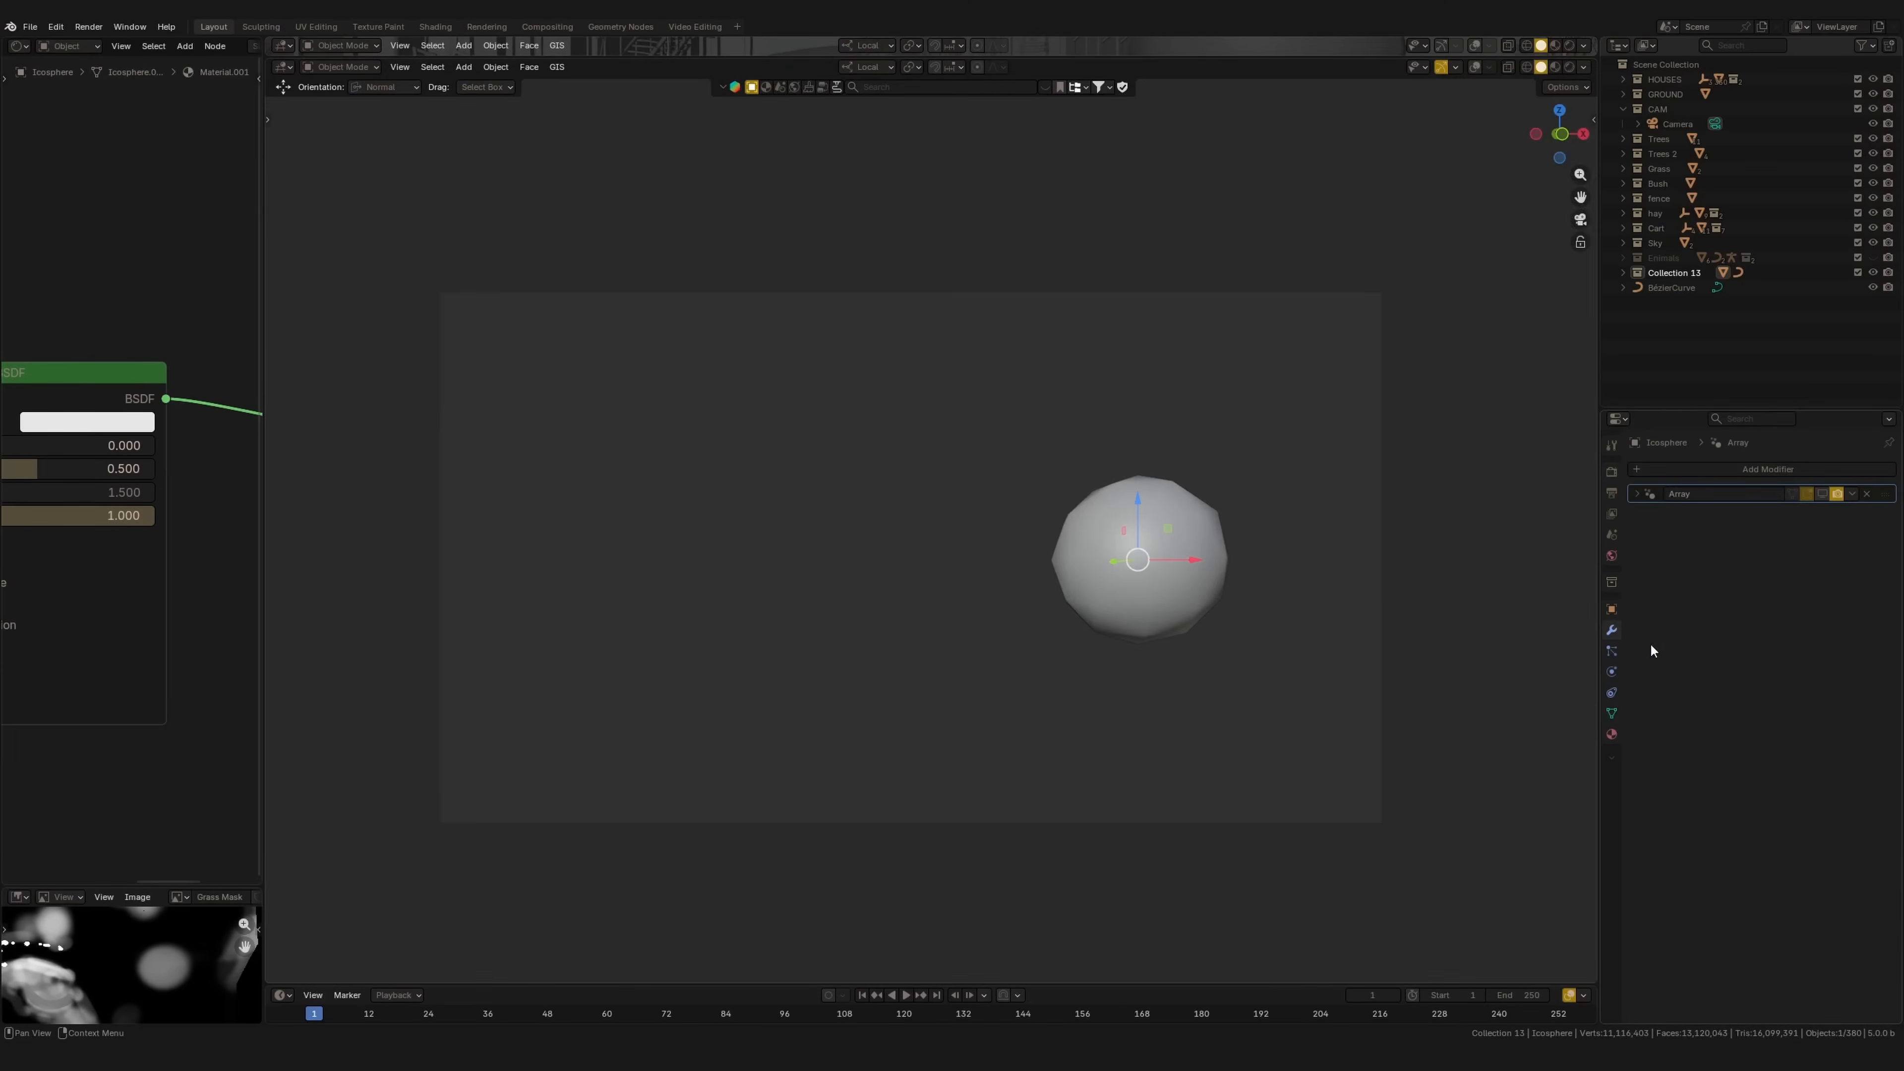
Step: Show the Array modifier in the viewport and add a Subdivision Surface modifier after it
click(1824, 493)
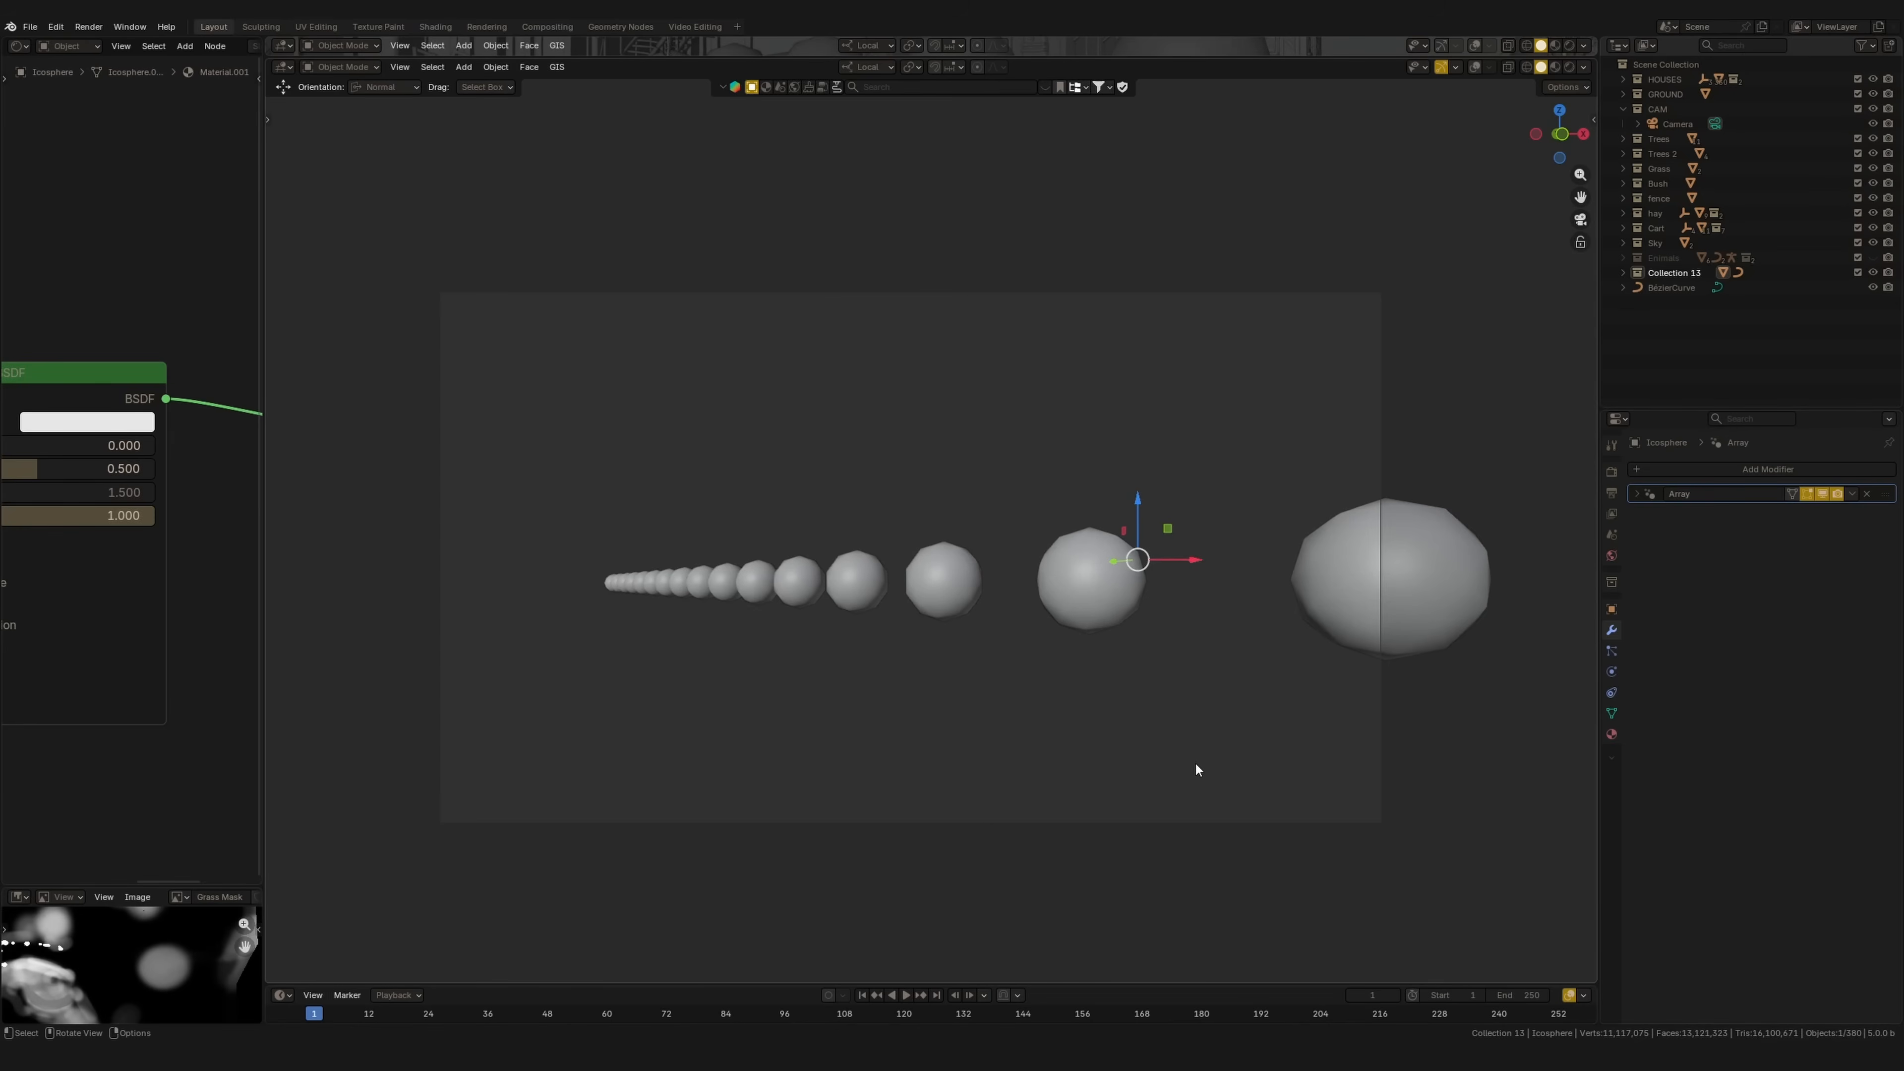
mouse_move(1717, 475)
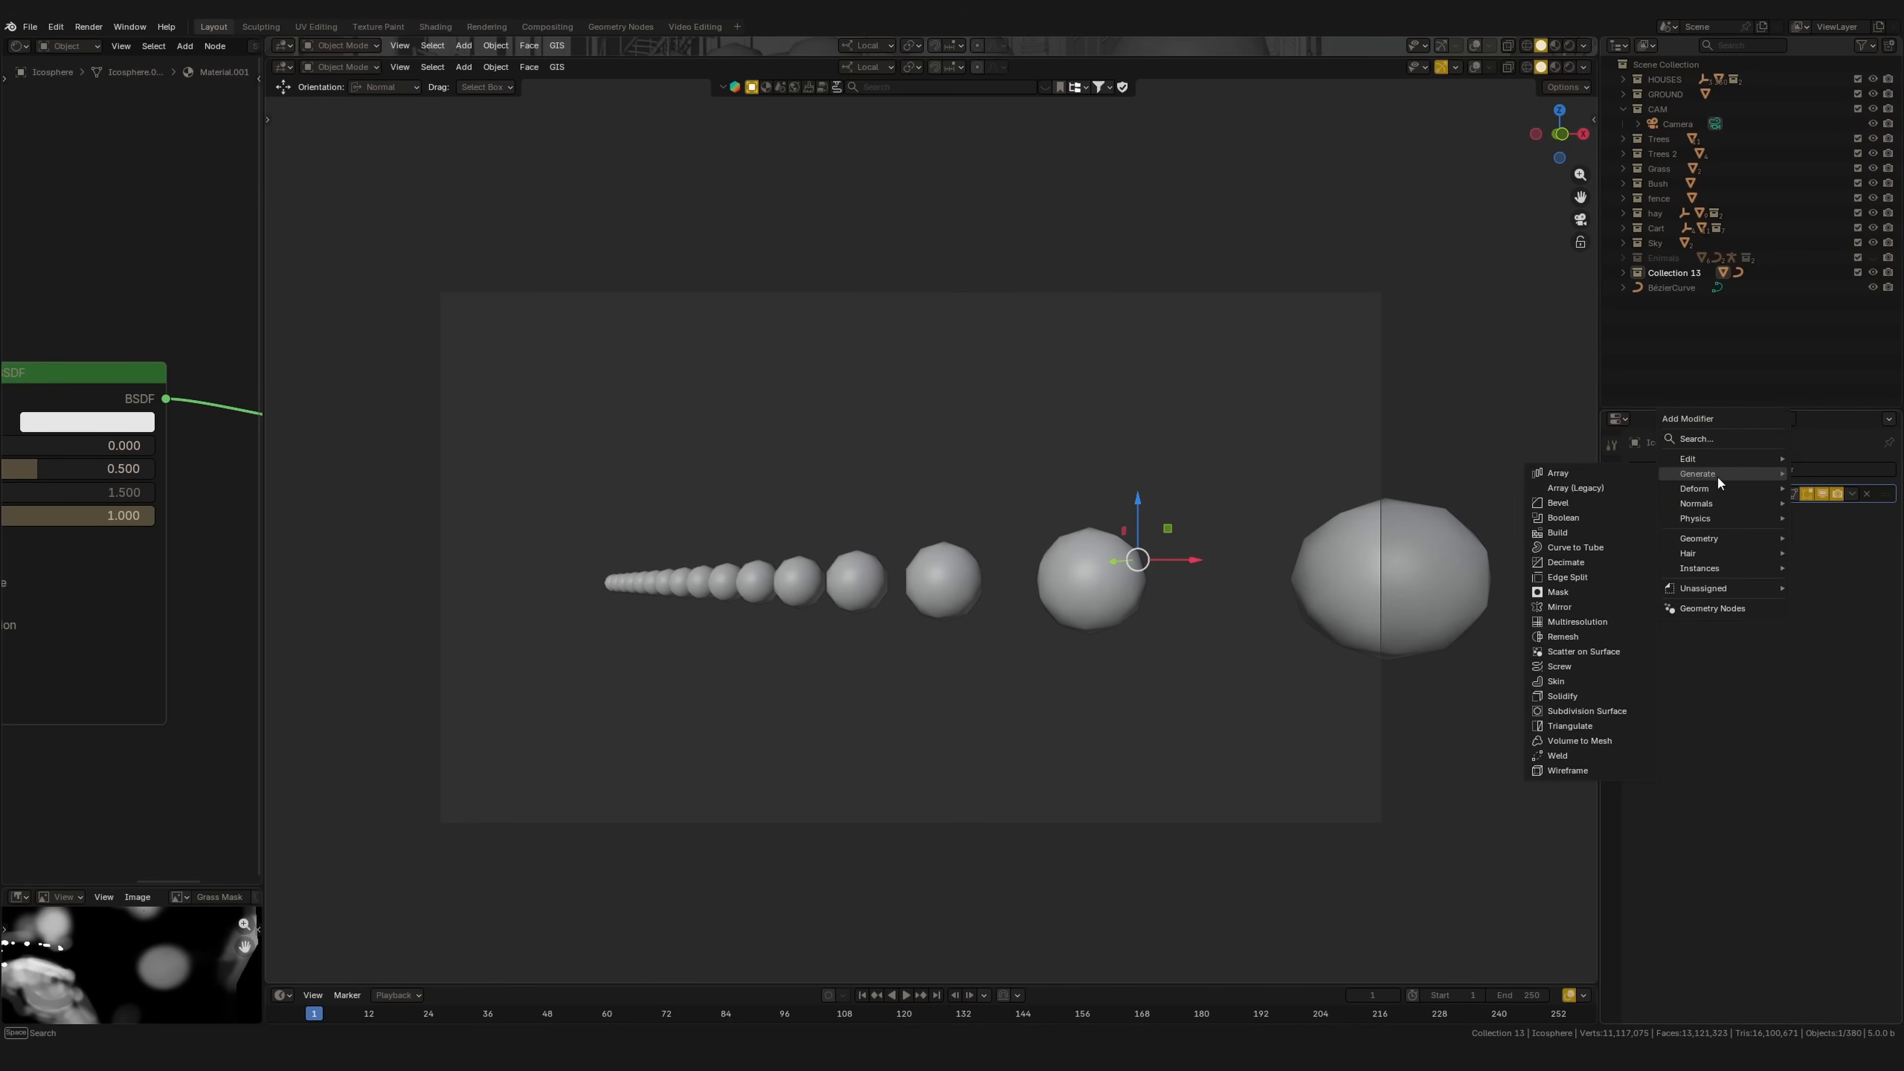
key(Return)
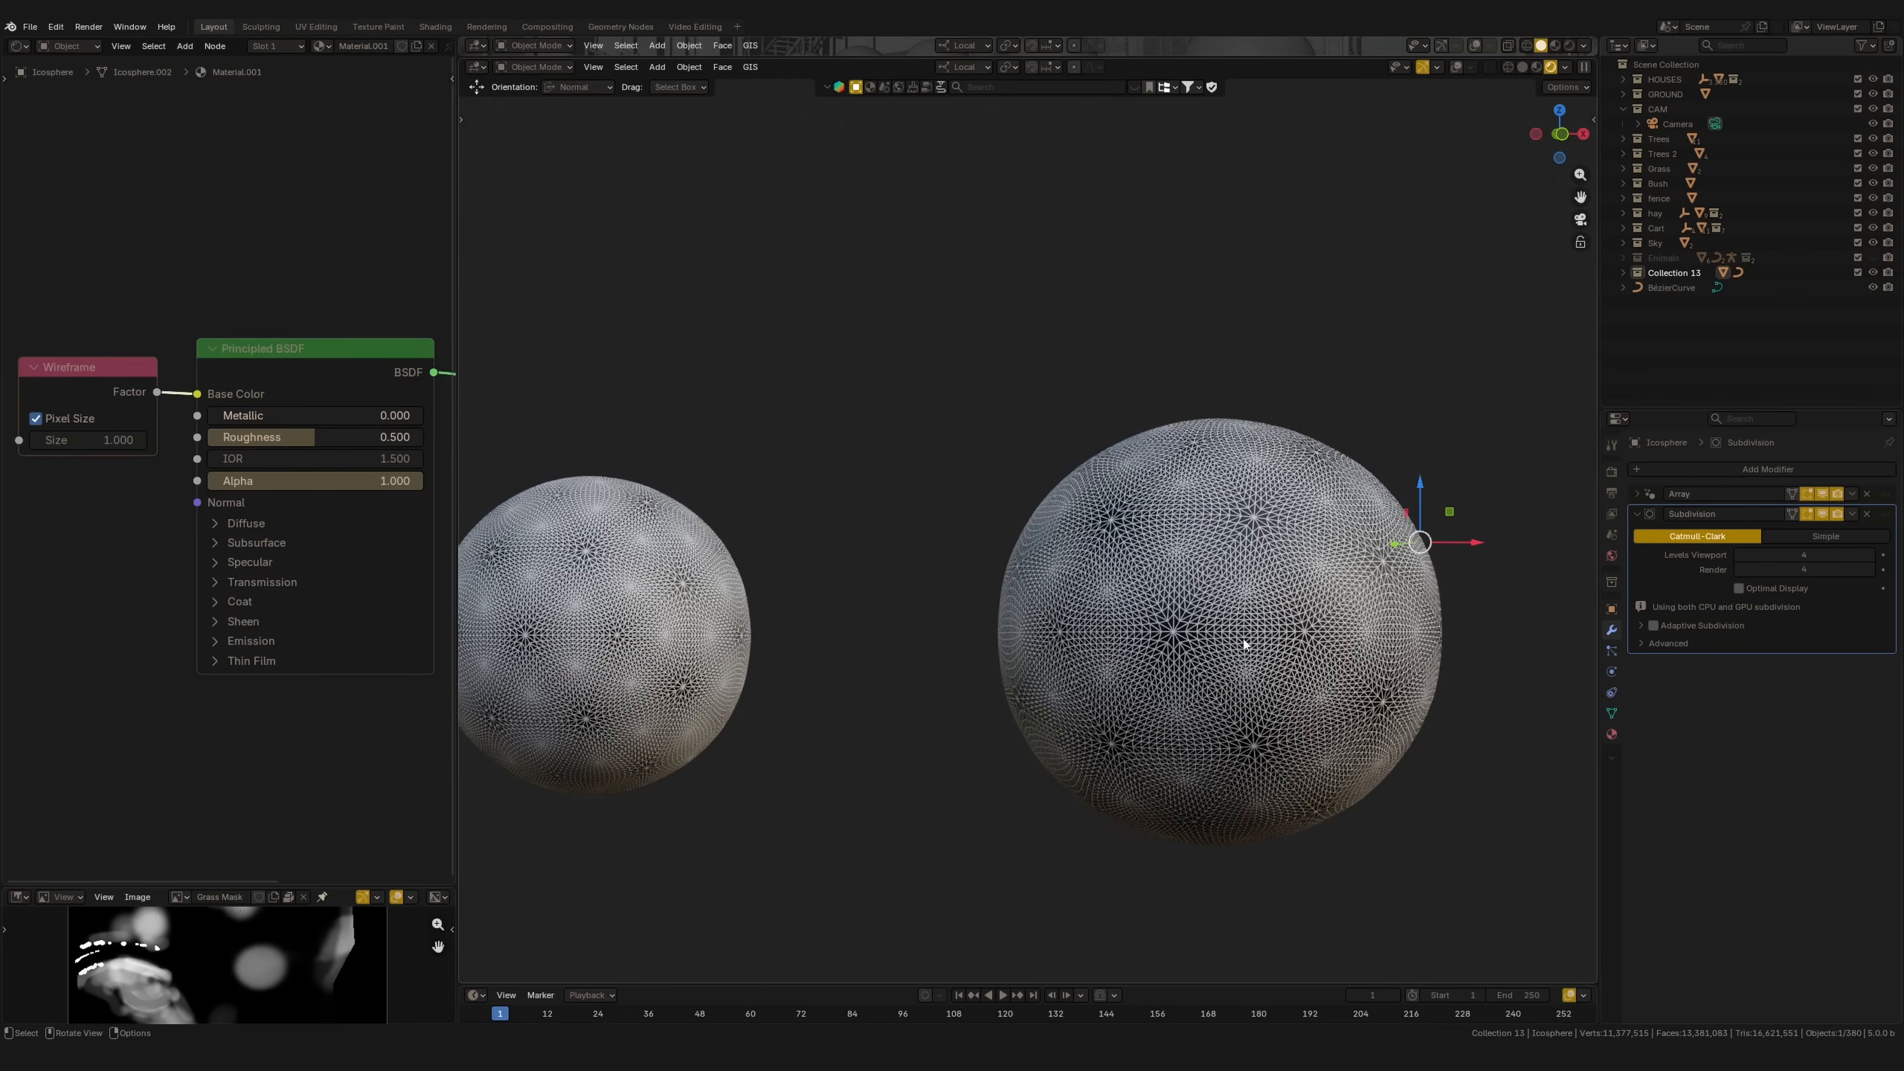
Step: Enable Adaptive Subdivision on the spheres' Subdivision modifier with a 2 px pixel size
scroll(1322, 662, down, 3)
middle_drag(1274, 570, 1021, 408)
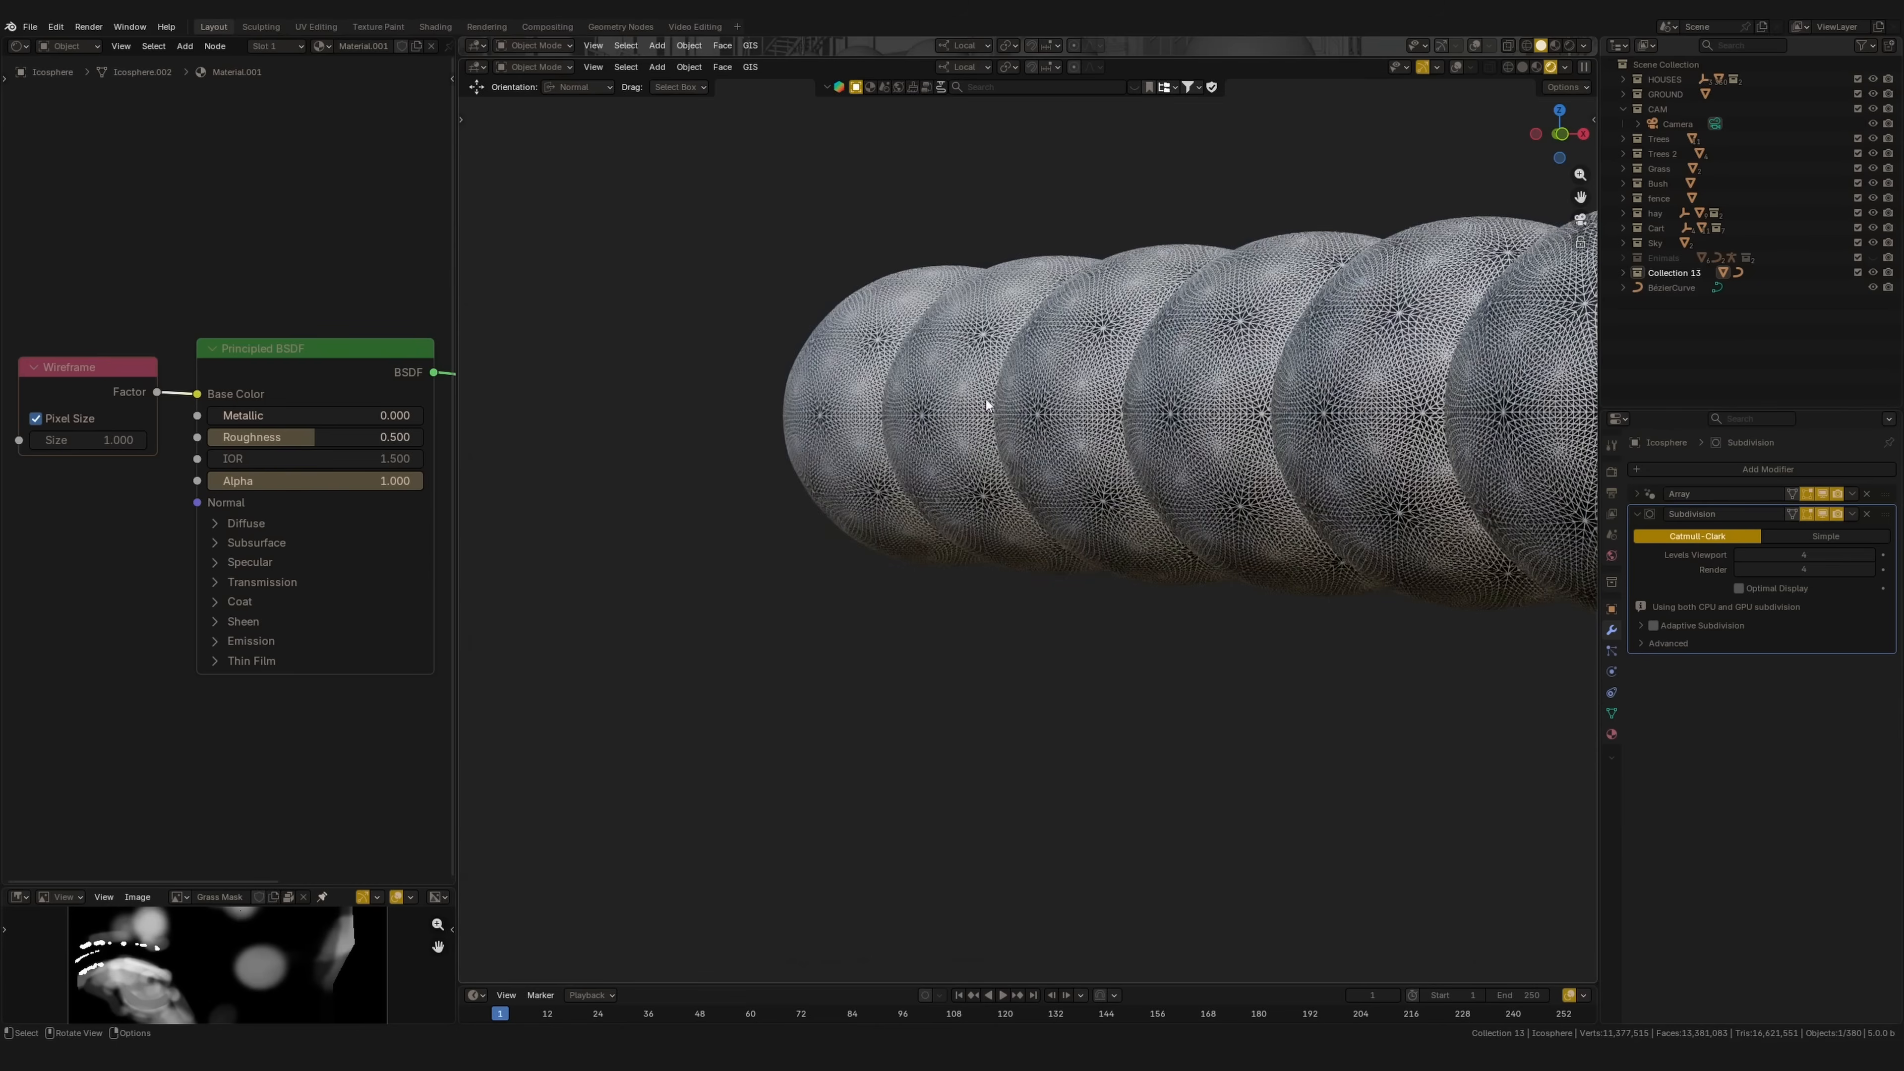
click(1655, 626)
click(1641, 625)
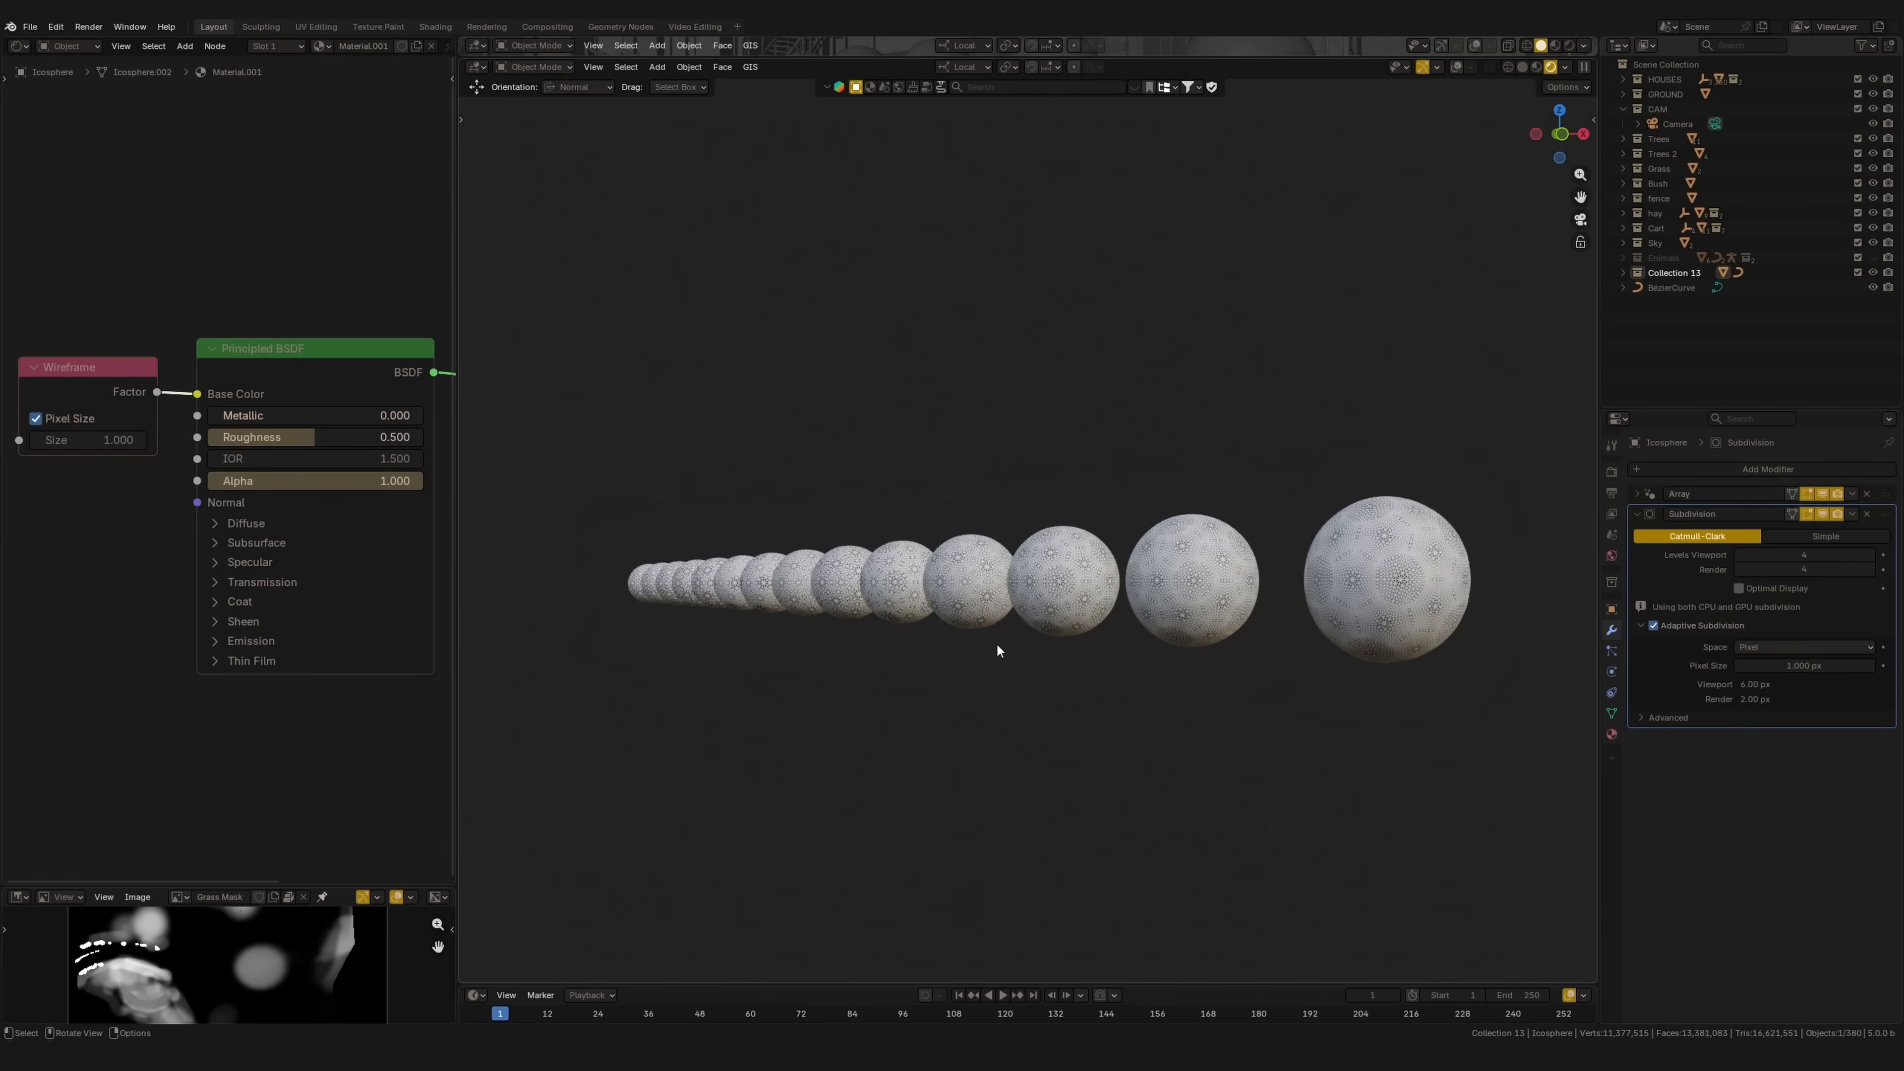
click(1777, 665)
text(2)
key(Return)
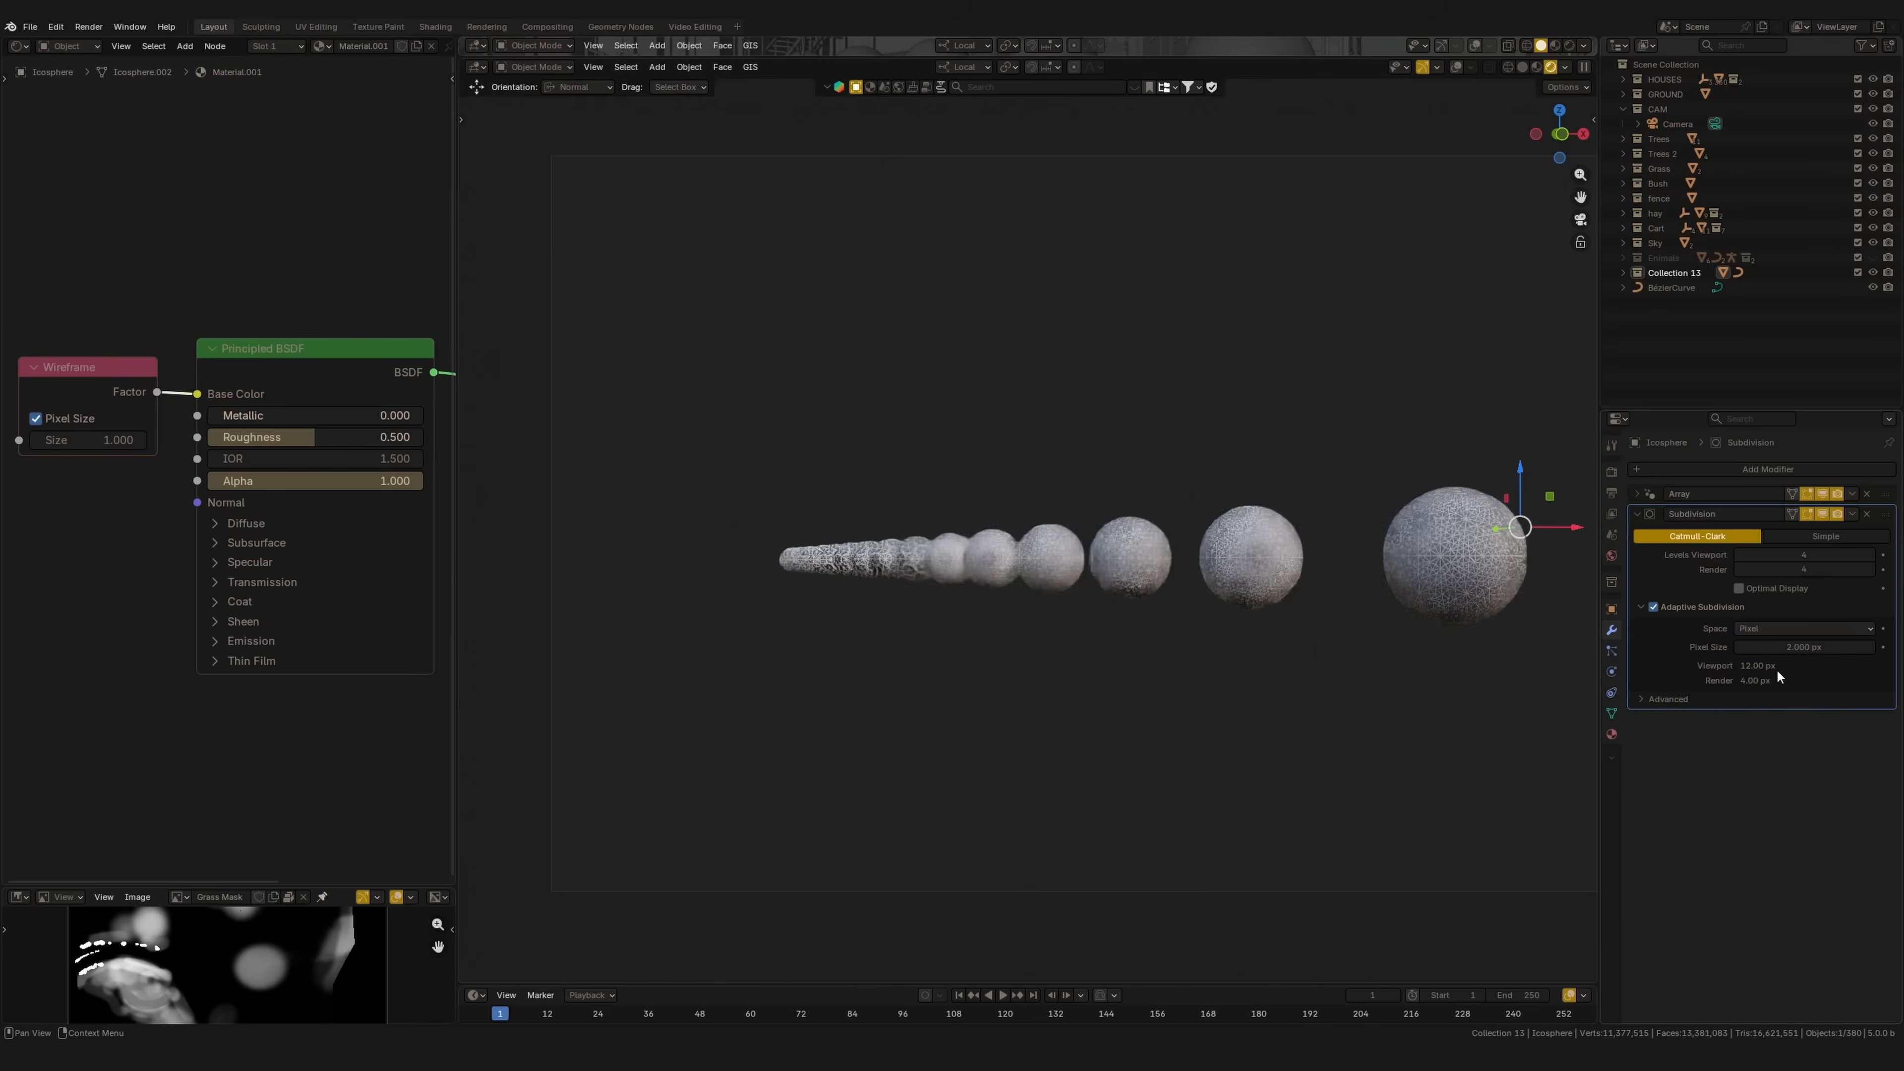
middle_drag(1237, 586, 1097, 769)
shift+middle_drag(1409, 574, 905, 554)
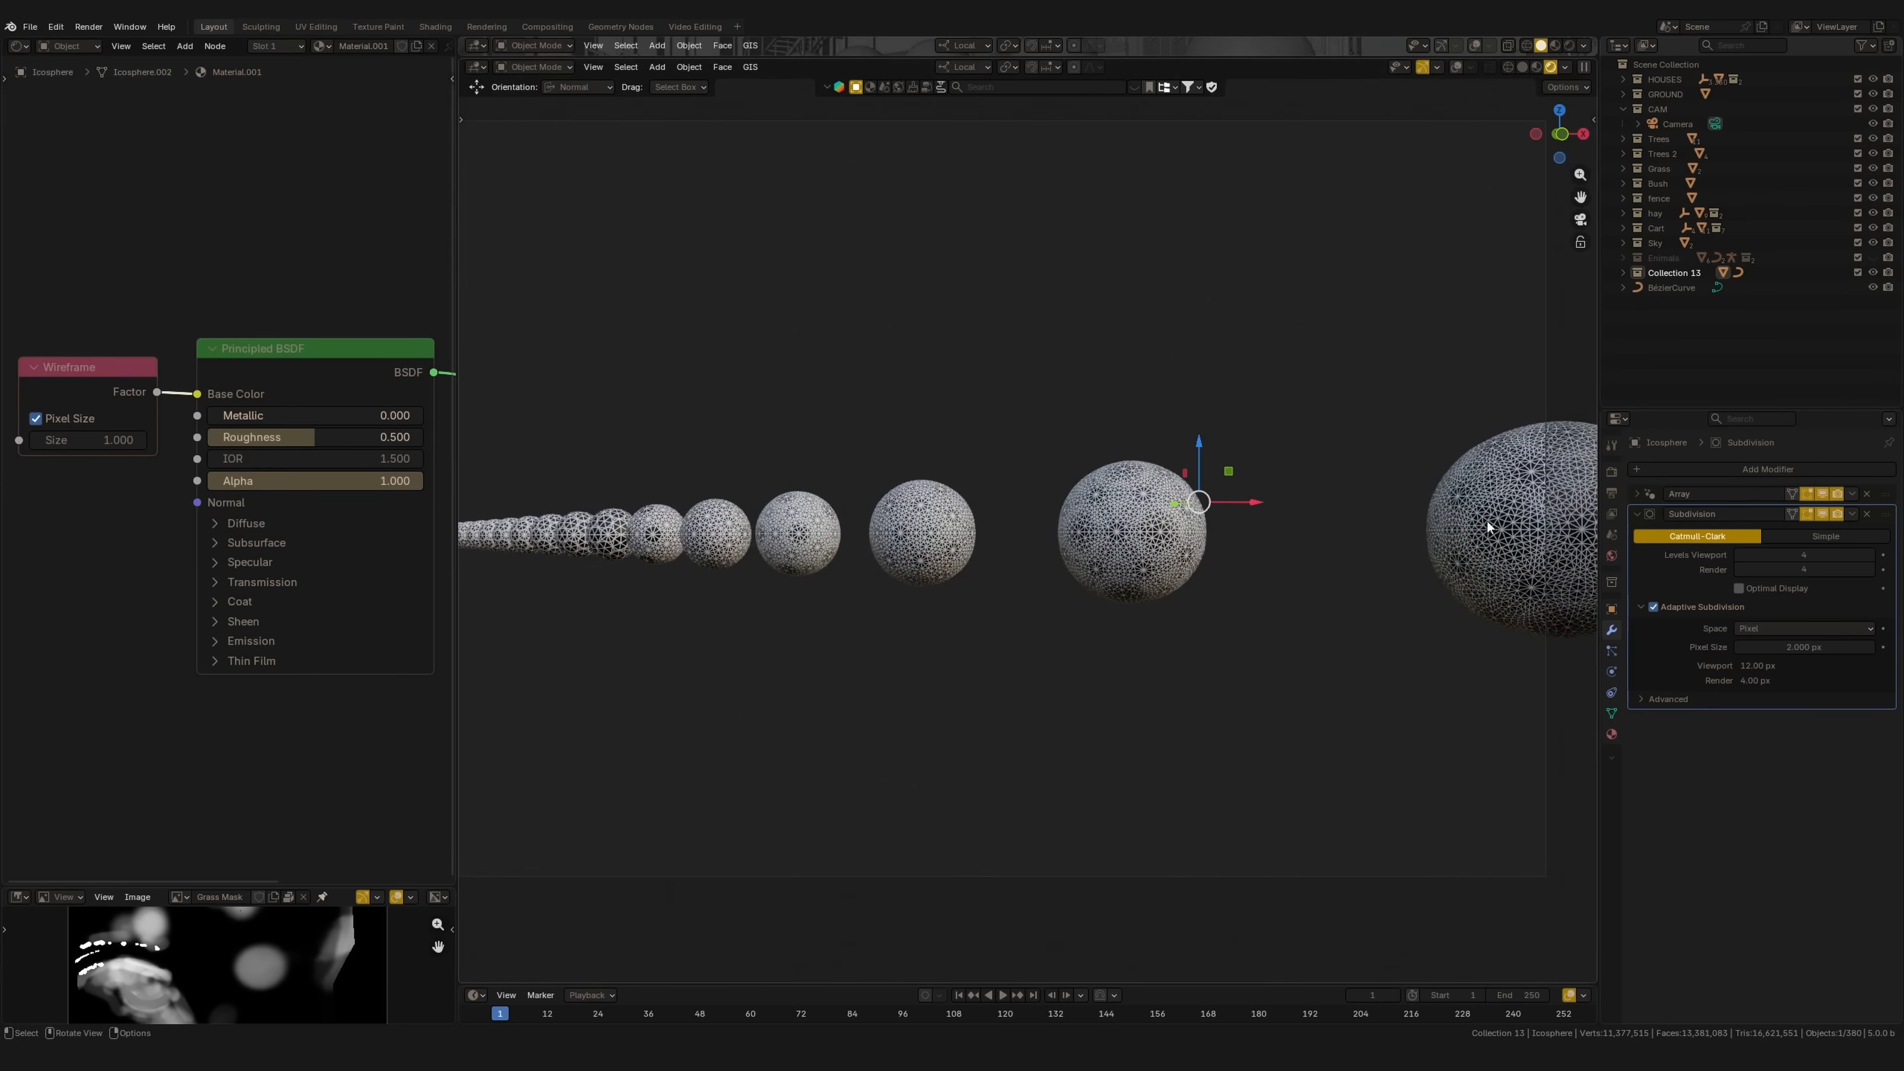
scroll(1496, 518, up, 3)
shift+drag(1496, 540, 1098, 552)
scroll(1454, 619, up, 3)
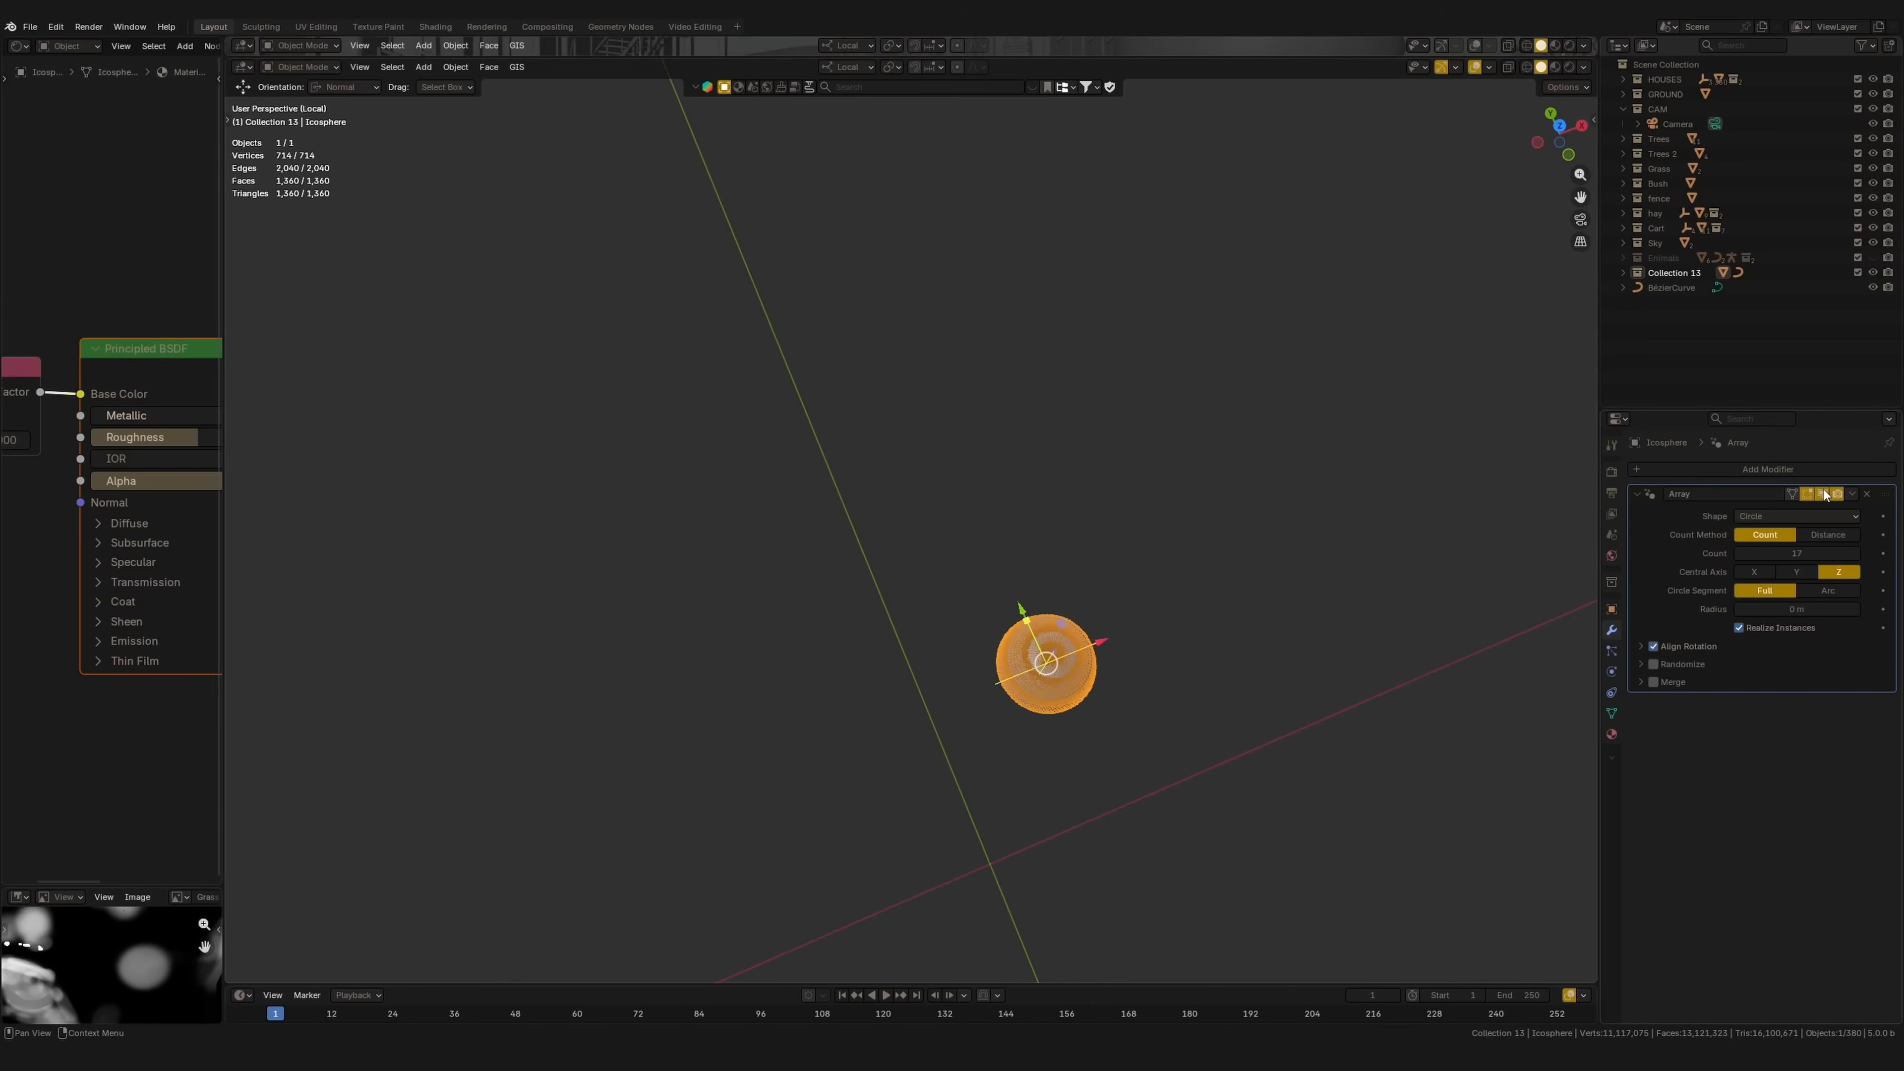
Step: Set the Array shape to Line, laying the spheres out in a straight row from top view
key(KP_7)
click(1793, 516)
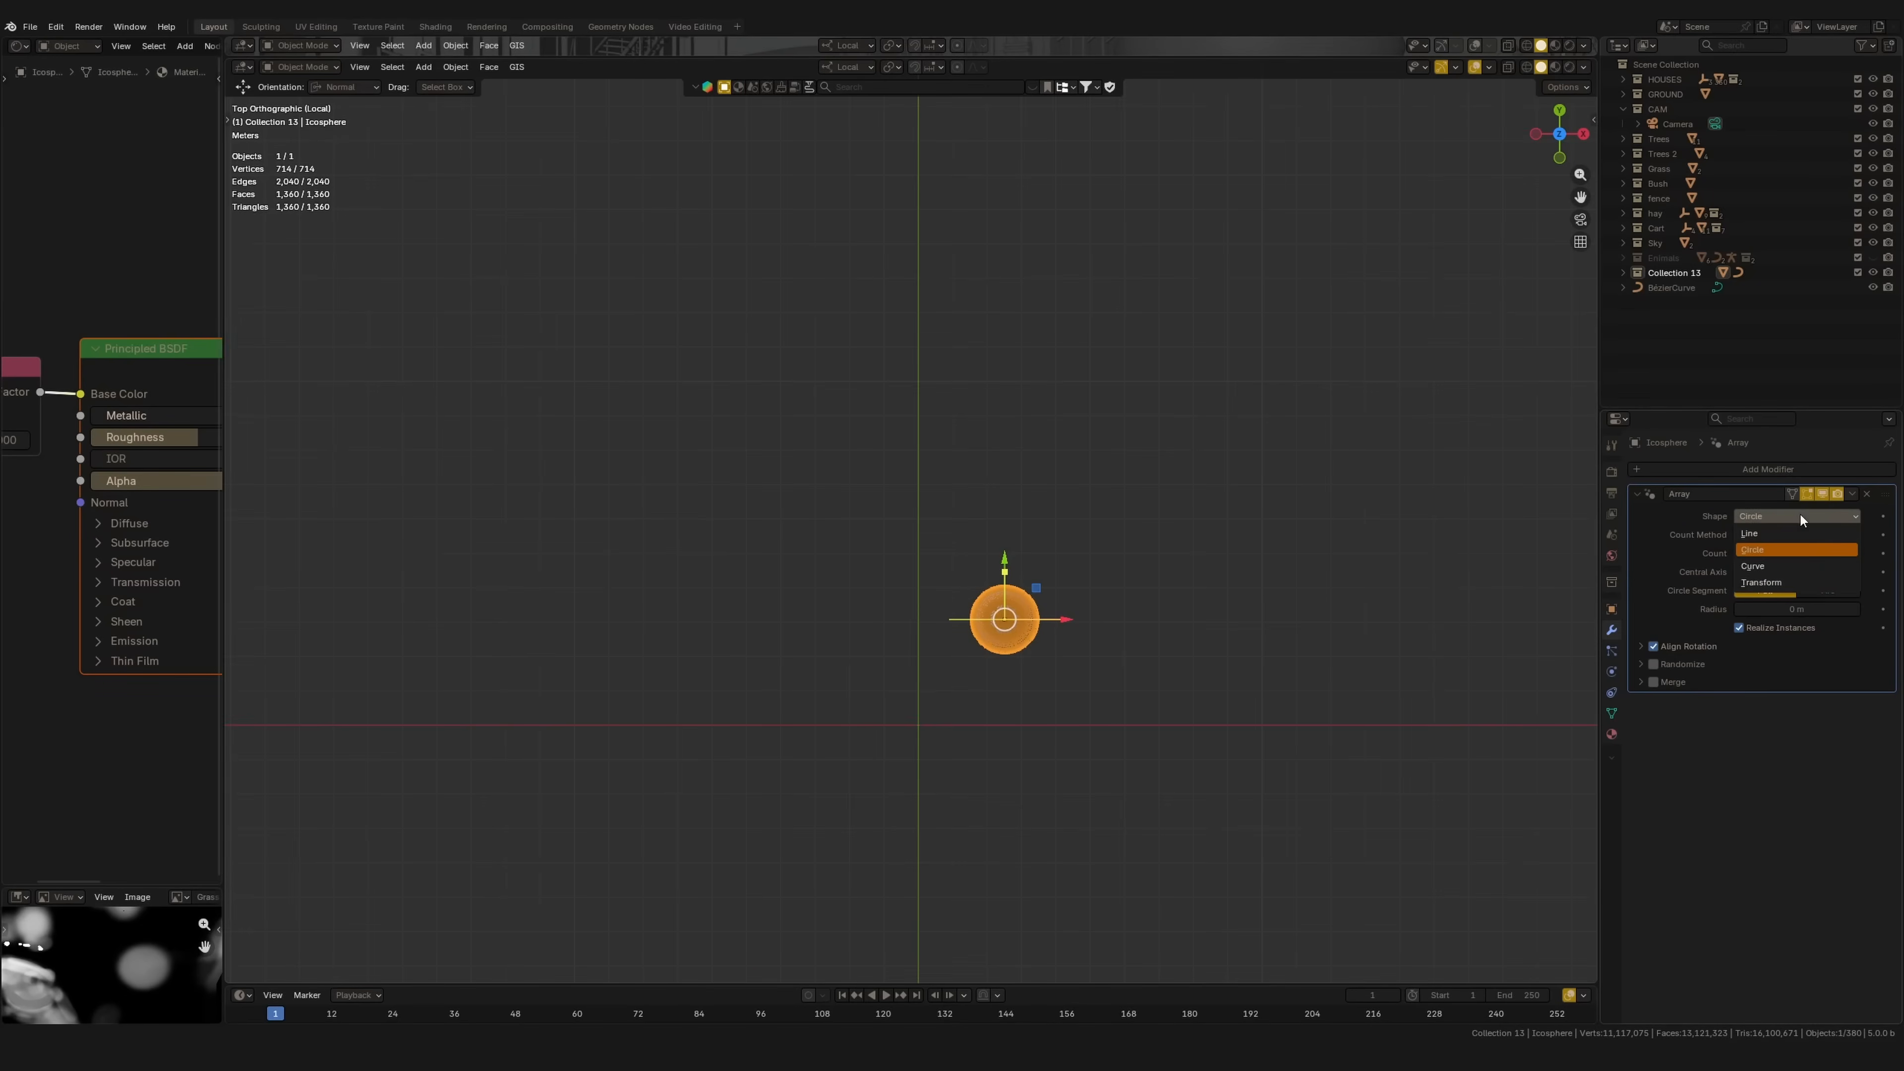
click(1791, 538)
shift+middle_drag(1144, 669, 928, 684)
shift+middle_drag(1084, 657, 866, 648)
ctrl+middle_drag(1034, 723, 1040, 766)
Step: Inspect the Array's node tree, then return to the Layout workspace
click(1757, 468)
mouse_move(1698, 466)
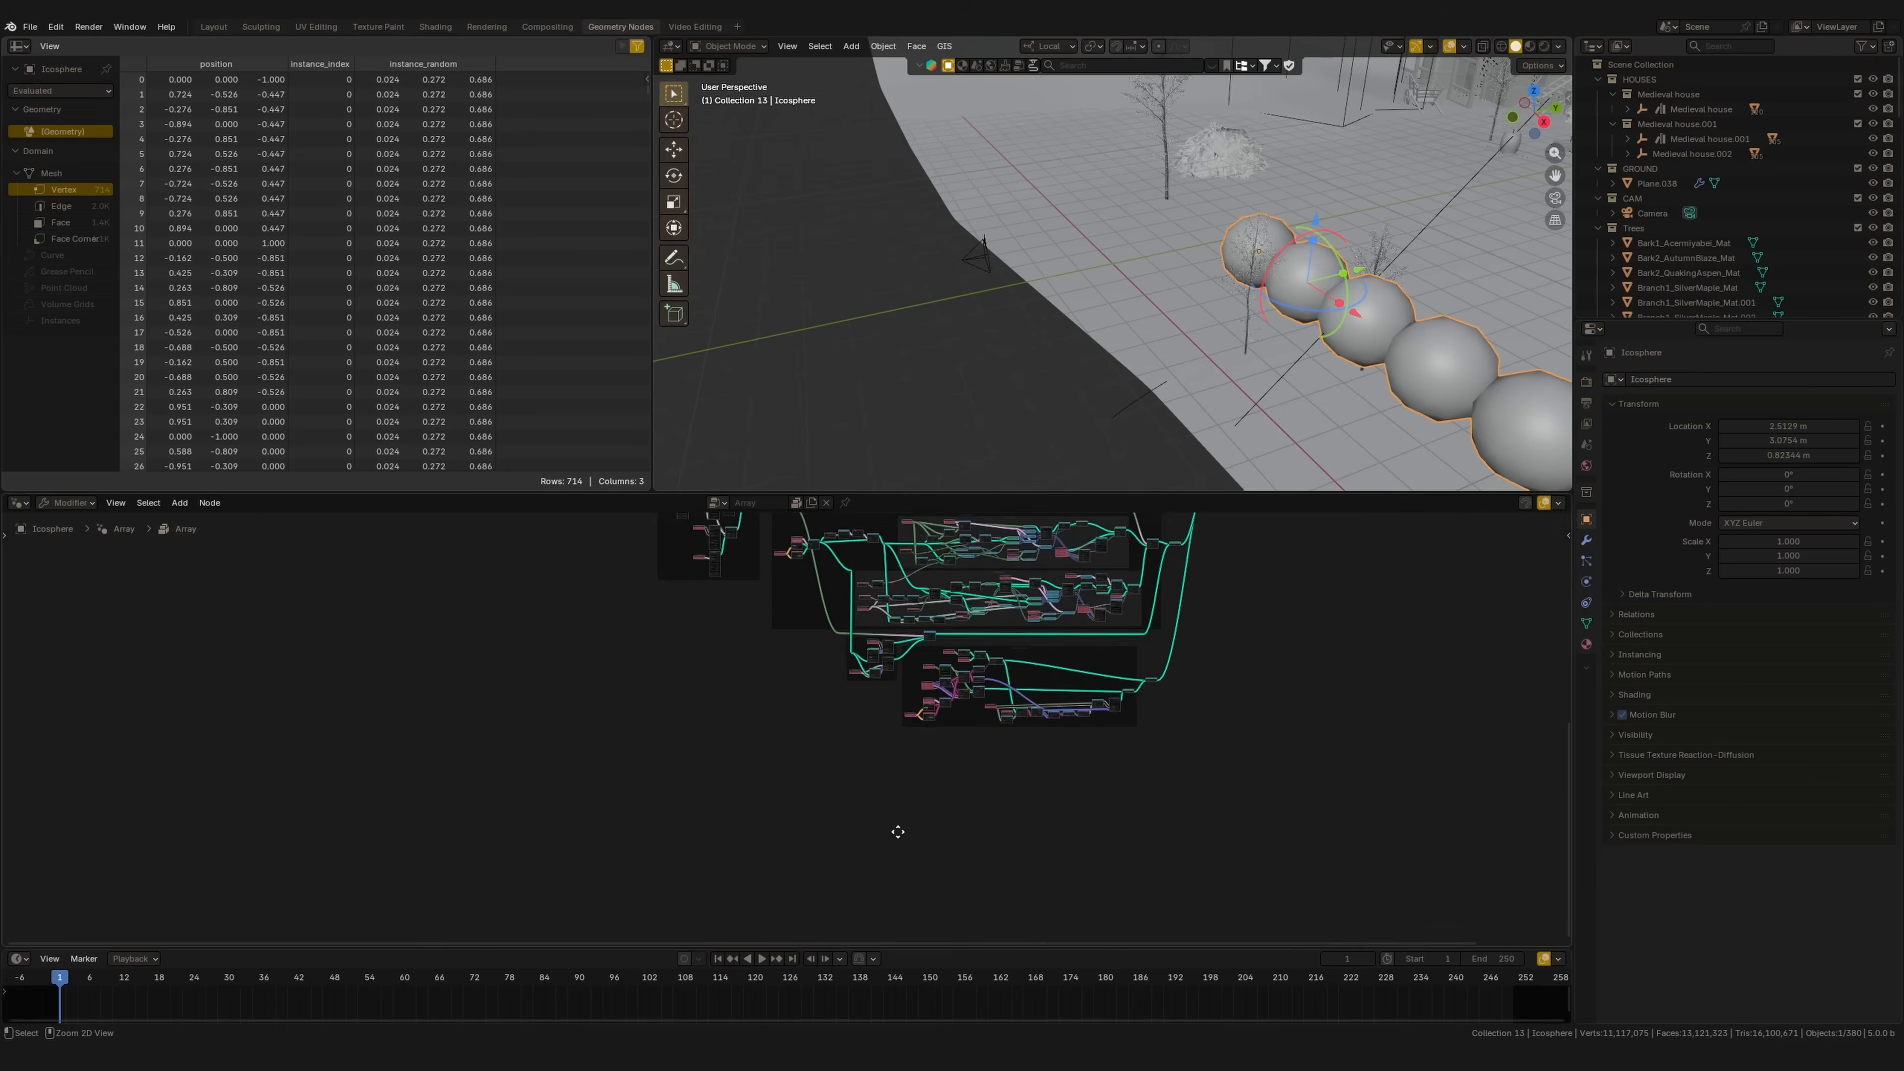
ctrl+middle_drag(898, 832, 899, 862)
middle_drag(1039, 600, 709, 808)
ctrl+middle_drag(742, 750, 749, 791)
ctrl+middle_drag(753, 773, 671, 750)
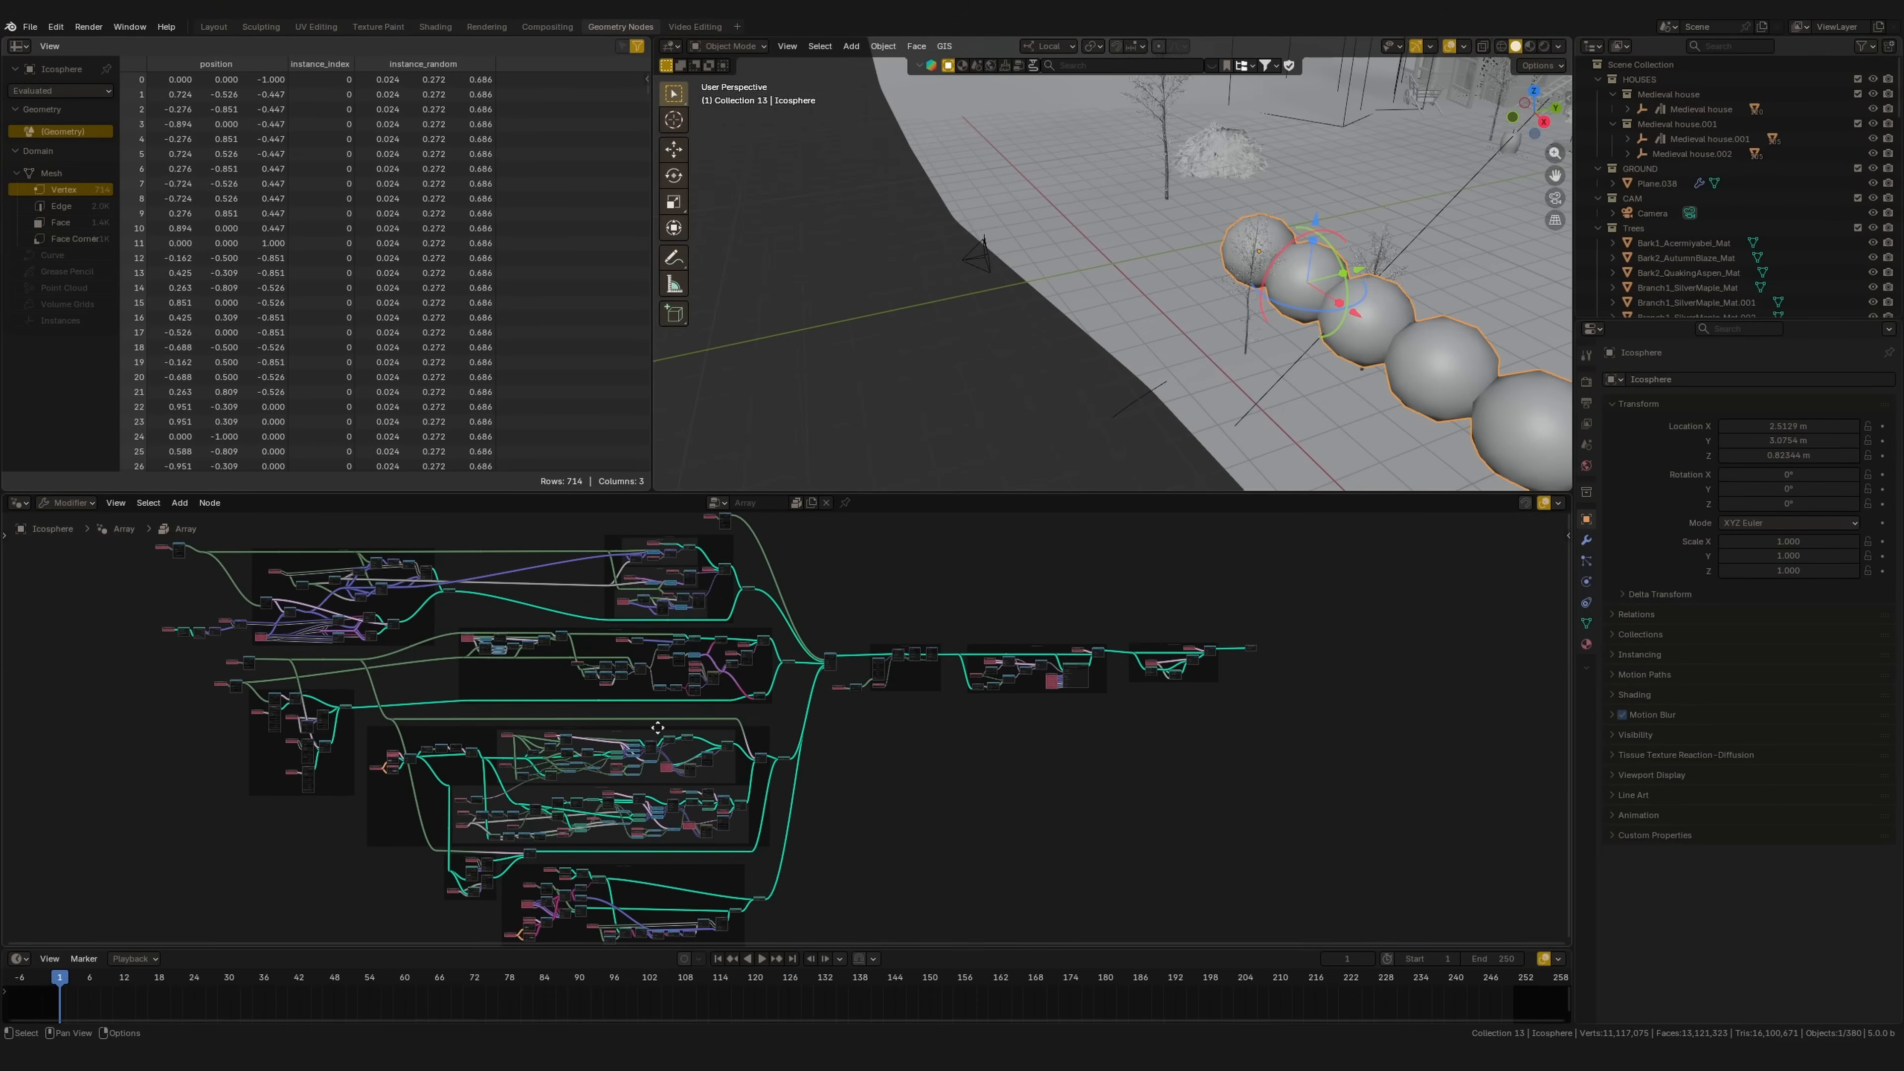
click(212, 27)
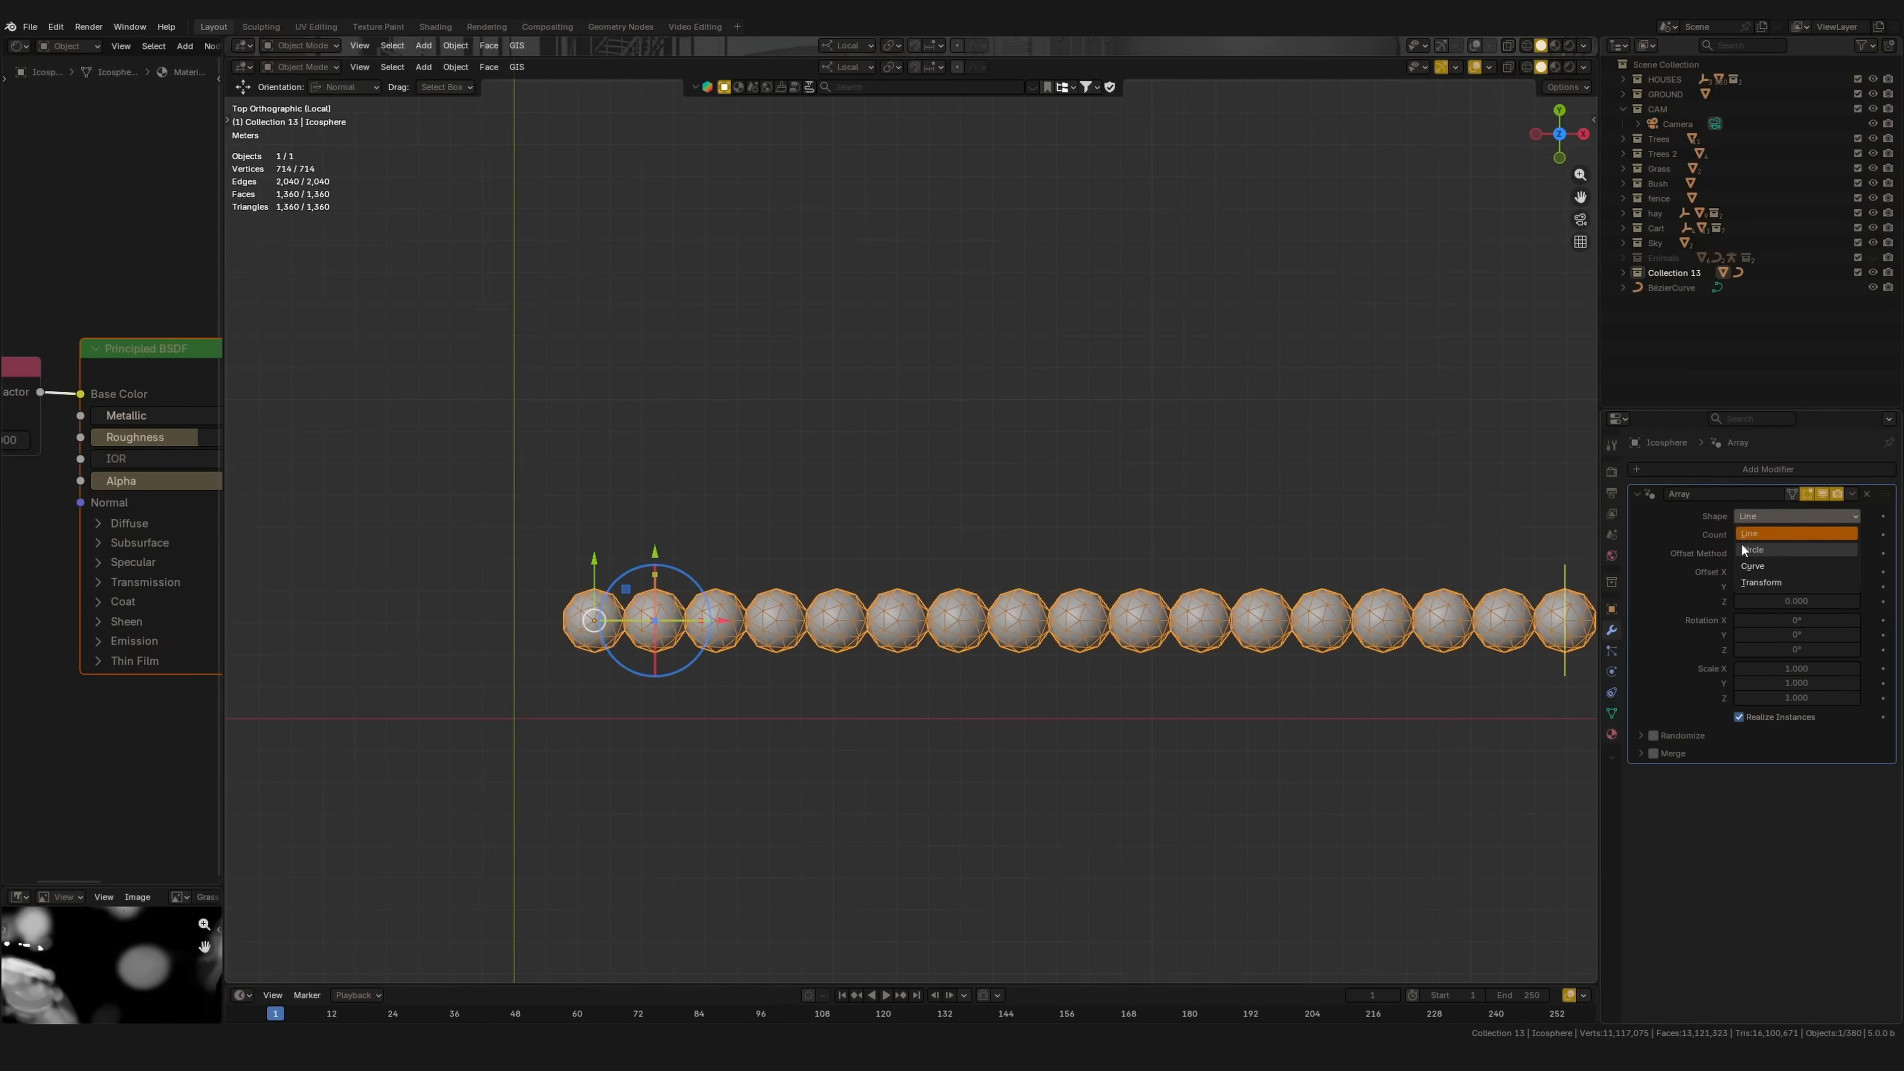
Step: Reduce the row to 14 spheres with the viewport gizmo, undoing a spacing change
shift+middle_drag(1561, 664, 1404, 646)
drag(1401, 649, 1440, 670)
middle_drag(1439, 670, 1395, 541)
drag(1379, 534, 1306, 568)
drag(1306, 562, 1275, 568)
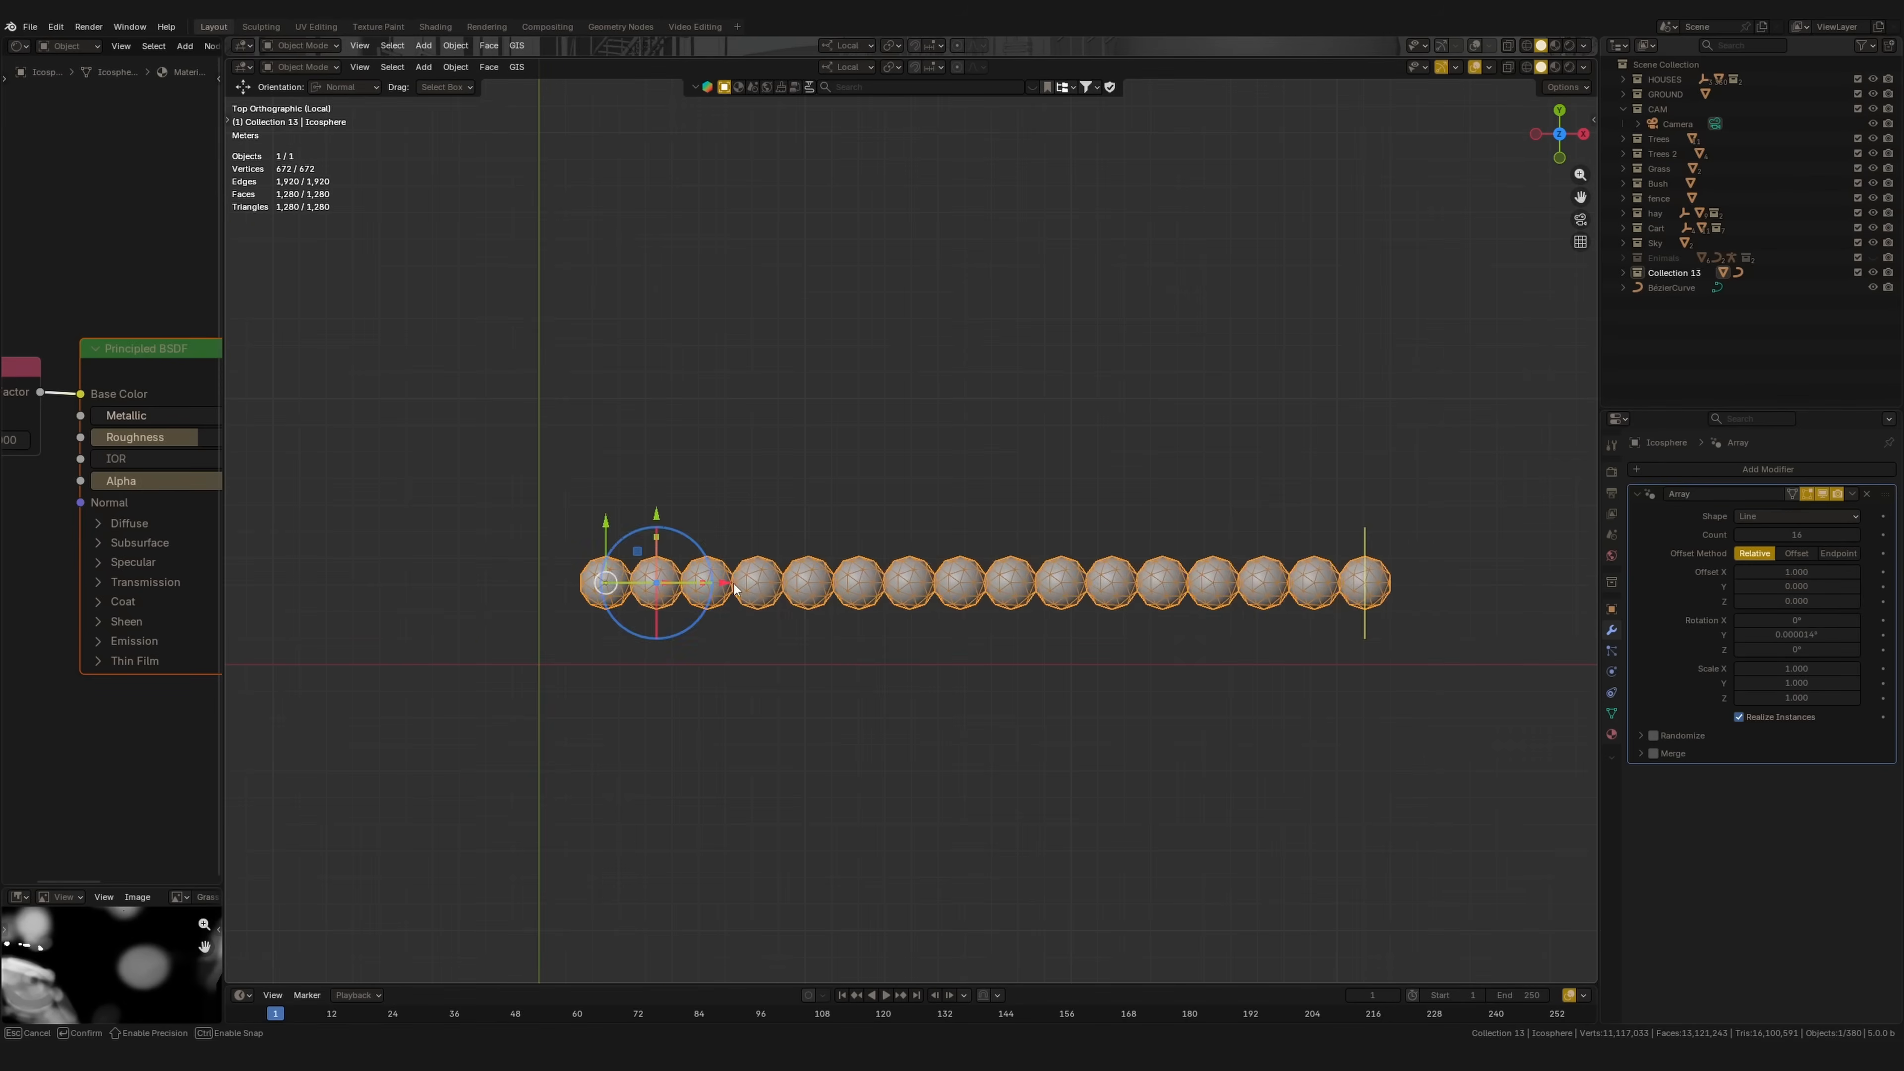
mouse_move(736, 591)
mouse_down()
mouse_move(803, 594)
mouse_move(745, 592)
mouse_move(763, 595)
mouse_up()
key(ctrl+z)
middle_drag(780, 617, 814, 531)
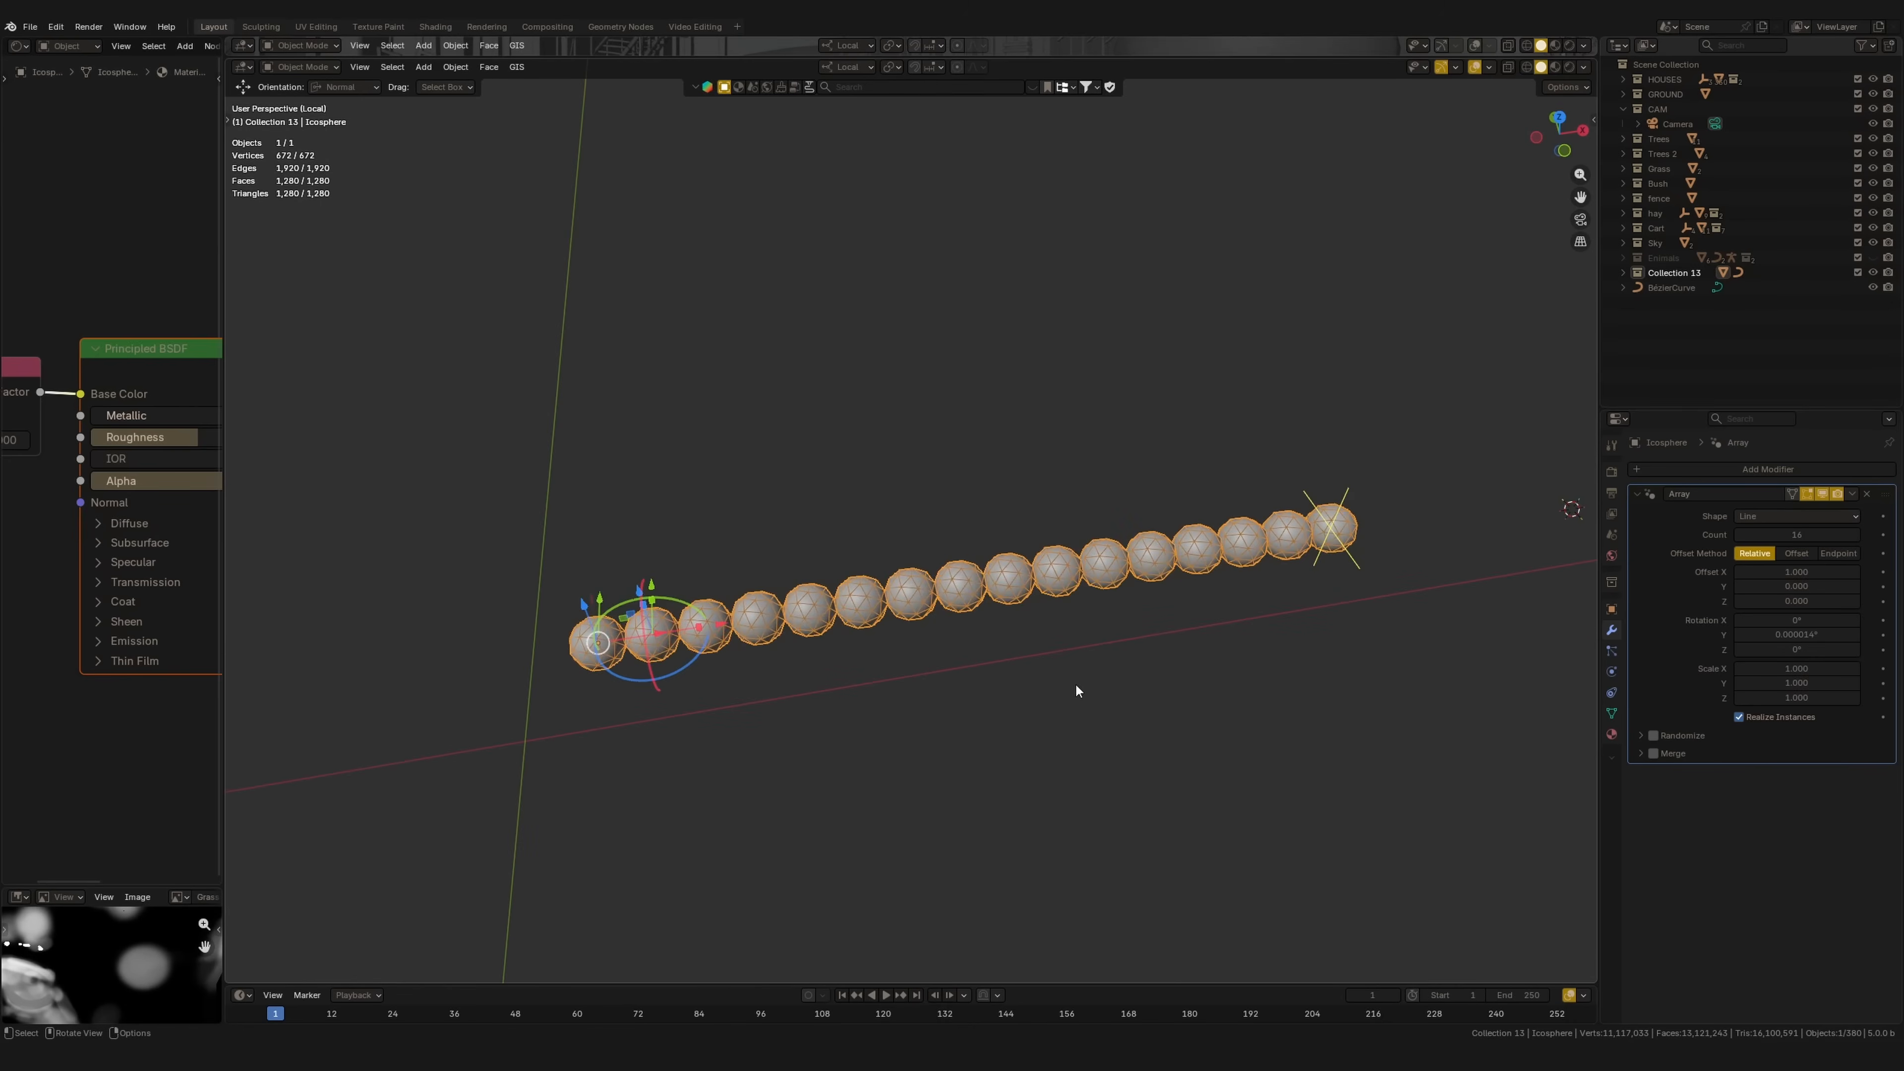
Step: Arrange the spheres in a Circle and widen the ring radius to about 4.21 m
click(1779, 521)
click(1768, 554)
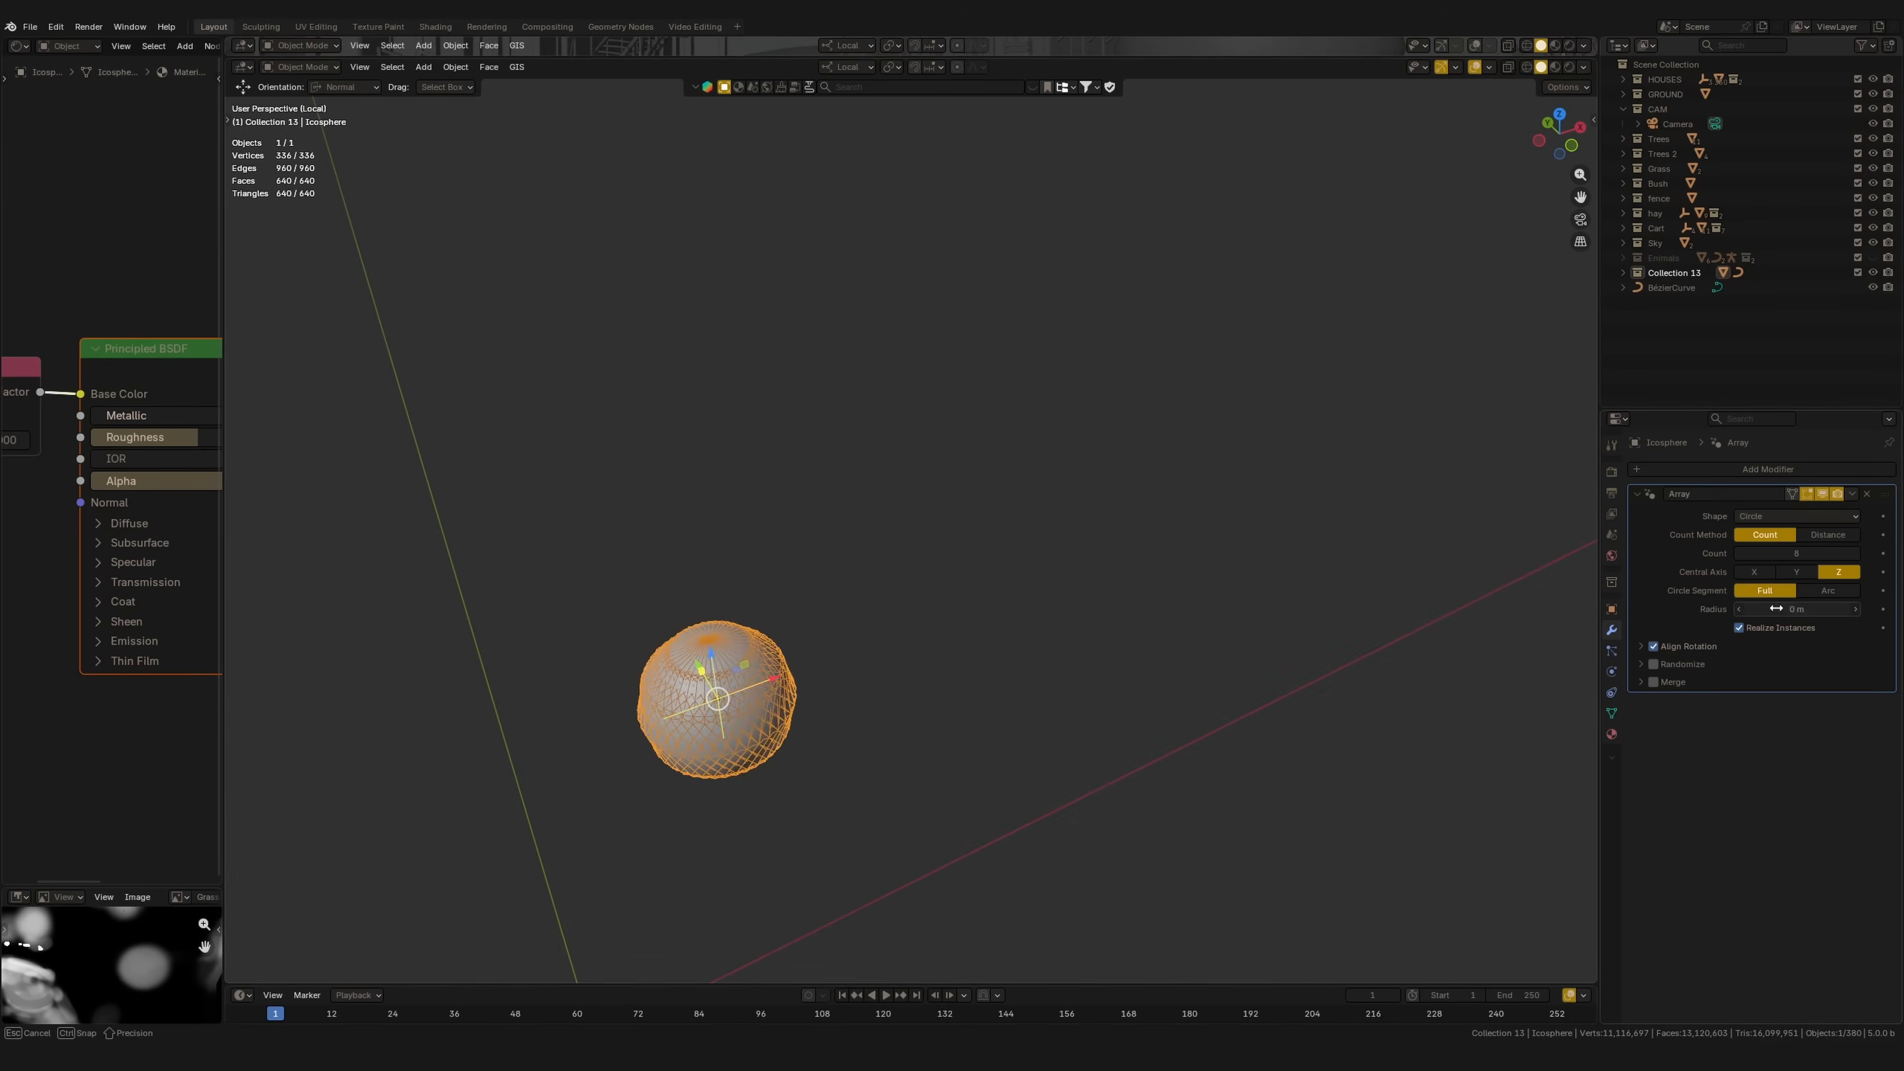
drag(1774, 608, 1840, 609)
scroll(1144, 656, down, 2)
middle_drag(1139, 613, 1229, 627)
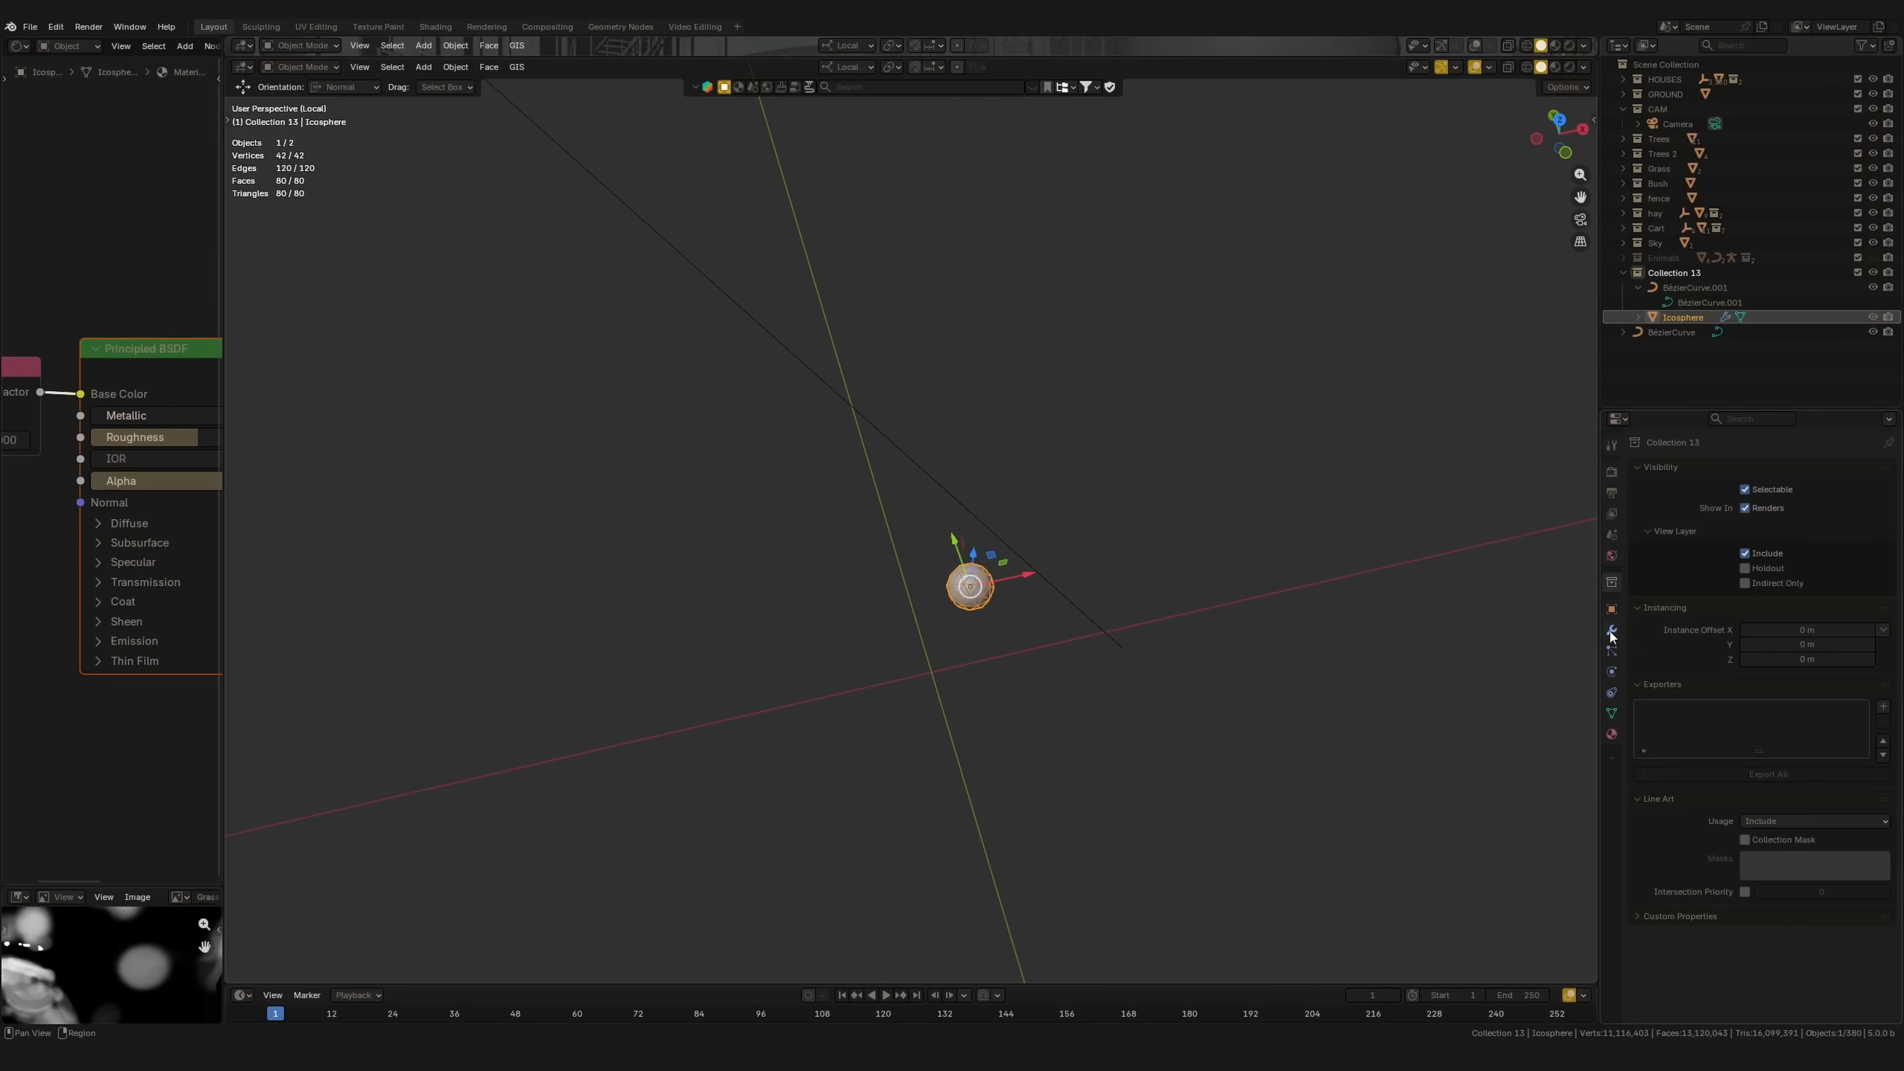
Step: Make the spheres follow BezierCurve.001 with aligned rotation and a randomized scale of 0.386
click(1612, 630)
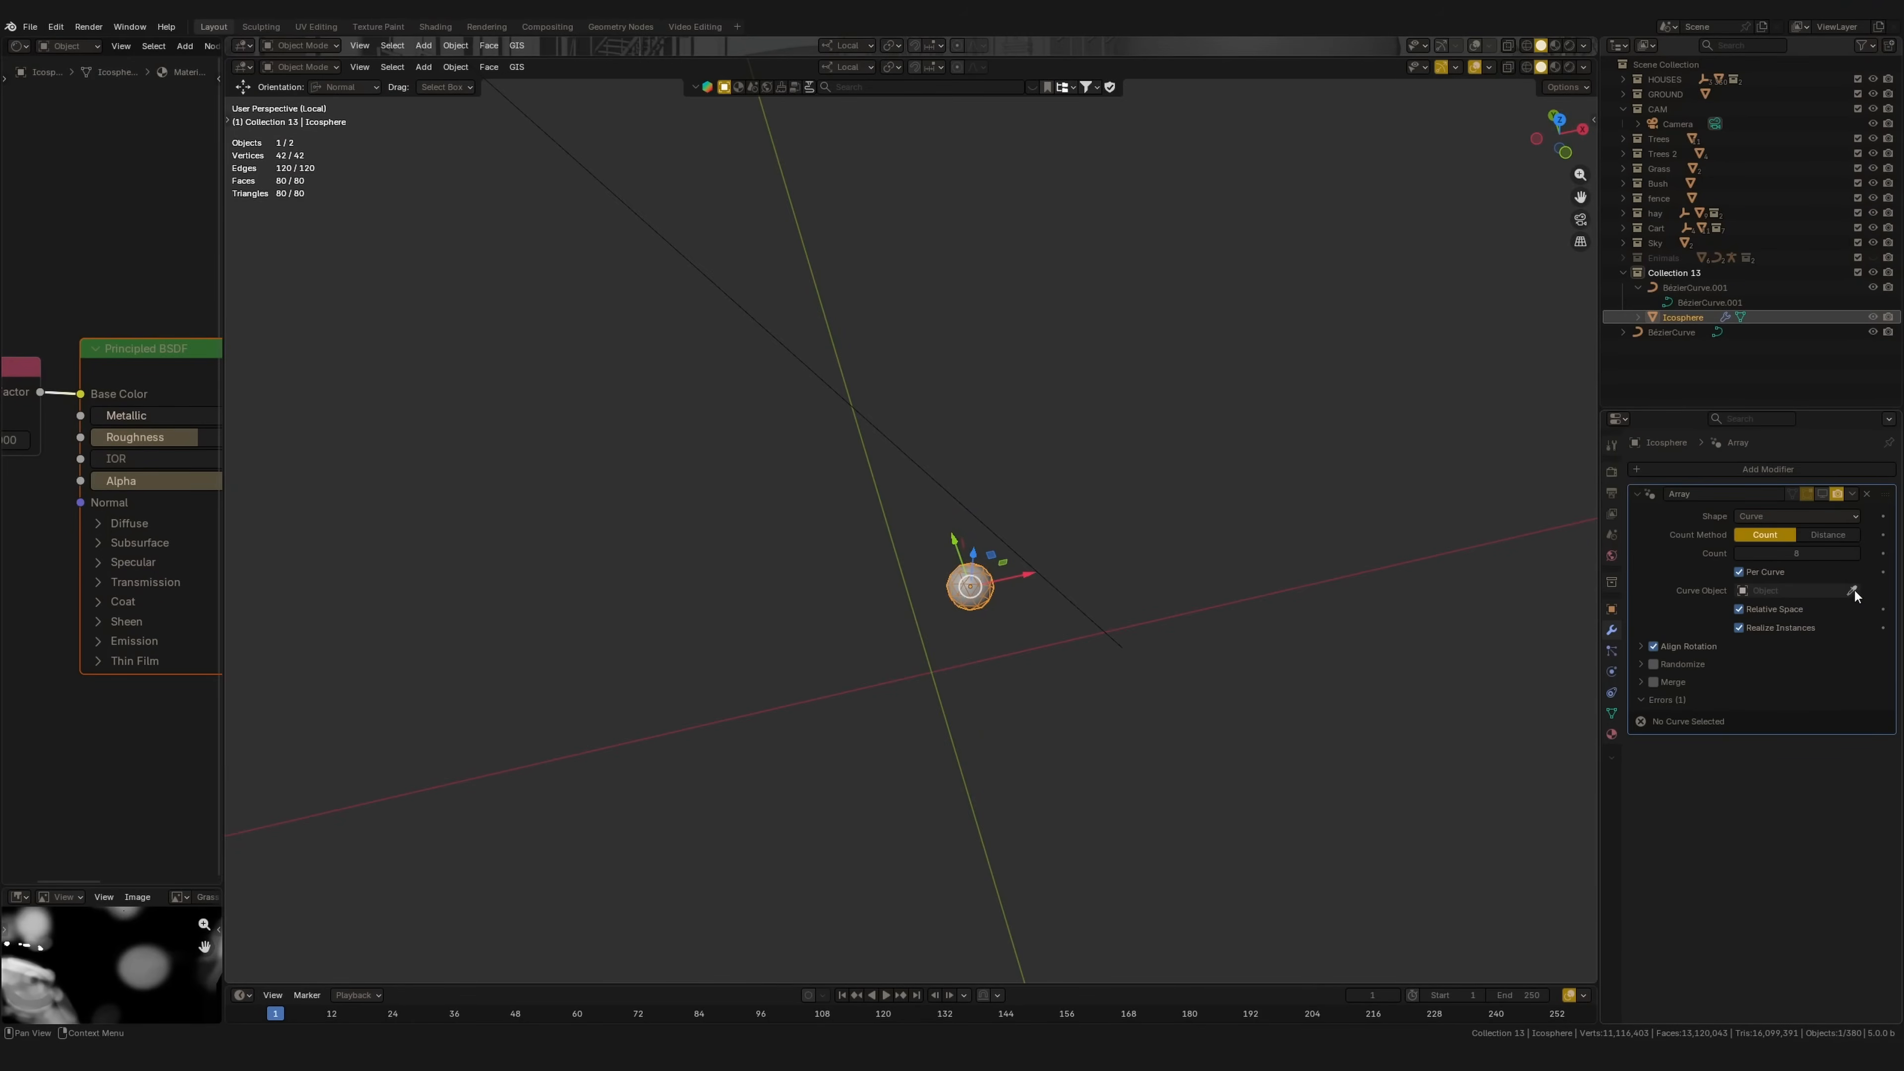
click(1099, 616)
click(1641, 645)
click(1639, 704)
click(1655, 705)
mouse_move(1787, 835)
mouse_down()
mouse_move(1844, 839)
mouse_move(1792, 816)
mouse_up()
click(1787, 775)
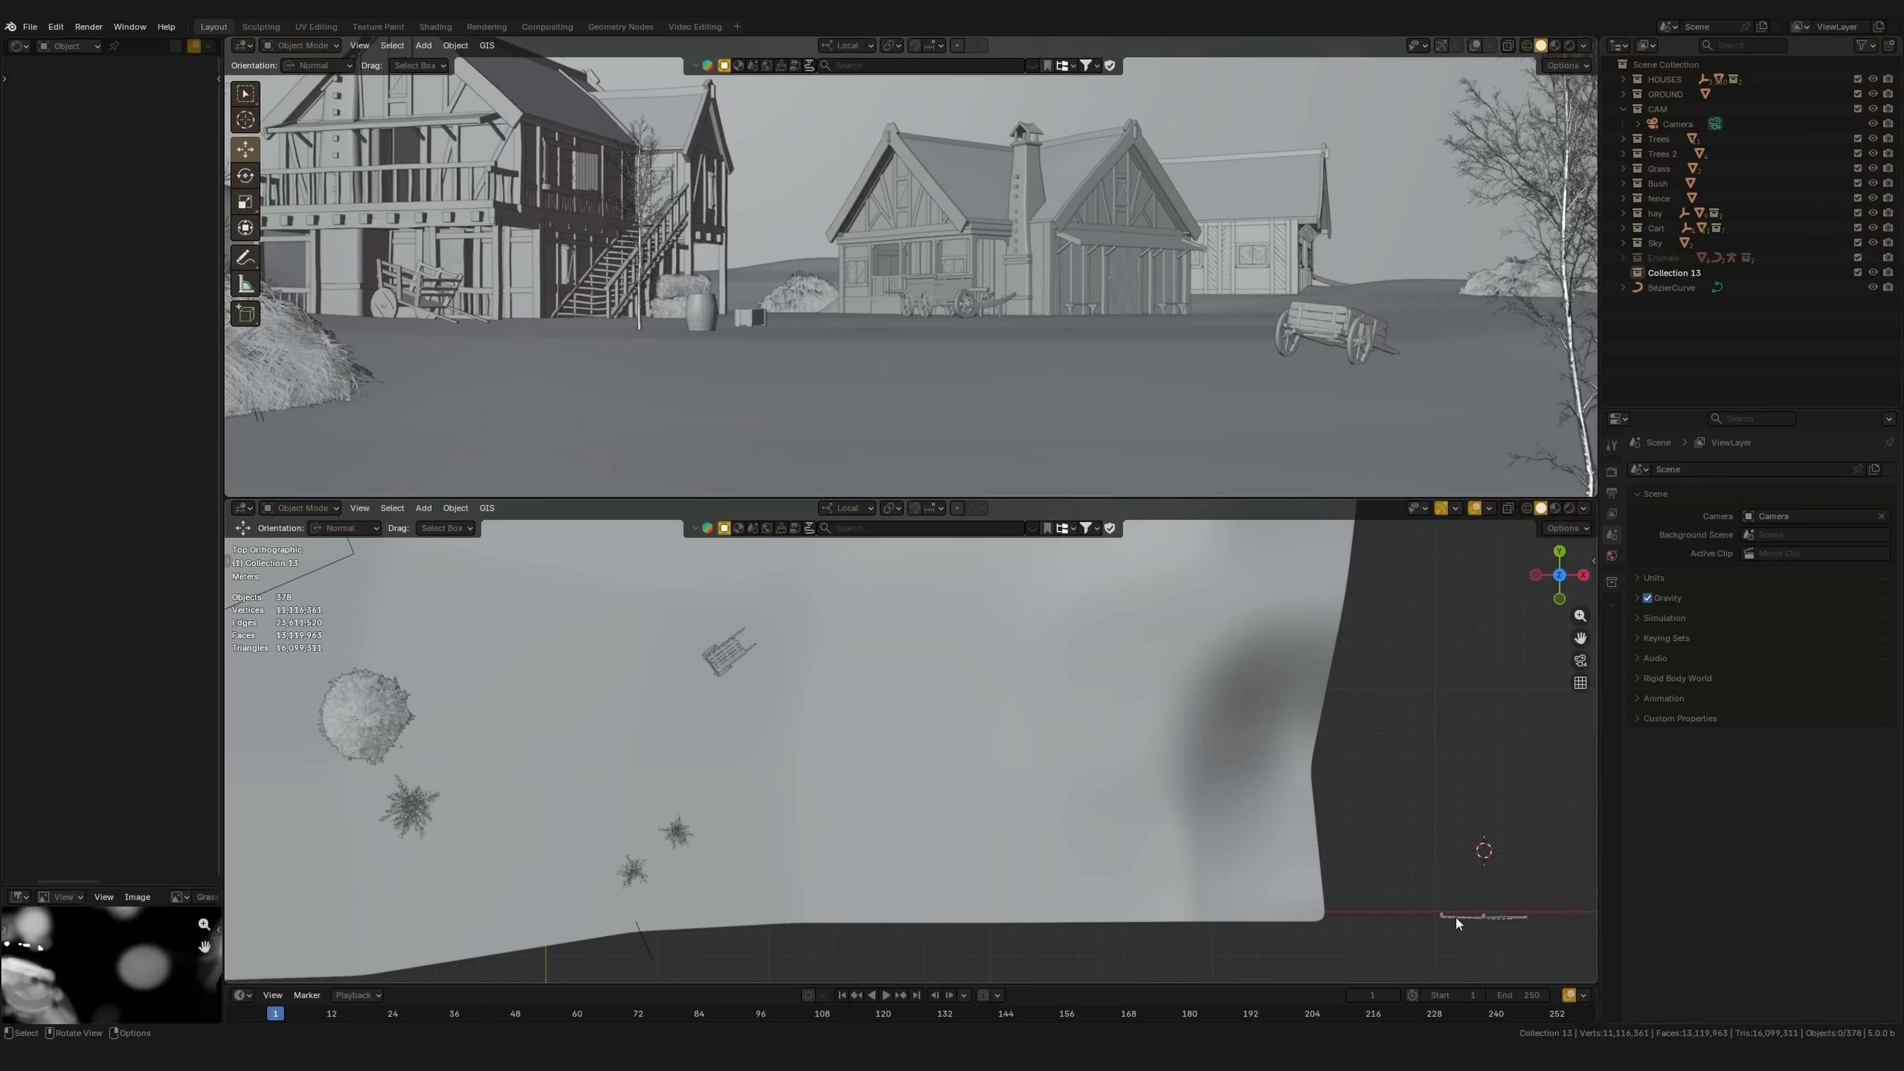
Step: Select the fence, enlarge the lower viewport, and bring the plank-bridge Blender window forward
click(1454, 916)
shift+middle_drag(1448, 725, 1178, 606)
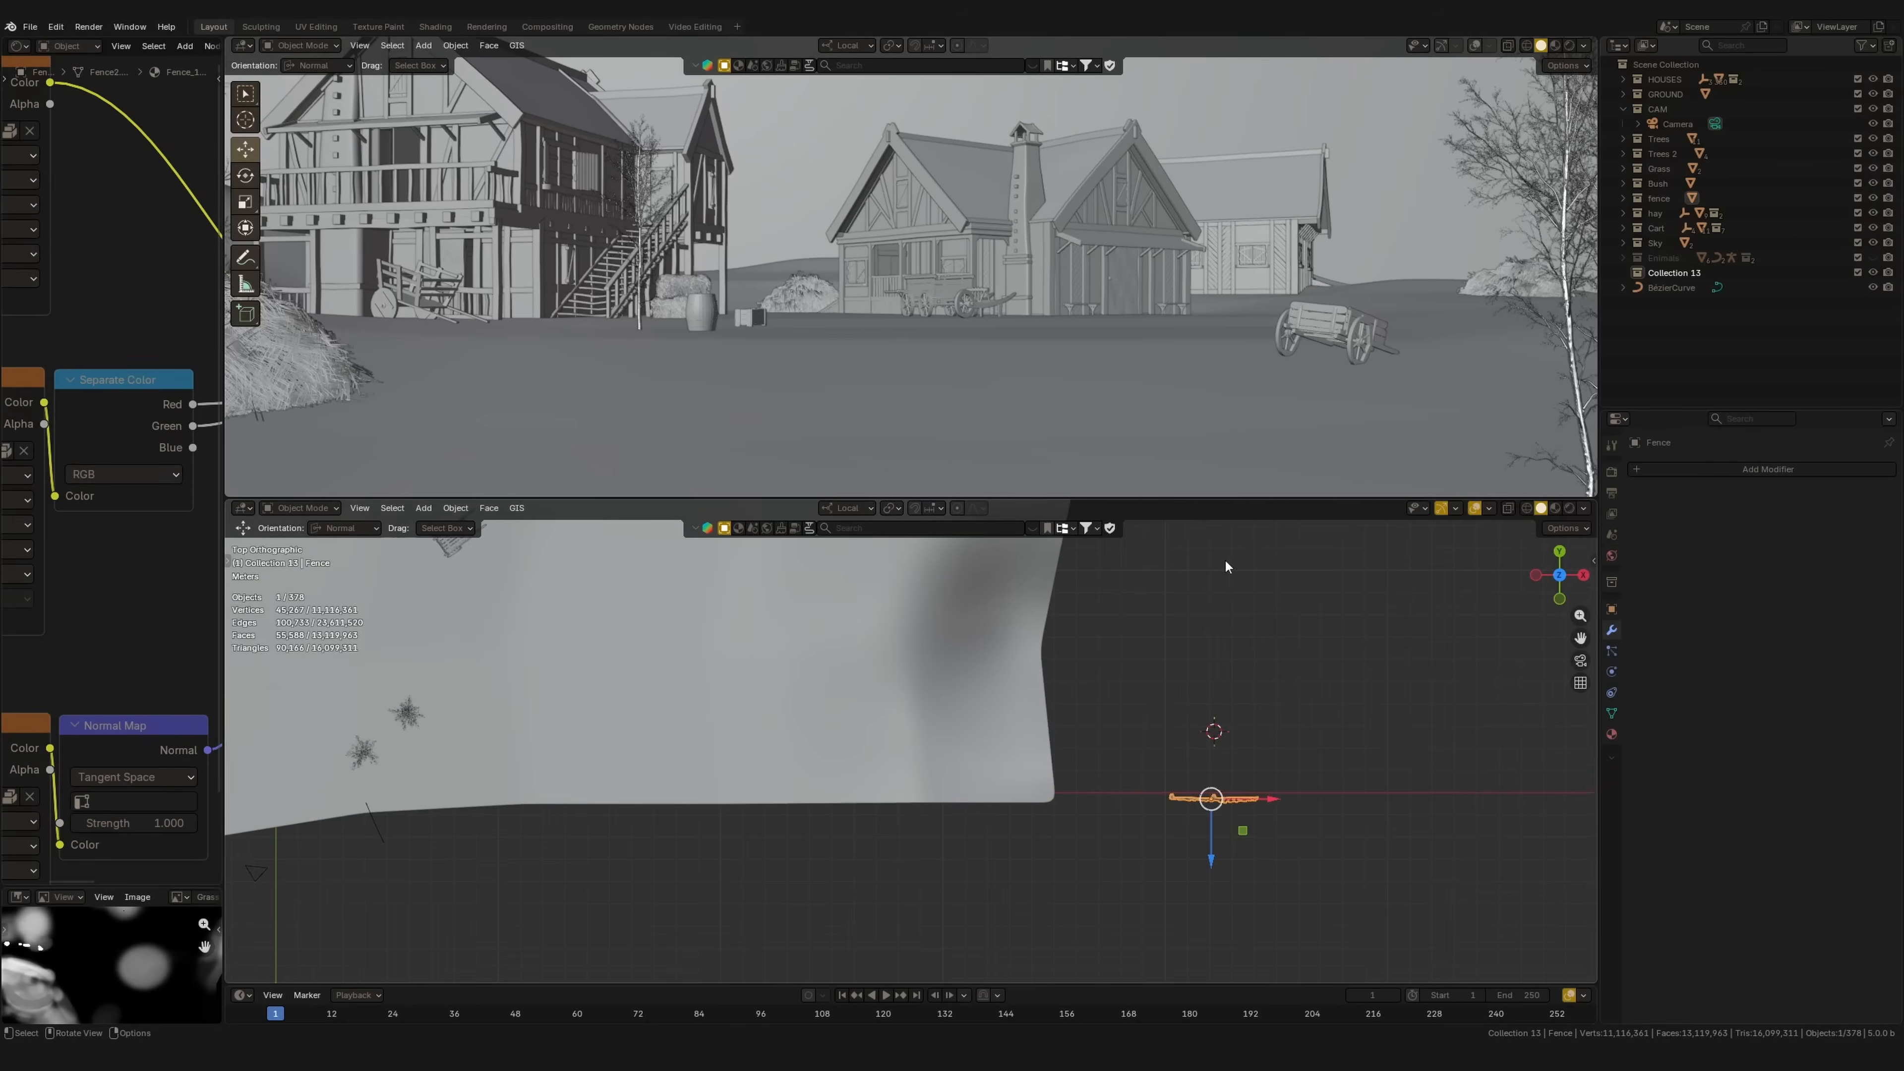
drag(1283, 496, 1283, 274)
mouse_move(668, 1039)
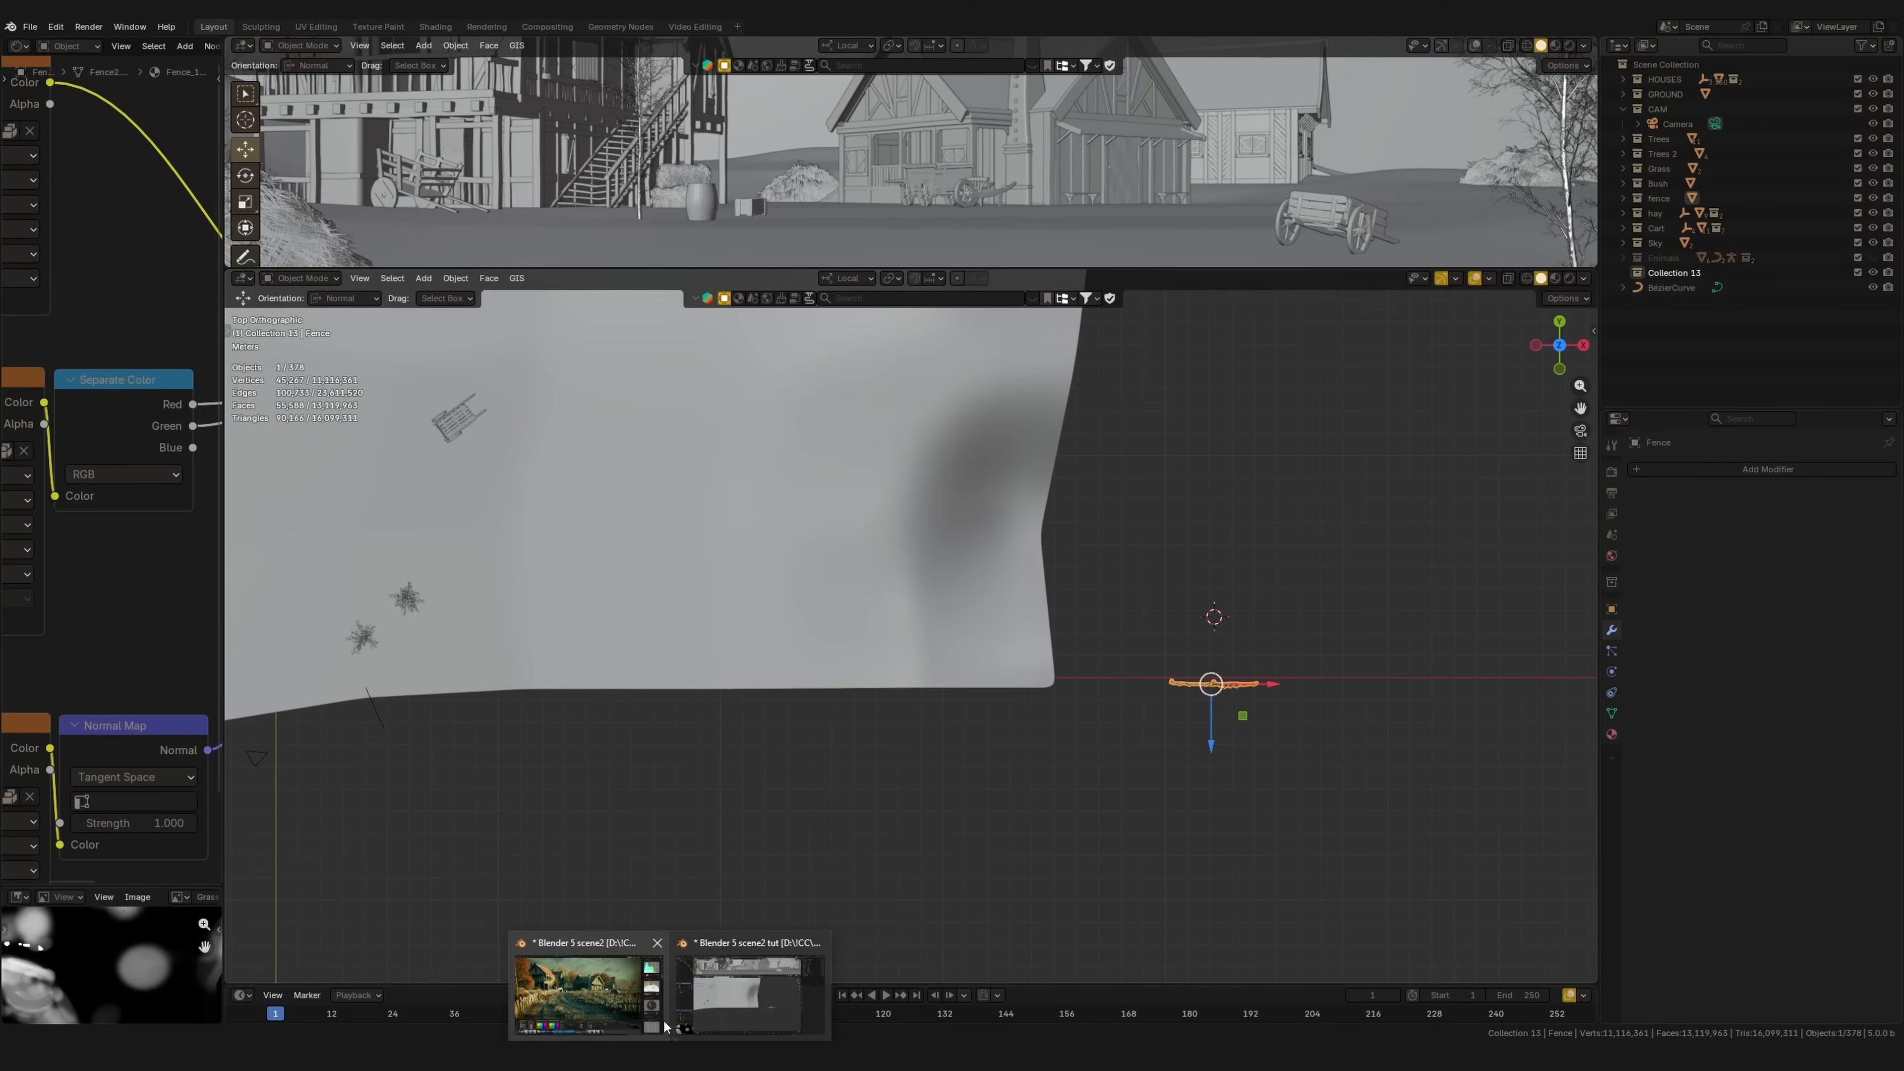
click(599, 983)
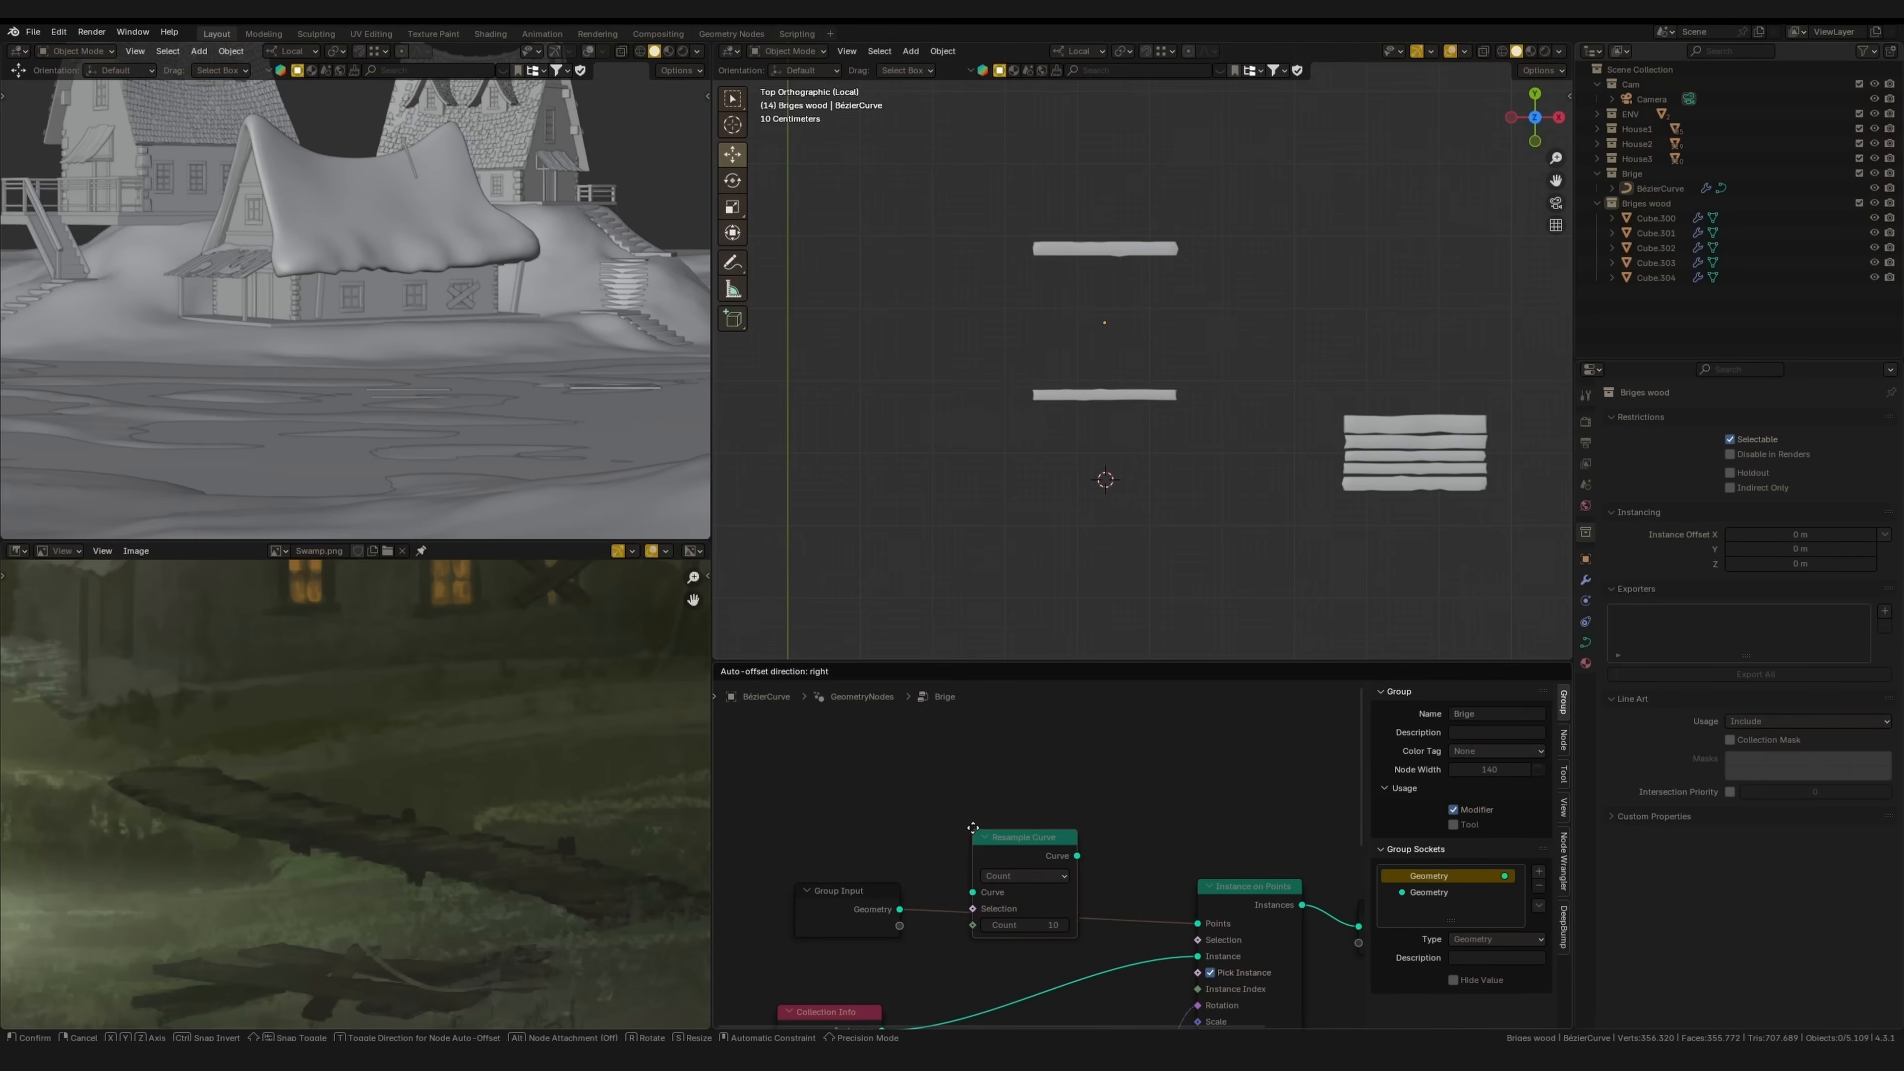
Step: Reduce the bridge curve's resample count to 7 and move its end point down
scroll(998, 750, up, 1)
drag(1010, 870, 988, 870)
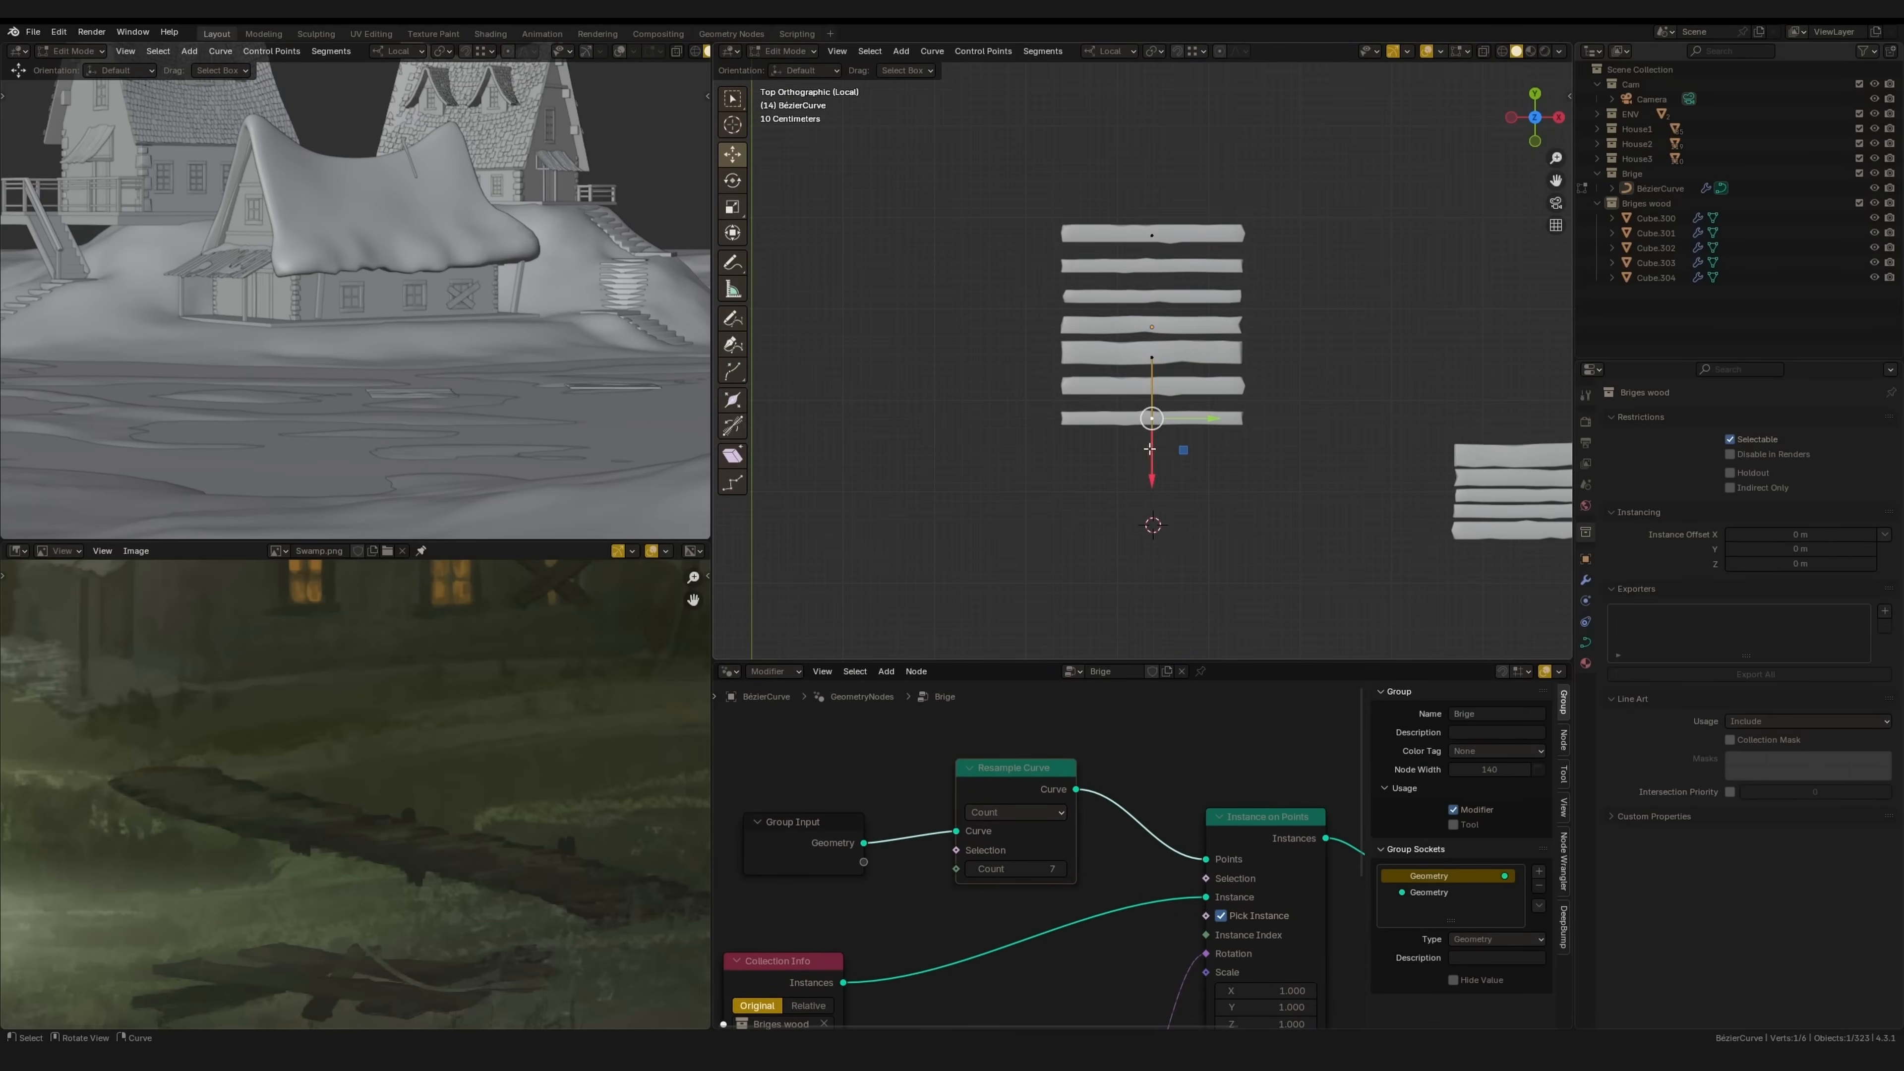
drag(1153, 448, 1153, 642)
shift+middle_drag(1158, 558, 1174, 376)
scroll(1174, 376, down, 2)
drag(1159, 459, 1159, 552)
middle_drag(1159, 552, 1188, 518)
mouse_move(1207, 487)
mouse_down()
mouse_move(1023, 511)
mouse_move(1199, 487)
mouse_up()
key(ctrl+z)
Step: In top view, rotate the bridge curve's bottom and top end points
key(KP_7)
key(r)
click(1227, 347)
mouse_move(1228, 347)
shift+middle_down()
mouse_move(1235, 463)
mouse_move(1208, 330)
shift+middle_up()
click(1132, 287)
key(r)
click(1203, 405)
Step: Select the Fence object in the village scene and frame it in top view
scroll(1202, 405, down, 2)
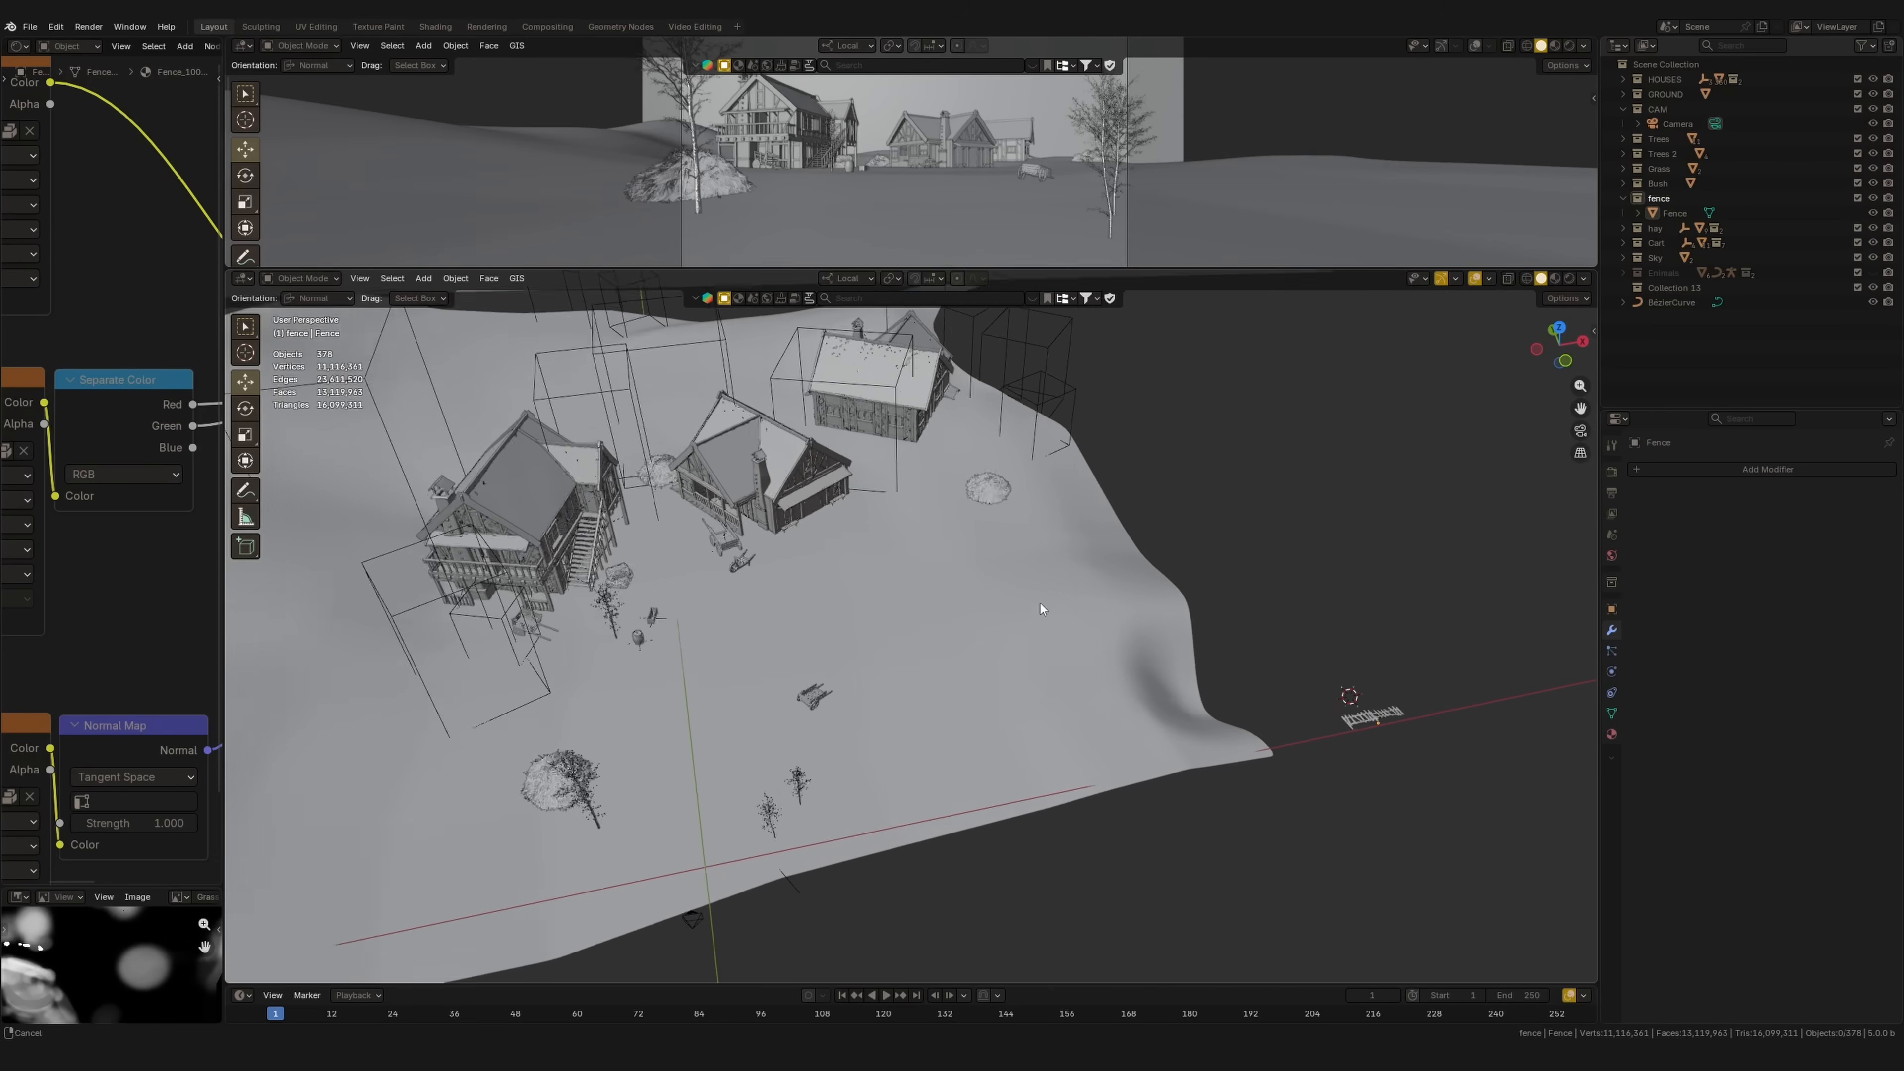
middle_drag(1040, 603, 1006, 784)
click(1199, 777)
key(KP_7)
scroll(1006, 784, up, 8)
shift+middle_drag(1075, 637, 862, 488)
shift+middle_drag(922, 707, 854, 664)
key(shift+a)
Step: Add a new Bézier curve and delete its default points in Edit Mode
mouse_move(974, 646)
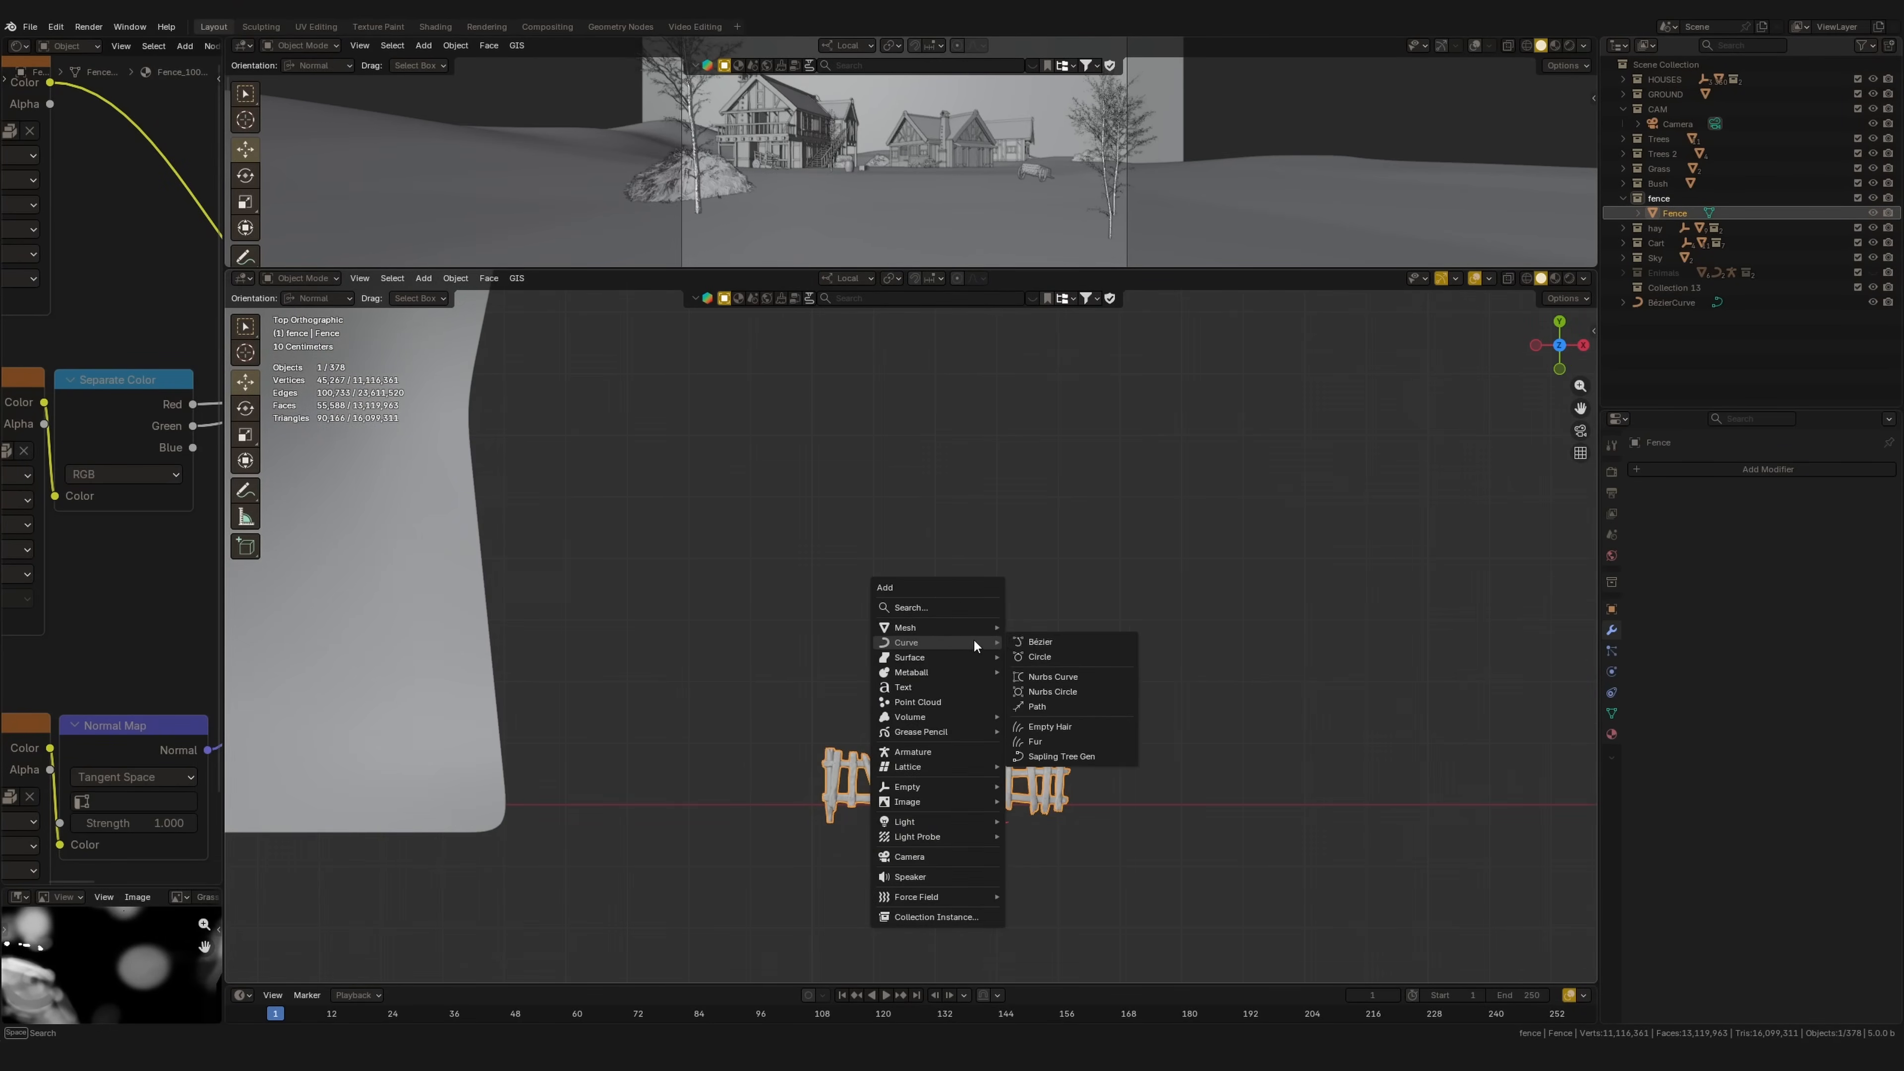
click(1049, 641)
key(Tab)
scroll(1074, 662, down, 2)
key(x)
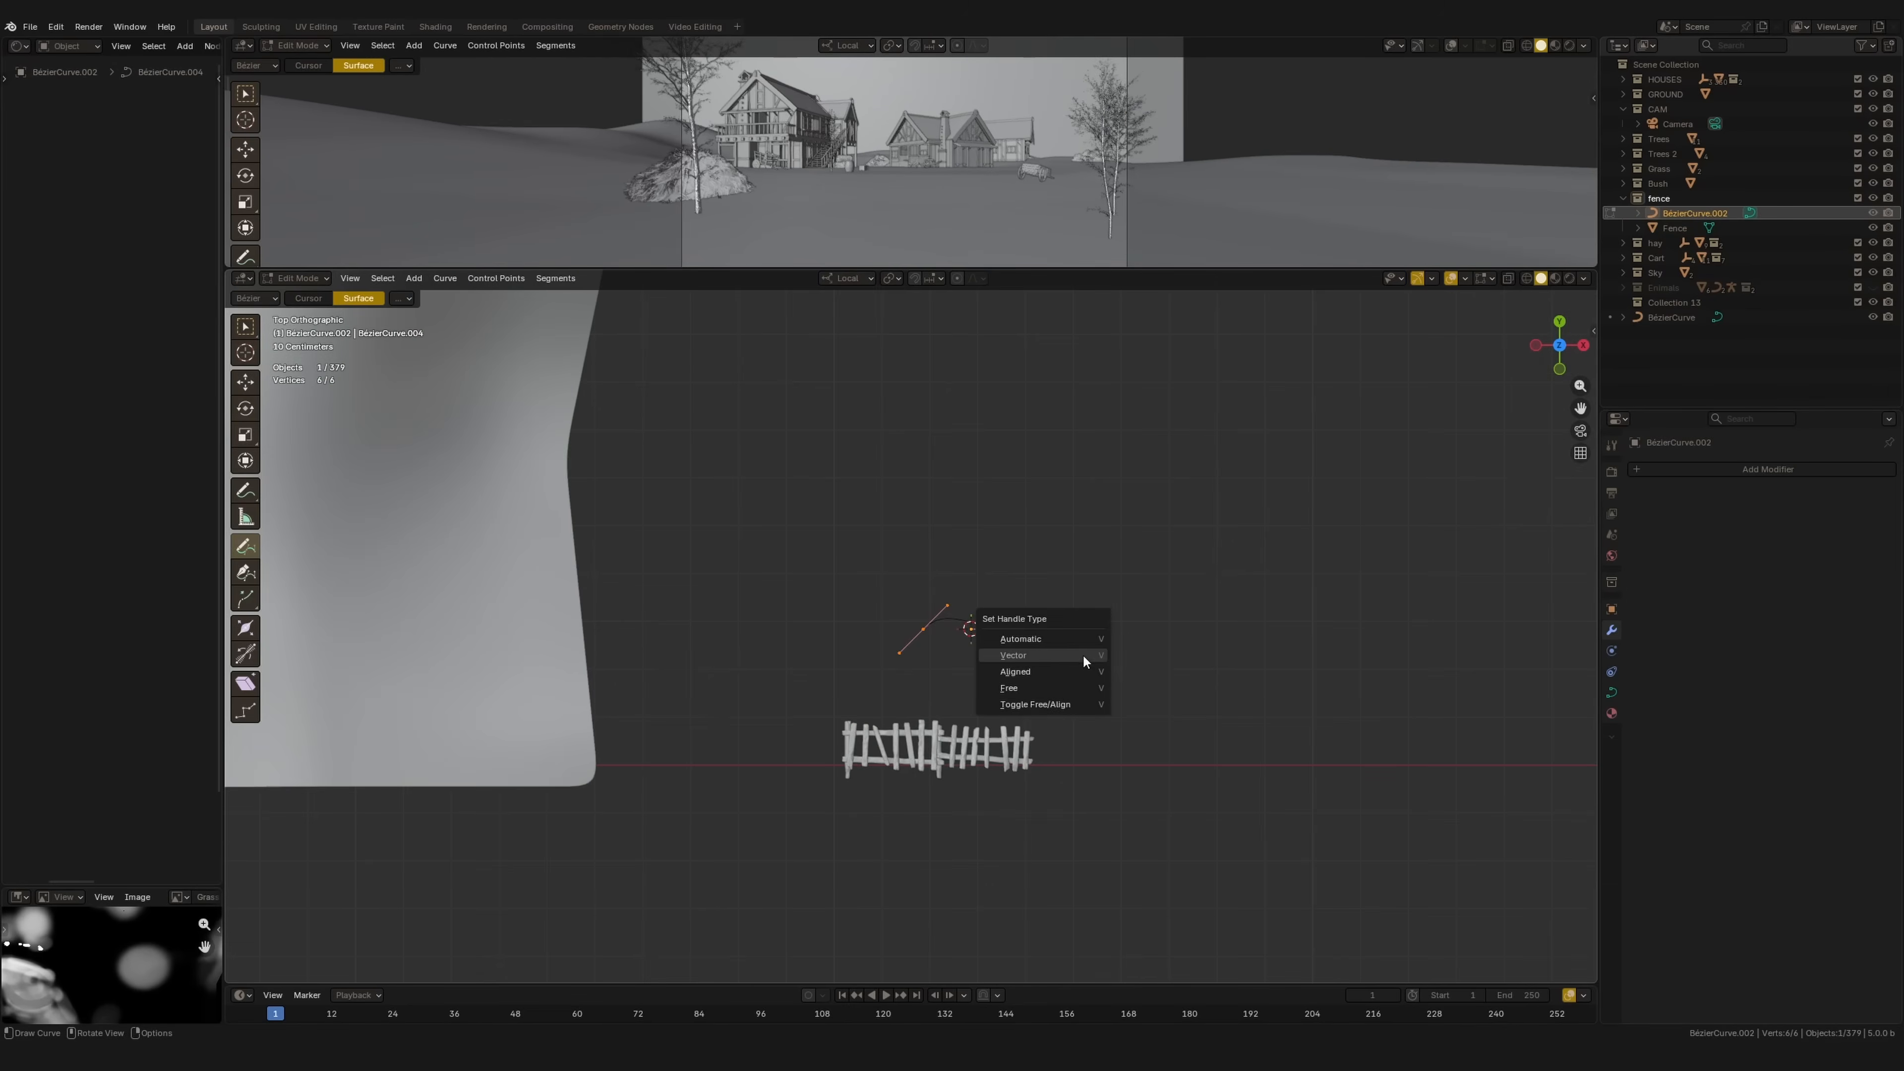
click(1084, 665)
key(Tab)
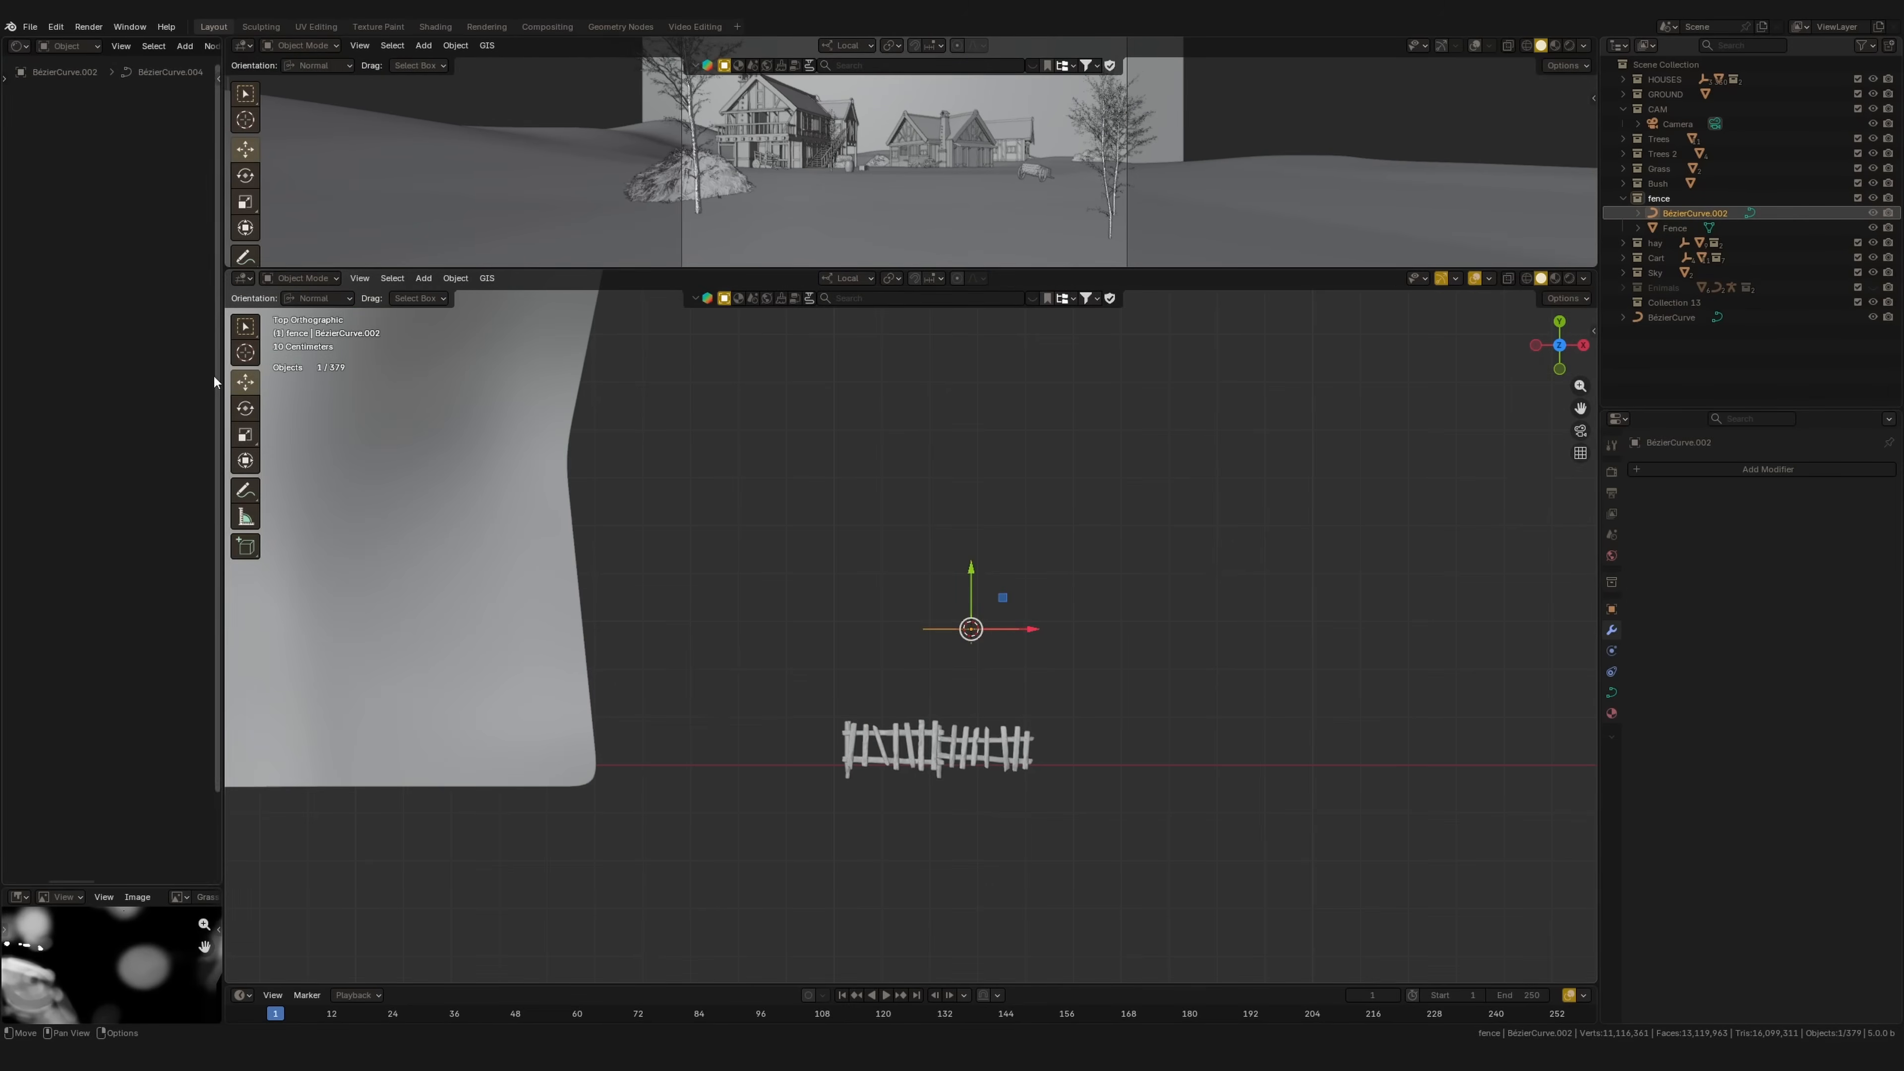
key(Tab)
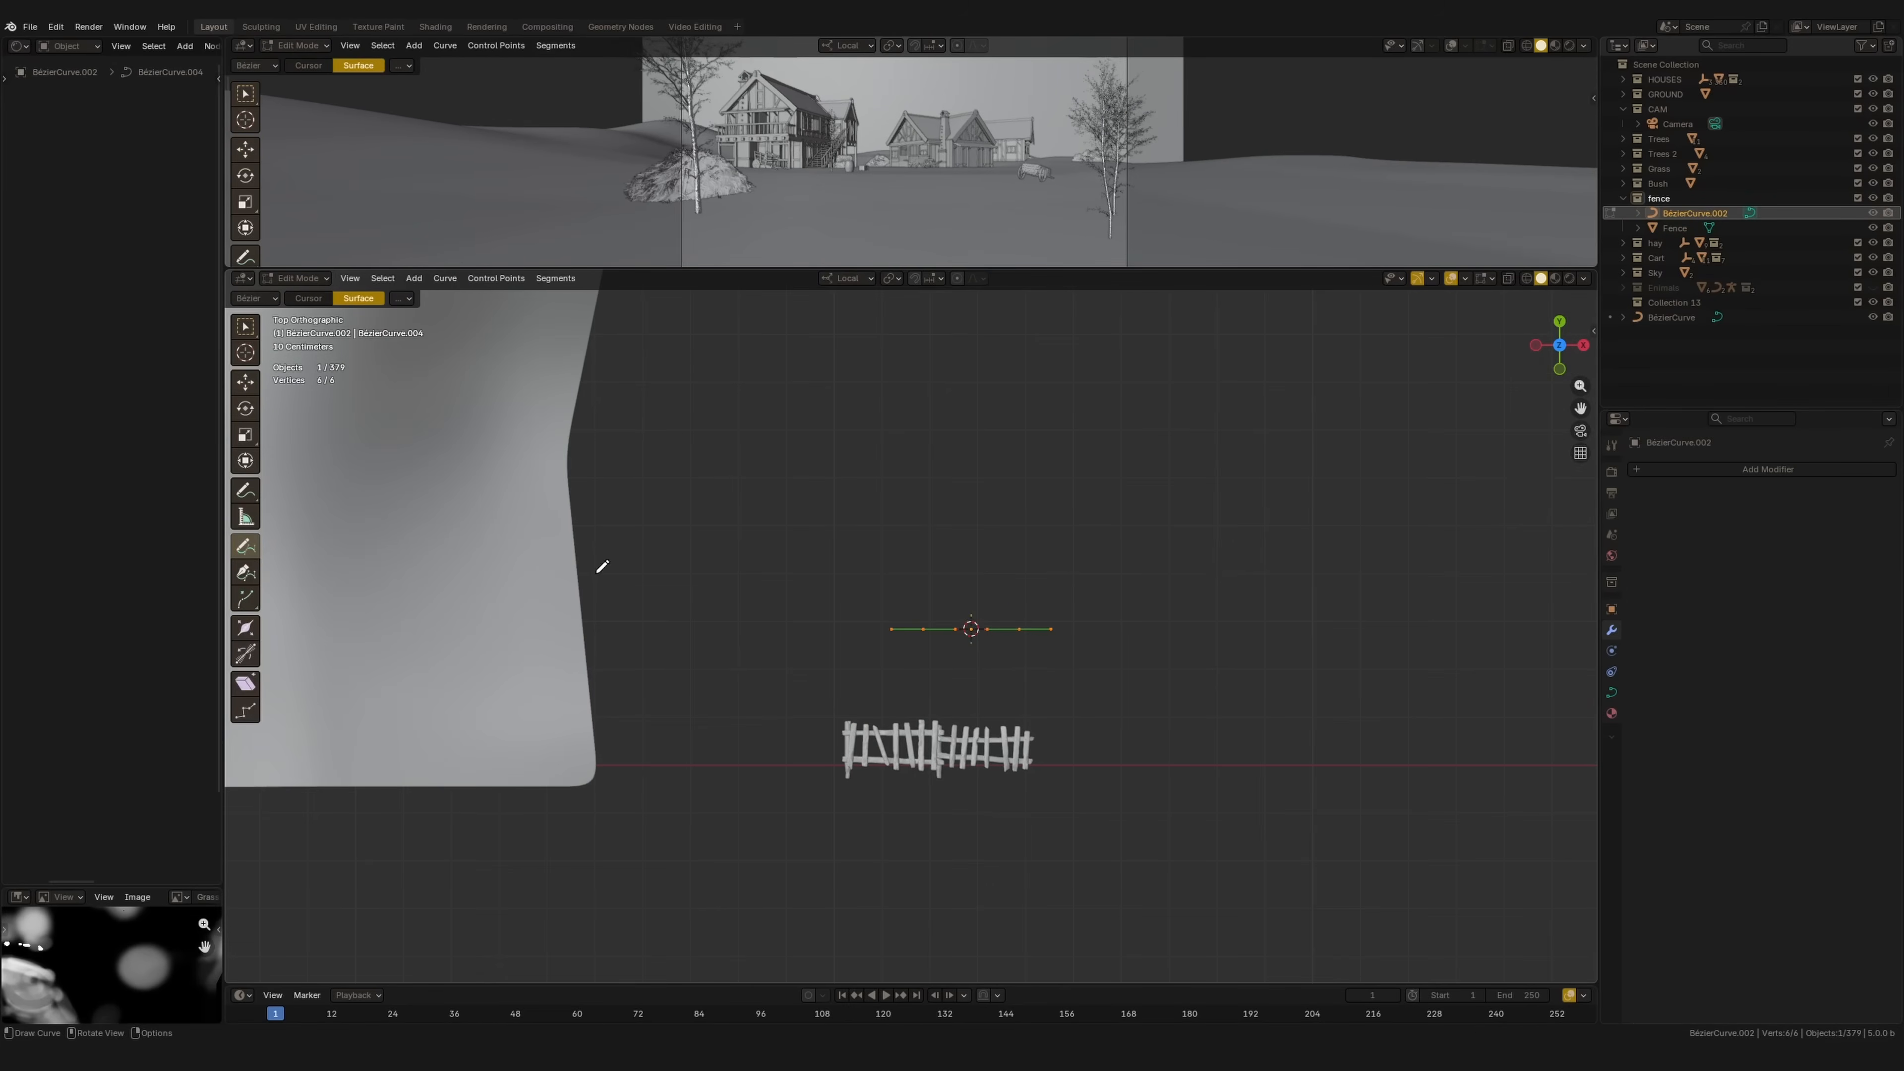
Step: Stretch the curve by moving its right end point far to the right beyond the fence
click(245, 389)
click(1021, 636)
drag(992, 629, 1525, 637)
ctrl+middle_drag(1492, 634, 1476, 754)
shift+middle_drag(1409, 660, 1257, 651)
drag(1096, 623, 1403, 631)
shift+middle_drag(1069, 674, 1097, 663)
scroll(893, 706, up, 2)
key(Tab)
Step: Give the Fence an Array modifier with Curve shape following BézierCurve.002
click(808, 707)
shift+middle_drag(839, 707, 922, 705)
click(1758, 469)
mouse_move(1750, 463)
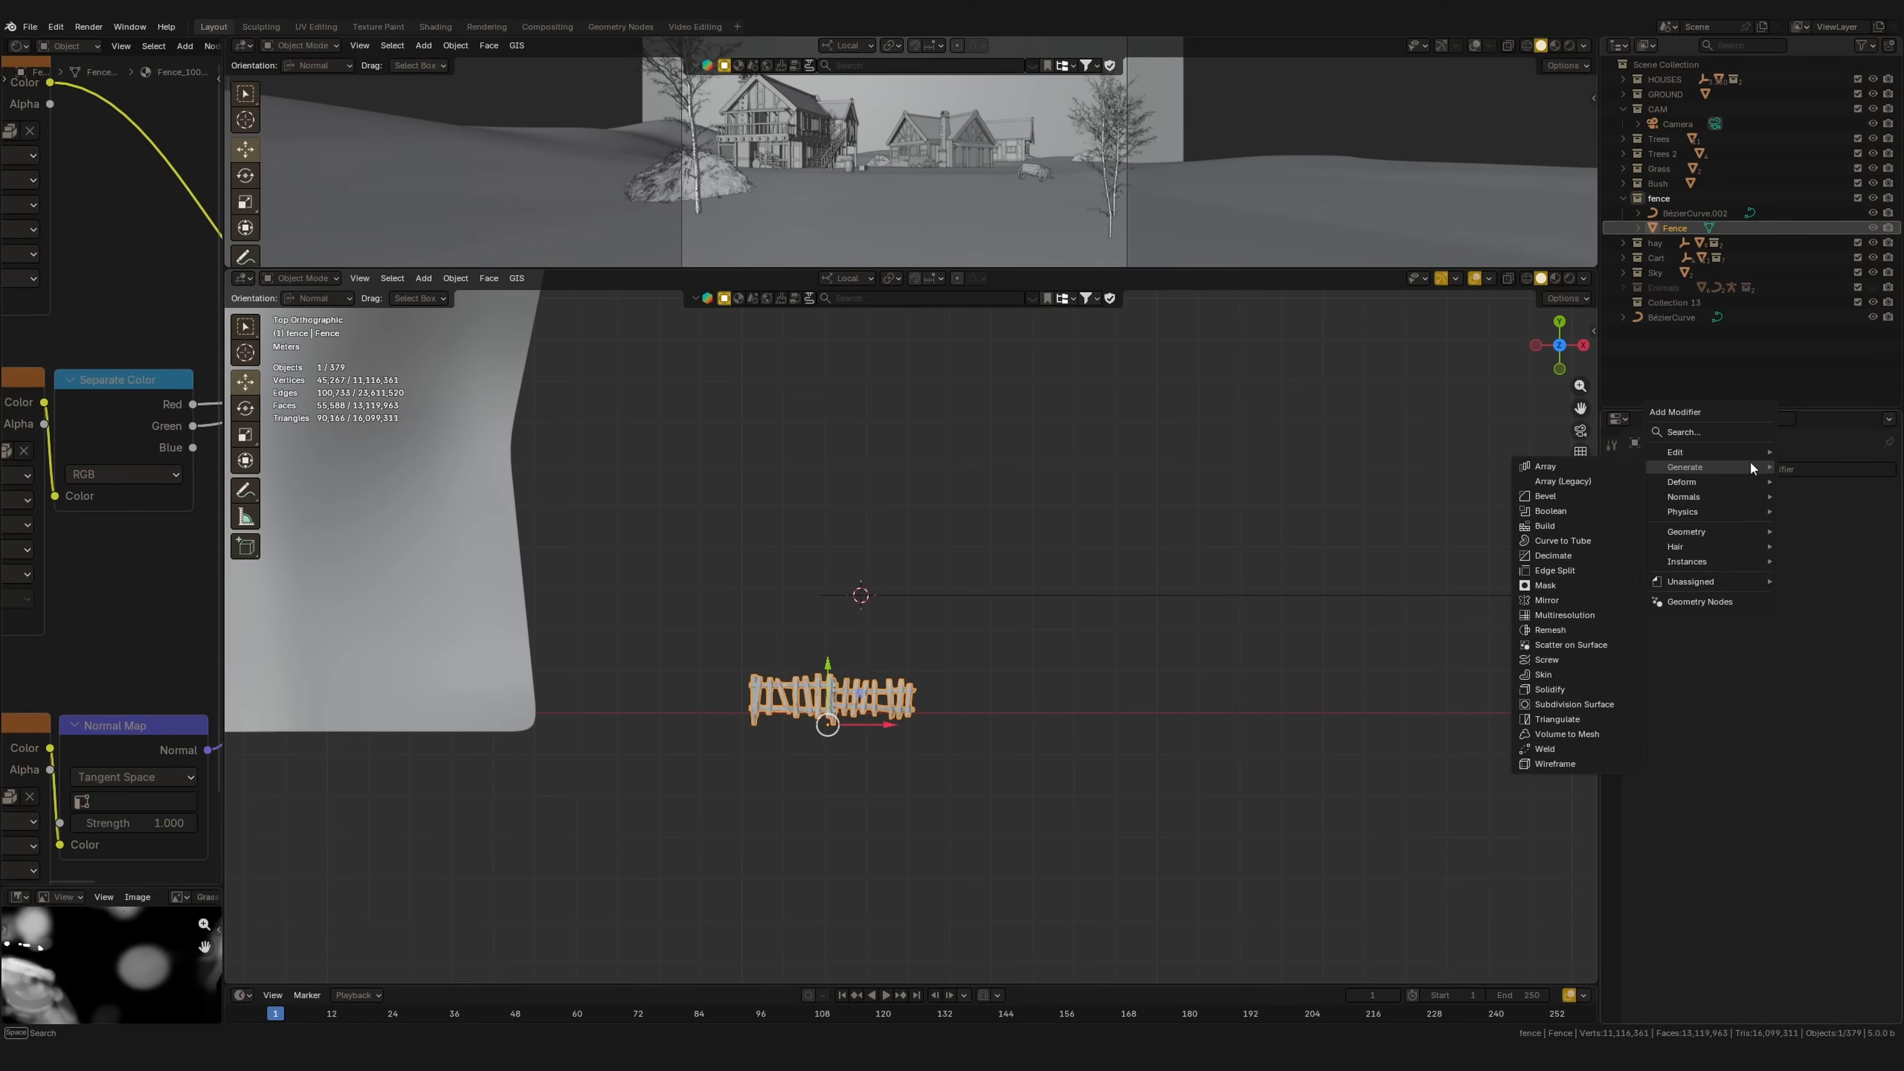
click(1552, 466)
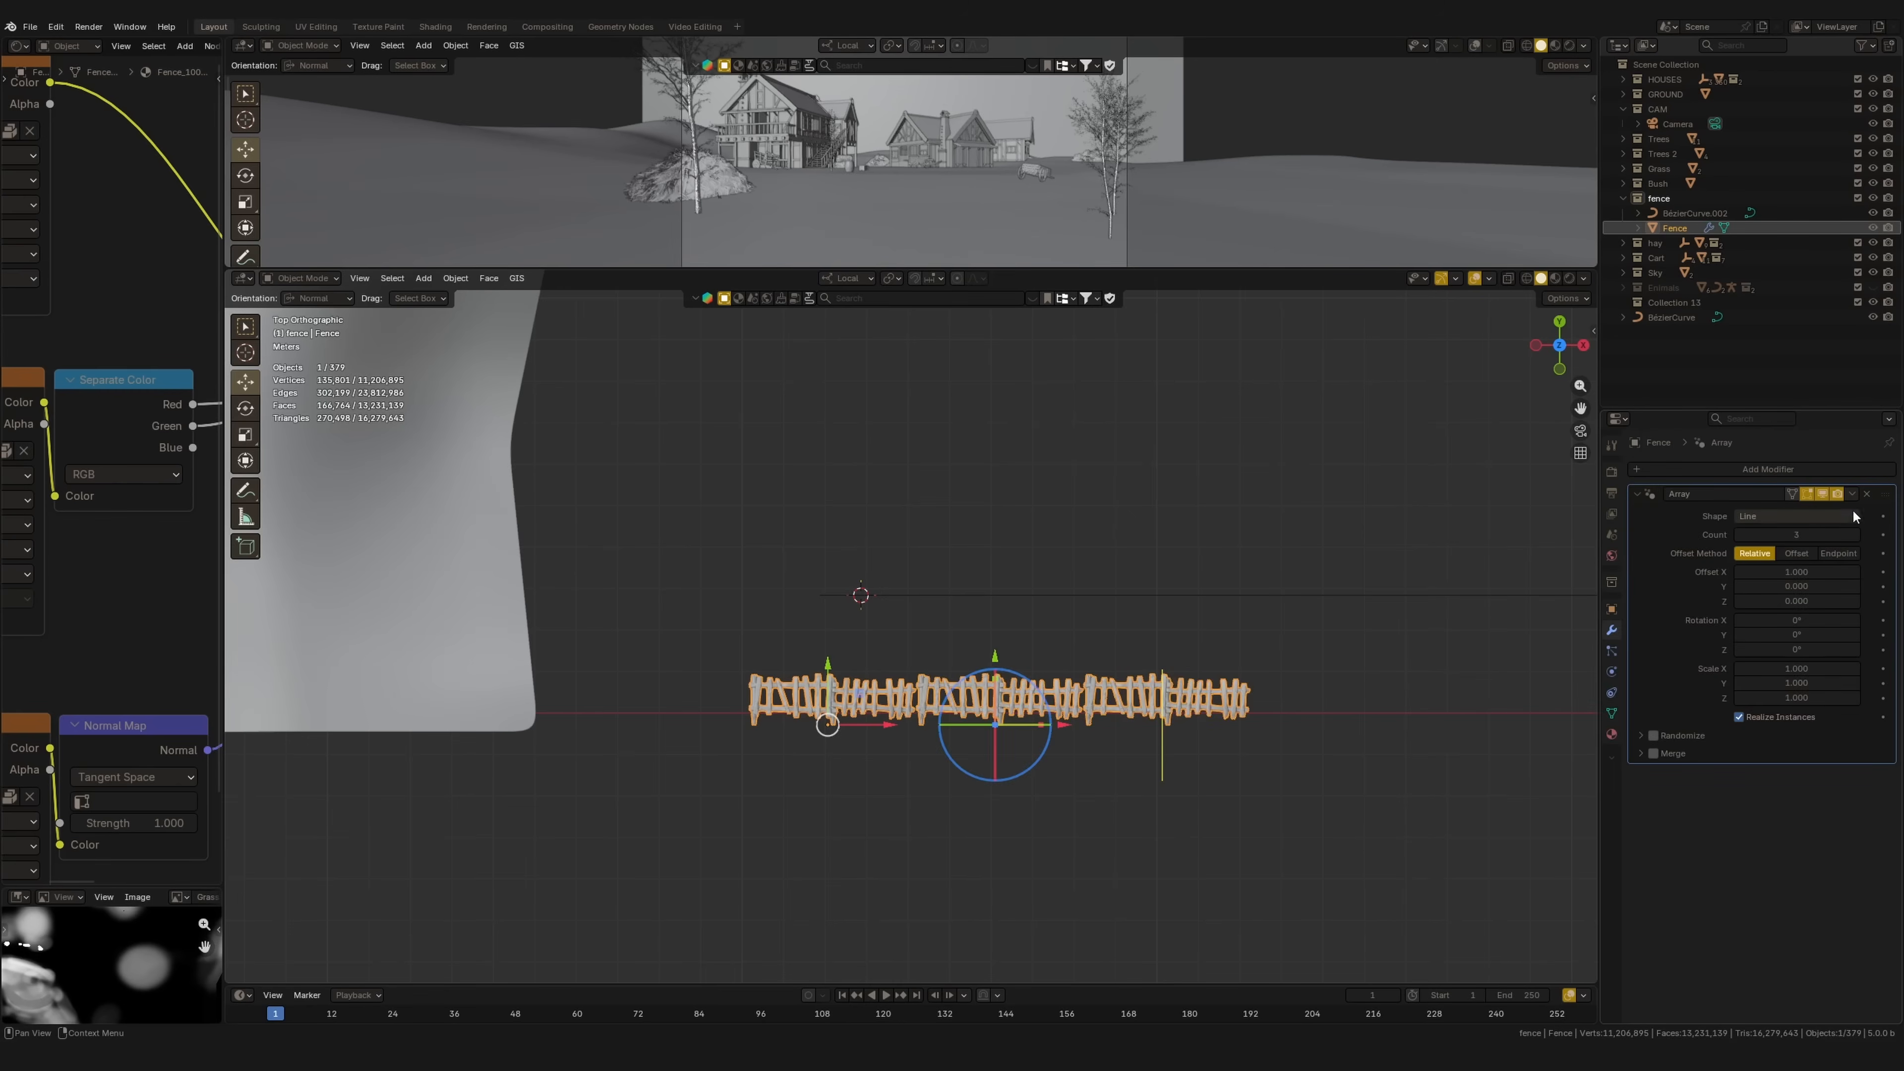
click(1829, 515)
click(1791, 561)
key(e)
click(1236, 594)
Step: Space the fence copies by Distance, reducing it to about 3.66 m to close gaps
middle_drag(1147, 671, 1087, 554)
click(1827, 534)
click(1792, 556)
drag(1788, 554, 957, 680)
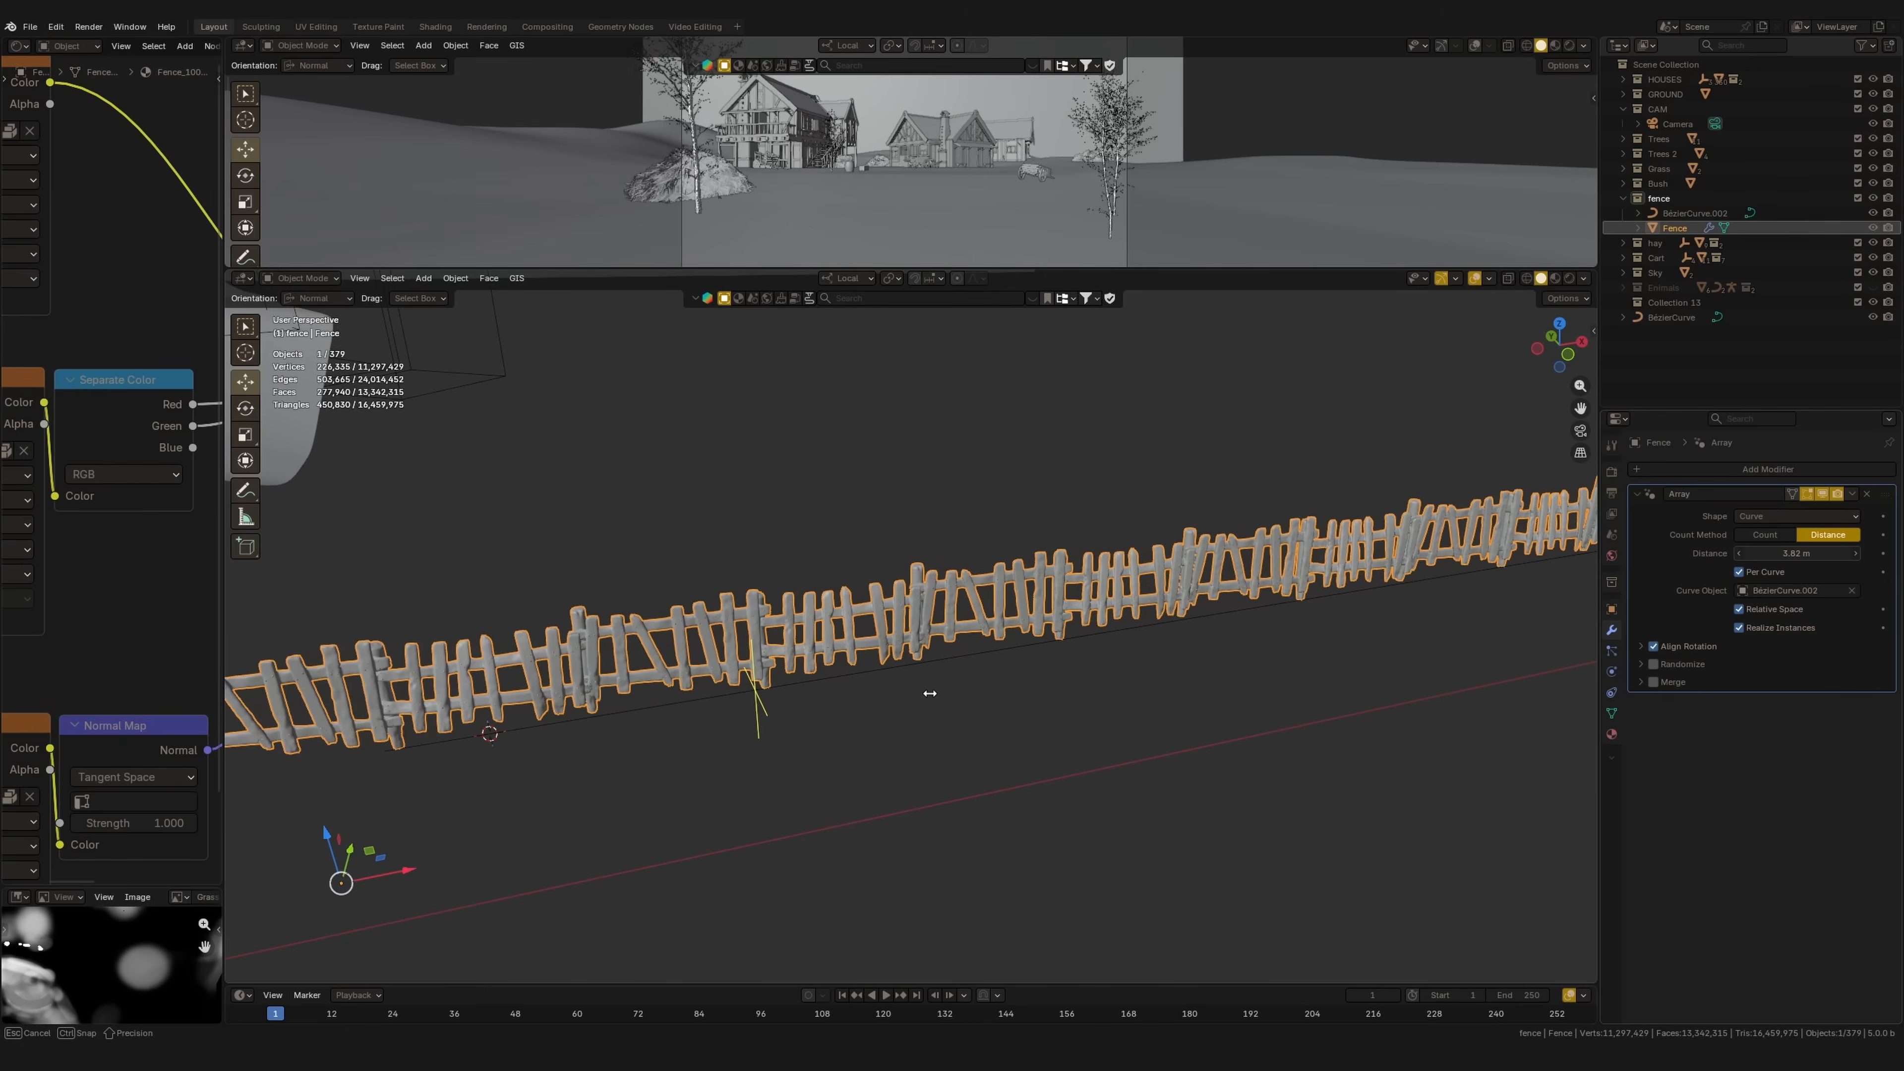
scroll(953, 681, down, 4)
Step: Inspect the fence row from top and tilted views, then select BezierCurve.002 in front view
key(grave)
click(924, 592)
middle_drag(940, 603, 1004, 730)
scroll(905, 633, up, 3)
click(1045, 642)
key(grave)
click(981, 450)
Step: In top view, select all of BezierCurve.002's control points and delete them as vertices
key(grave)
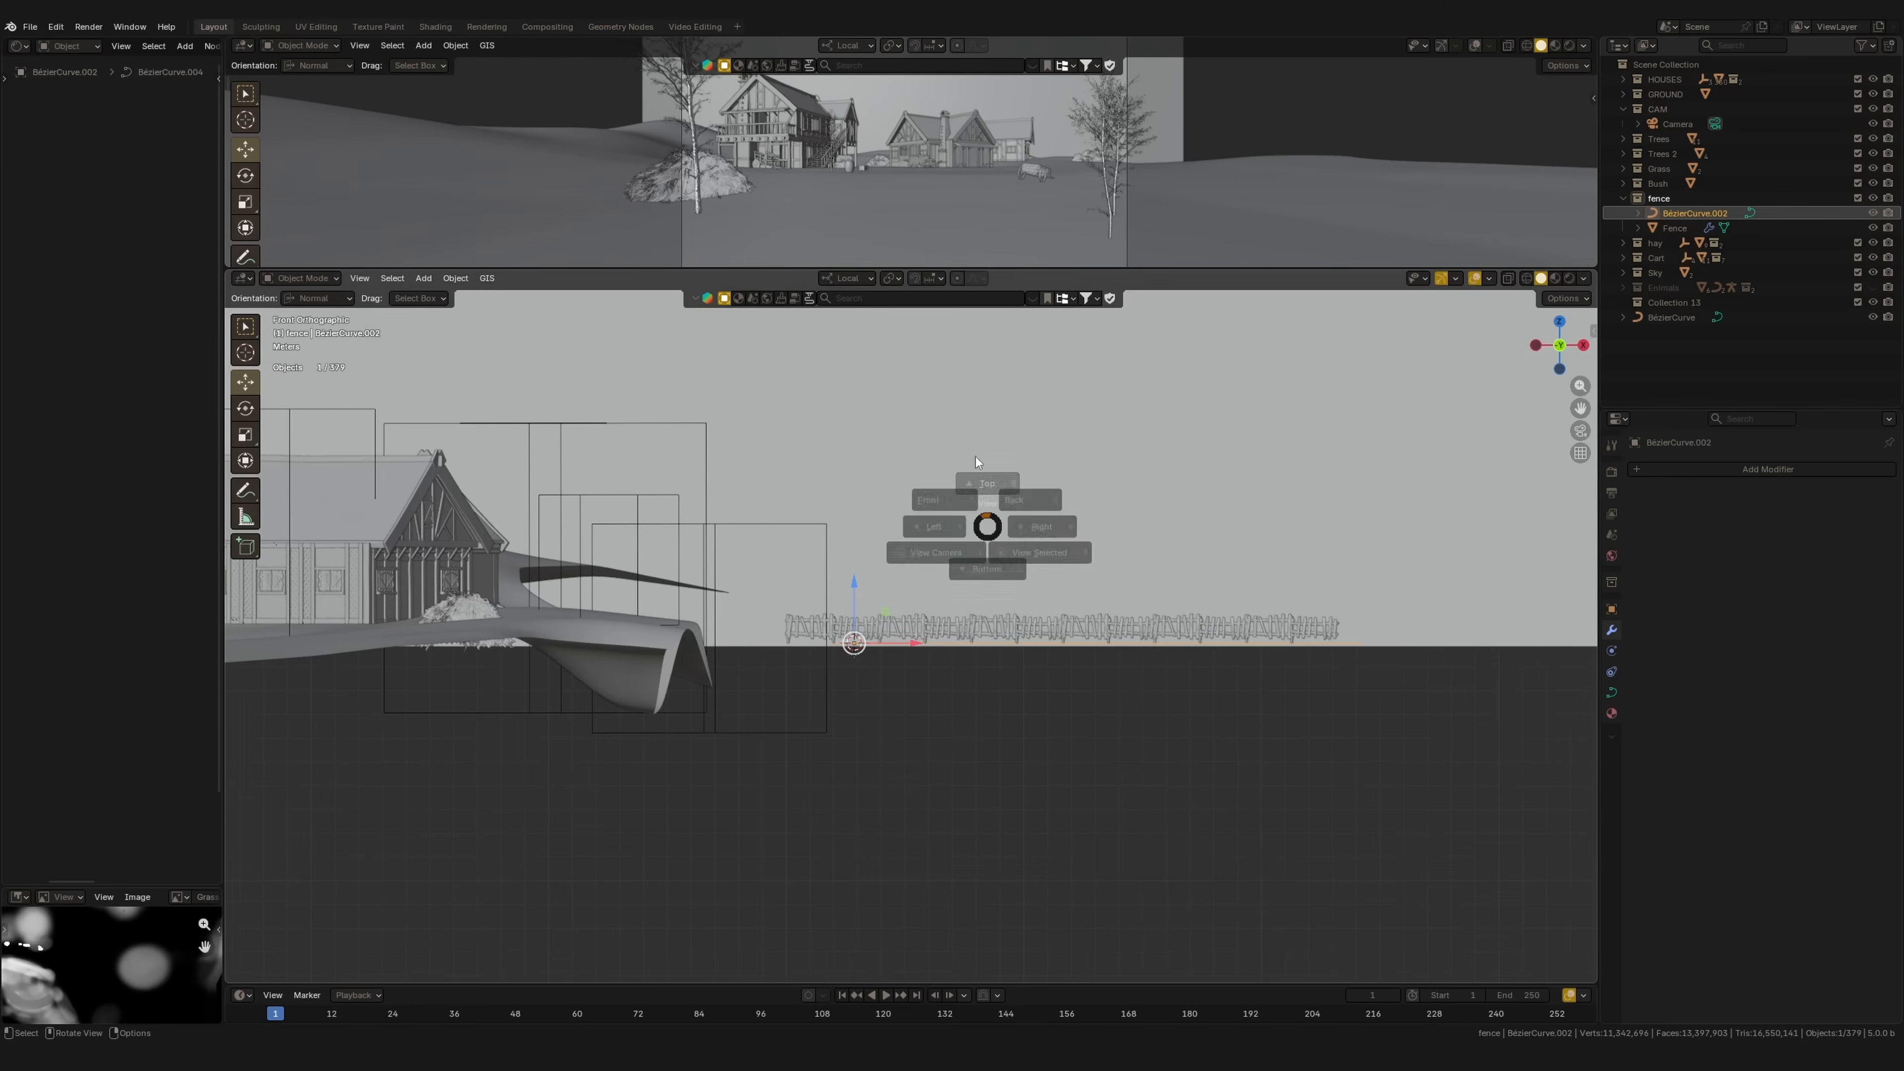
click(985, 480)
shift+middle_drag(1003, 566, 1124, 645)
ctrl+middle_drag(1125, 645, 1089, 725)
mouse_move(1079, 656)
shift+middle_down()
mouse_move(1181, 660)
mouse_move(1104, 663)
shift+middle_up()
key(Tab)
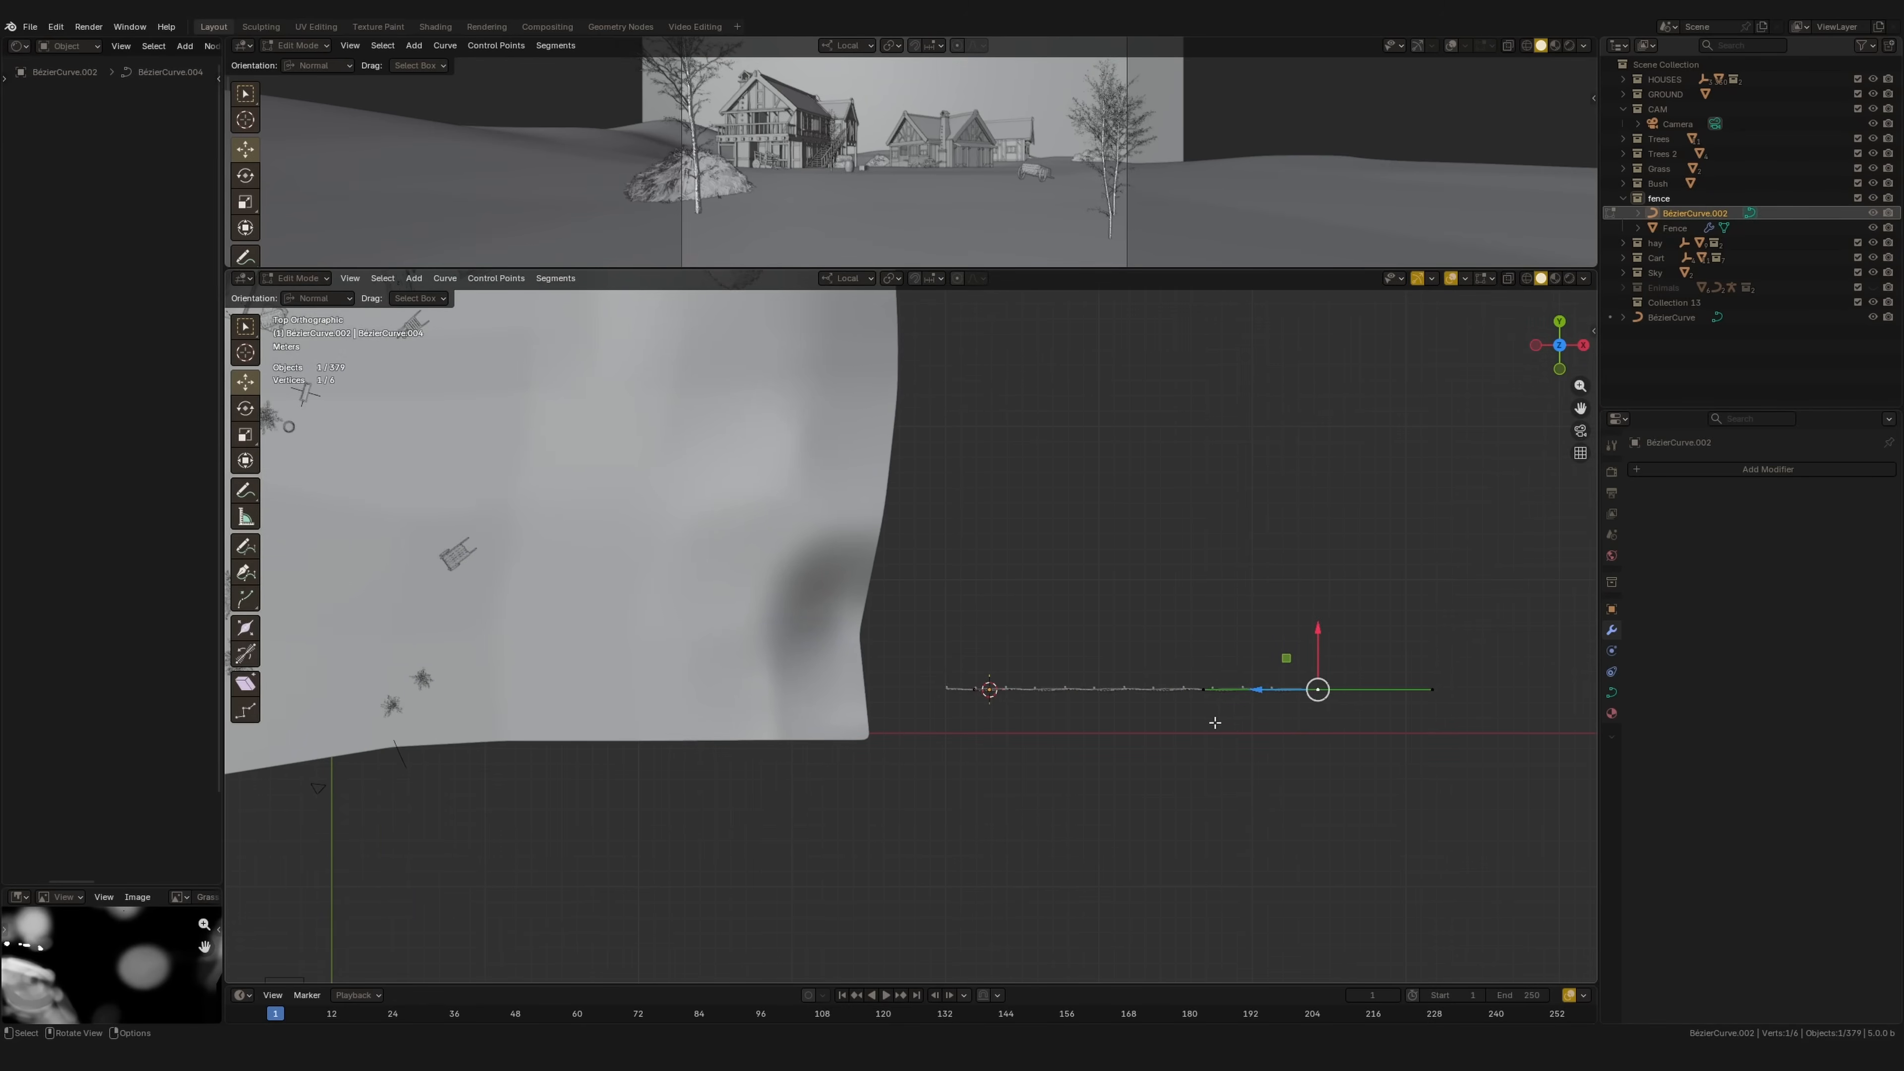
key(a)
key(x)
click(1173, 704)
shift+middle_drag(1054, 674, 1408, 639)
shift+middle_drag(1057, 589, 1194, 739)
shift+middle_drag(704, 662, 746, 647)
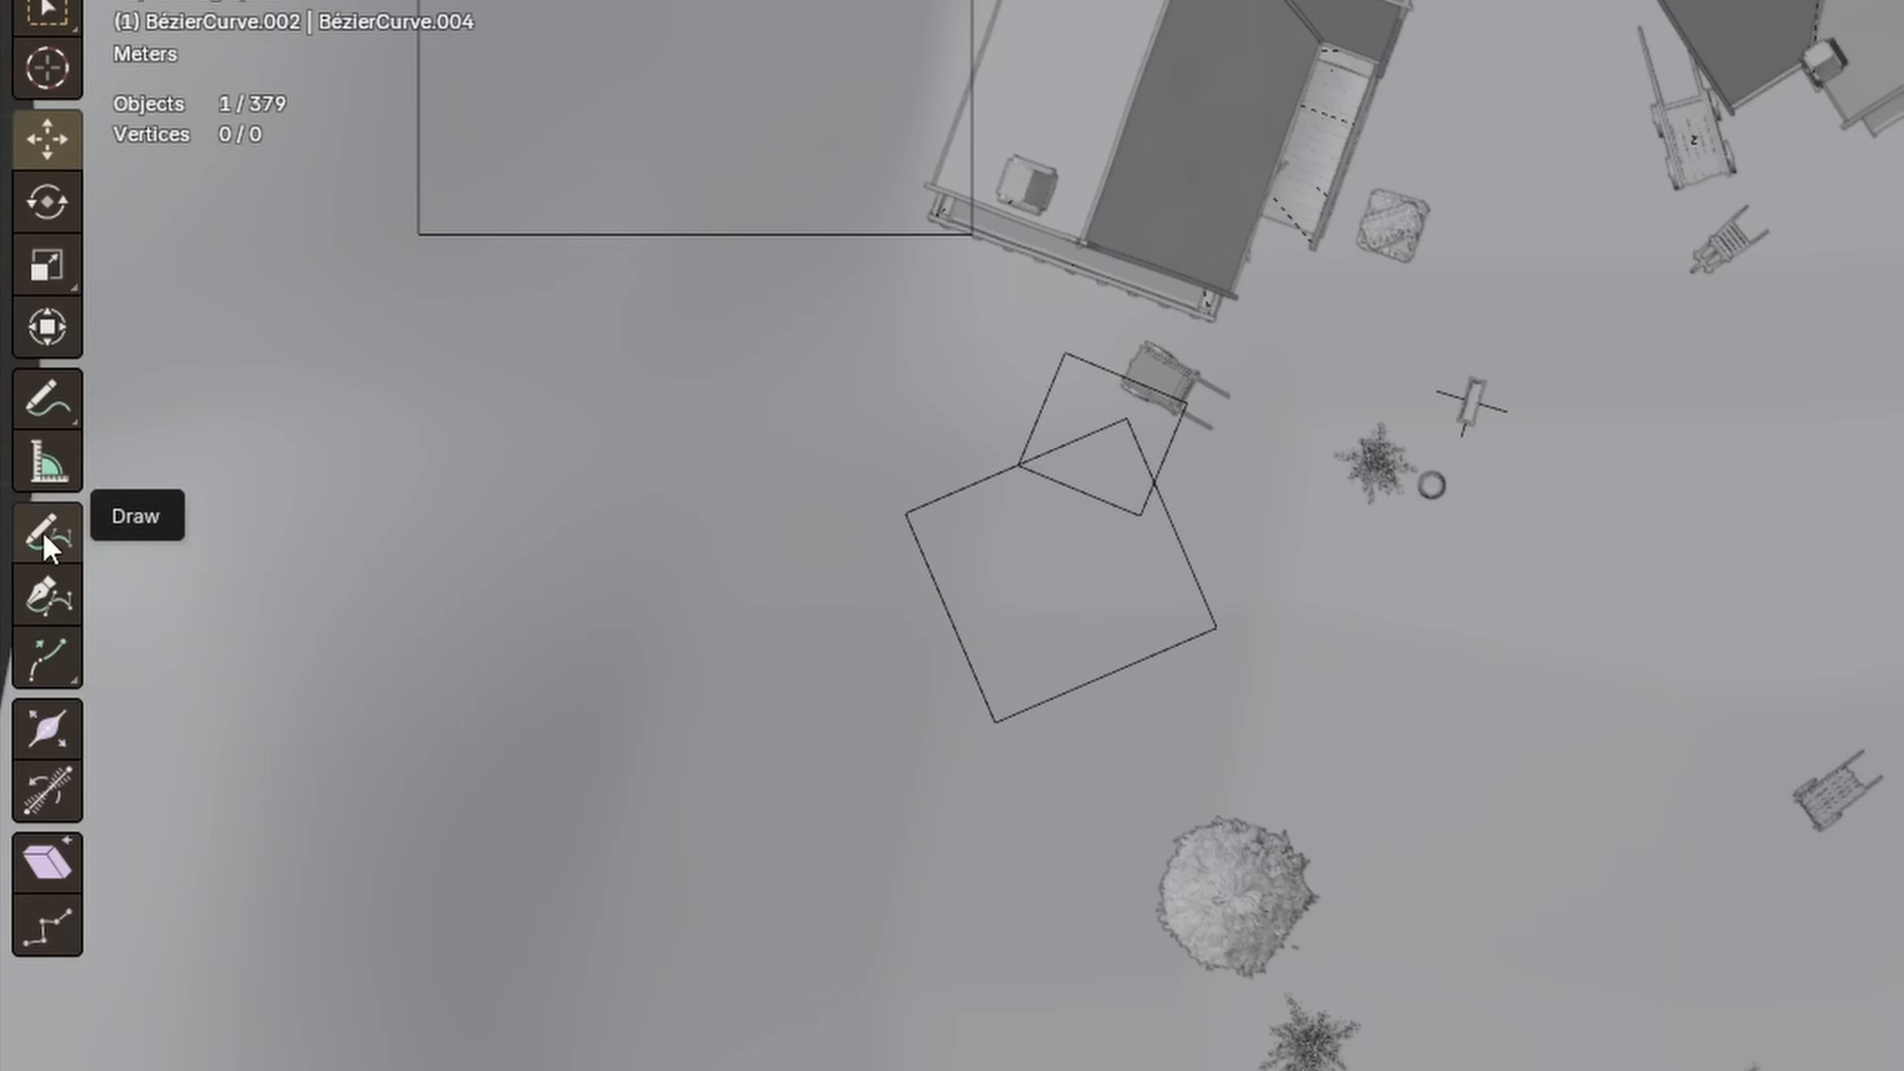
Step: Switch to the curve Draw tool with depth projected onto the ground Surface
click(245, 546)
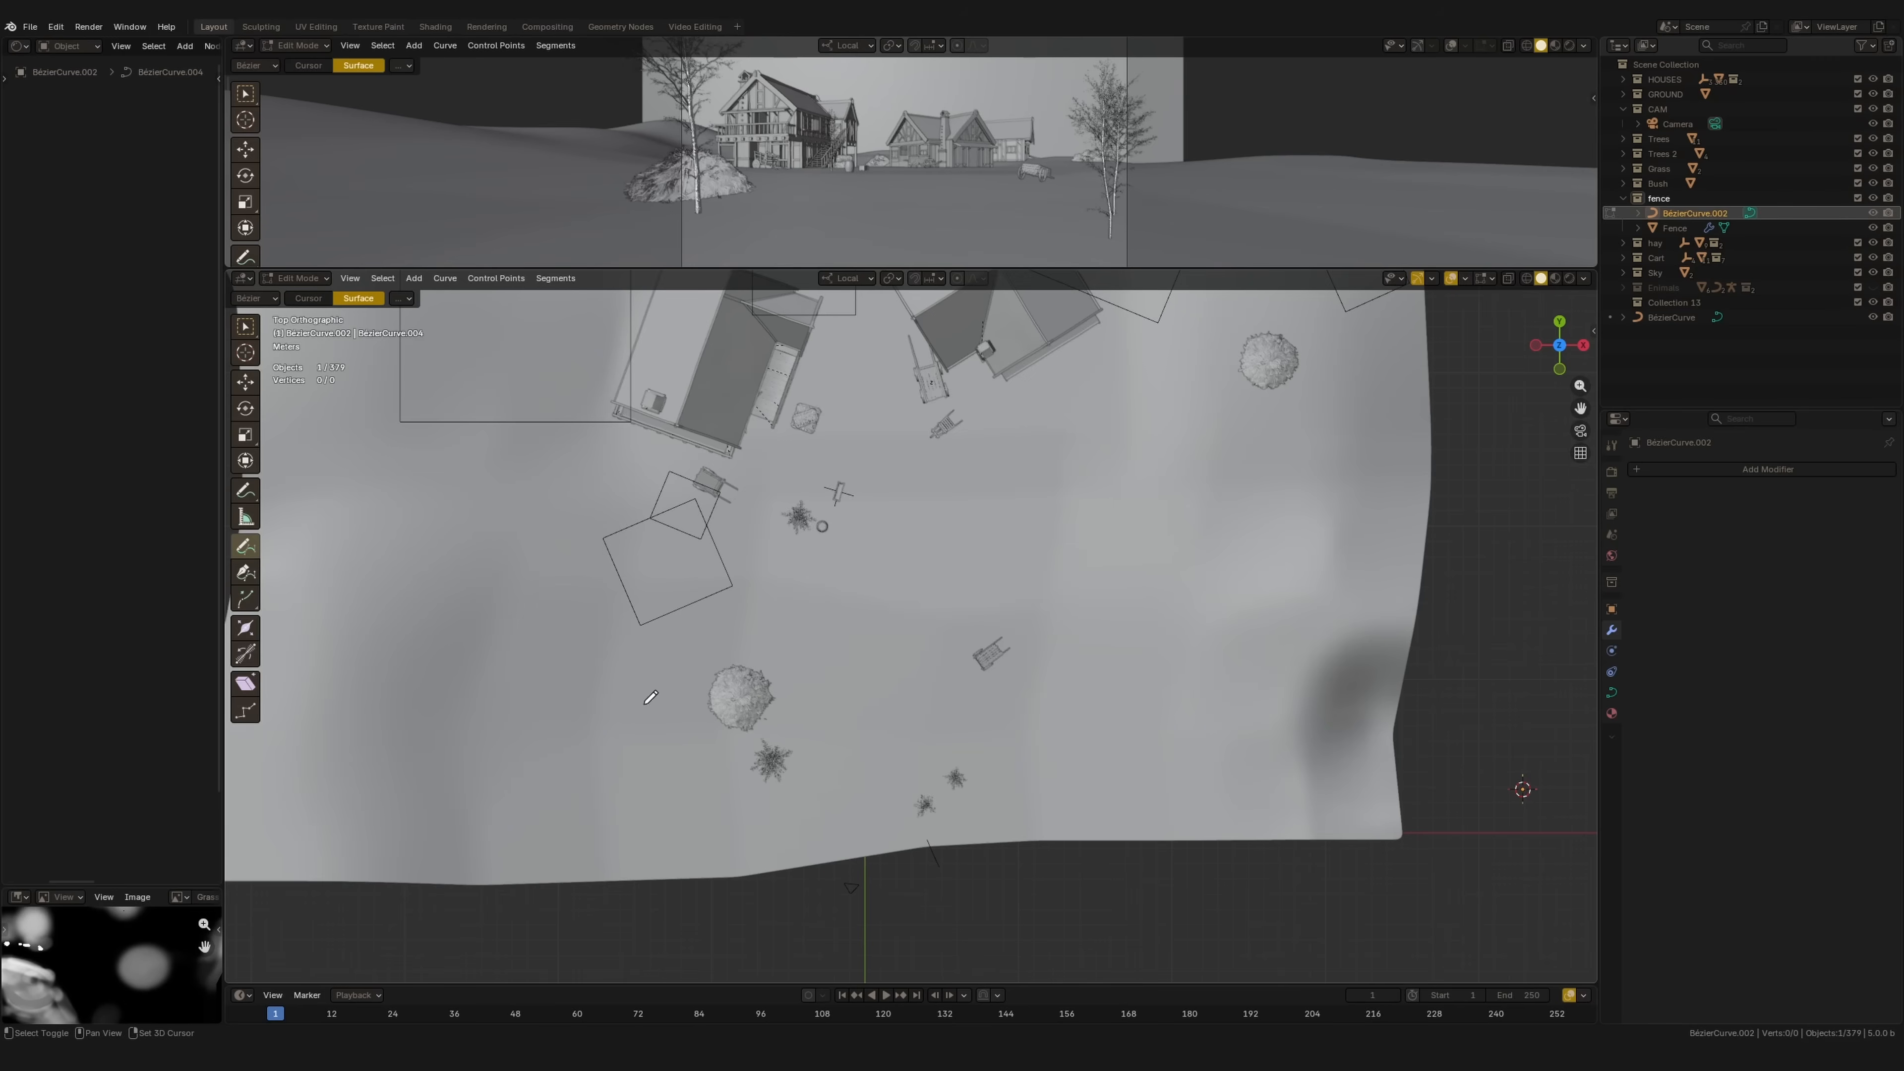
shift+middle_drag(645, 704, 638, 652)
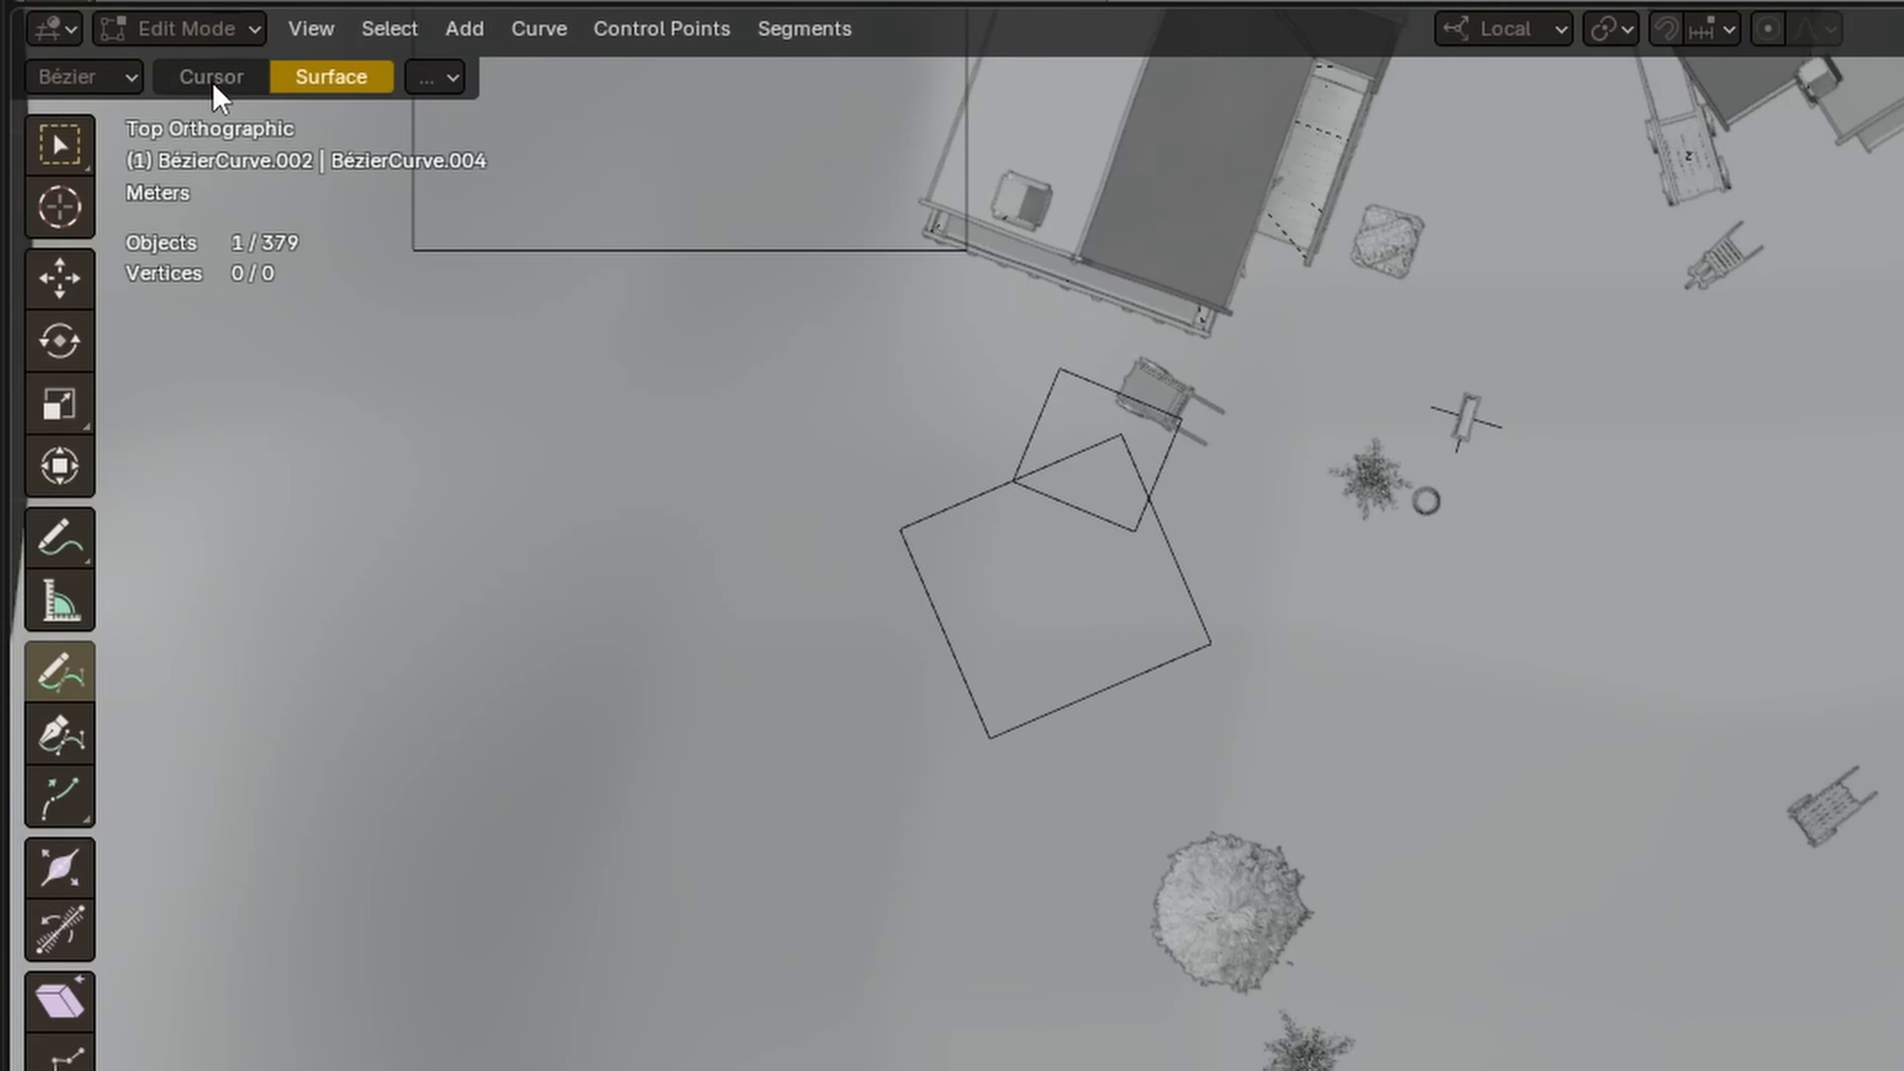
click(224, 84)
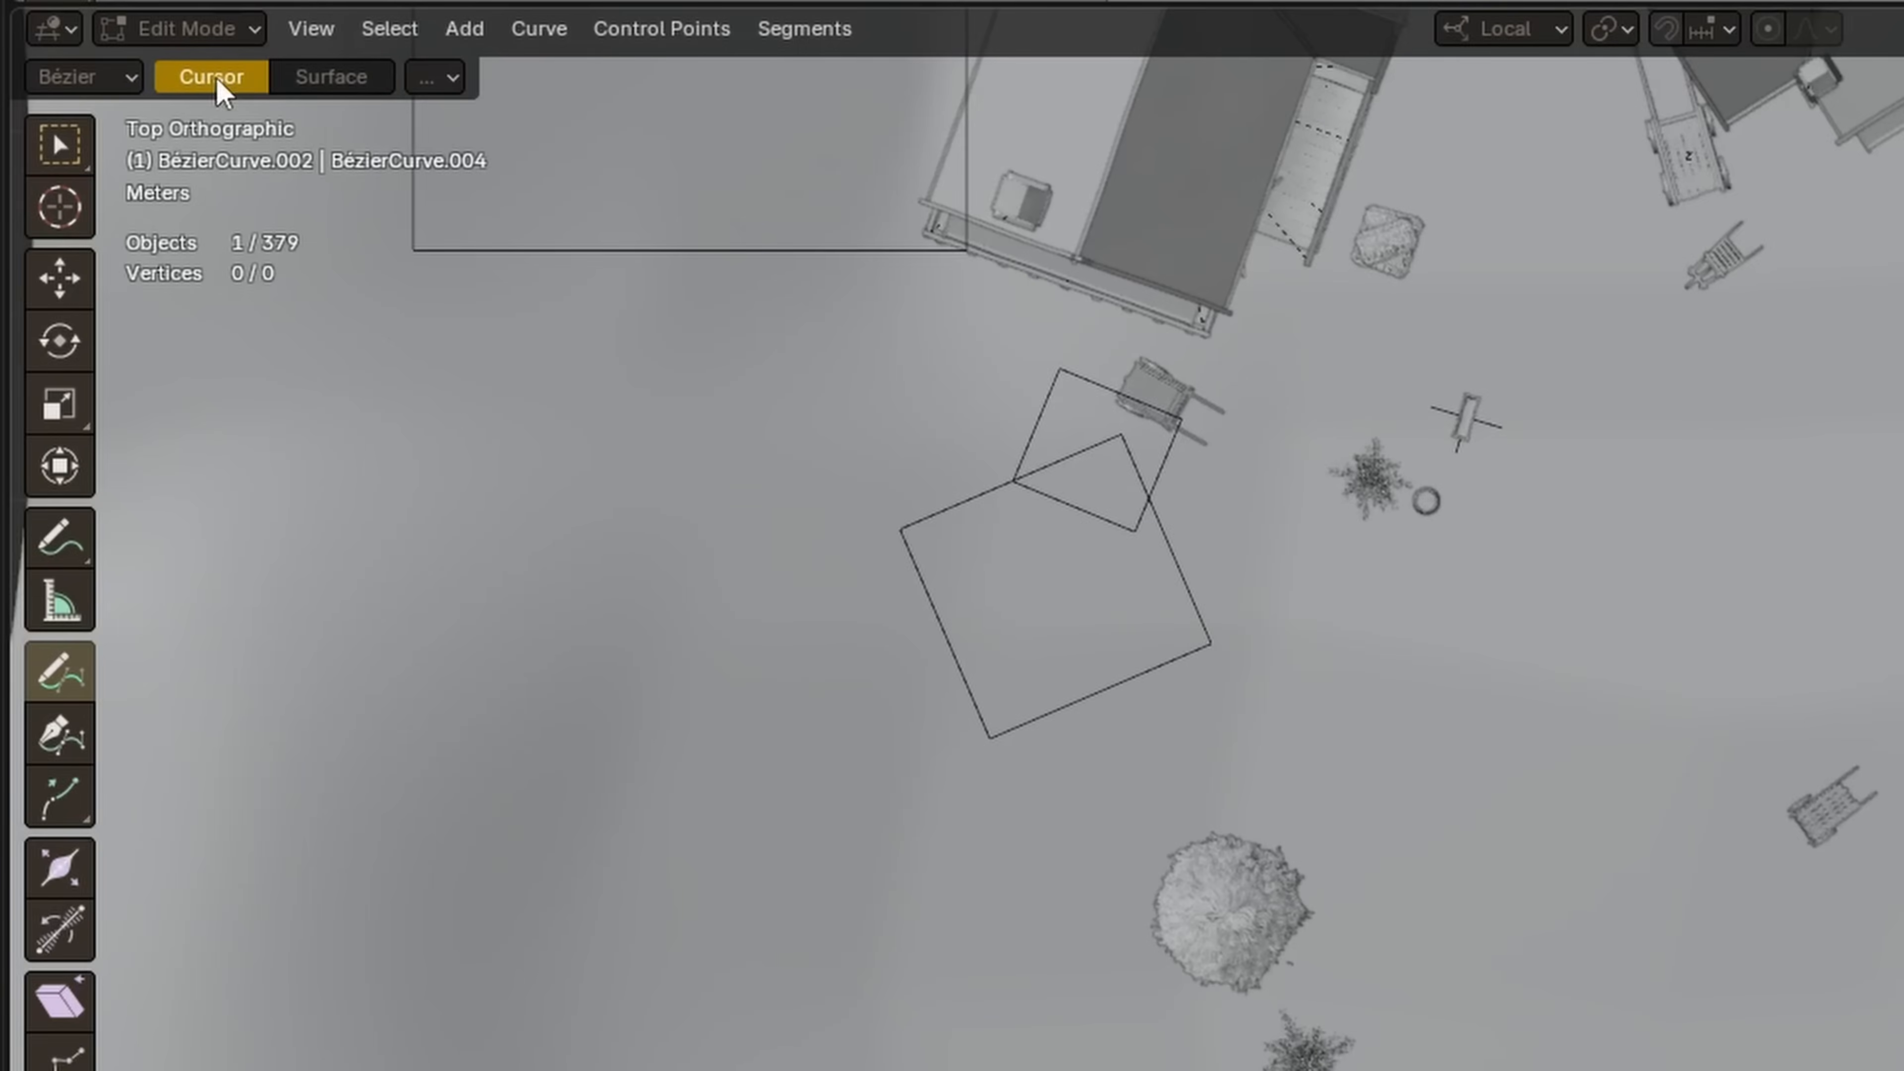
click(332, 80)
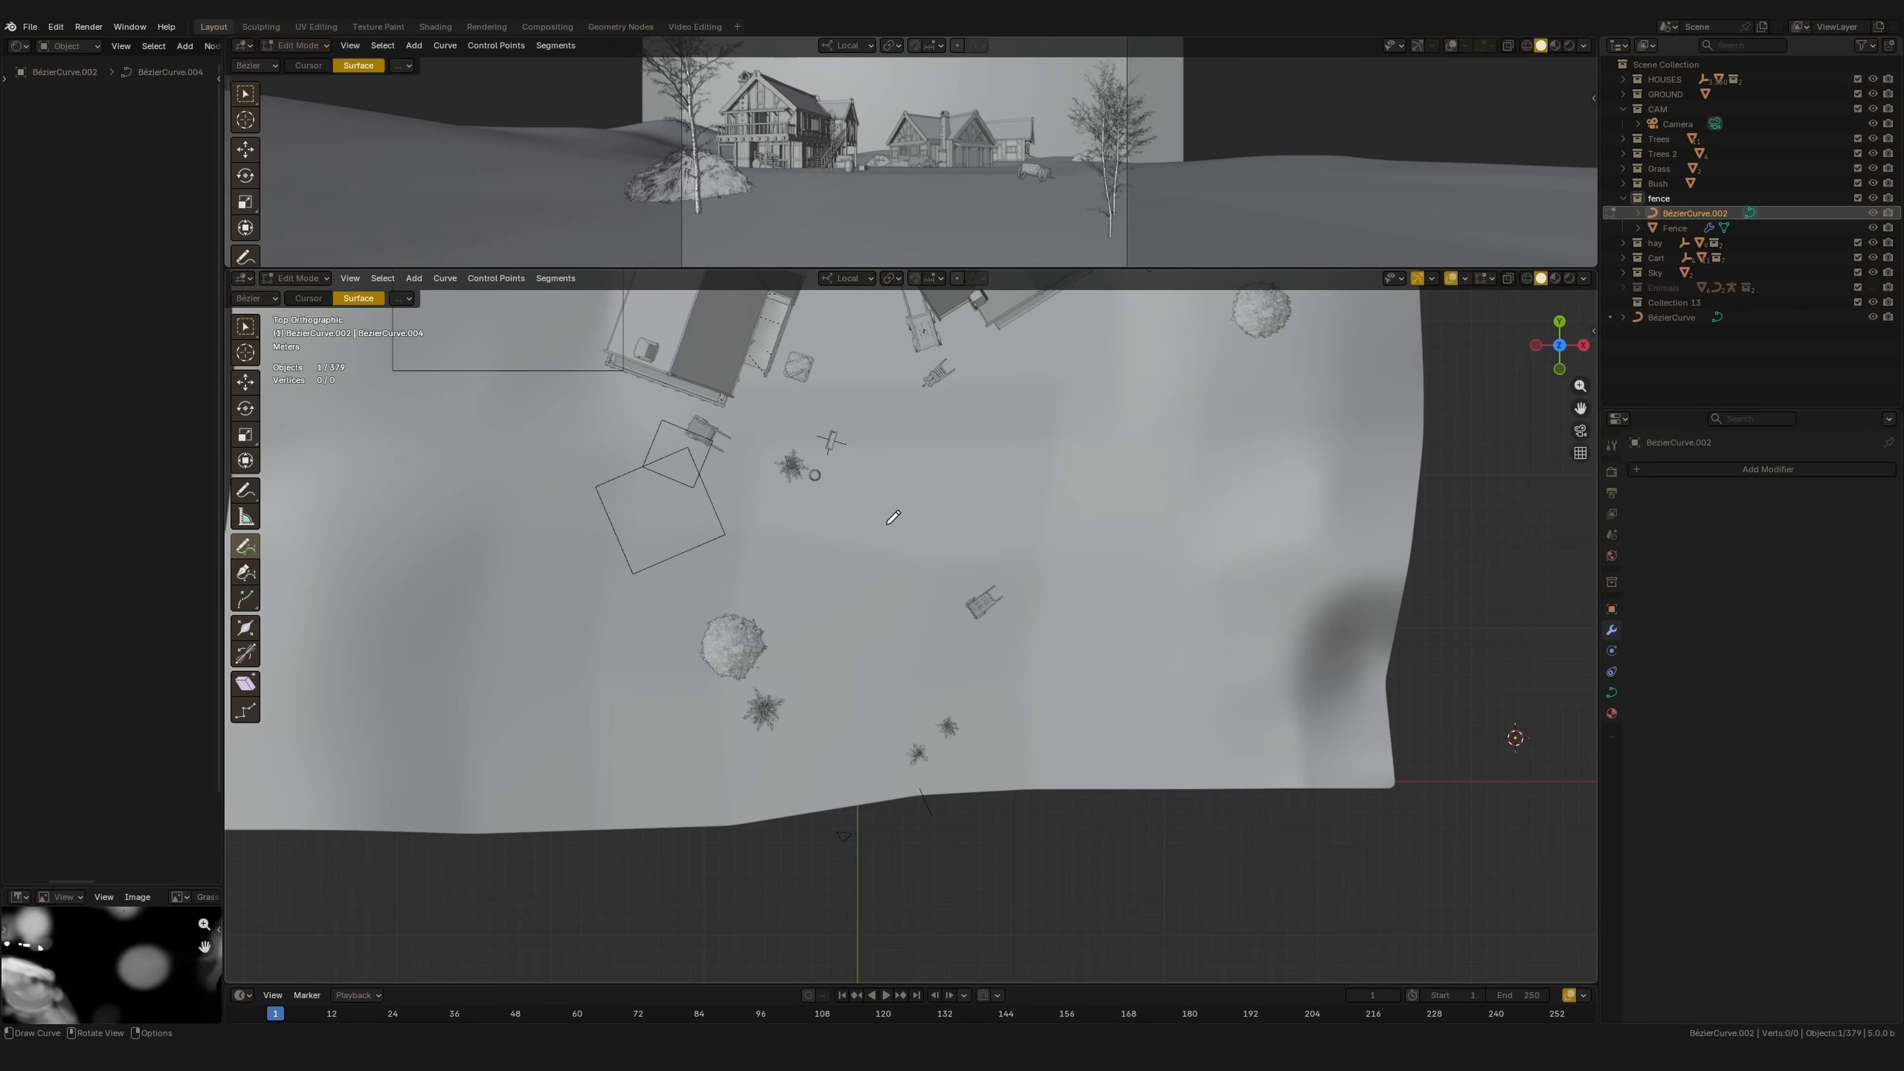
shift+middle_drag(932, 619, 1008, 639)
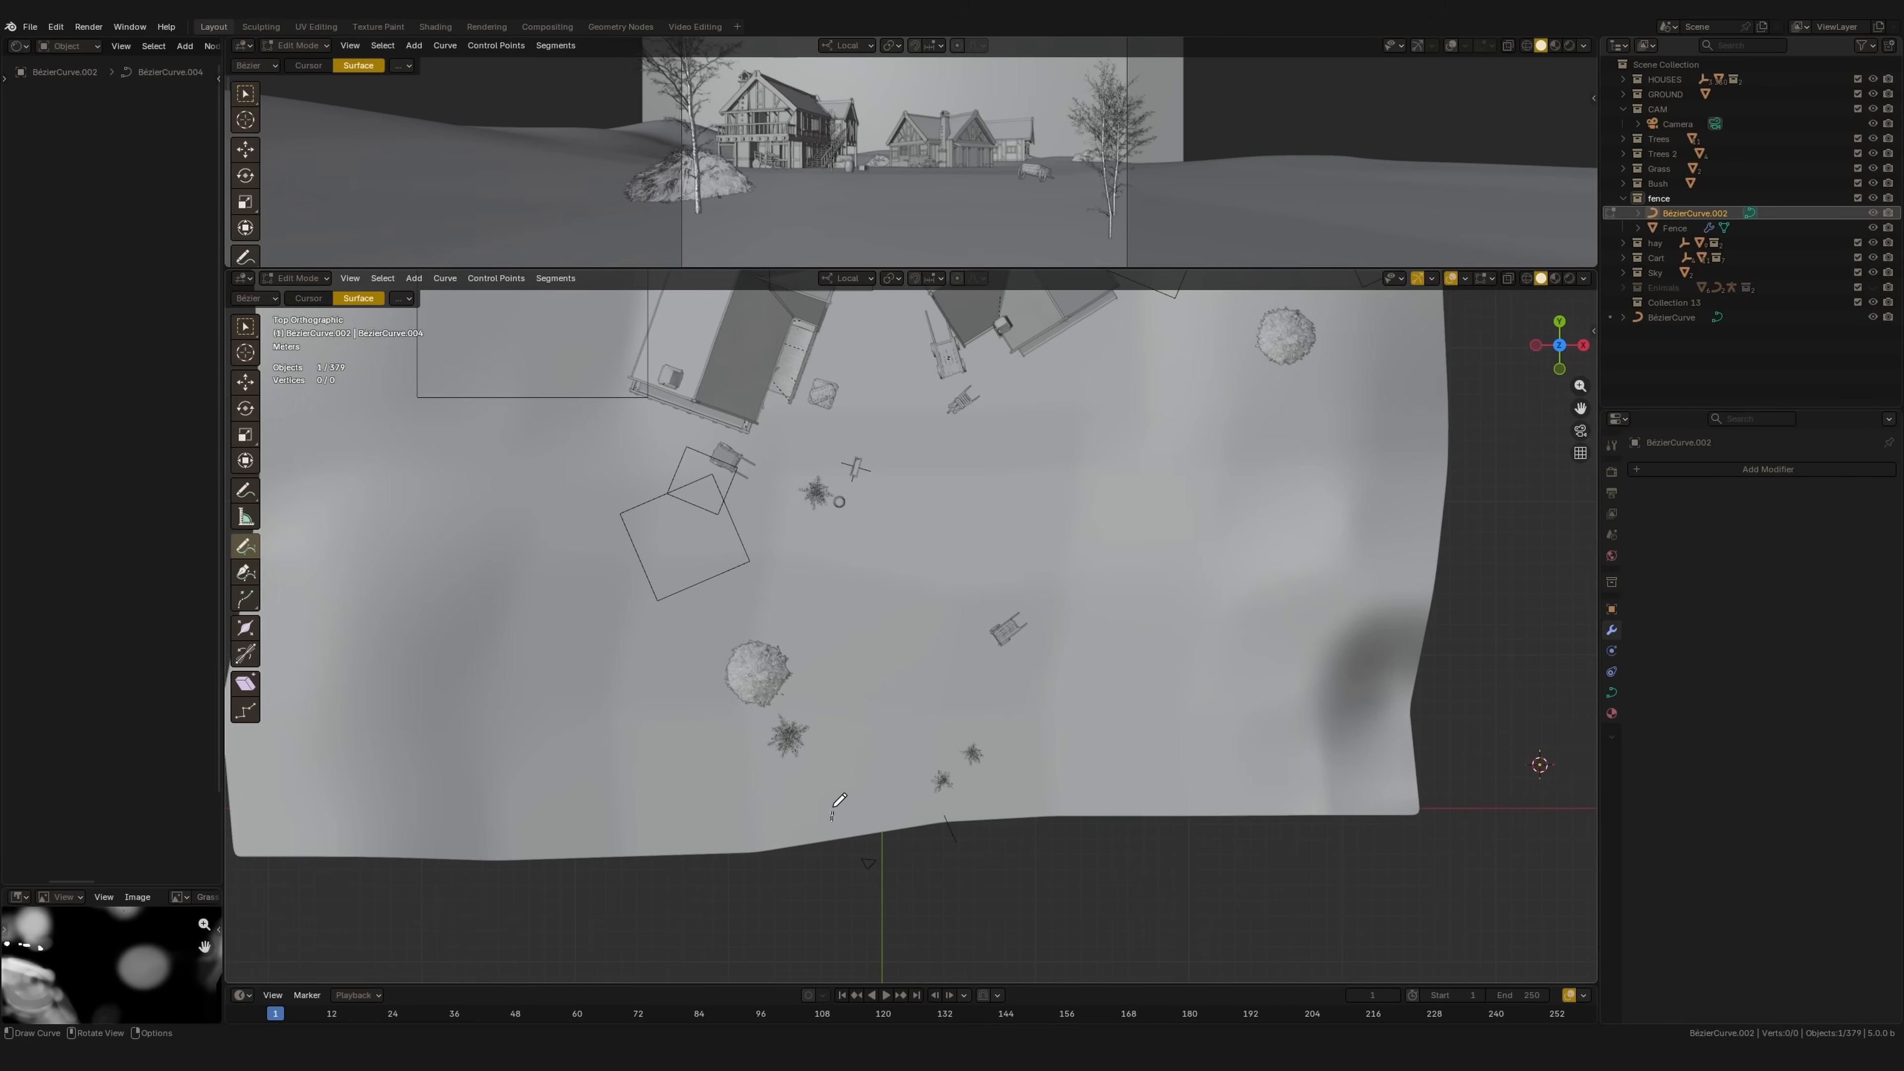
Step: Draw two fence paths across the ground in top view and check them in perspective
drag(907, 412, 909, 410)
middle_drag(909, 420, 899, 698)
key(KP_7)
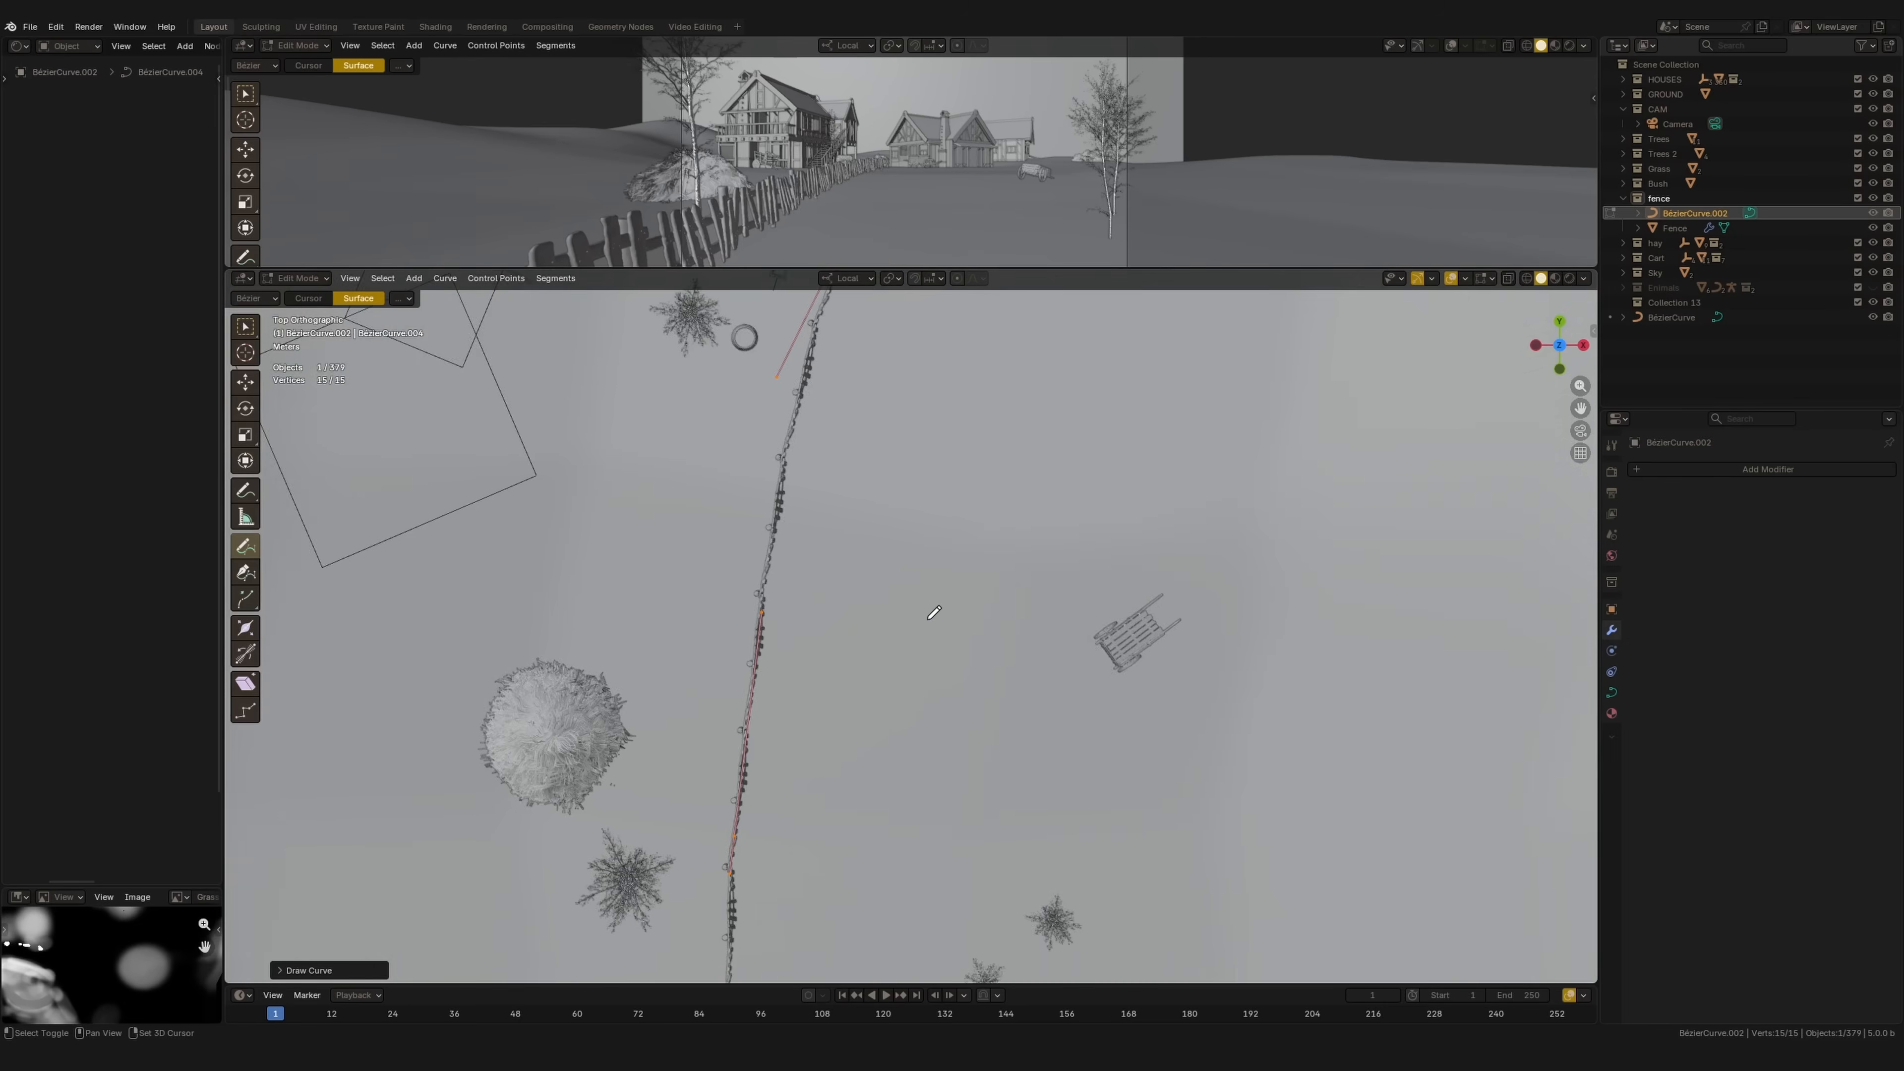
shift+middle_drag(947, 609, 788, 627)
scroll(854, 646, down, 3)
shift+middle_drag(972, 760, 950, 754)
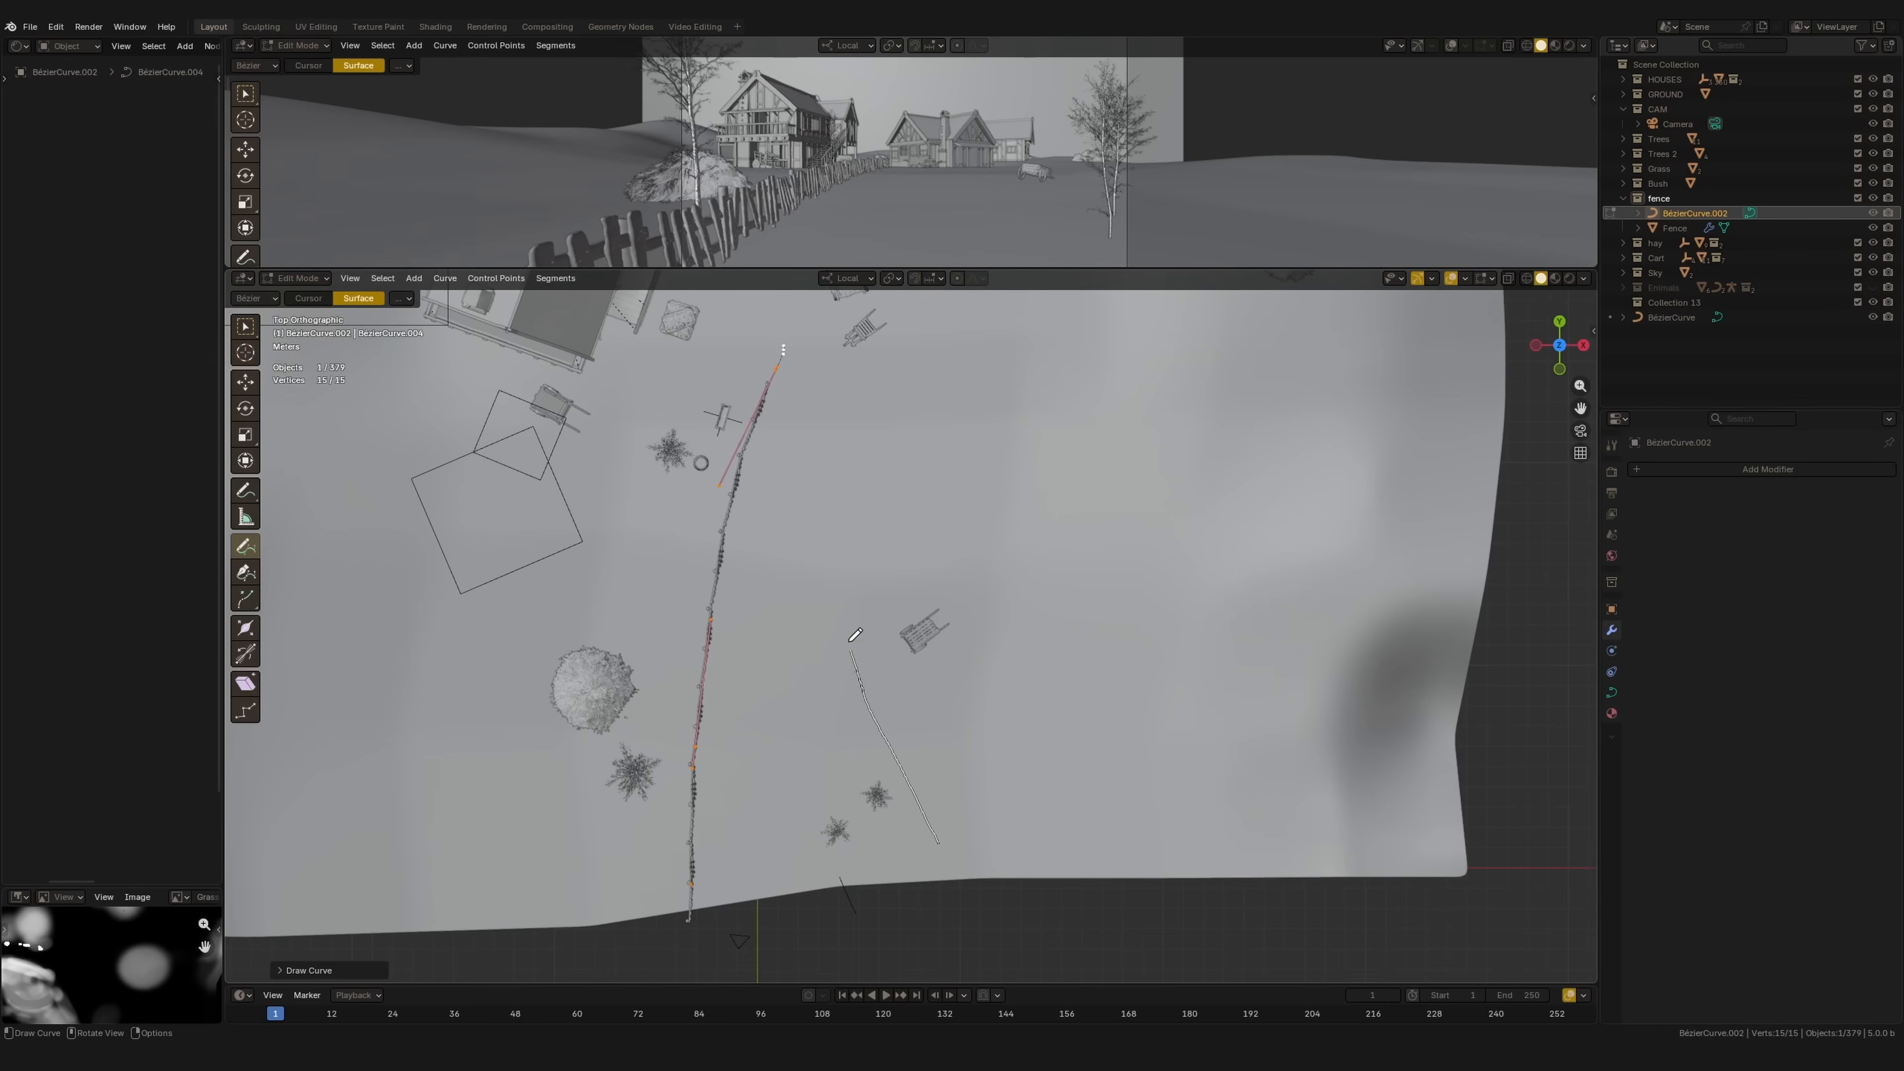
mouse_move(938, 571)
middle_down()
mouse_move(1007, 519)
mouse_move(973, 540)
middle_up()
key(KP_7)
Step: Draw more fence paths near the houses and along the far edge, then leave Edit Mode
mouse_move(1081, 392)
shift+middle_down()
mouse_move(905, 660)
mouse_move(909, 568)
mouse_move(1106, 600)
shift+middle_up()
scroll(967, 582, down, 1)
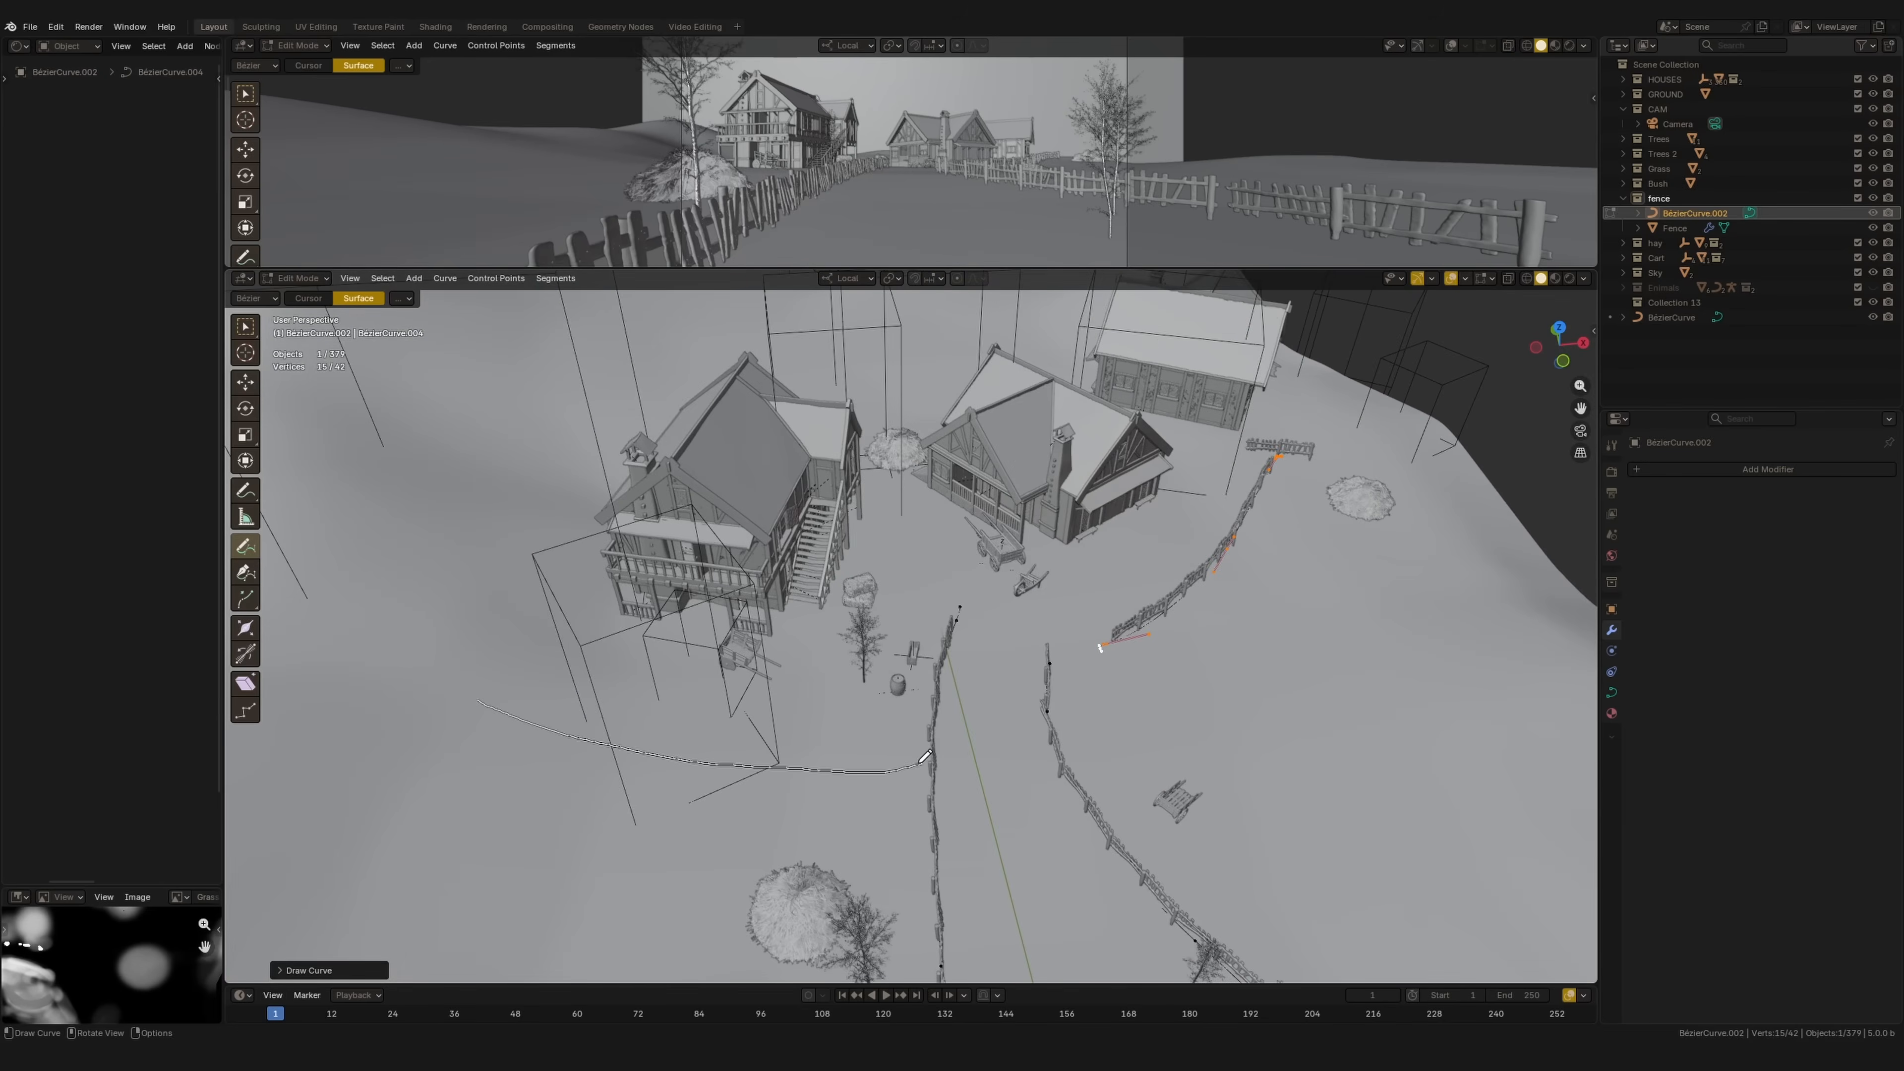
middle_drag(898, 684, 748, 523)
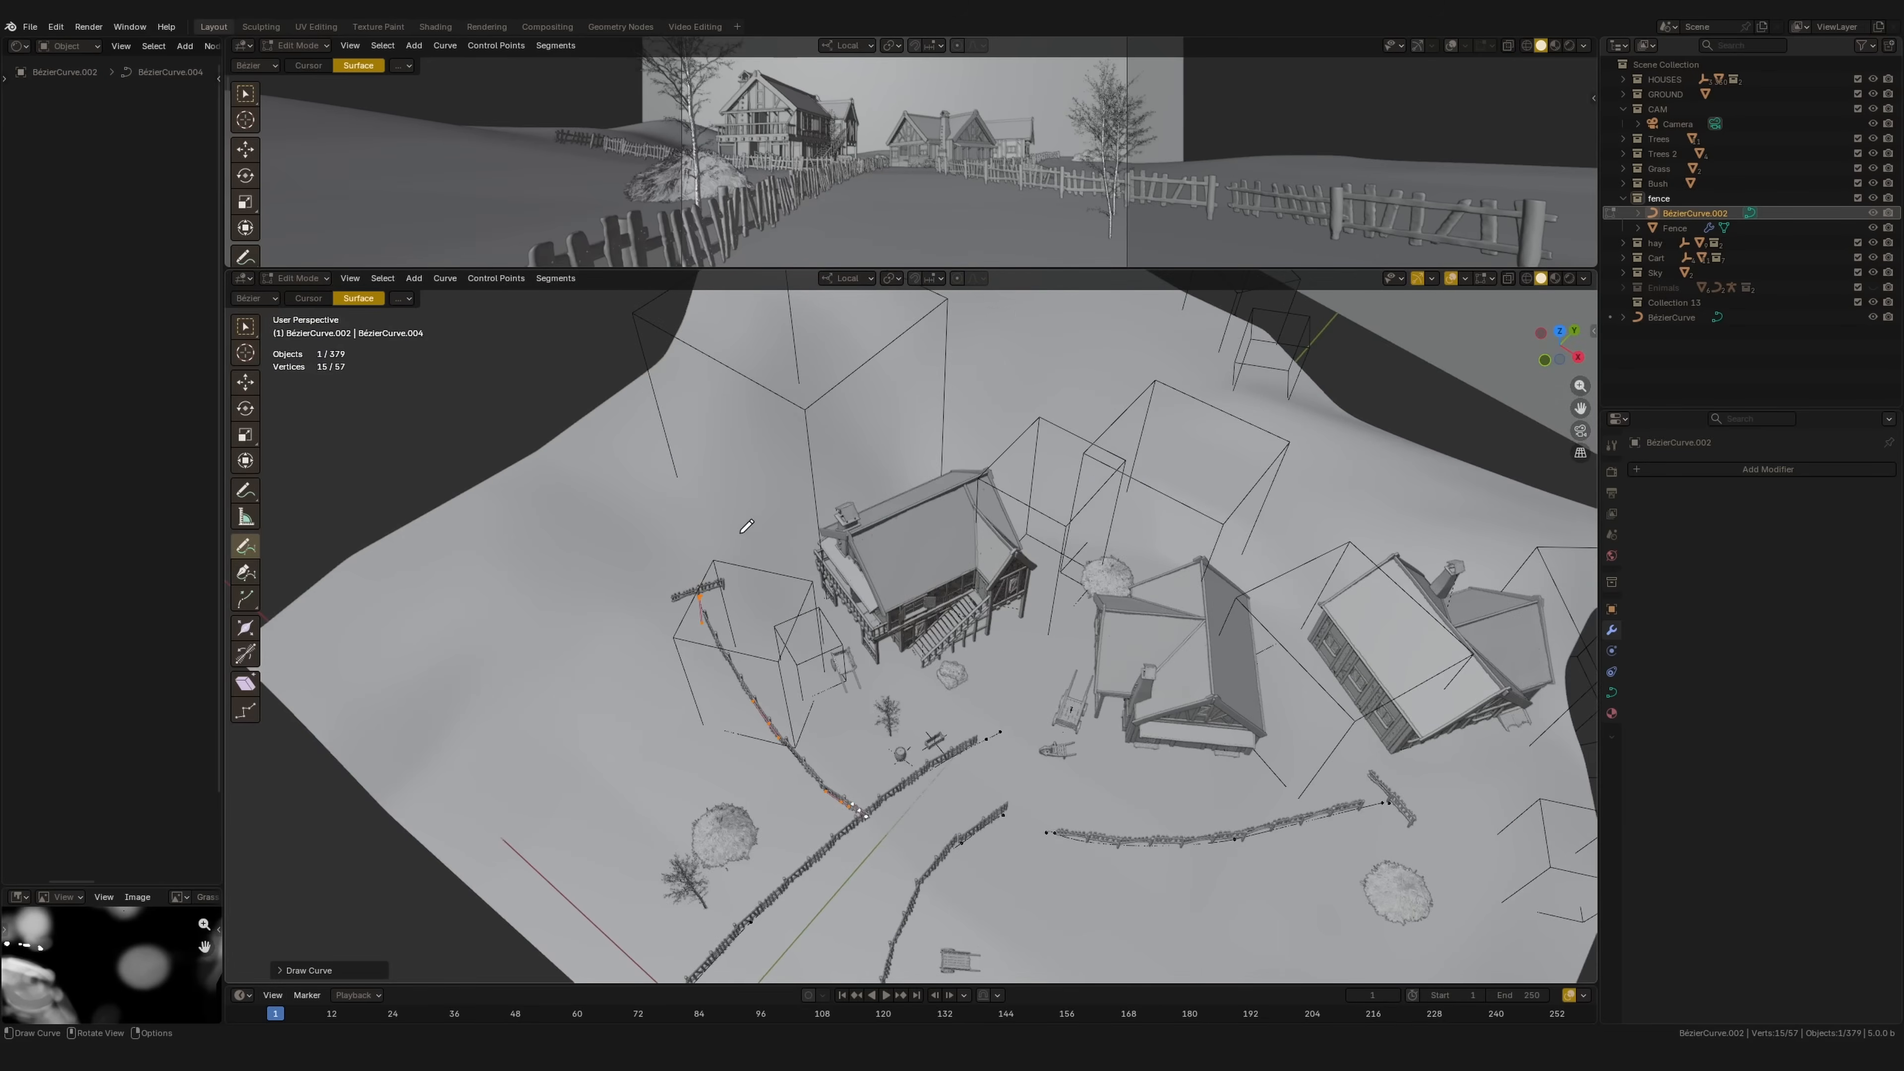
middle_drag(929, 354, 791, 506)
mouse_move(993, 345)
middle_down()
mouse_move(890, 547)
mouse_move(851, 525)
mouse_move(896, 481)
middle_up()
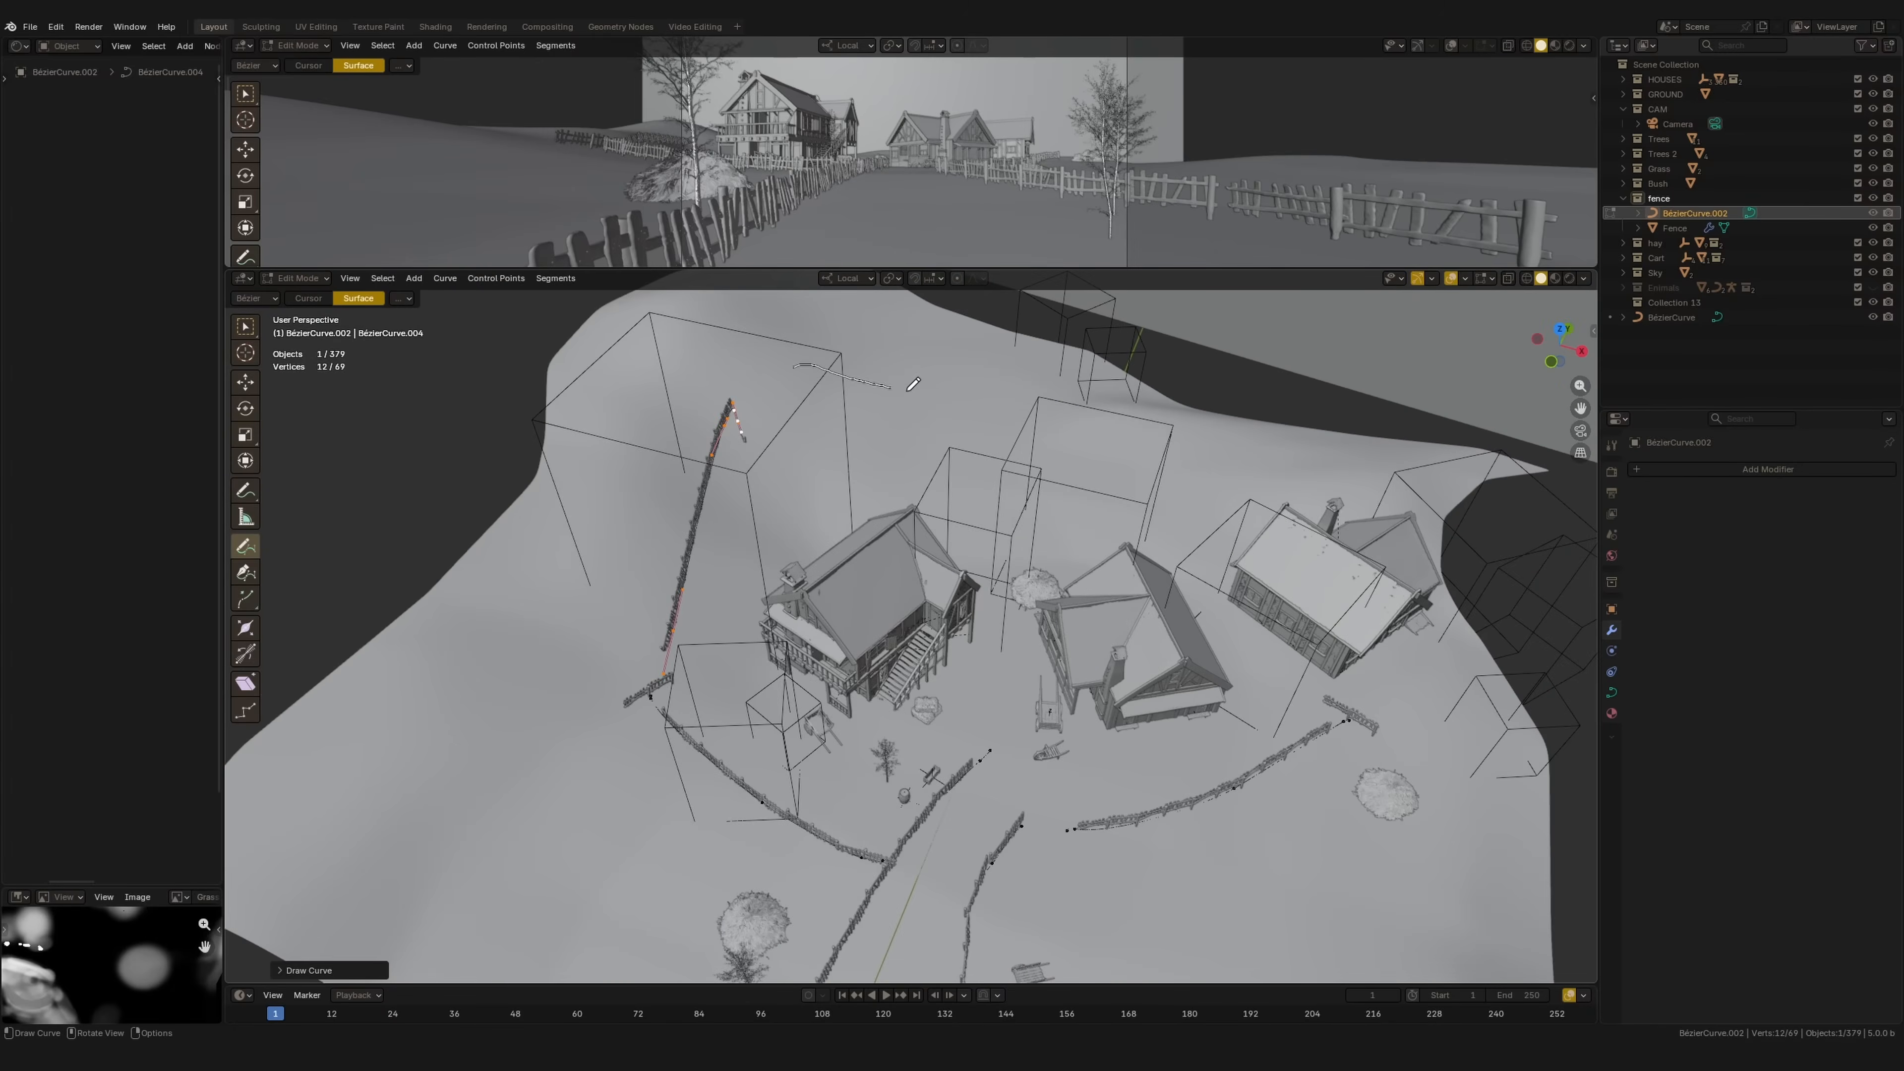
drag(1300, 460, 1297, 461)
middle_drag(1297, 461, 1041, 418)
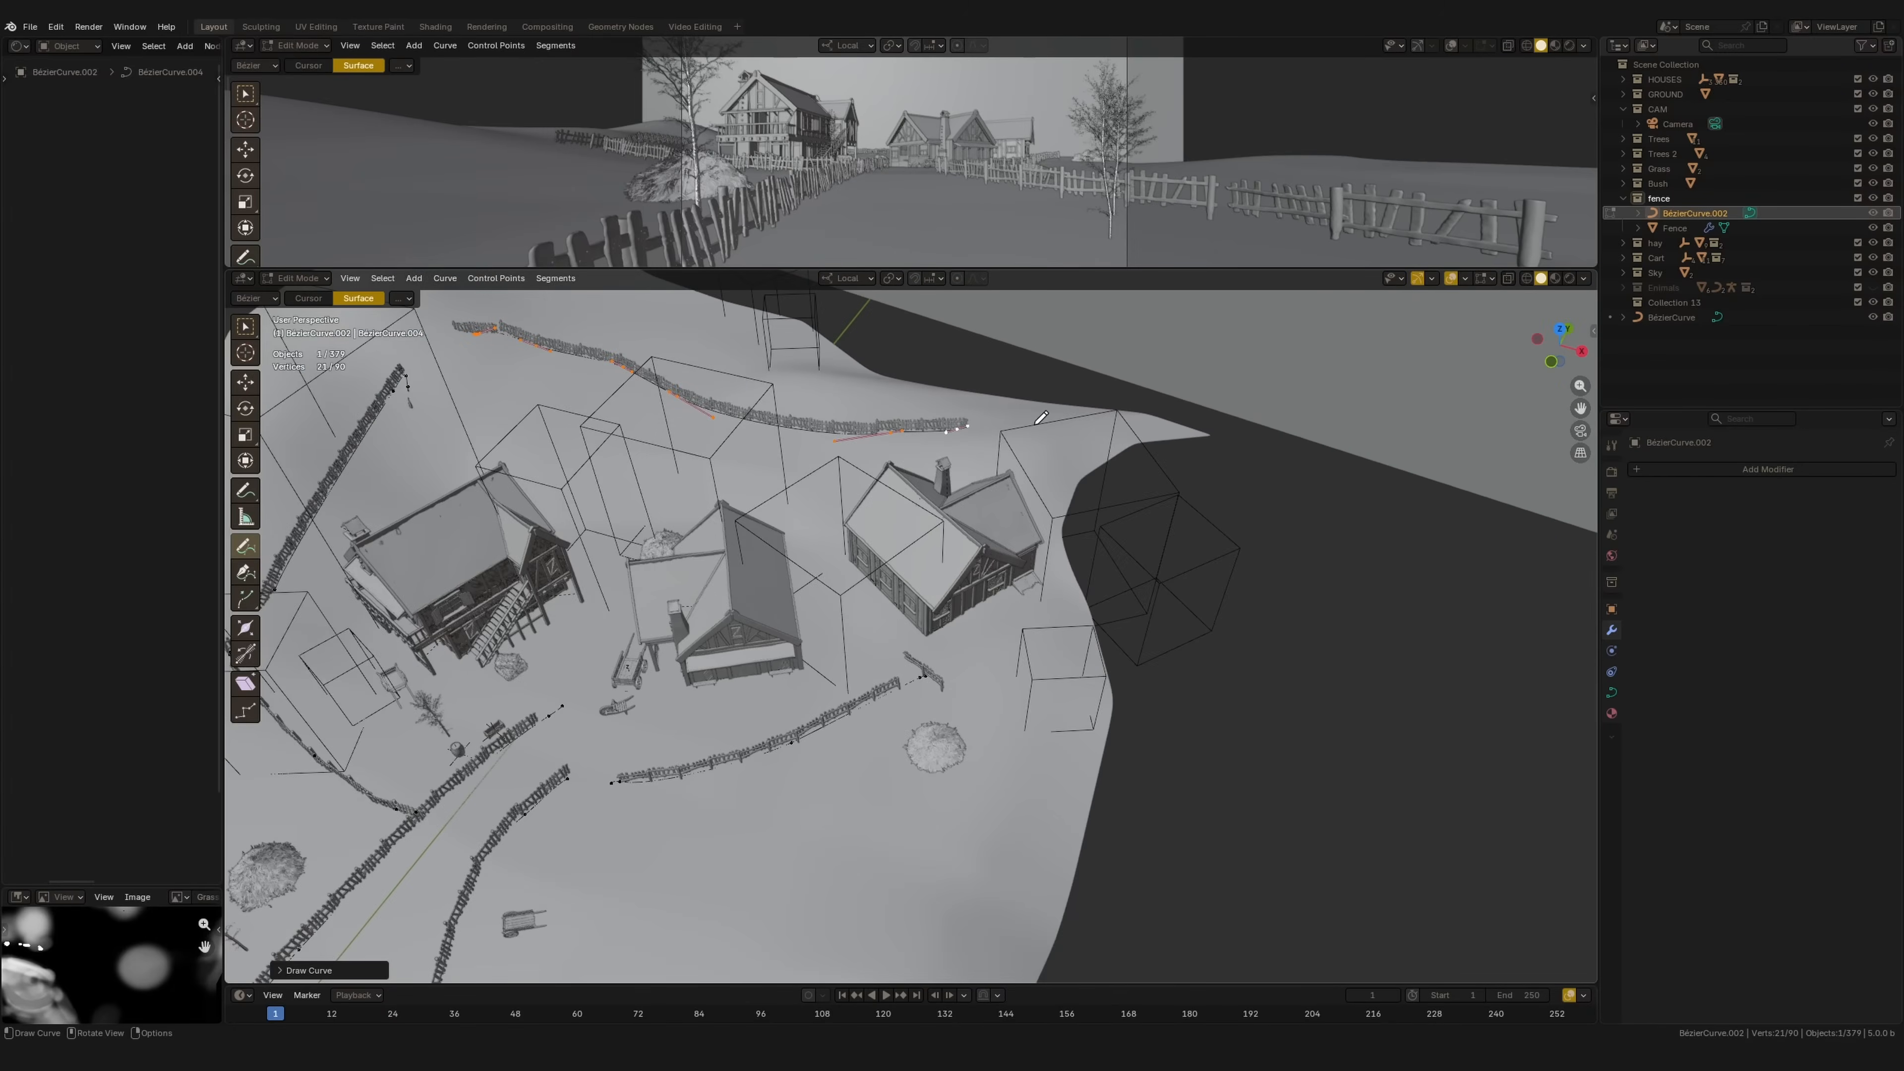
drag(848, 828, 848, 829)
mouse_move(847, 828)
middle_down()
mouse_move(760, 604)
mouse_move(807, 608)
mouse_move(796, 545)
mouse_move(861, 532)
mouse_move(957, 626)
middle_up()
key(Tab)
middle_drag(850, 569, 932, 822)
Step: Select the Fence and toggle its Array modifier's viewport visibility off and on twice to compare
click(755, 824)
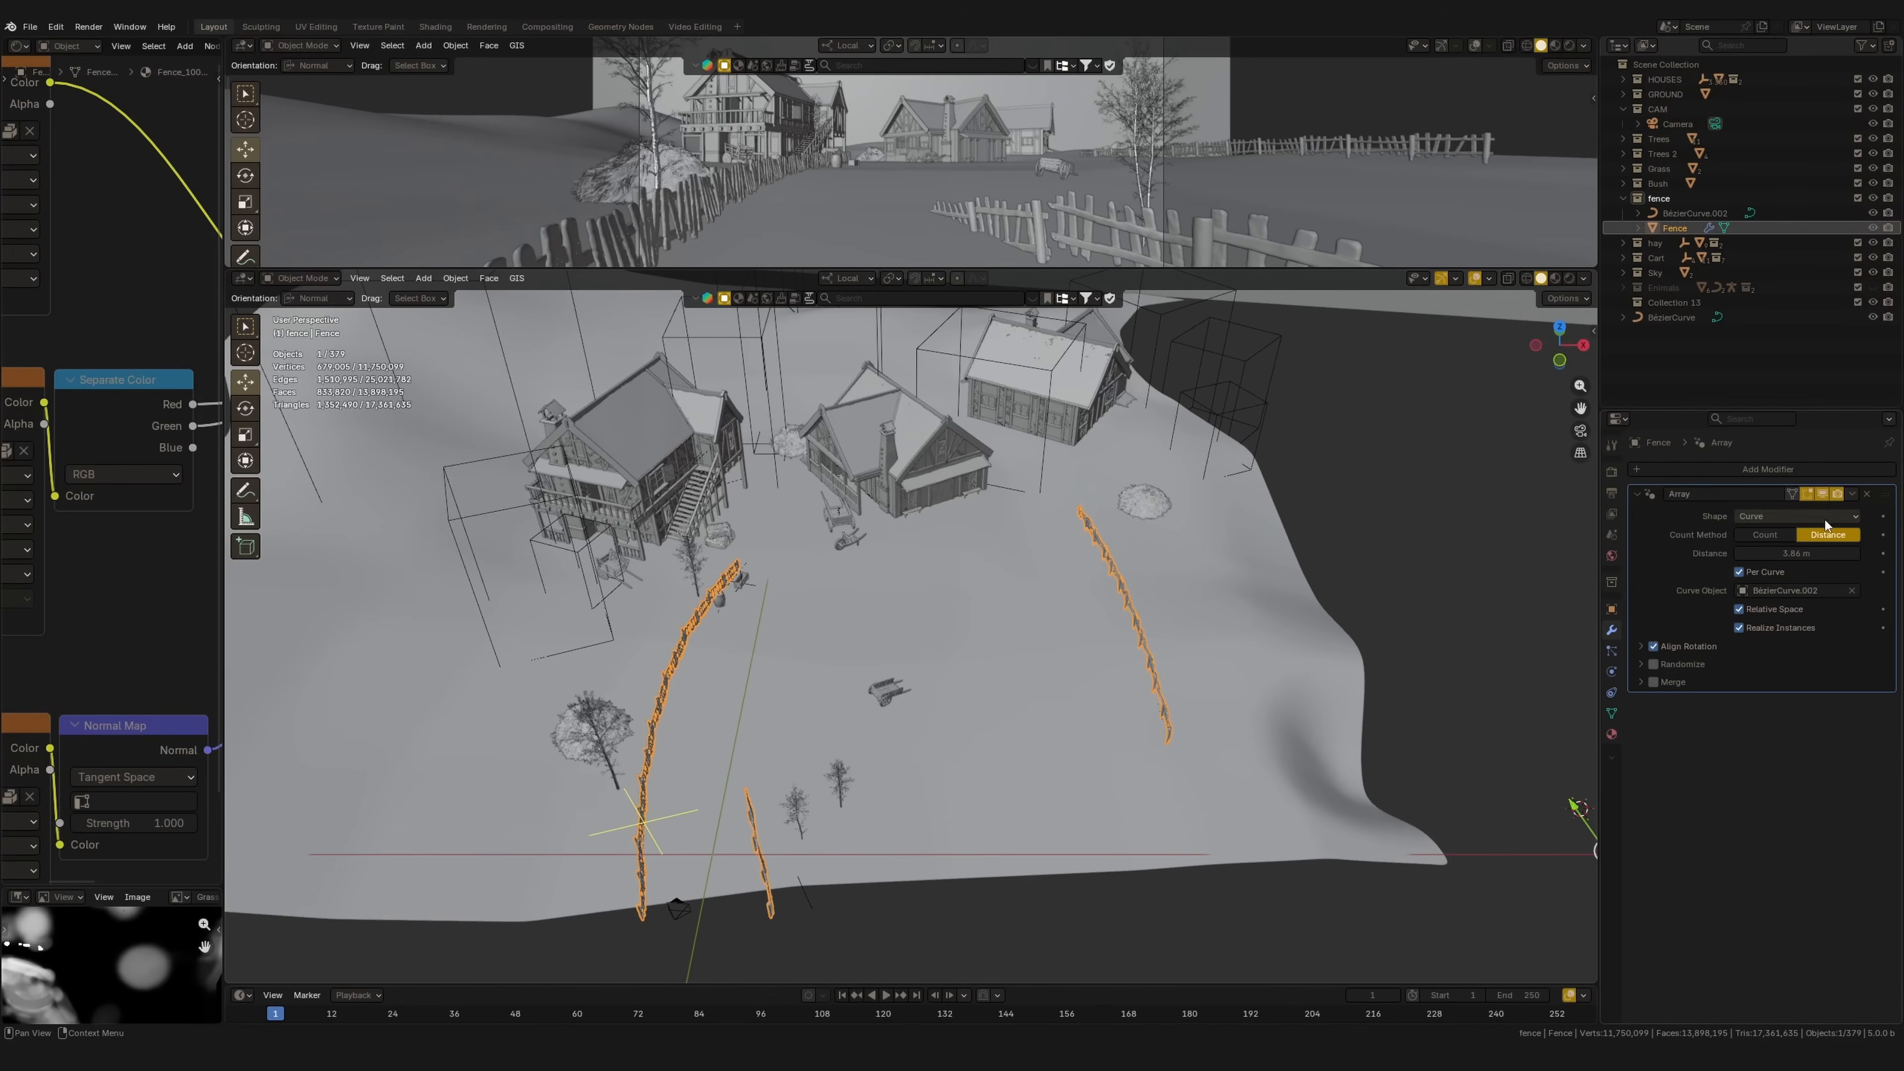
click(1822, 495)
shift+middle_drag(1259, 733, 983, 688)
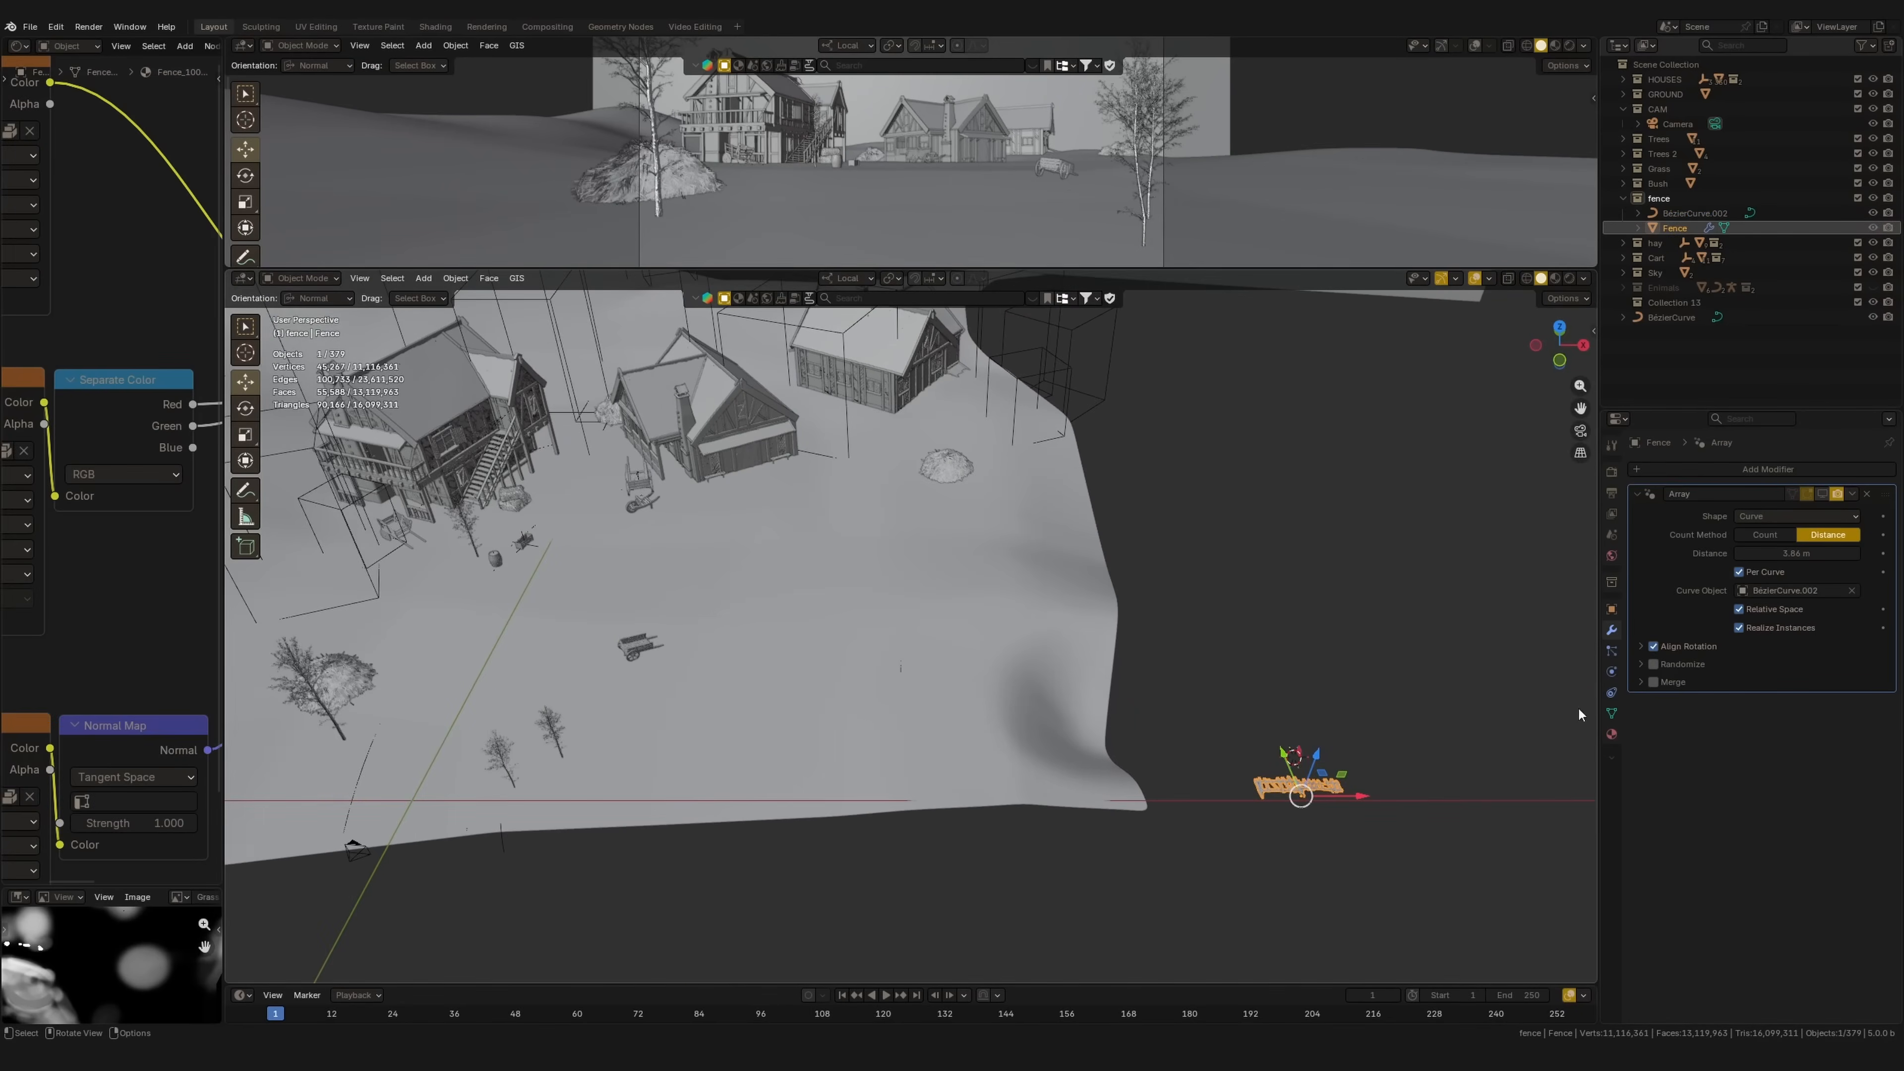
click(1822, 494)
click(1822, 494)
click(1822, 495)
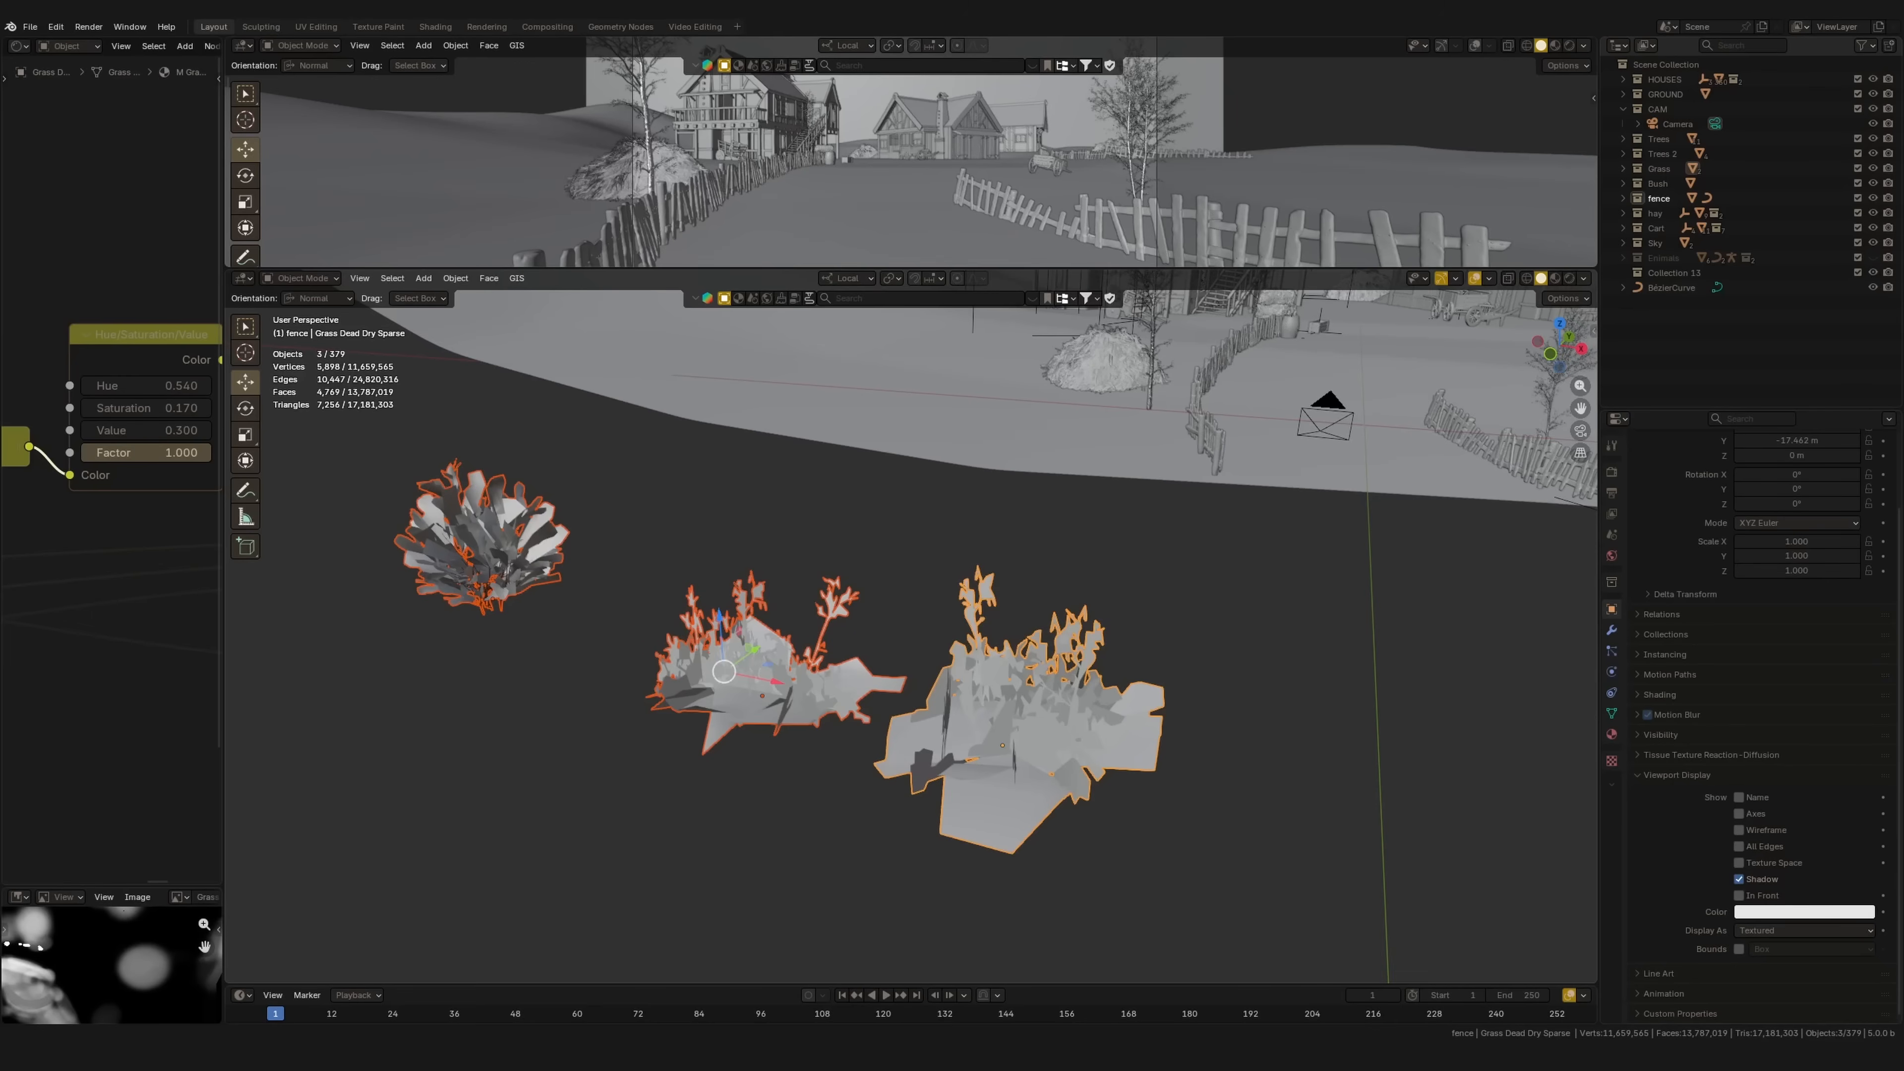
Step: Add a Scatter on Surface modifier from the Generate category to the ground plane
middle_drag(1100, 468, 988, 638)
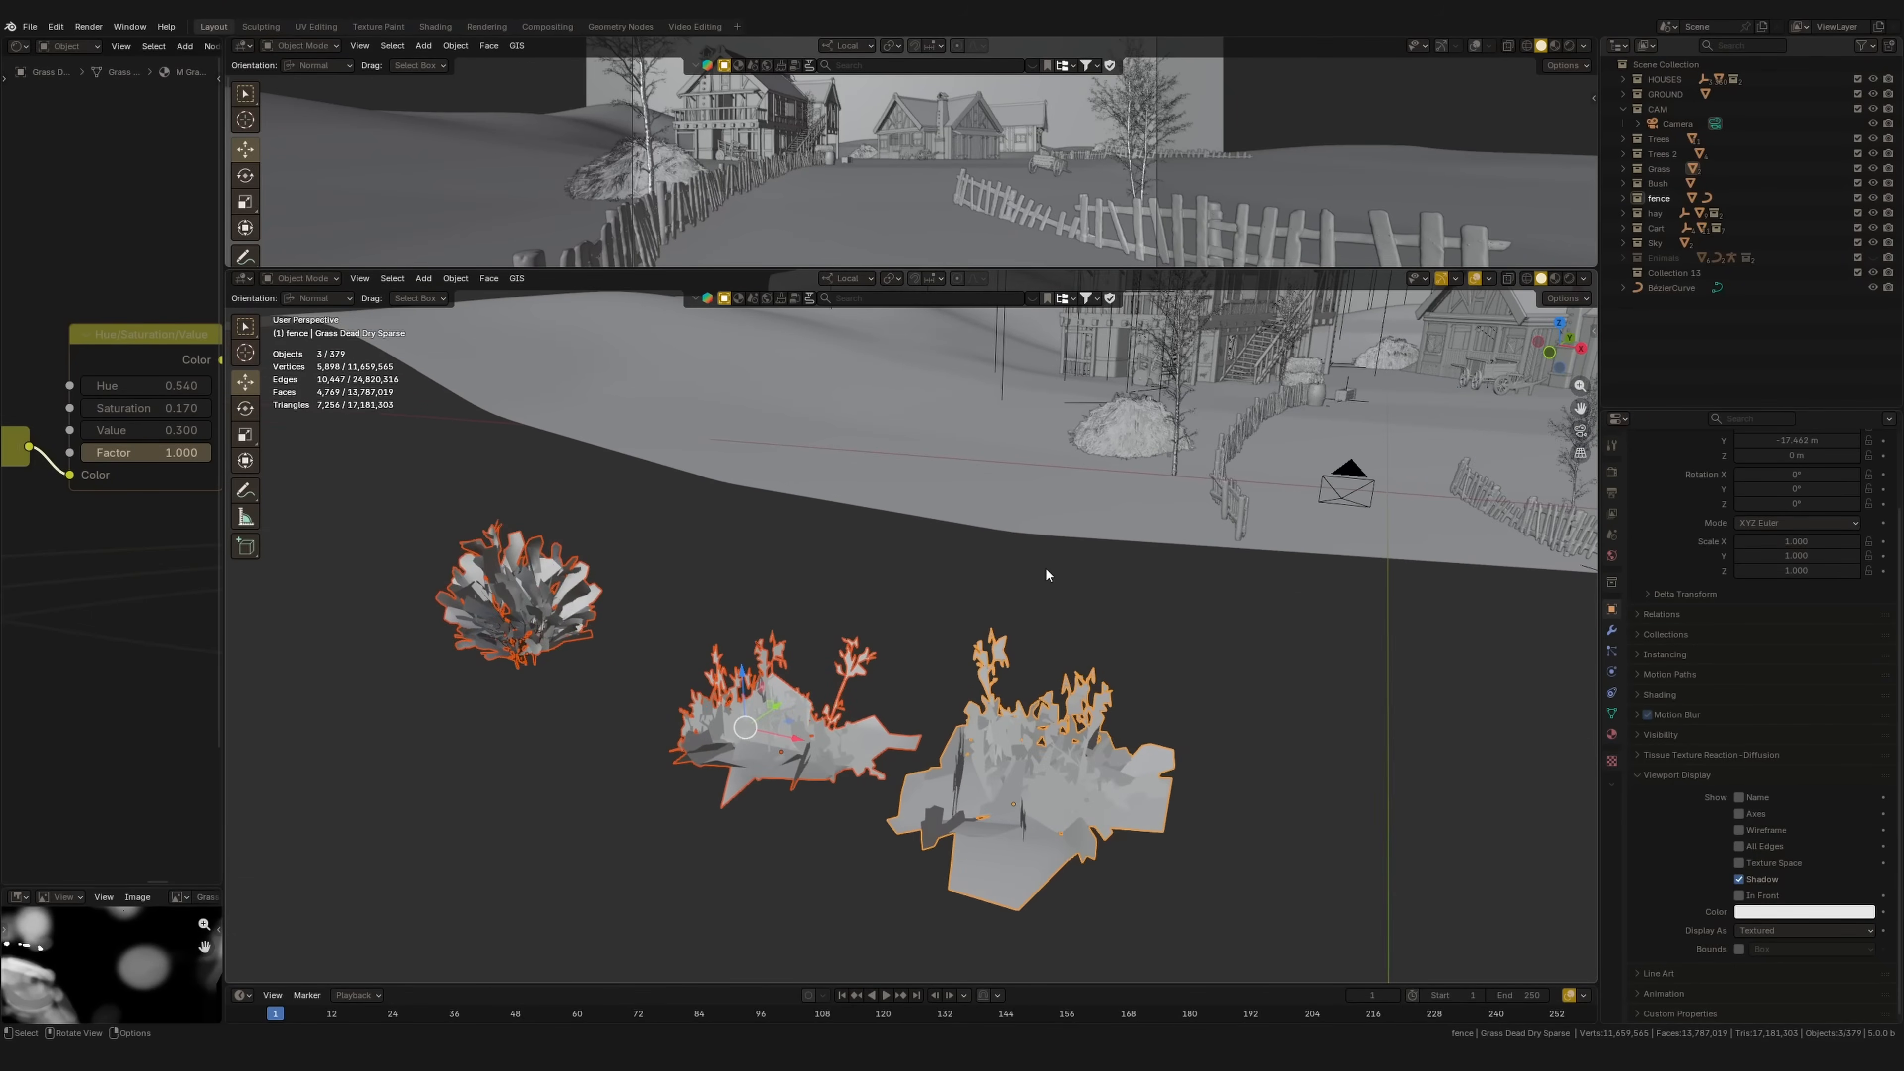
click(1724, 468)
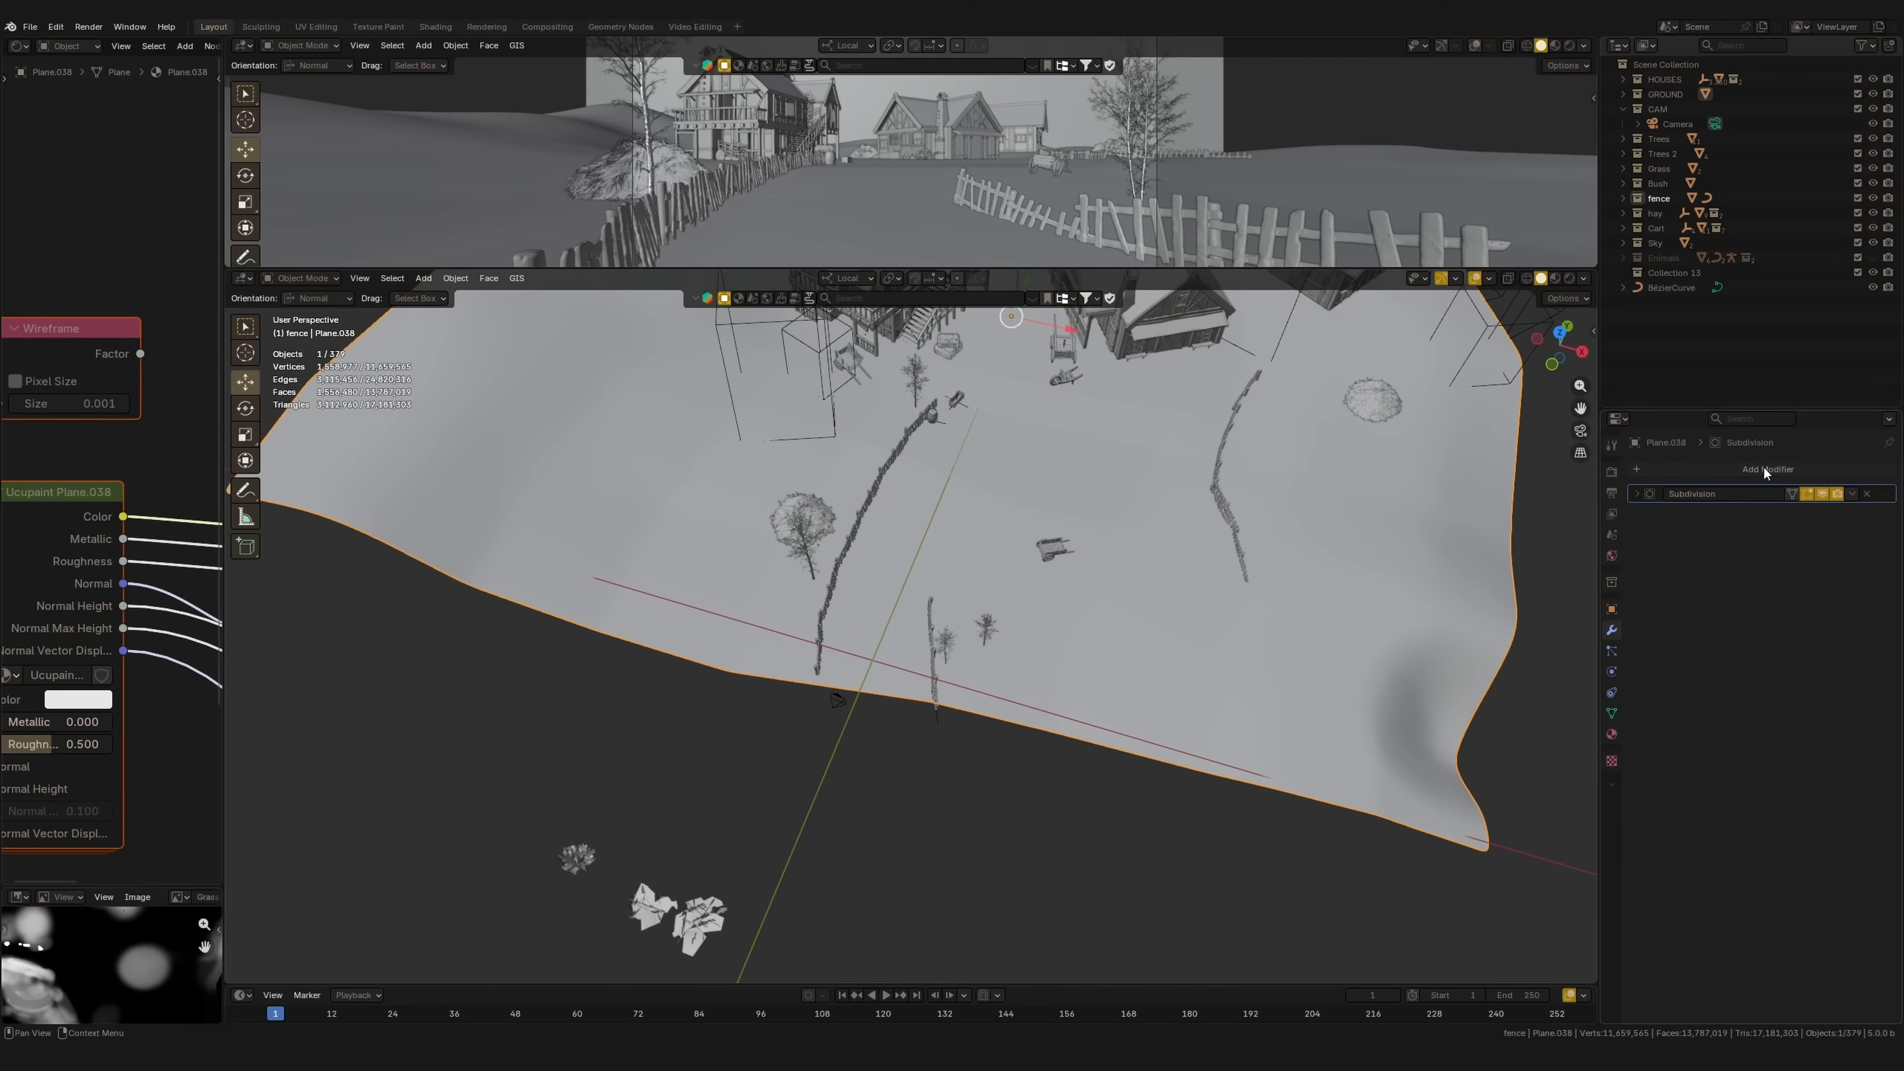
click(1765, 472)
mouse_move(1765, 473)
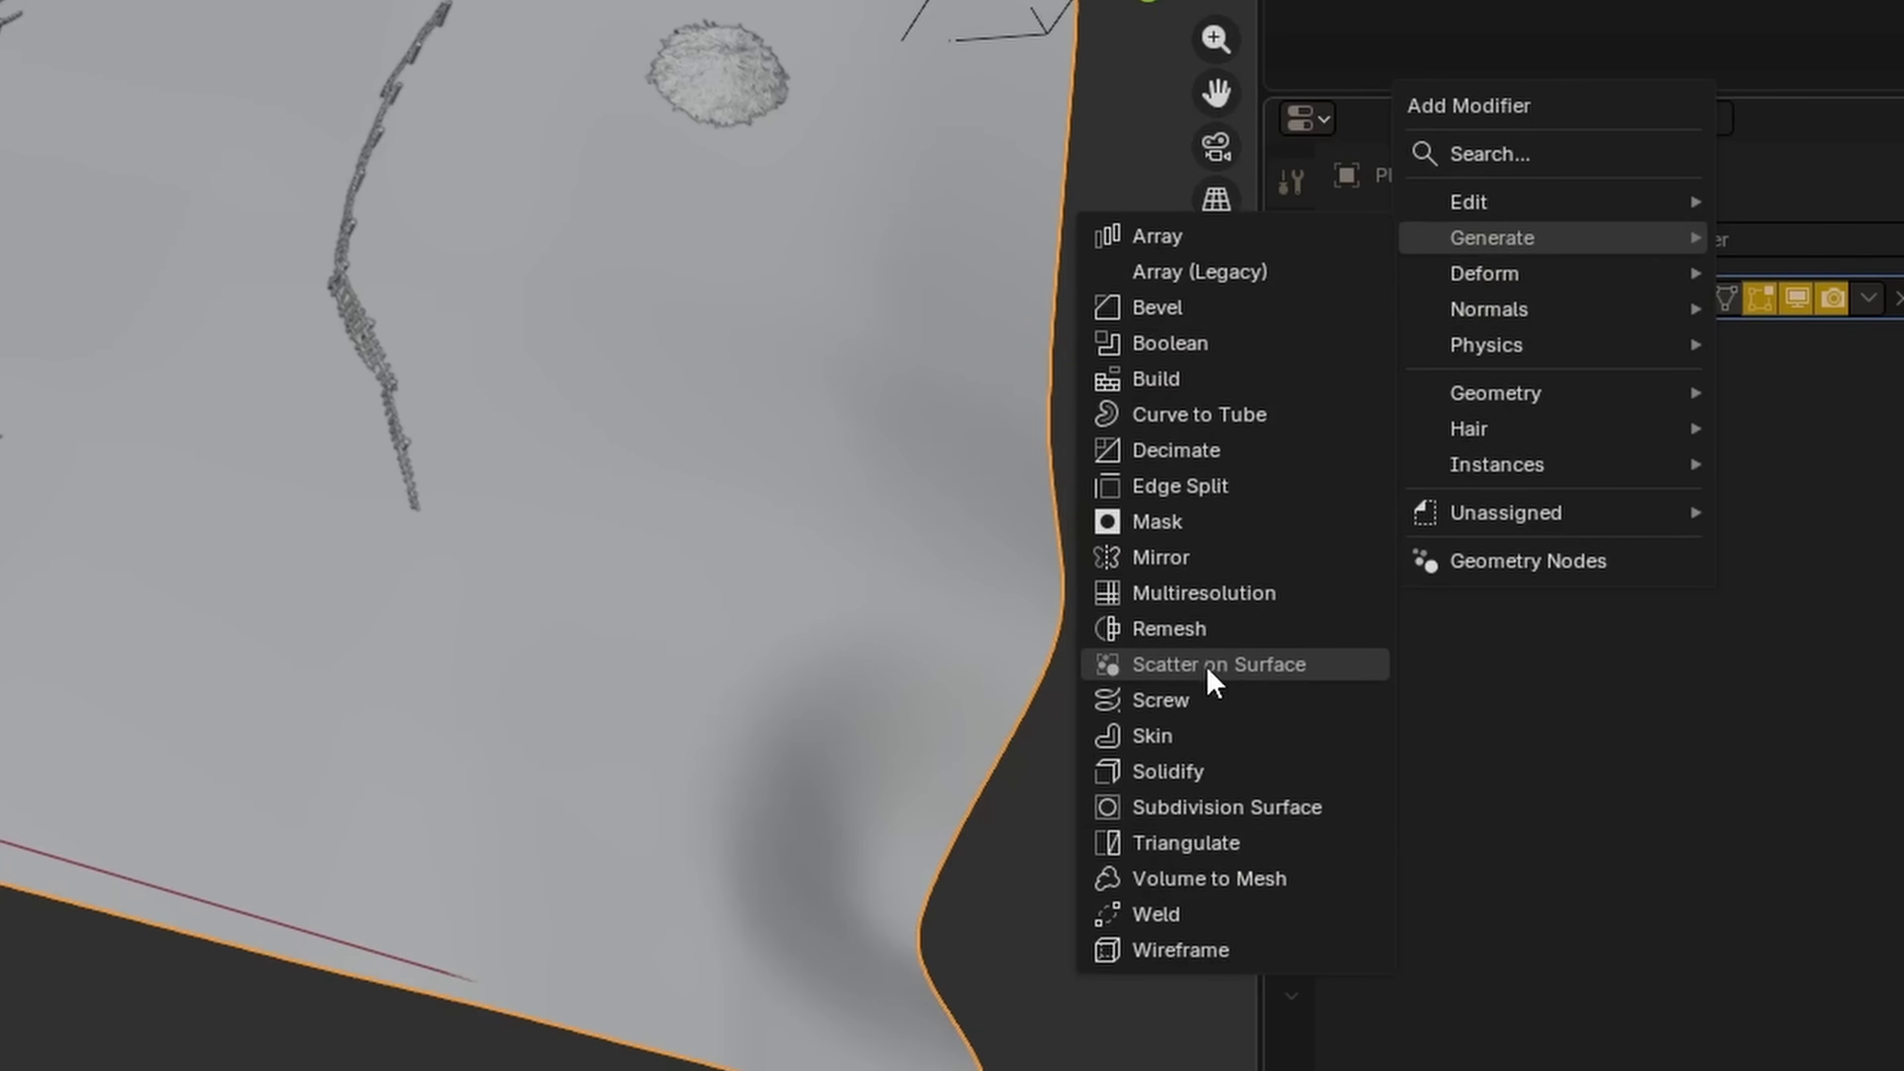
click(1293, 666)
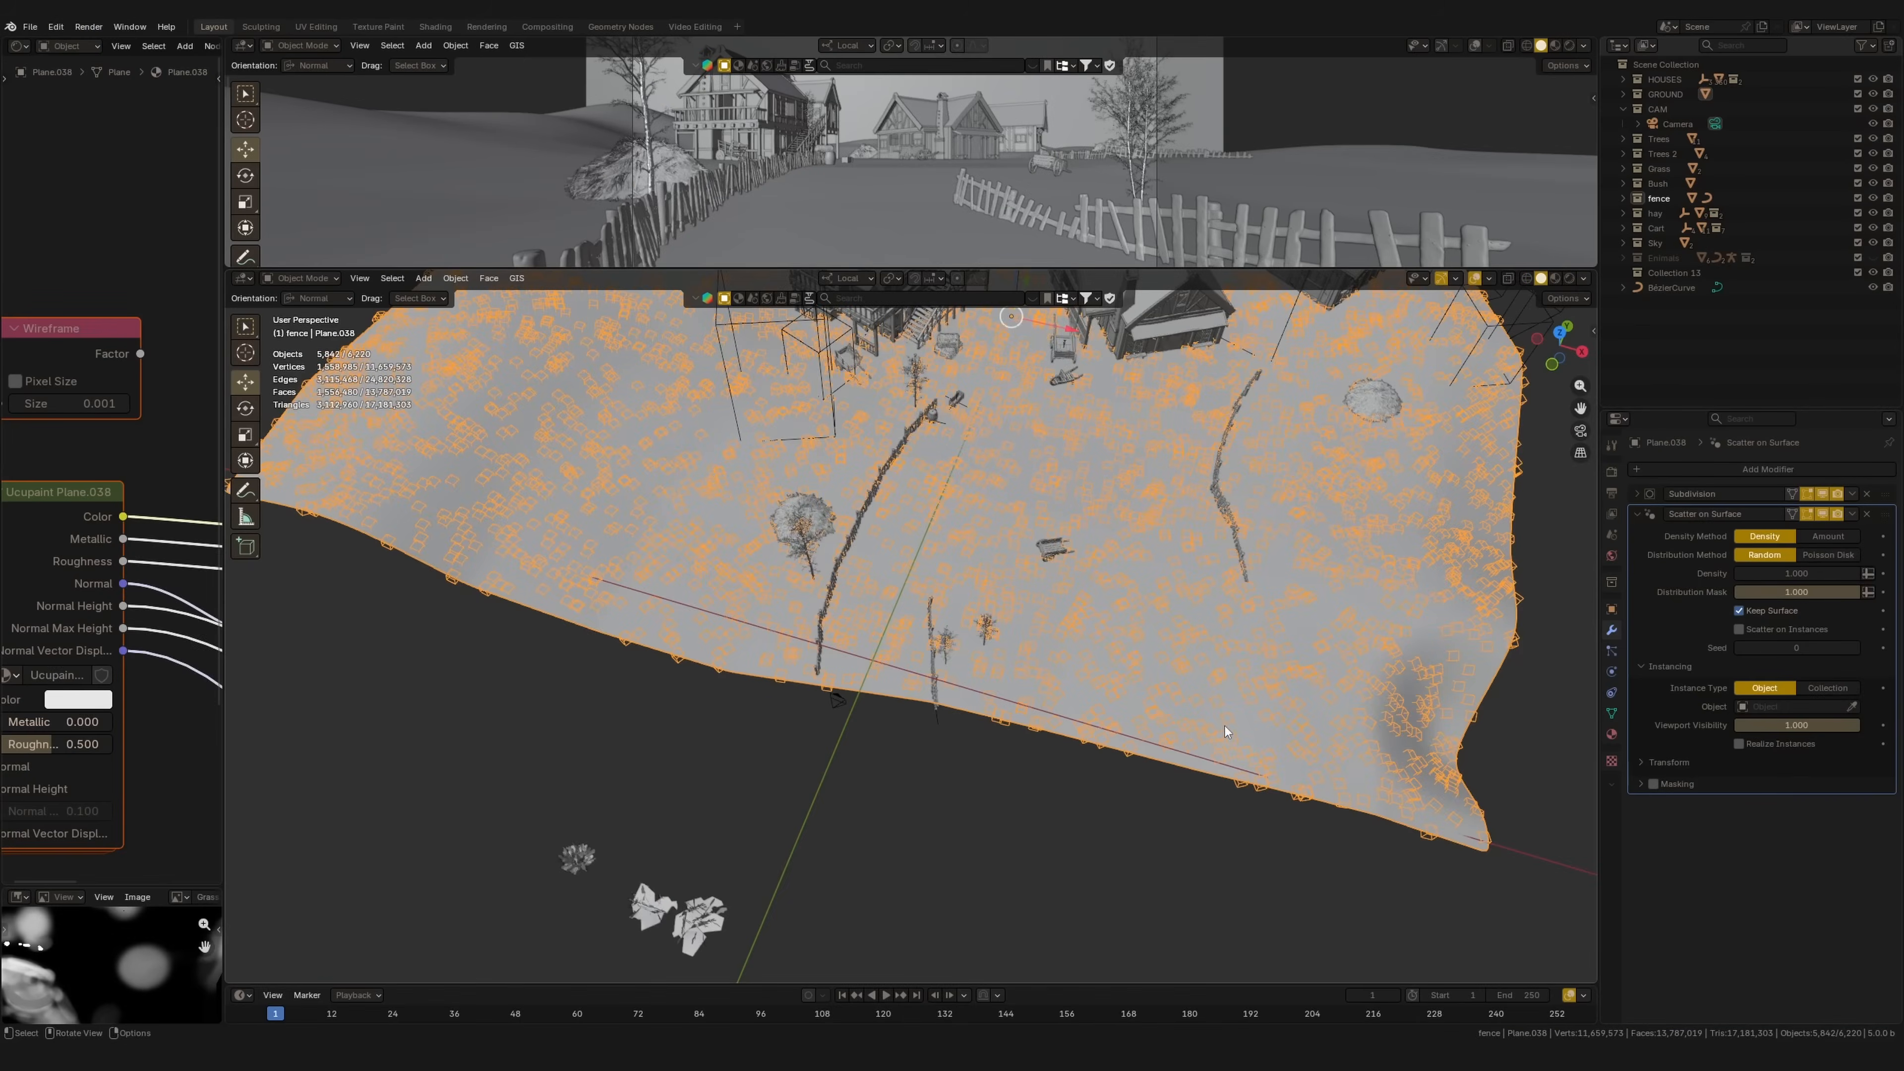
Step: Select the two leaf clusters and the grey bush beside the ground's edge
shift+middle_drag(1067, 709, 1085, 677)
shift+middle_drag(1062, 611, 1073, 598)
scroll(1094, 540, up, 4)
scroll(1060, 456, down, 3)
shift+middle_drag(899, 637, 1109, 479)
drag(745, 678, 972, 798)
middle_drag(967, 787, 918, 745)
drag(658, 778, 716, 688)
middle_drag(716, 688, 1412, 345)
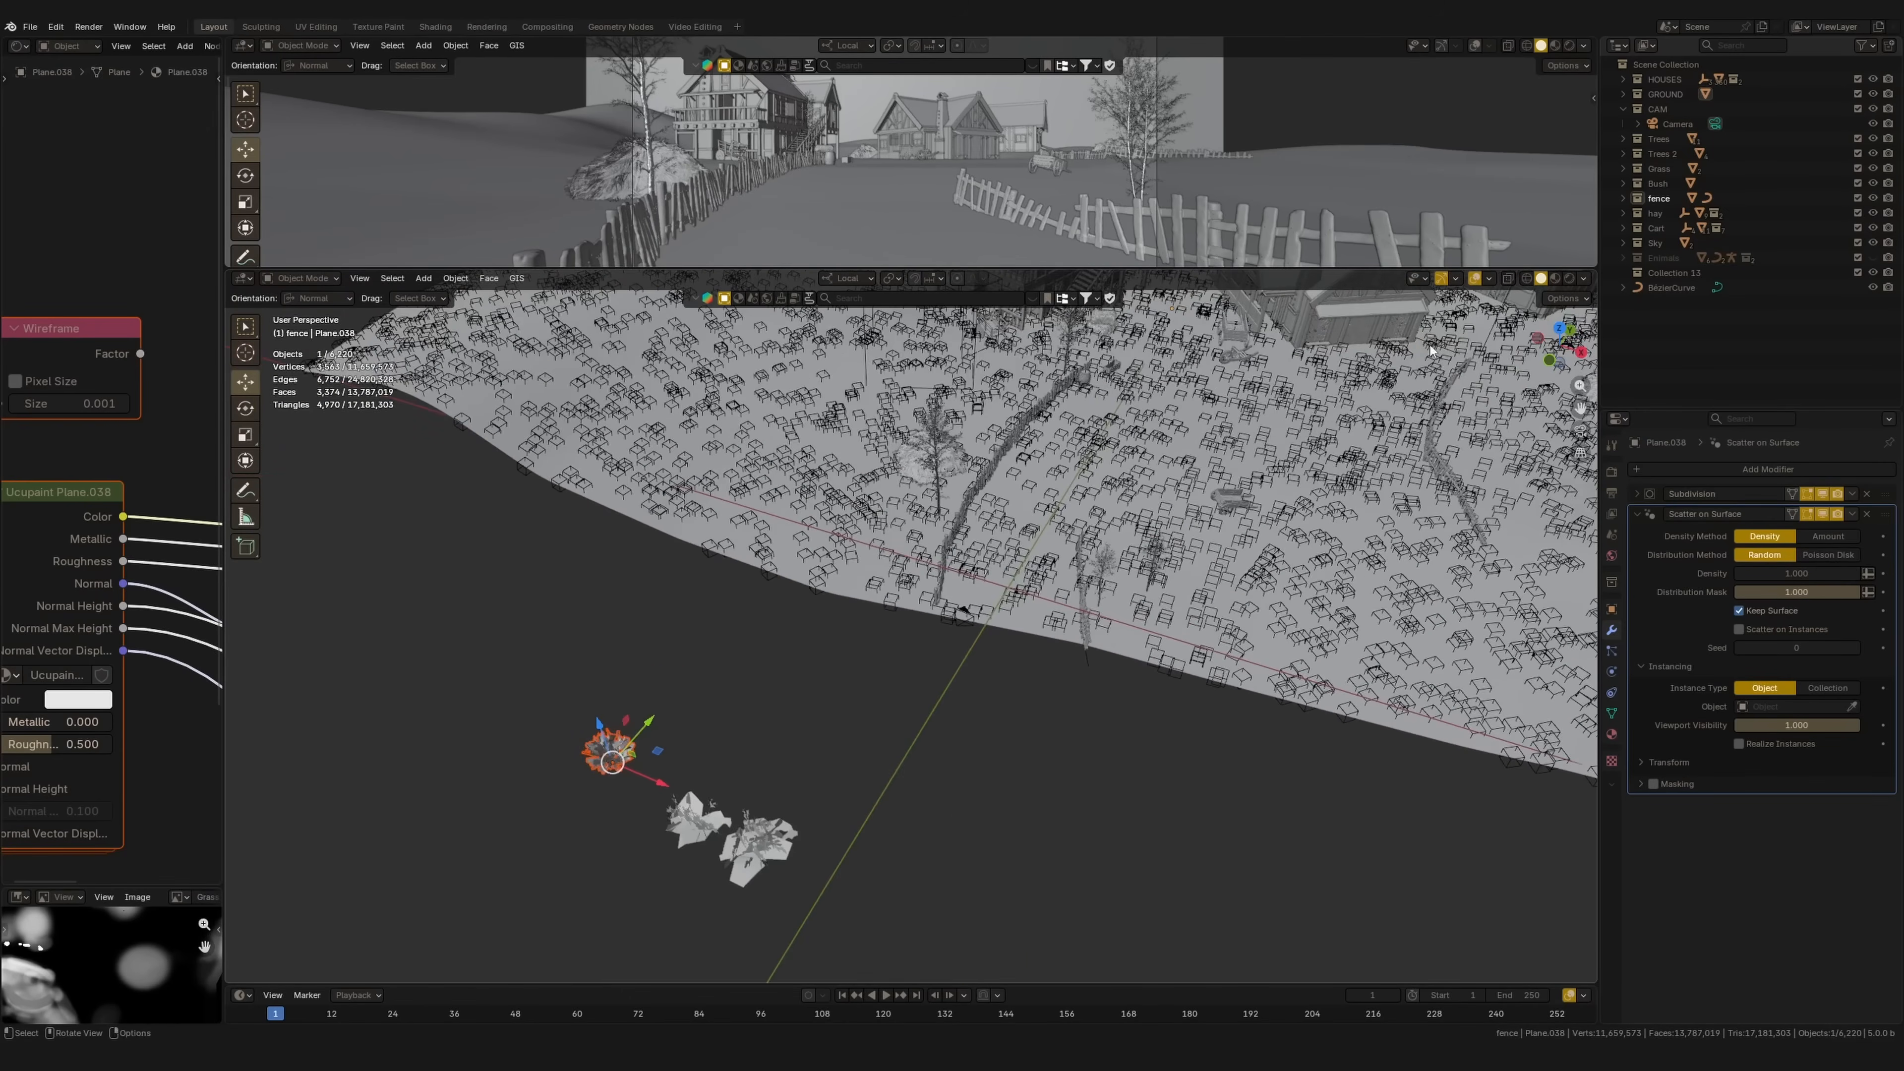
shift+middle_drag(850, 782, 946, 720)
drag(947, 720, 760, 832)
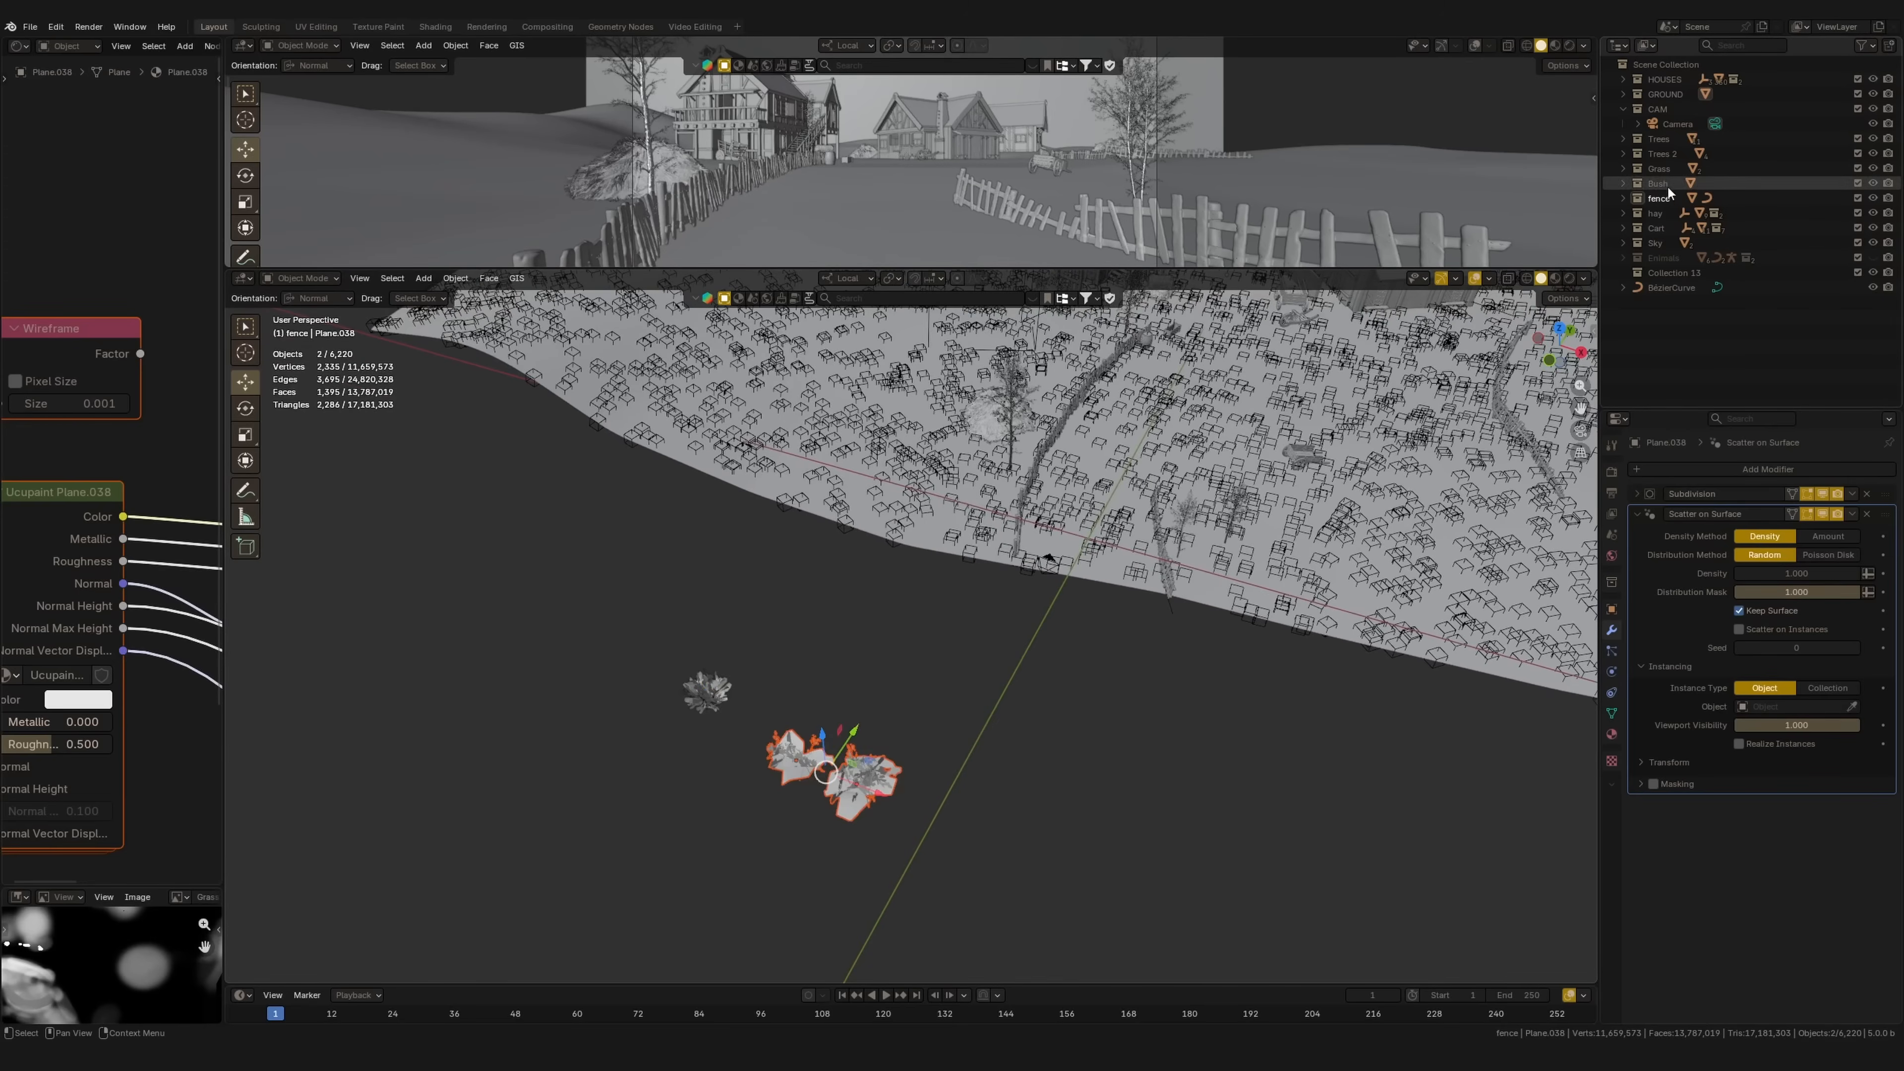
Step: Expand the Grass collection and briefly hide and reshow the Grass and Bush collections
click(1624, 168)
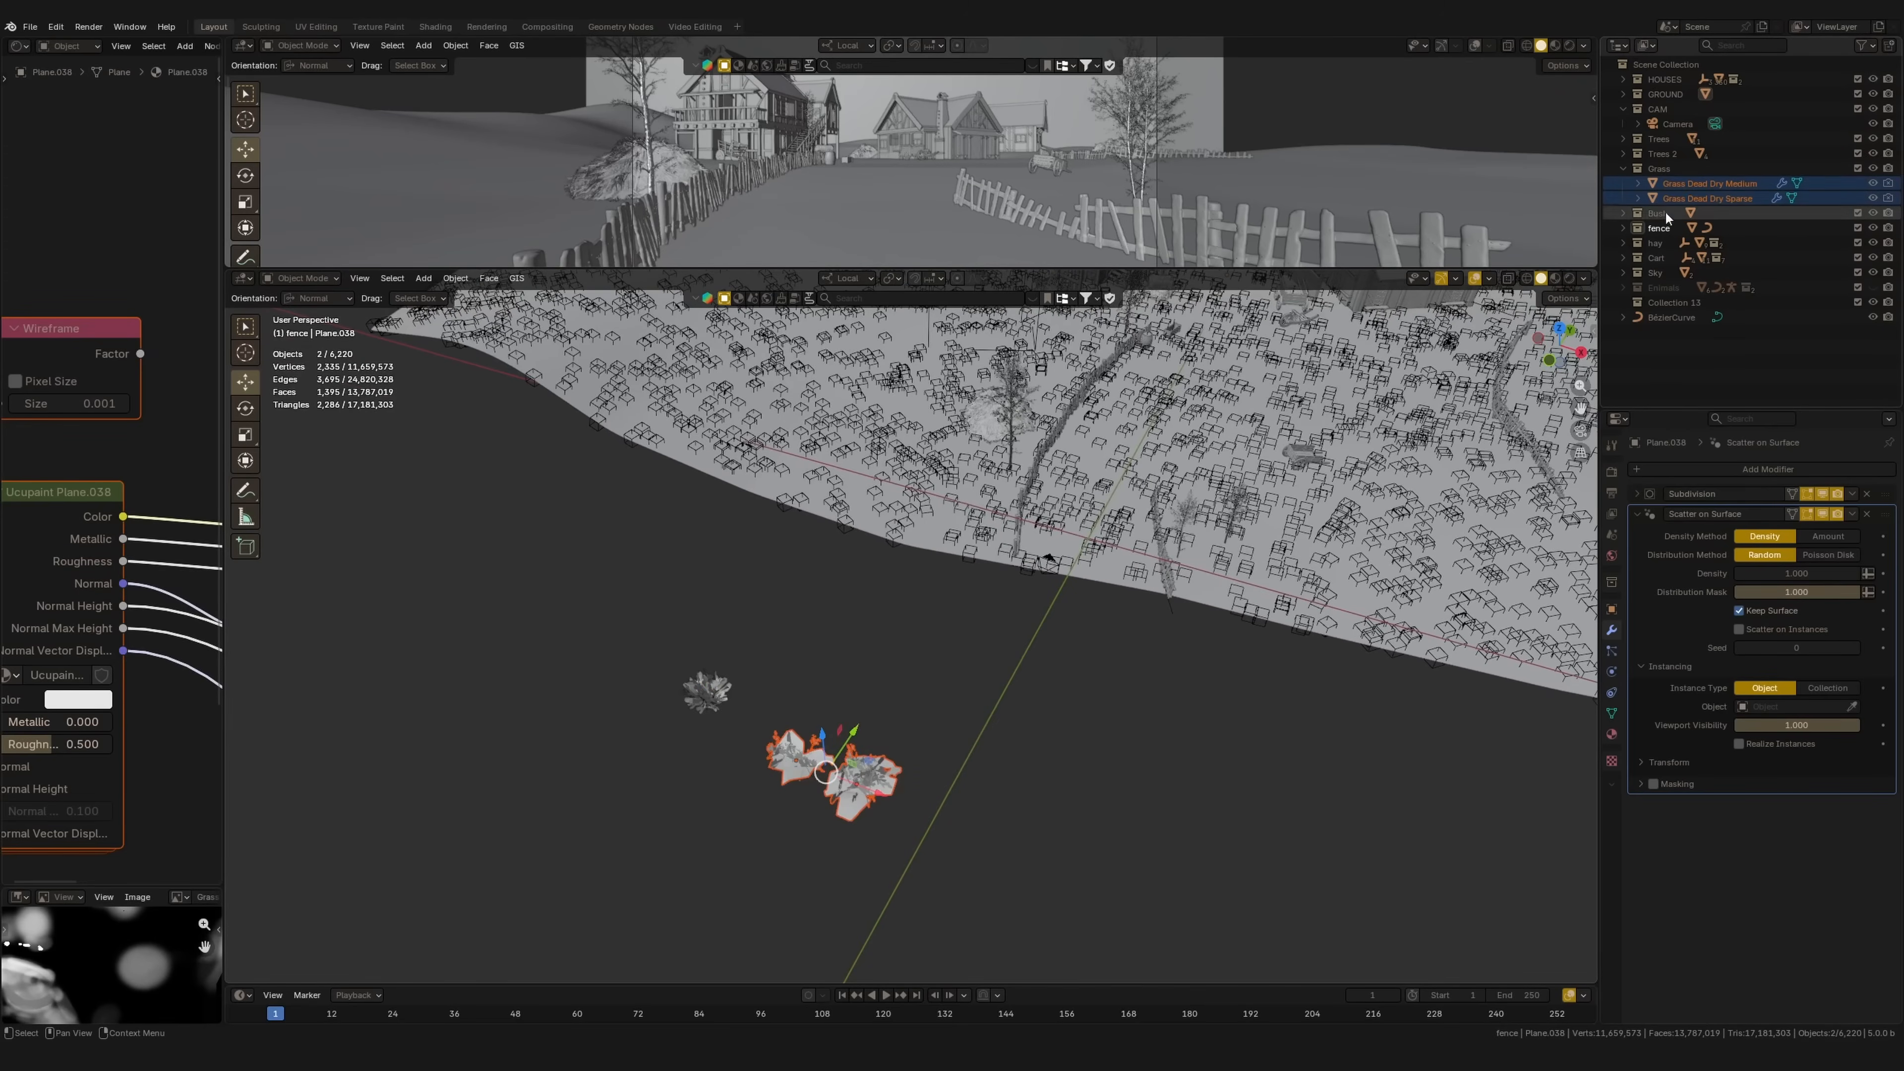
click(1873, 171)
click(1873, 170)
click(1872, 213)
click(1872, 213)
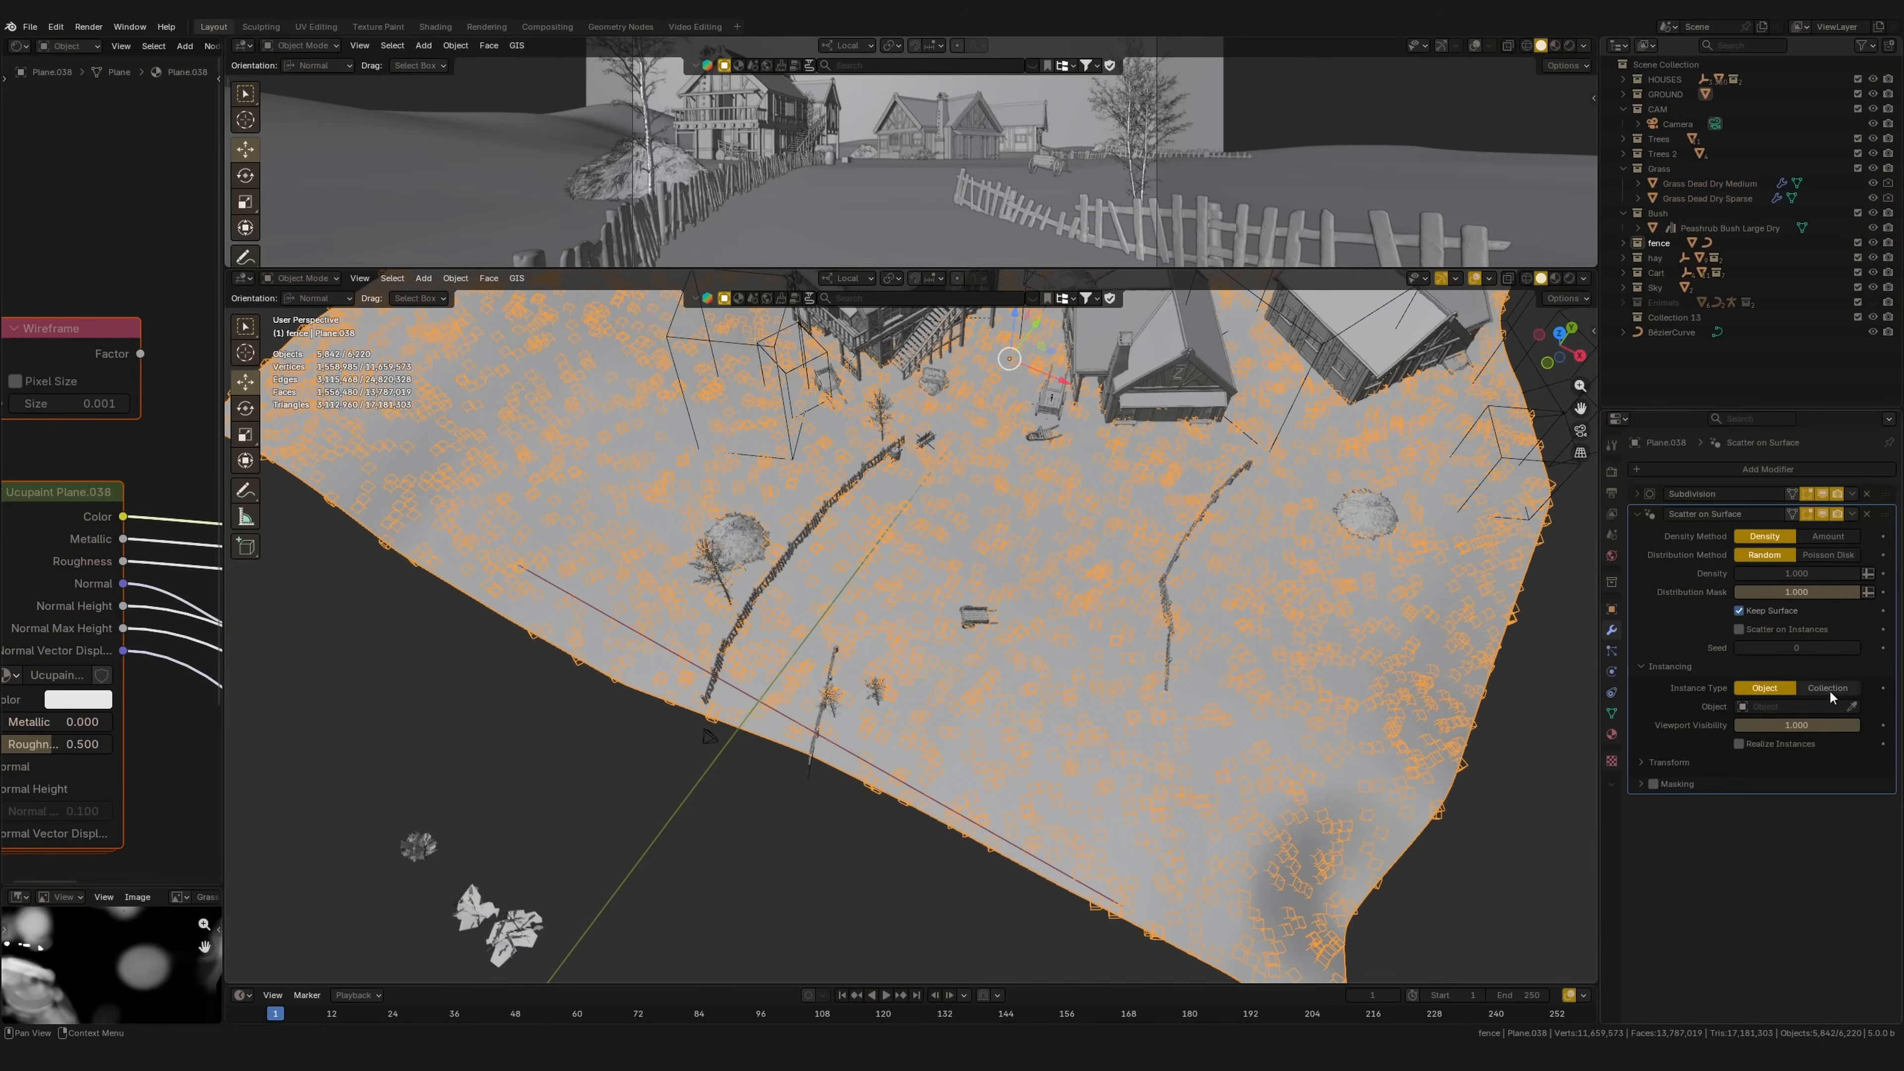
Step: Set the scatter Instance Type to Collection and choose the Grass collection
click(1827, 689)
click(1757, 711)
text(gr)
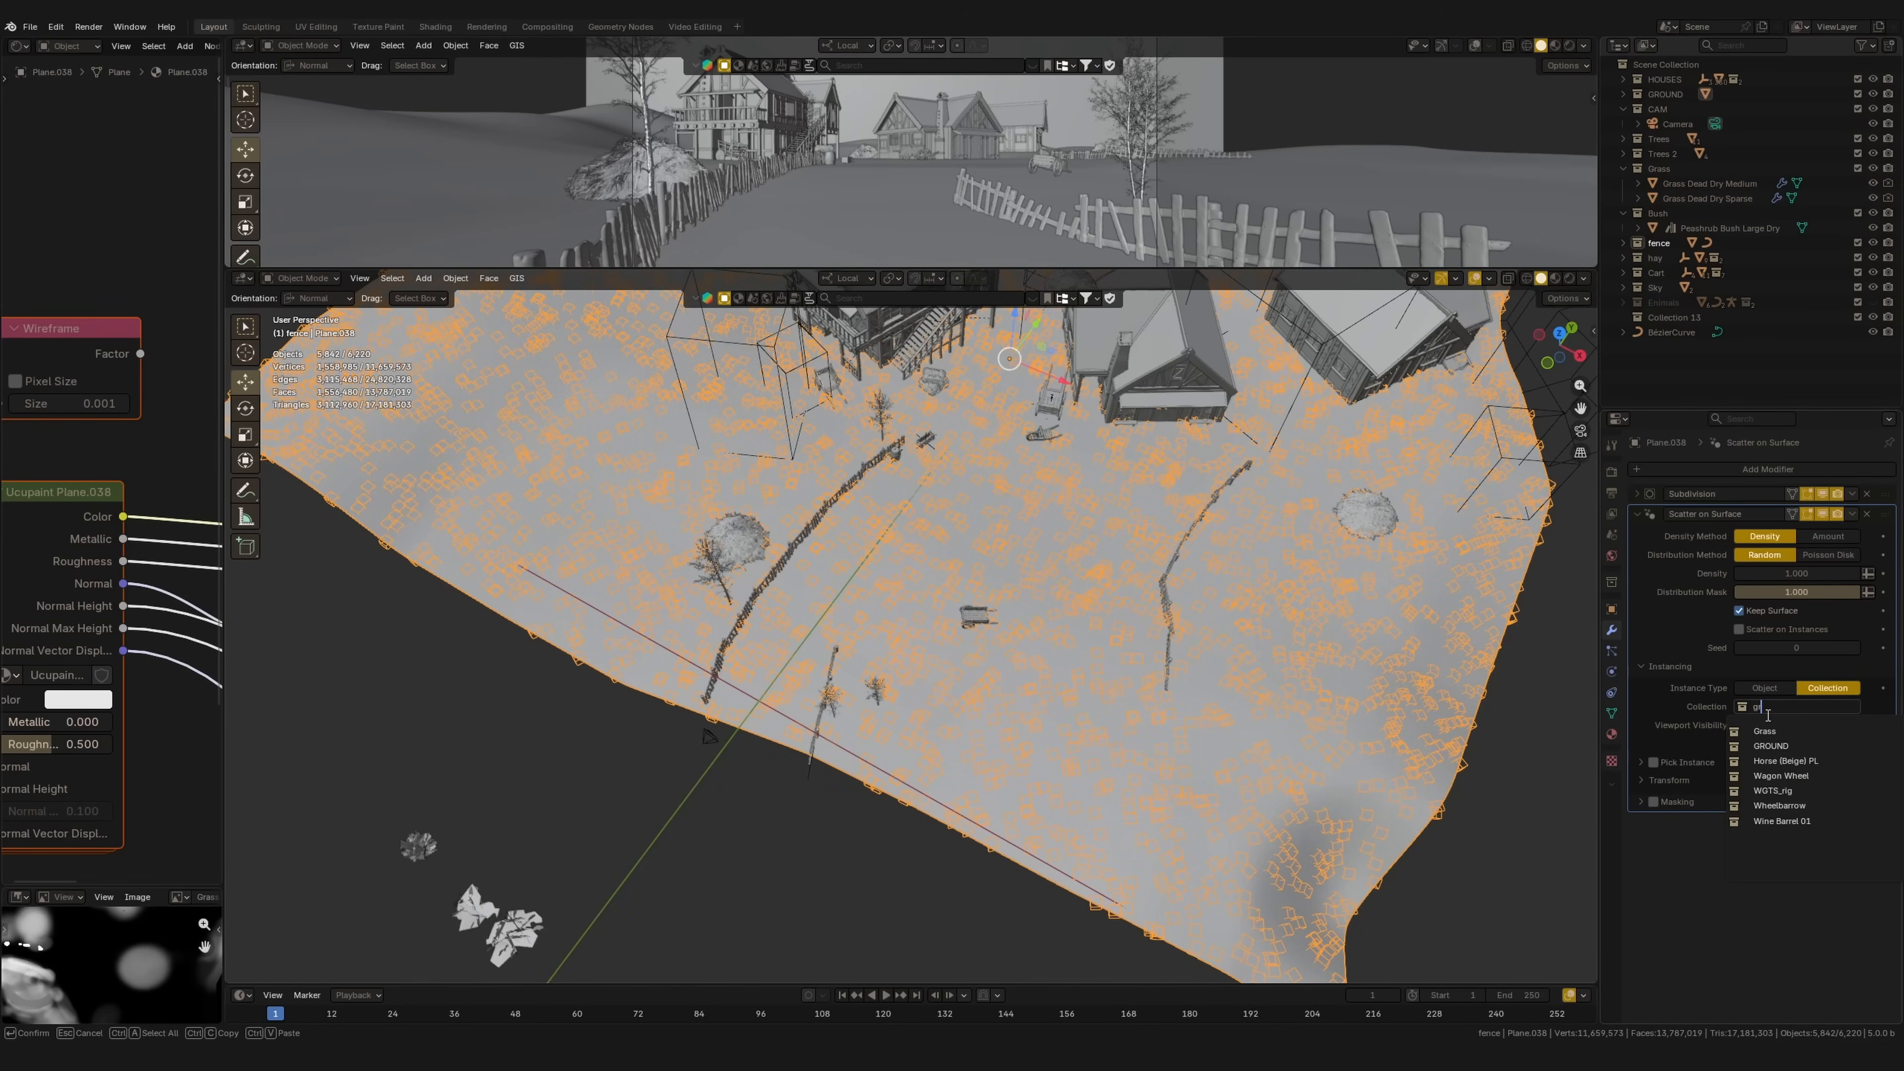
key(Return)
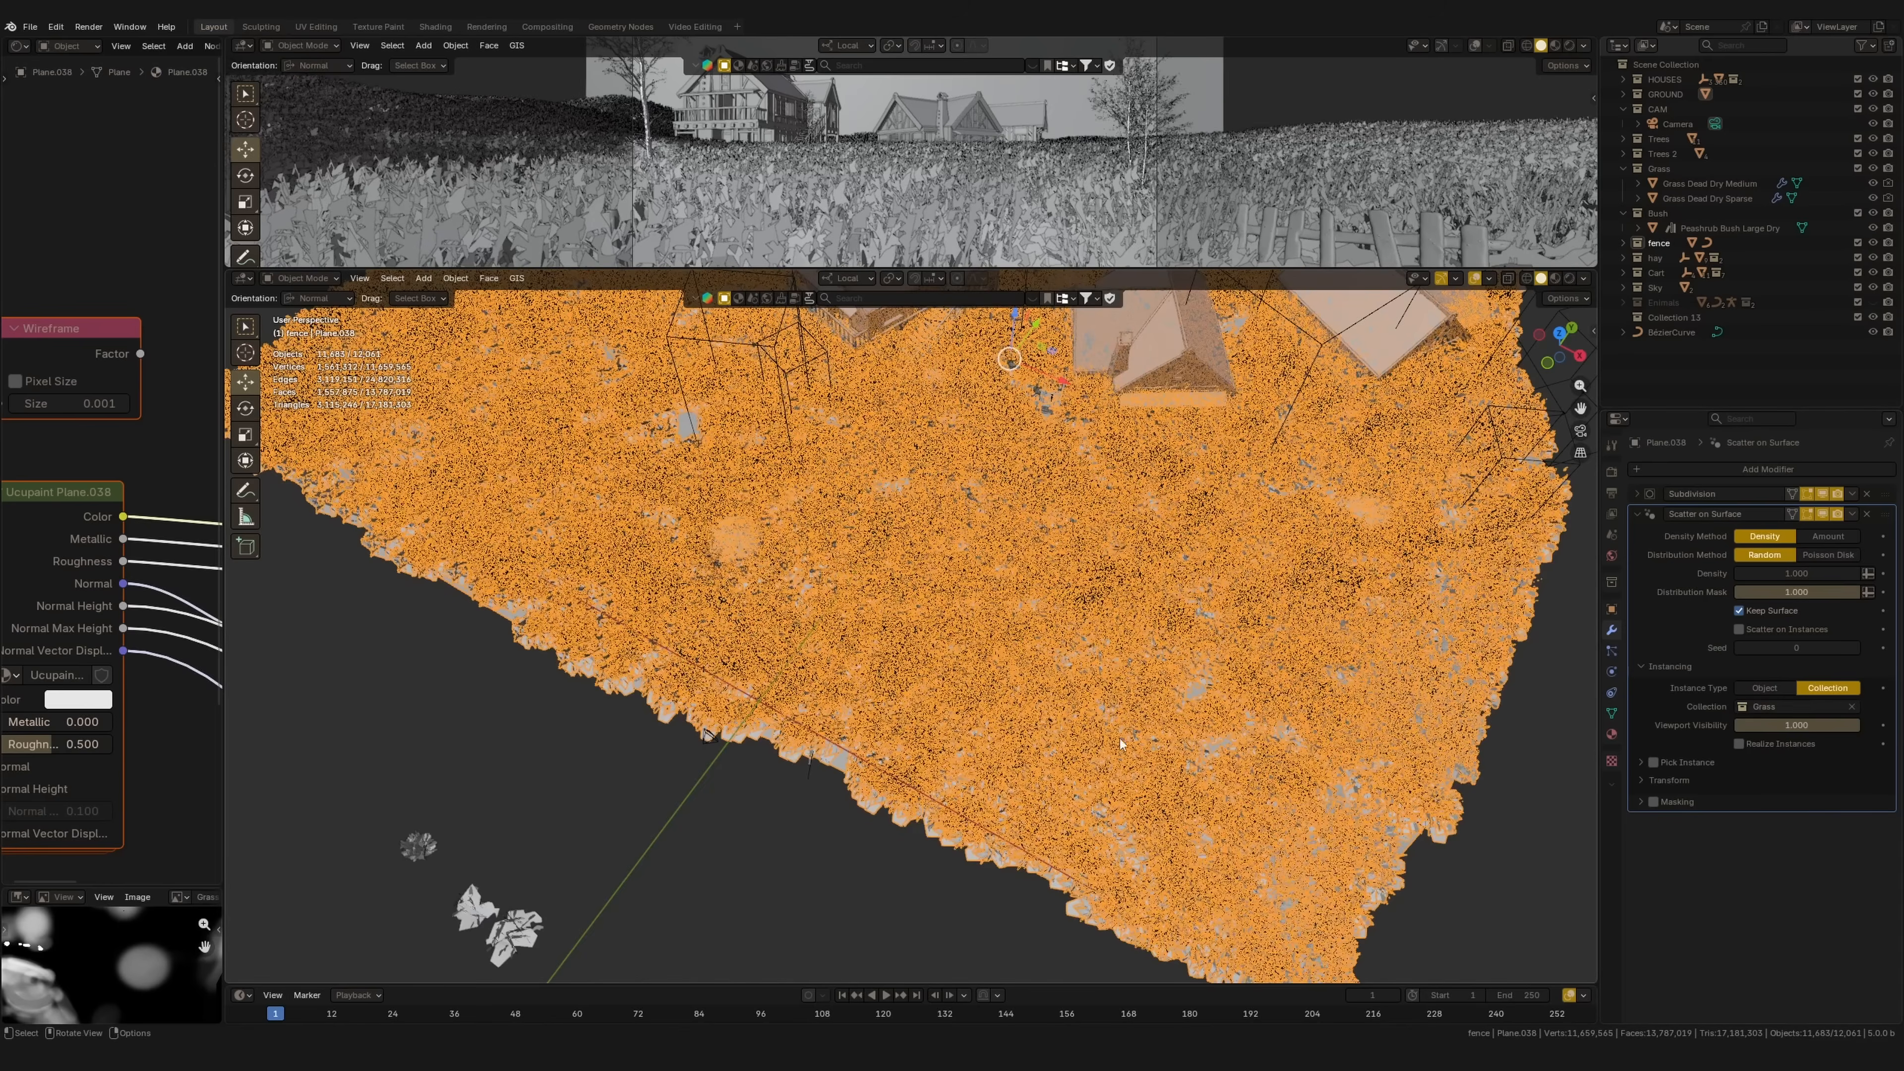
Step: Make Grass Dead Dry Sparse active and change its display setting in Object properties
middle_drag(1006, 767, 1132, 584)
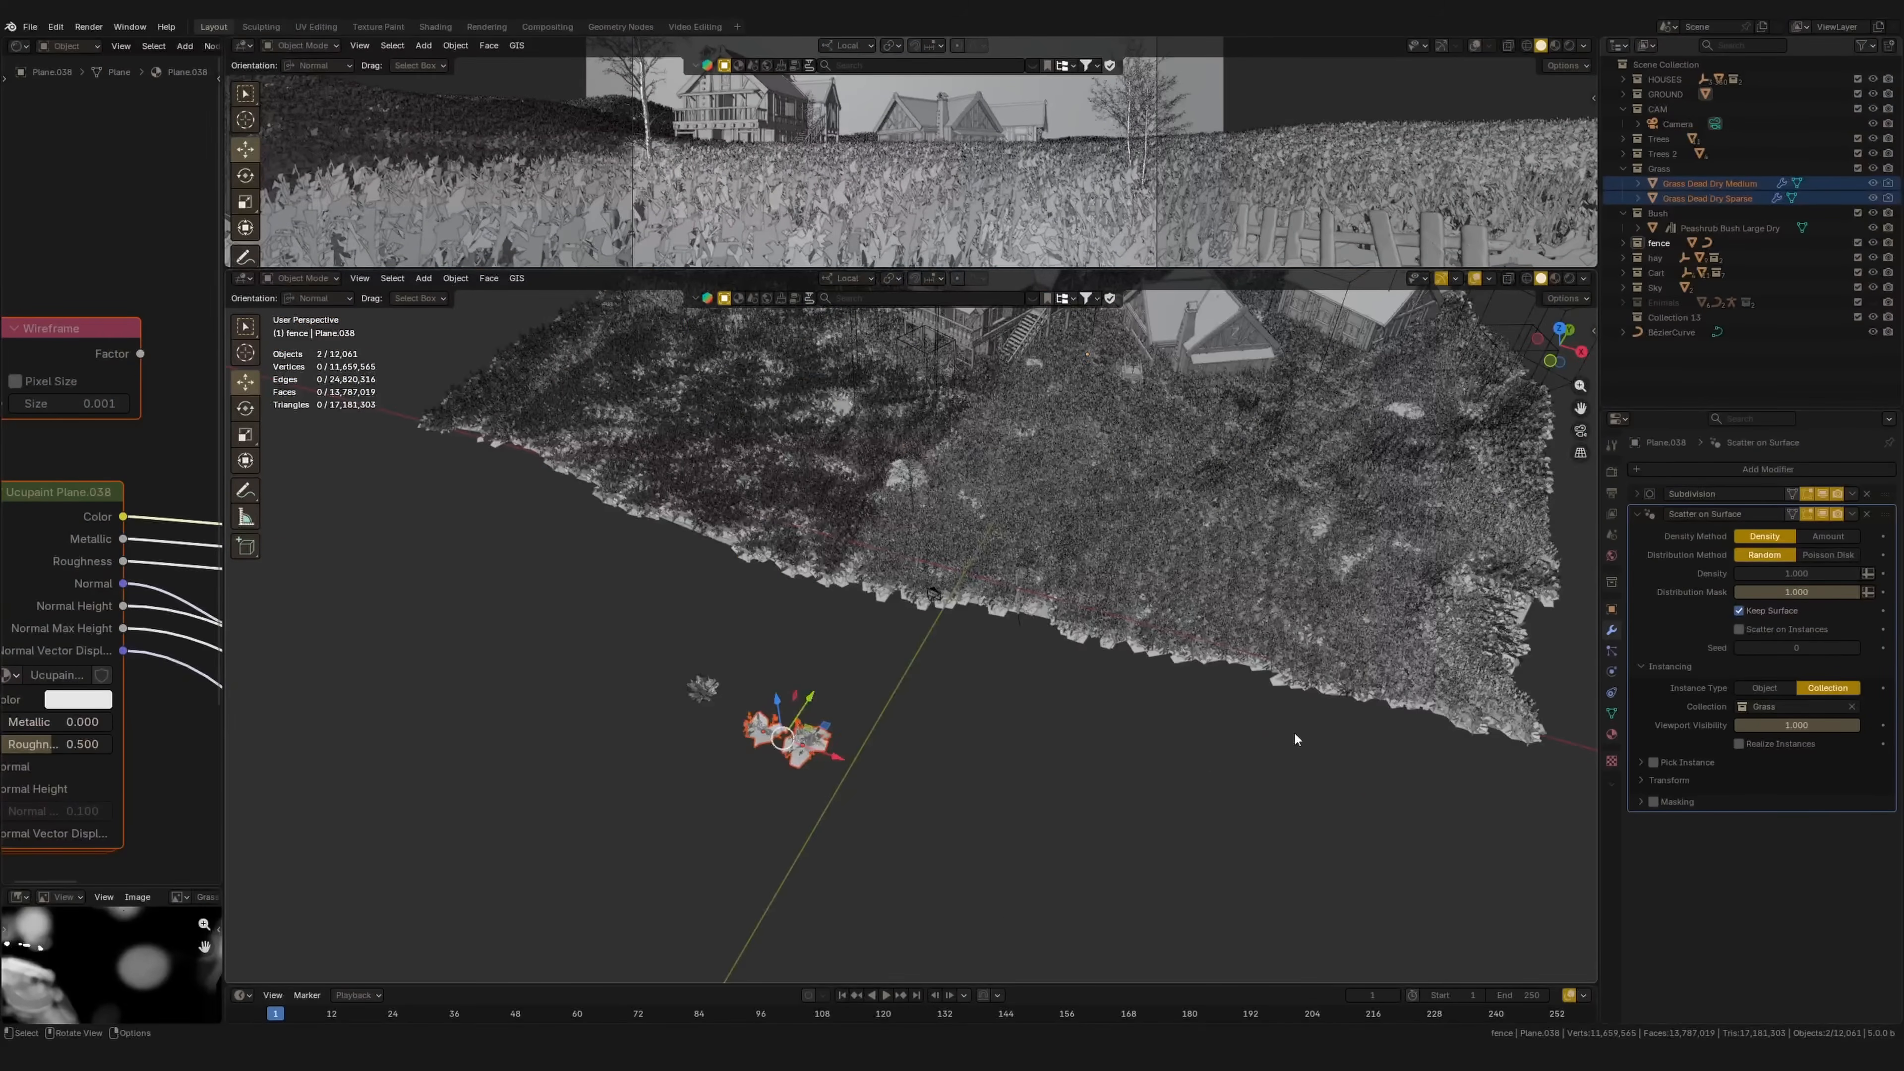
shift+click(814, 747)
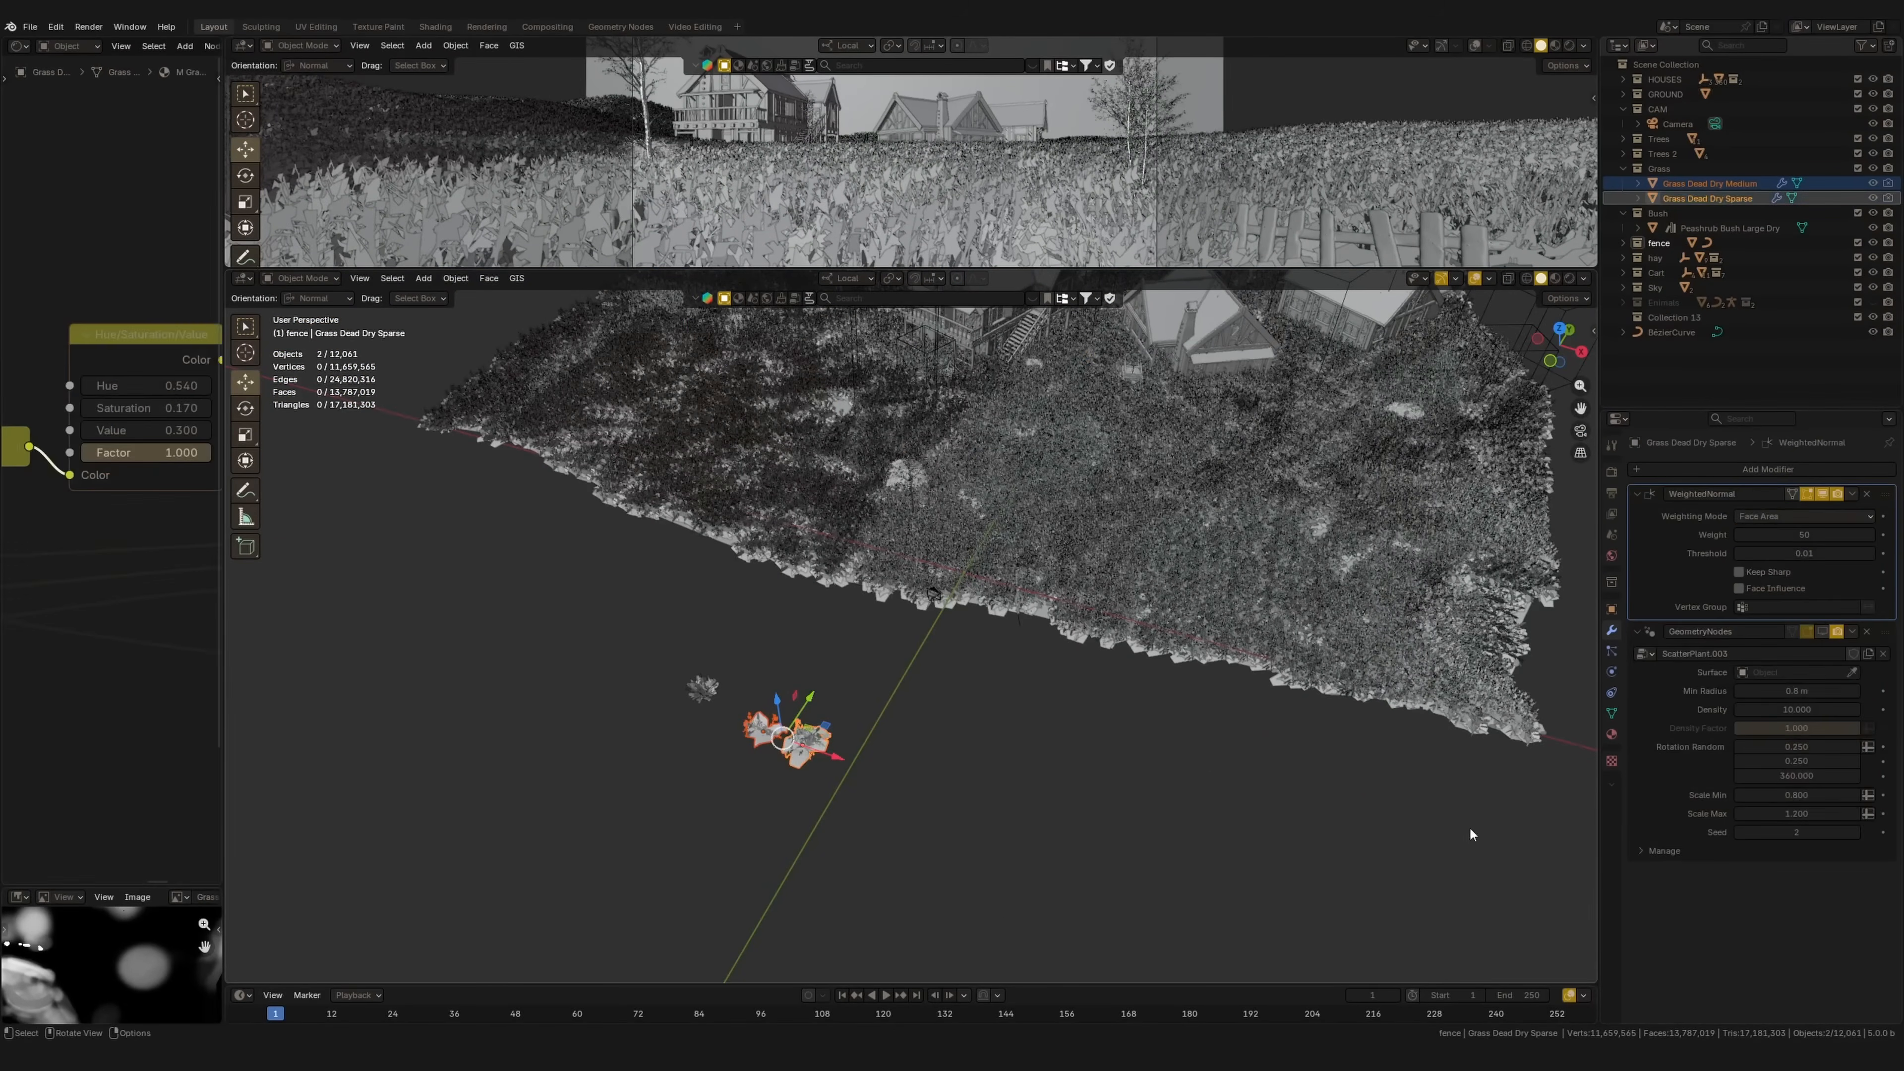
click(1611, 610)
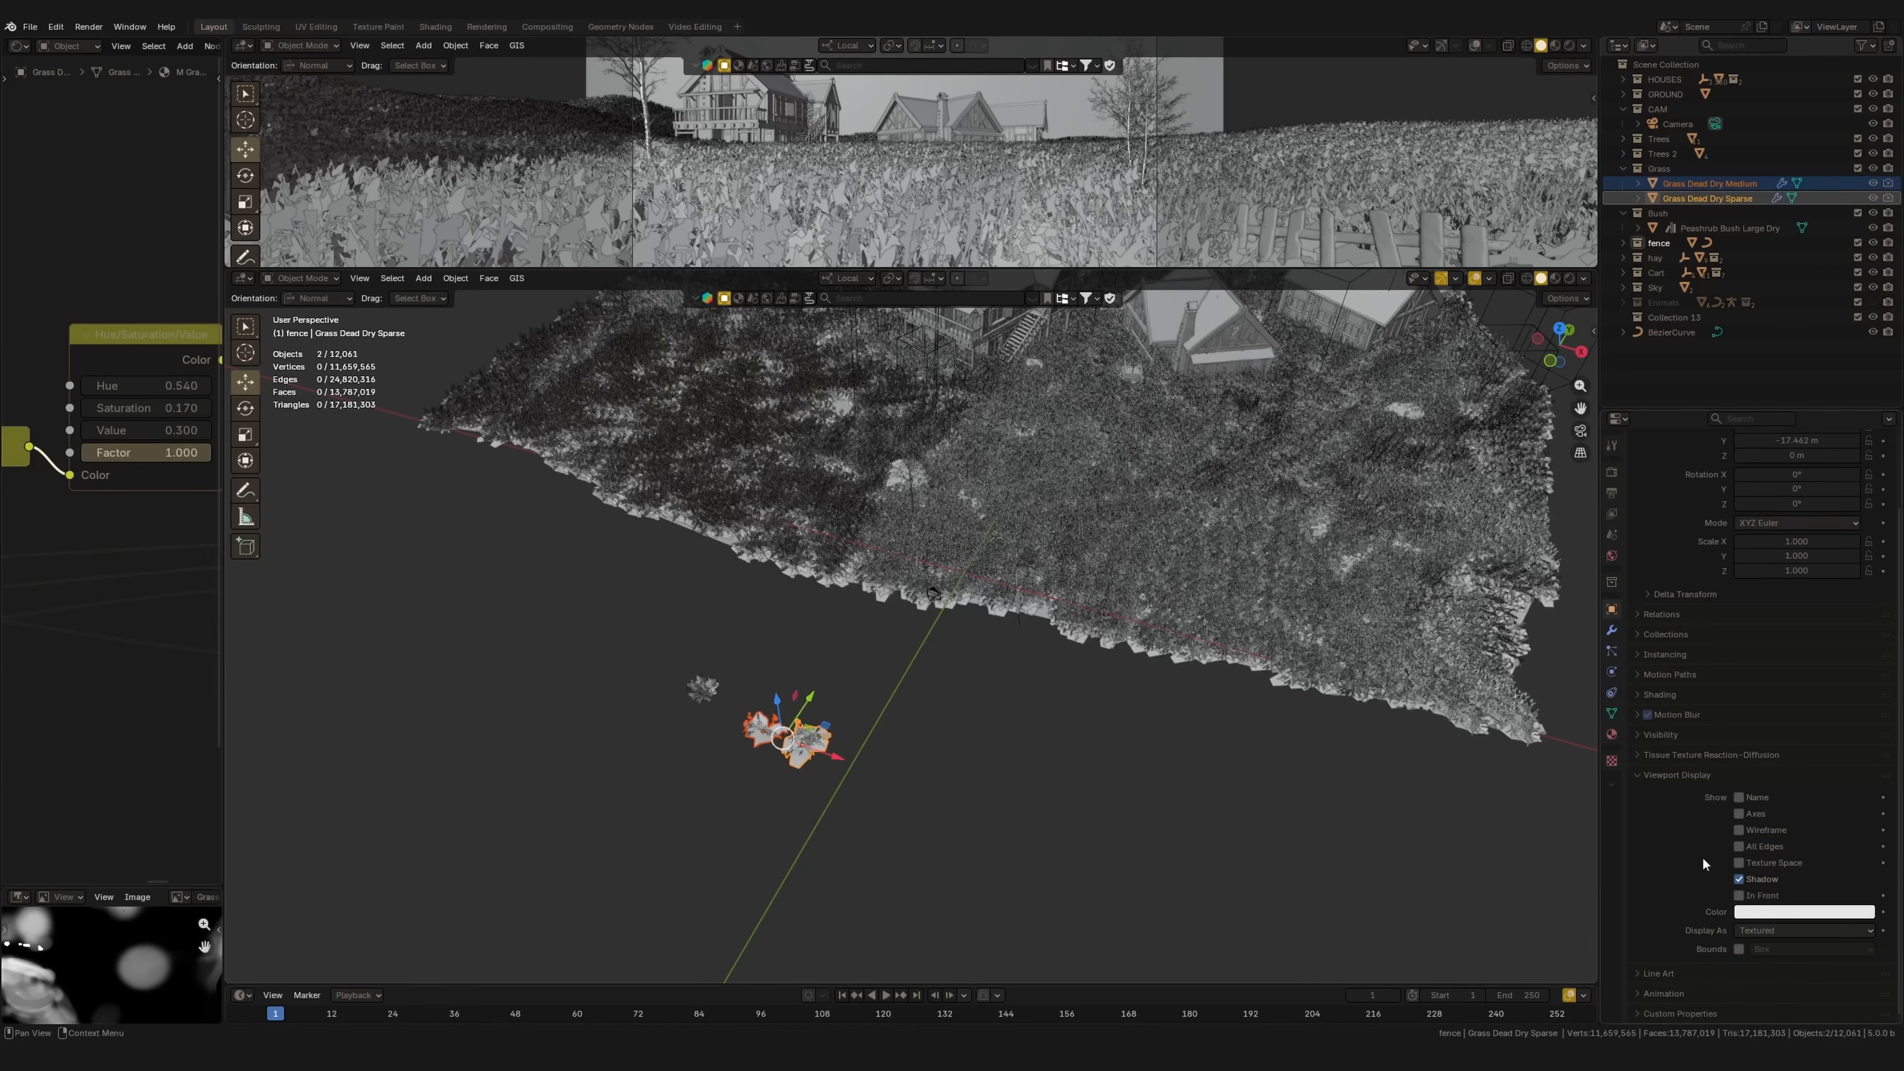
click(1761, 930)
Step: Display the grass source objects as Bounds and enable Pick Instance for the scatter
click(1728, 978)
middle_drag(1113, 608, 1004, 570)
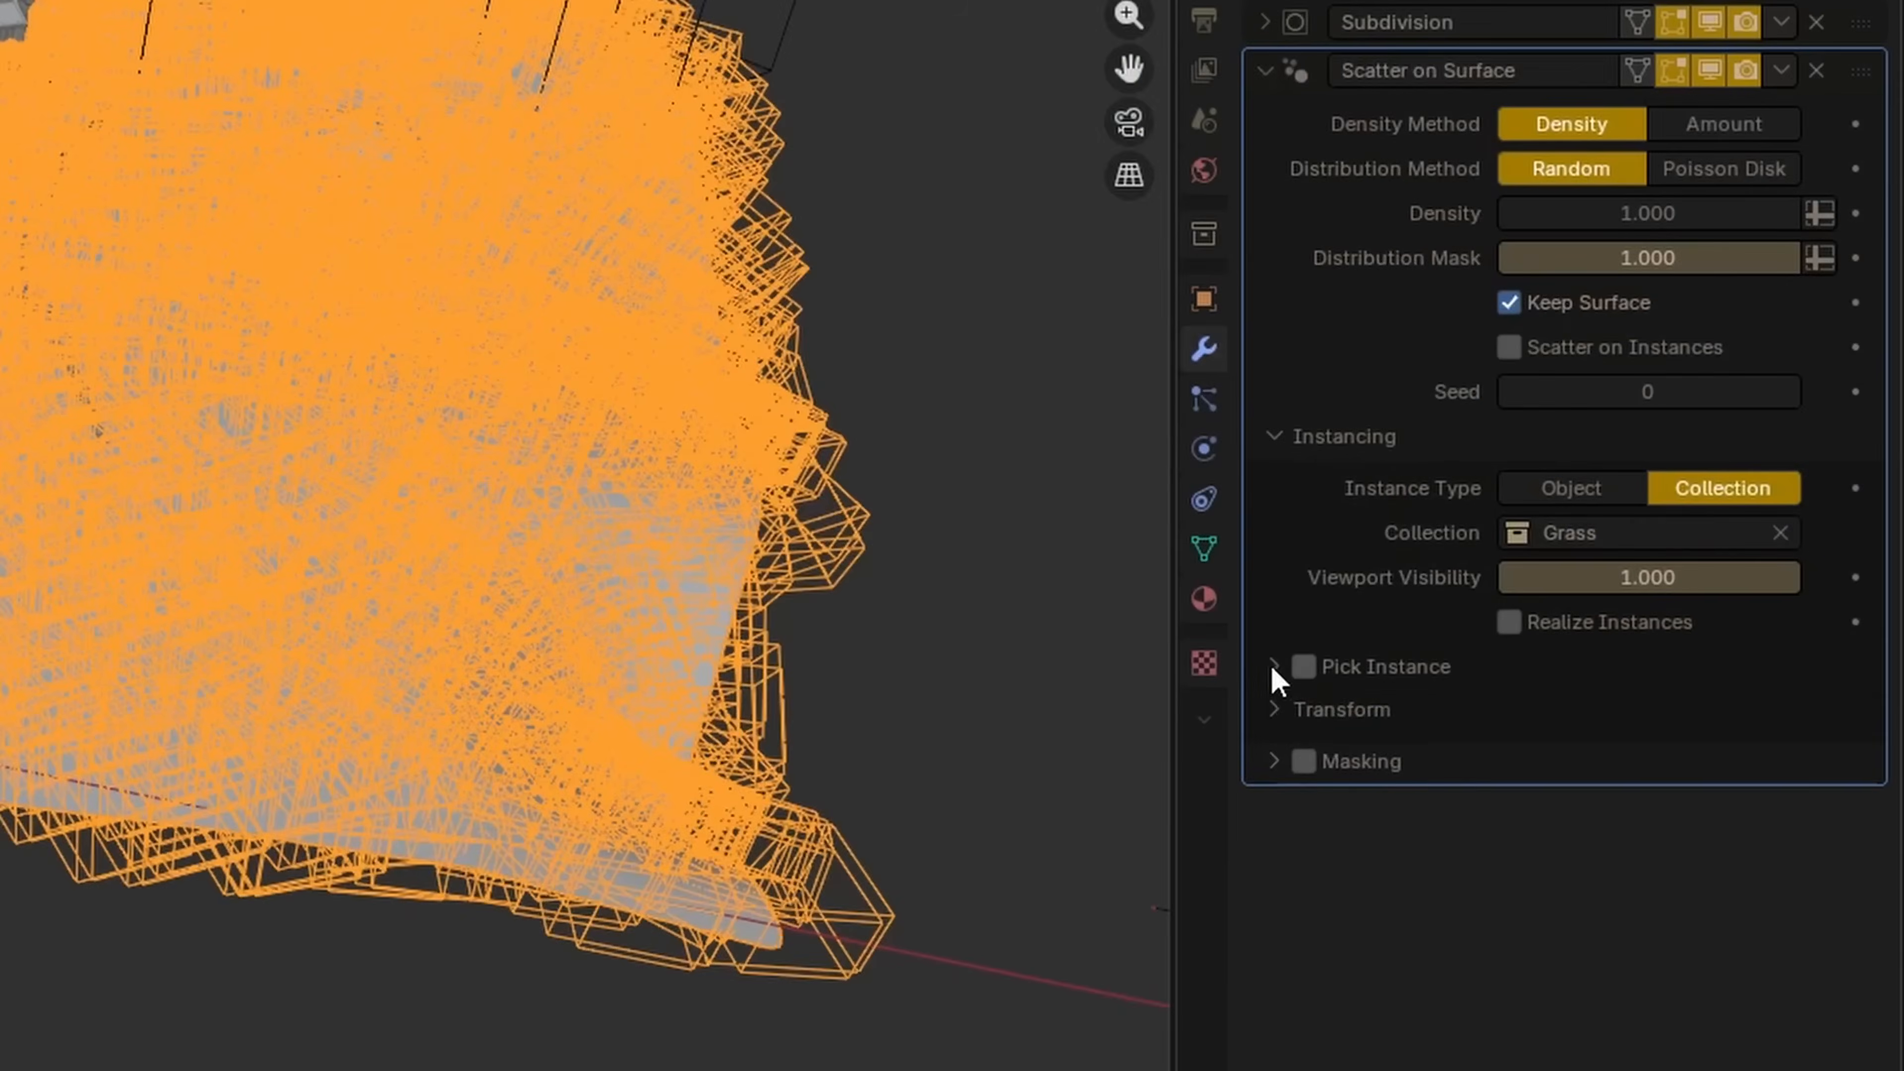
click(1641, 762)
click(1653, 762)
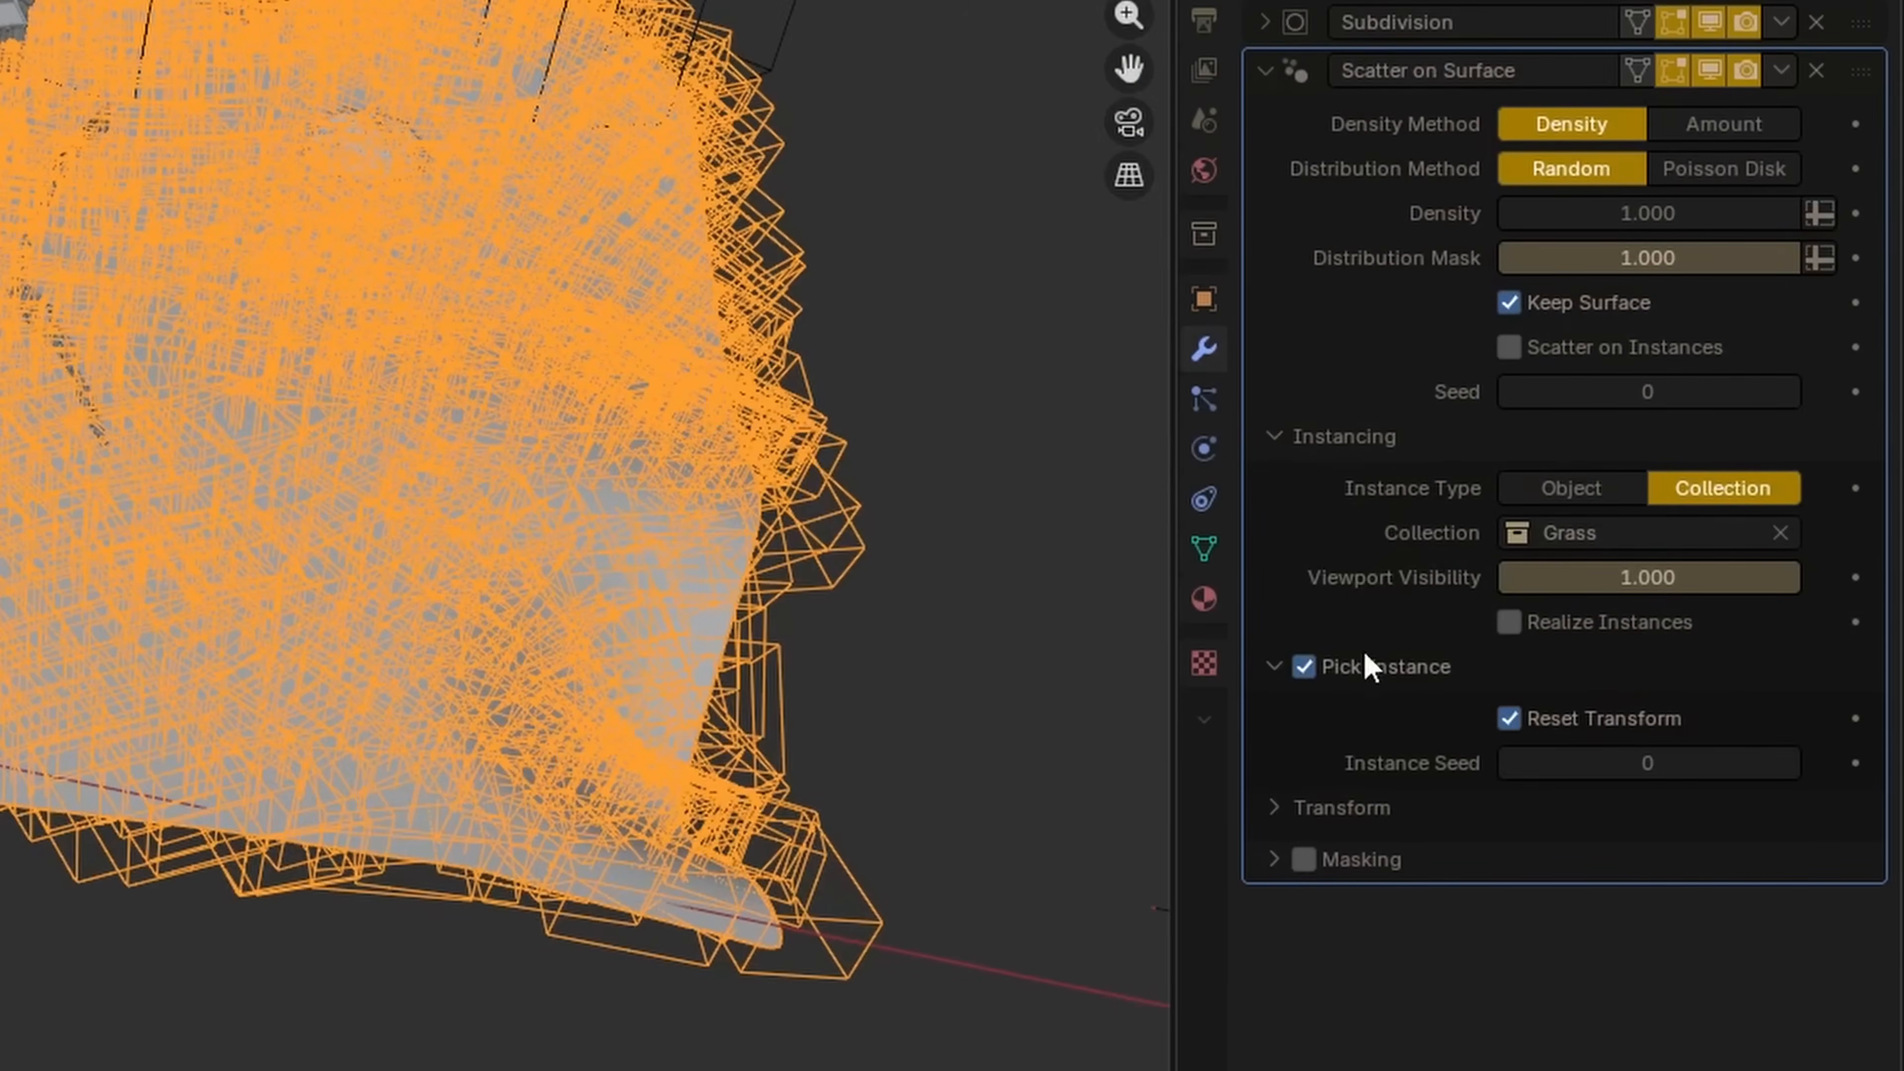
shift+middle_drag(1, 611, 2, 371)
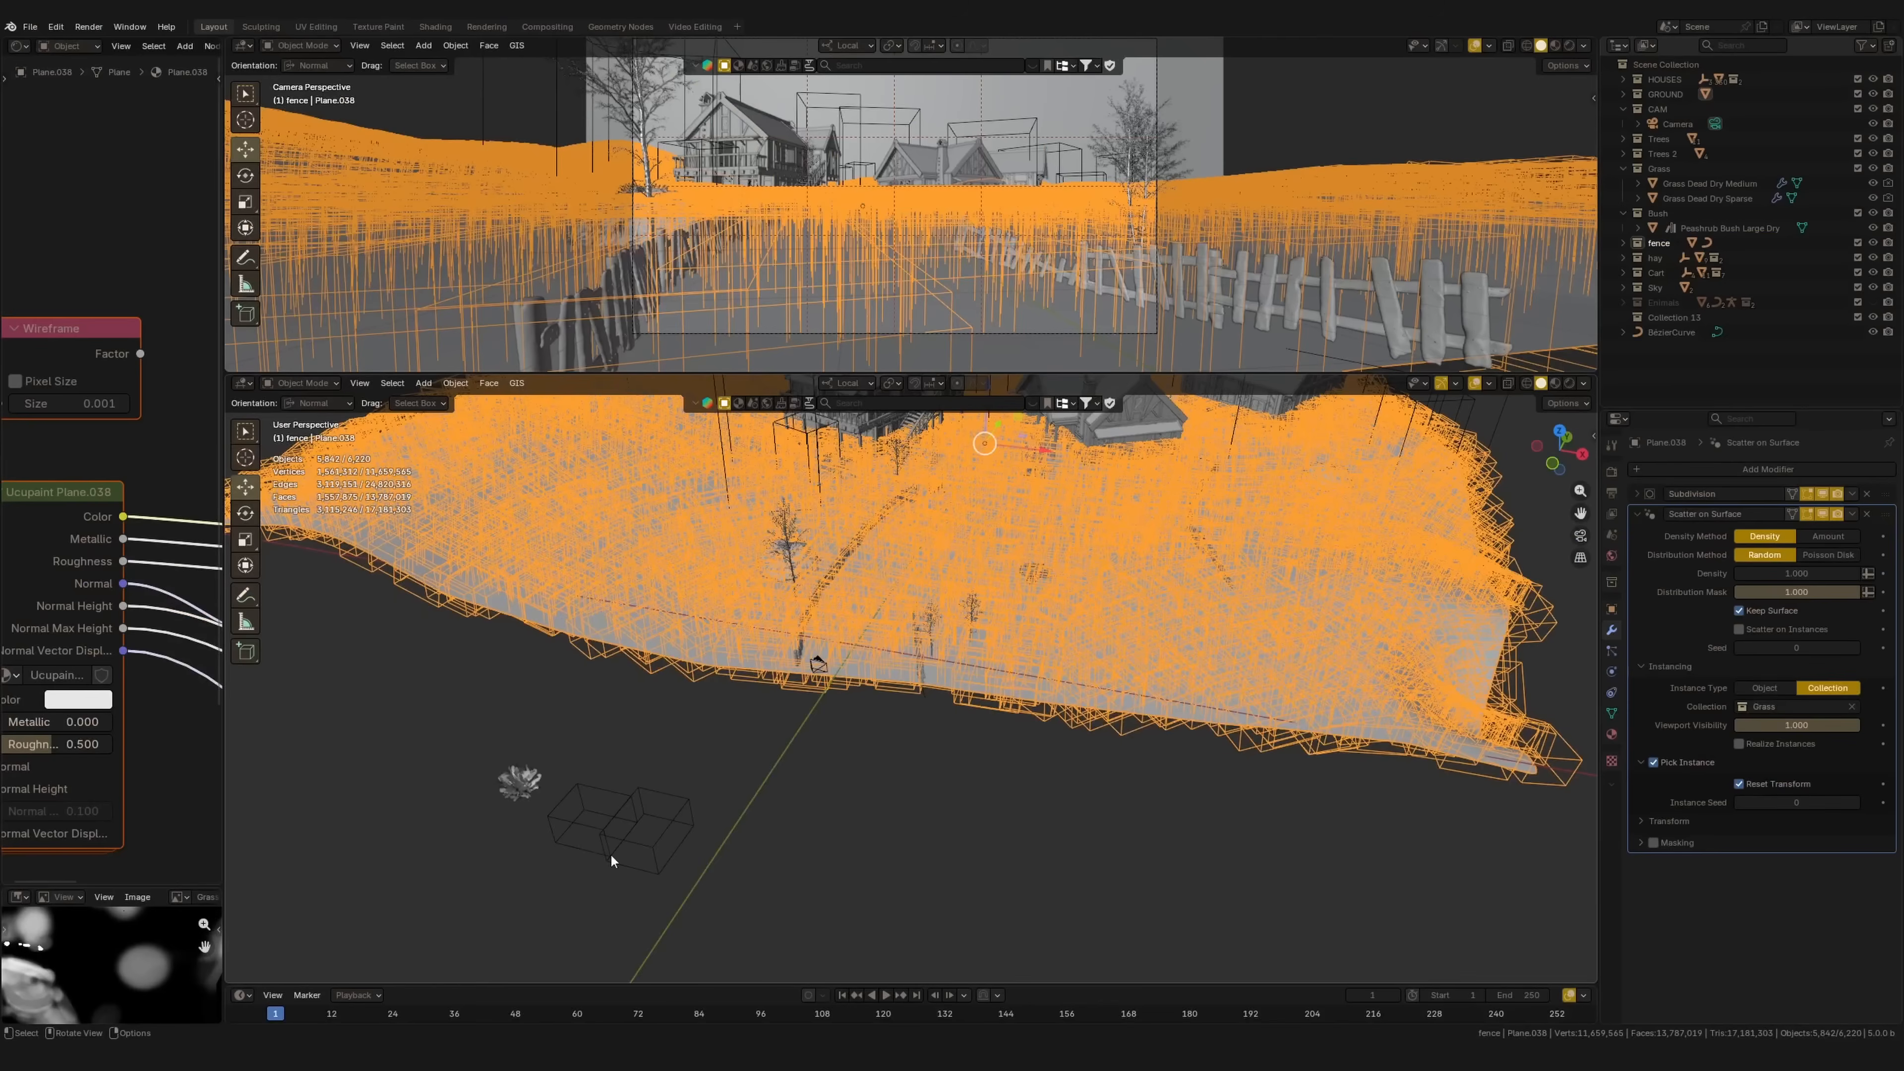
shift+middle_drag(888, 749, 860, 798)
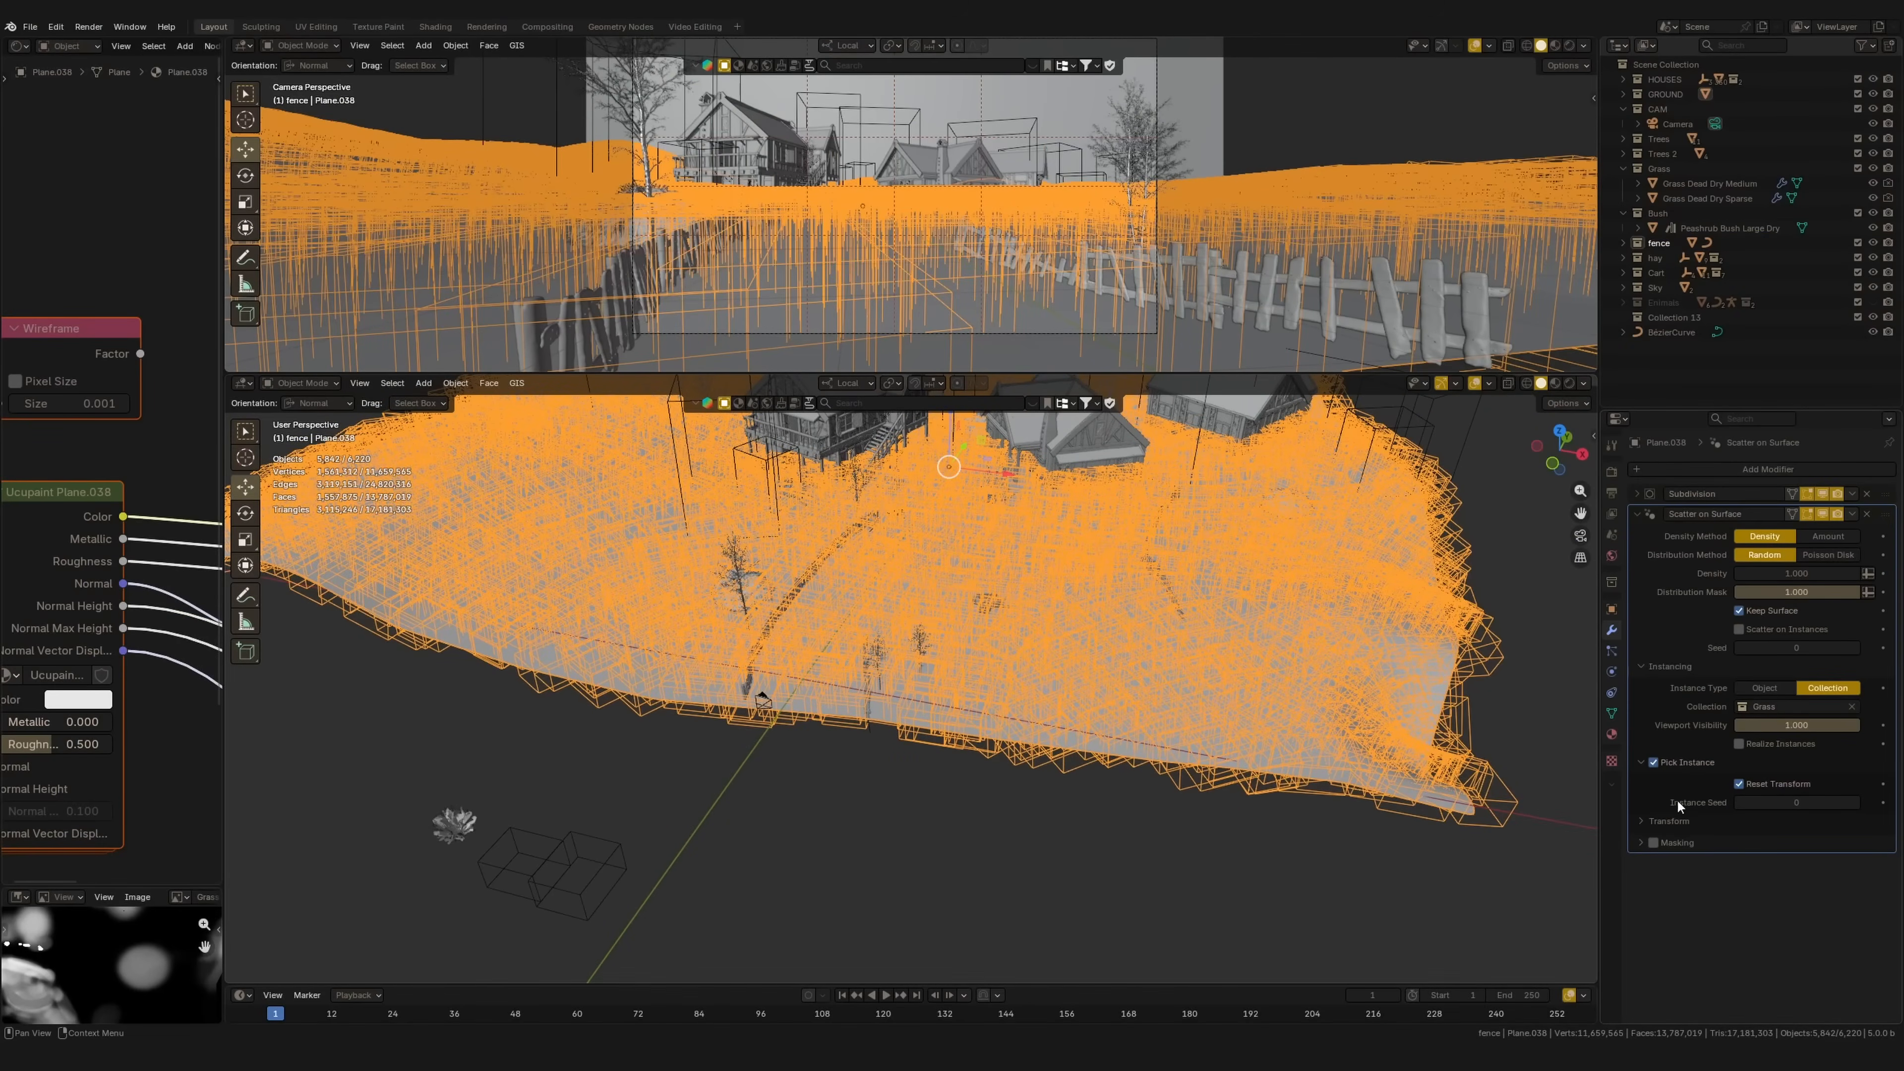
Step: Enable Randomize on the scattered grass and set the random scale to 0.415
click(1648, 822)
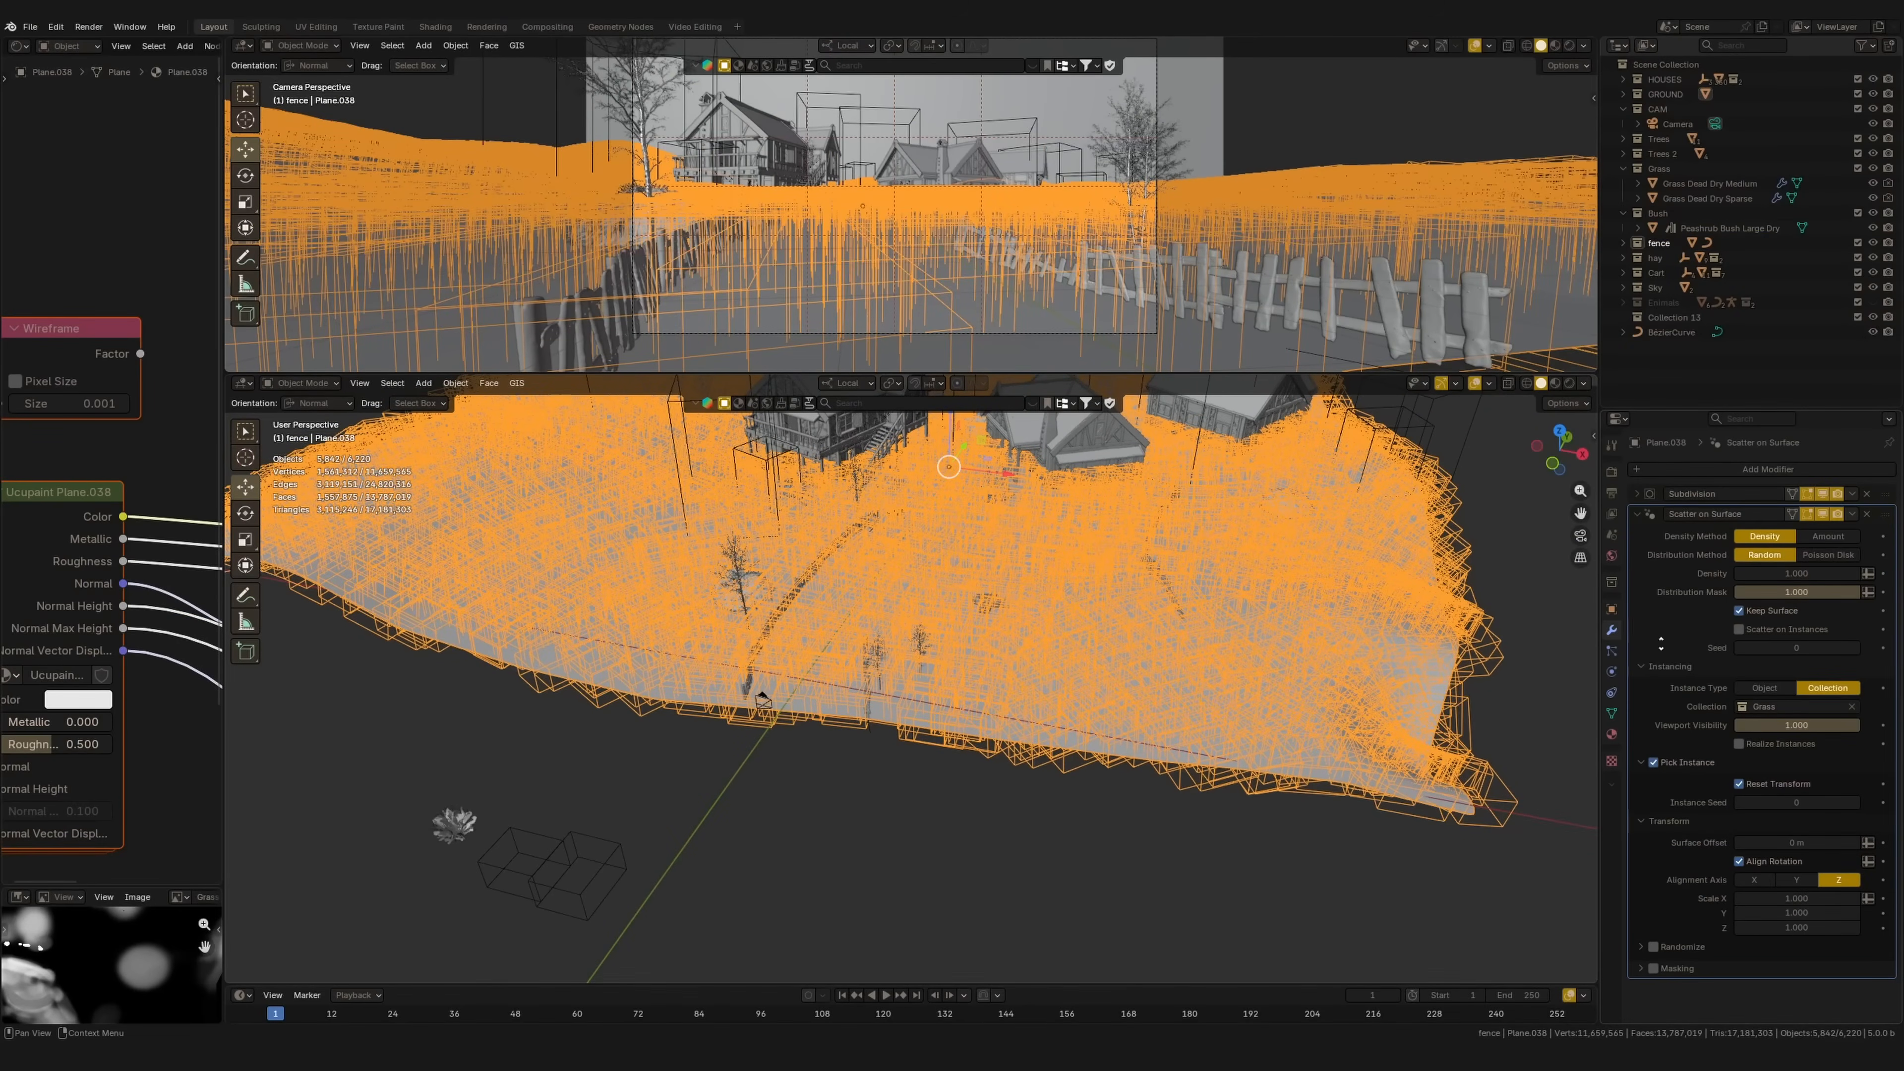
click(1641, 948)
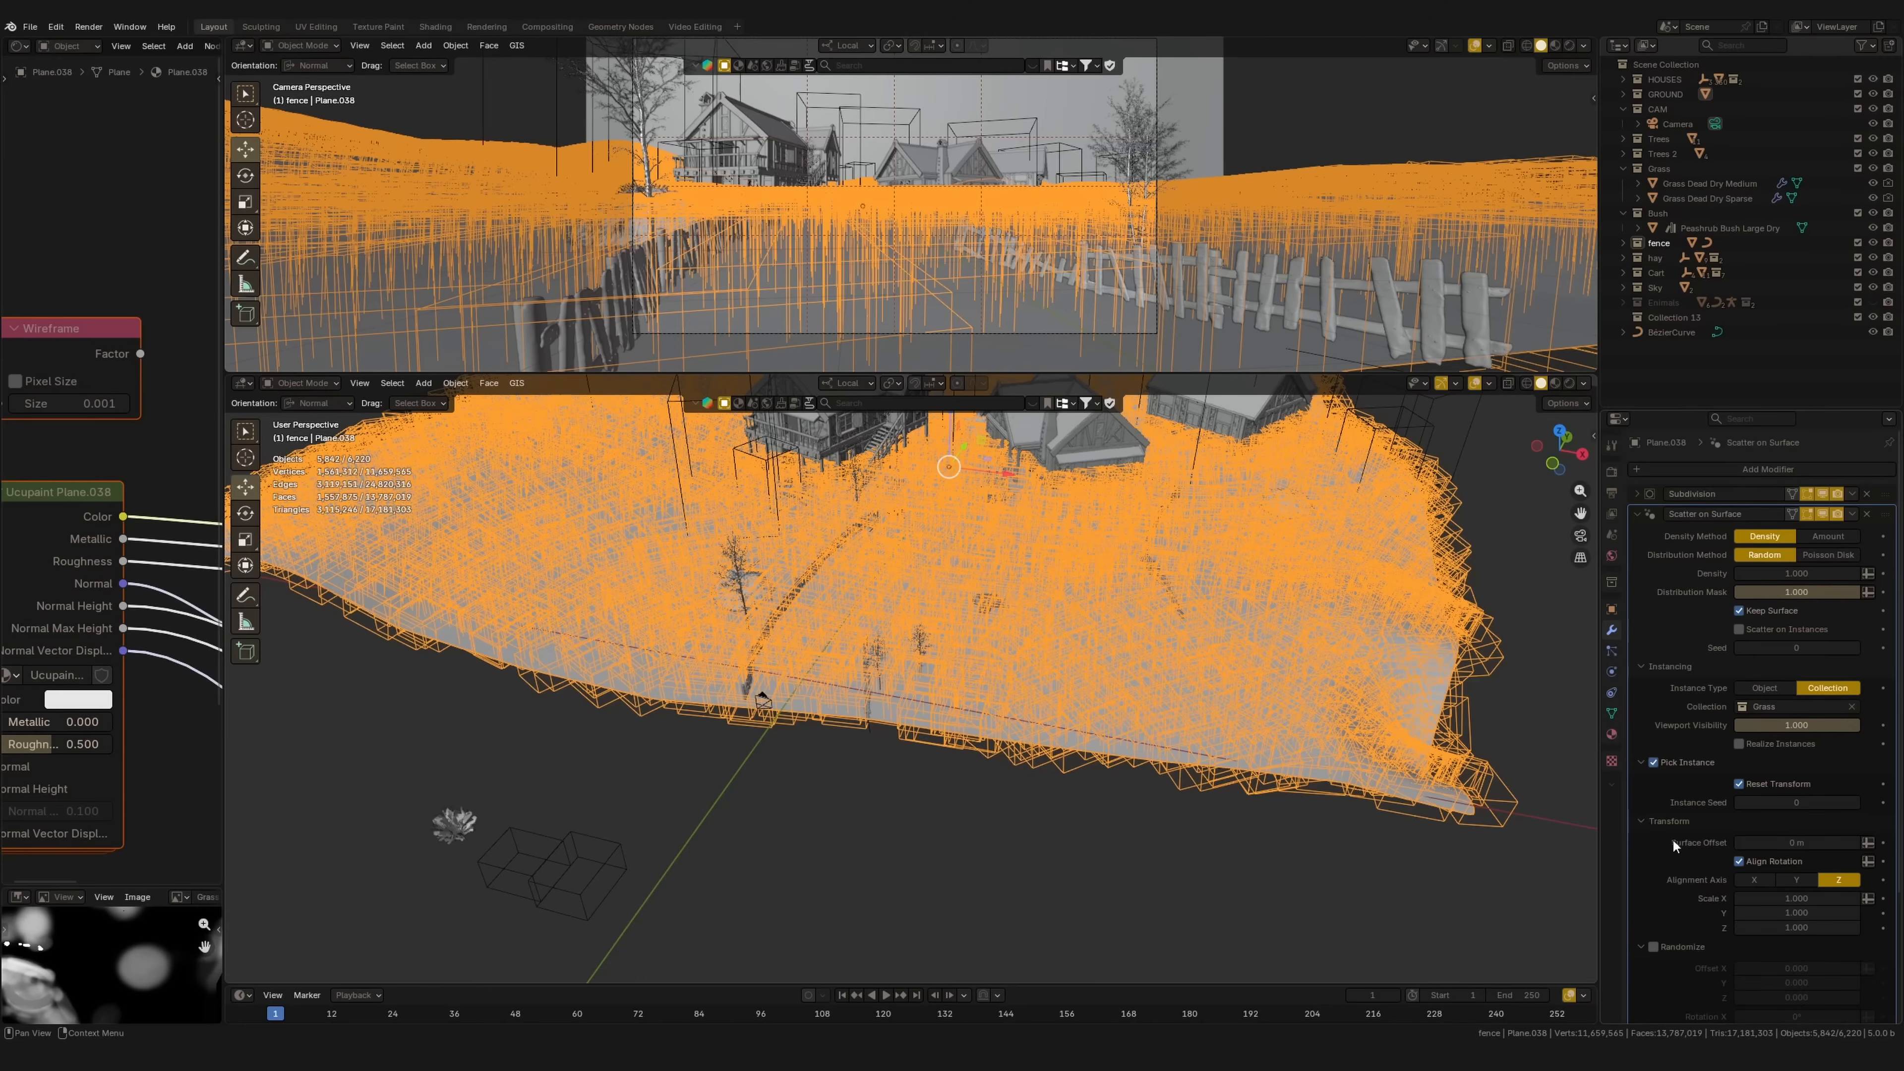
scroll(1690, 750, down, 5)
click(1686, 789)
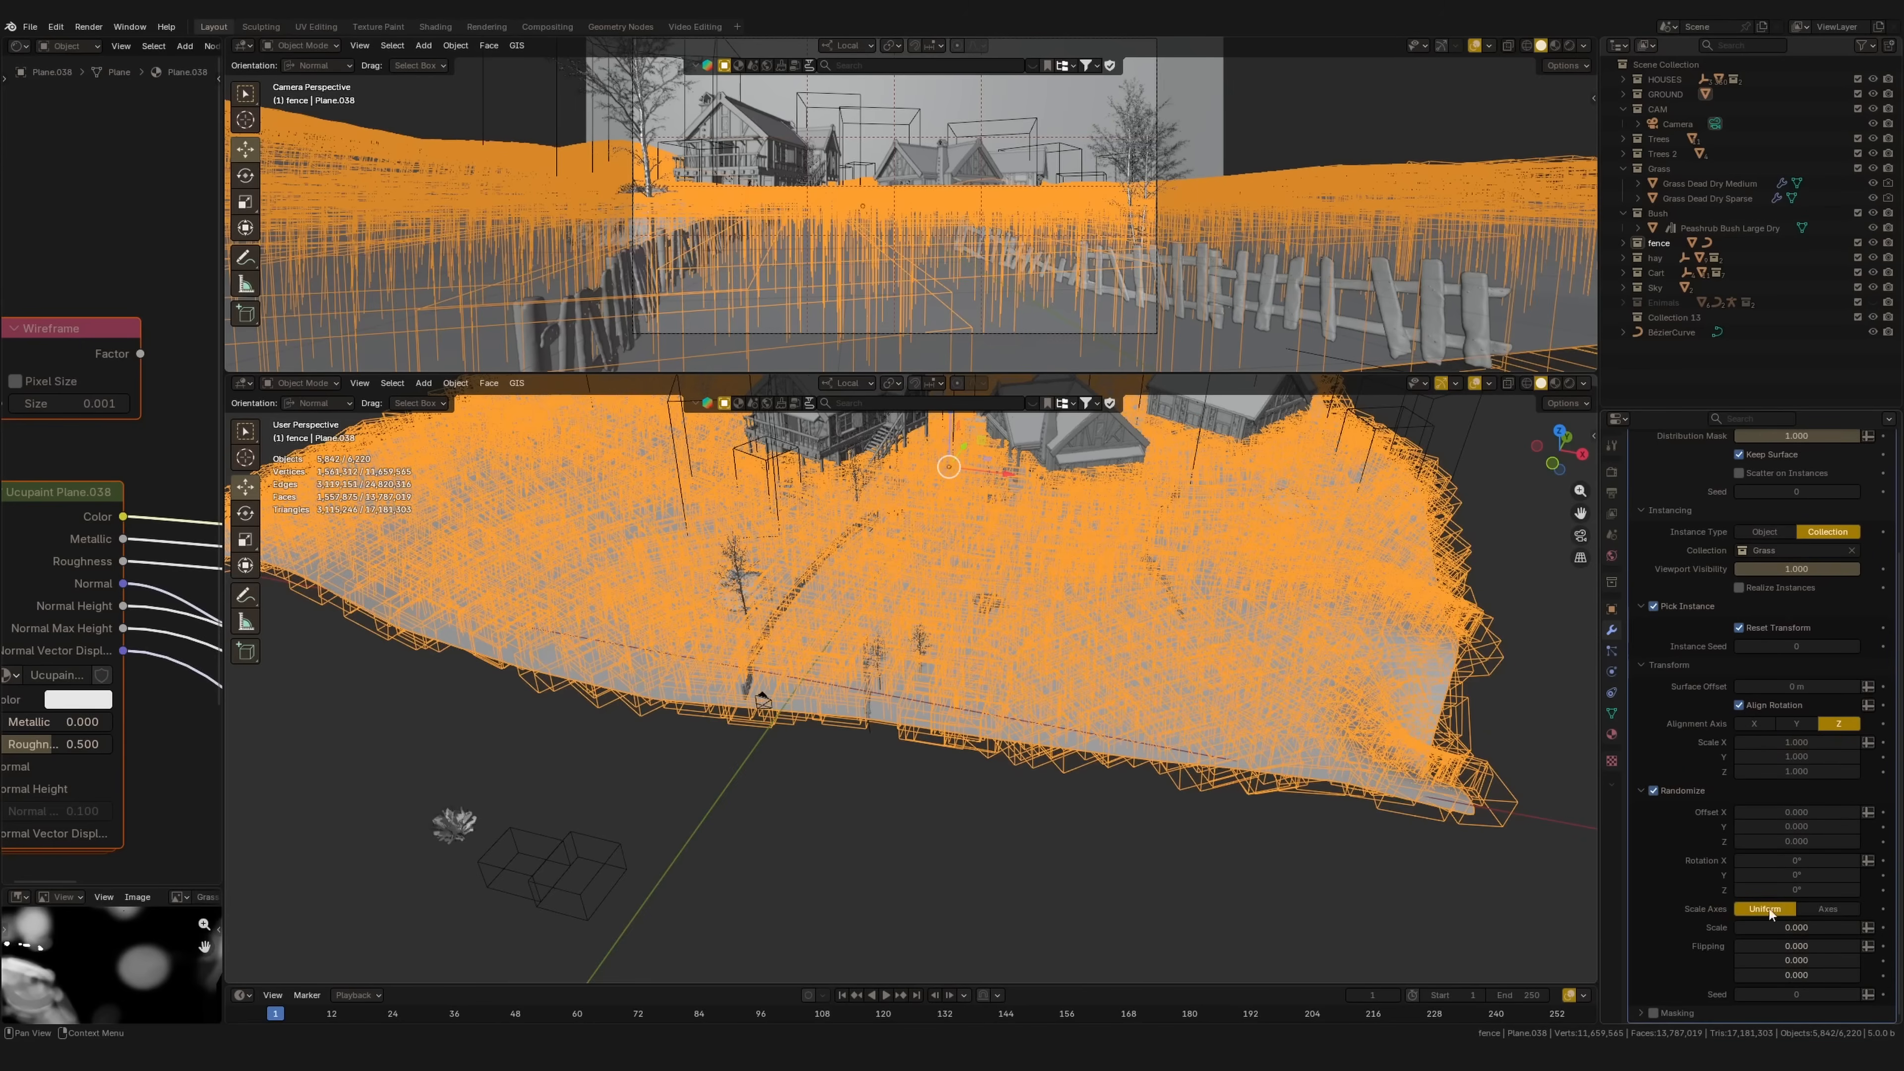
drag(1789, 927, 1864, 926)
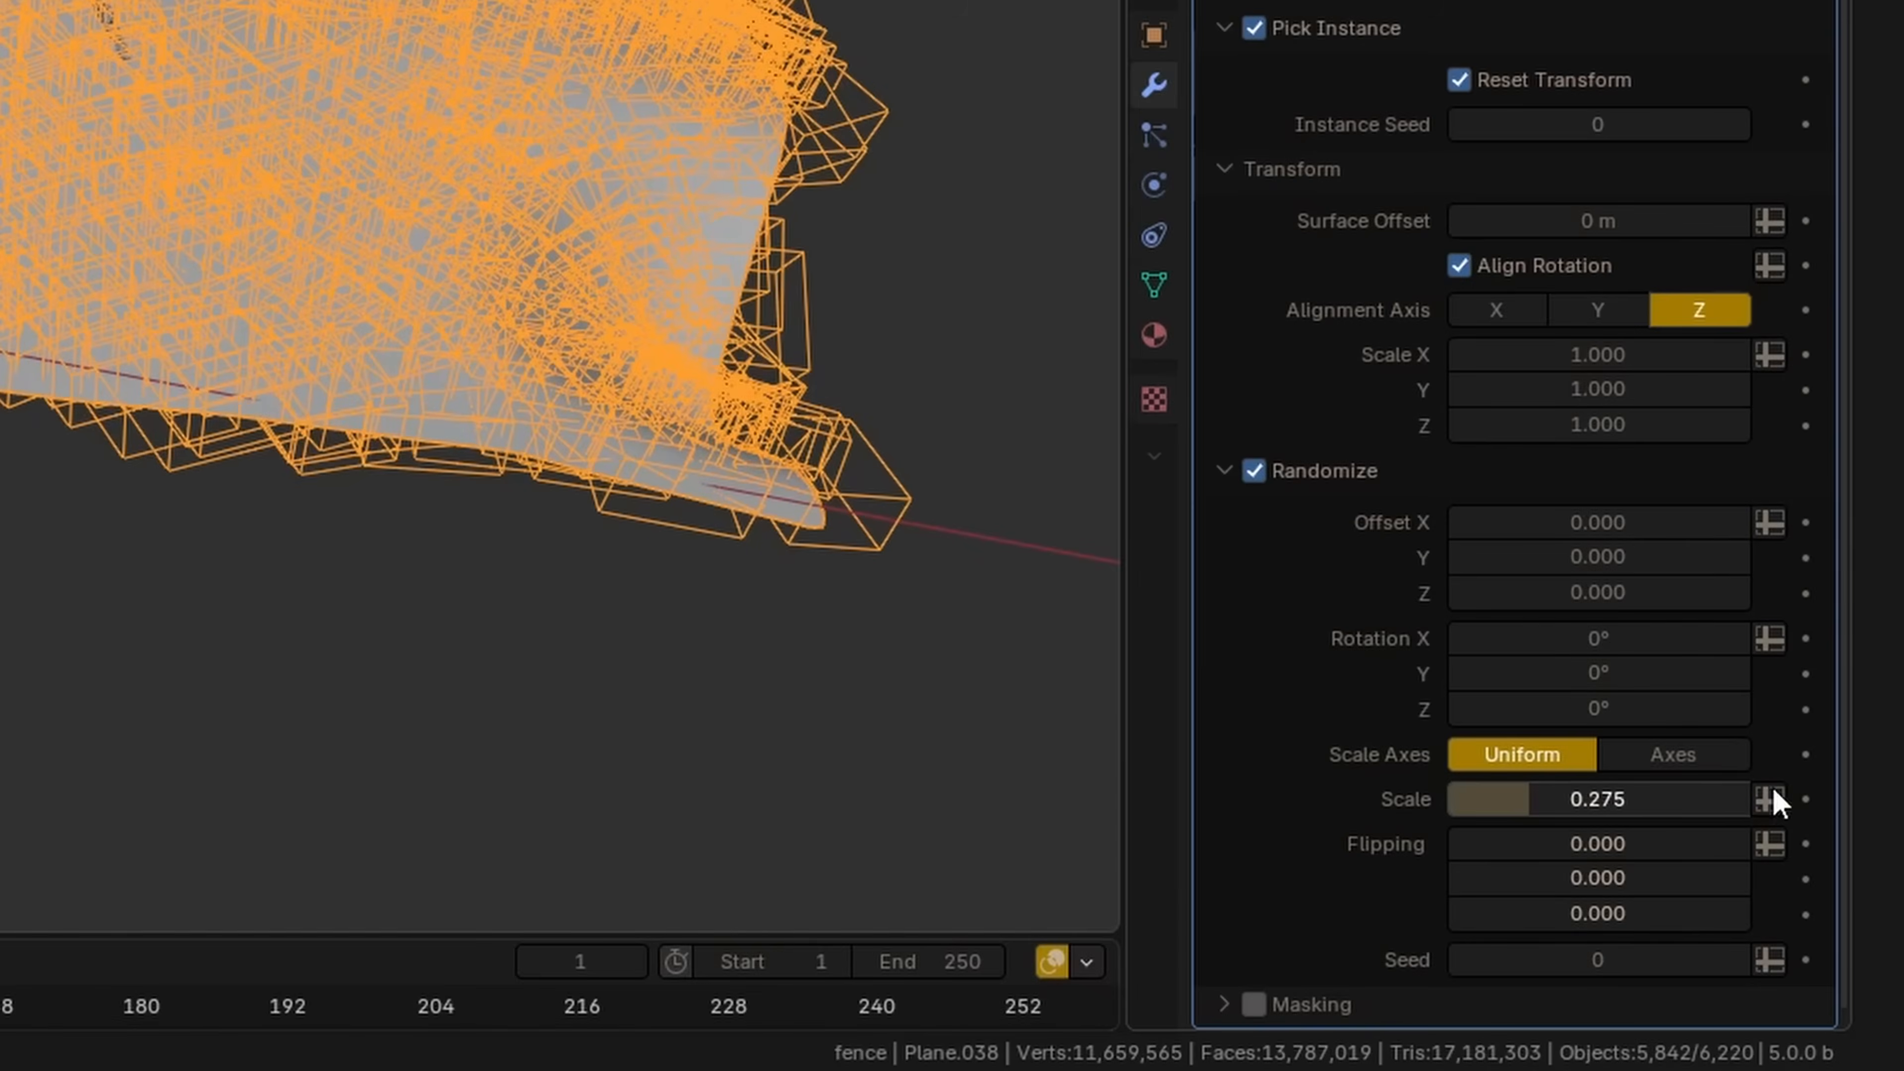
drag(1799, 791, 1583, 674)
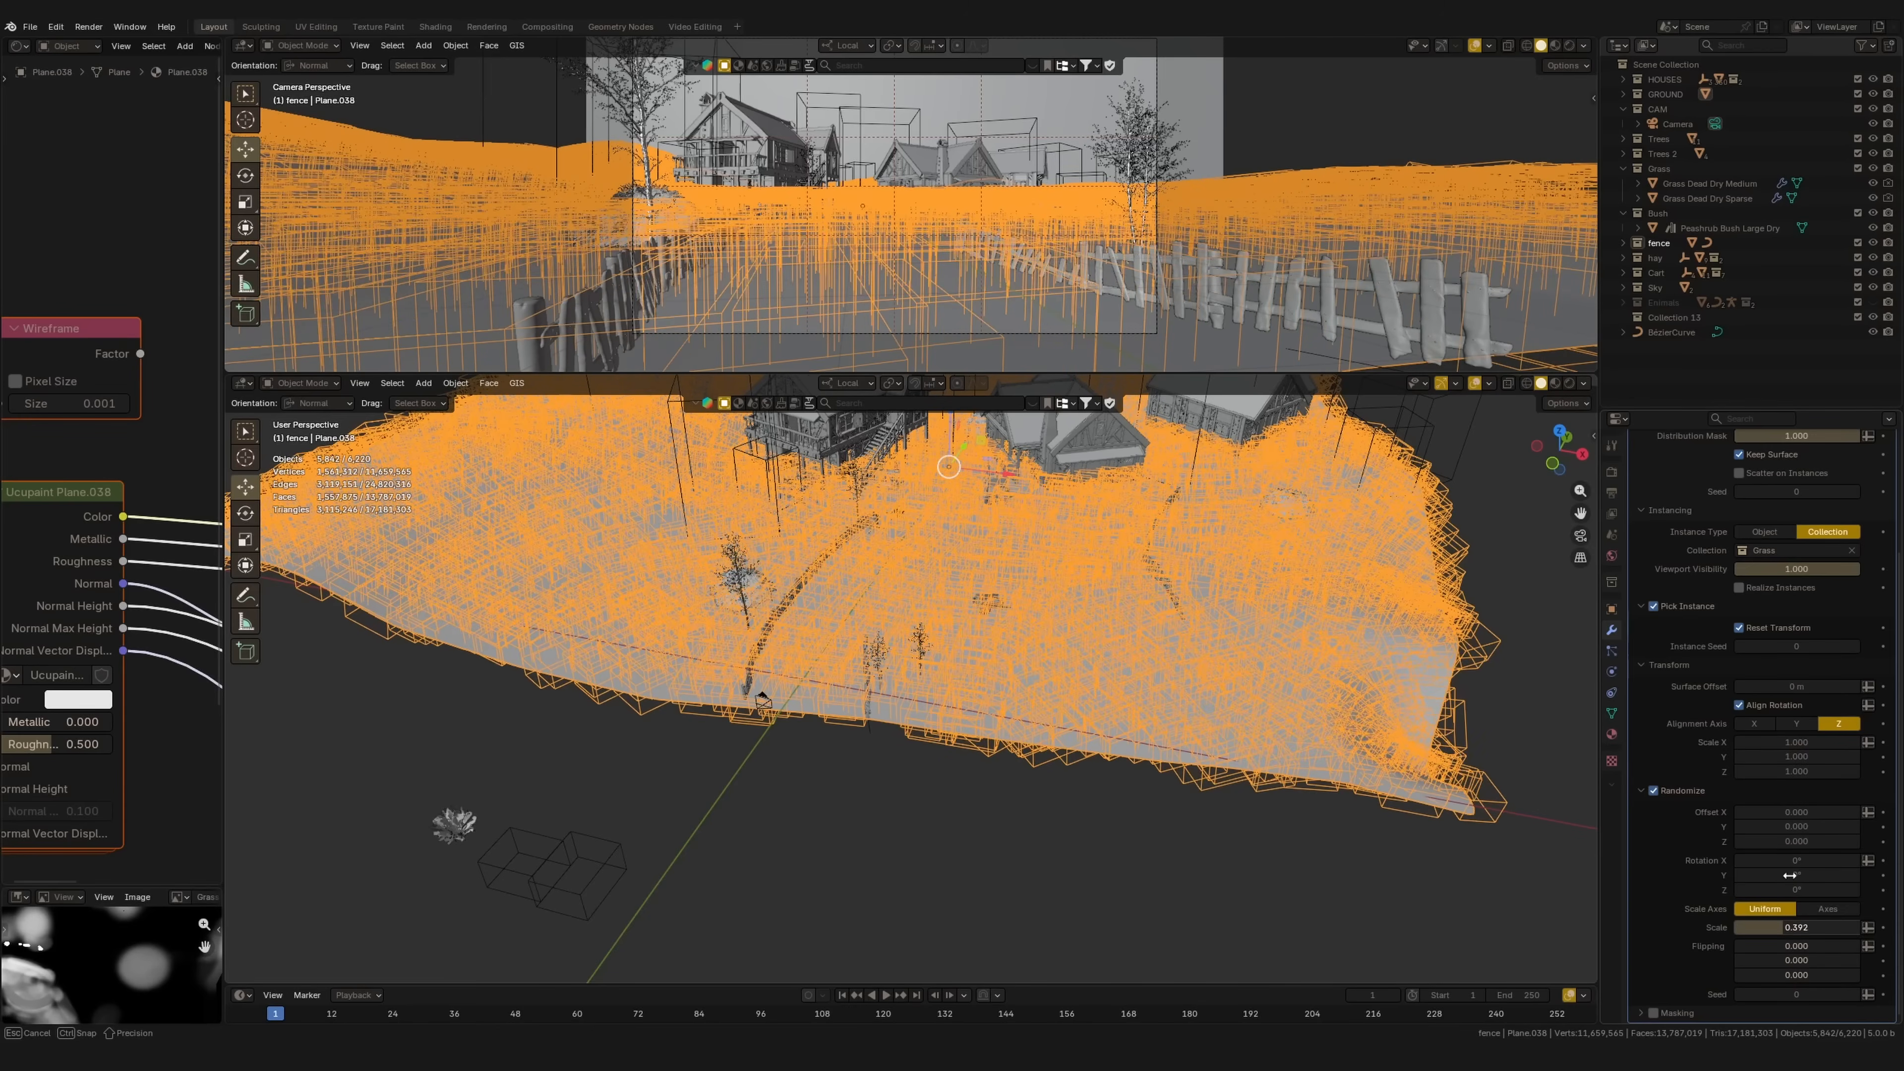
drag(1789, 875, 1780, 884)
Step: Set random rotation to 45° on Z and 15° on X
click(1773, 888)
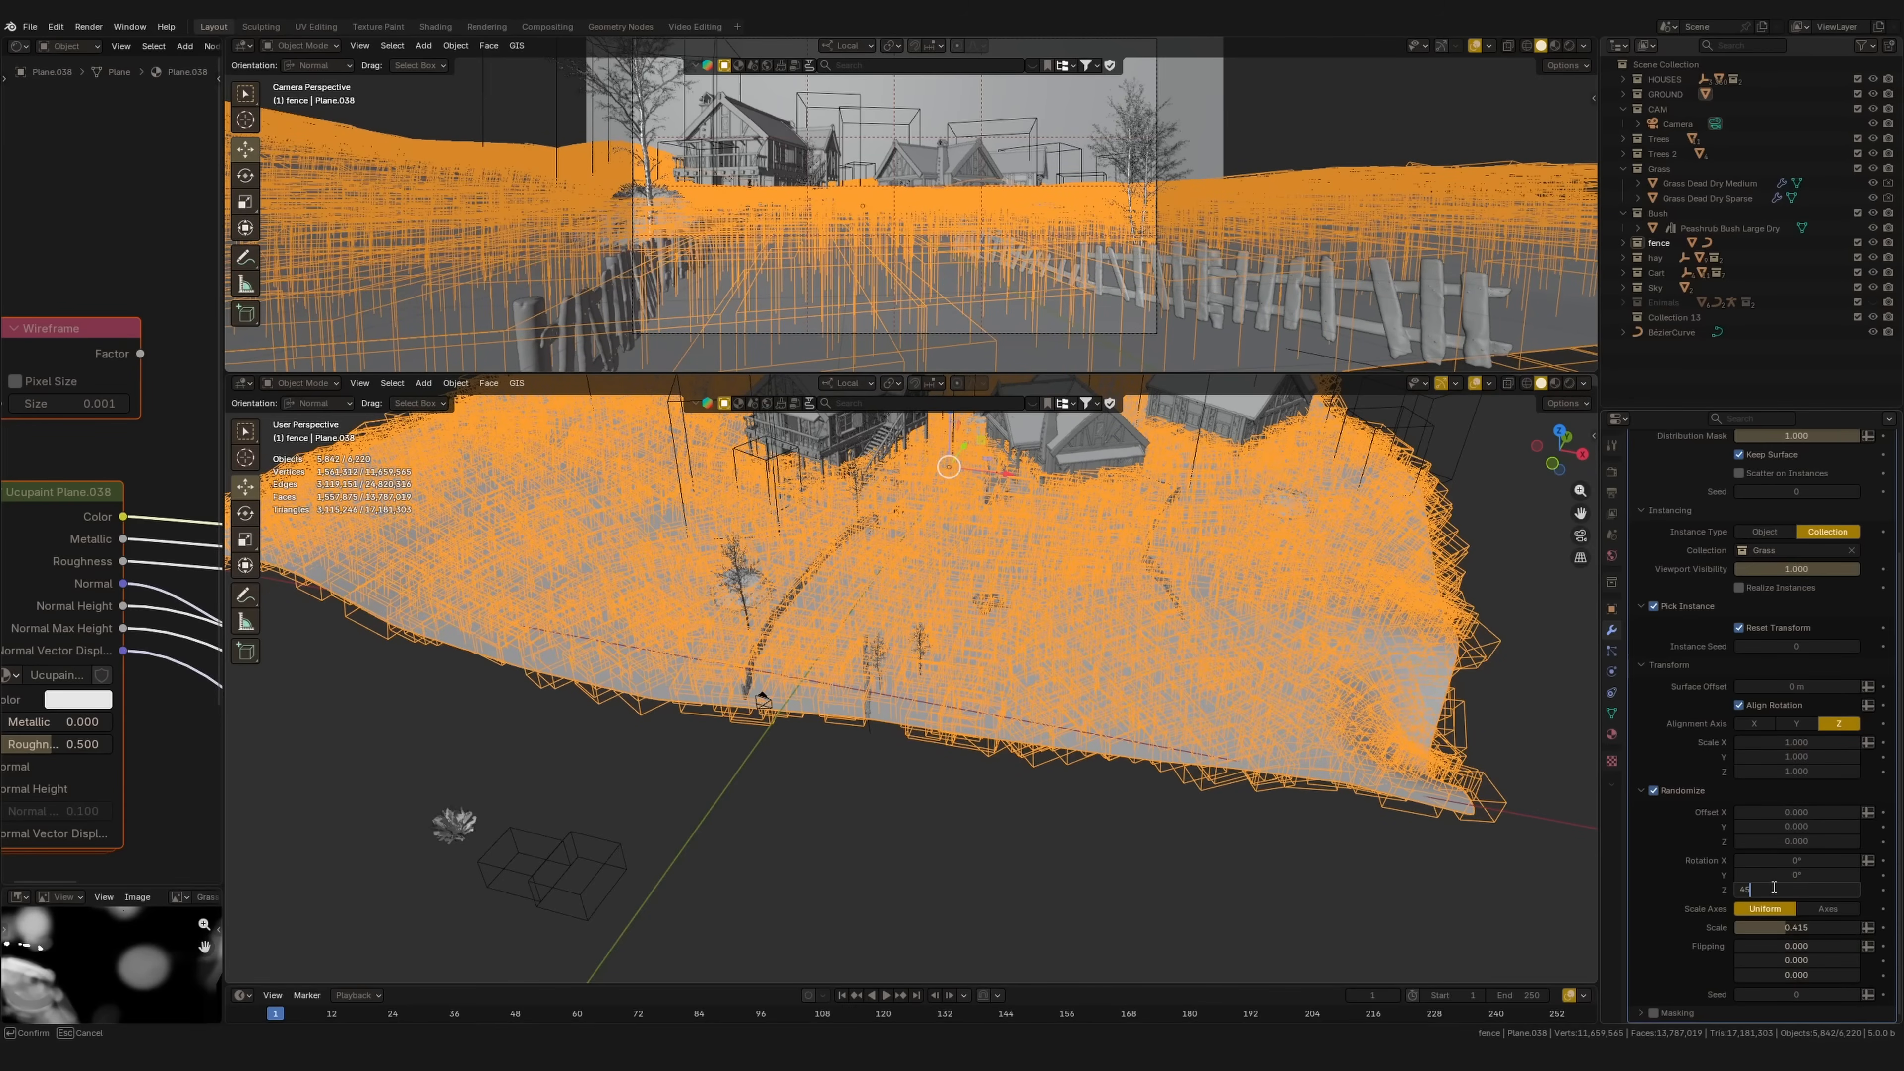
text(45)
key(Return)
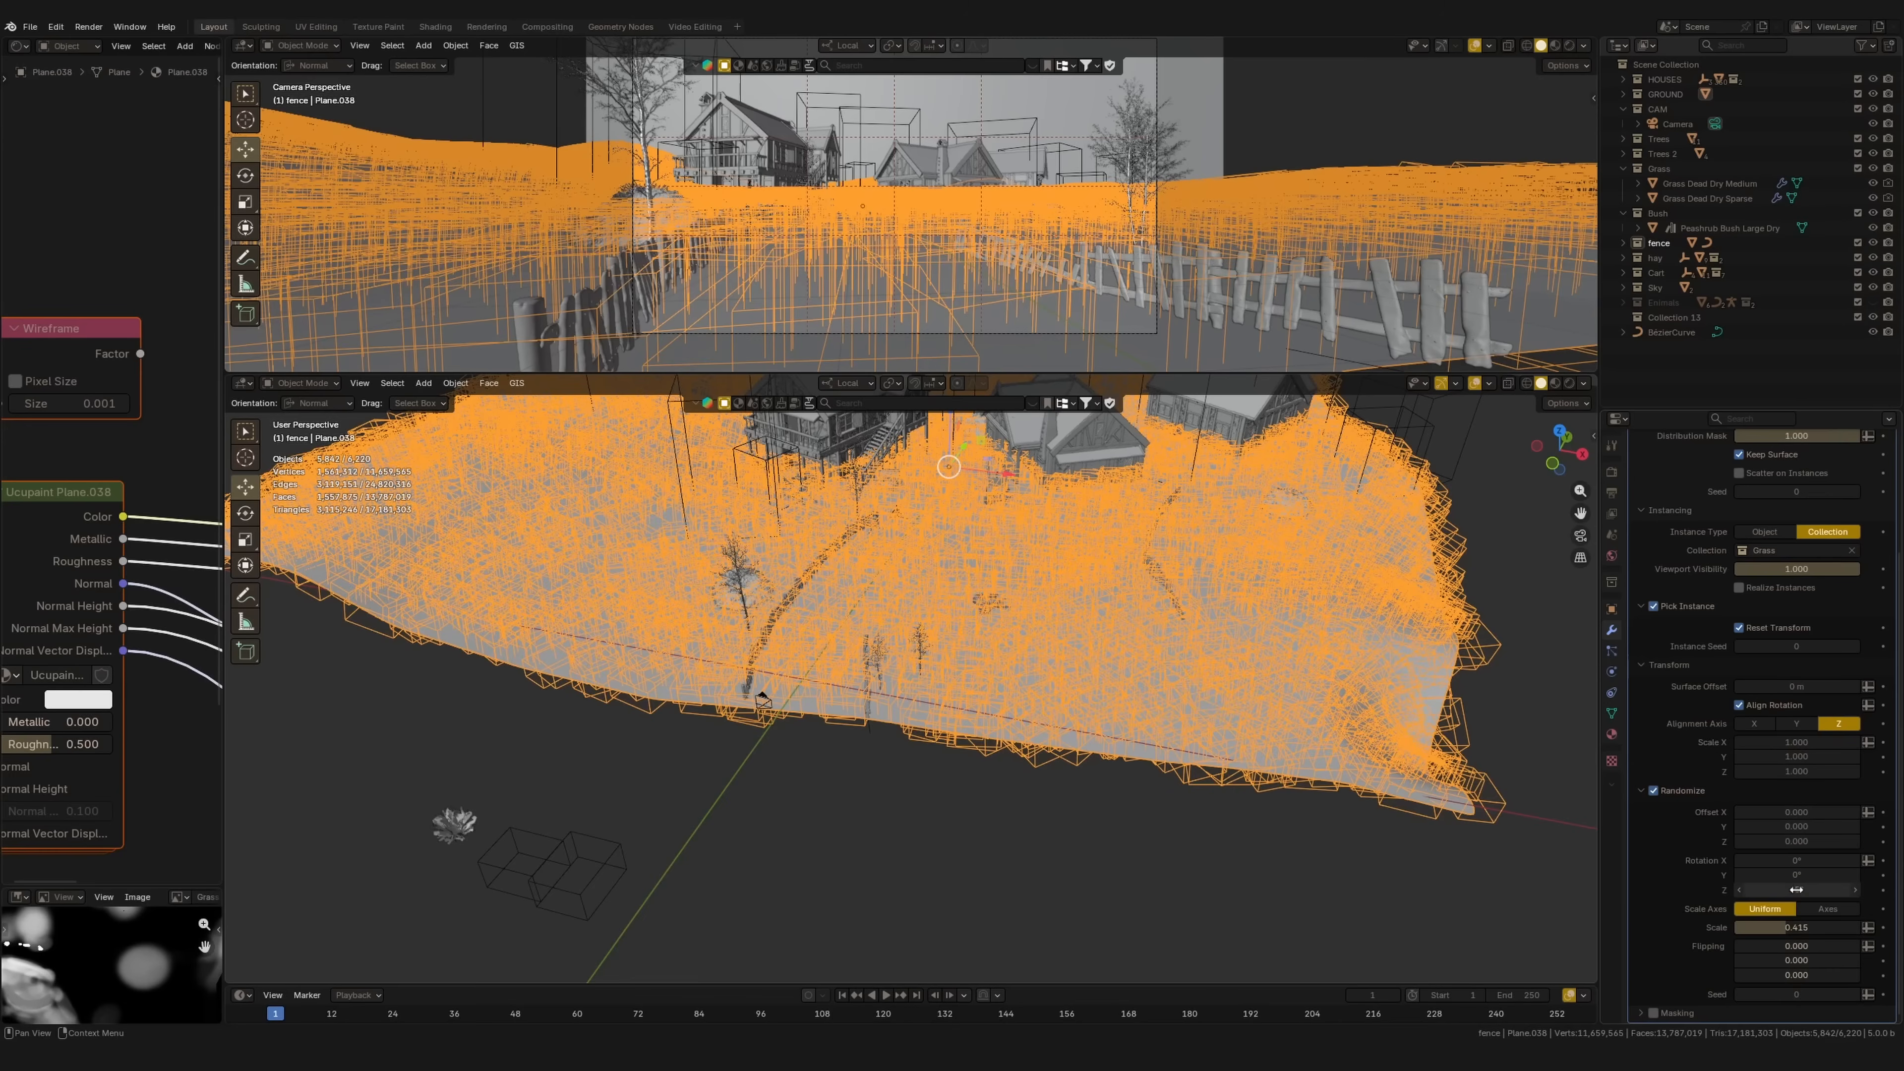
click(1798, 859)
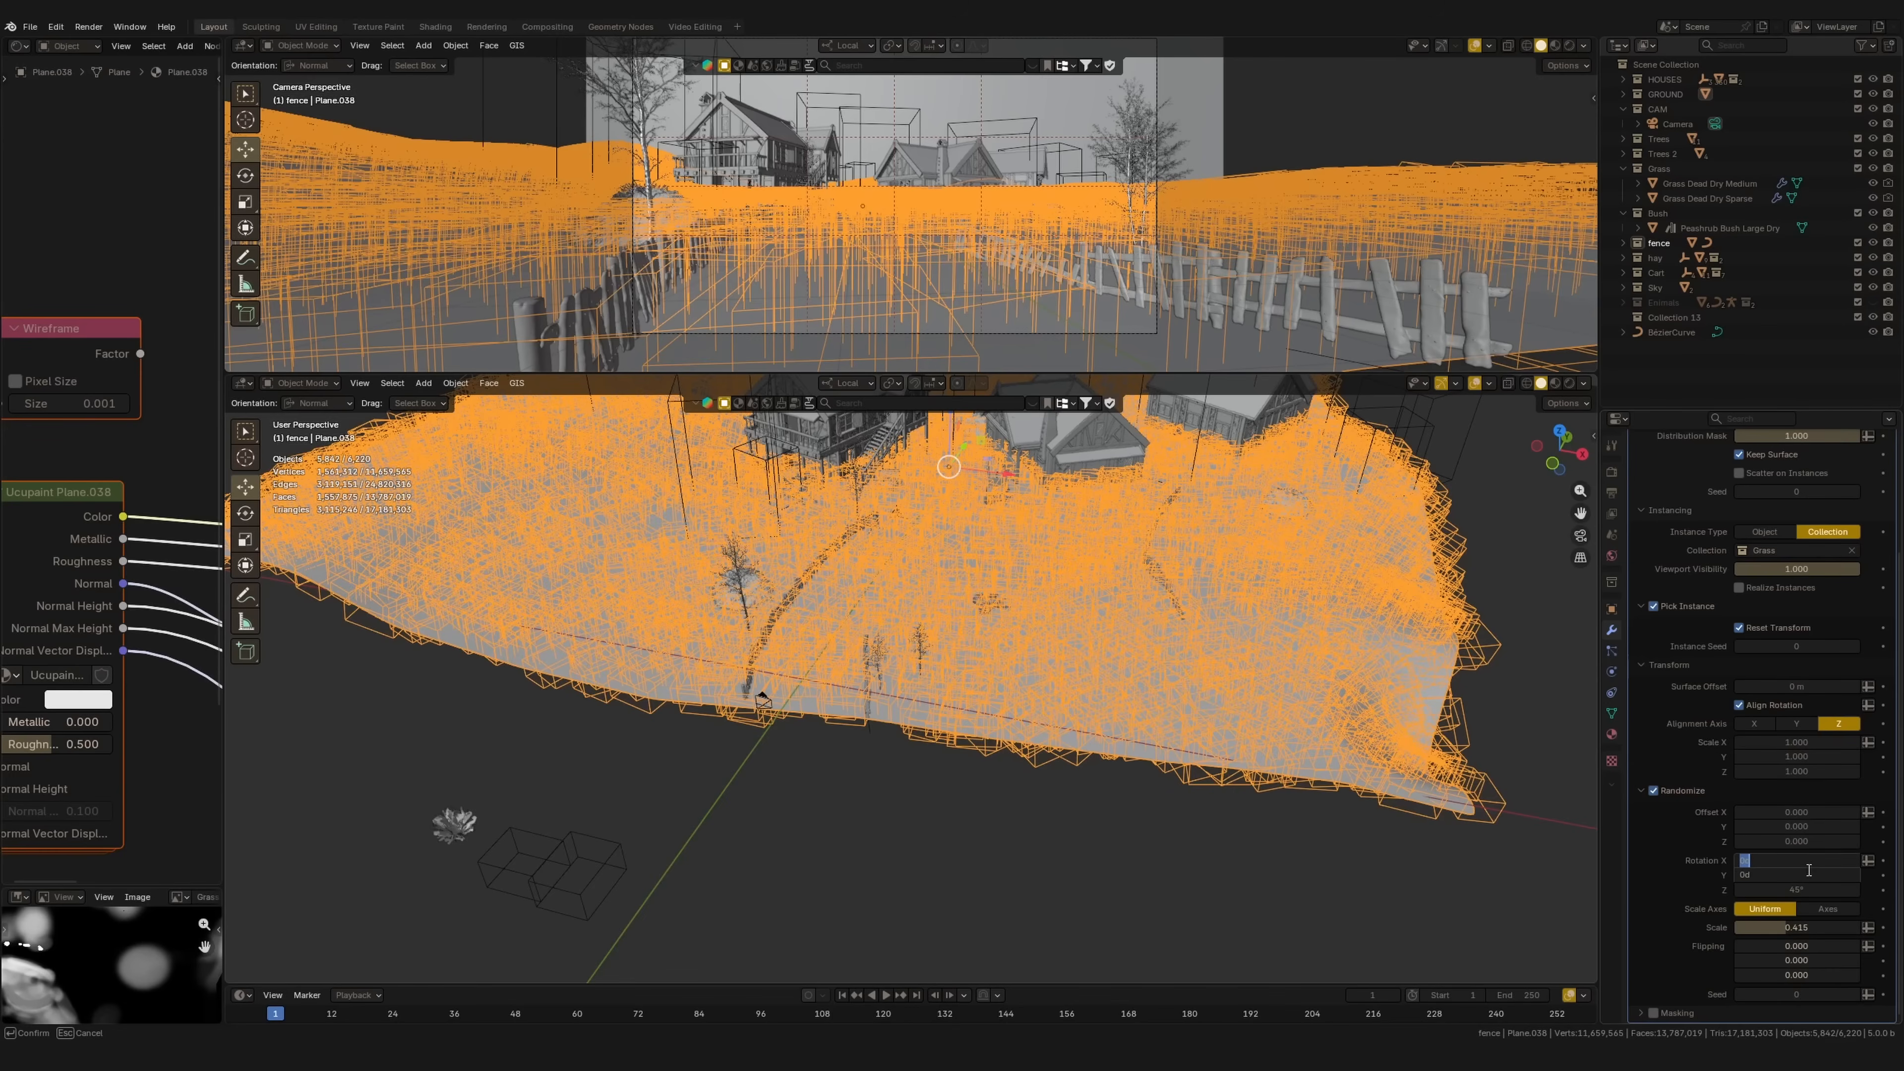
text(15)
key(Return)
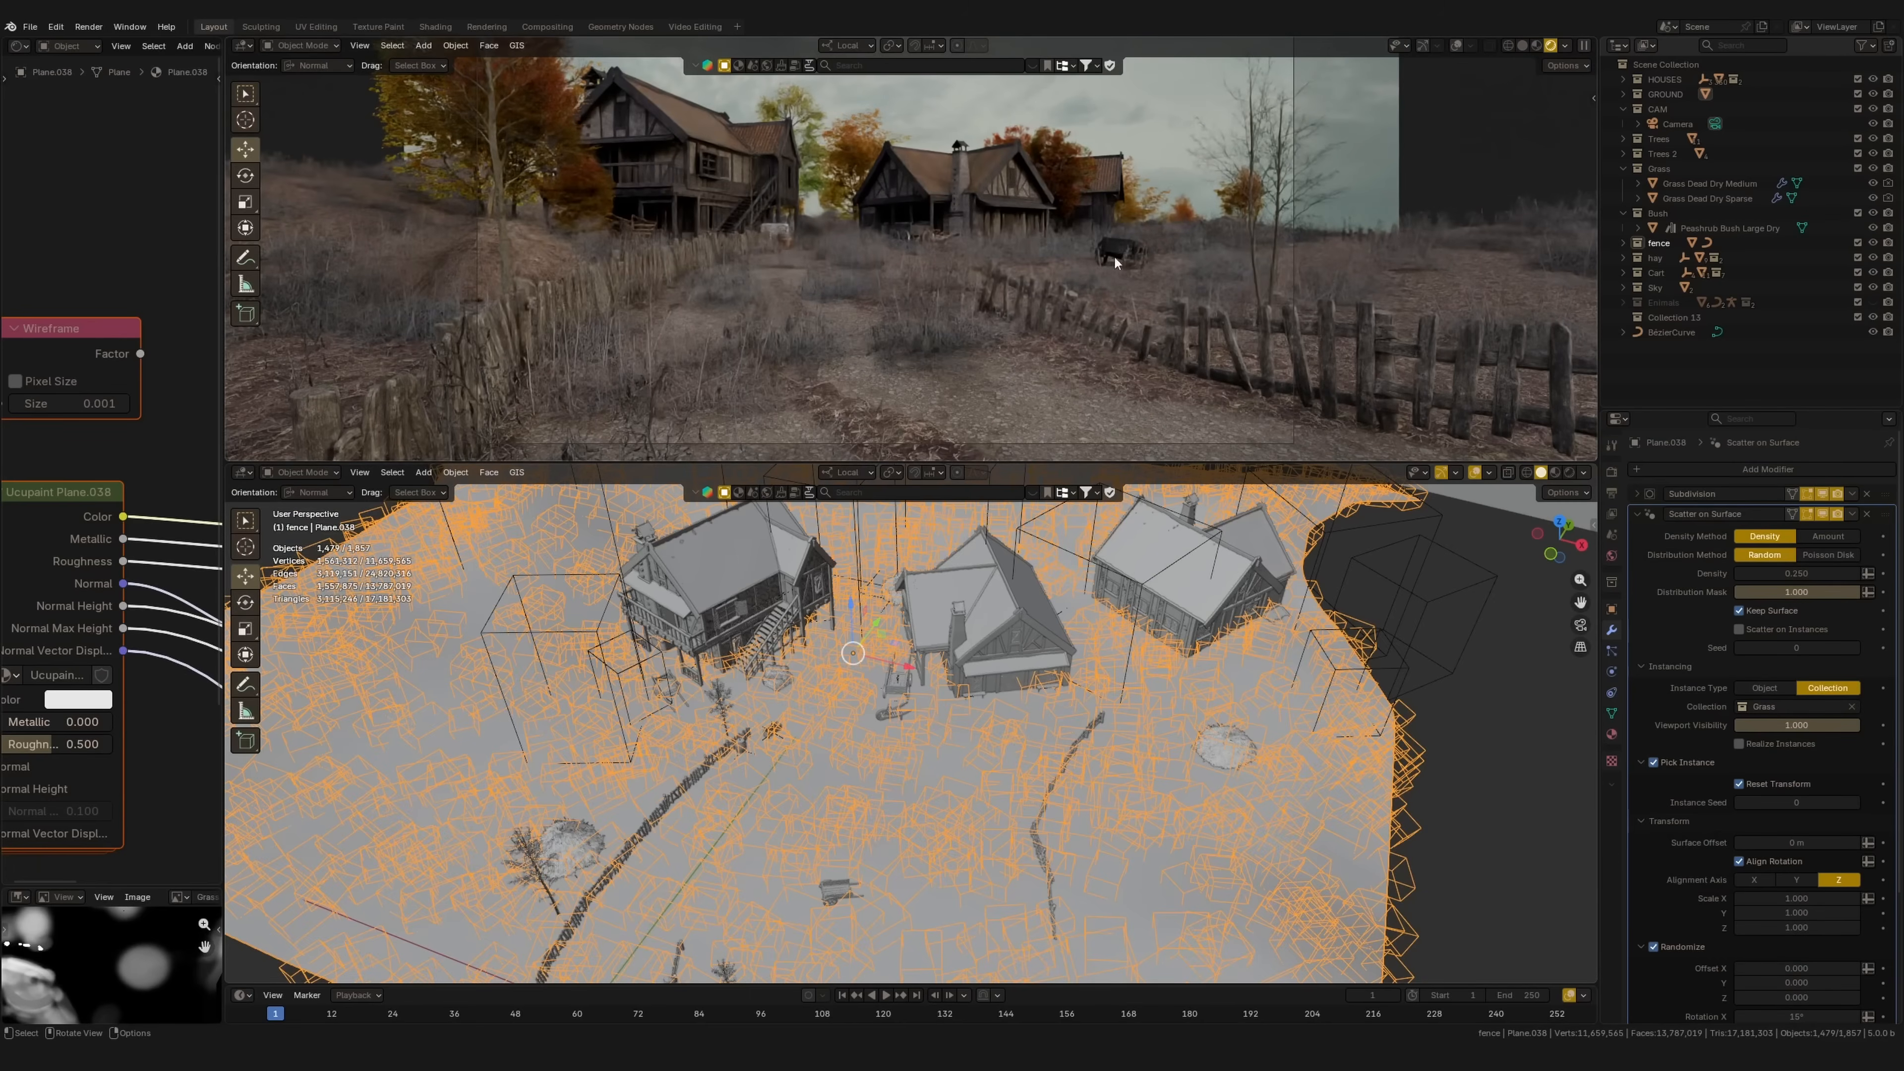
Step: Collapse the Randomize, Pick Instance and Instancing subpanels and expand Masking
middle_drag(1078, 694, 1175, 740)
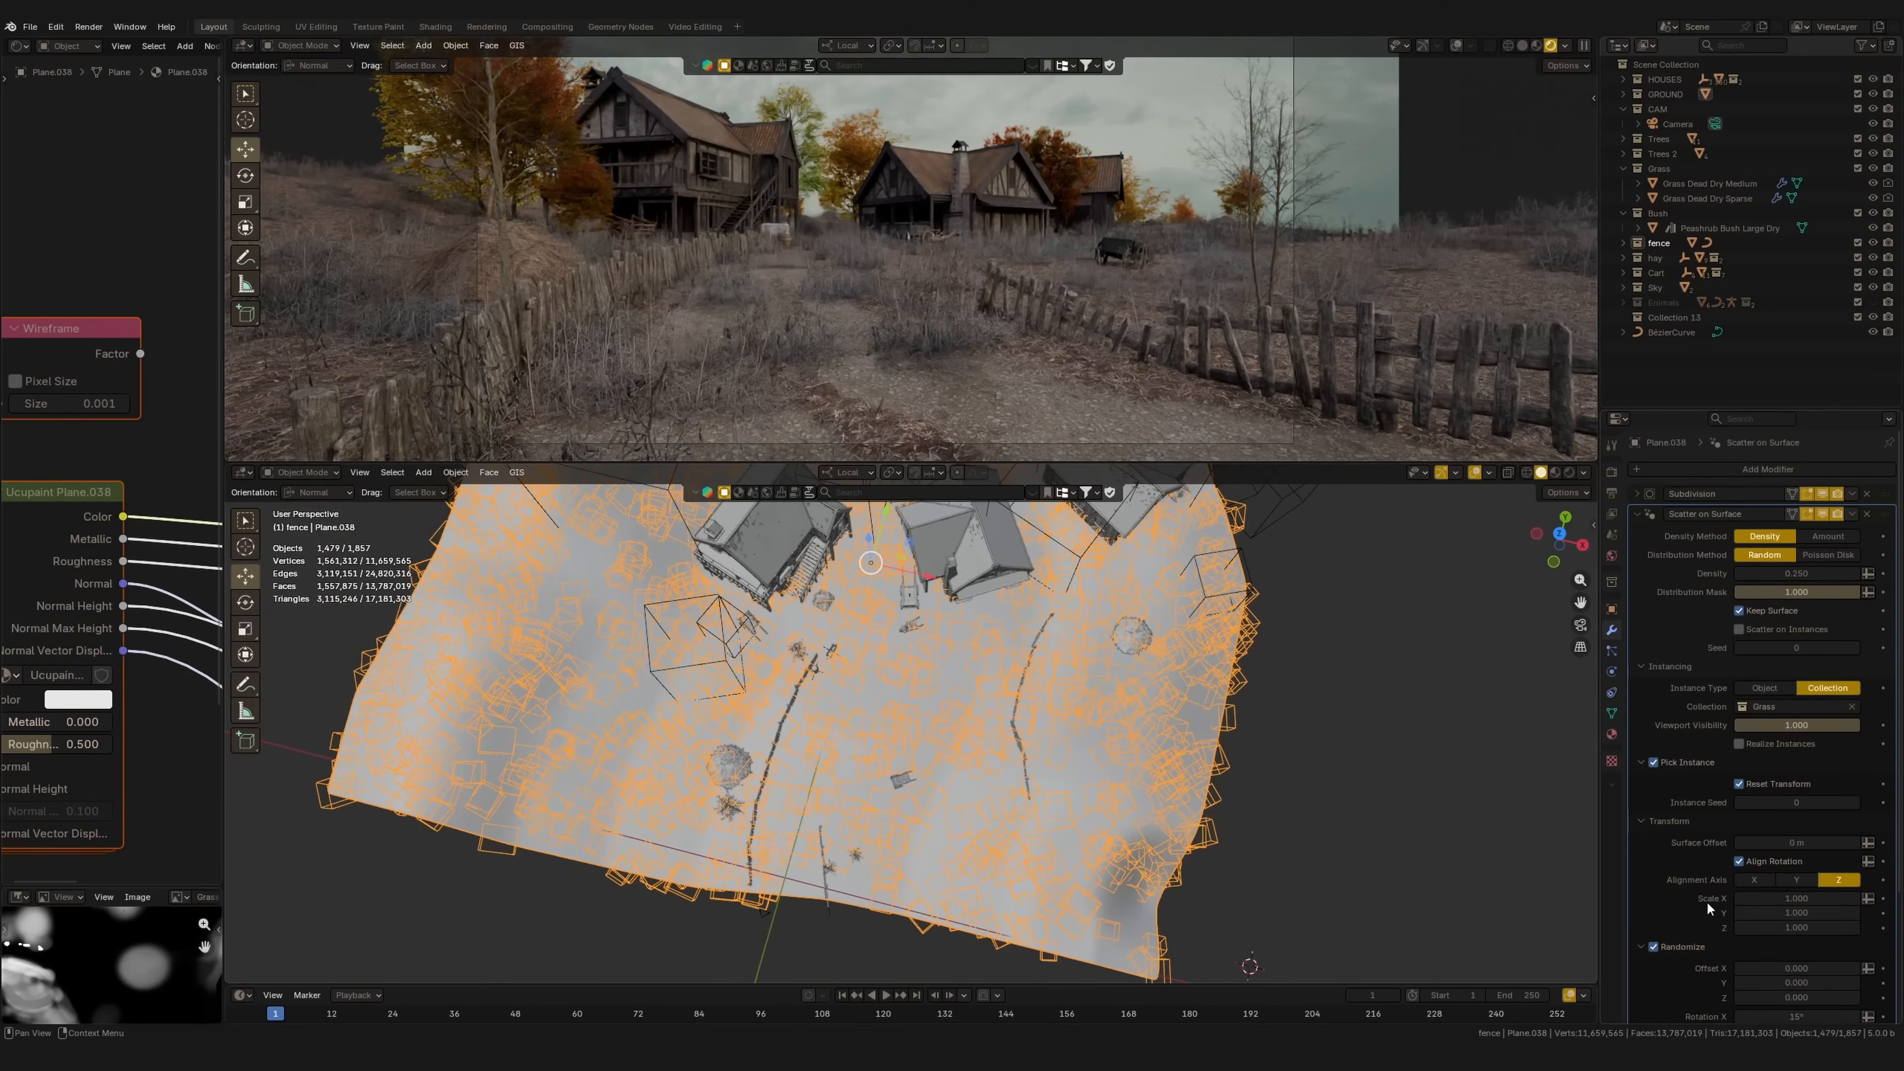
scroll(1705, 862, down, 3)
scroll(1669, 840, down, 5)
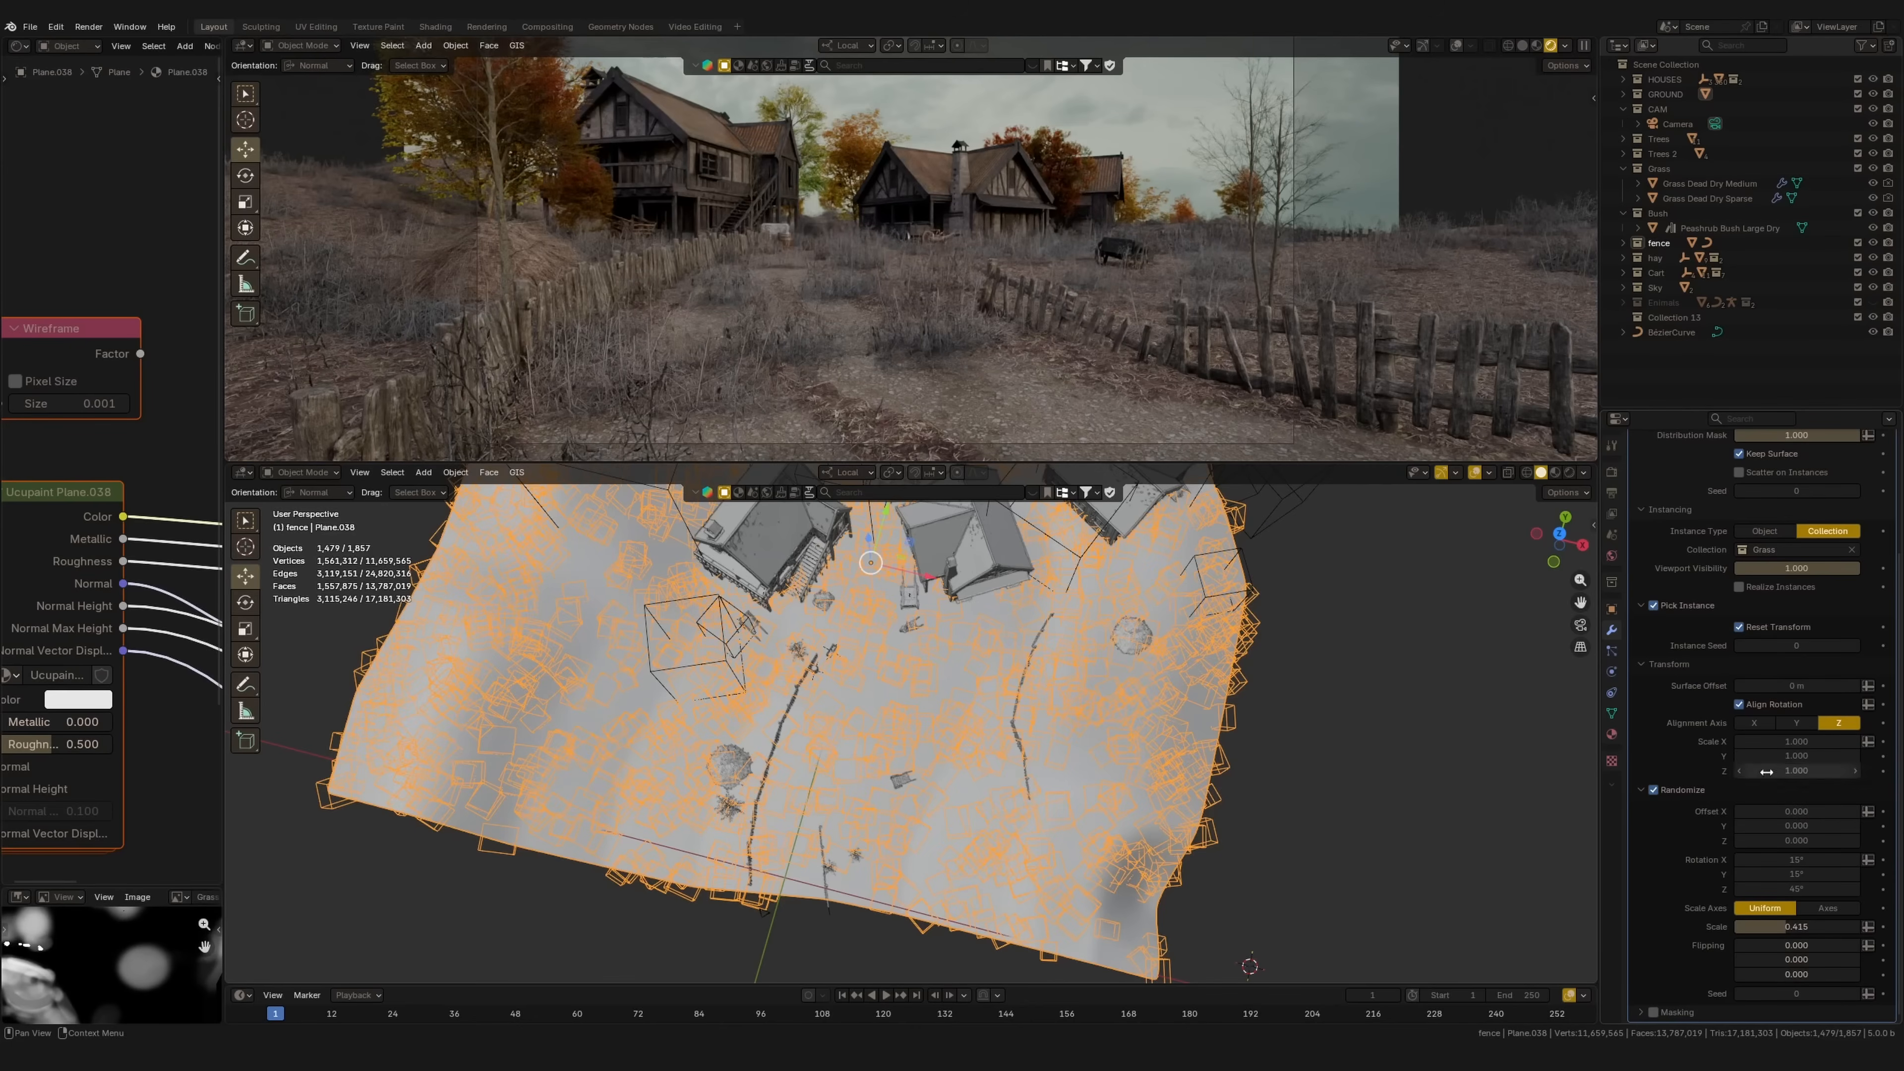
click(1642, 789)
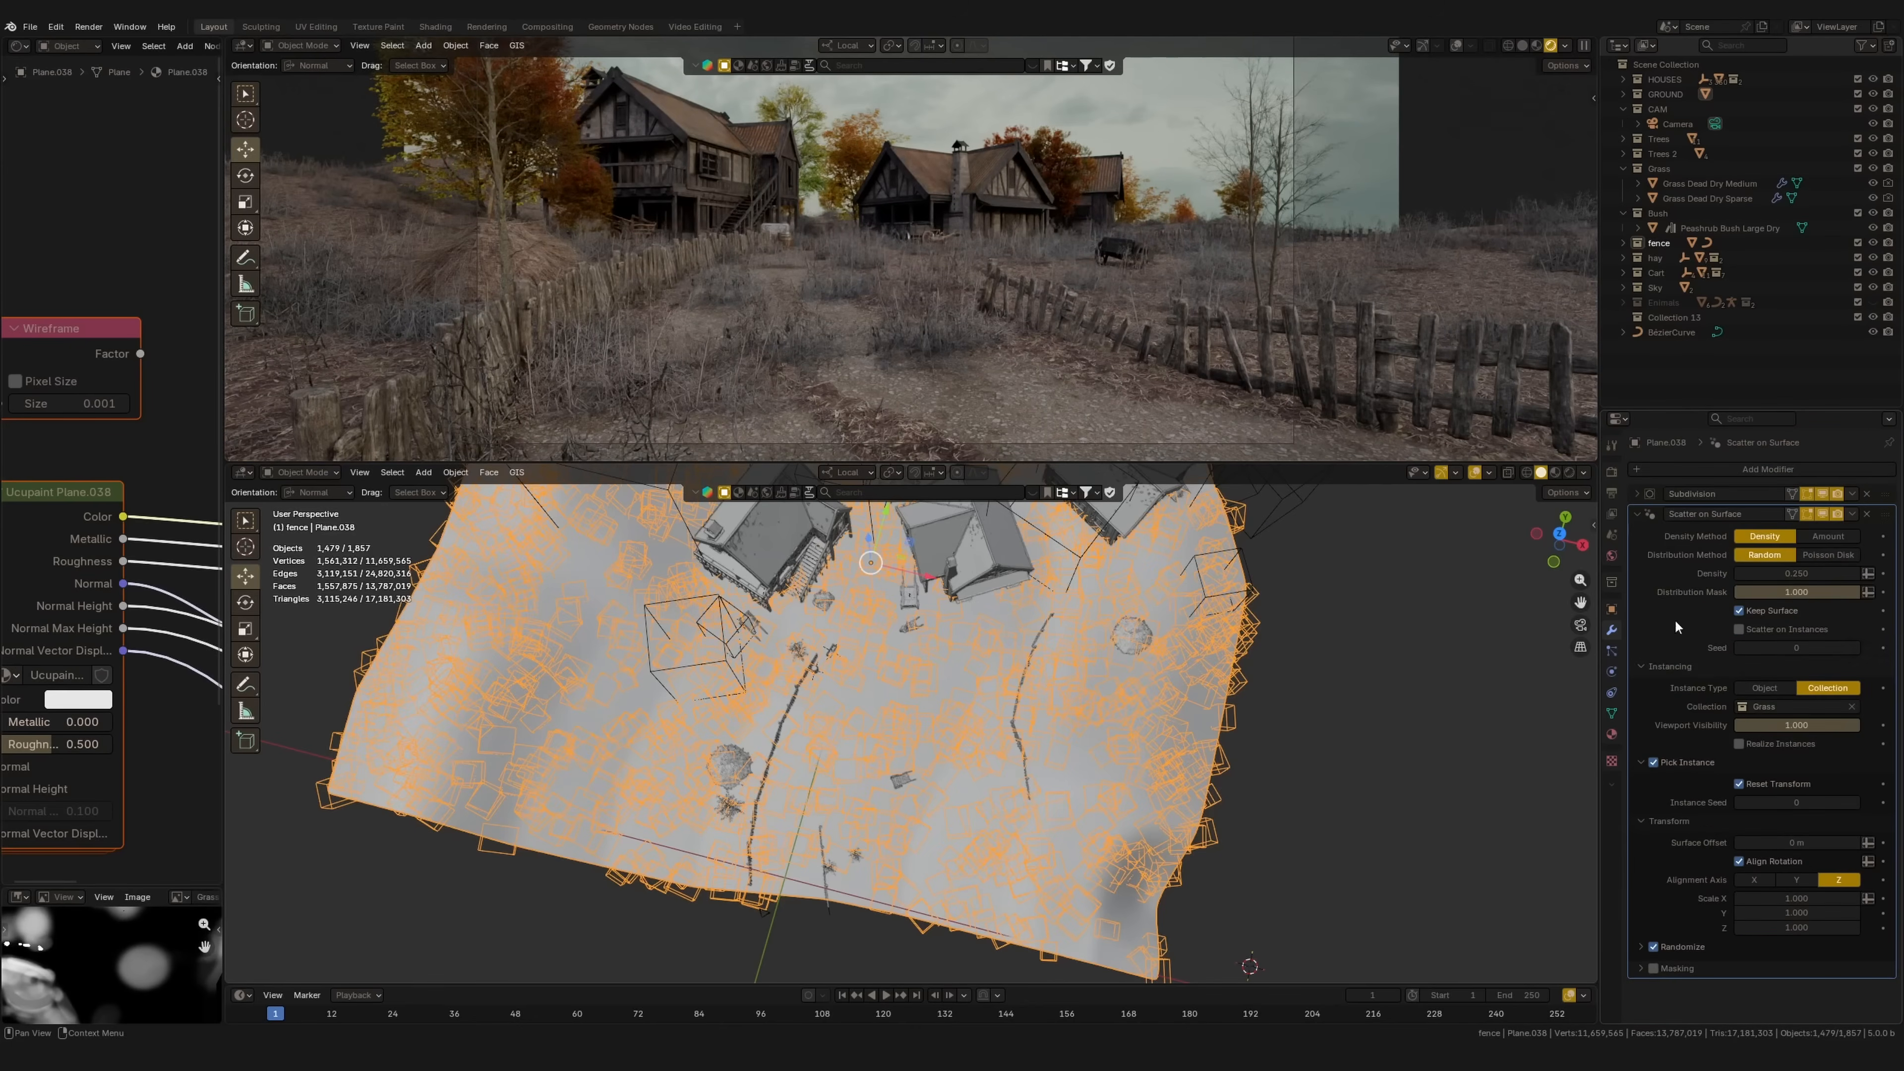
click(1640, 762)
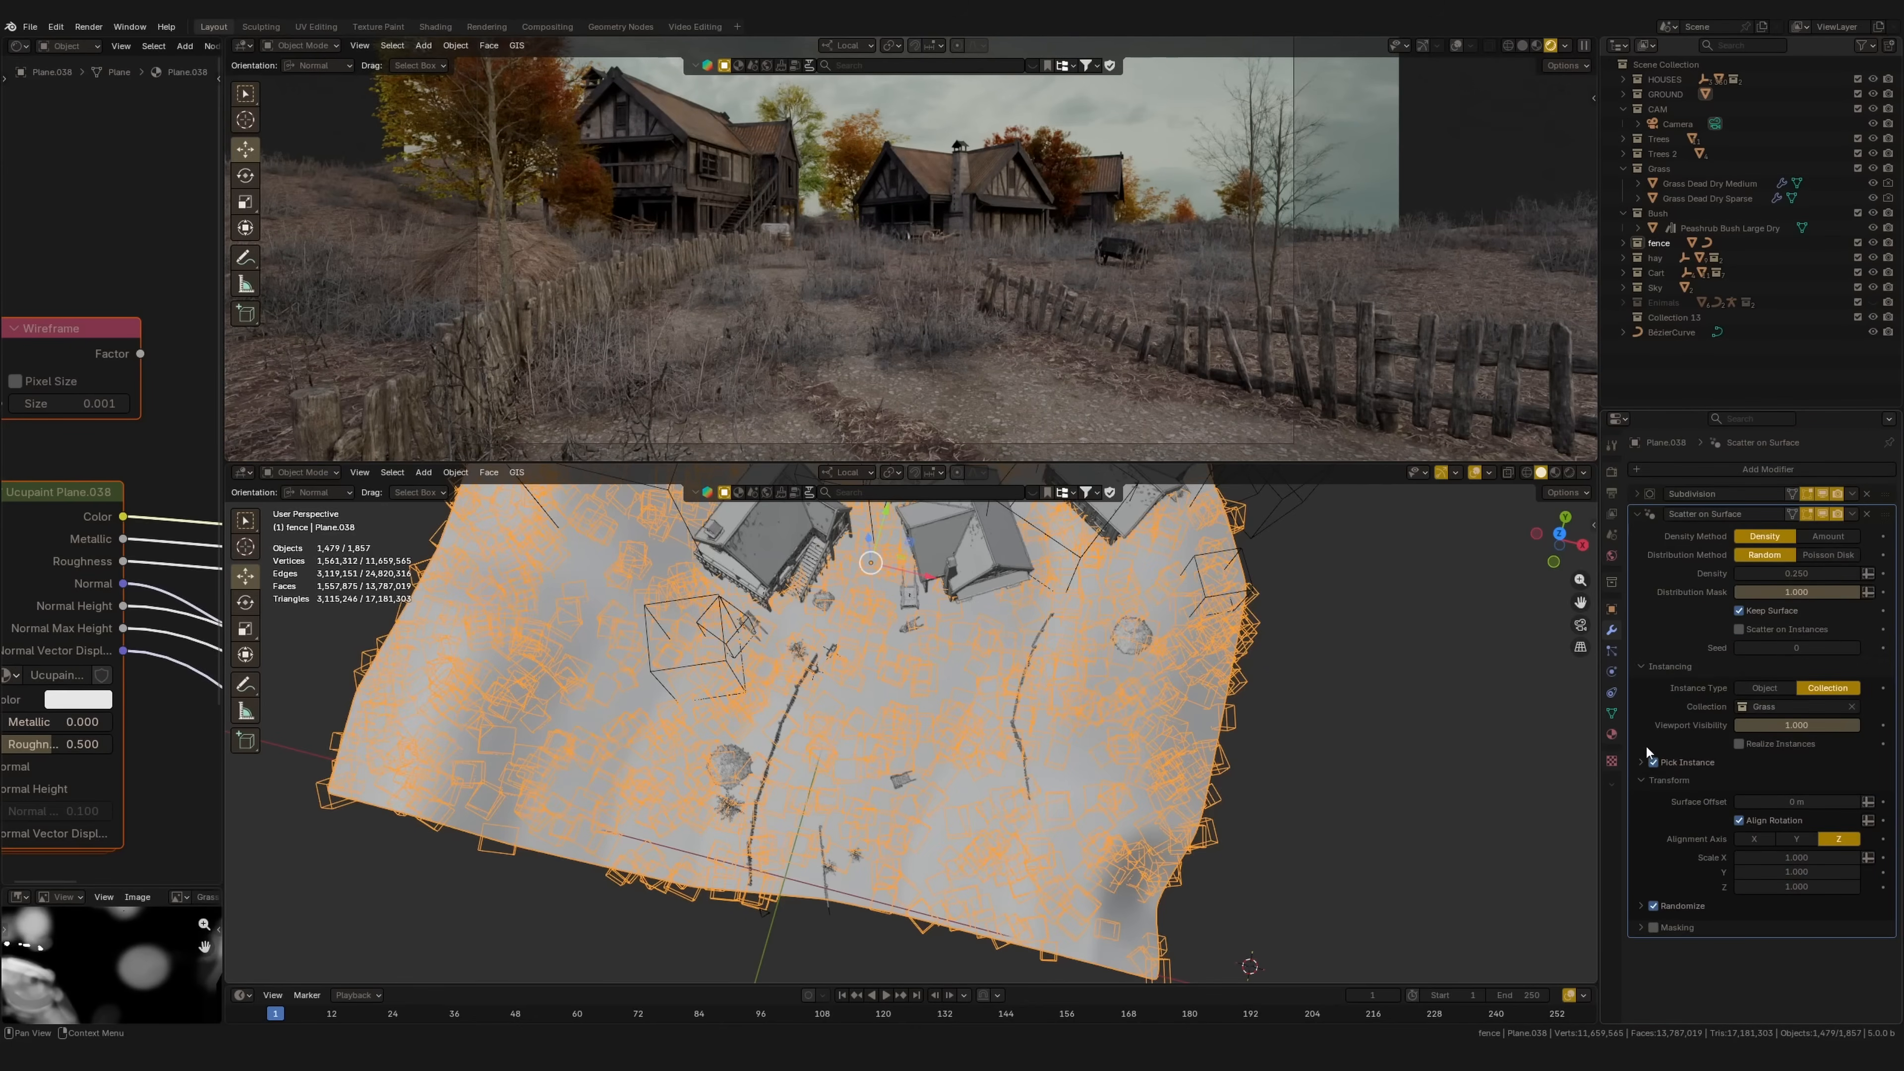
click(1640, 667)
click(1642, 666)
click(1642, 667)
click(1640, 683)
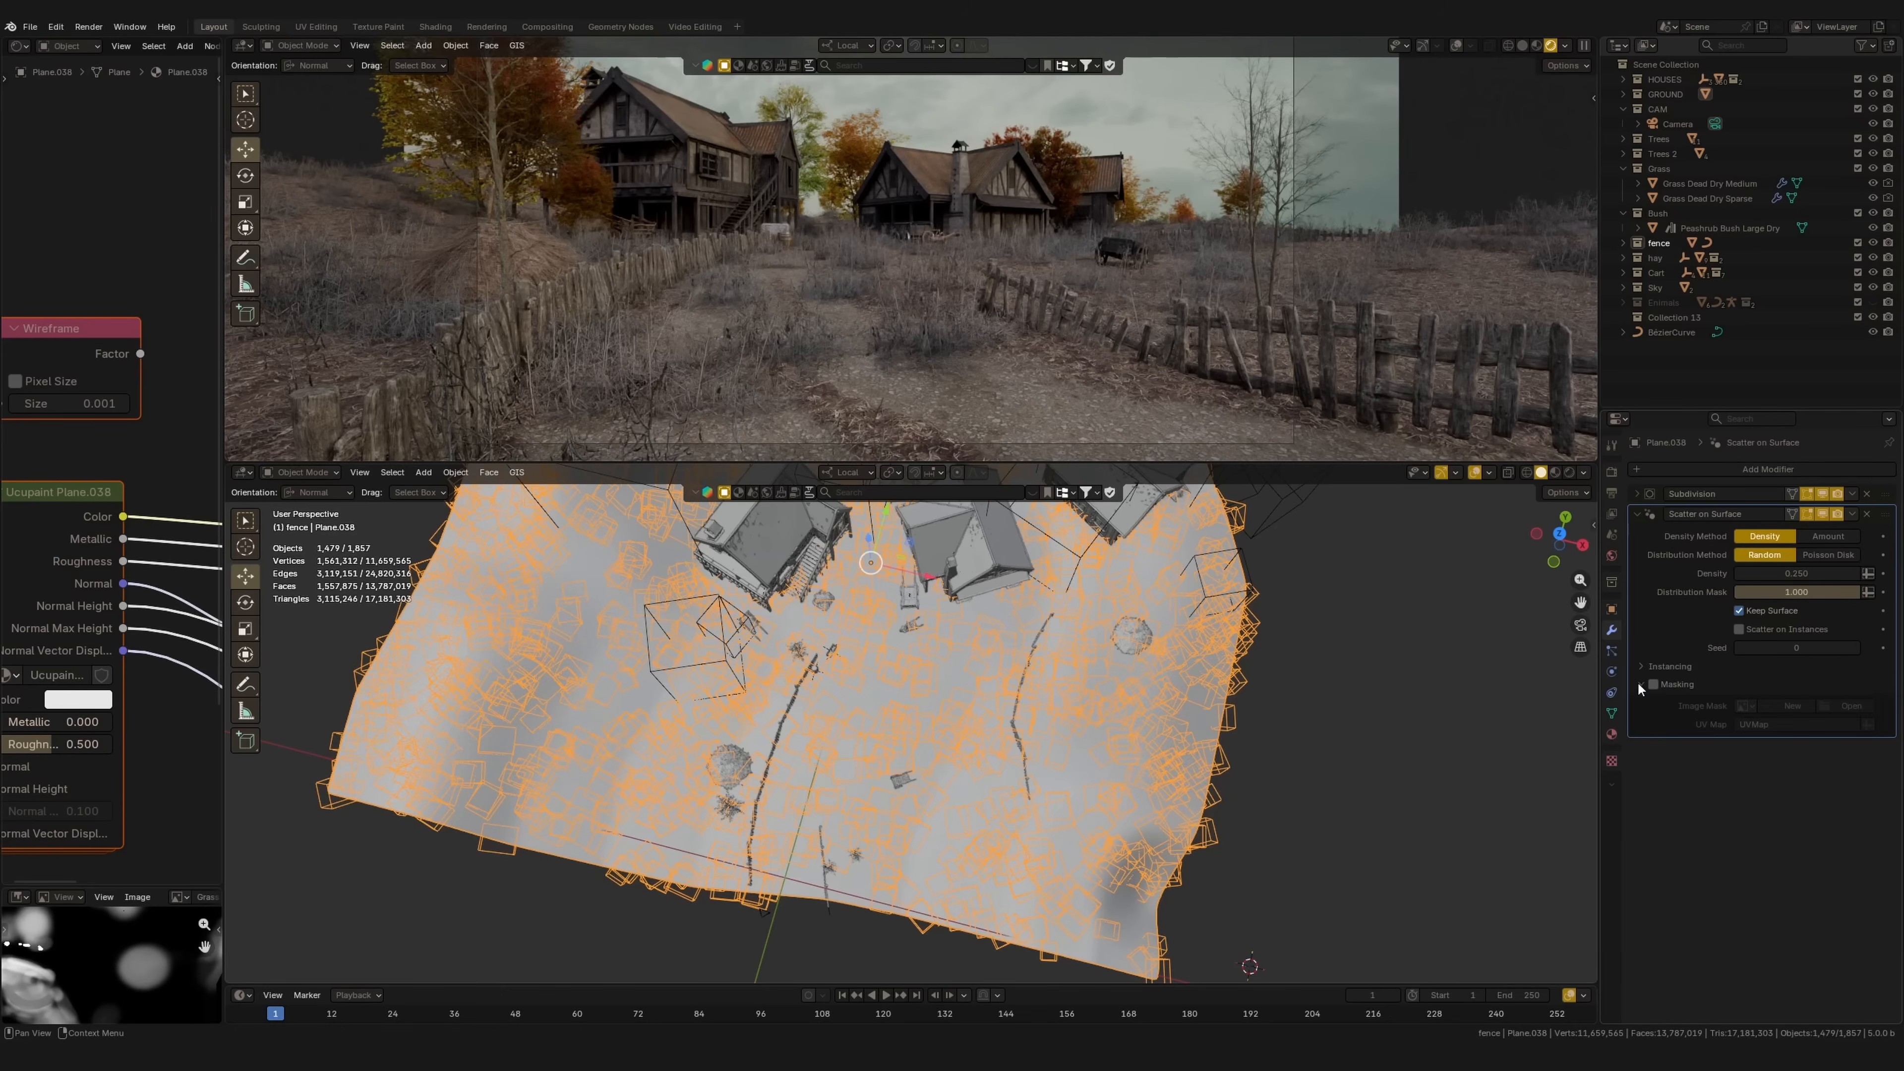
Step: Enlarge the lower 3D view over the grassy plane and set the upper view to solid shading
middle_drag(970, 658, 1059, 658)
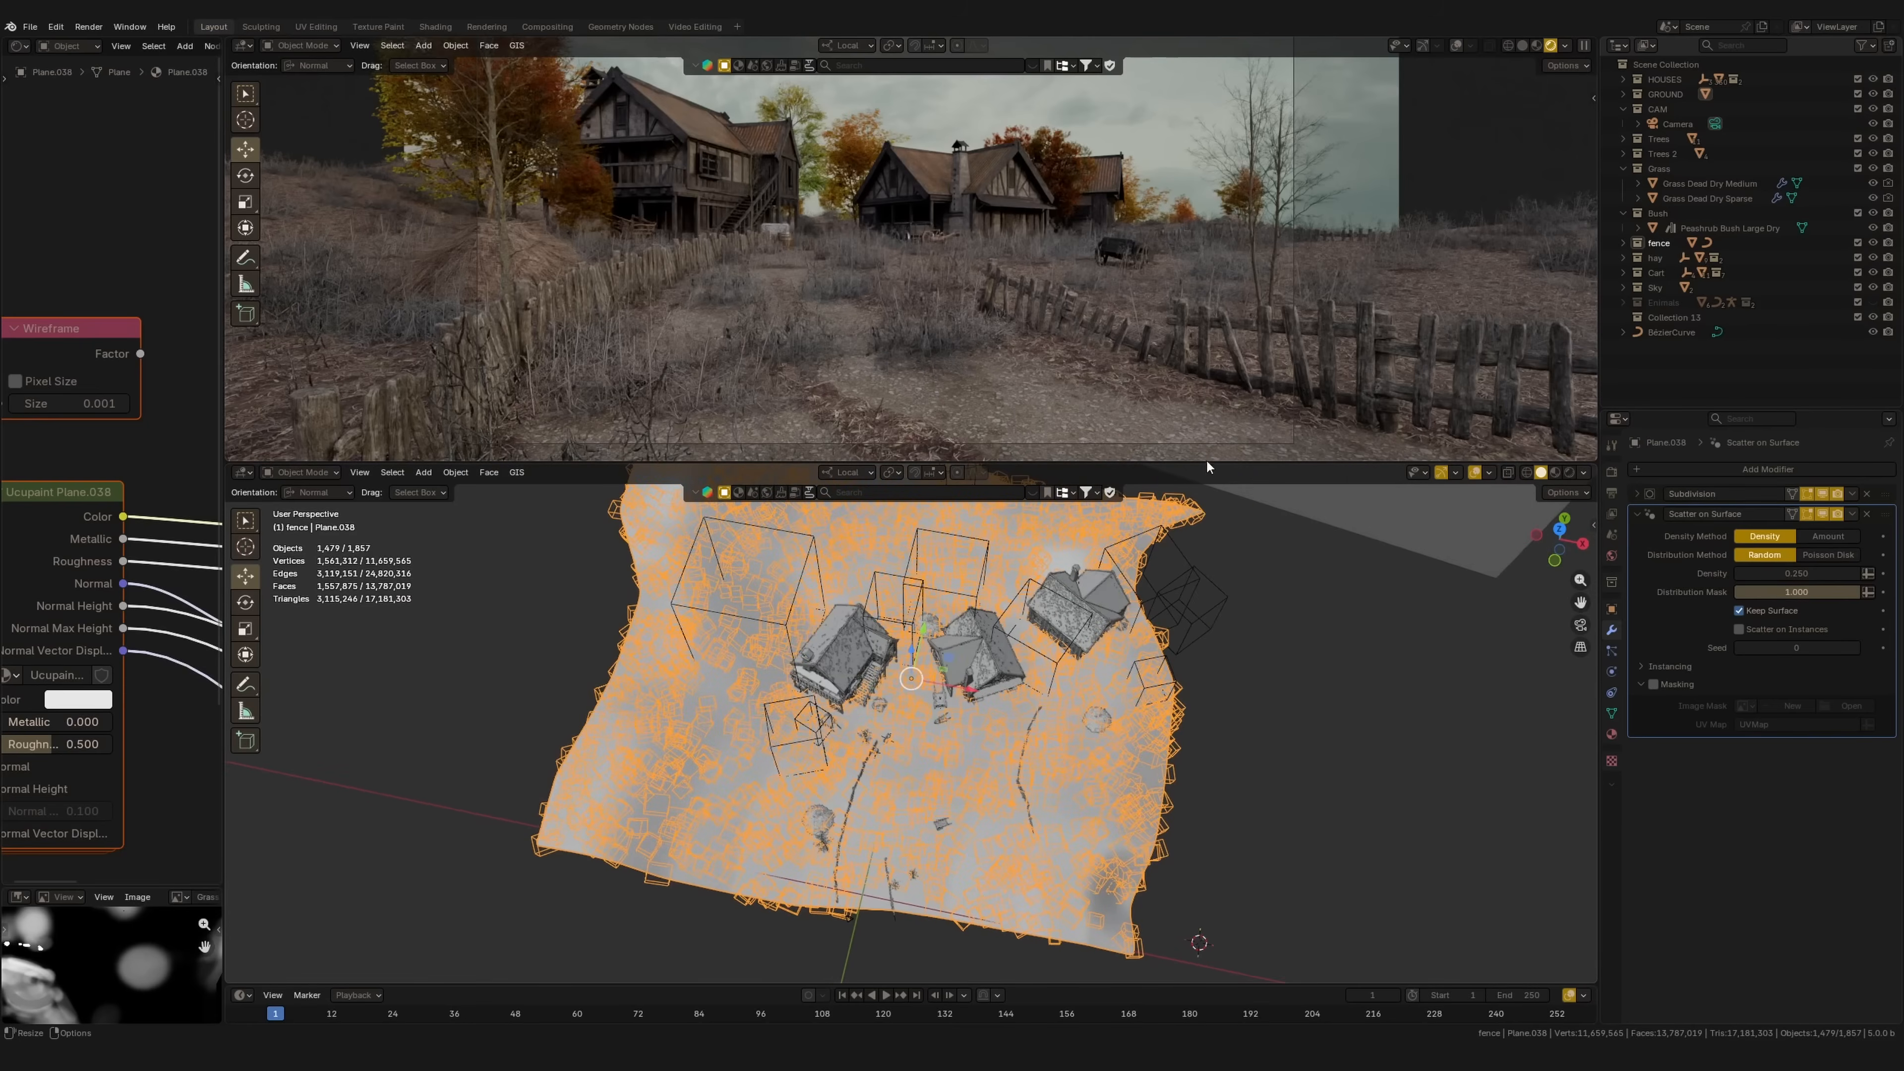
drag(1206, 460, 1050, 354)
scroll(974, 667, up, 2)
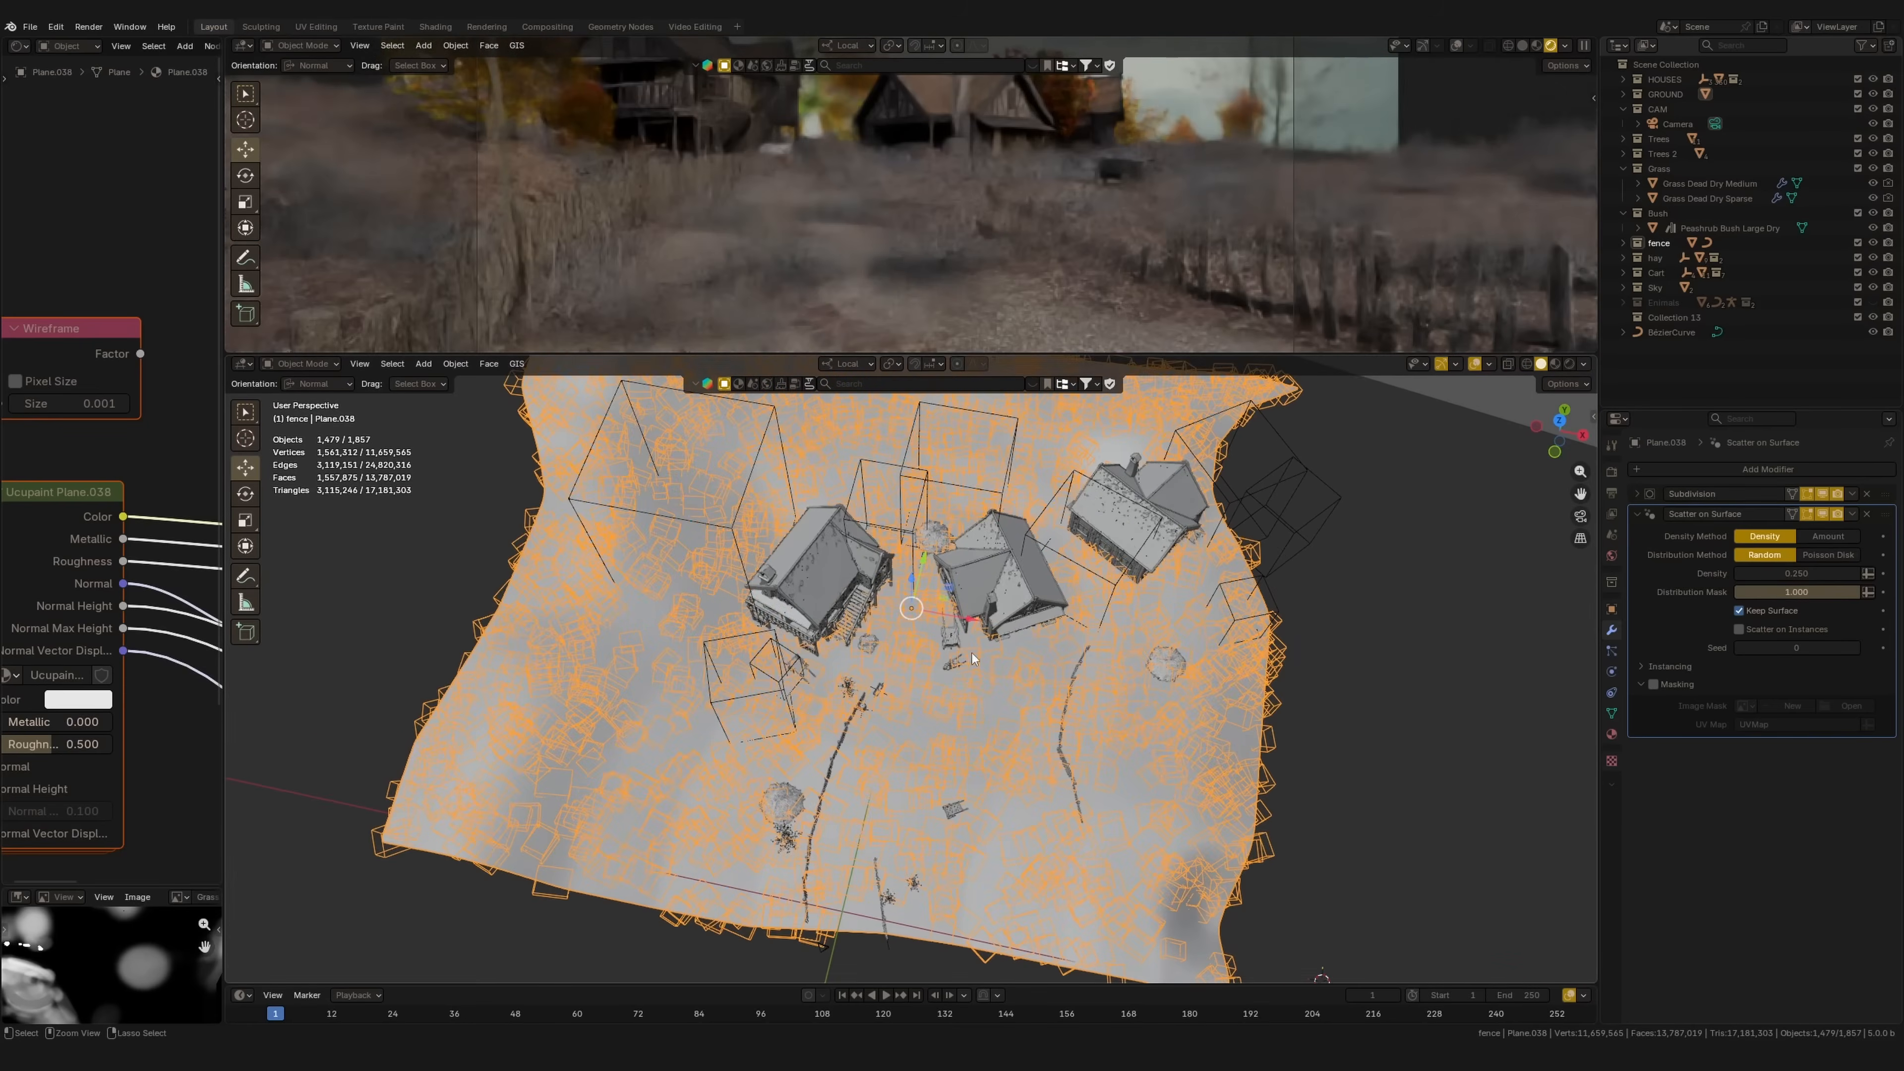
click(1536, 45)
mouse_move(943, 747)
middle_down()
mouse_move(982, 690)
mouse_move(997, 713)
mouse_move(959, 733)
mouse_move(940, 692)
mouse_move(952, 720)
middle_up()
shift+middle_drag(1137, 742, 1160, 751)
Step: Enable scatter masking with a new 2048 px image 'Grass mask 2' without alpha, then list interaction modes
click(1654, 684)
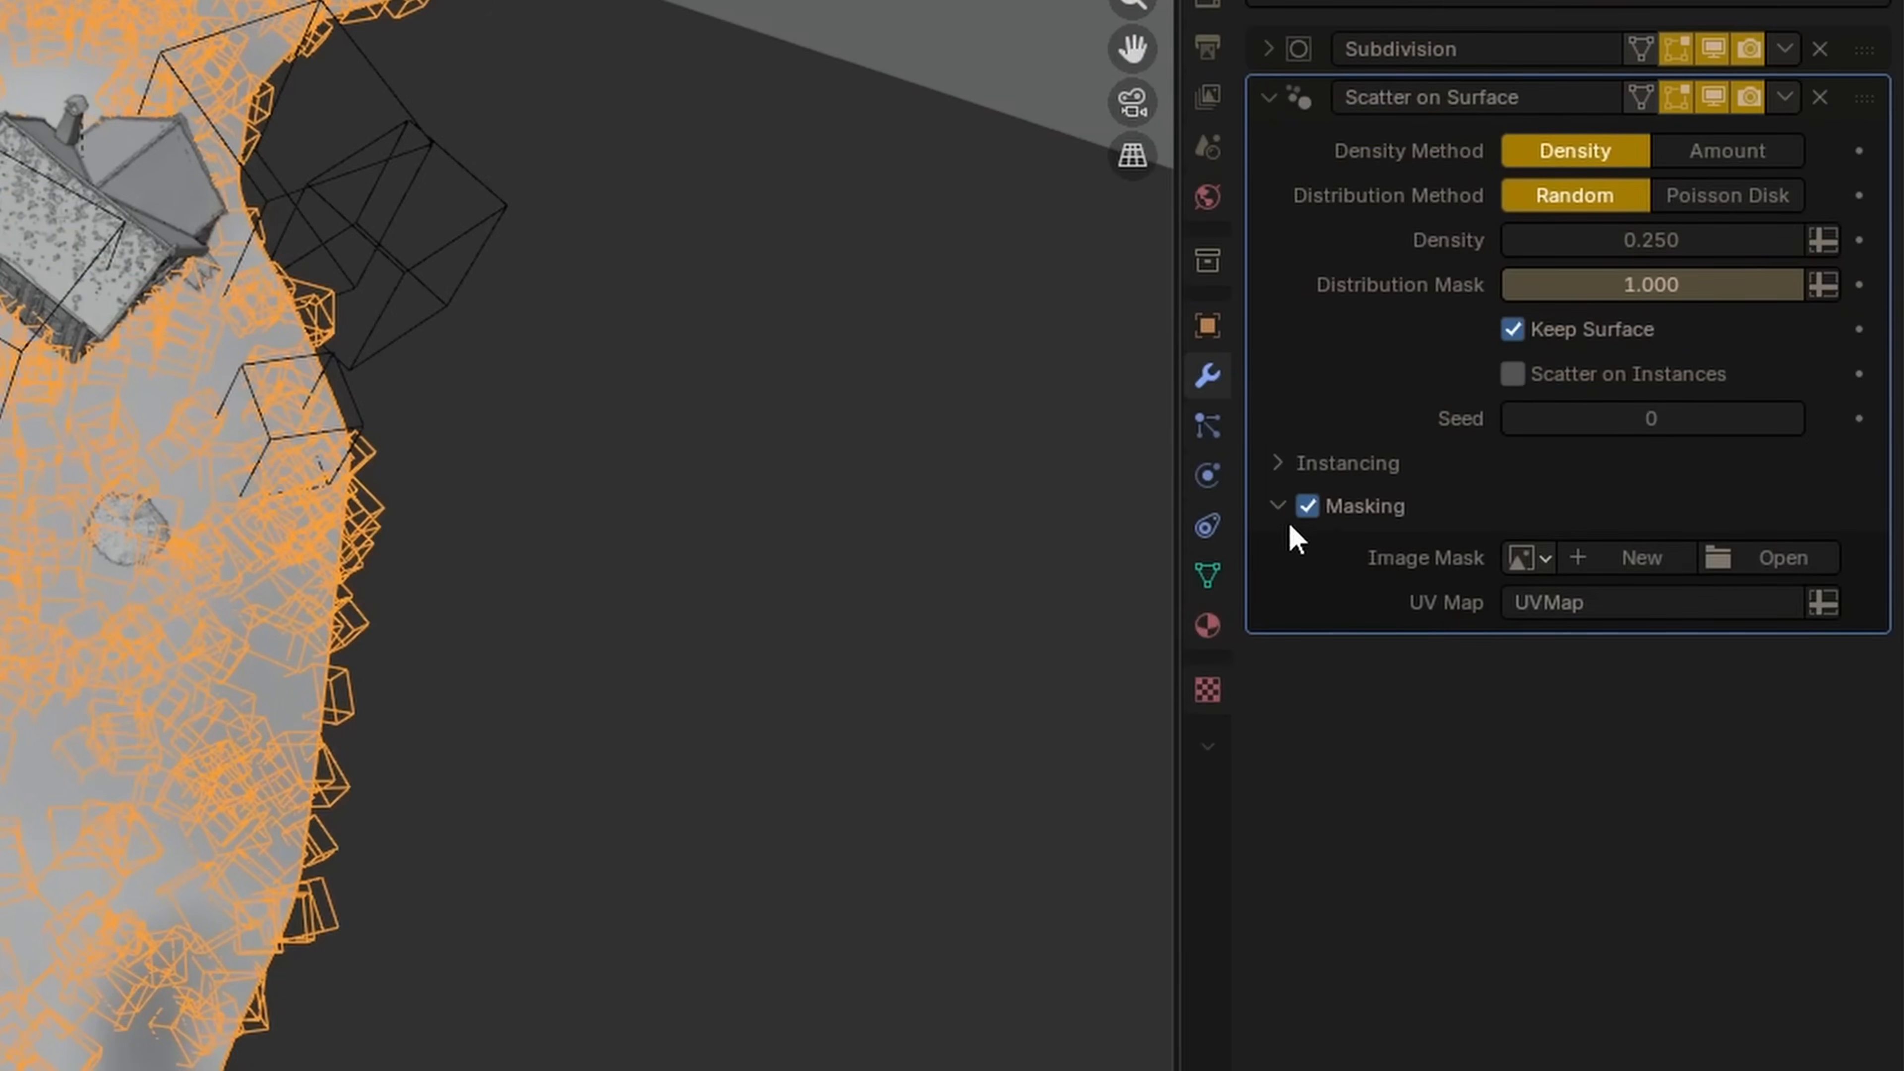
scroll(1155, 545, up, 2)
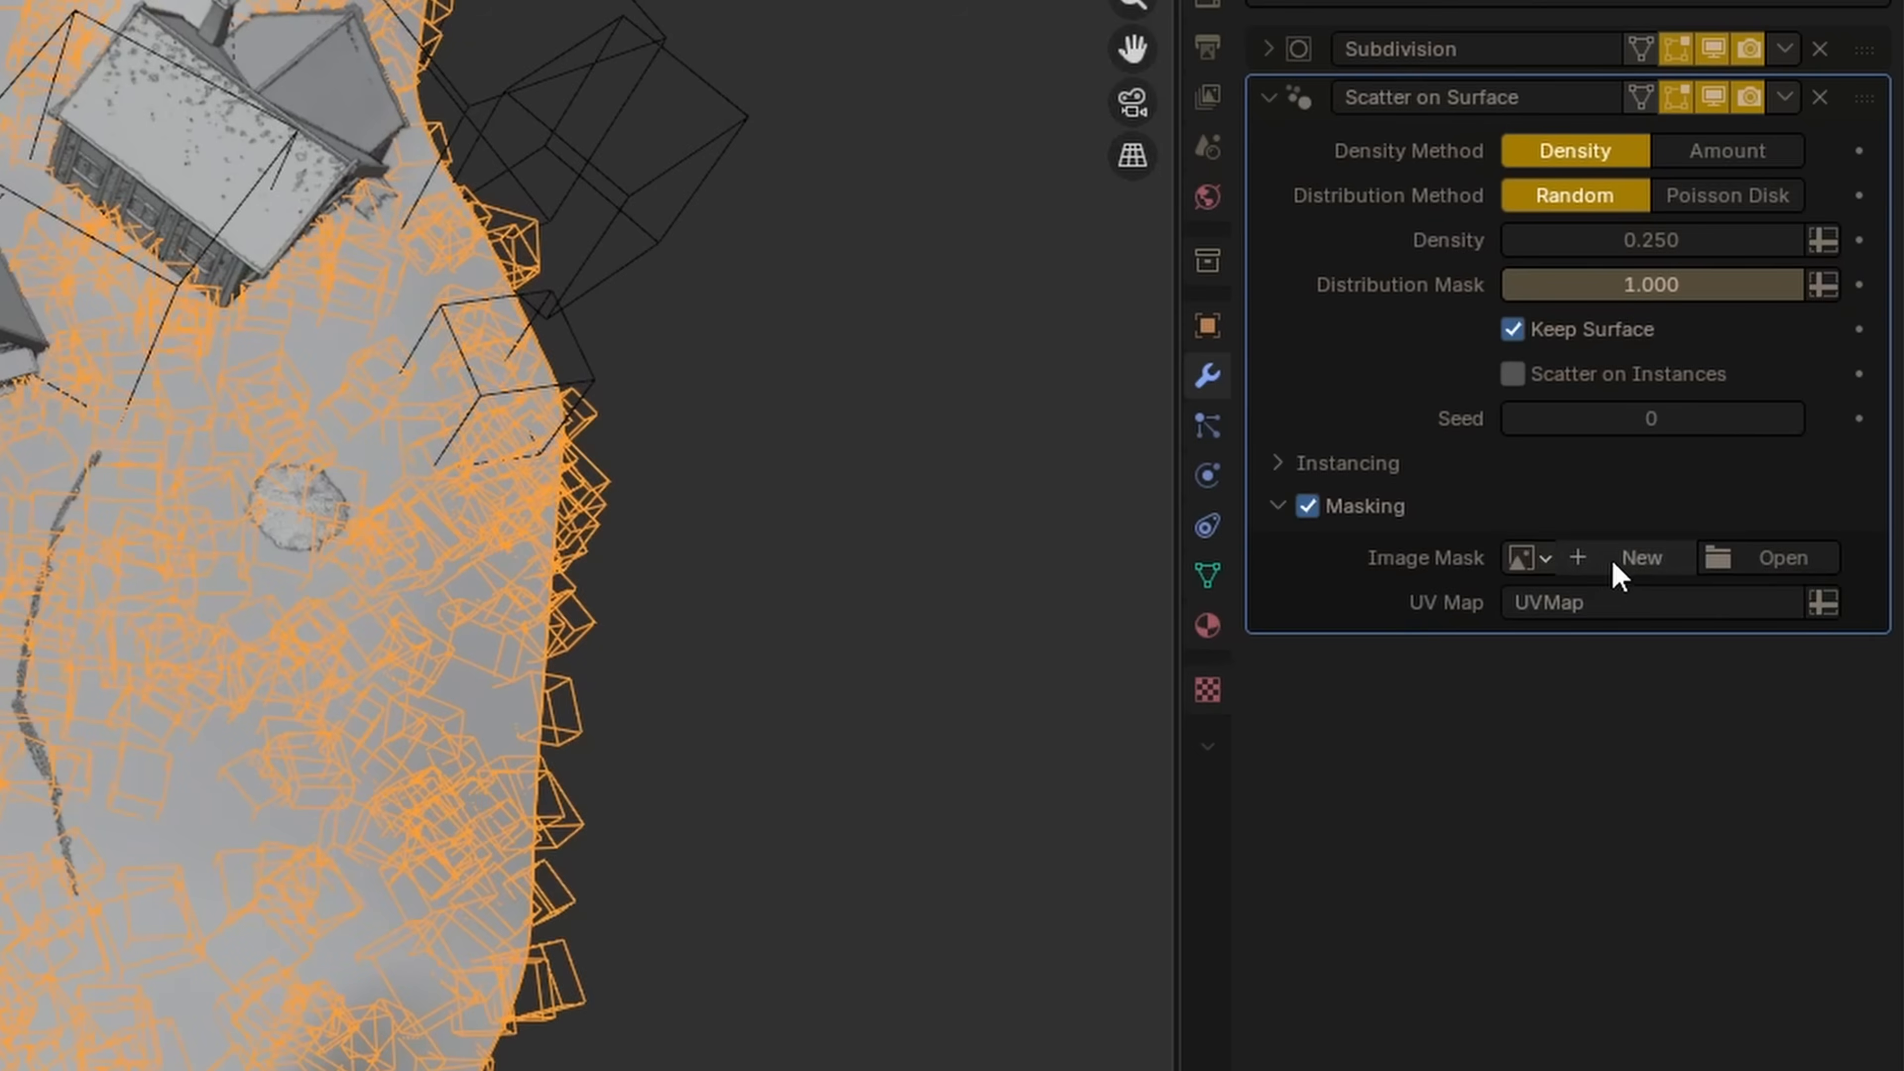
click(1641, 560)
text(Grass ma)
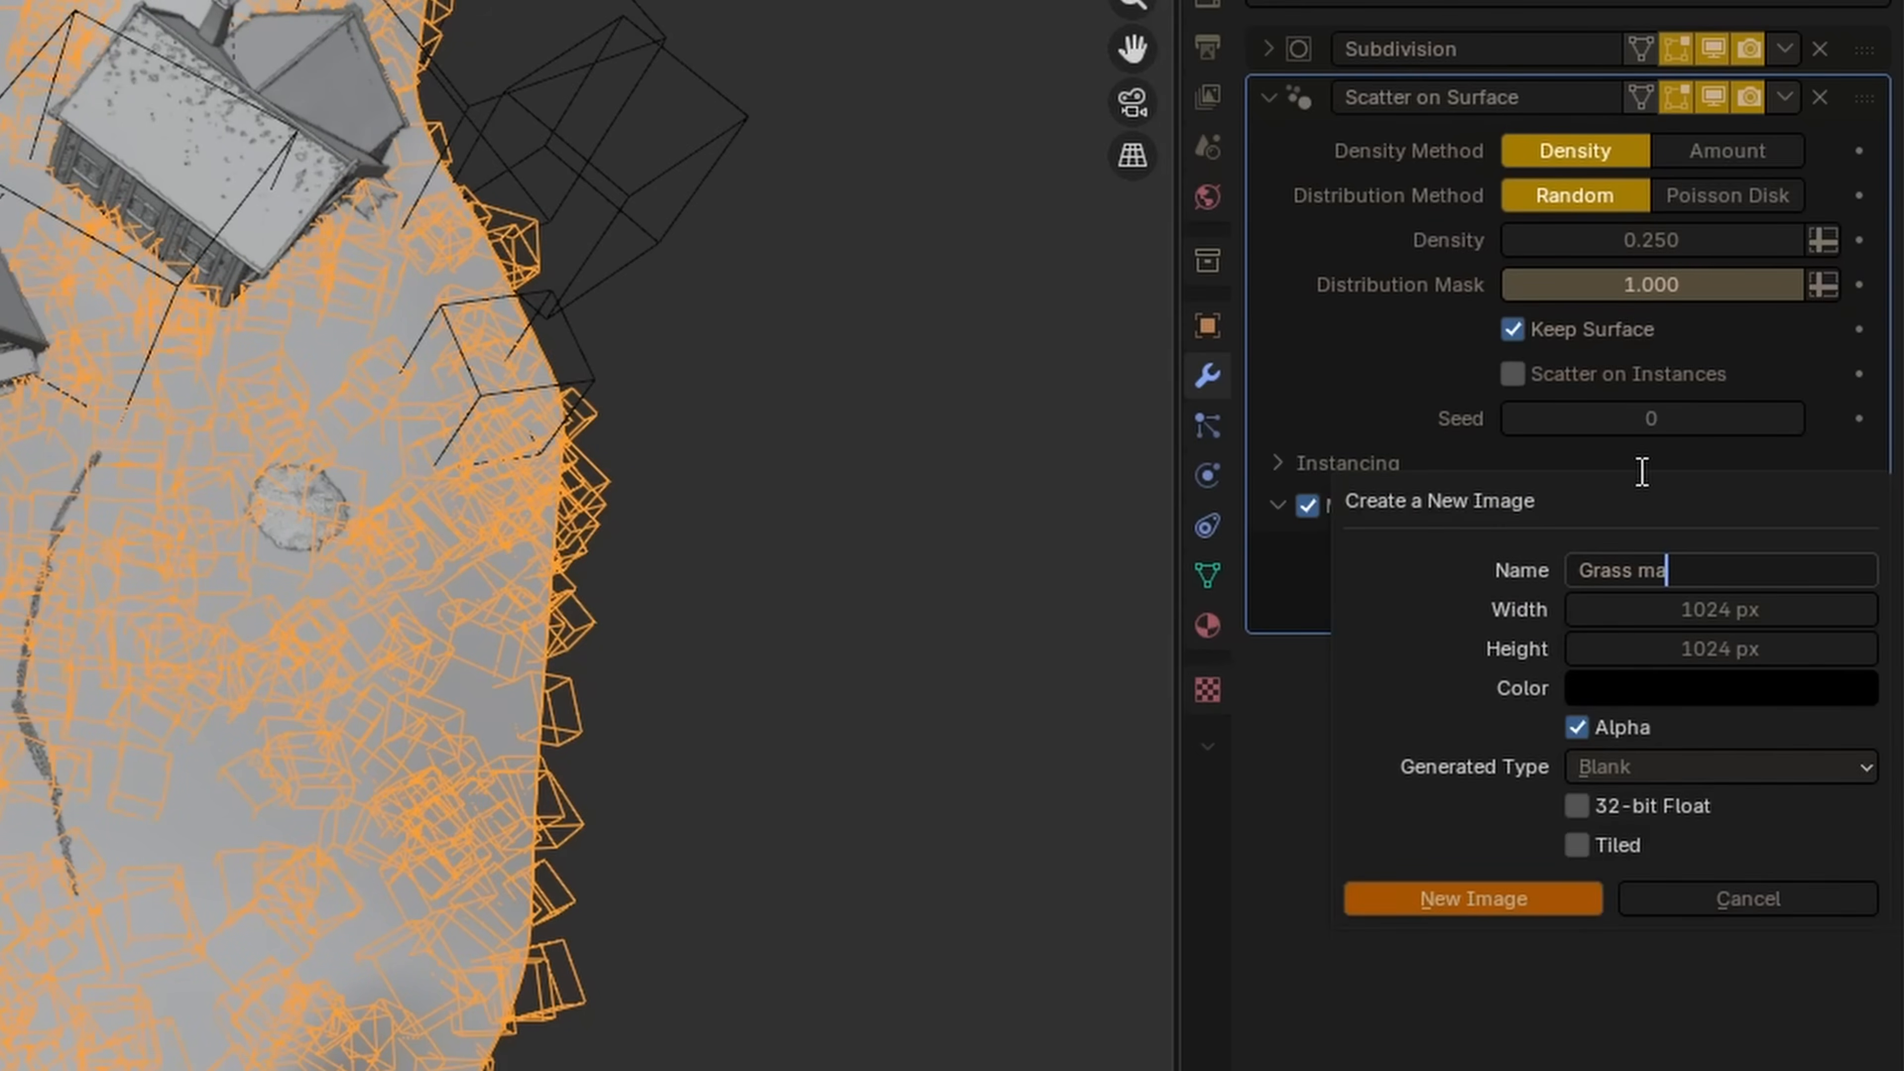
text(s)
text(k 2)
key(Return)
drag(1698, 609, 1699, 660)
text(204)
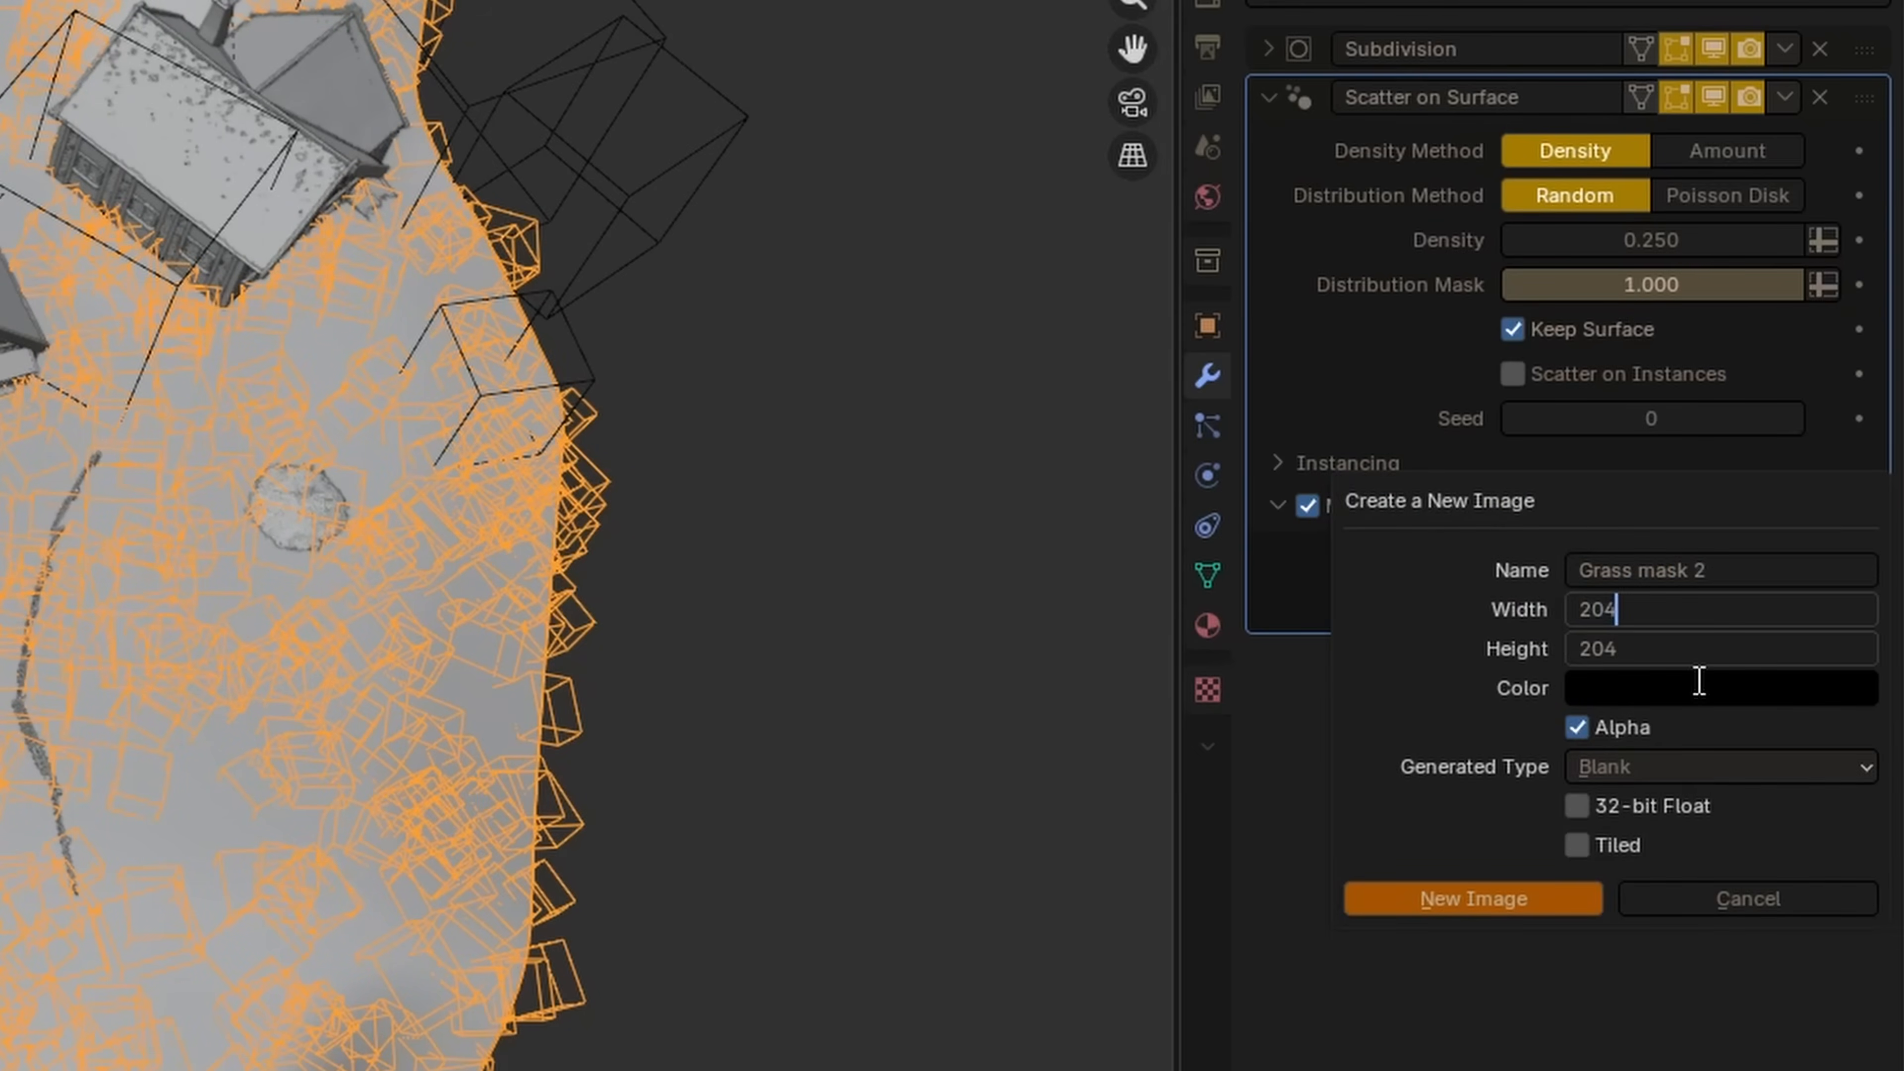
text(8)
key(Return)
click(1576, 726)
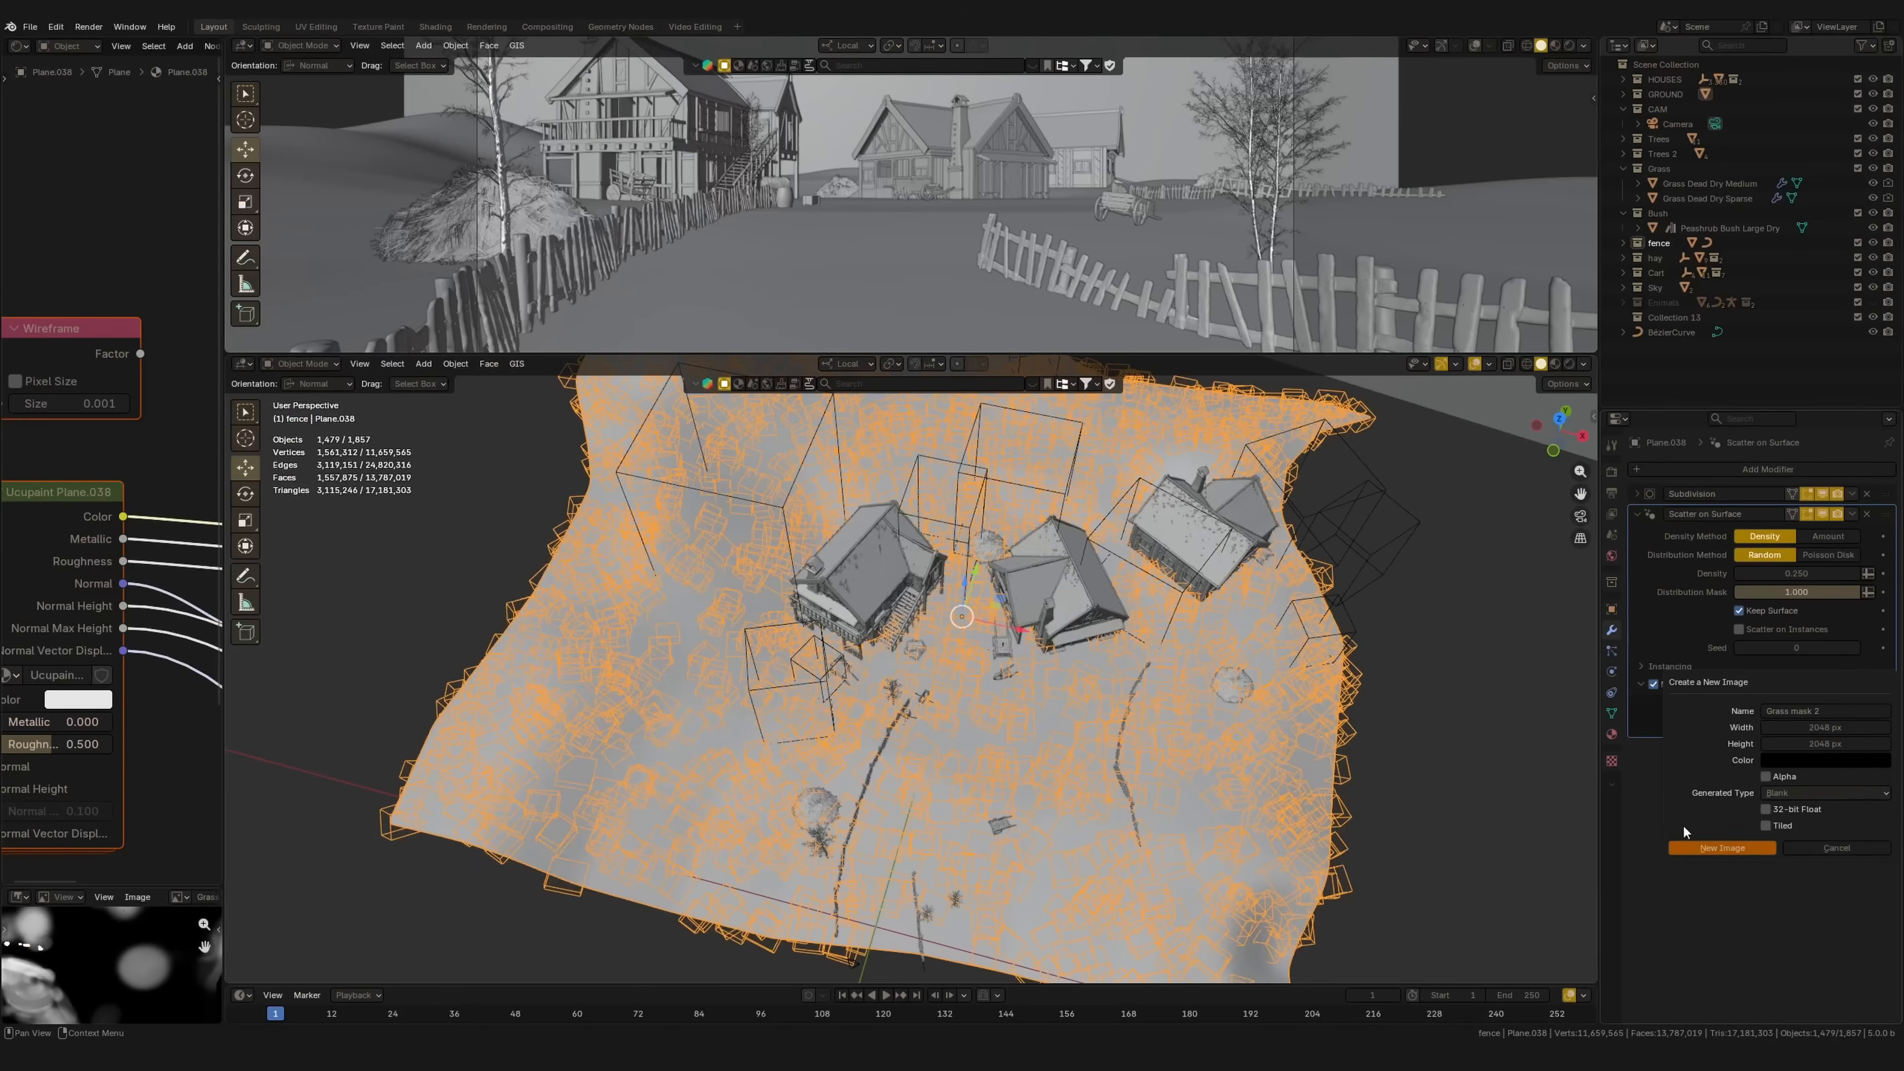
click(1688, 847)
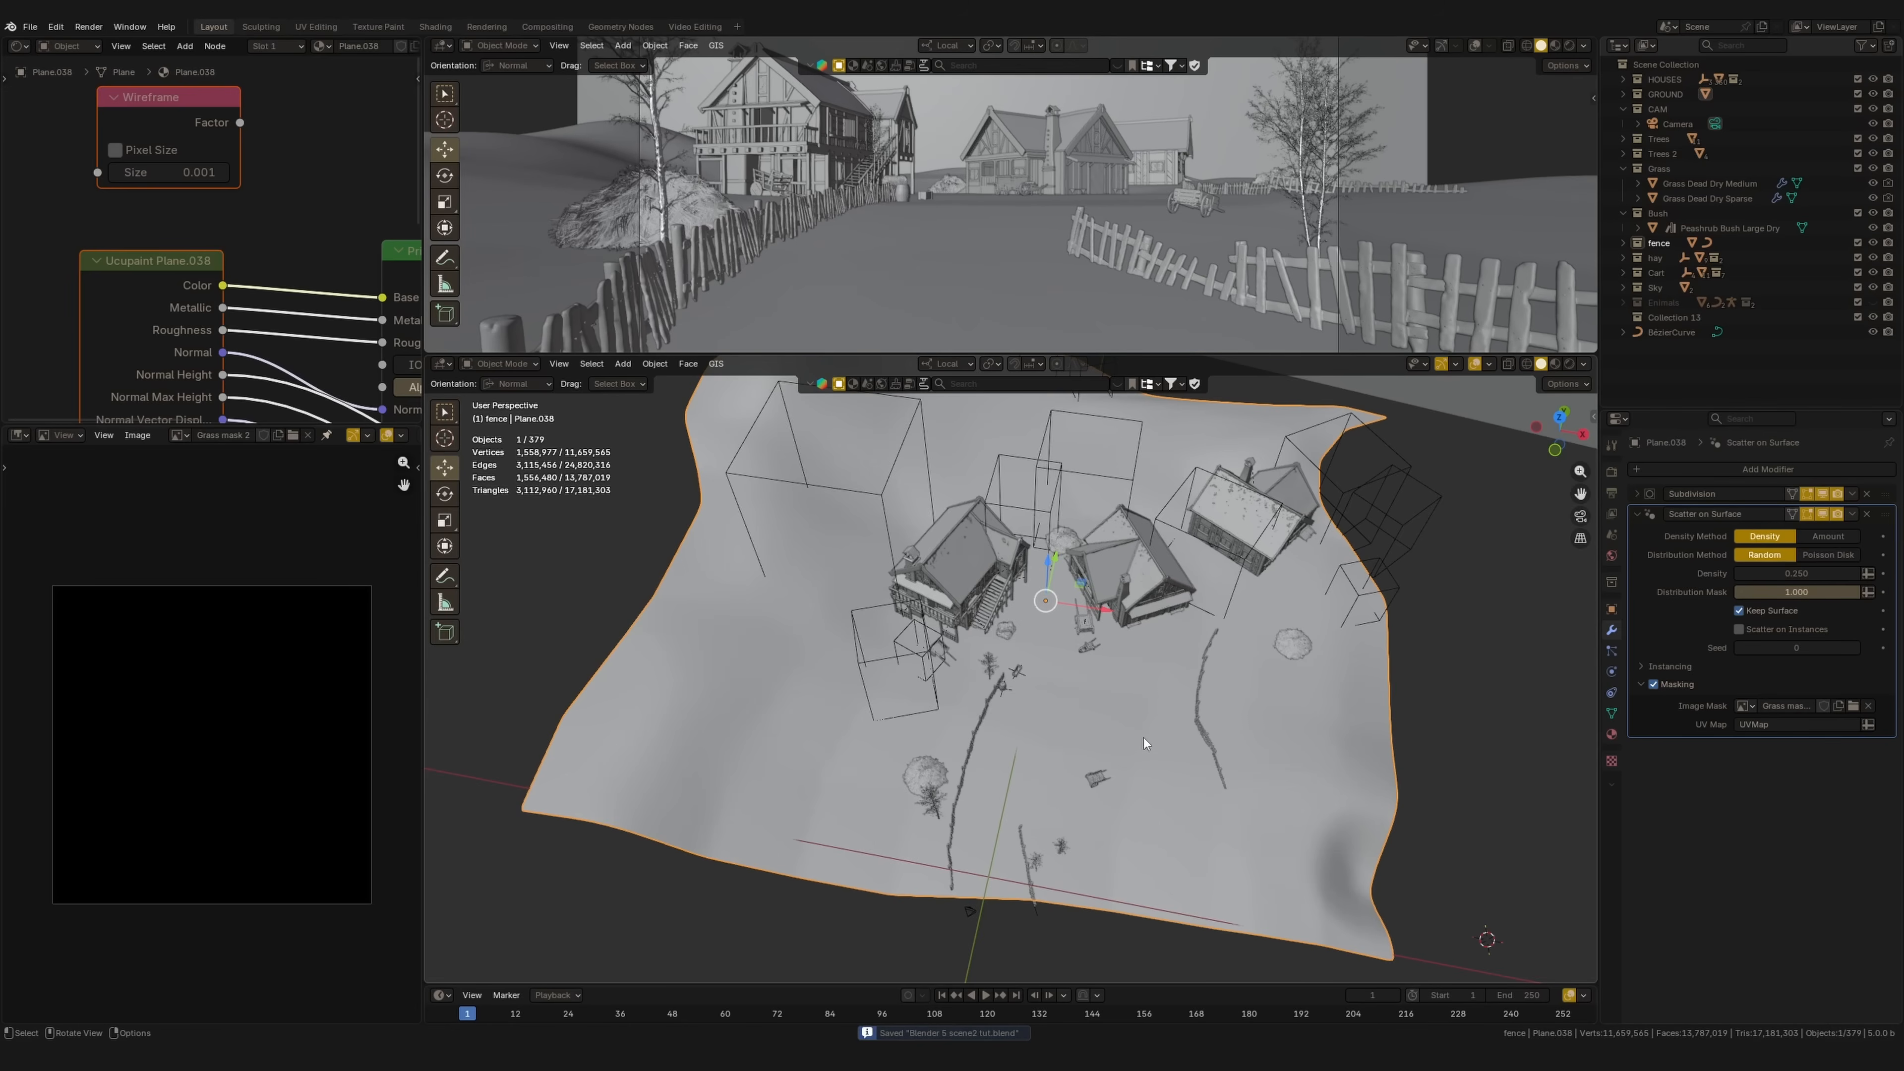
click(500, 364)
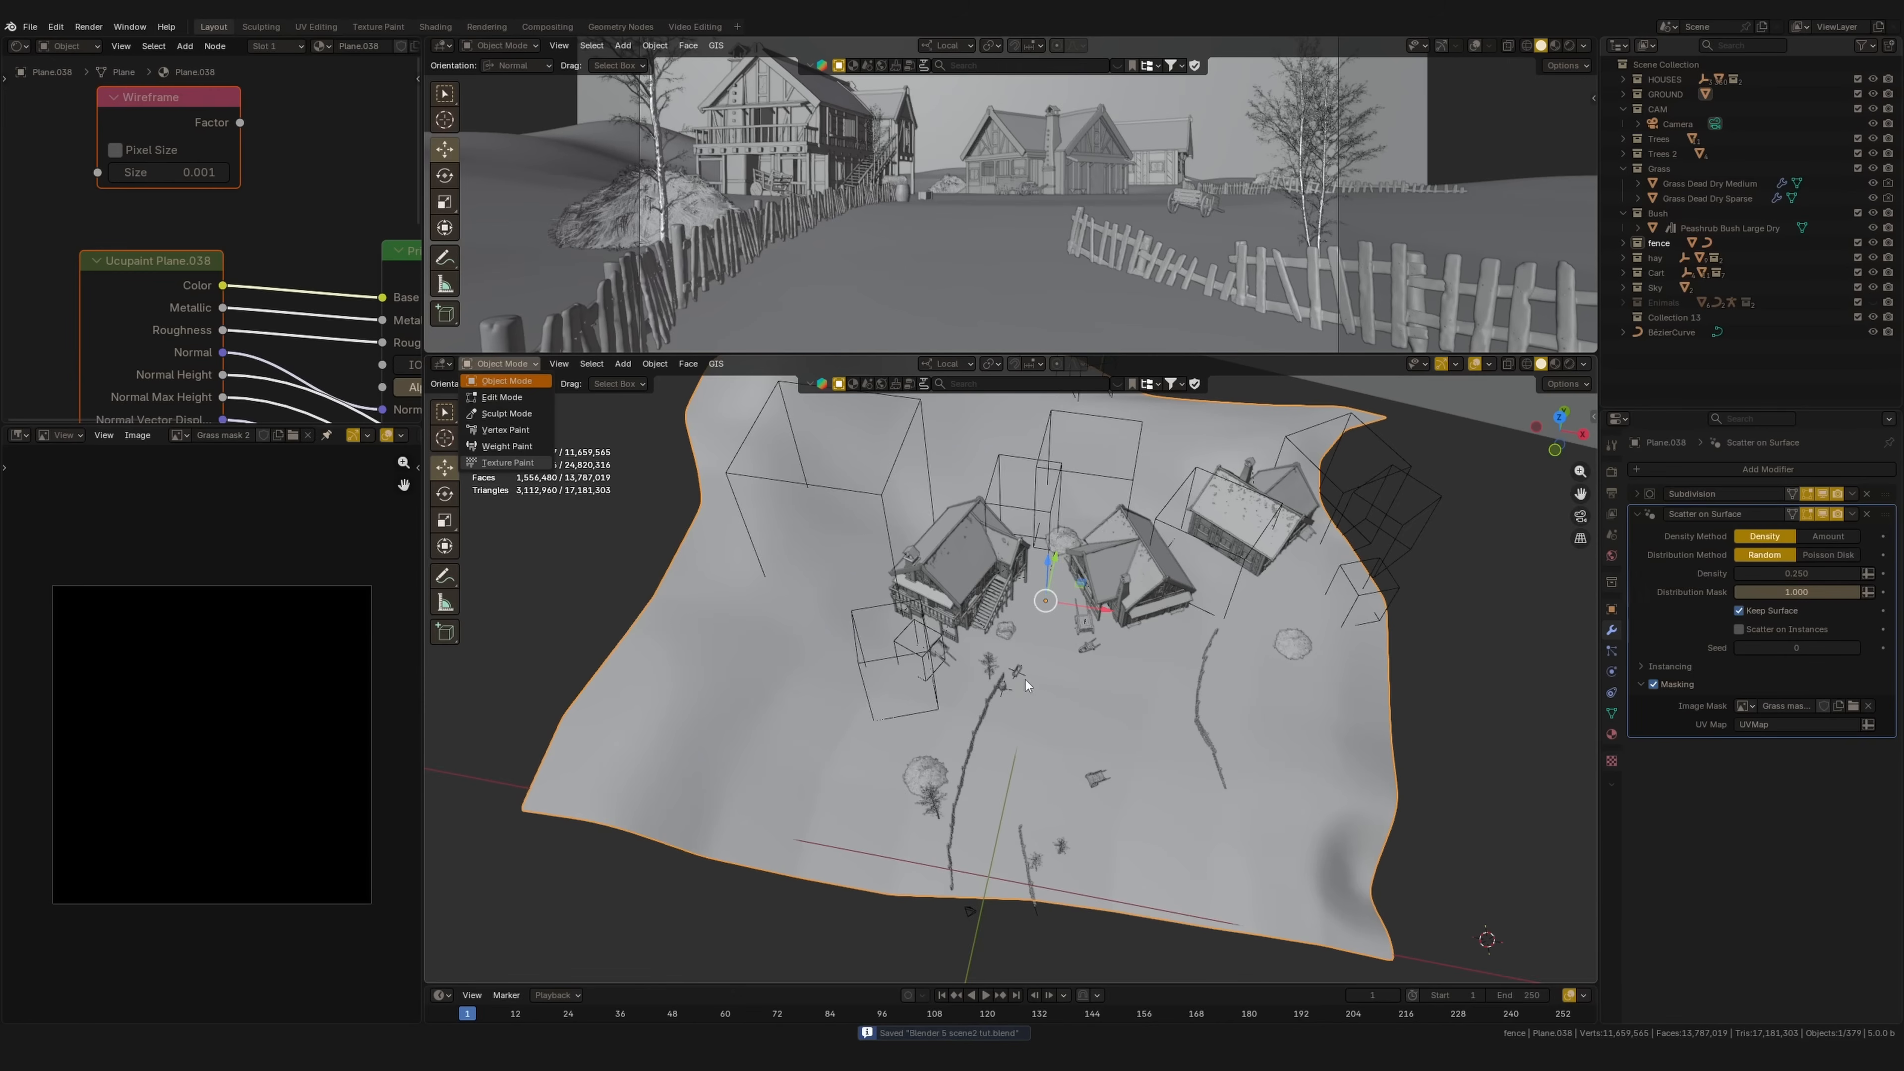
Step: Switch the ground to Texture Paint, painting Single Image 'Grass mask 2' through UVMap
shift+middle_drag(1109, 693, 1104, 676)
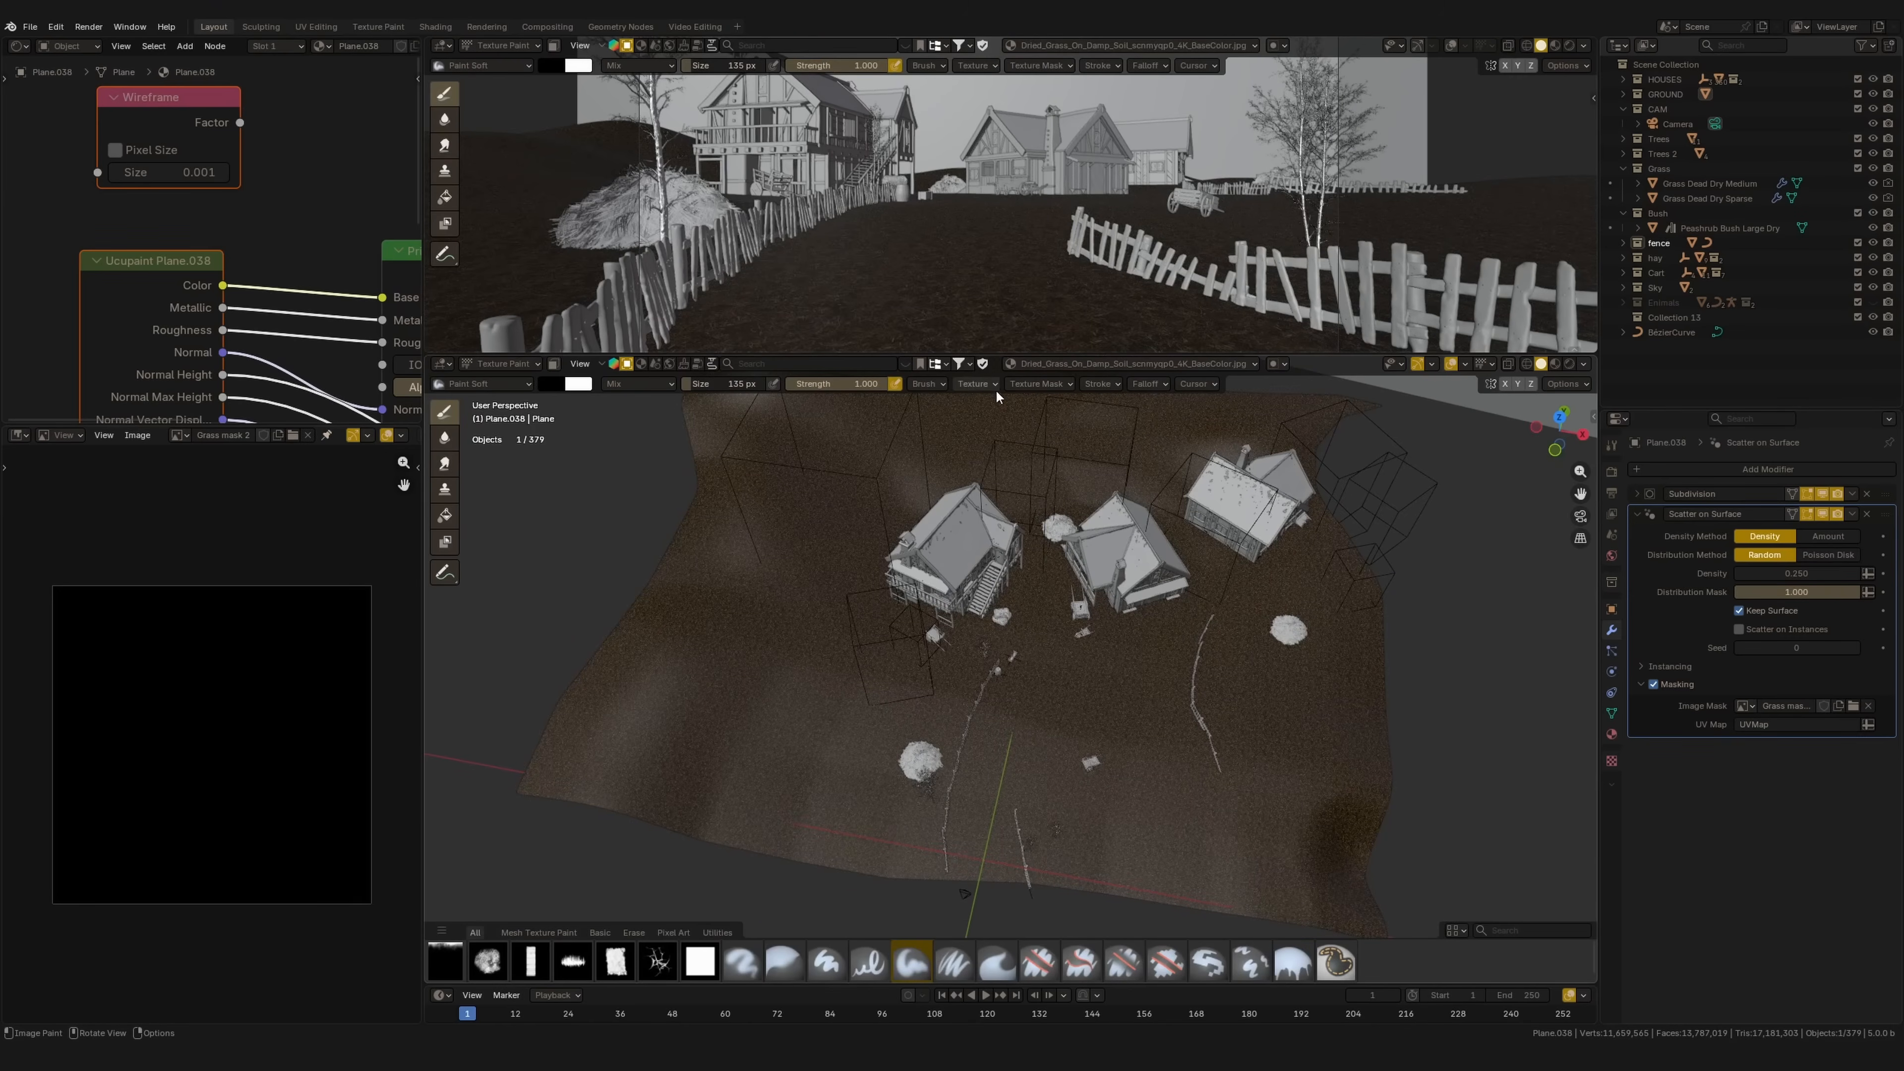
shift+middle_drag(1132, 493, 1114, 511)
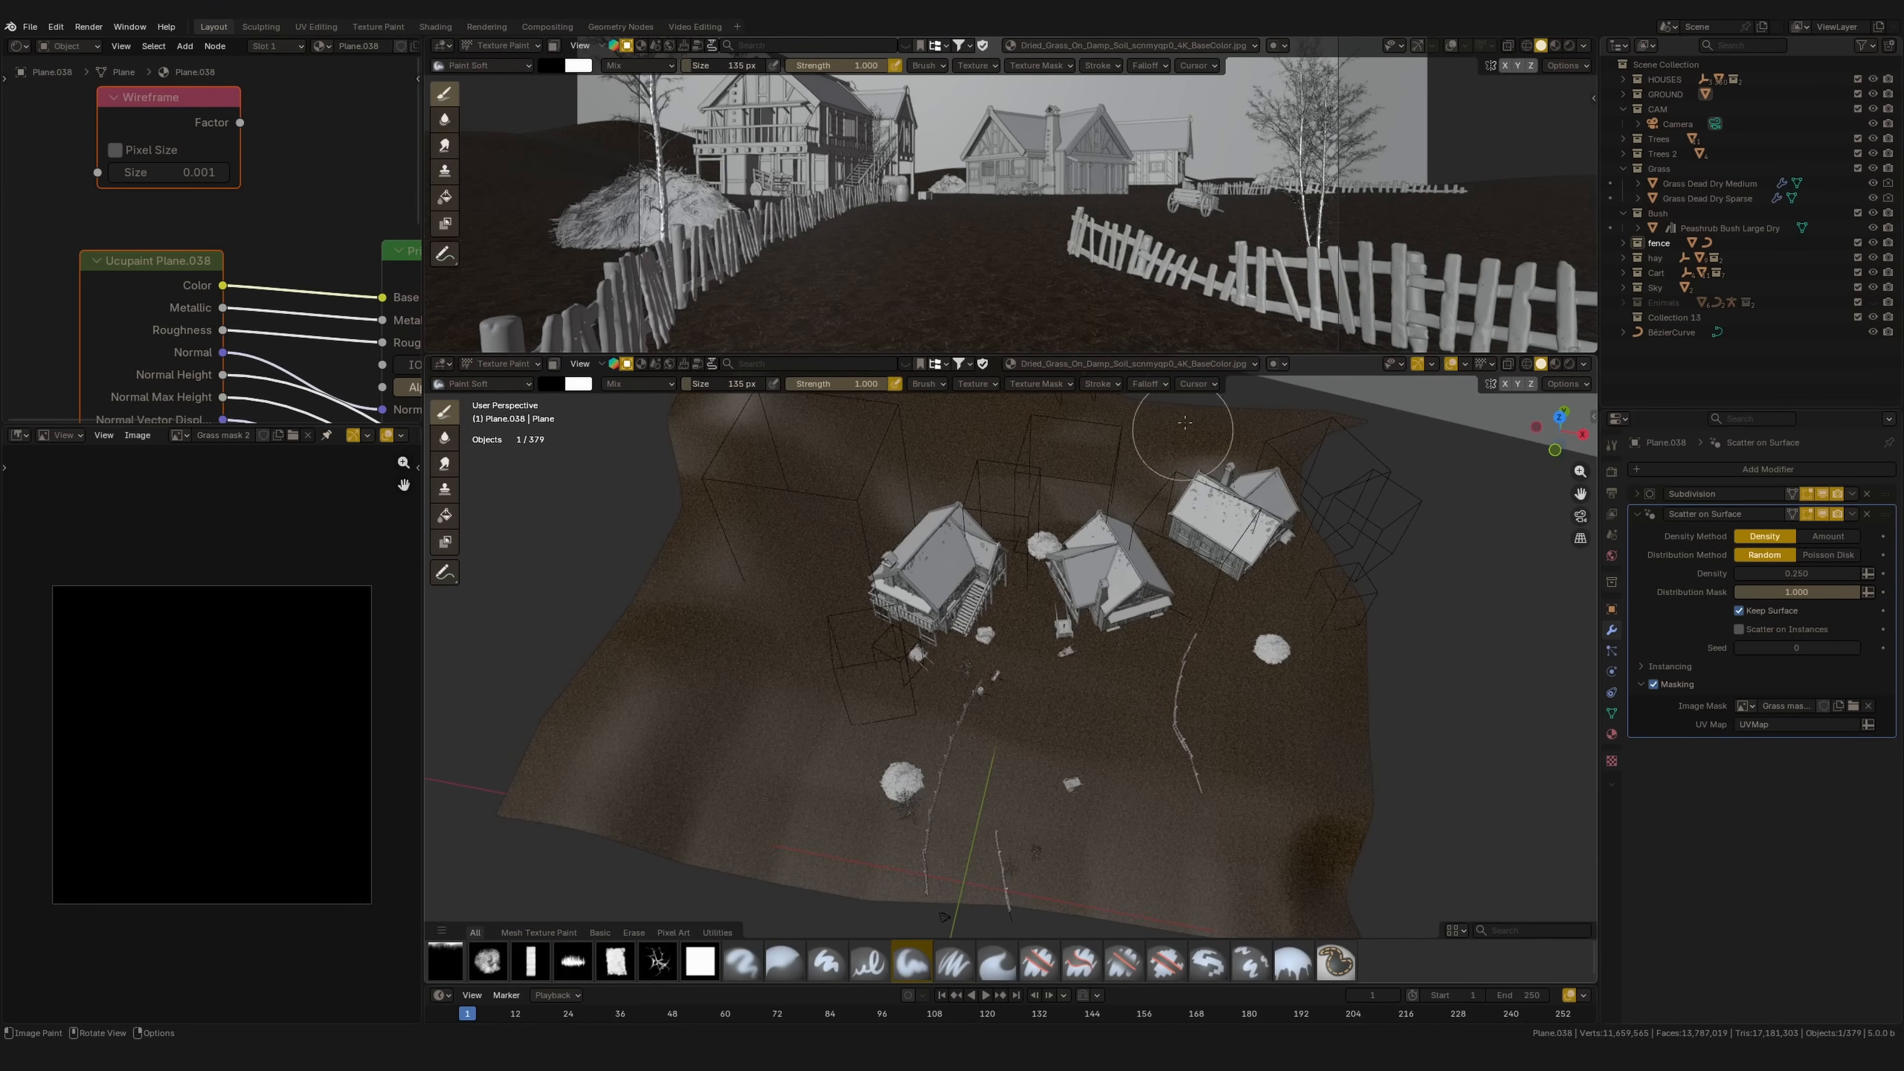
click(1207, 364)
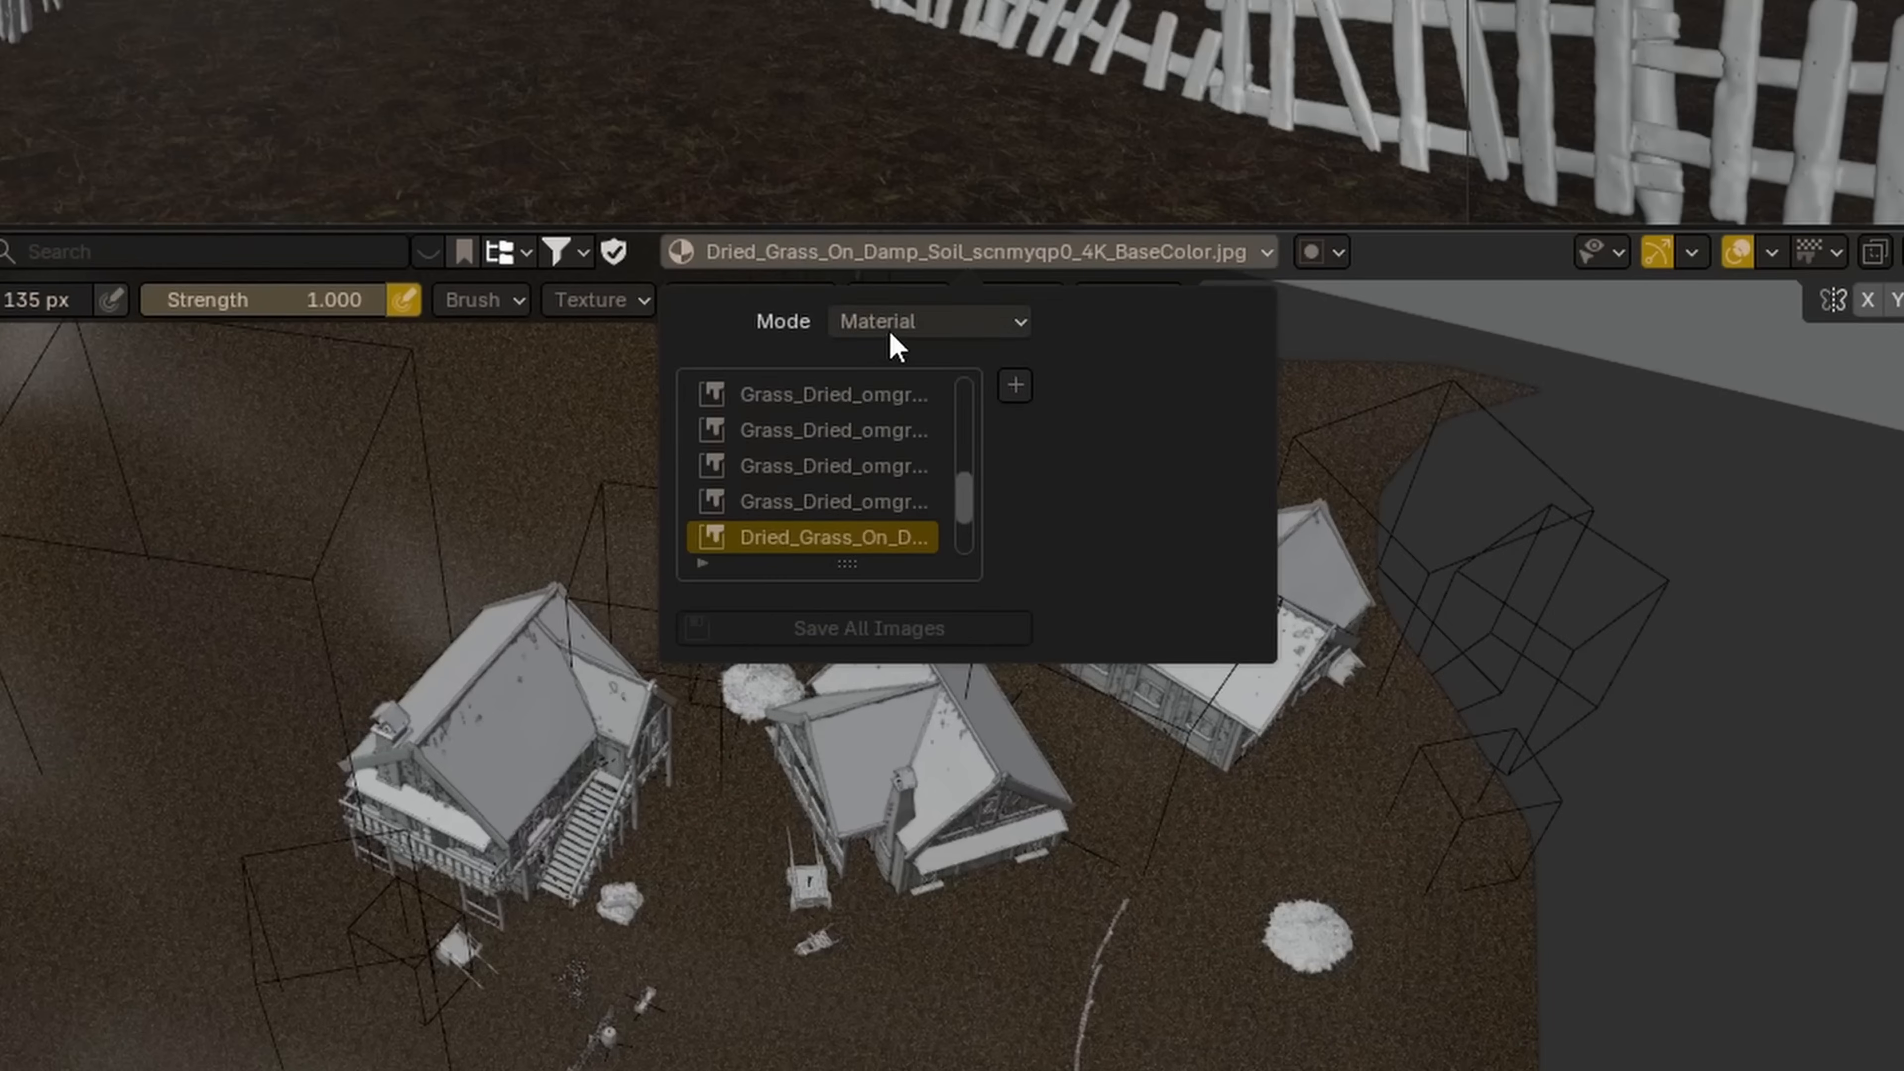
click(1109, 394)
click(915, 412)
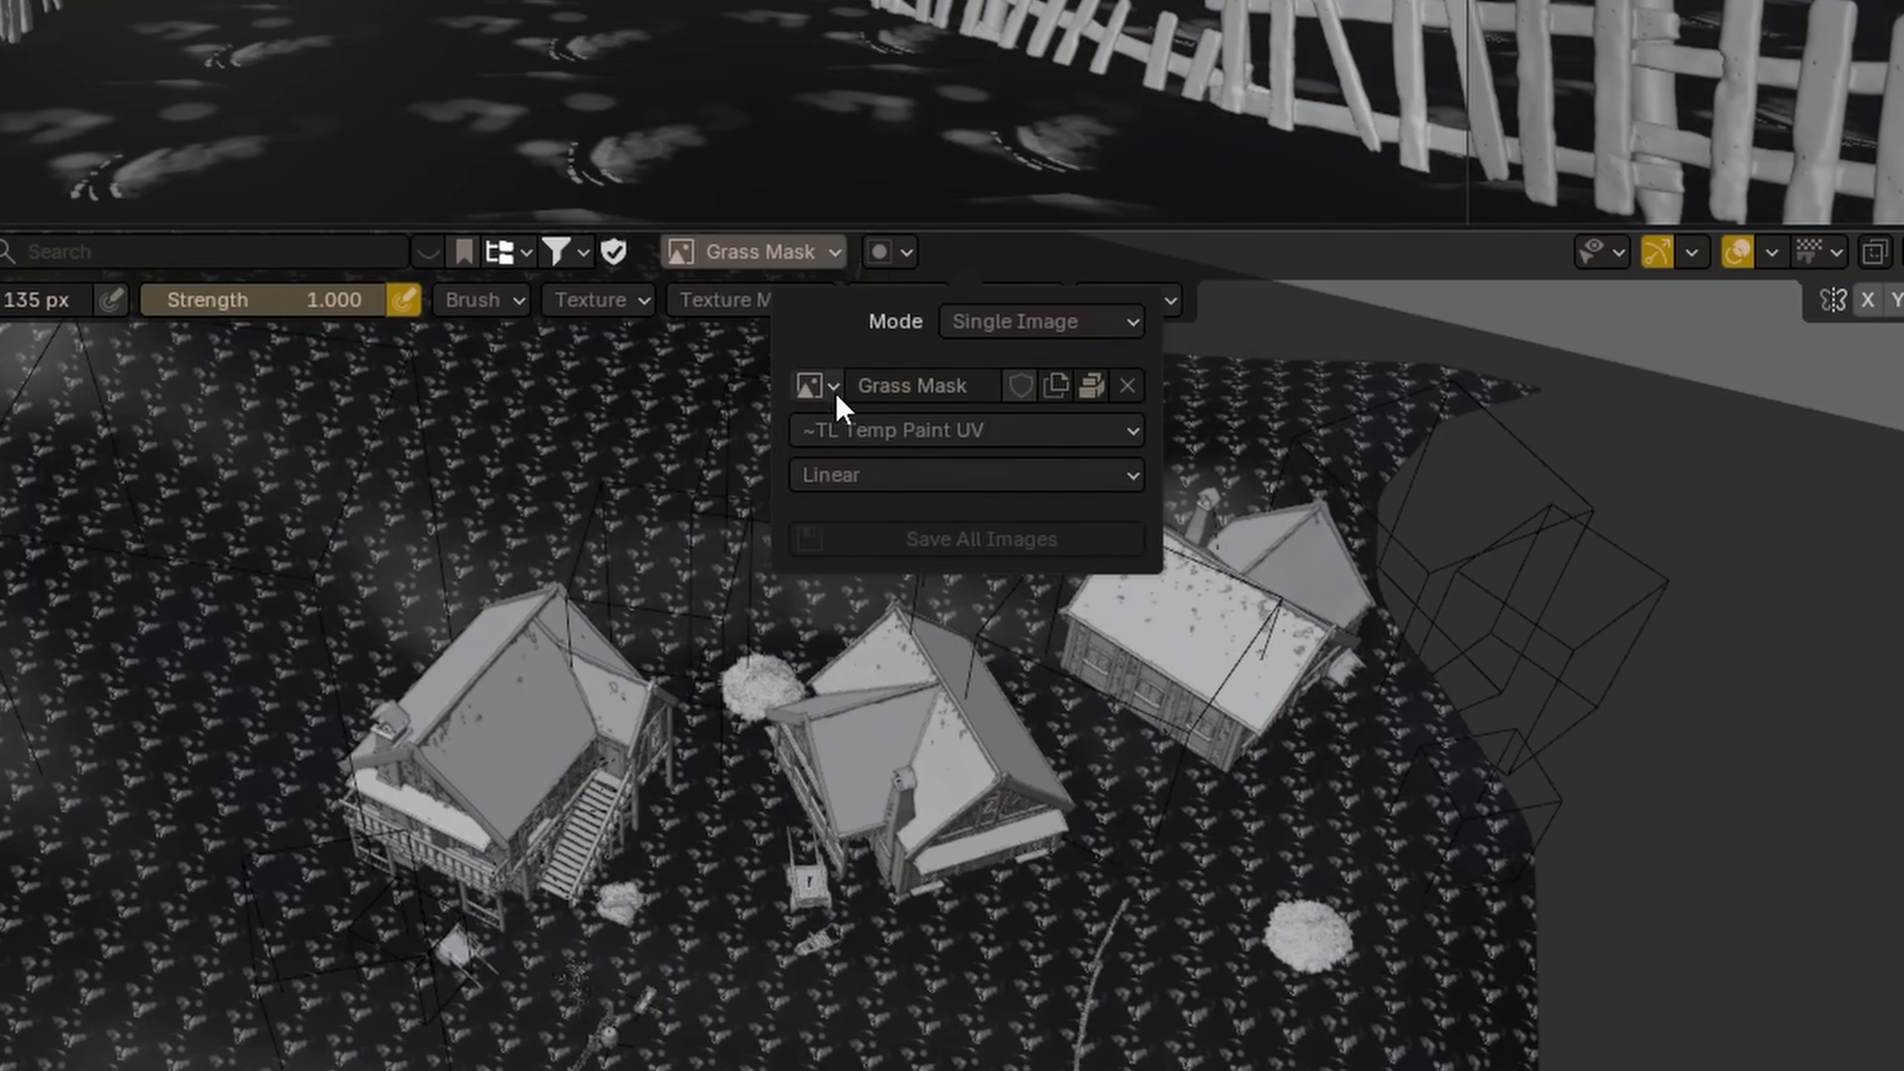
click(1067, 419)
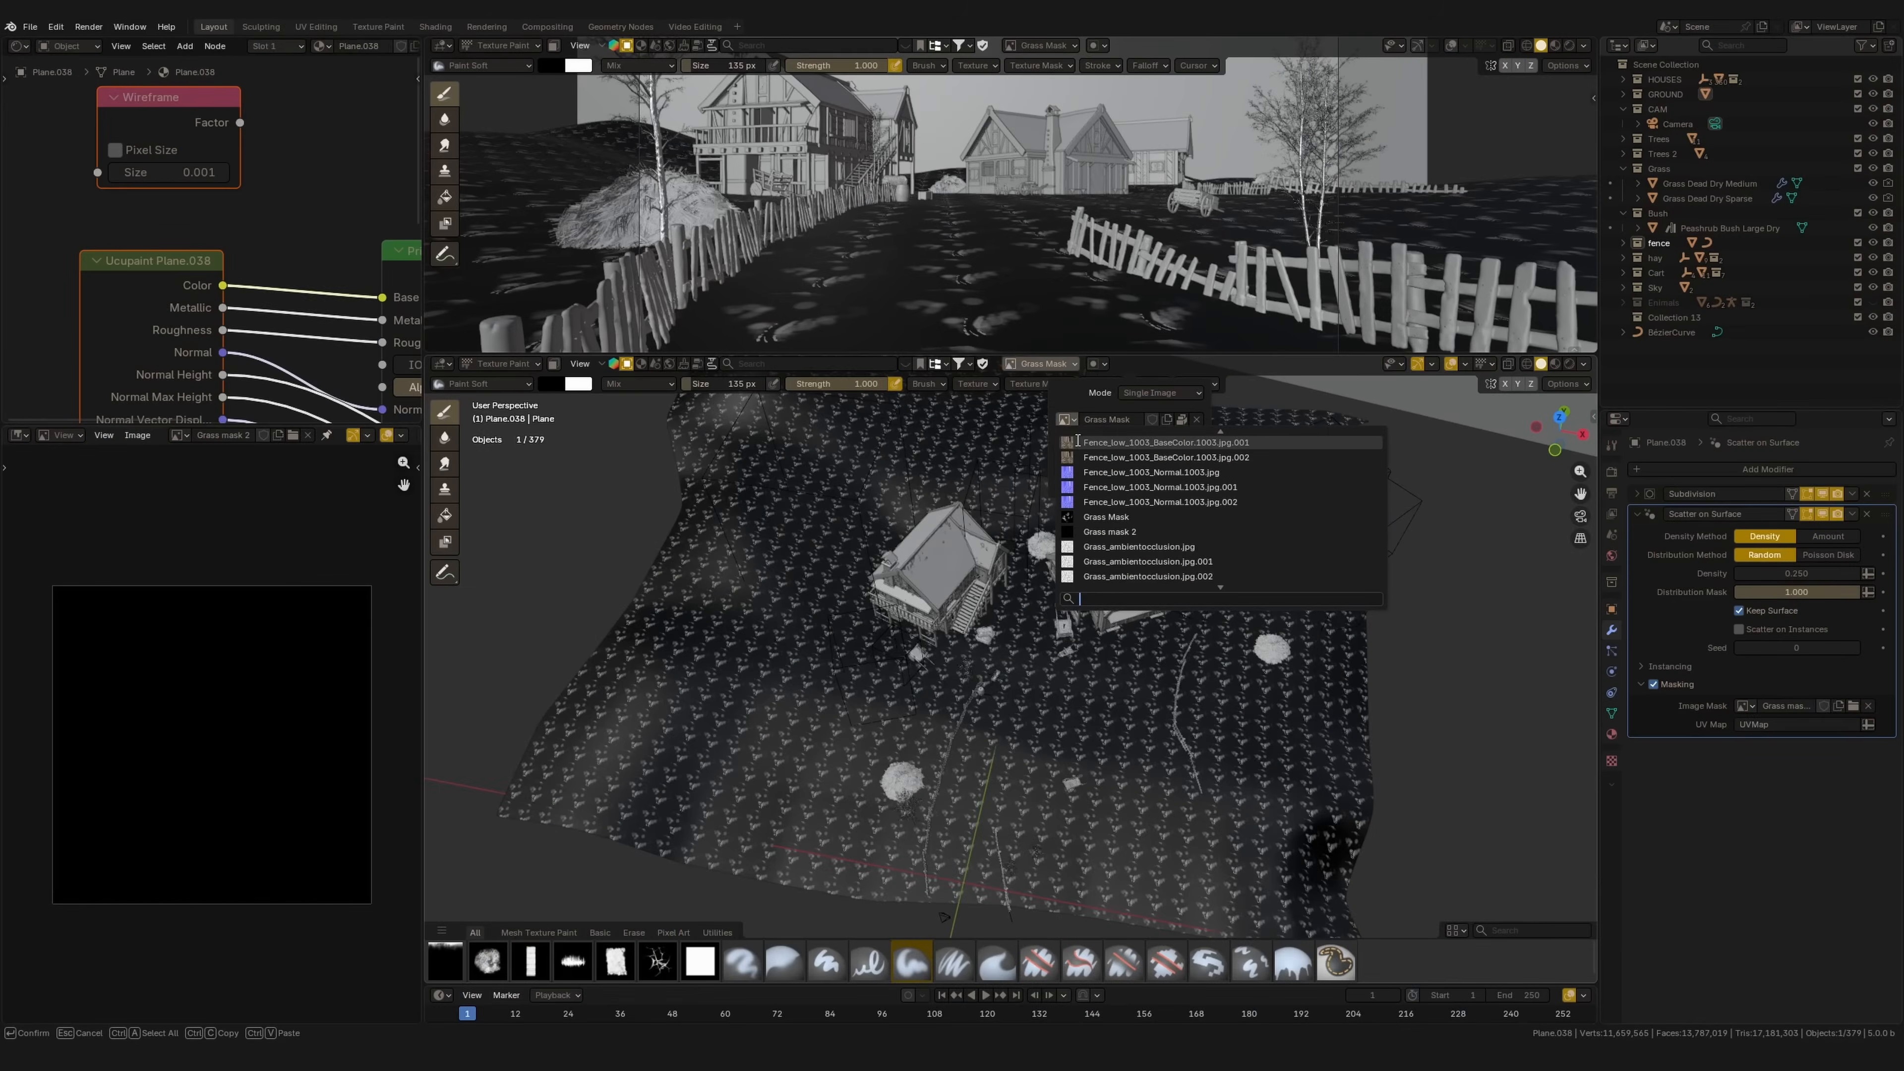
click(1117, 534)
click(1095, 438)
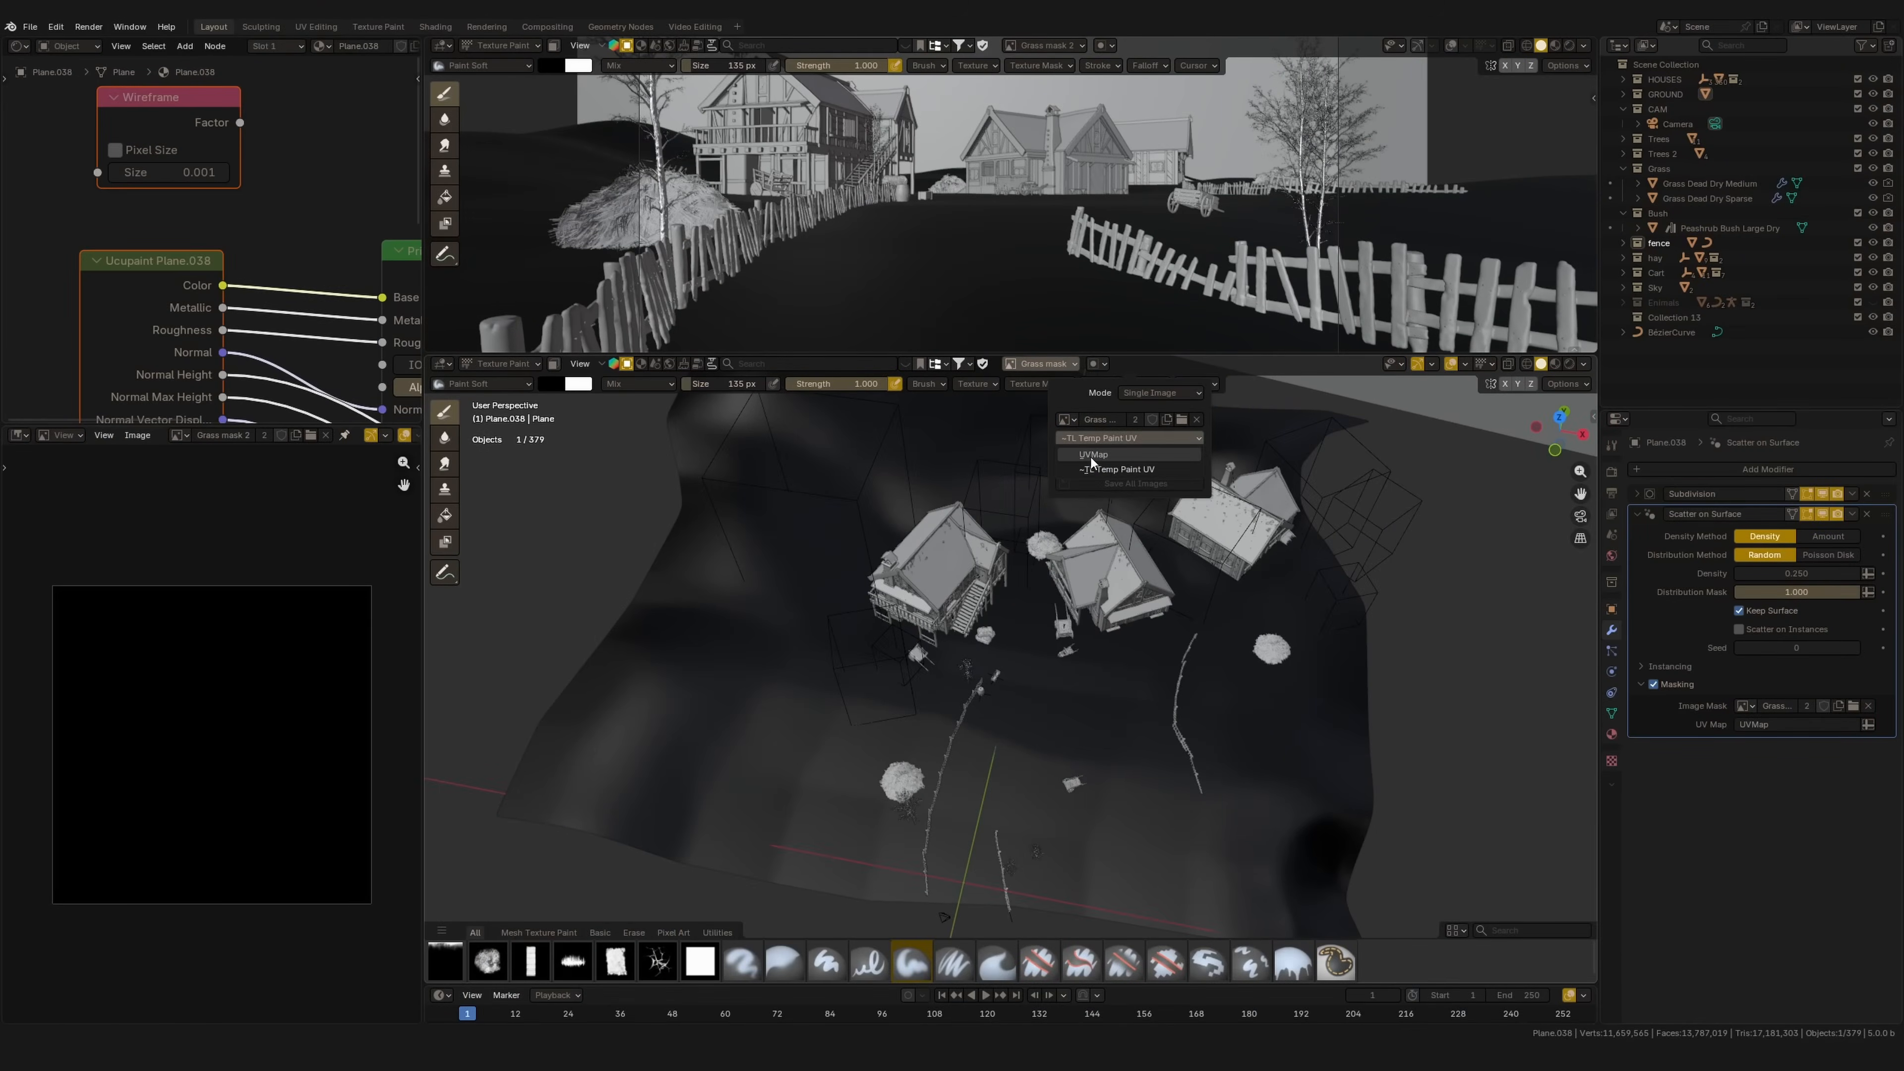
click(1102, 455)
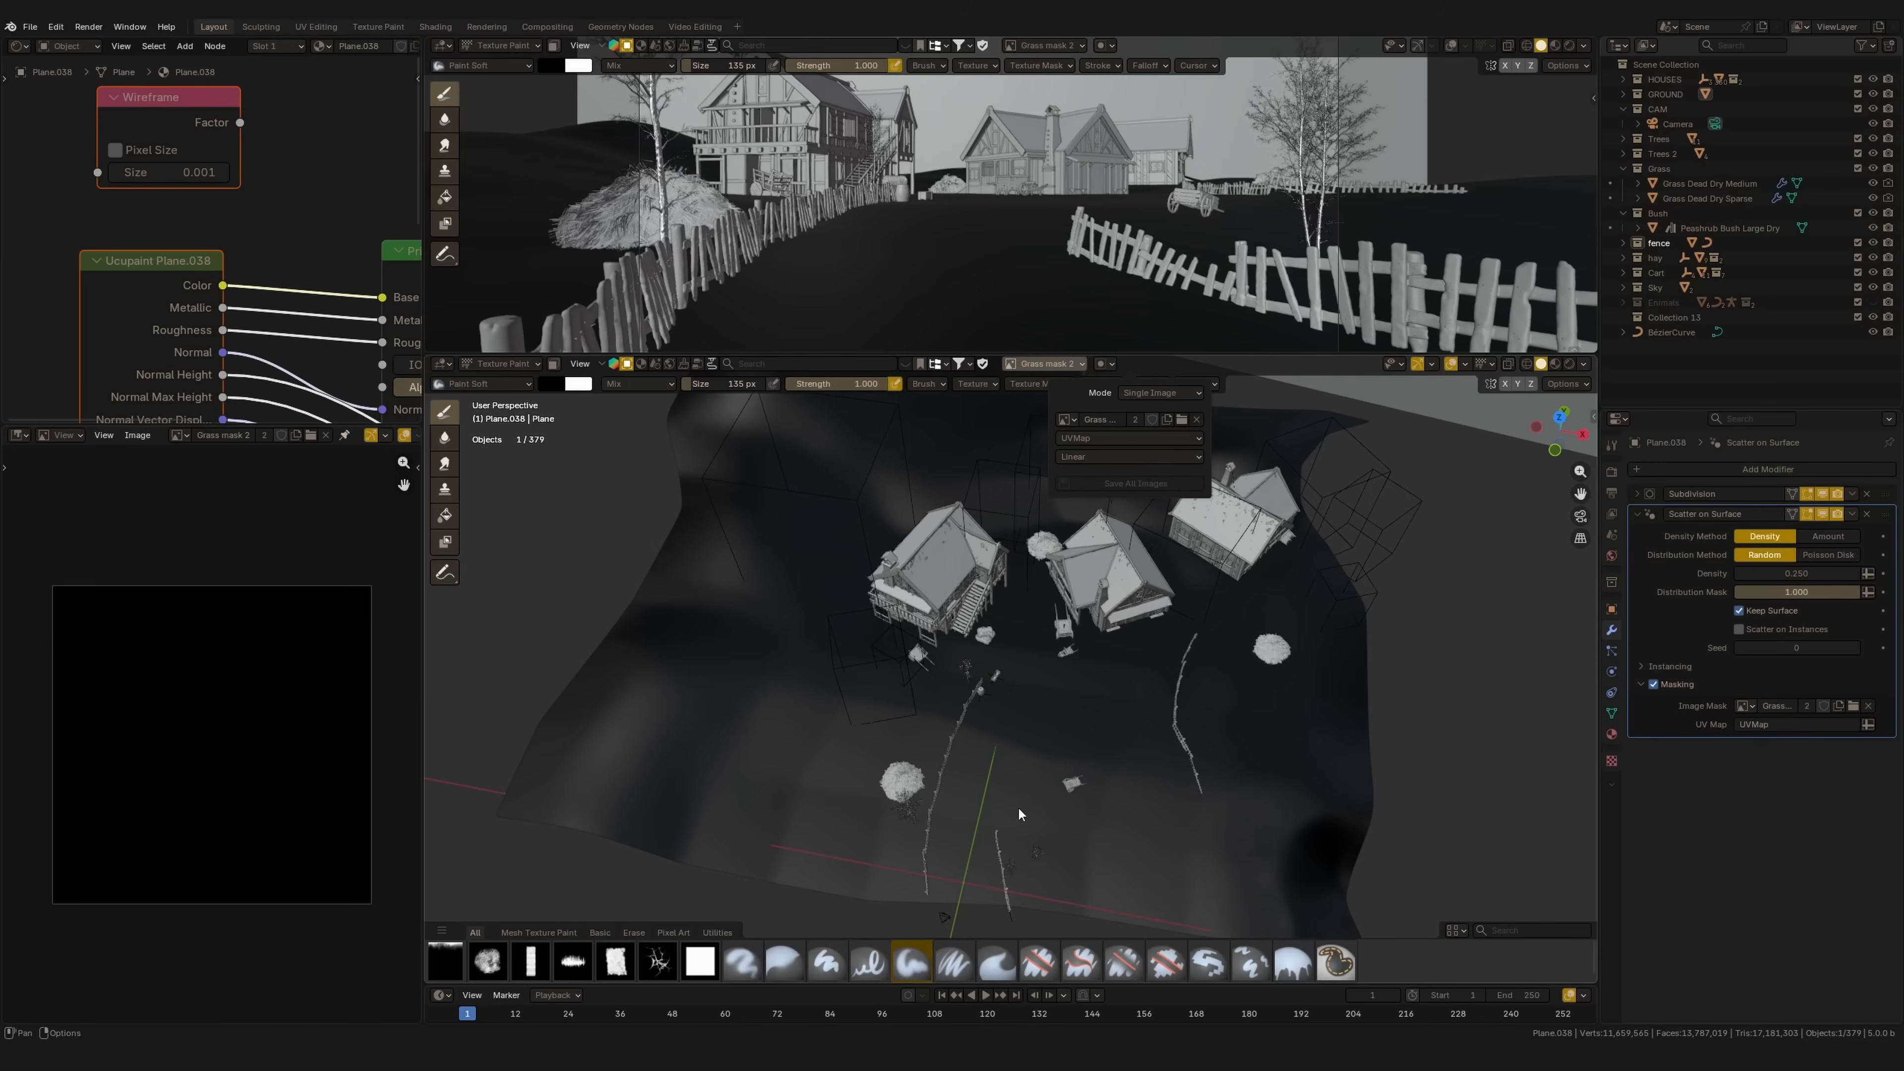
middle_drag(1020, 731, 997, 642)
shift+middle_drag(1009, 789, 983, 721)
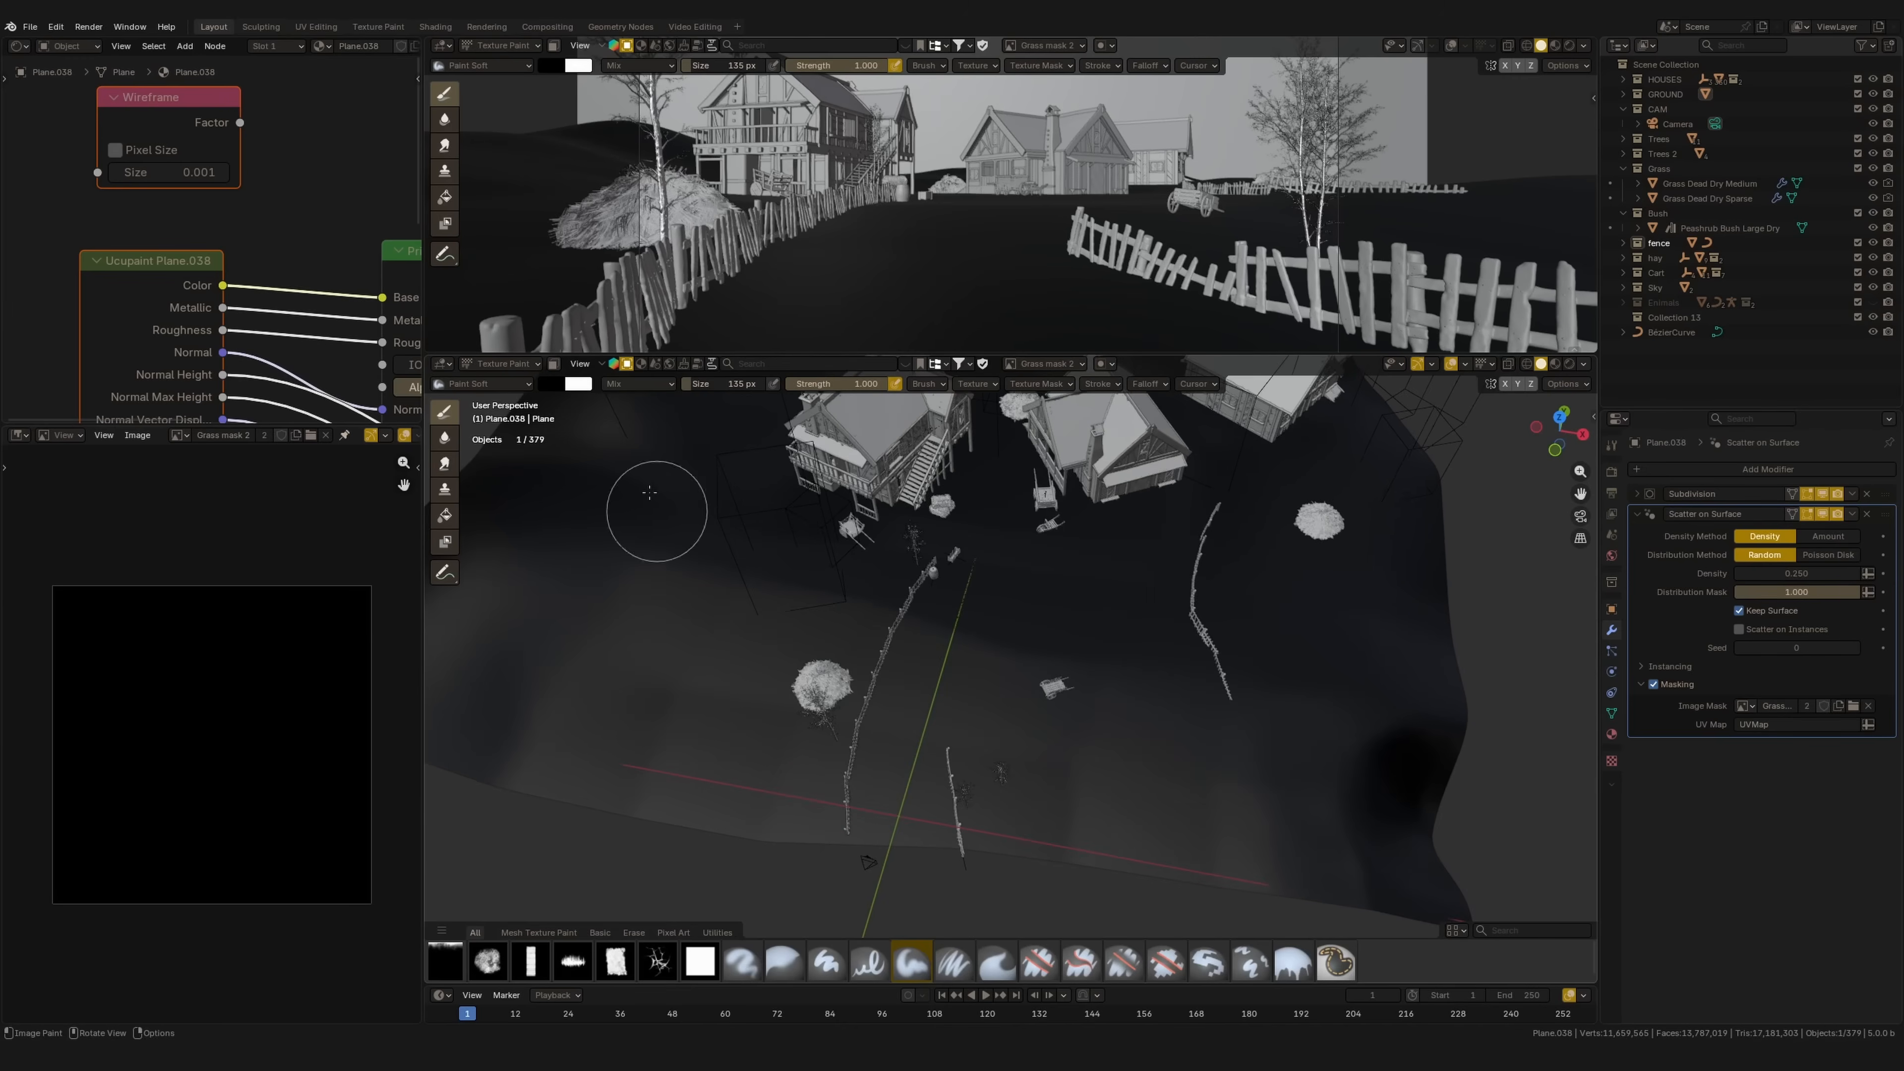
Step: Set the brush colour to white and paint a first soft patch on the mask from top view
click(551, 383)
drag(673, 251, 681, 104)
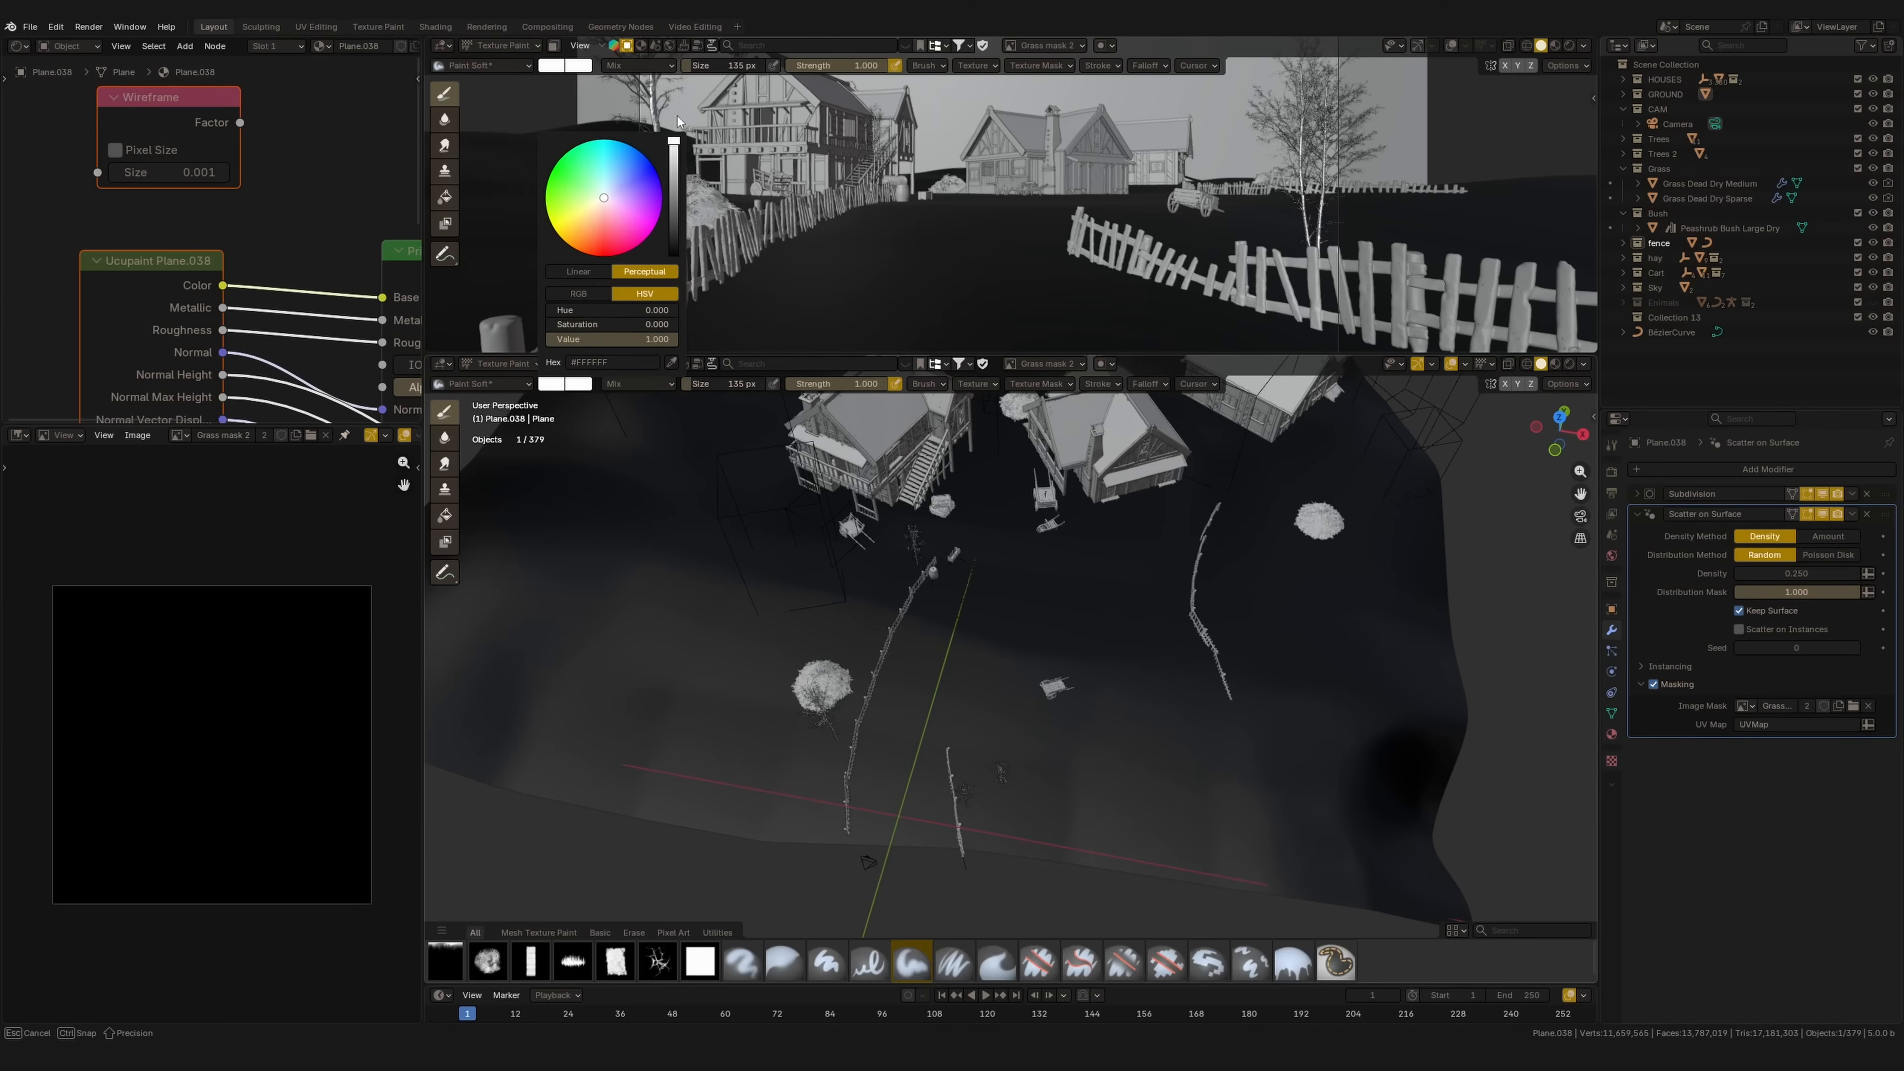
key(KP_7)
mouse_move(973, 671)
mouse_down()
mouse_move(923, 594)
mouse_move(1019, 729)
mouse_up()
Step: Paint more white strokes on the left and extend both mask patches downward
mouse_move(960, 643)
middle_down()
mouse_move(1091, 600)
mouse_move(1003, 736)
middle_up()
click(1452, 47)
key(KP_7)
mouse_move(1011, 583)
mouse_down()
mouse_move(1135, 530)
mouse_move(950, 649)
mouse_up()
middle_drag(960, 734, 1050, 637)
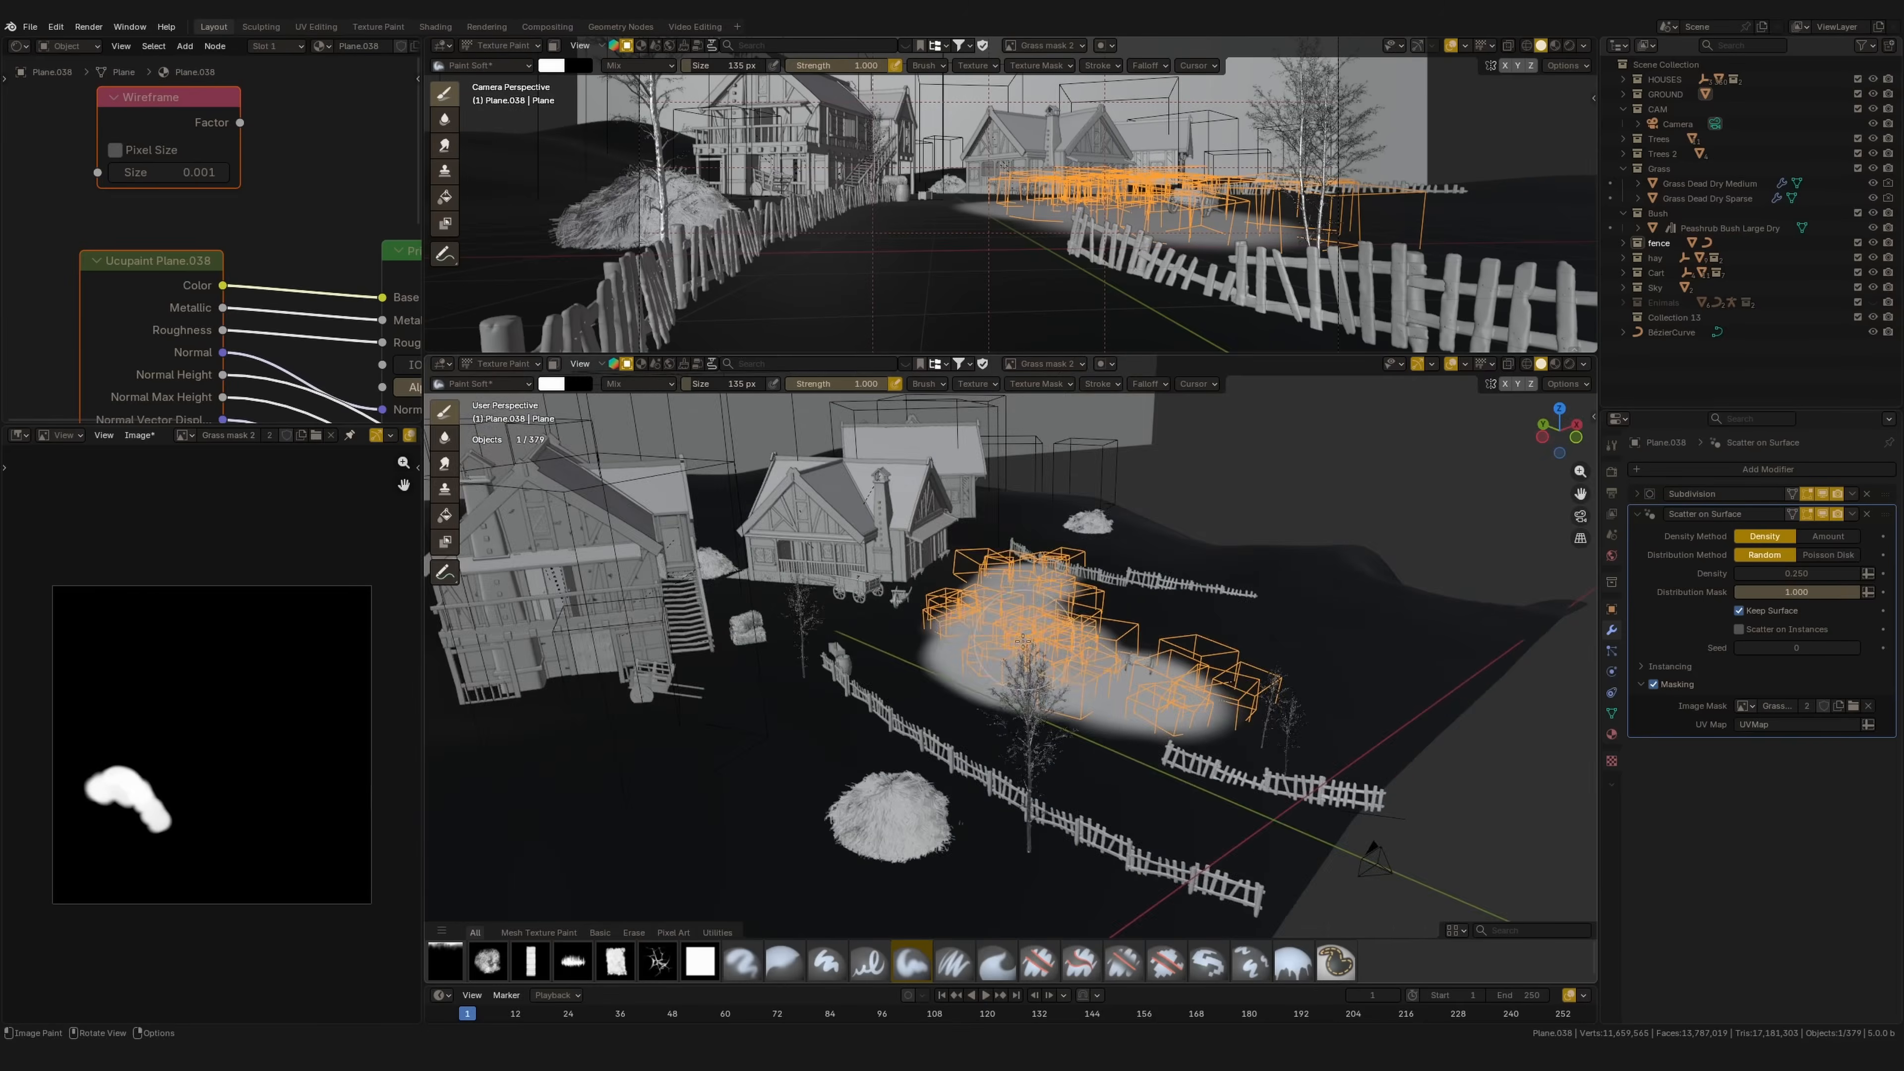
key(KP_7)
shift+middle_drag(922, 690, 1041, 616)
scroll(930, 630, down, 2)
mouse_move(882, 628)
mouse_down()
mouse_move(800, 557)
mouse_move(911, 697)
mouse_move(908, 862)
mouse_up()
mouse_move(1079, 708)
mouse_down()
mouse_move(1038, 799)
mouse_move(1065, 832)
mouse_up()
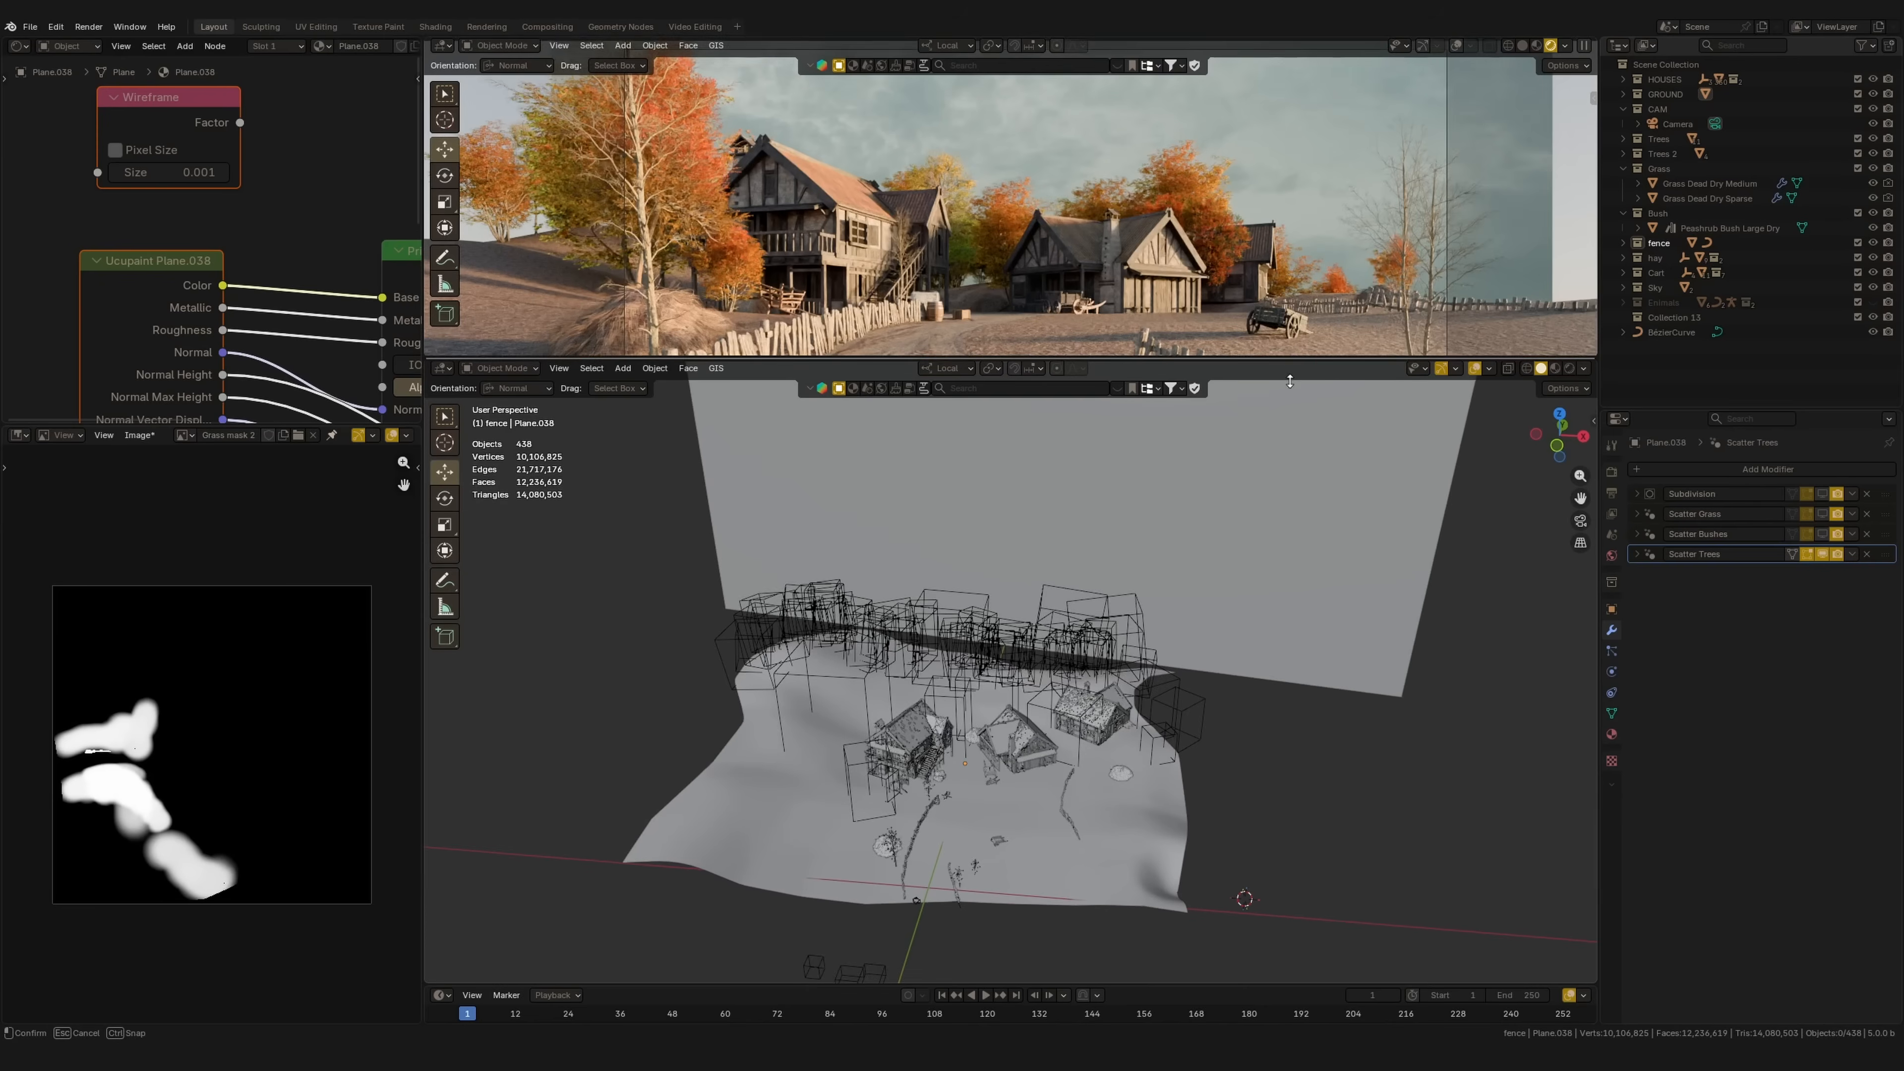
drag(1268, 359, 1268, 431)
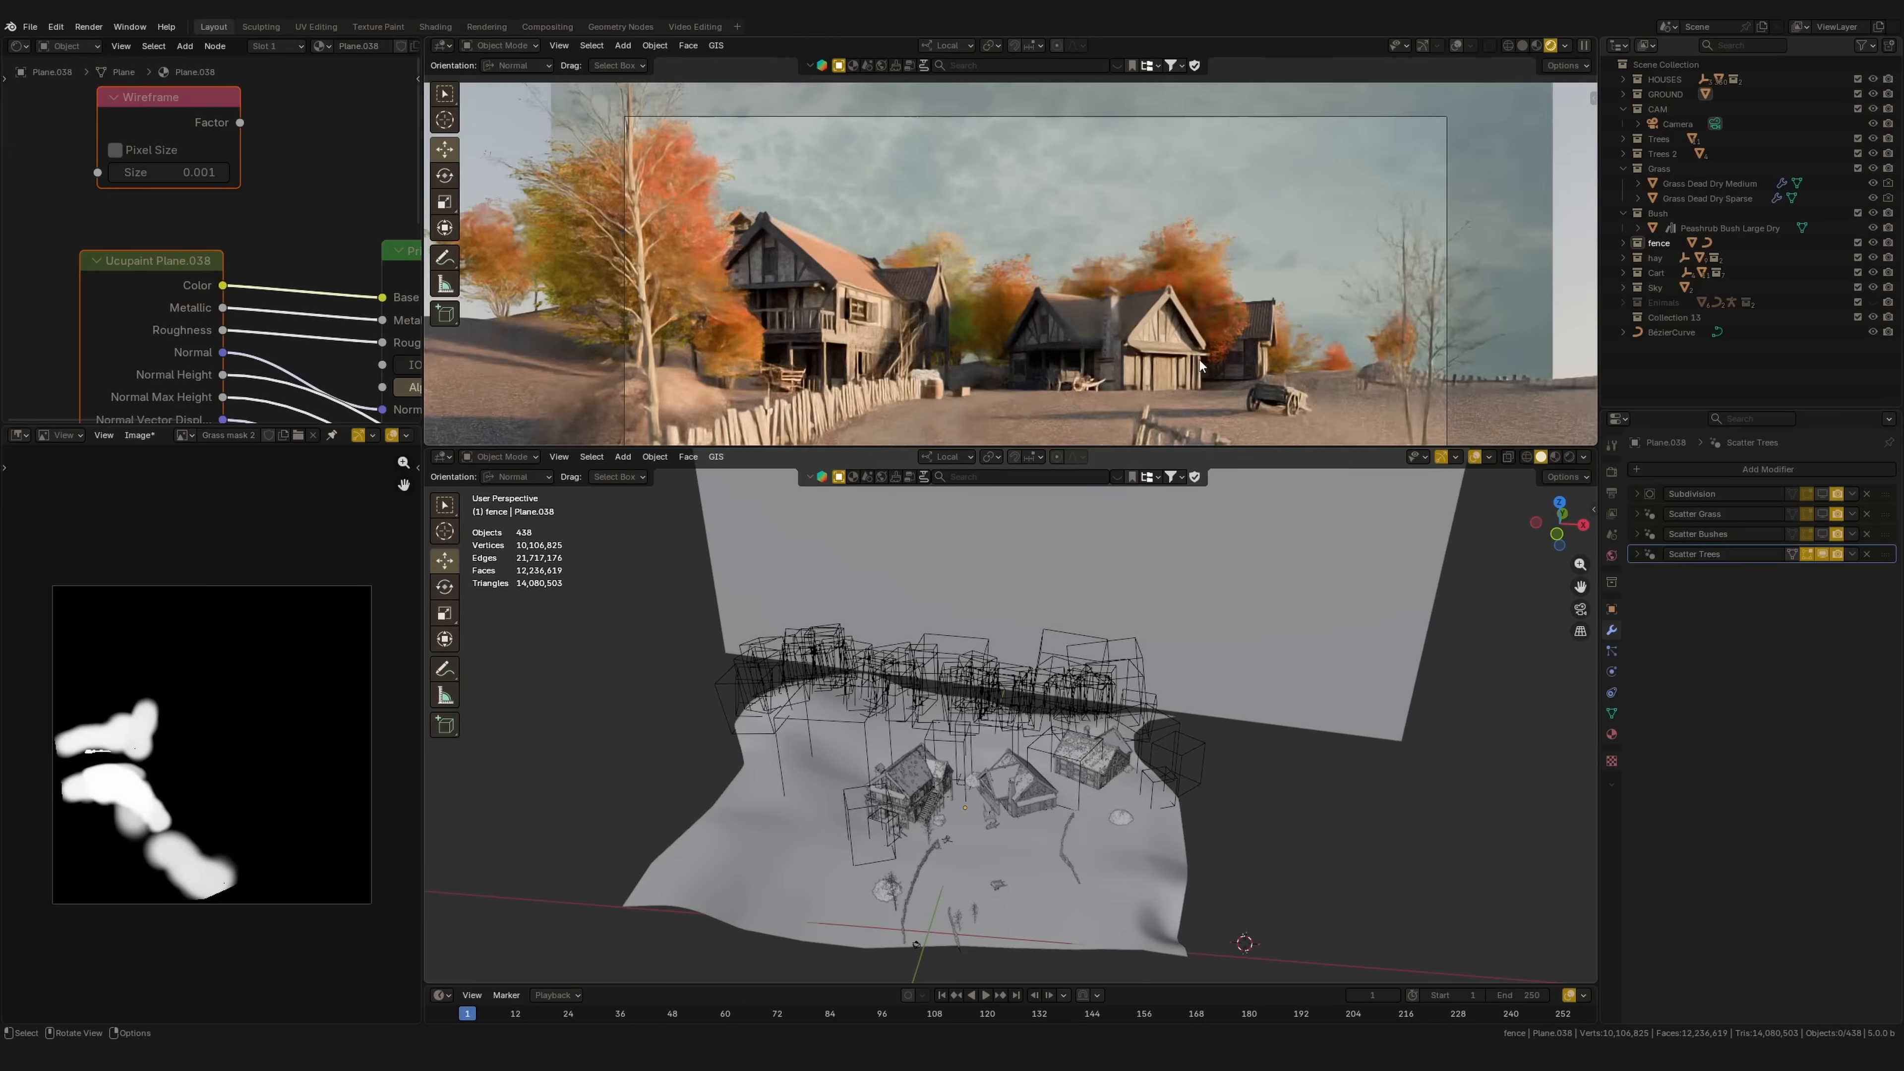
Step: Show the Scatter Bushes and Scatter Grass modifiers in the viewport
shift+middle_drag(1179, 404, 1144, 347)
middle_drag(1113, 658, 988, 748)
scroll(989, 748, up, 3)
shift+middle_drag(1097, 689, 1240, 608)
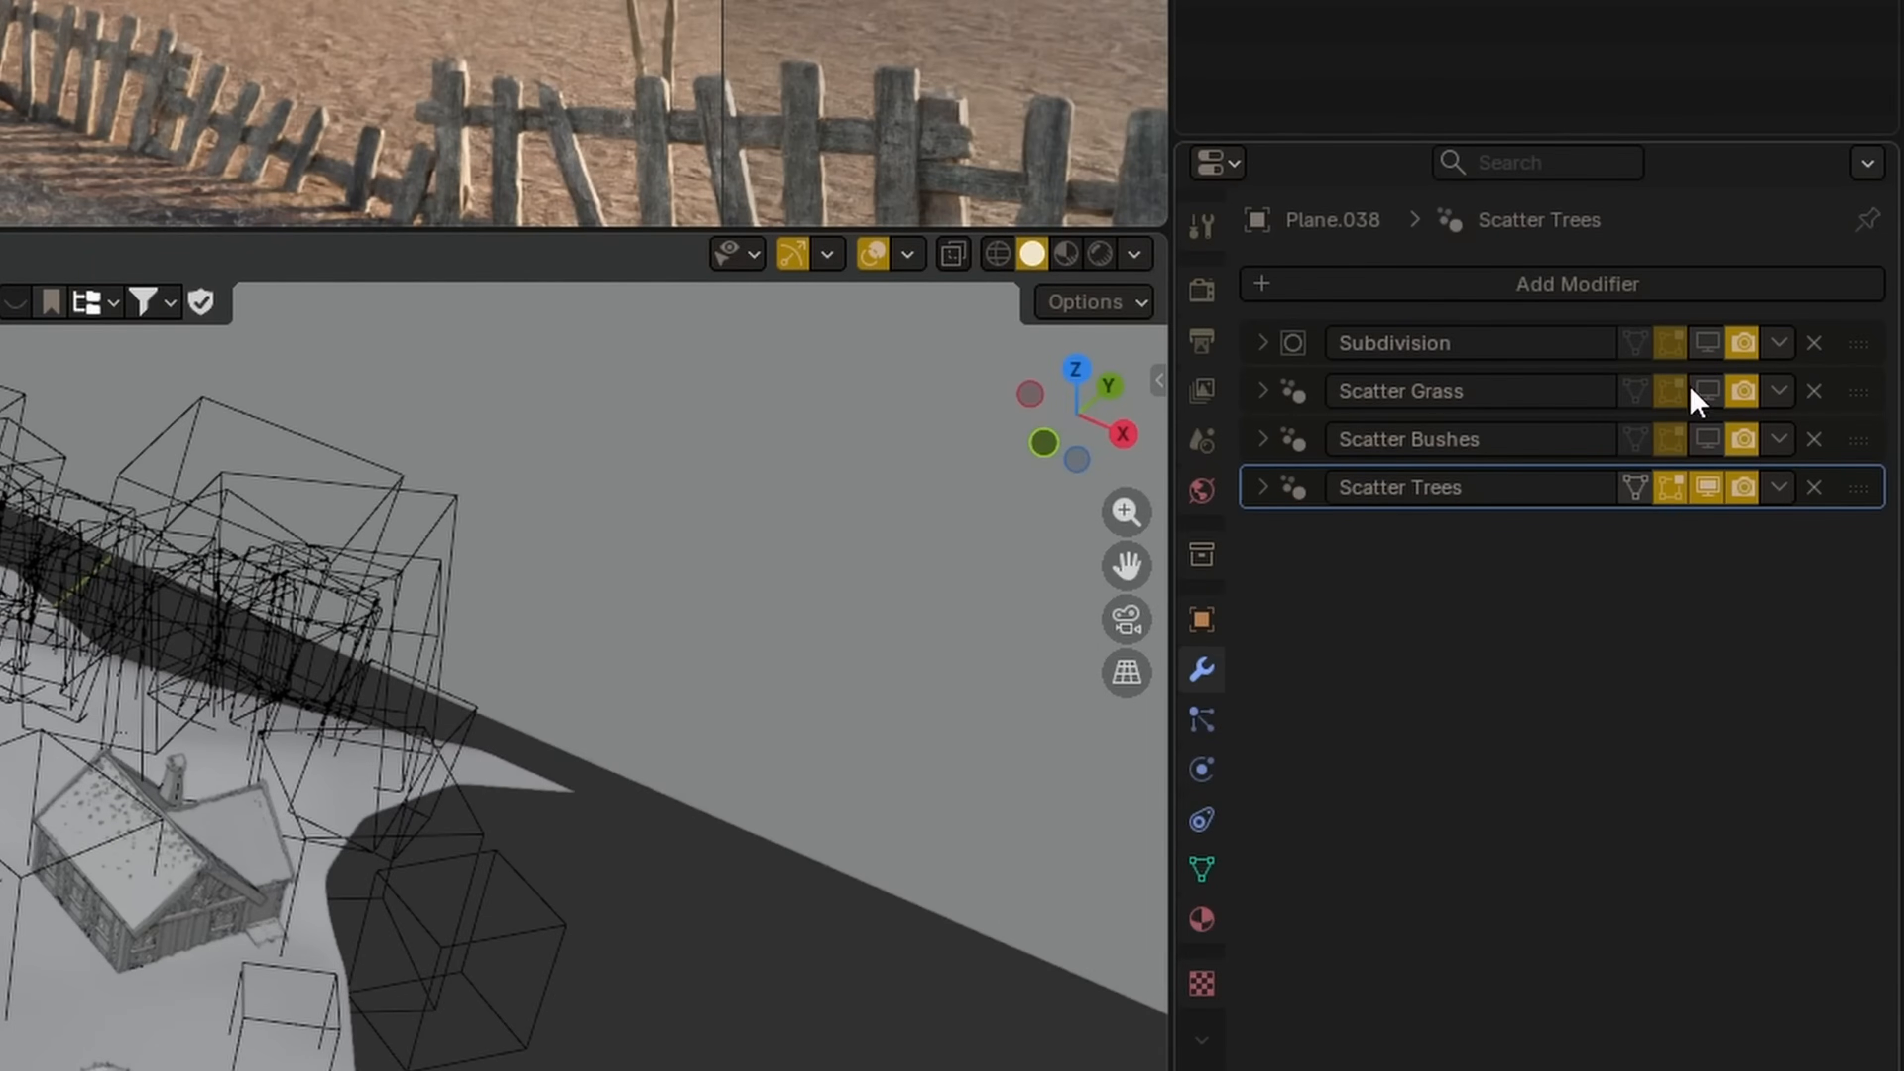
click(1744, 470)
click(1744, 432)
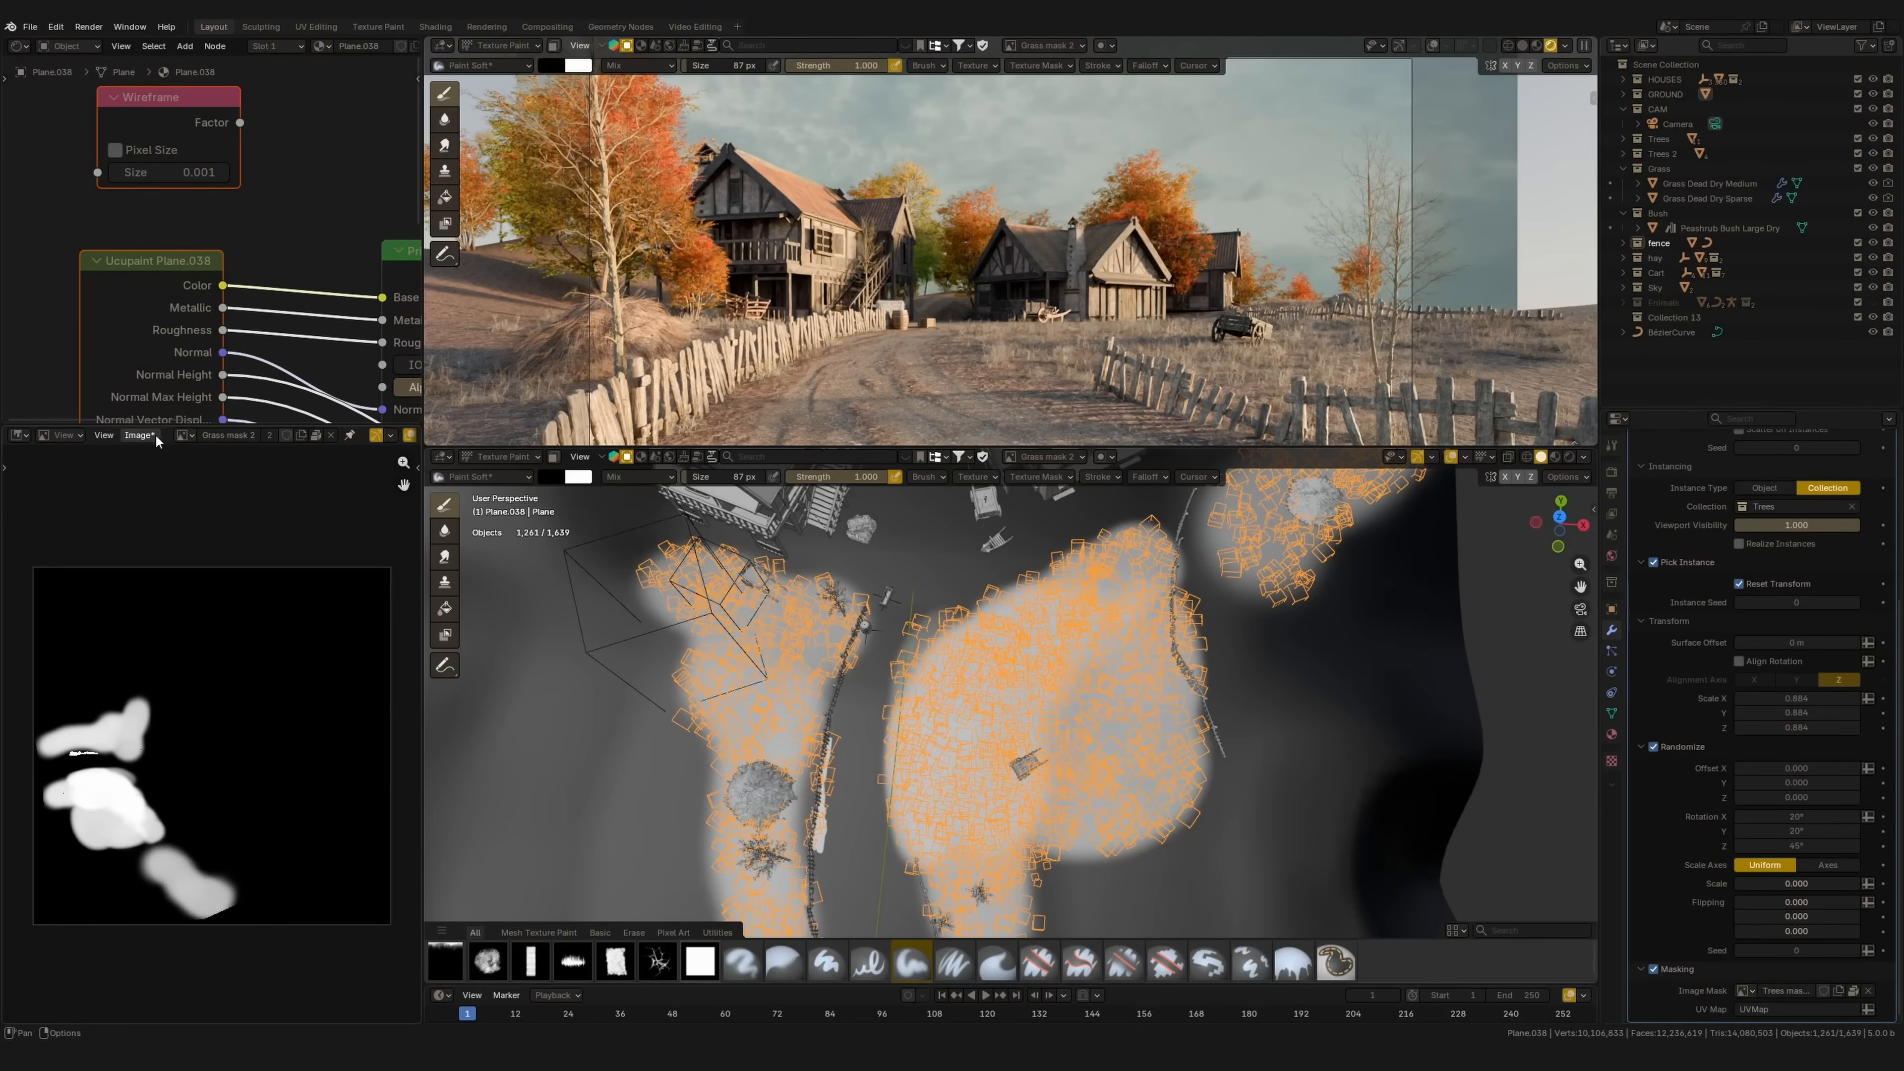
Step: Save all modified mask images via Image > Save All Images
click(152, 435)
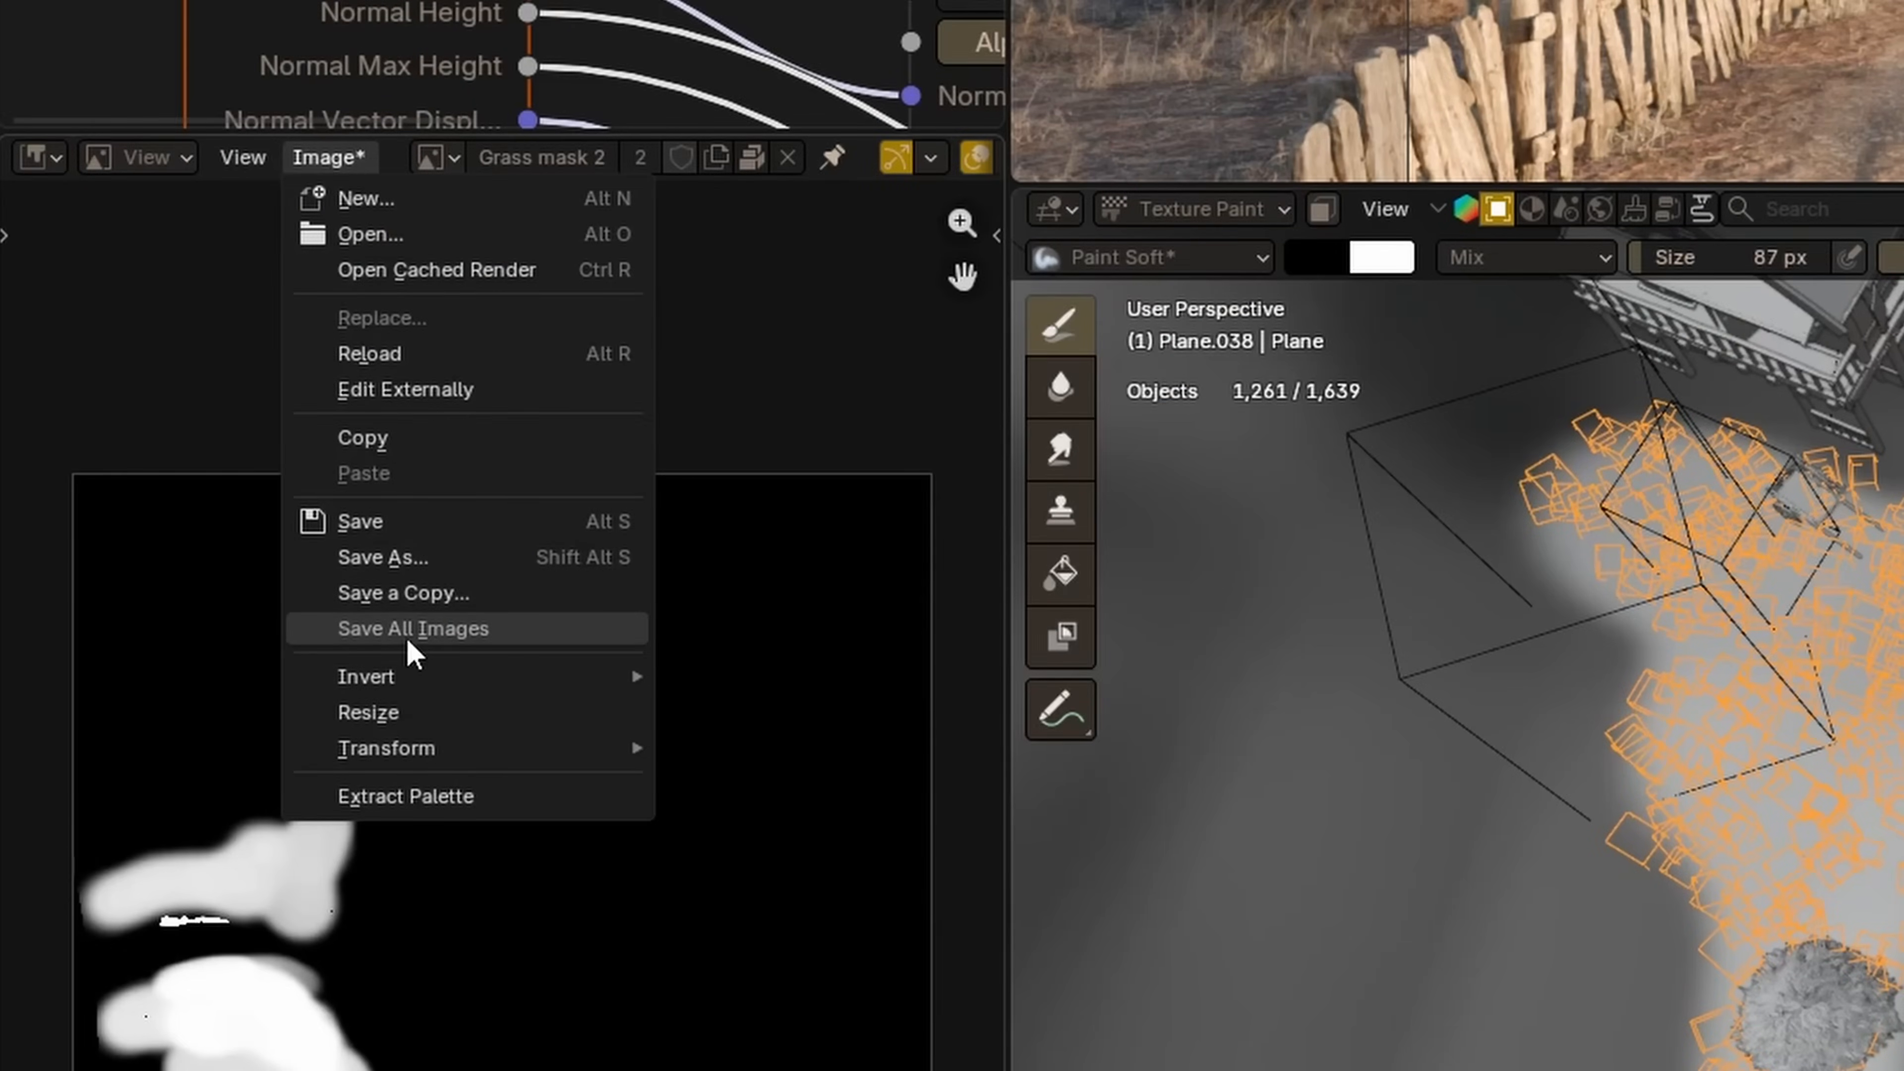
click(414, 636)
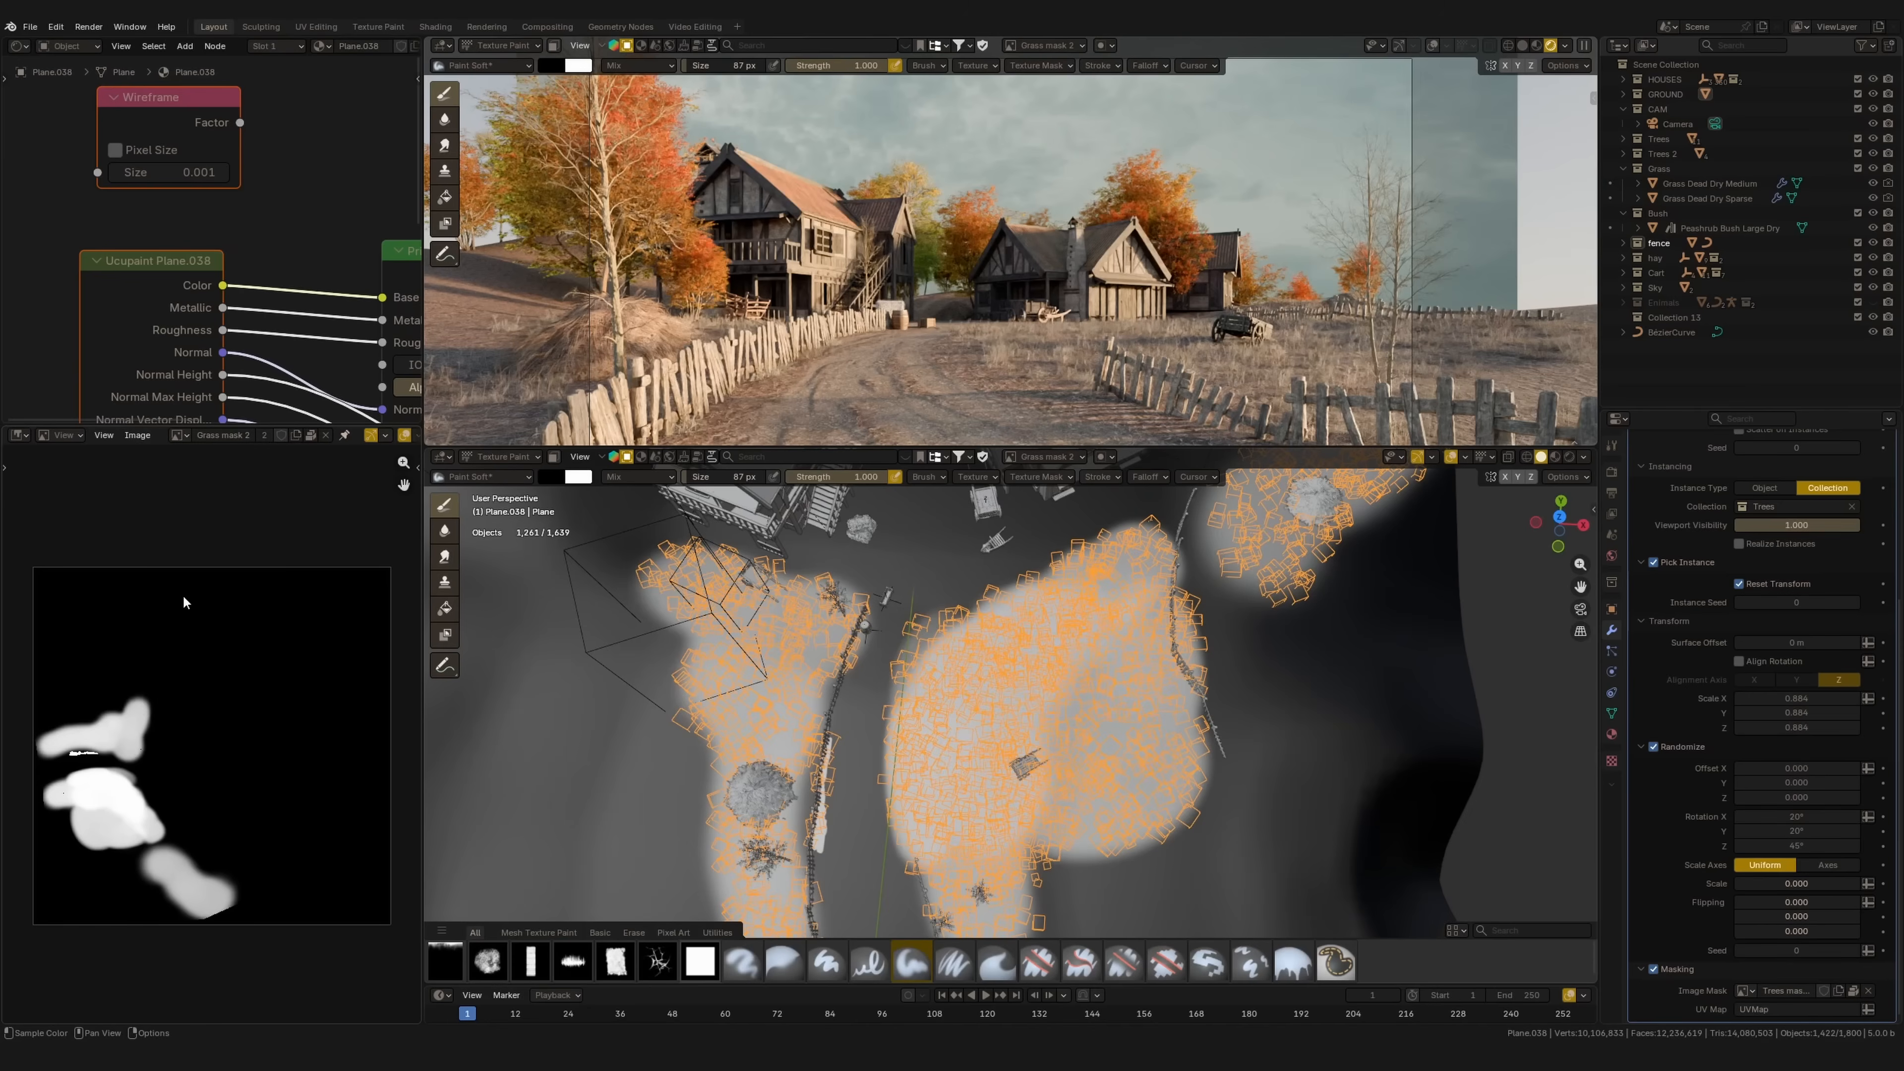
click(181, 434)
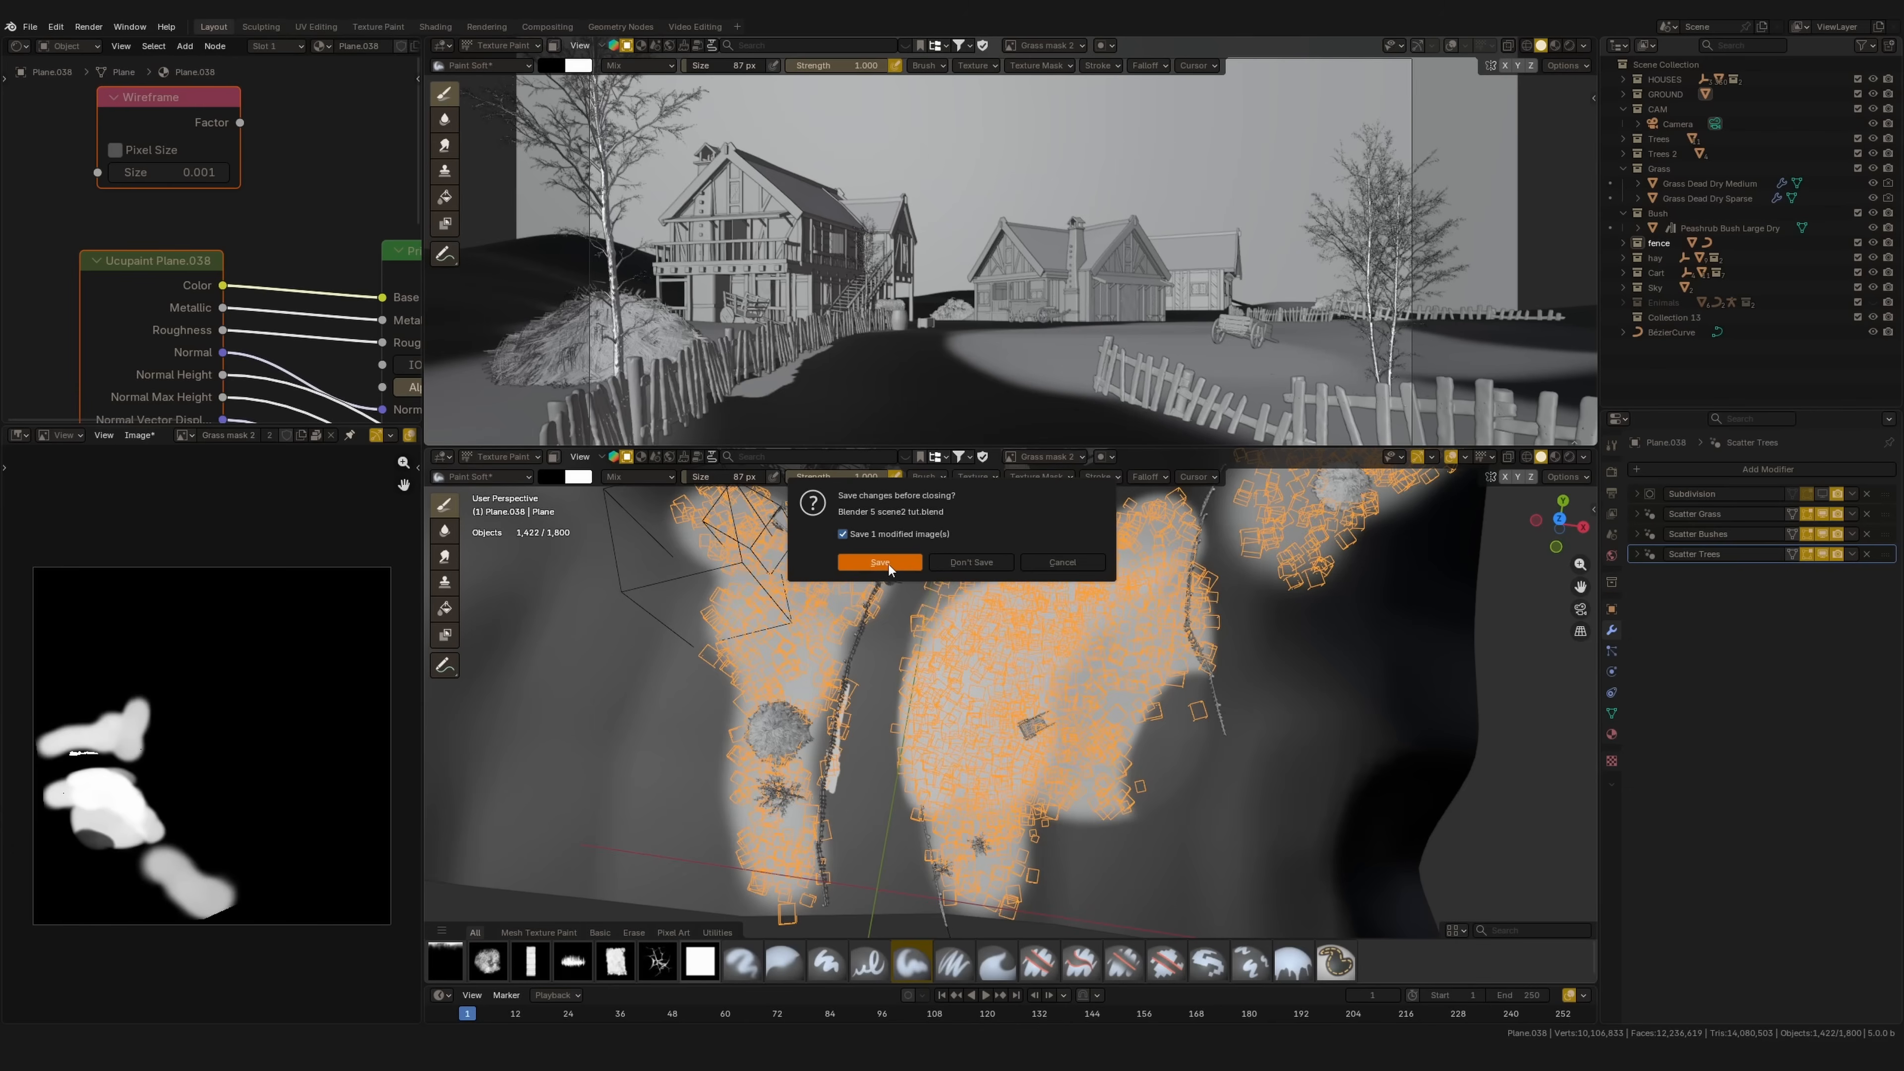
Step: Answer the save prompt, return to the village scene and hide viewport overlays
click(988, 565)
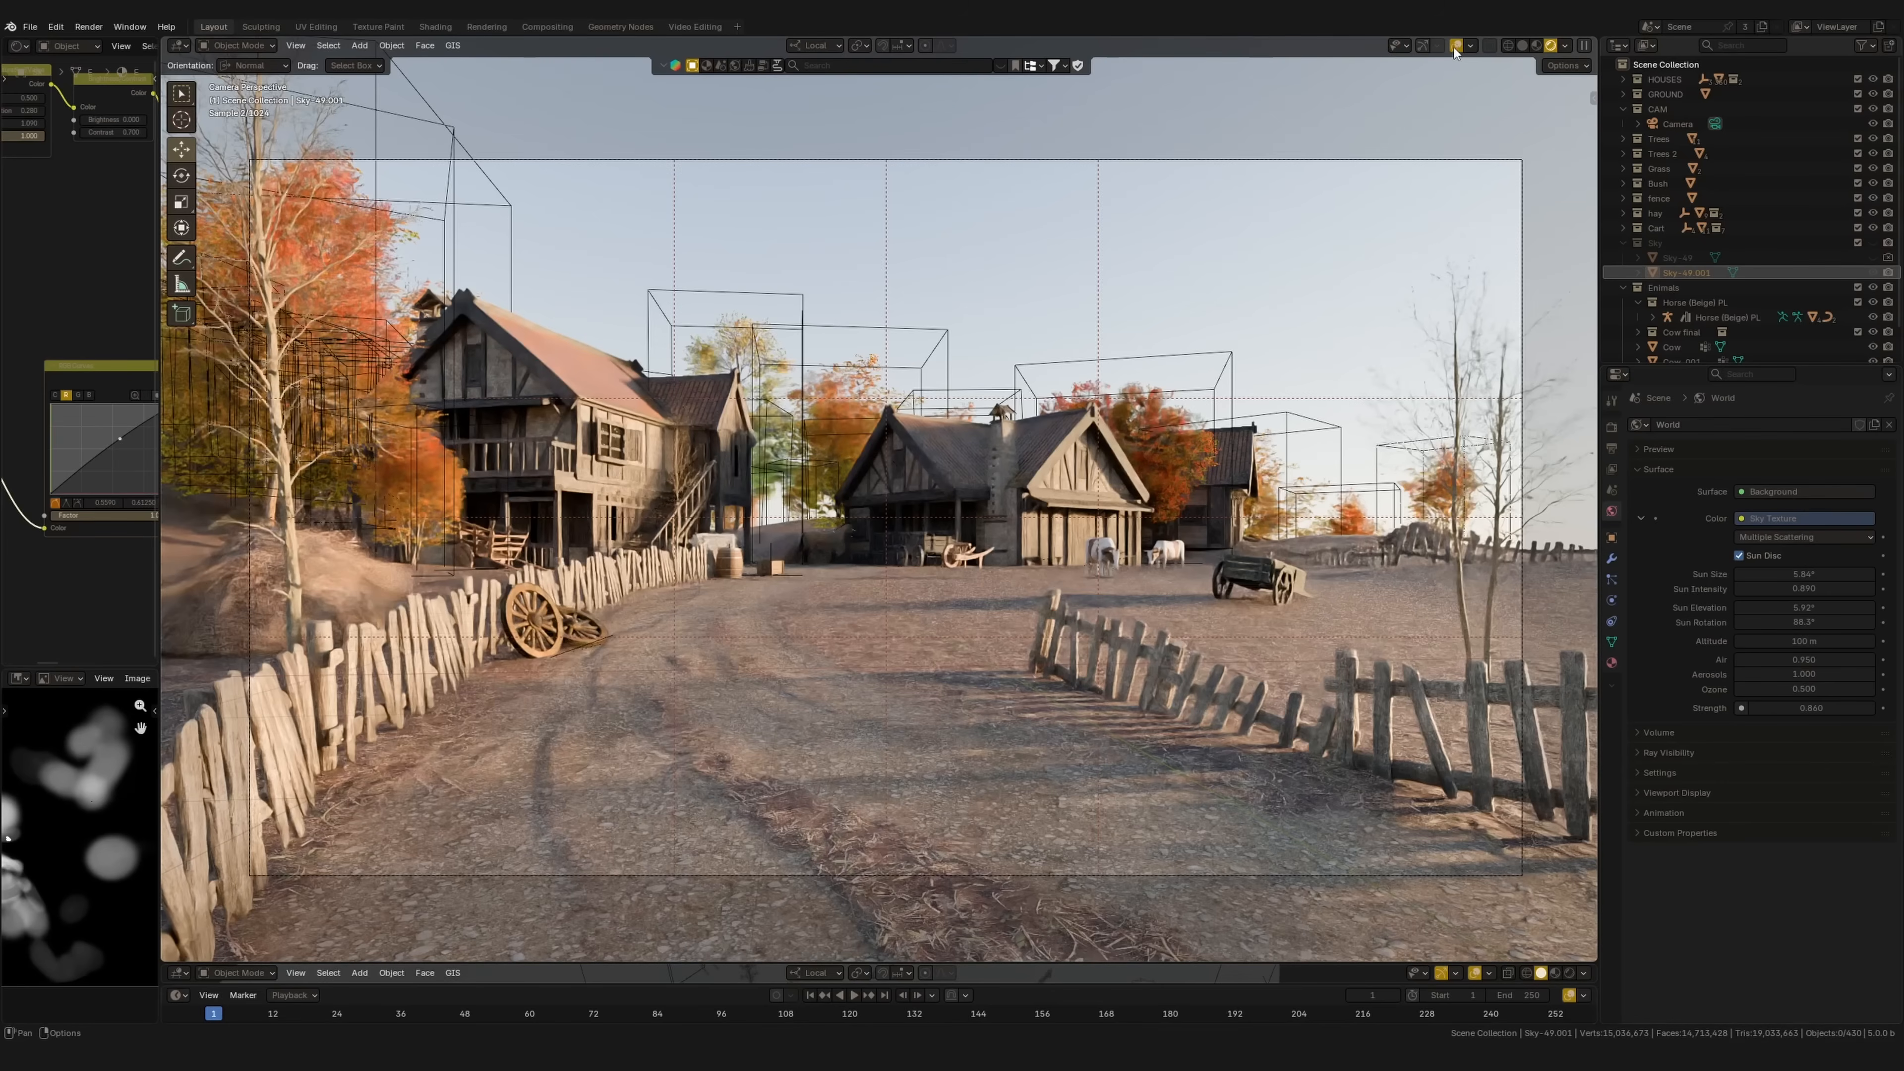
click(1455, 47)
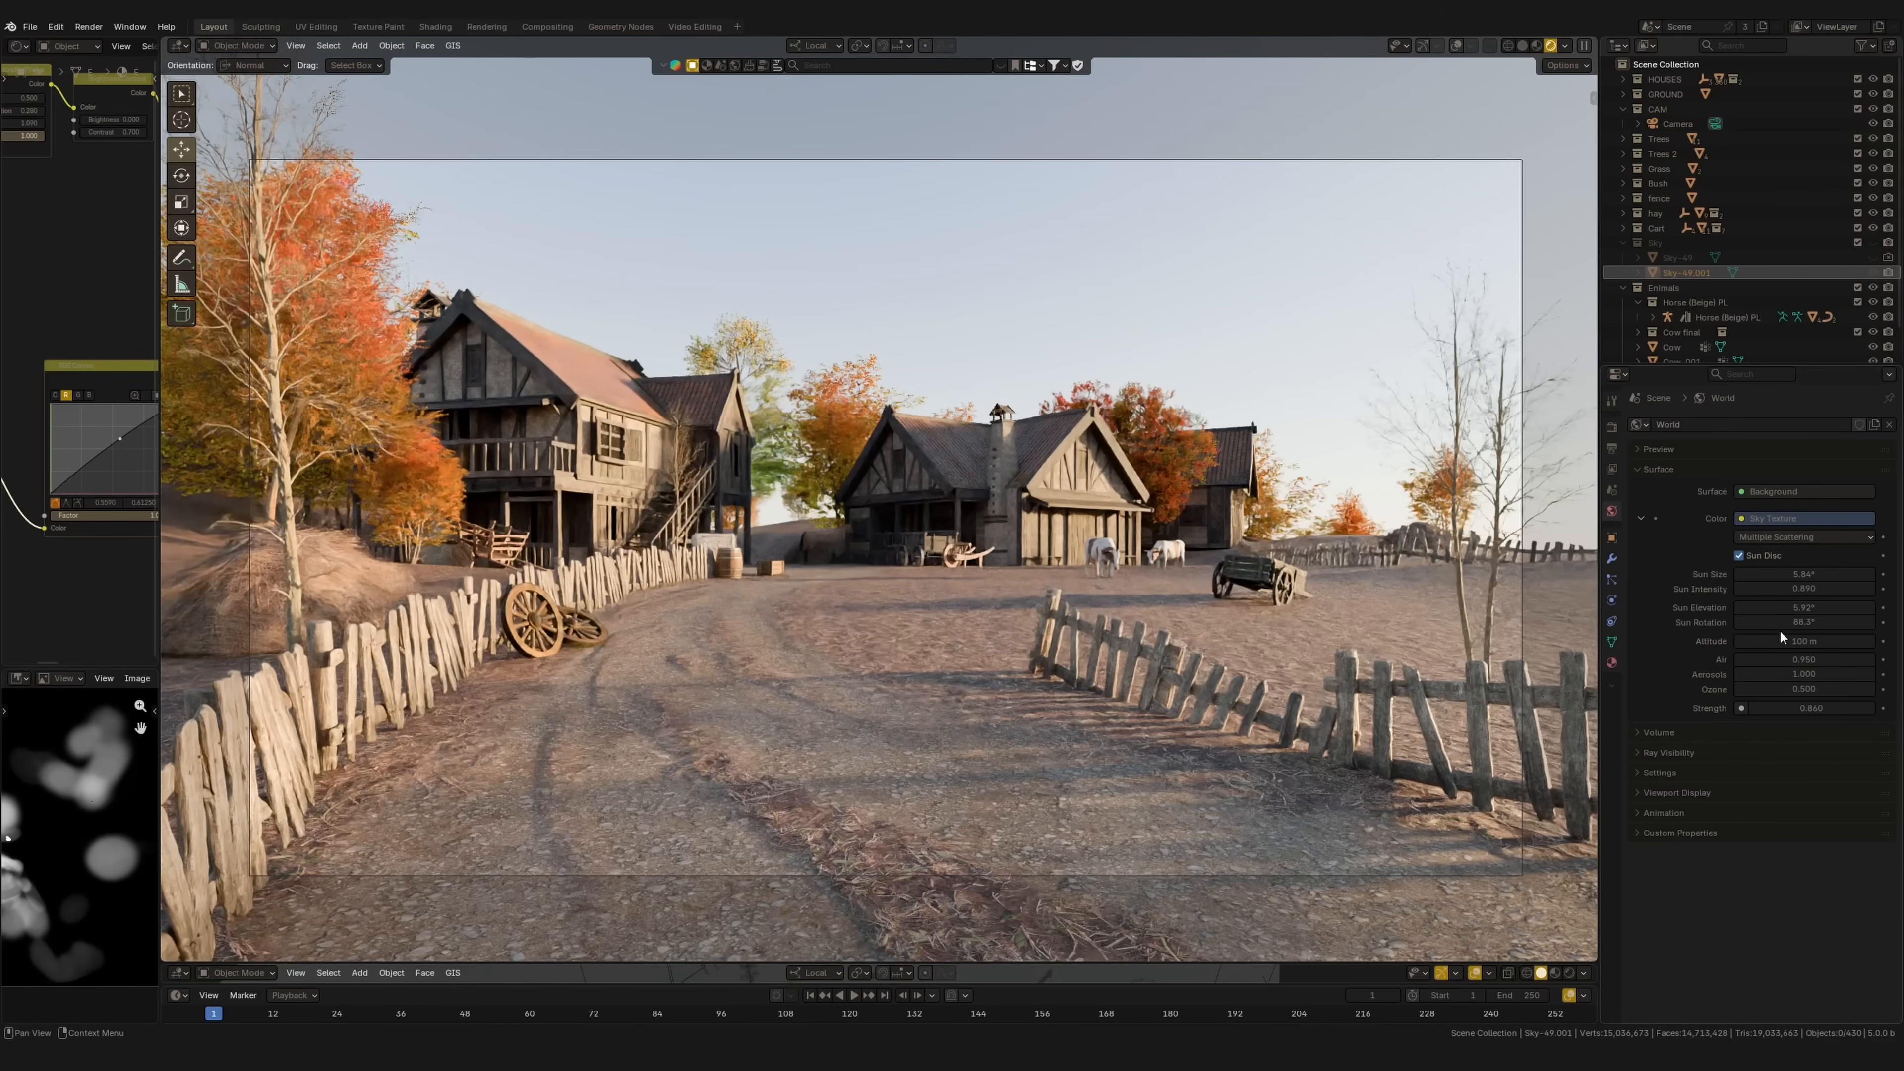
Step: Re-add a Multiple Scattering Sky Texture to the world Color and browse the Sky Type options
drag(1783, 625, 1703, 667)
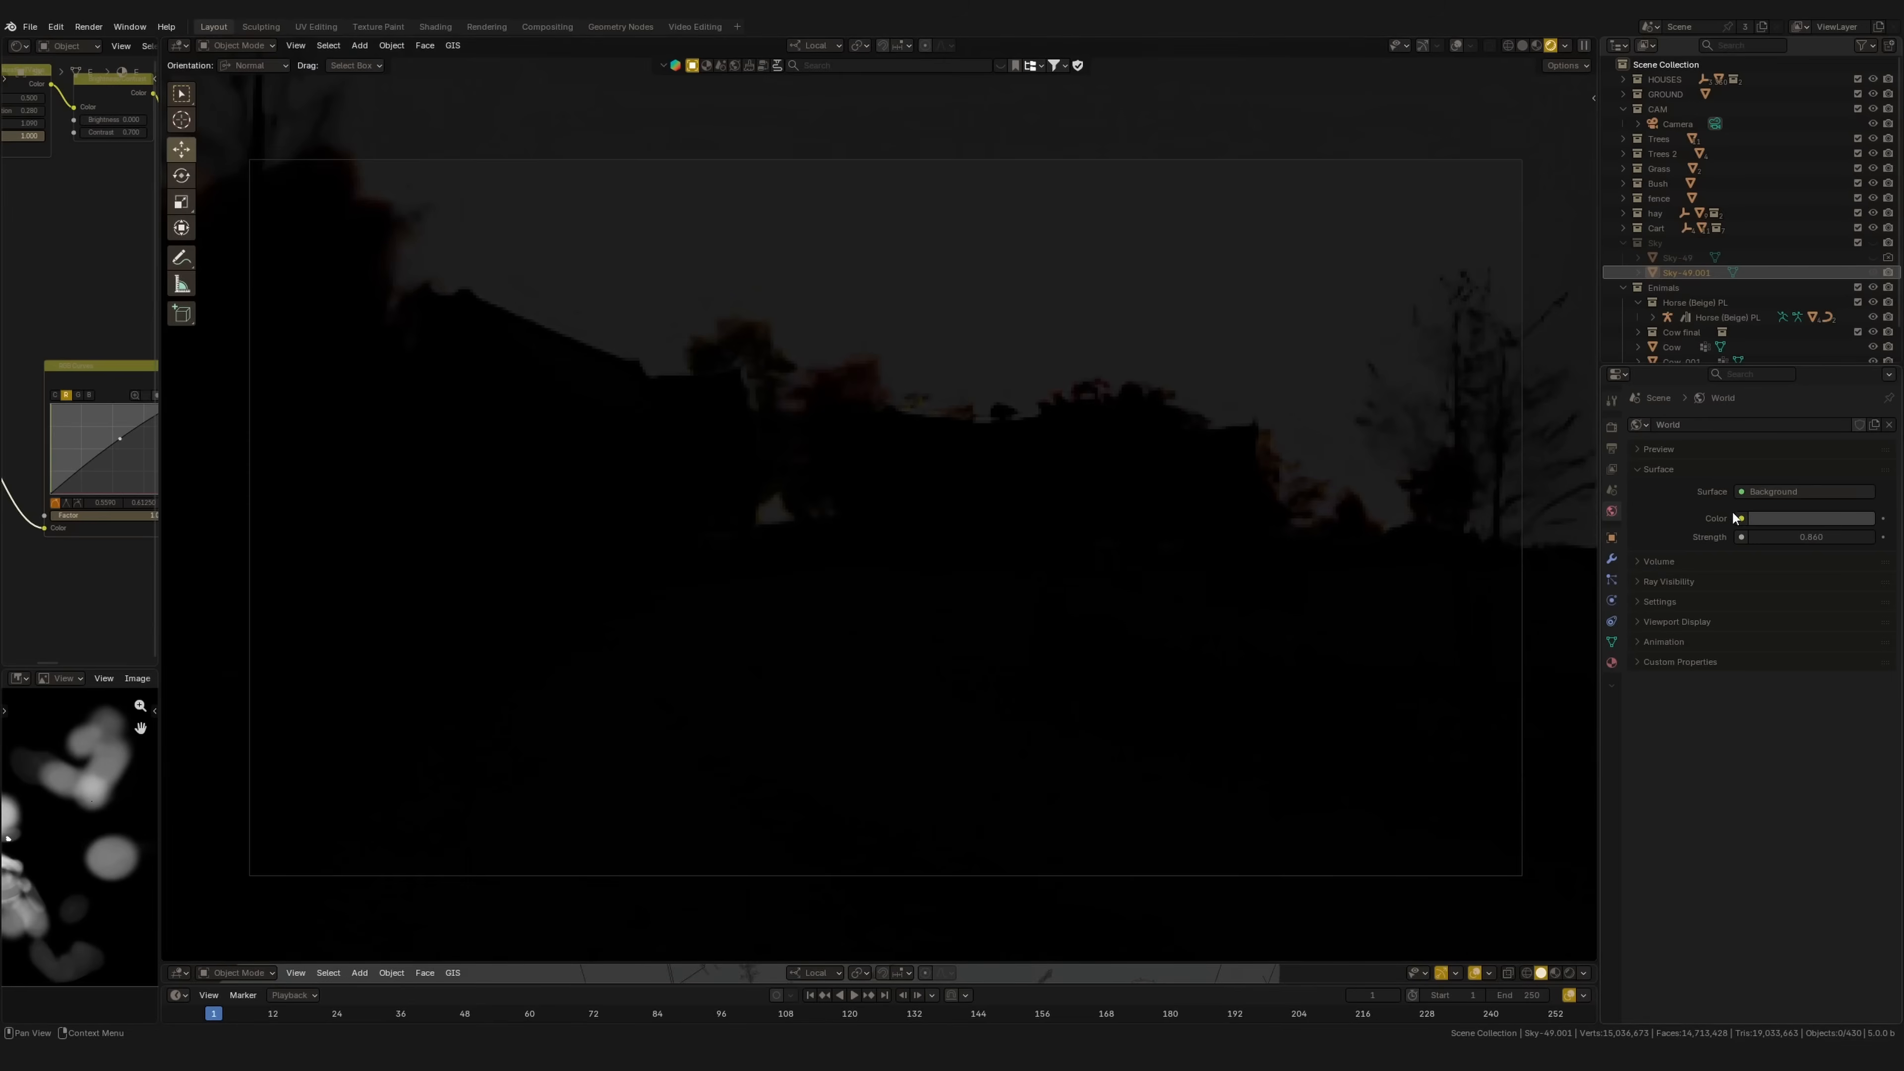
click(1741, 519)
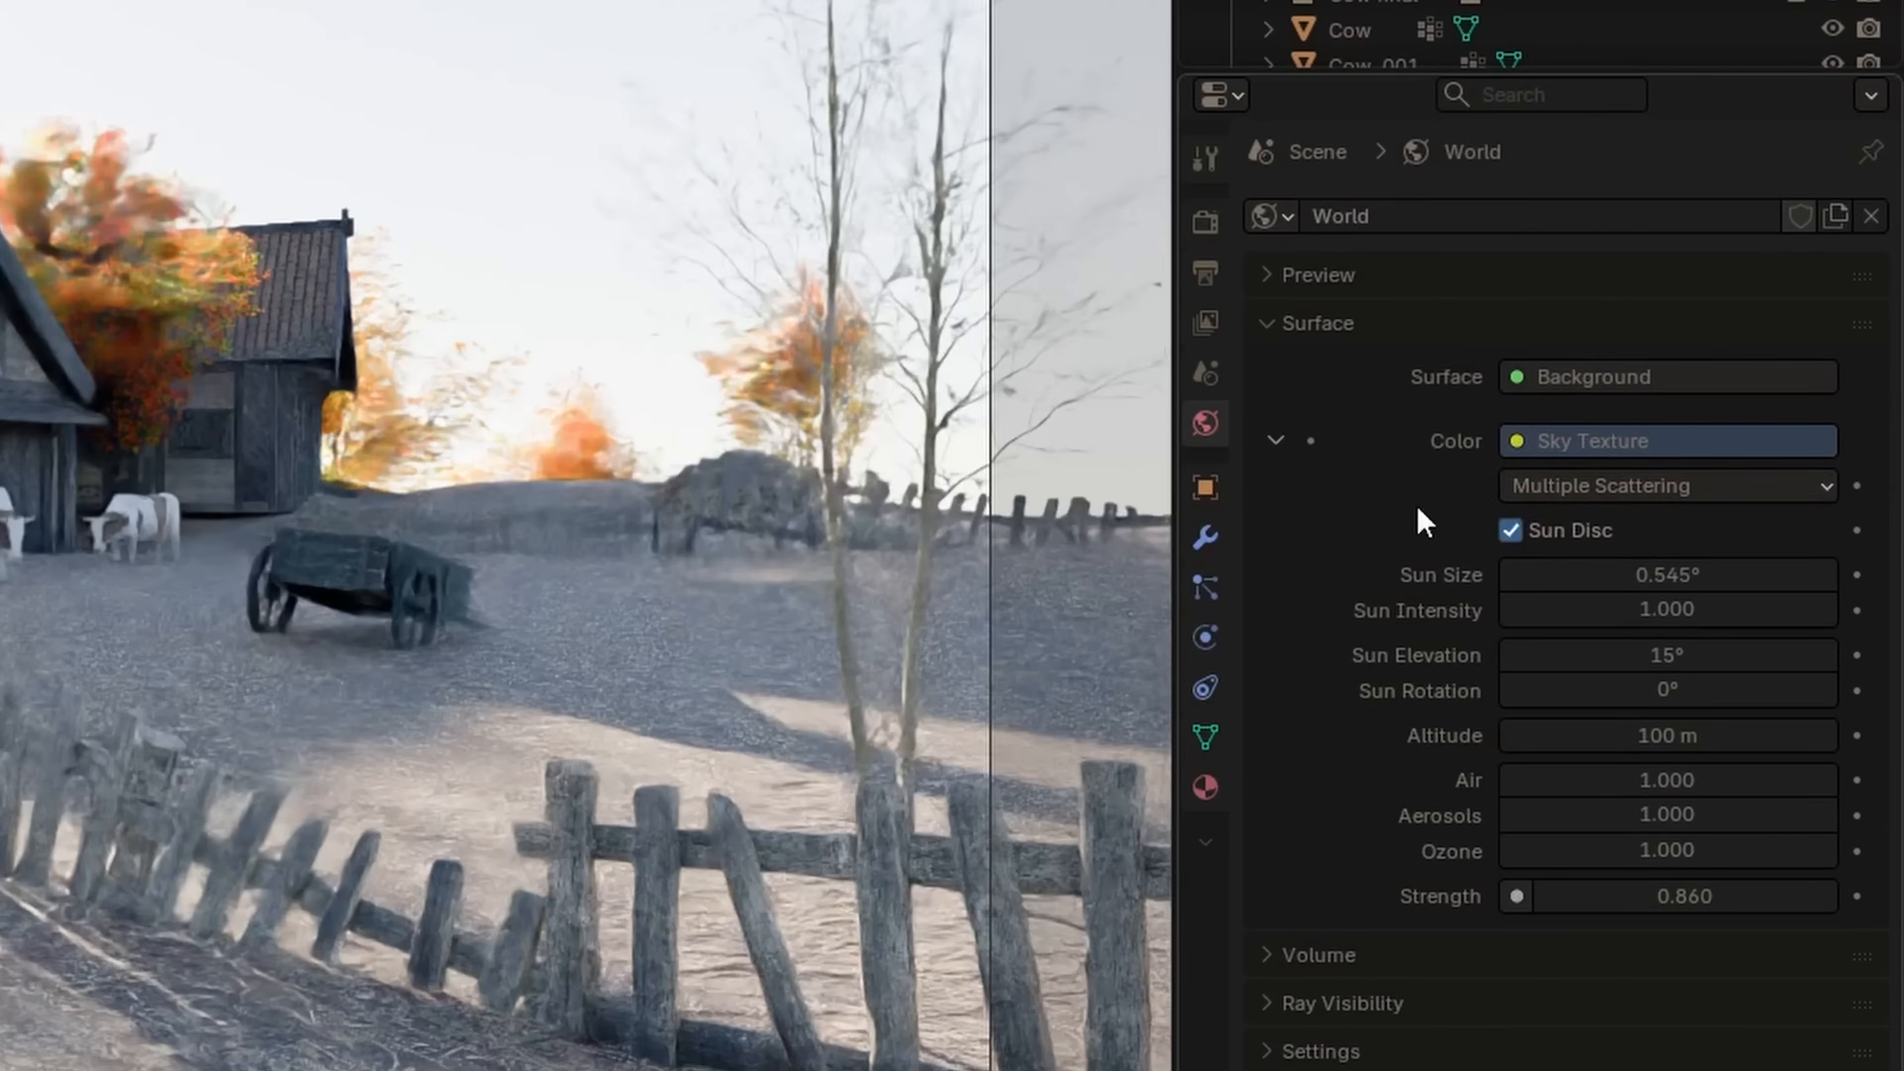
click(1667, 486)
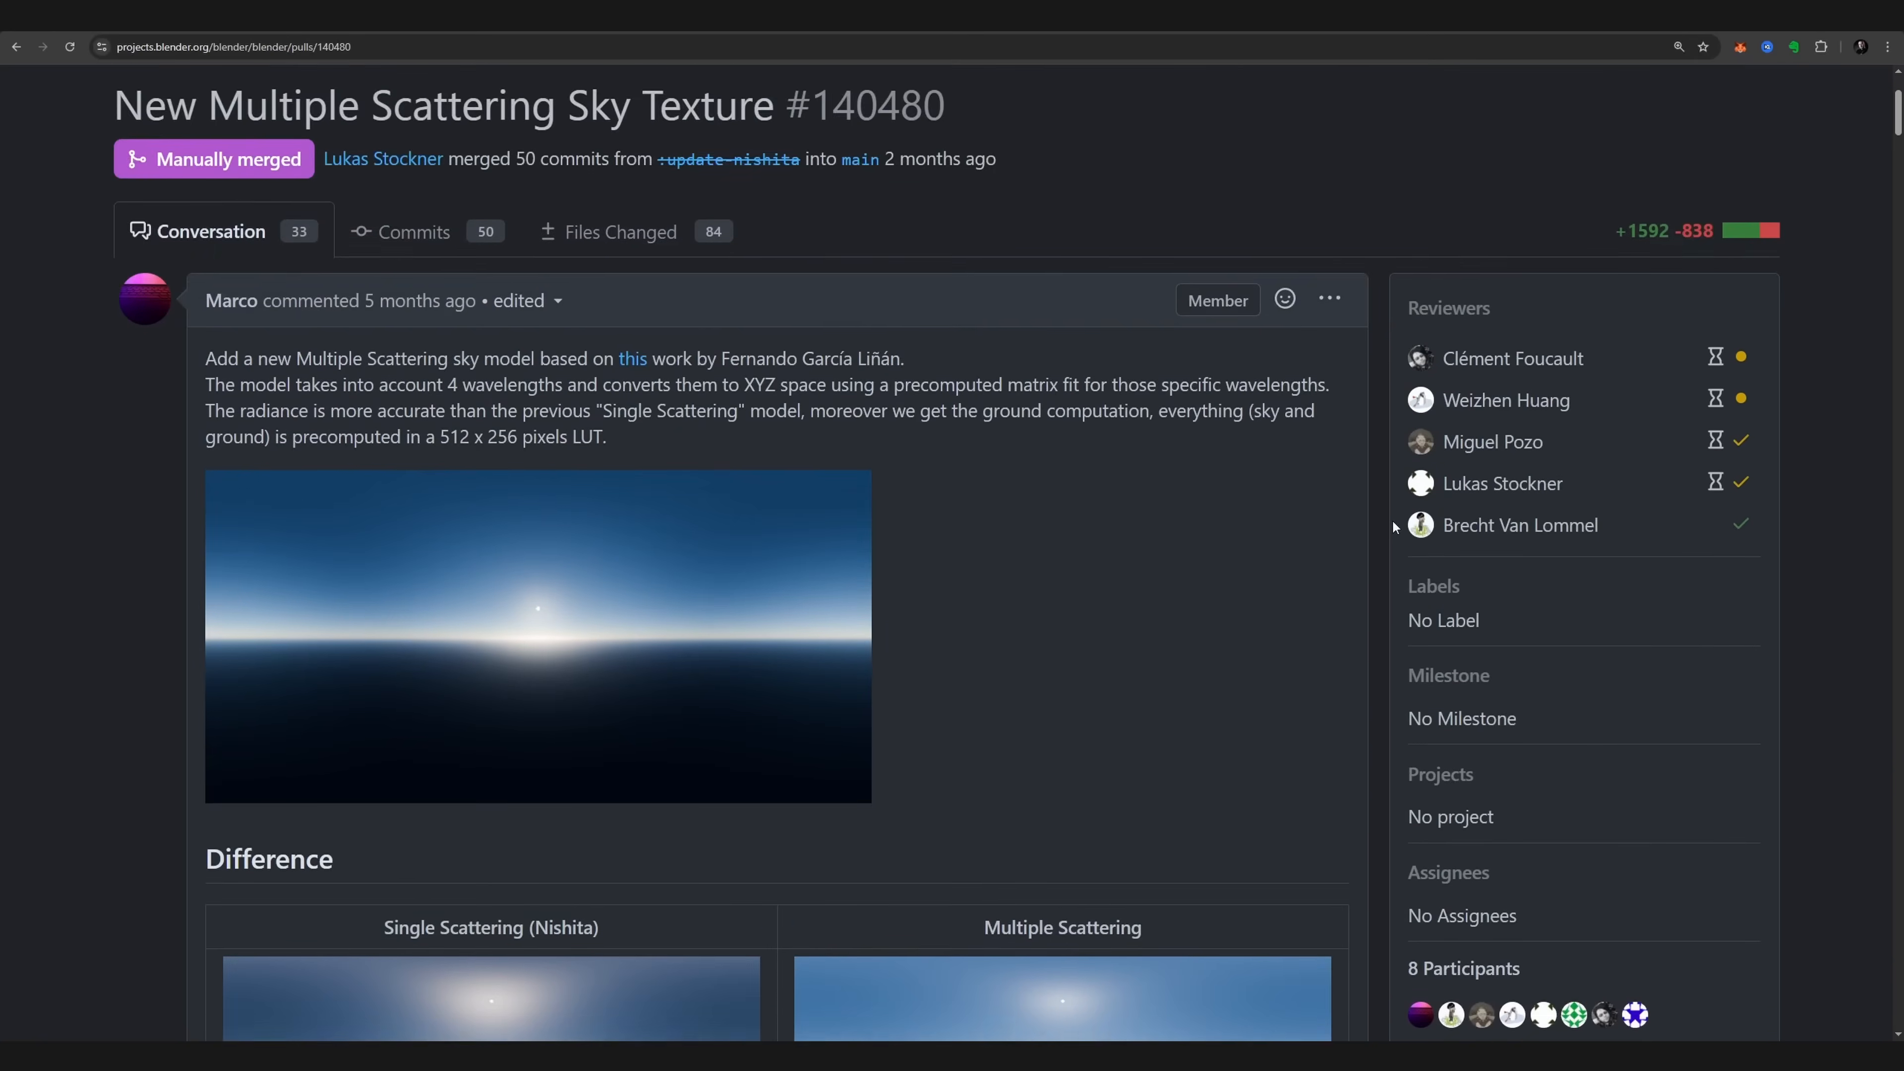
scroll(1392, 520, down, 3)
scroll(1391, 520, down, 5)
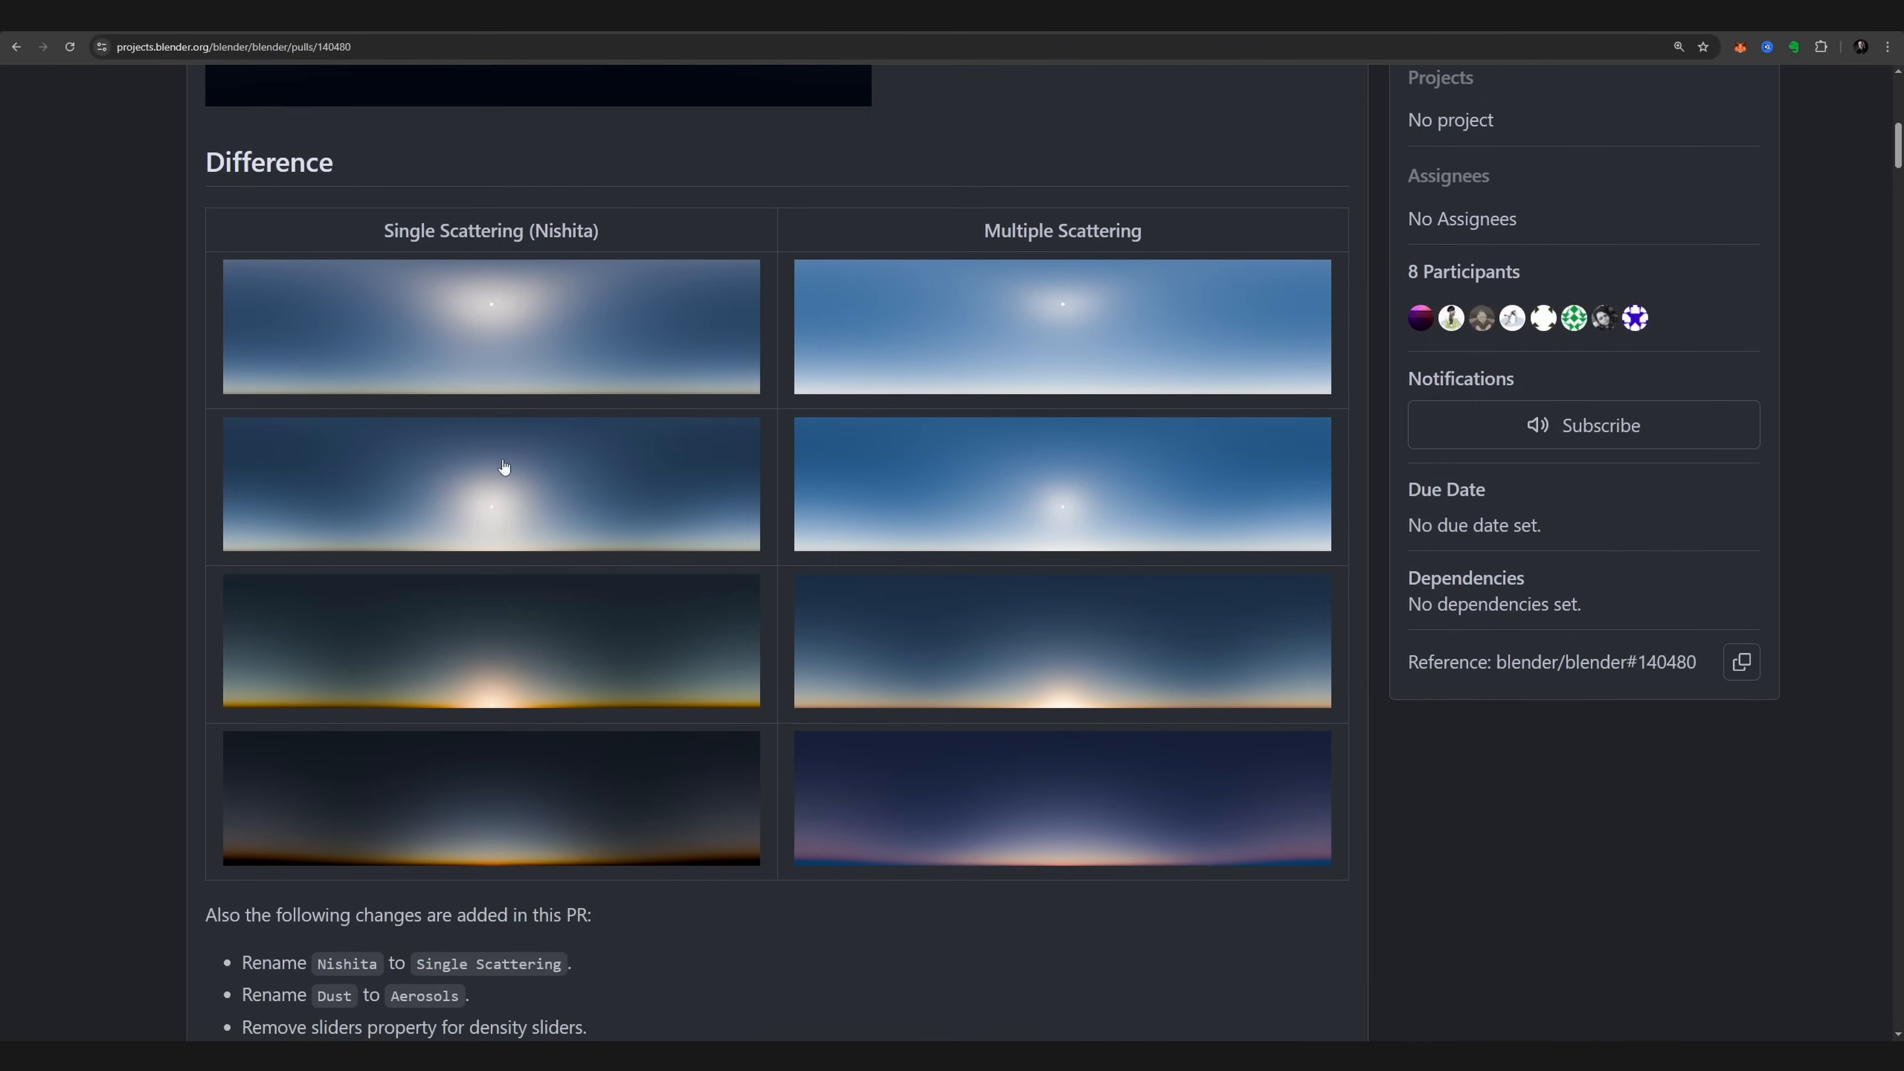
Step: Compare the Single Scattering (Nishita) and Multiple Scattering renders in the pull request's Difference table
drag(349, 240, 668, 245)
drag(978, 231, 1249, 319)
click(659, 261)
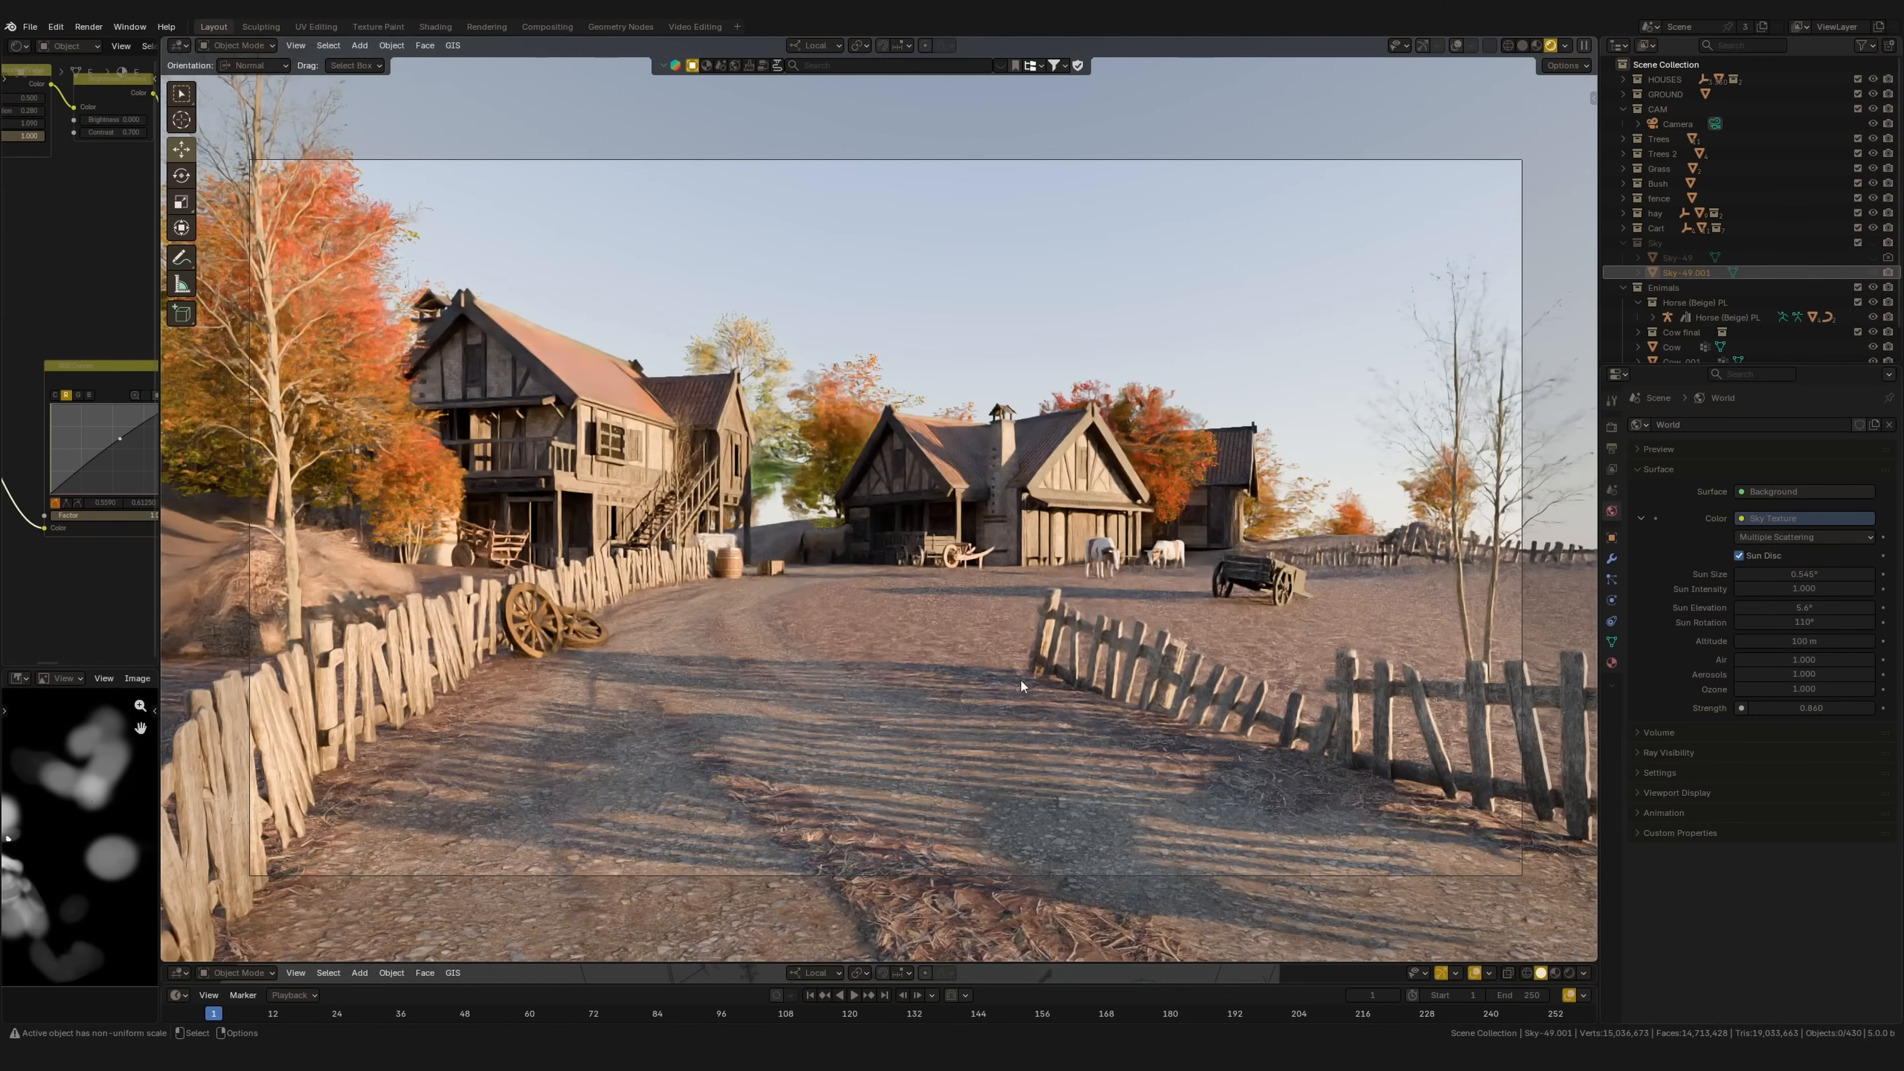
Step: Compare sky types, raise Air to 2.300, rotate the sun, then settle on Single Scattering
click(1761, 537)
click(1806, 575)
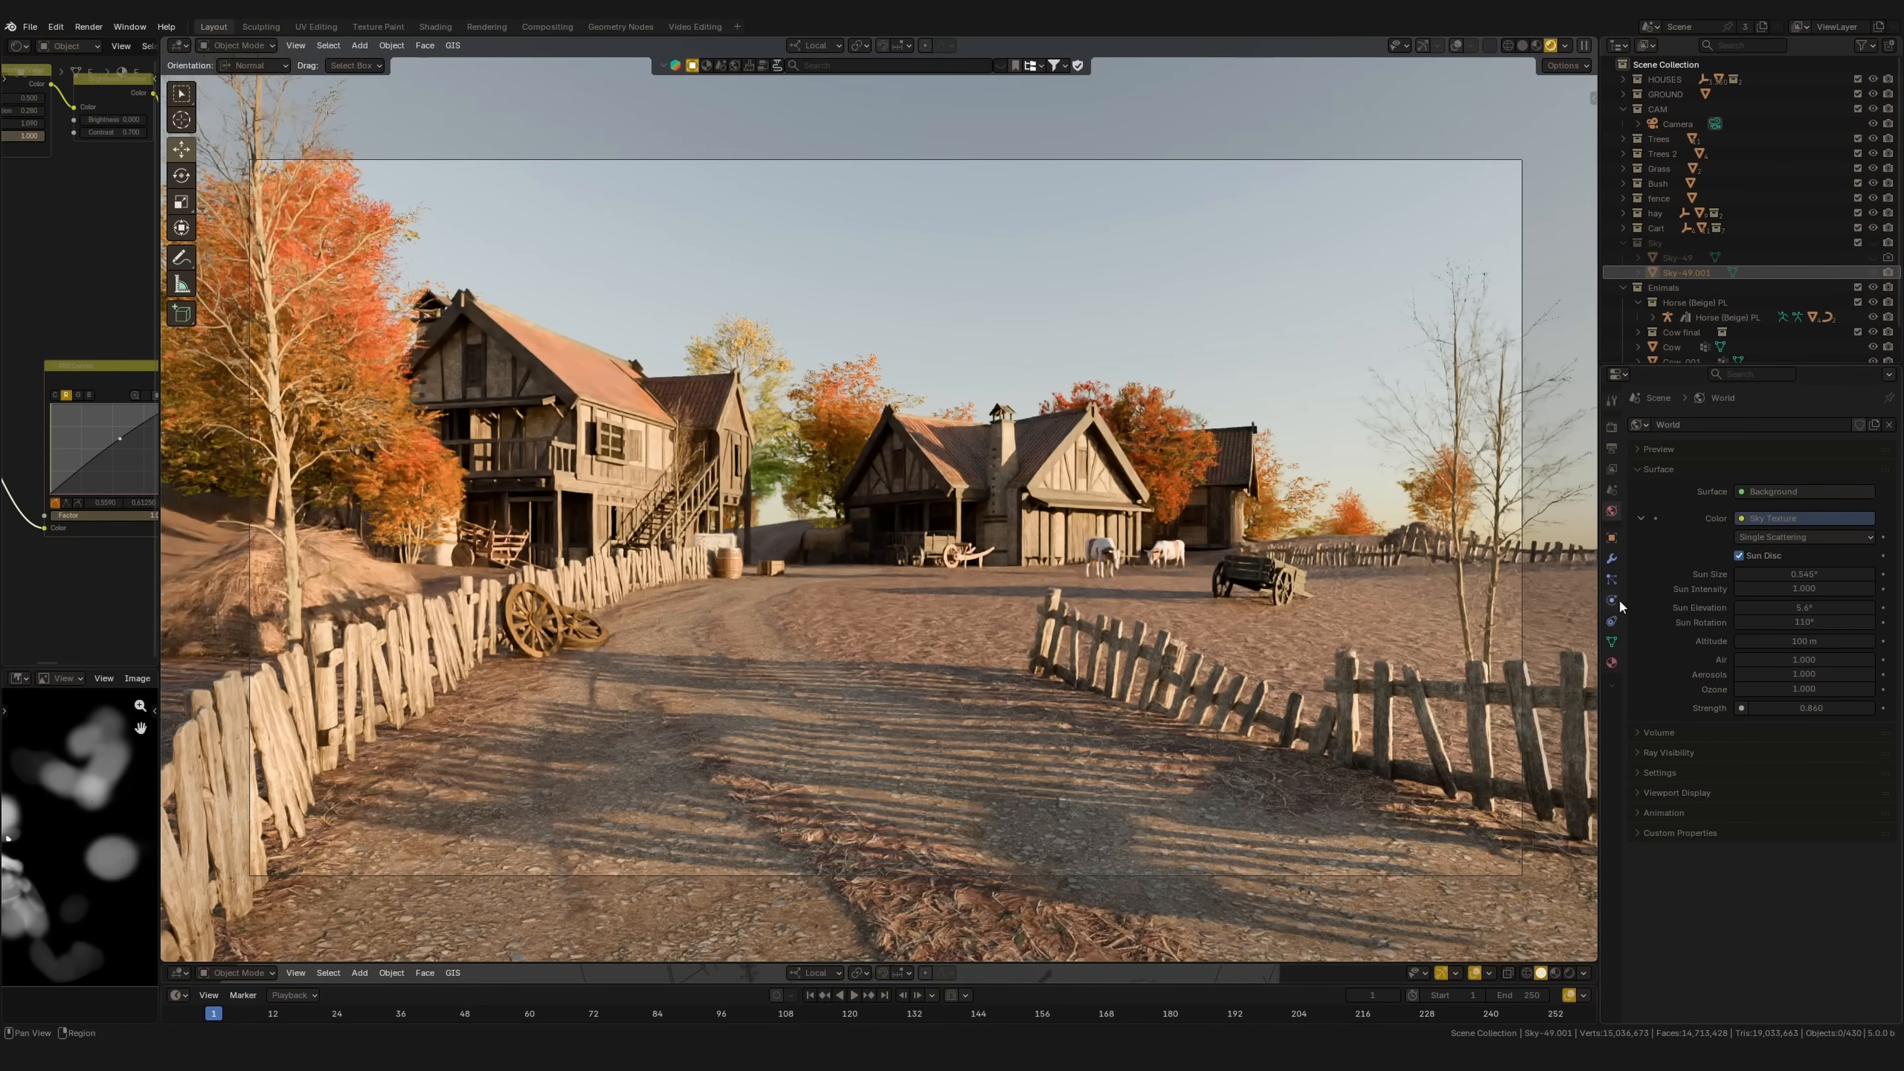
click(1803, 537)
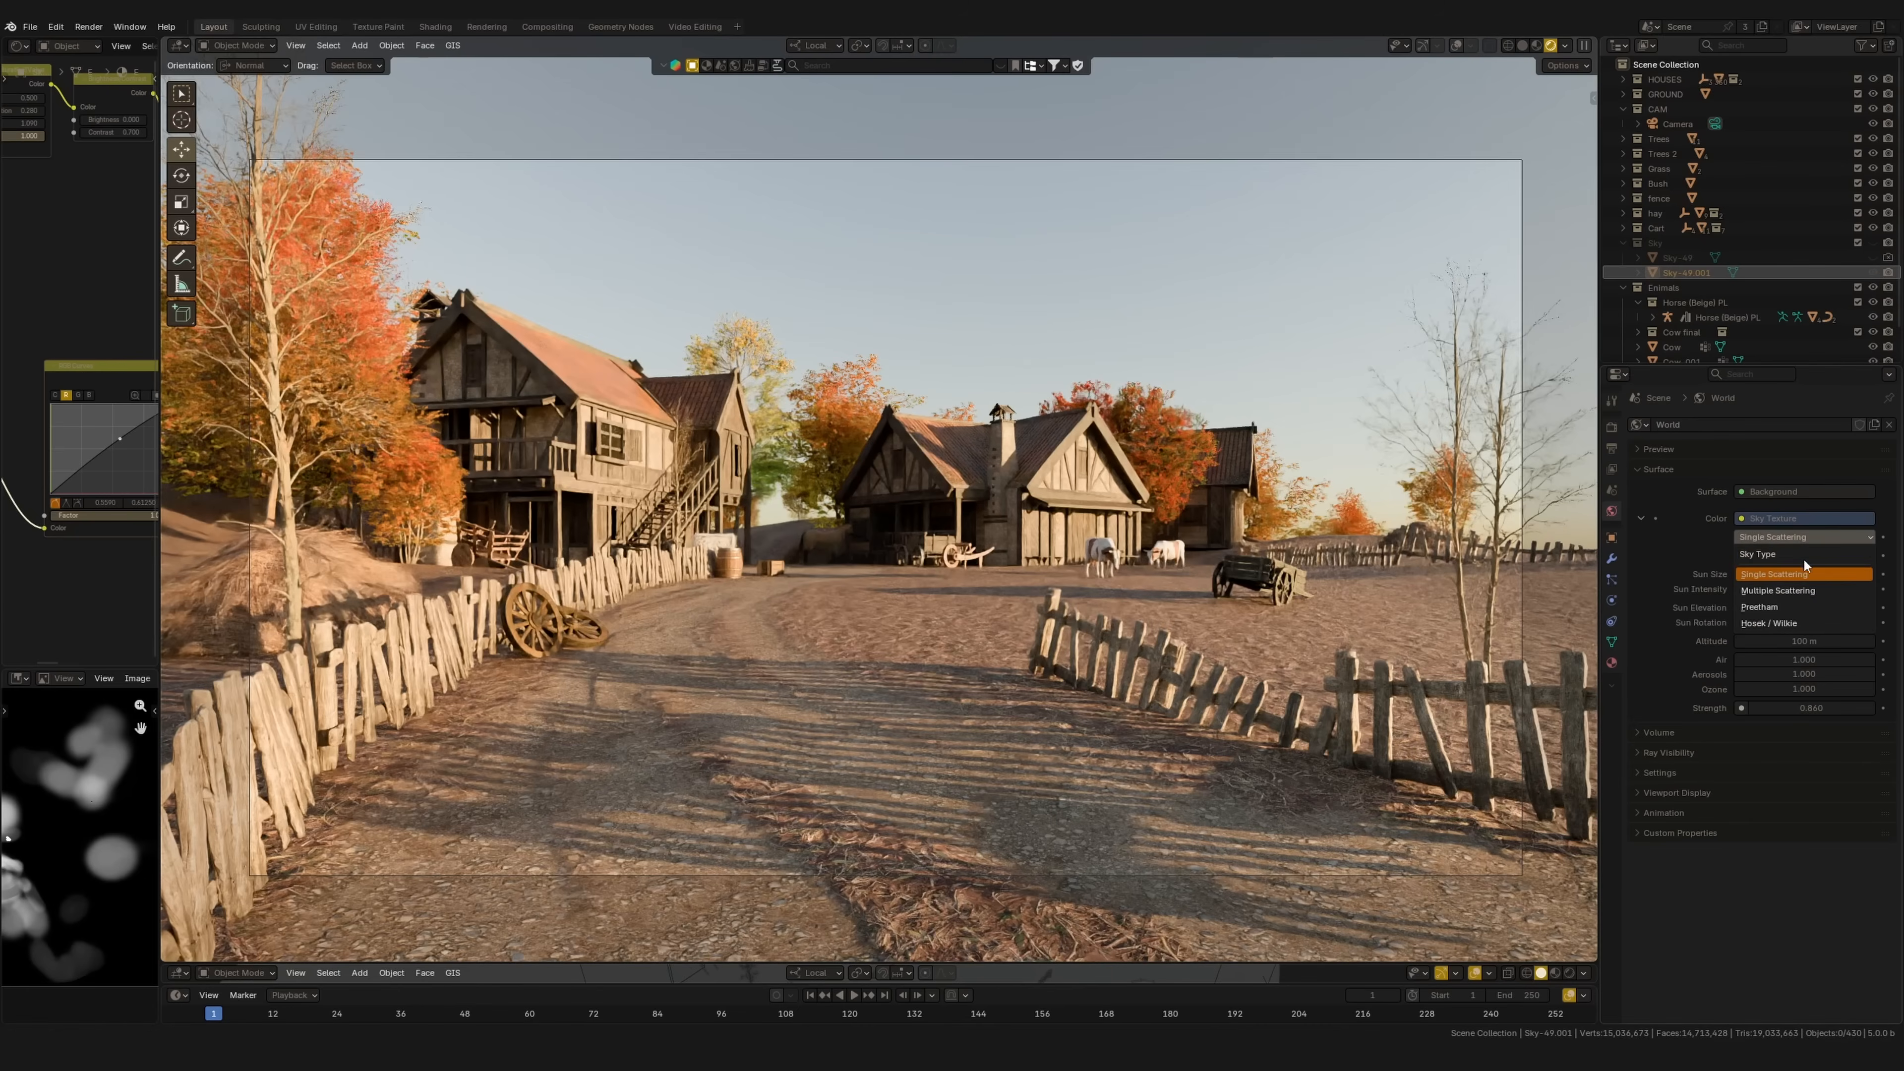
click(1788, 590)
drag(1784, 660, 1115, 628)
mouse_move(1797, 604)
mouse_down()
mouse_move(1693, 607)
mouse_move(1780, 609)
mouse_up()
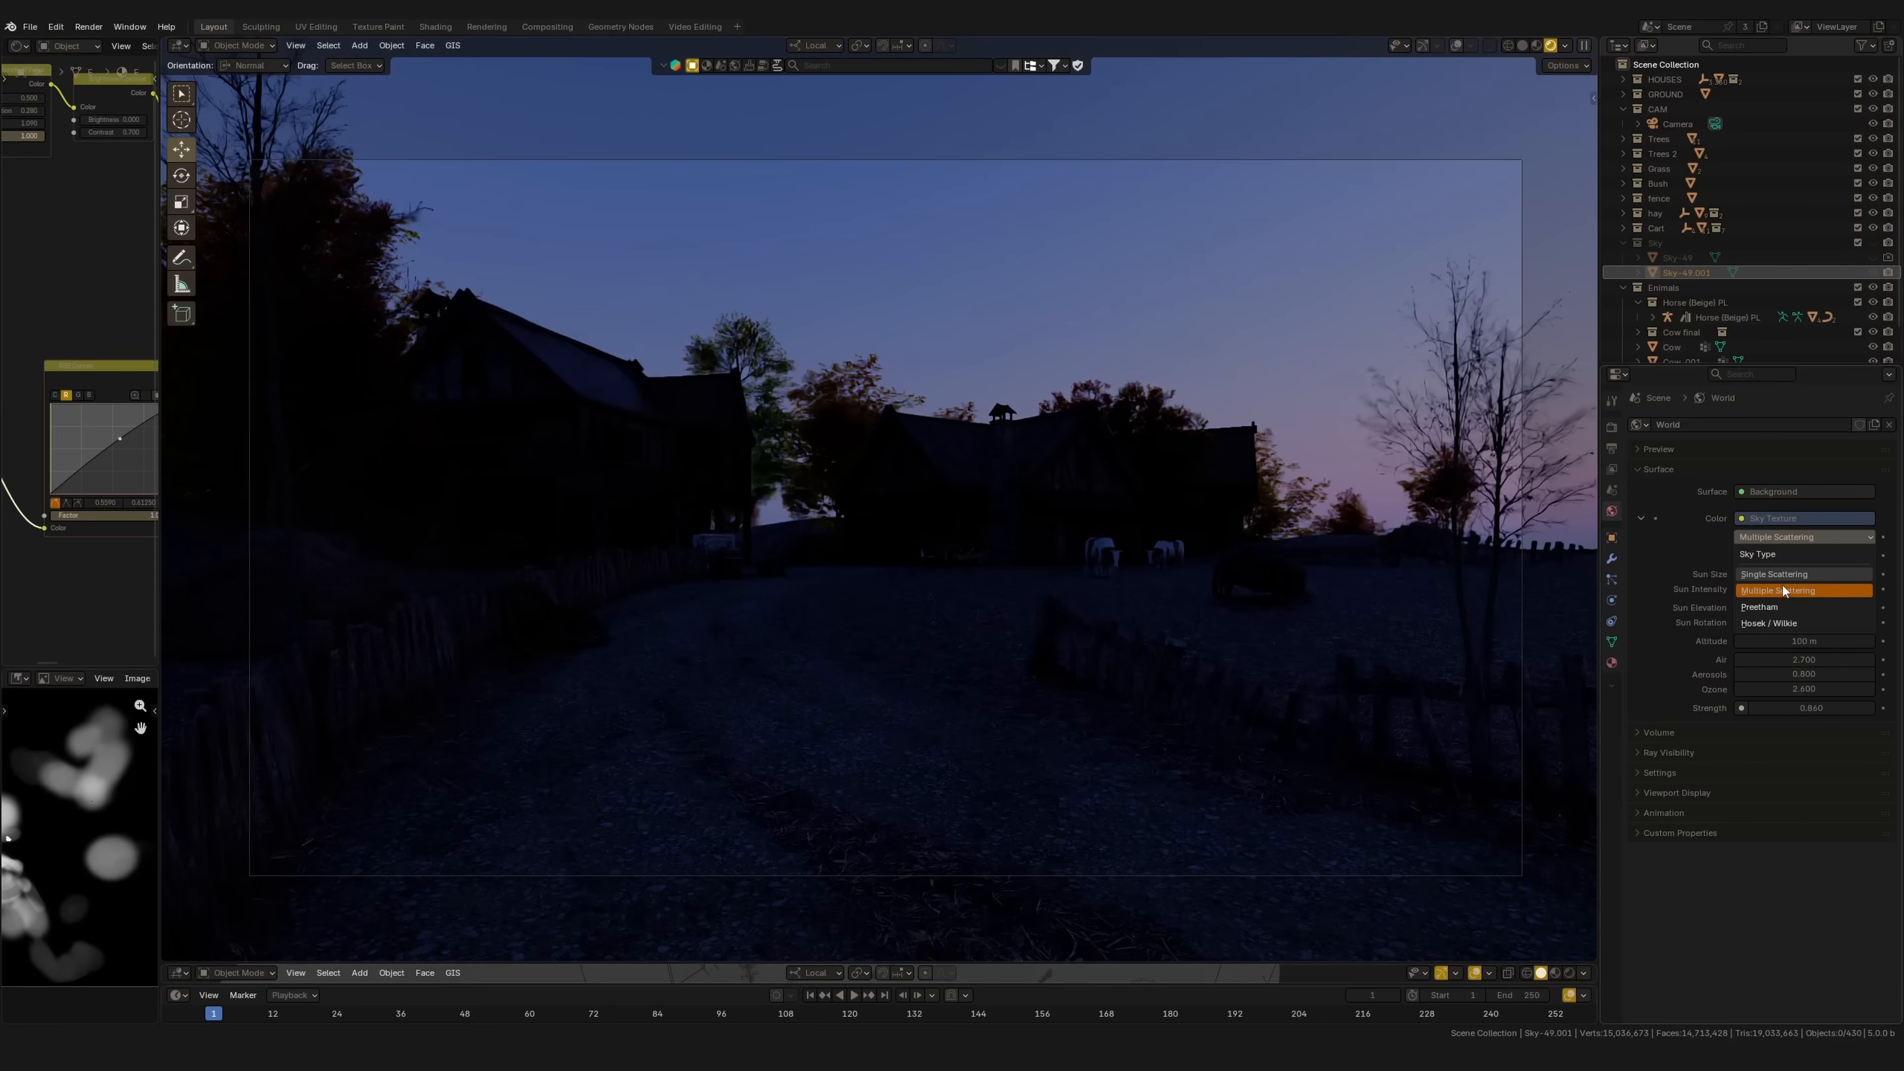
click(1775, 577)
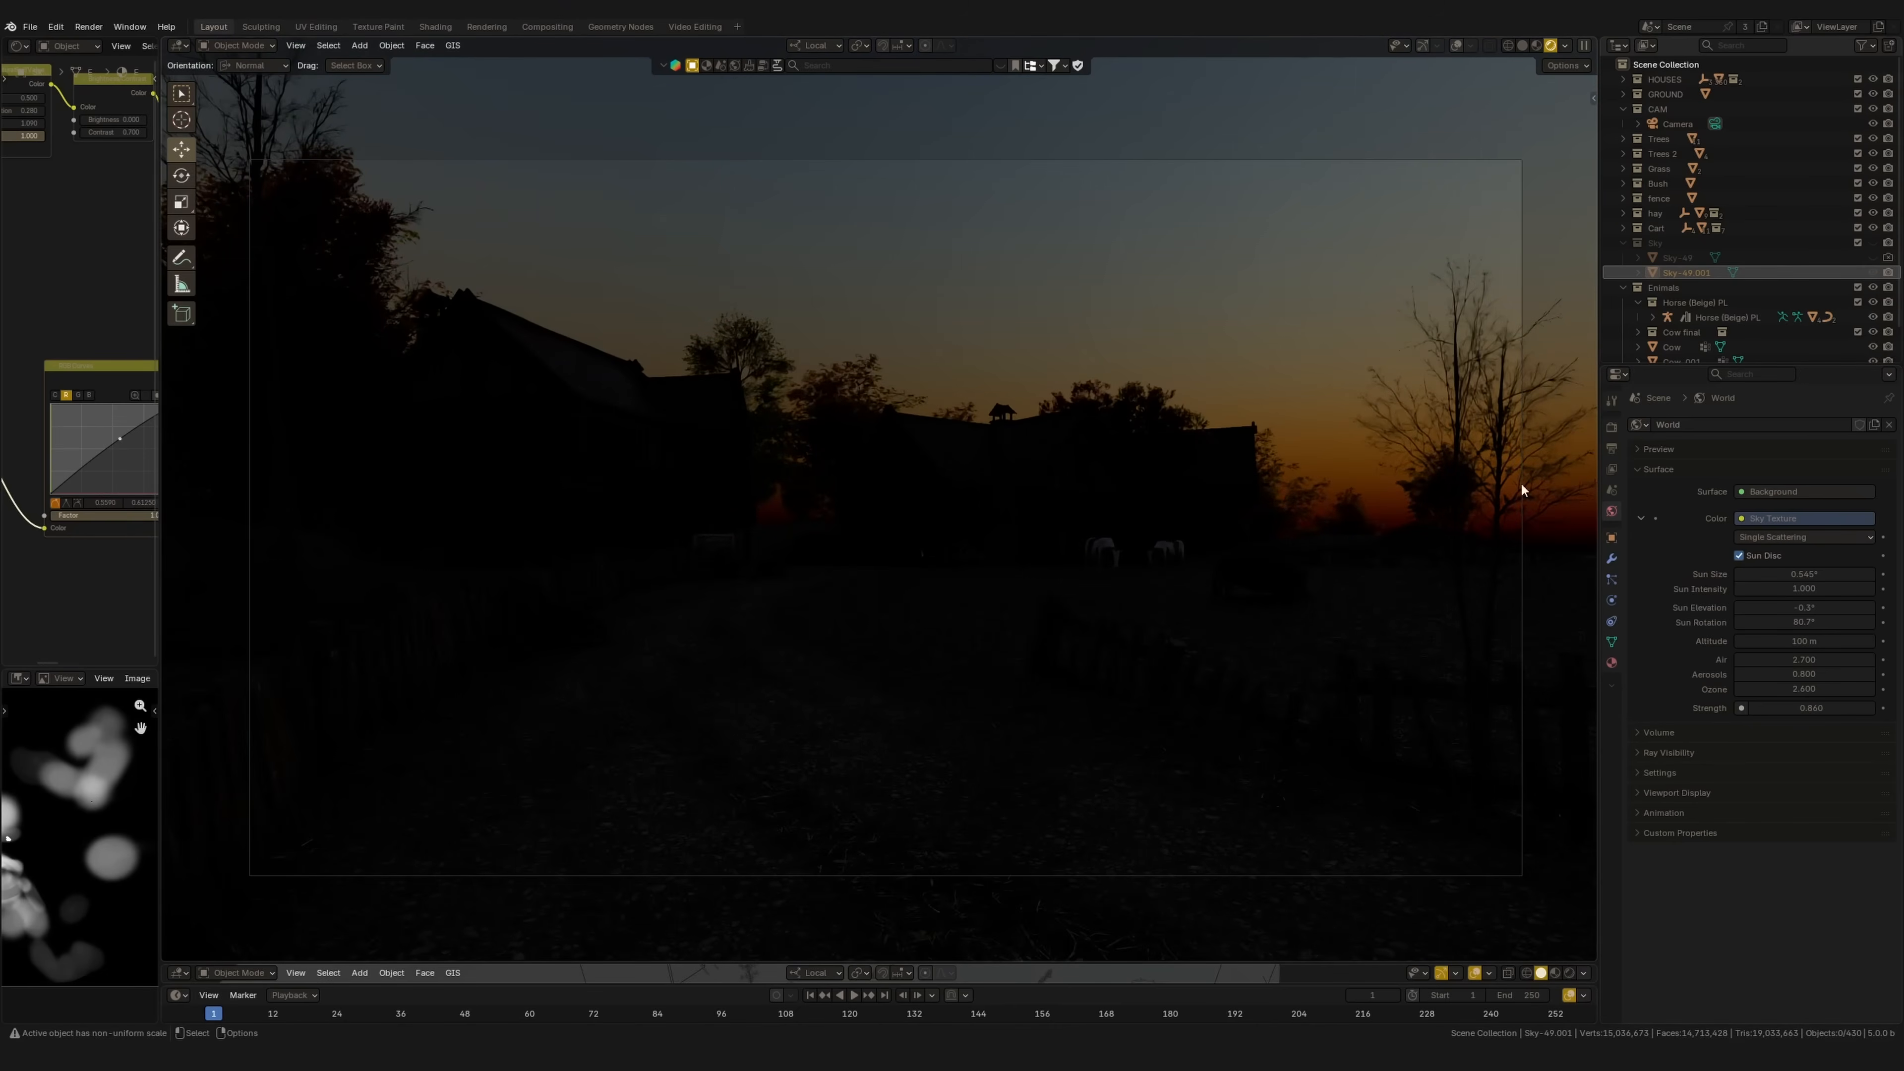
Step: Switch the sky to Multiple Scattering, lower the sun's elevation and rotate the sun to about 101°
click(1804, 536)
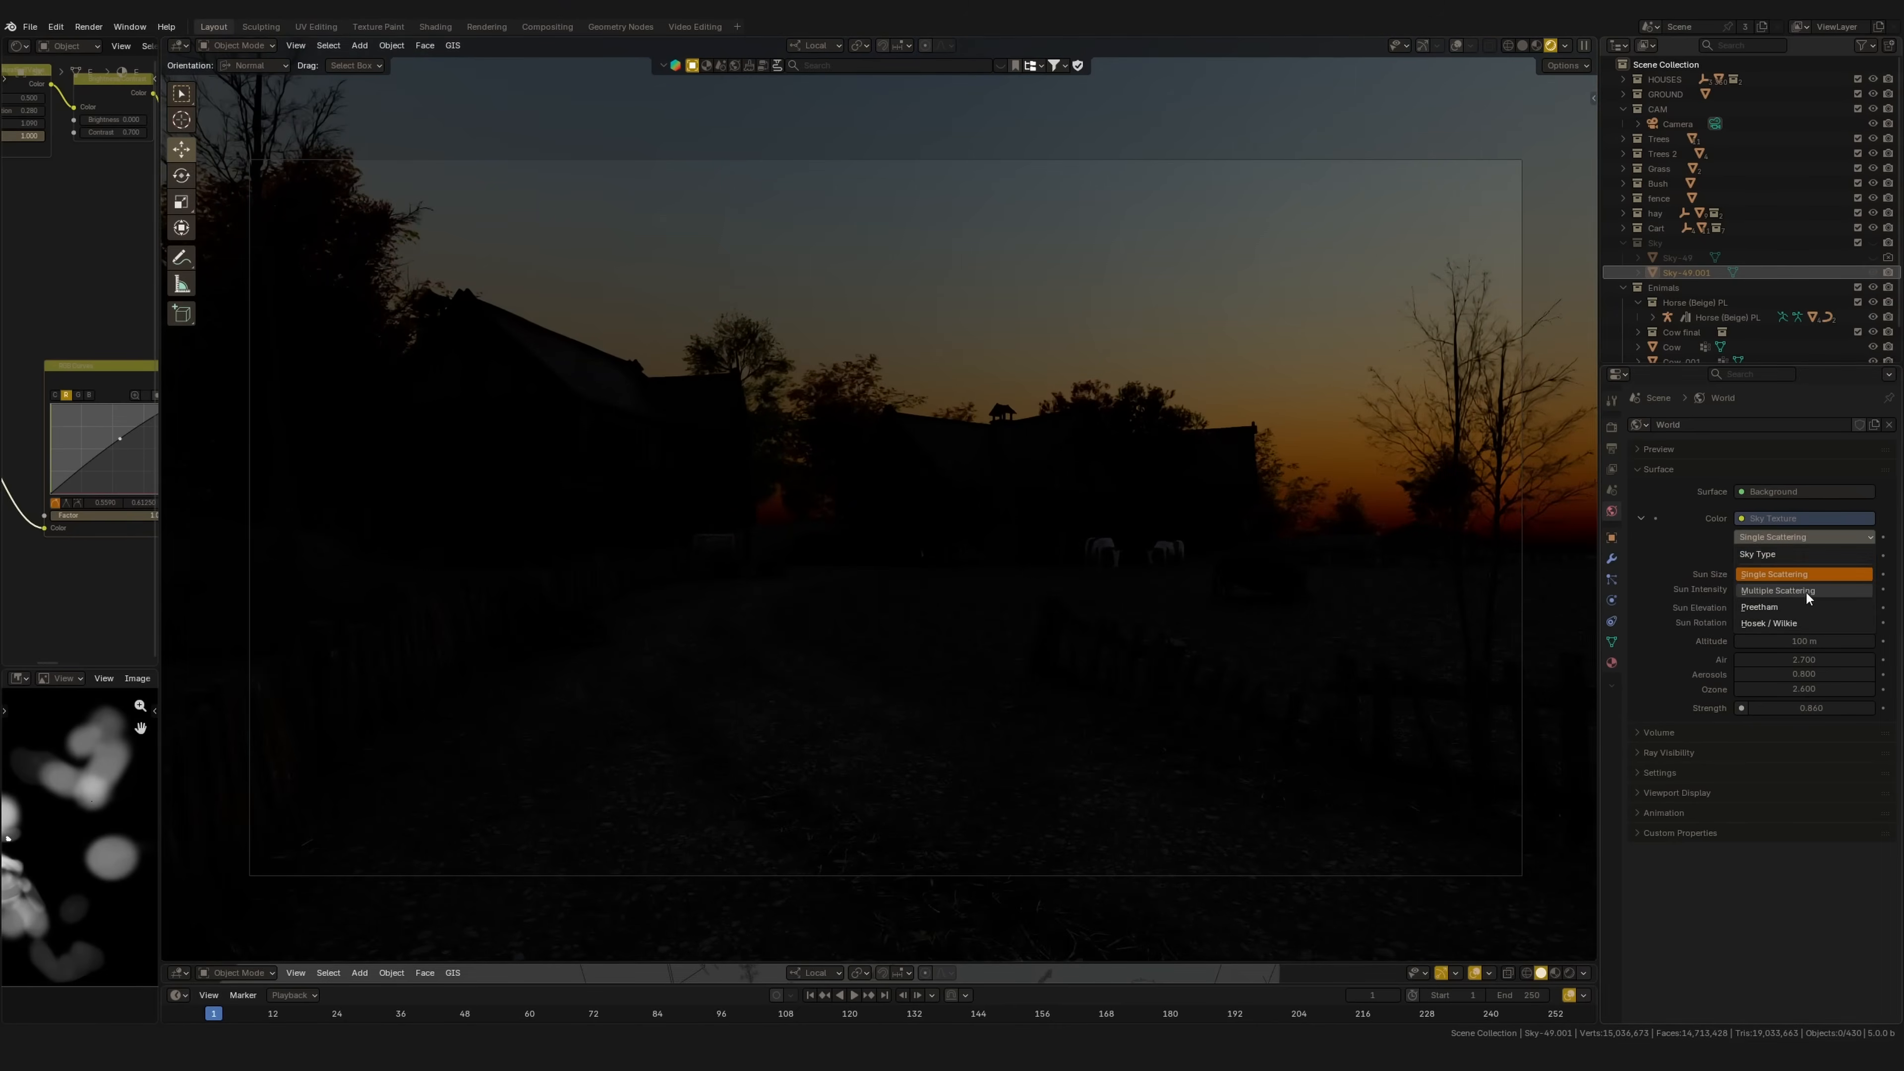
click(1798, 578)
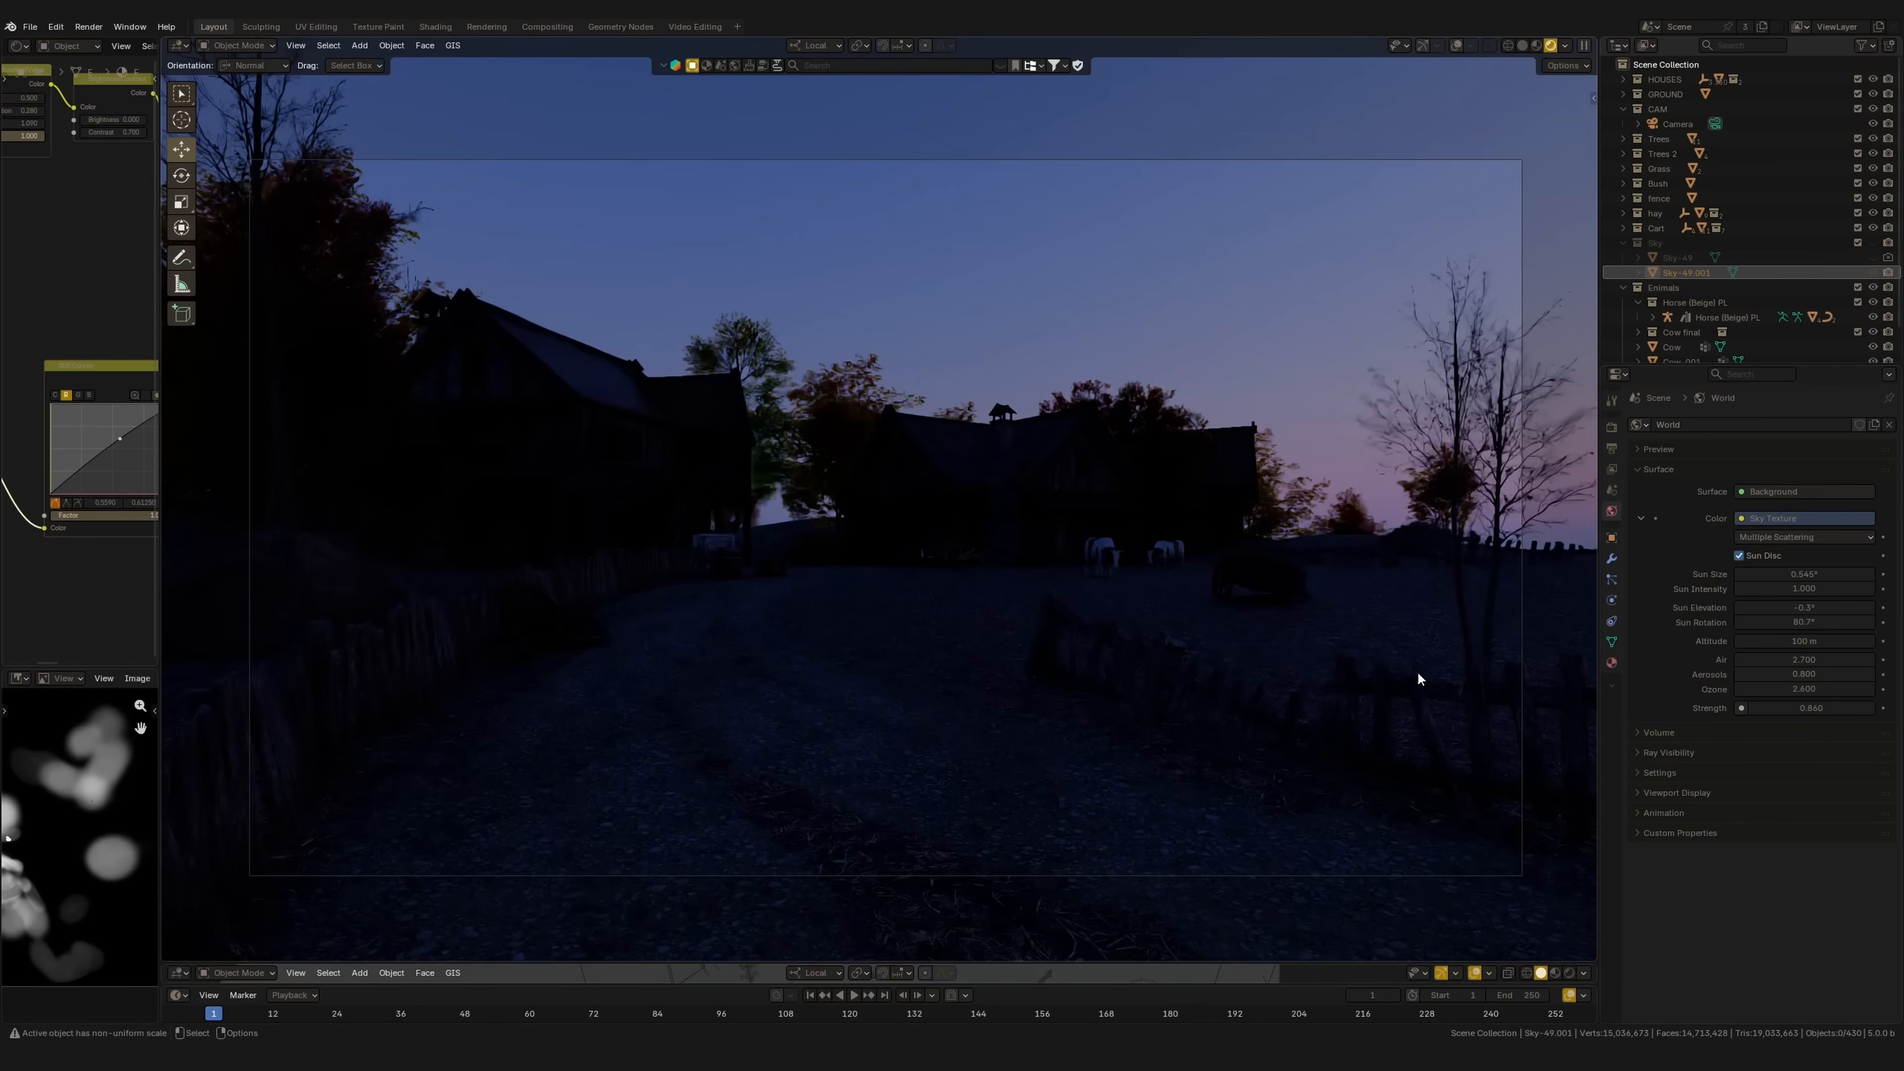
drag(1766, 609, 1894, 617)
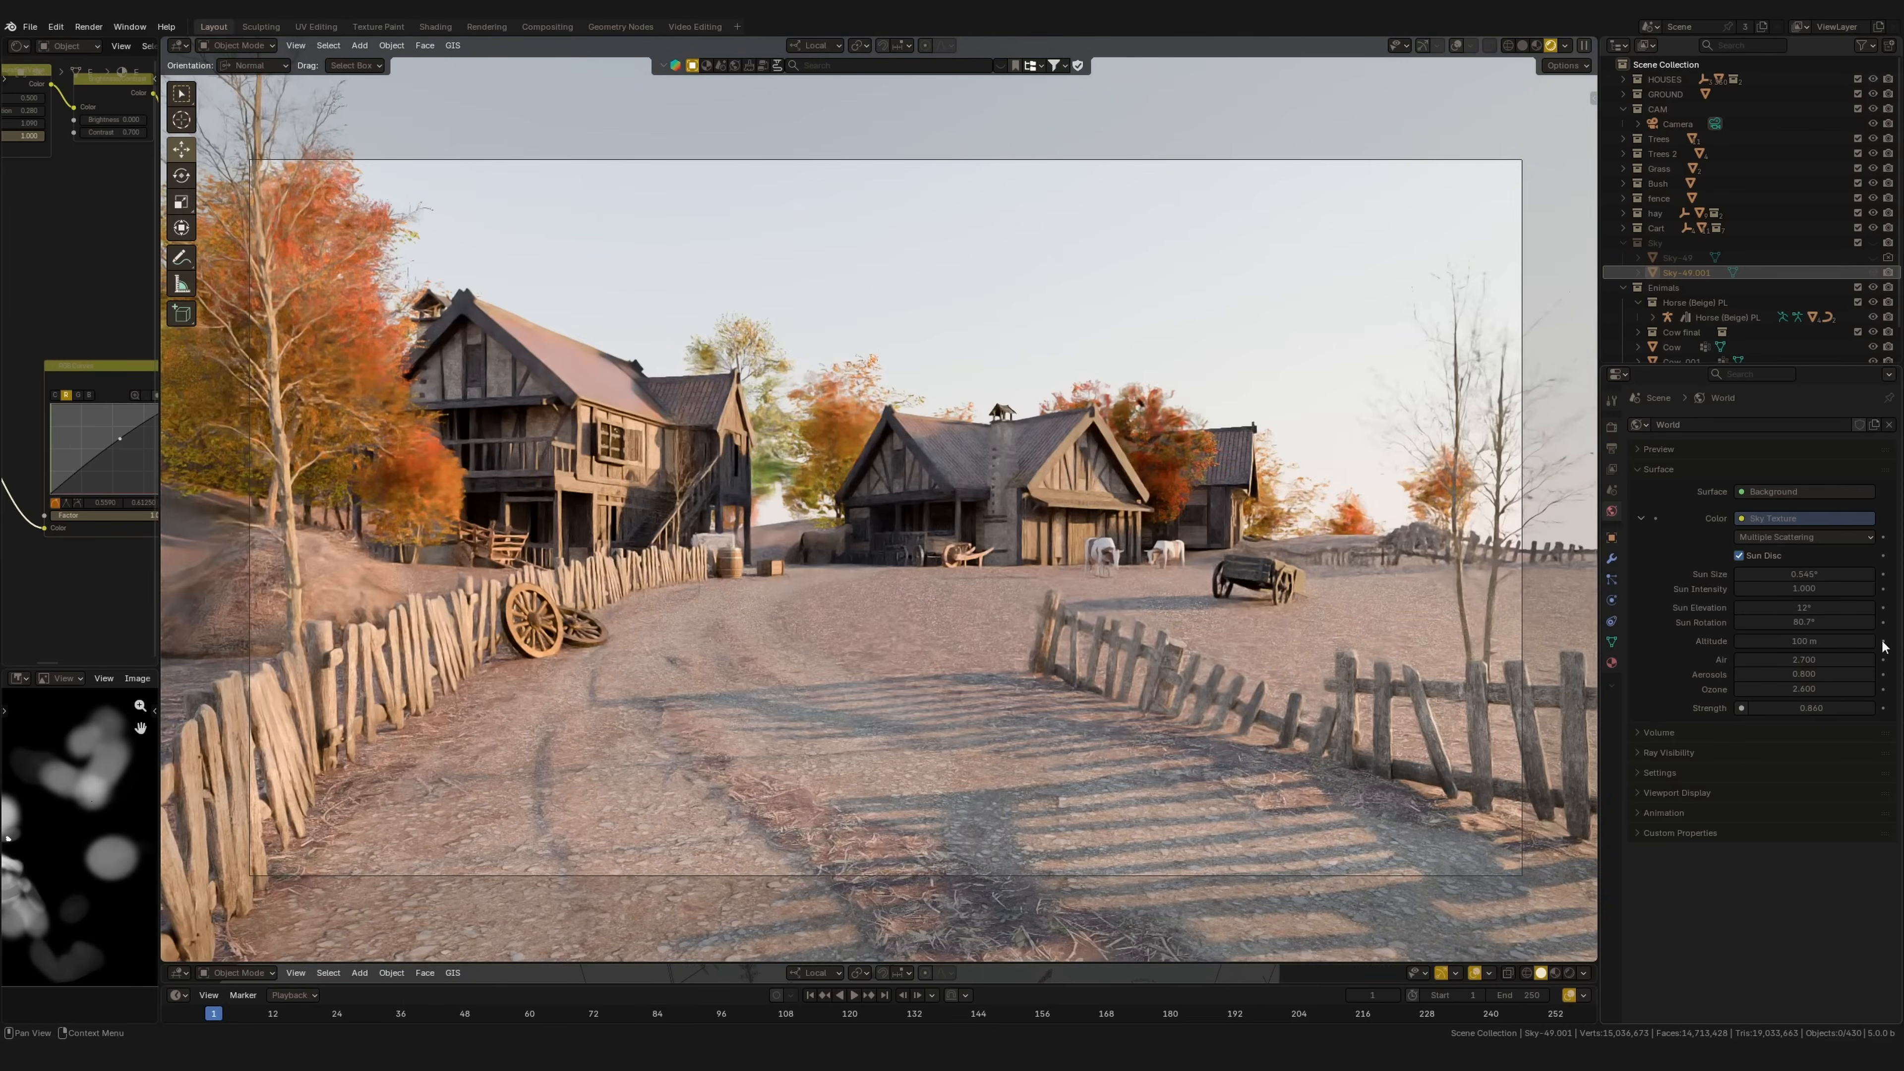
mouse_move(1829, 608)
mouse_down()
mouse_move(1603, 607)
mouse_move(1882, 607)
mouse_move(1817, 607)
mouse_up()
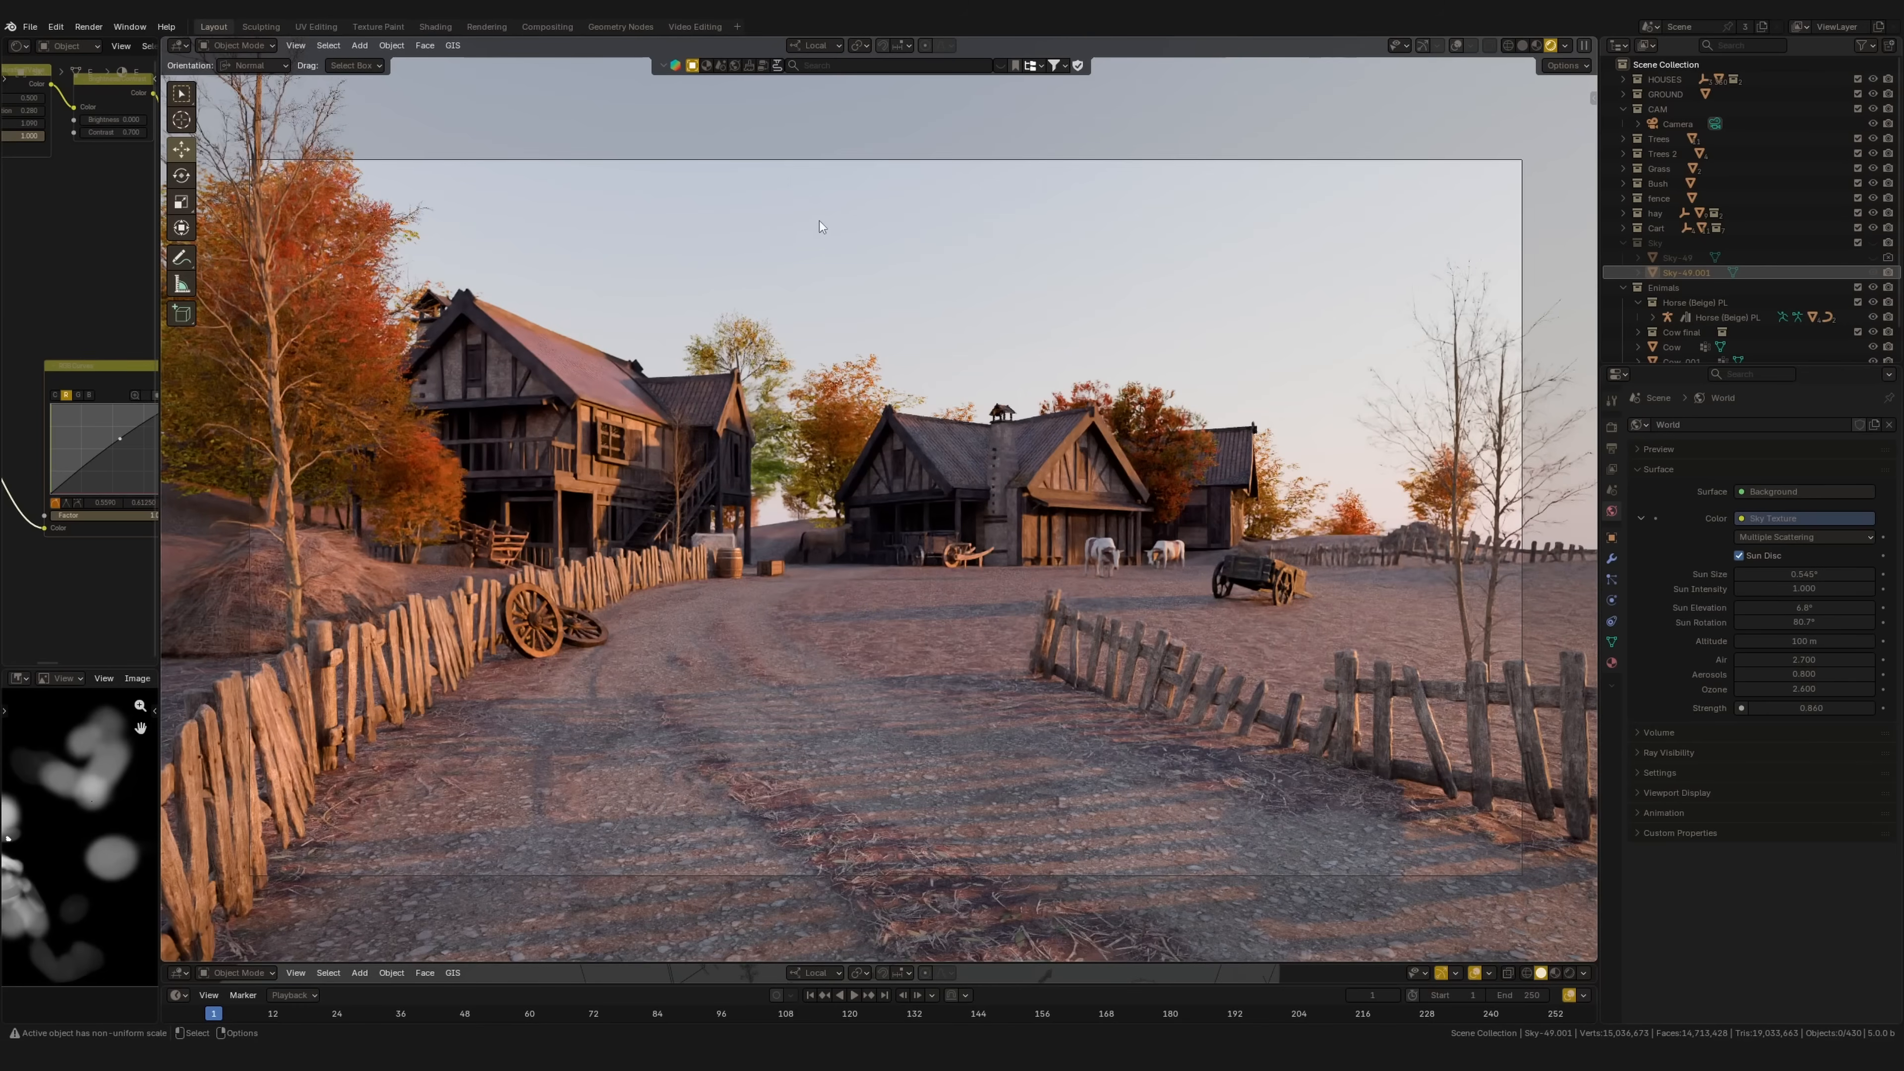
drag(1802, 622, 1709, 636)
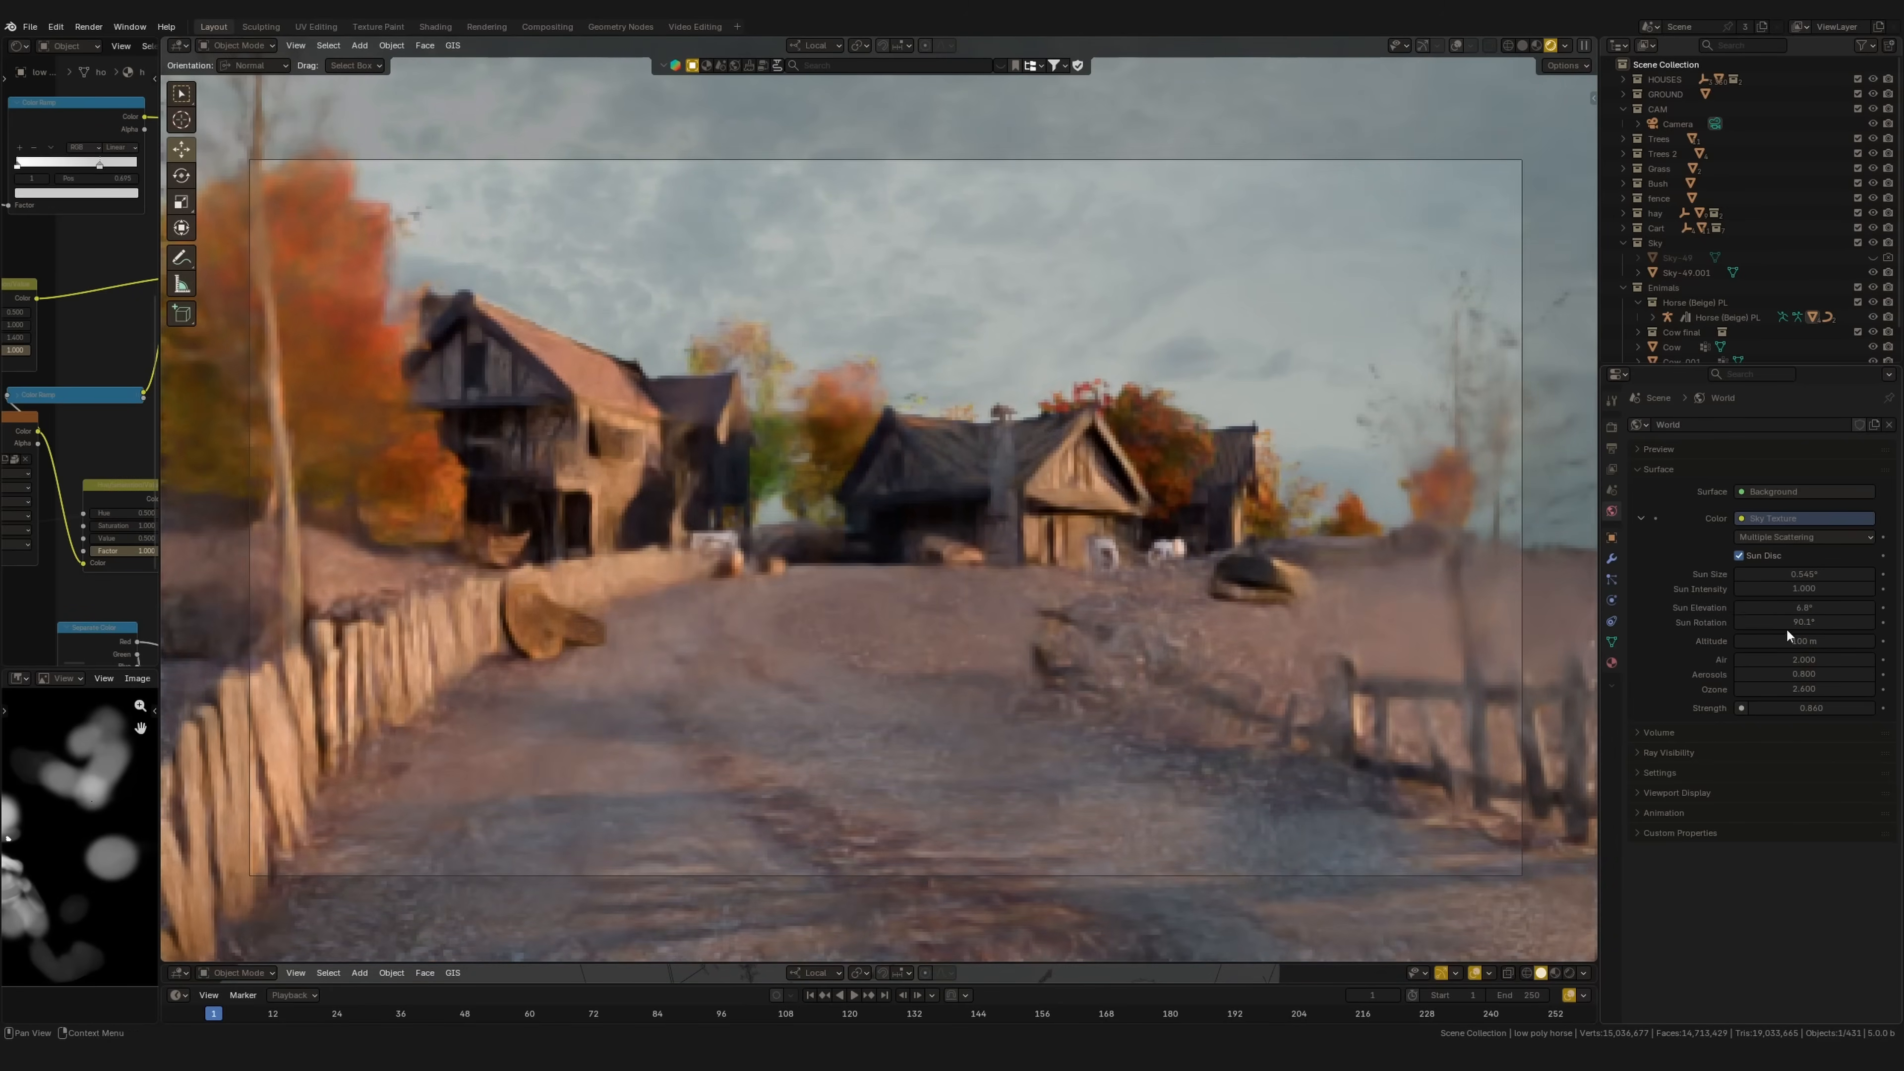
mouse_move(1792, 623)
mouse_down()
mouse_move(1861, 625)
mouse_move(1799, 625)
mouse_up()
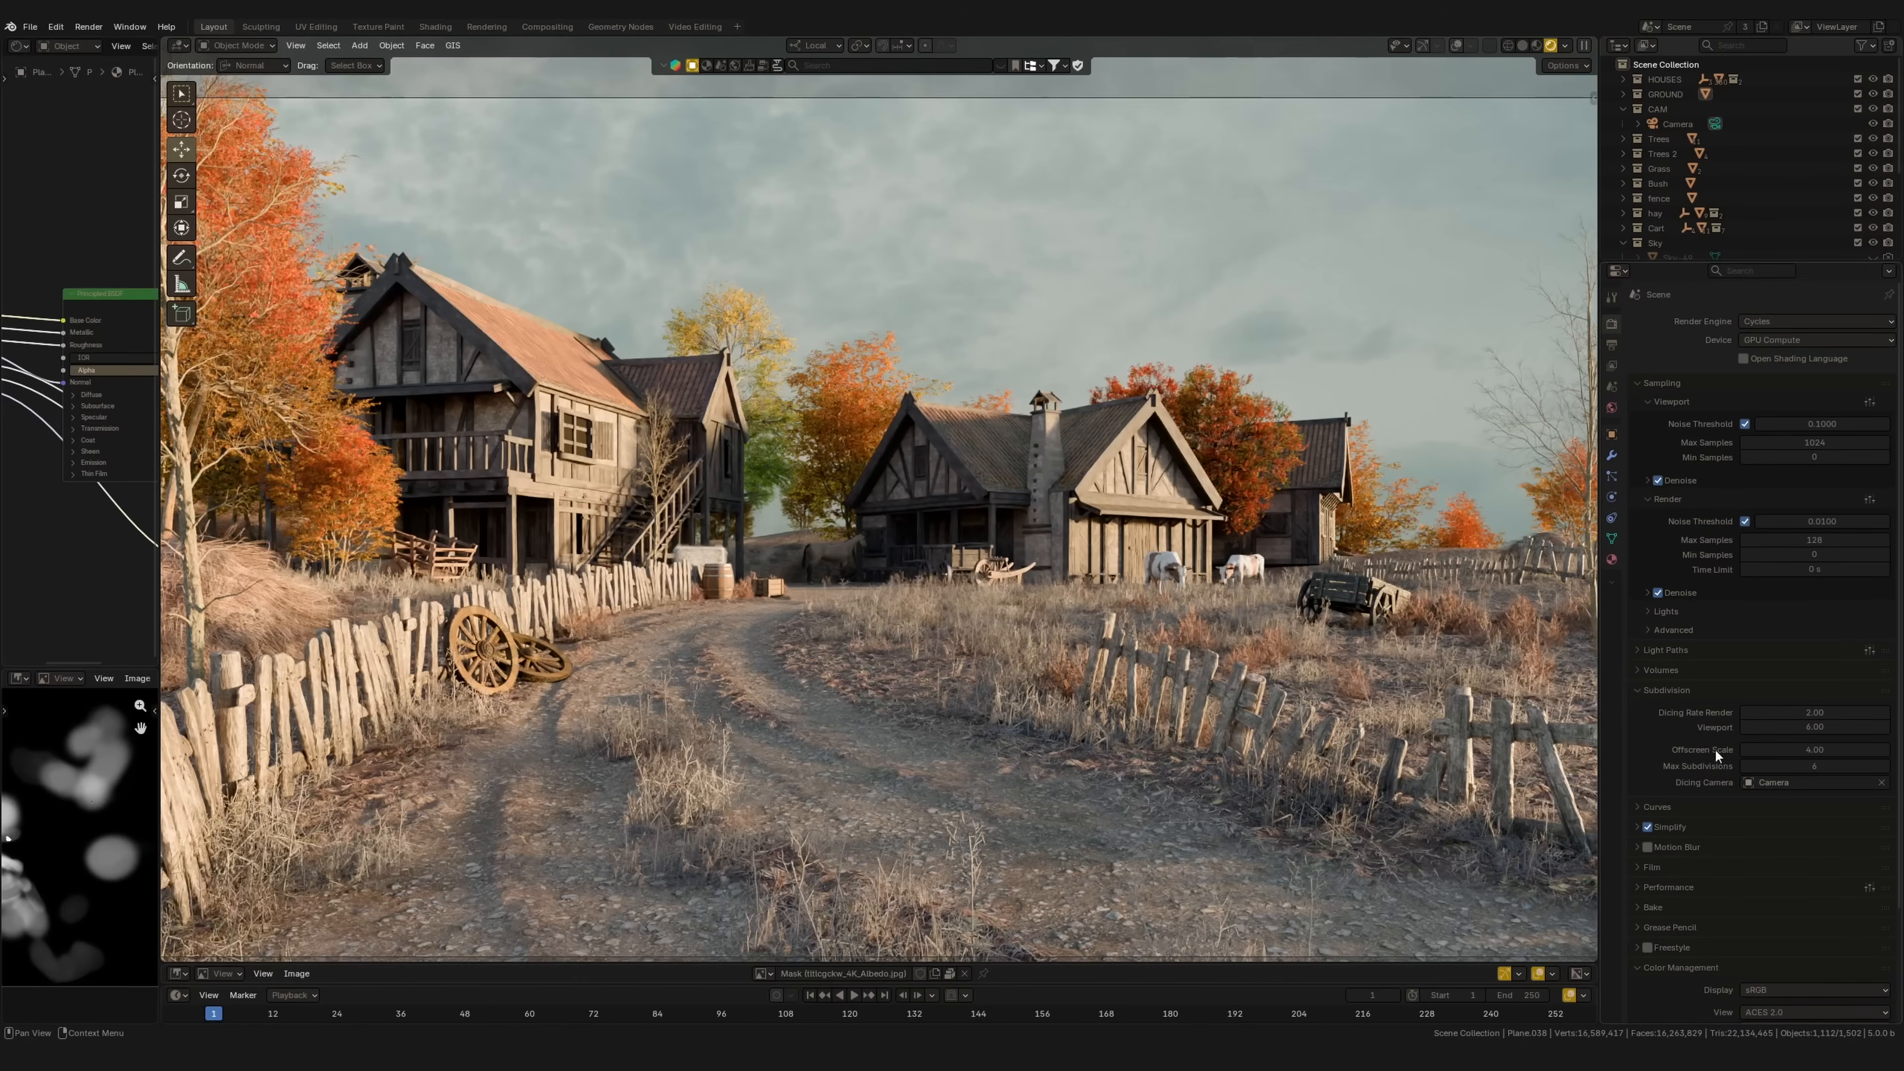
Step: Move the Color Management panel above Sampling and list the available view transforms
scroll(1716, 637, down, 4)
drag(1887, 841, 1893, 319)
drag(1887, 524, 1877, 367)
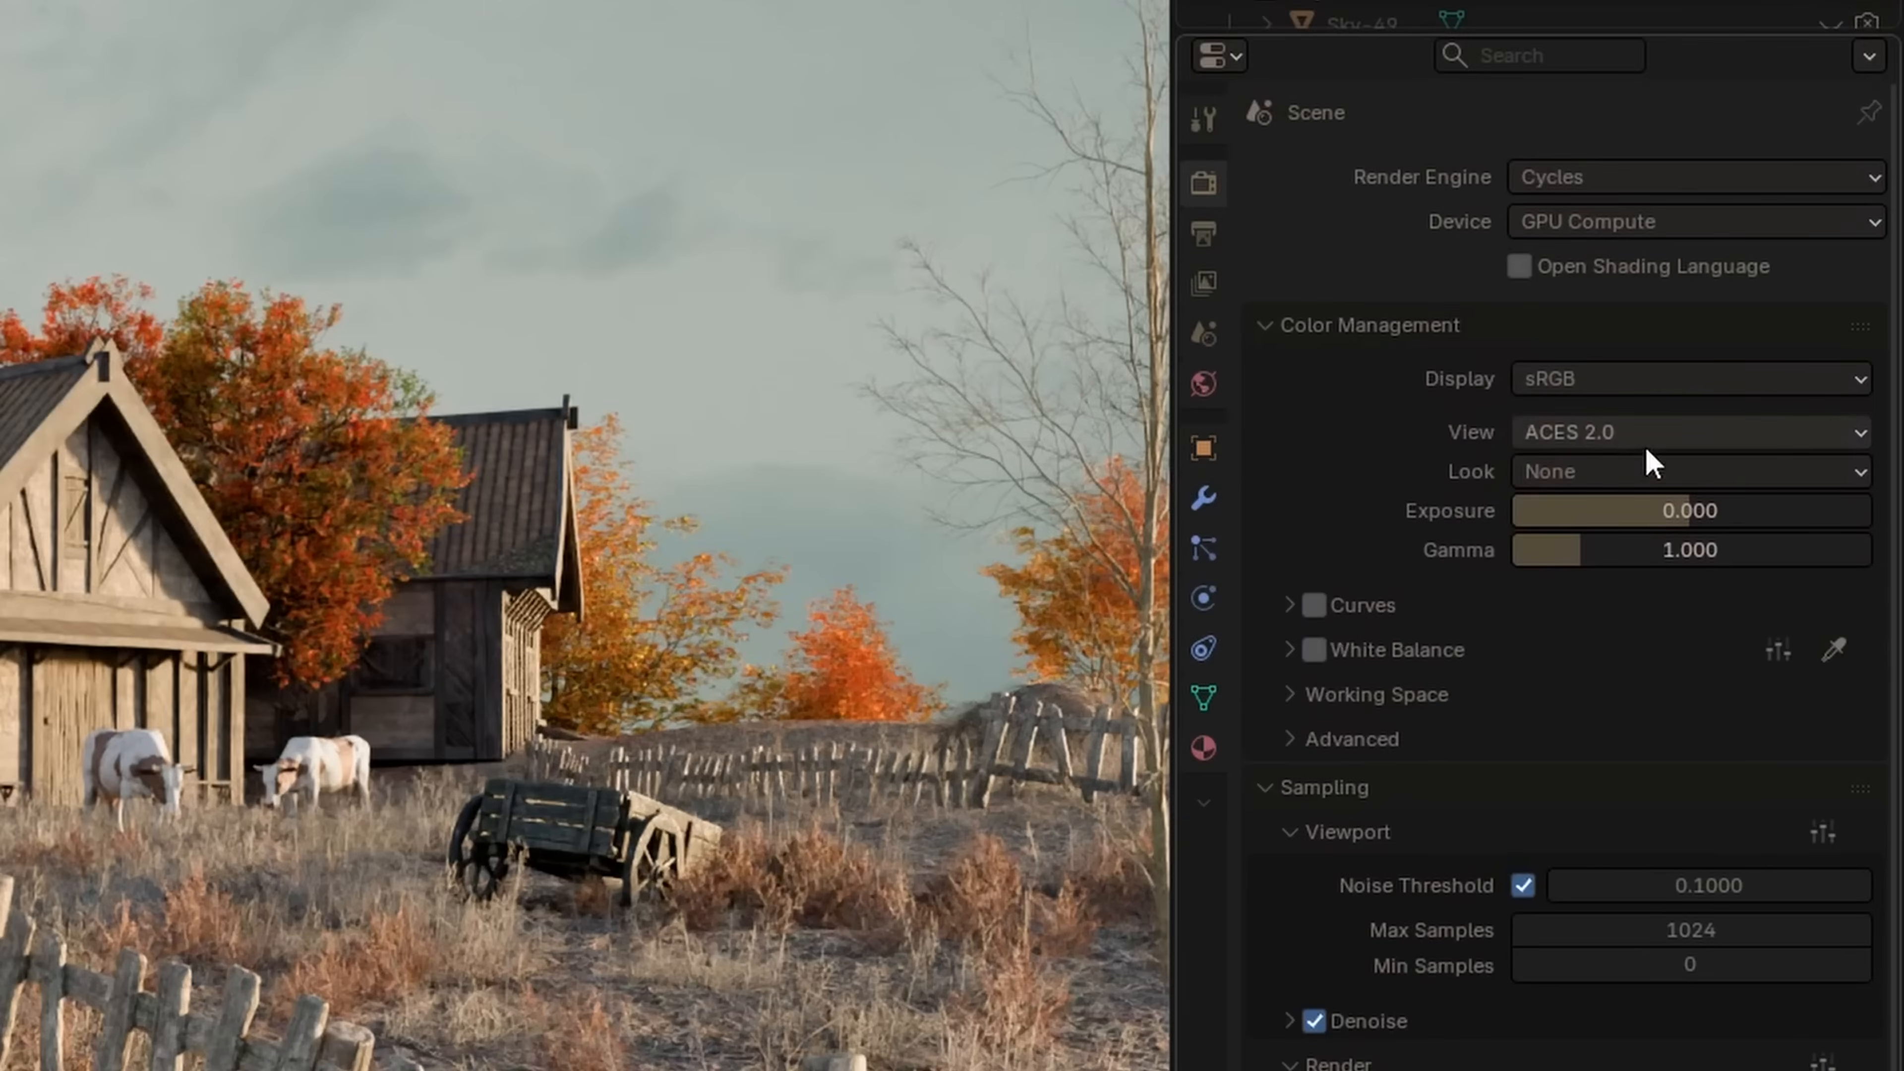
click(1622, 438)
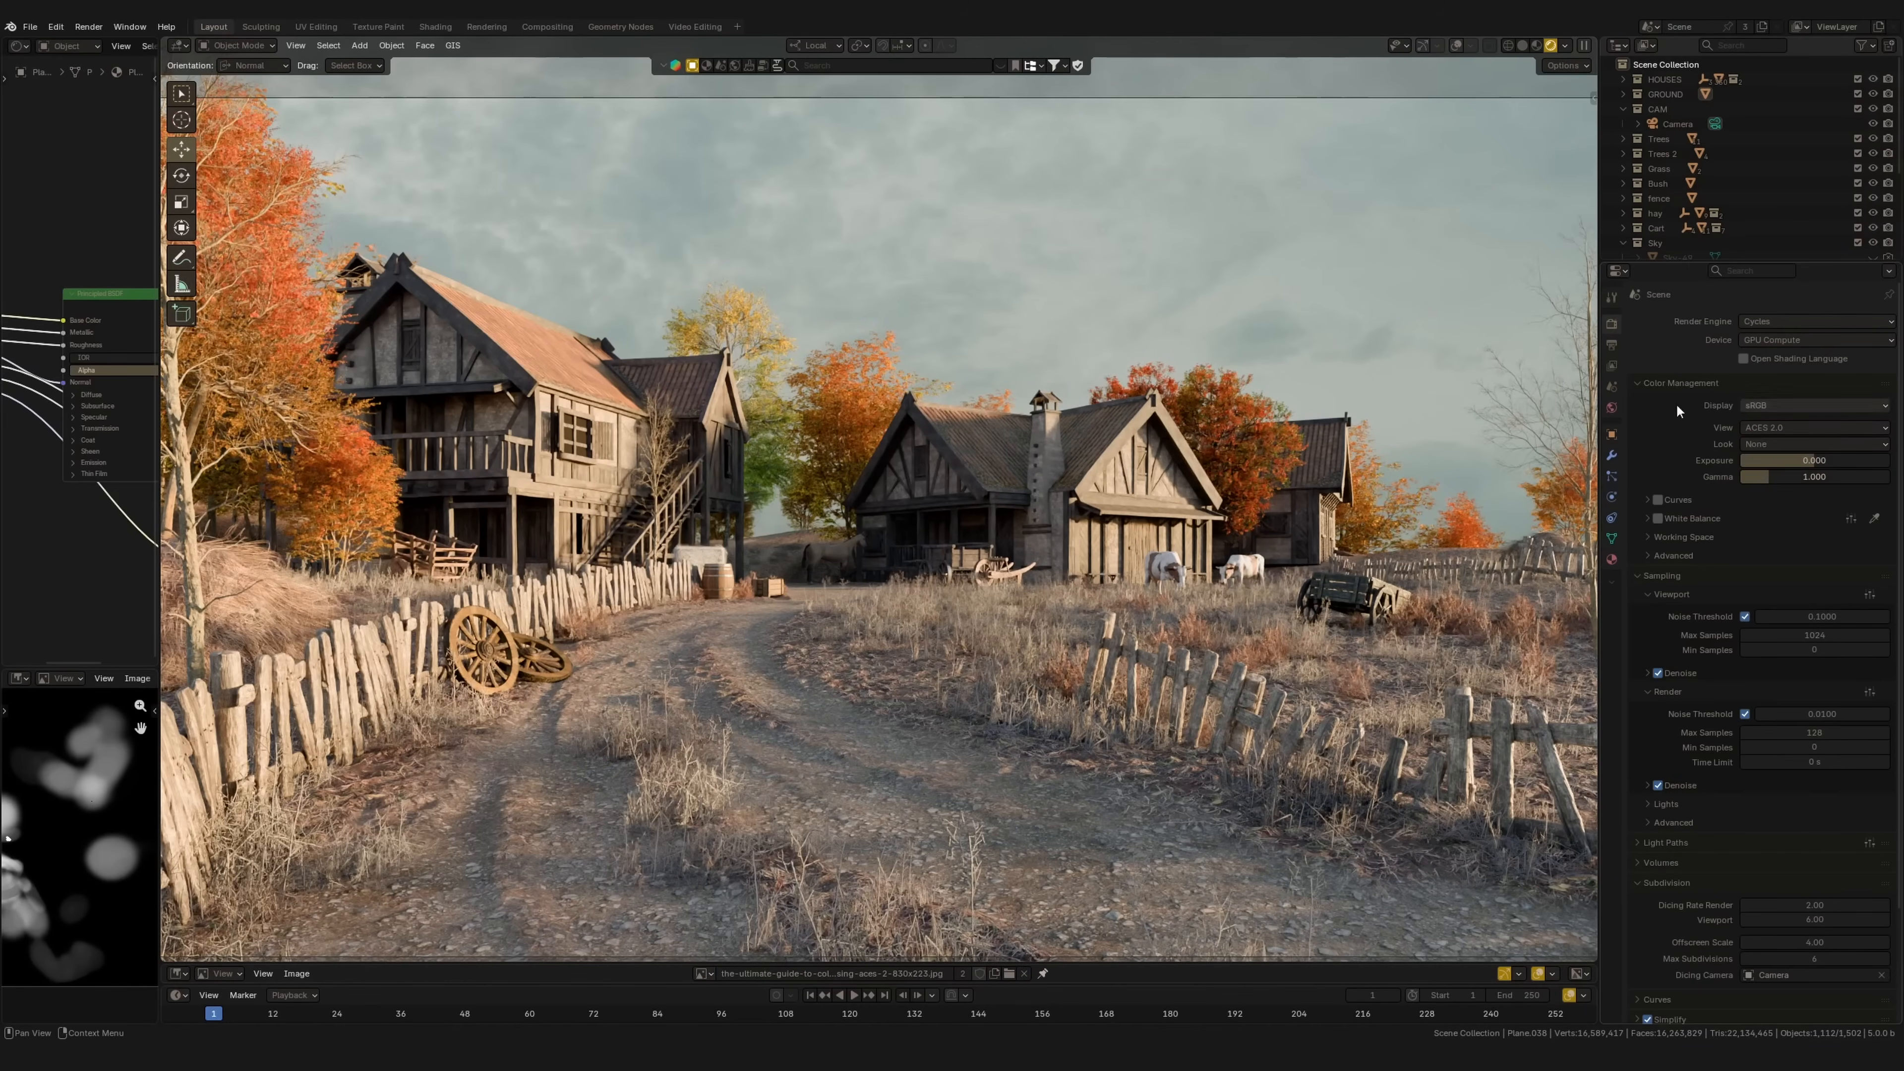
drag(341, 962, 351, 699)
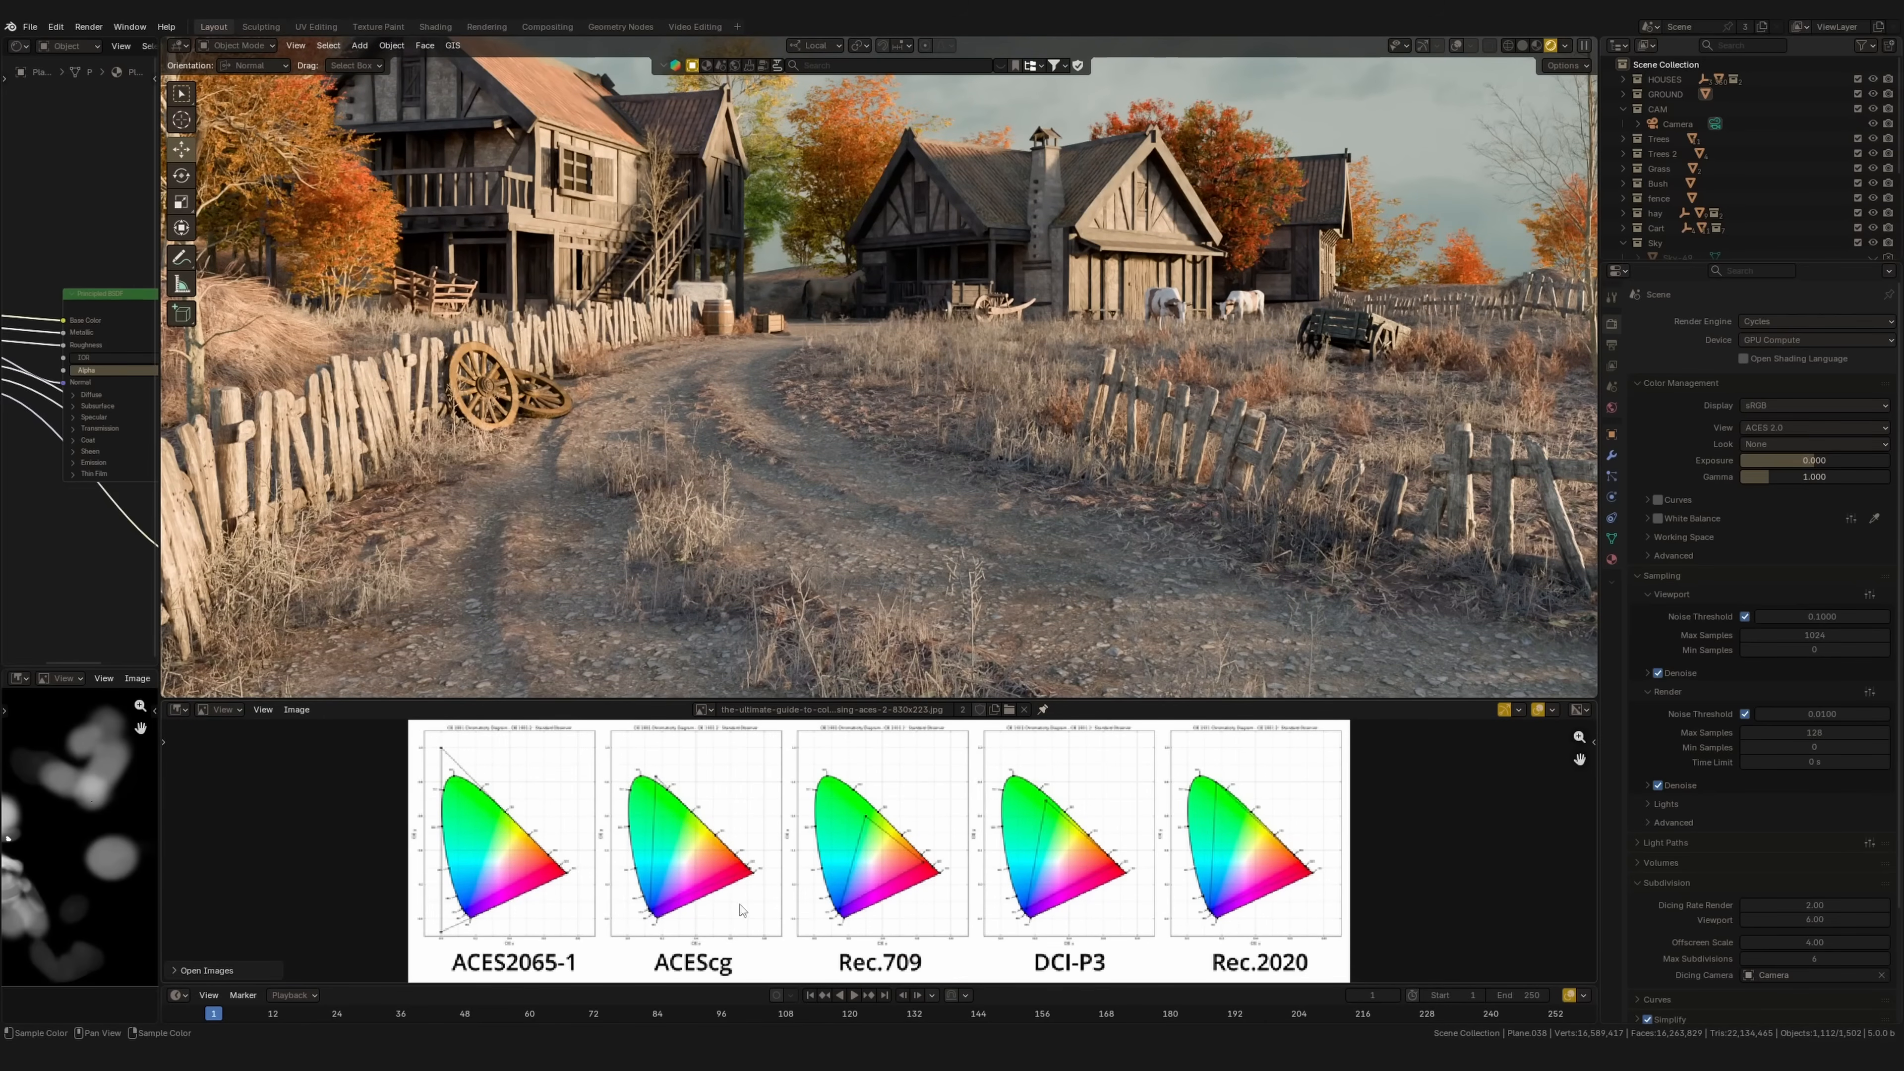
scroll(772, 898, down, 3)
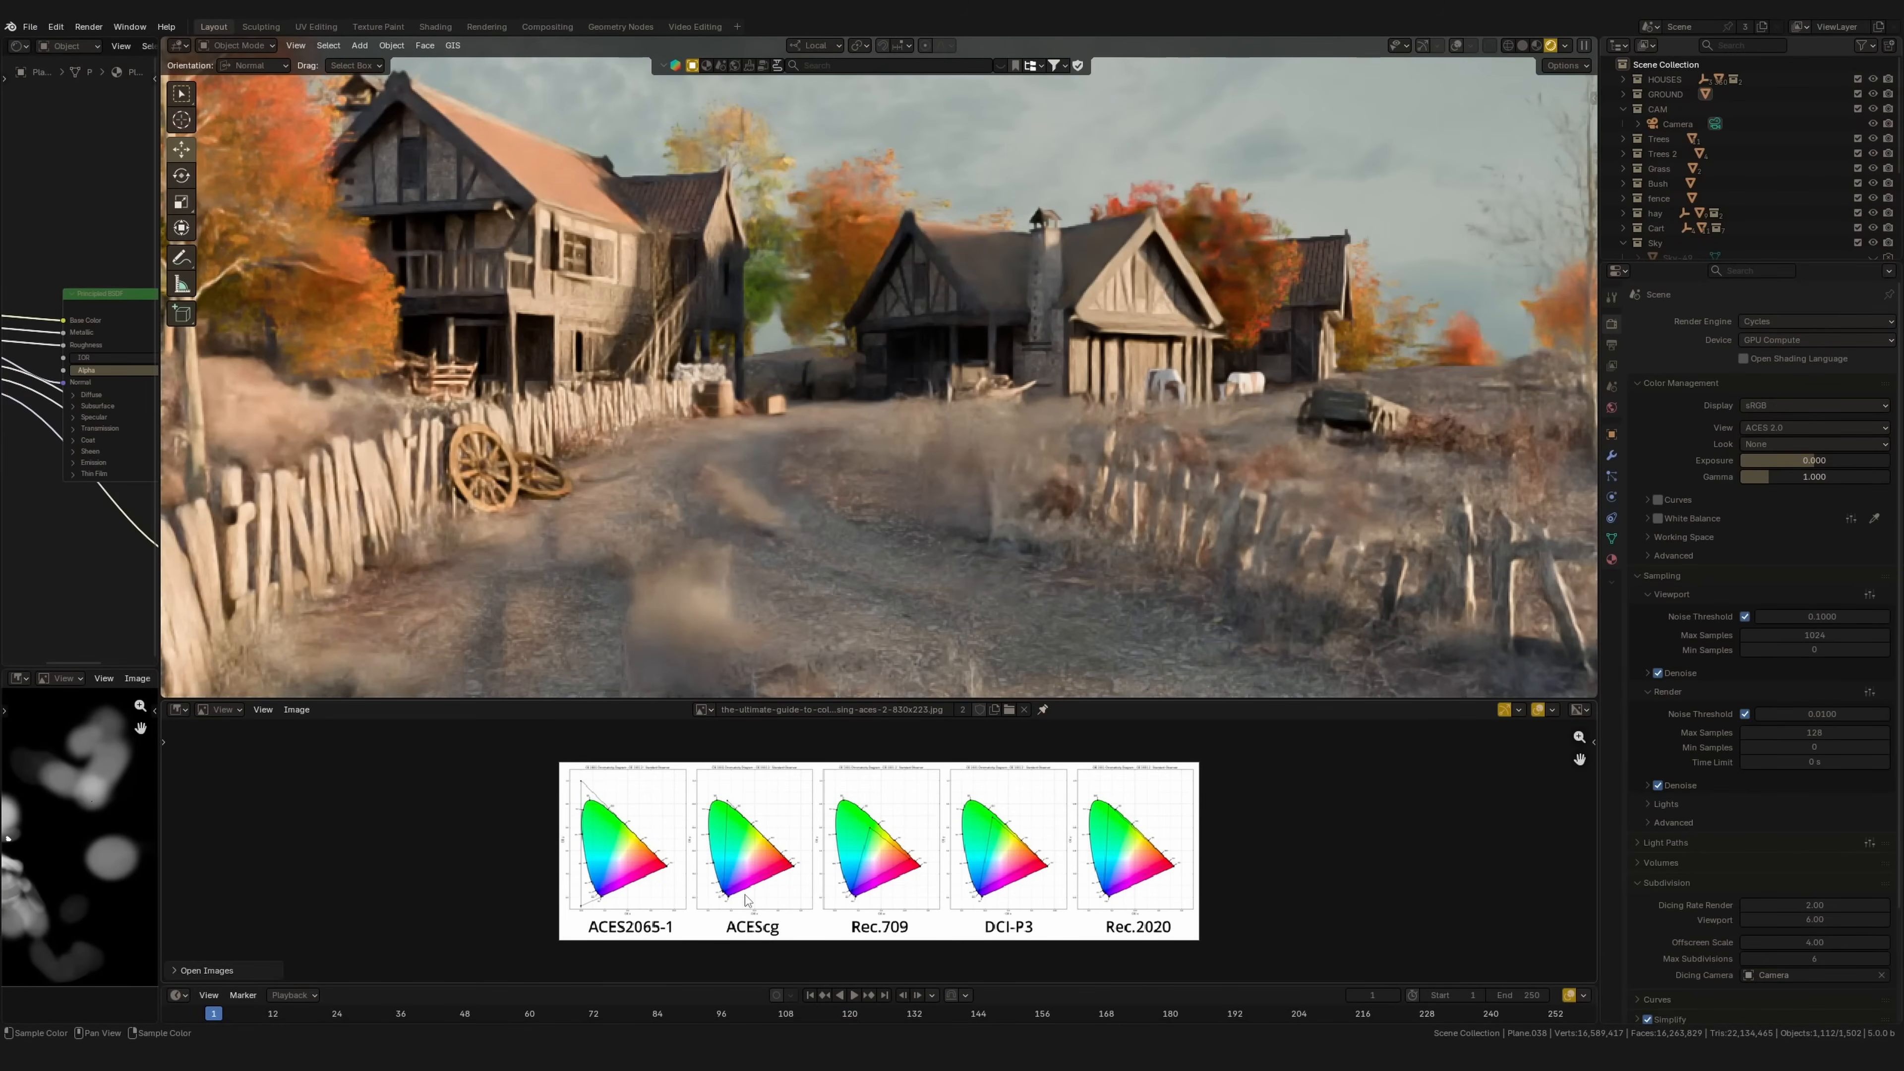
middle_drag(747, 894, 743, 891)
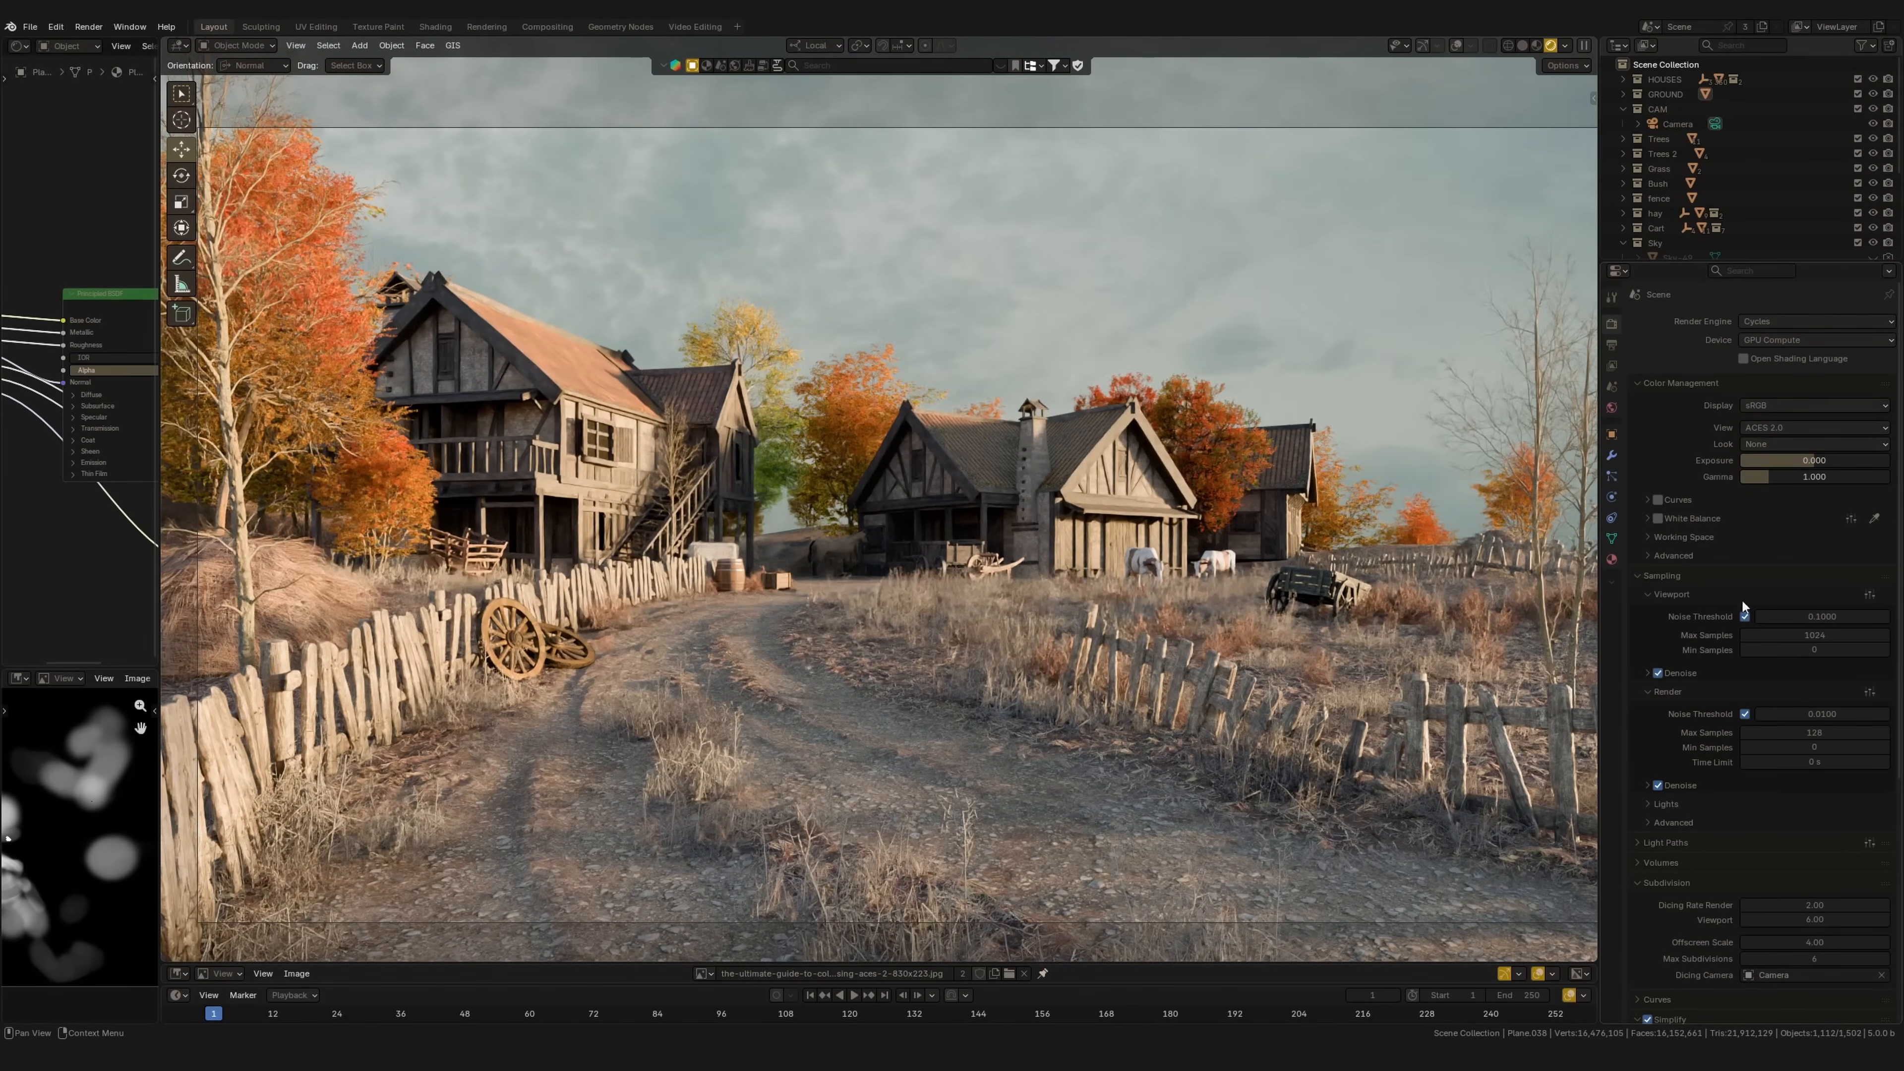
click(1794, 425)
click(1758, 473)
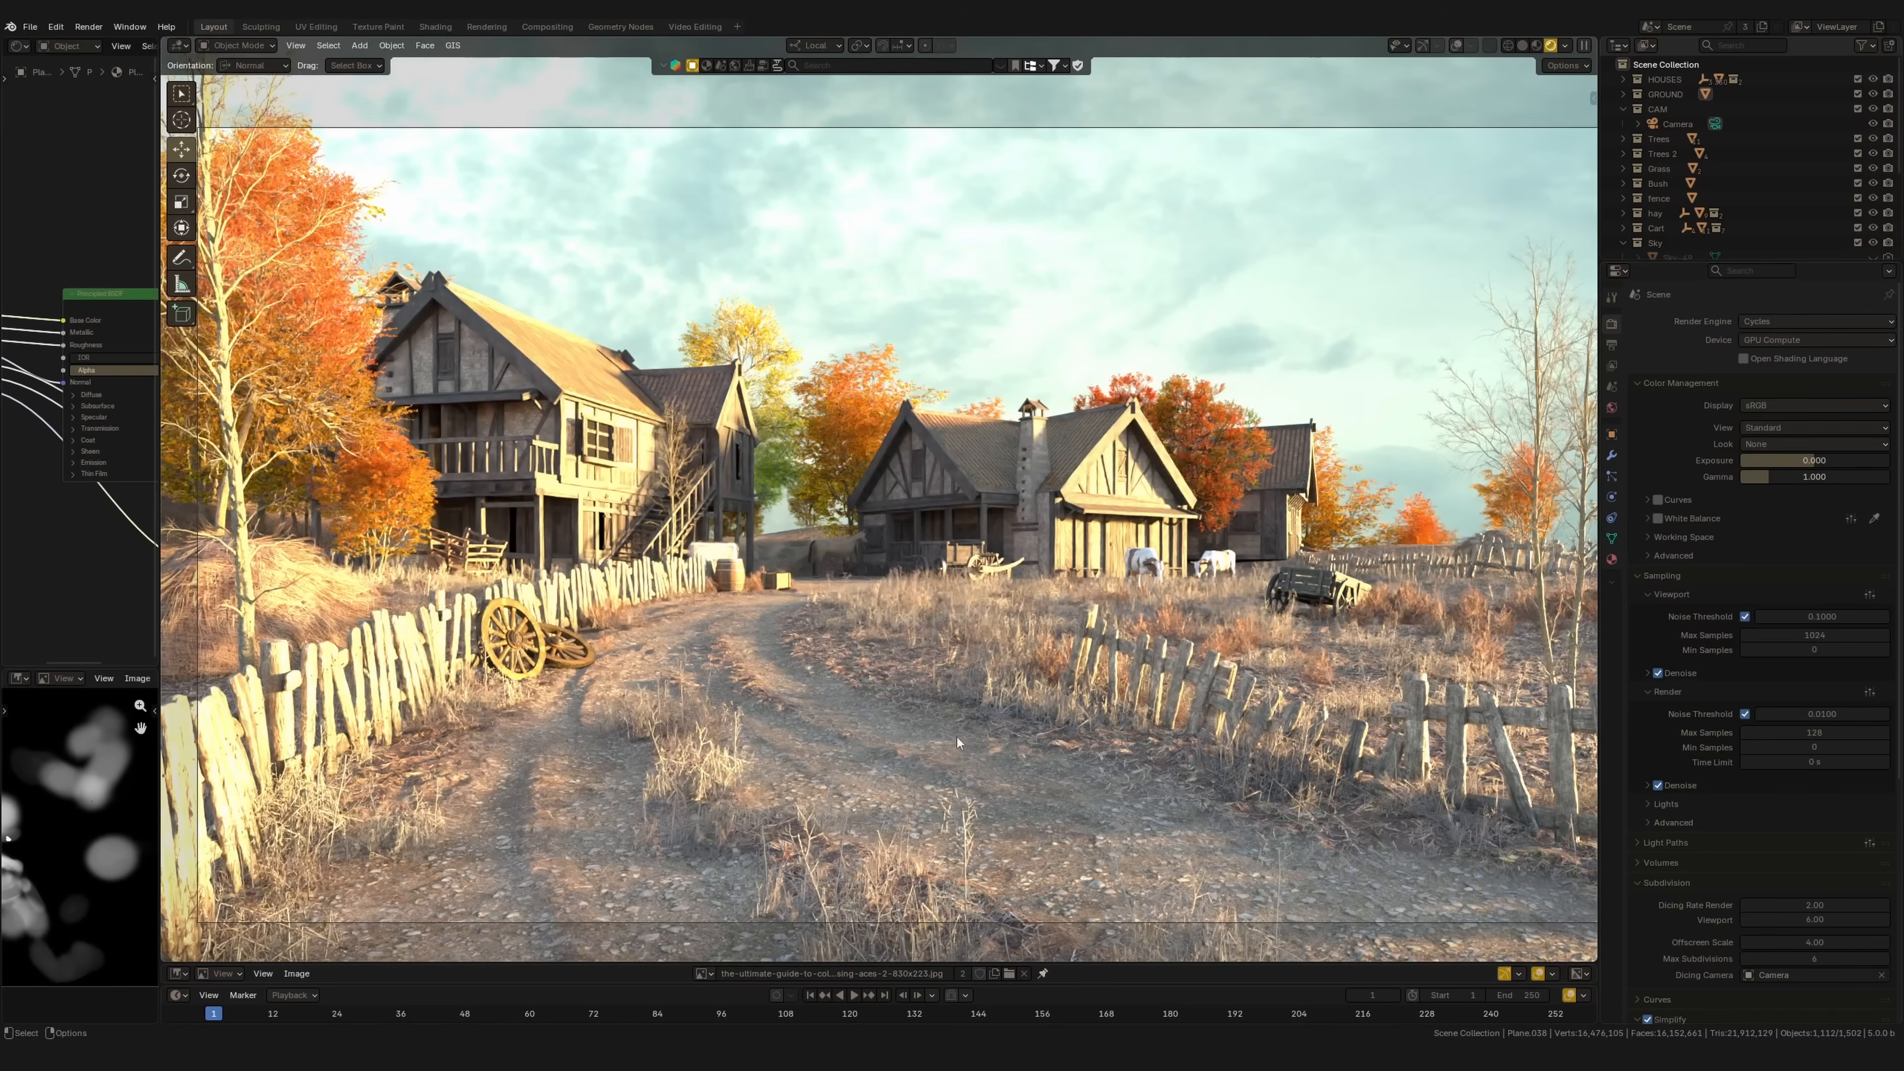
click(1769, 427)
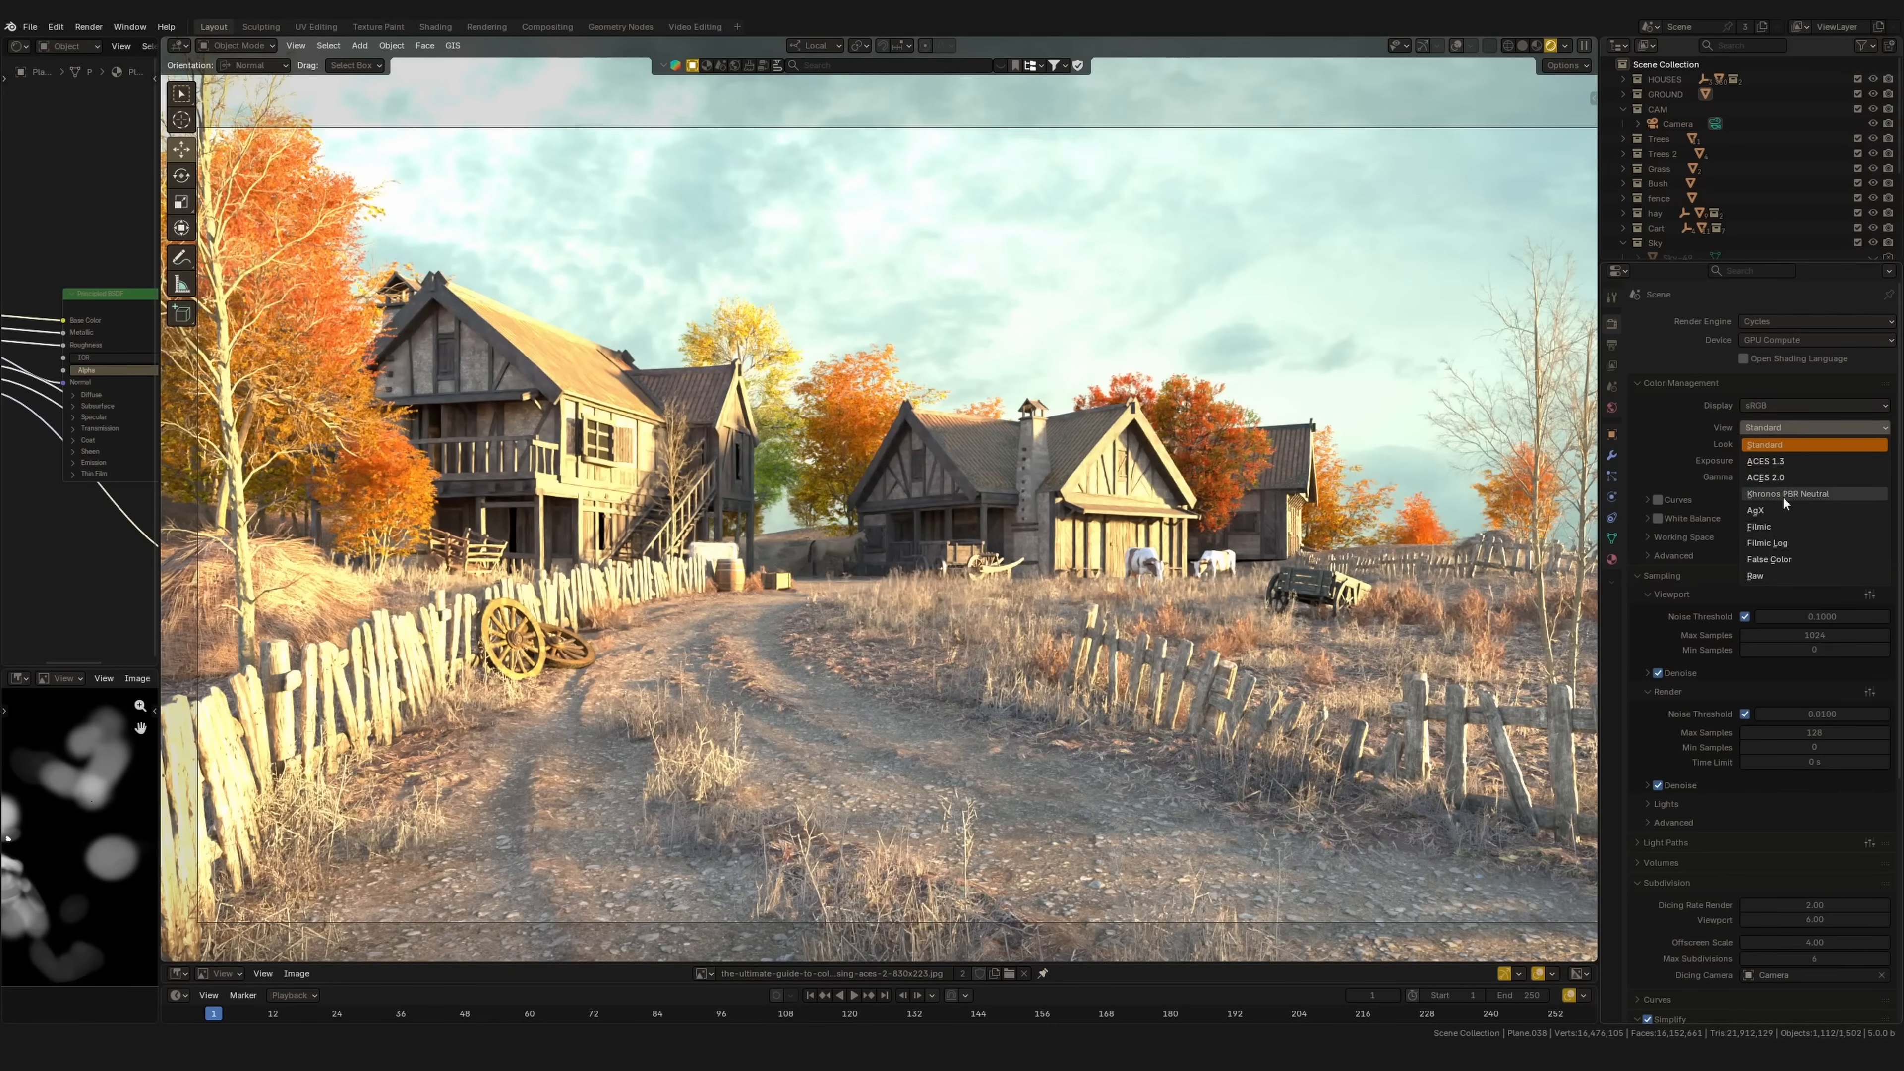
click(1781, 536)
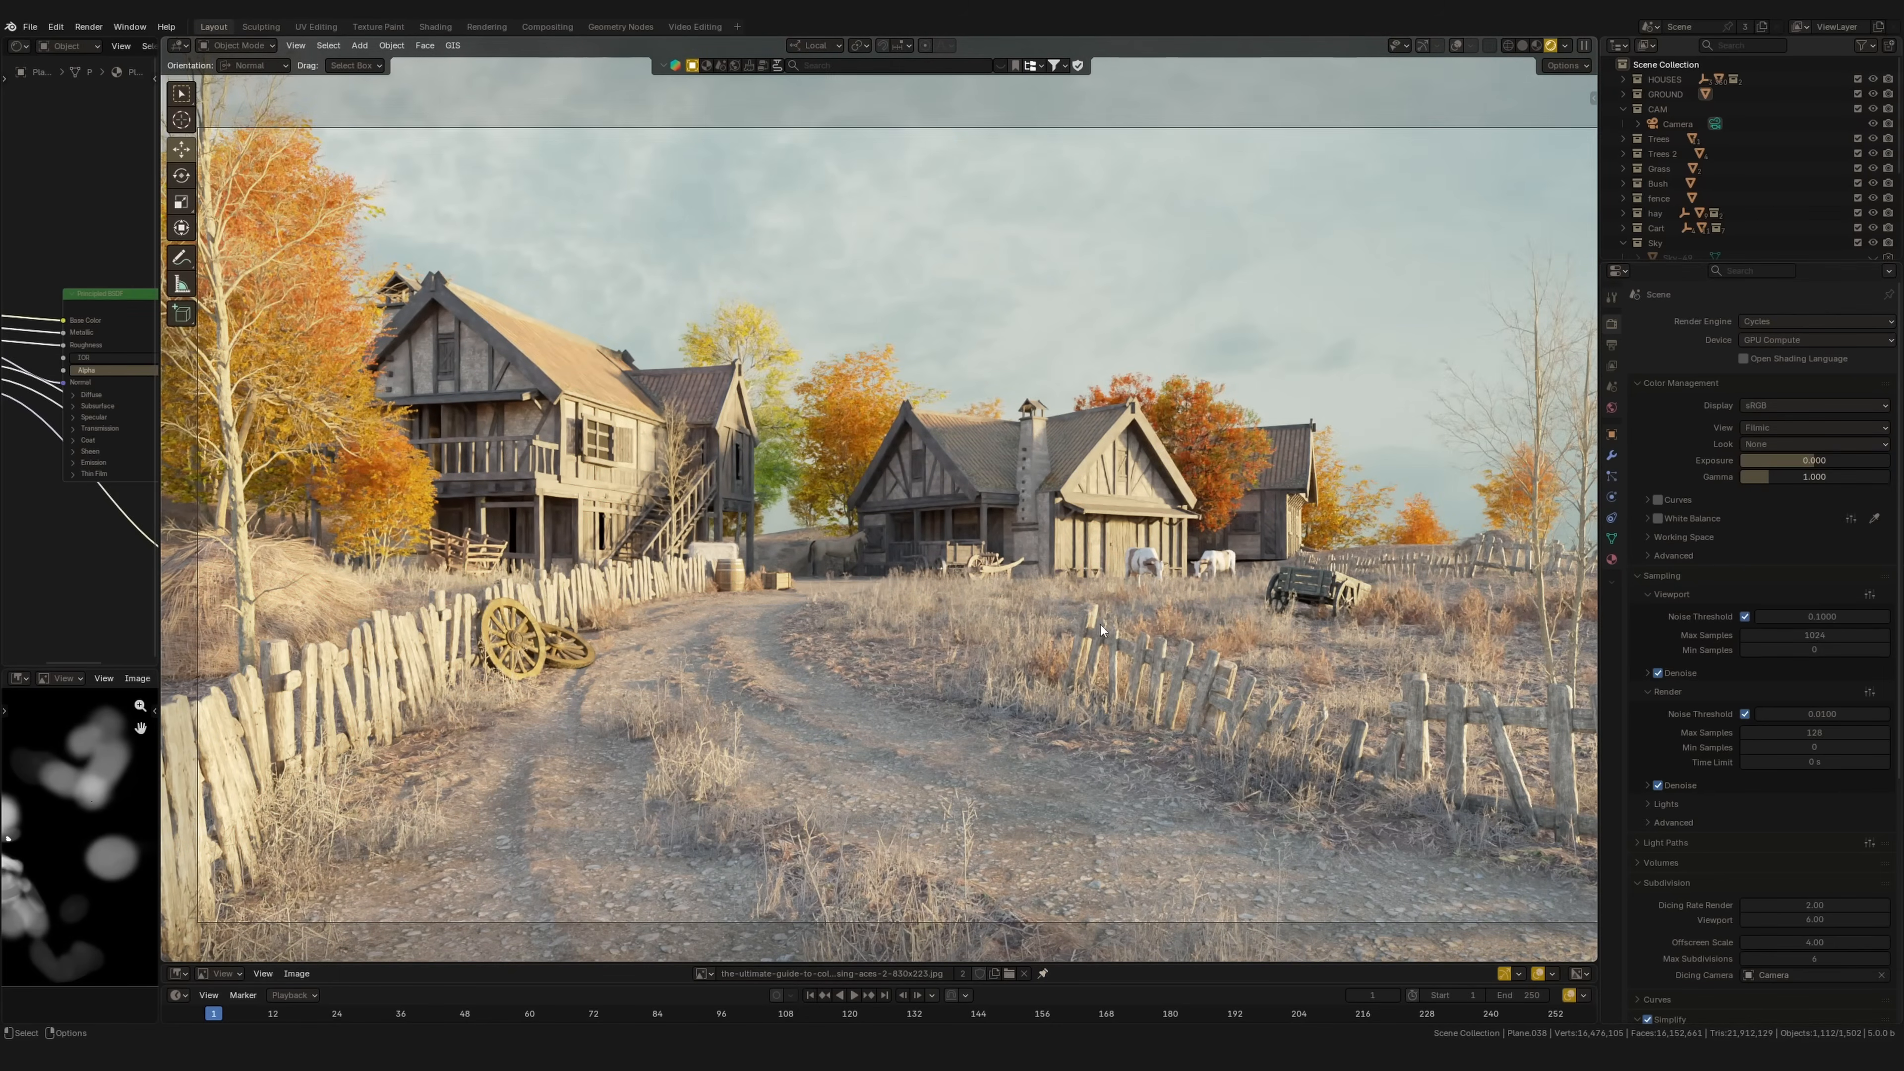
click(1771, 425)
click(1758, 521)
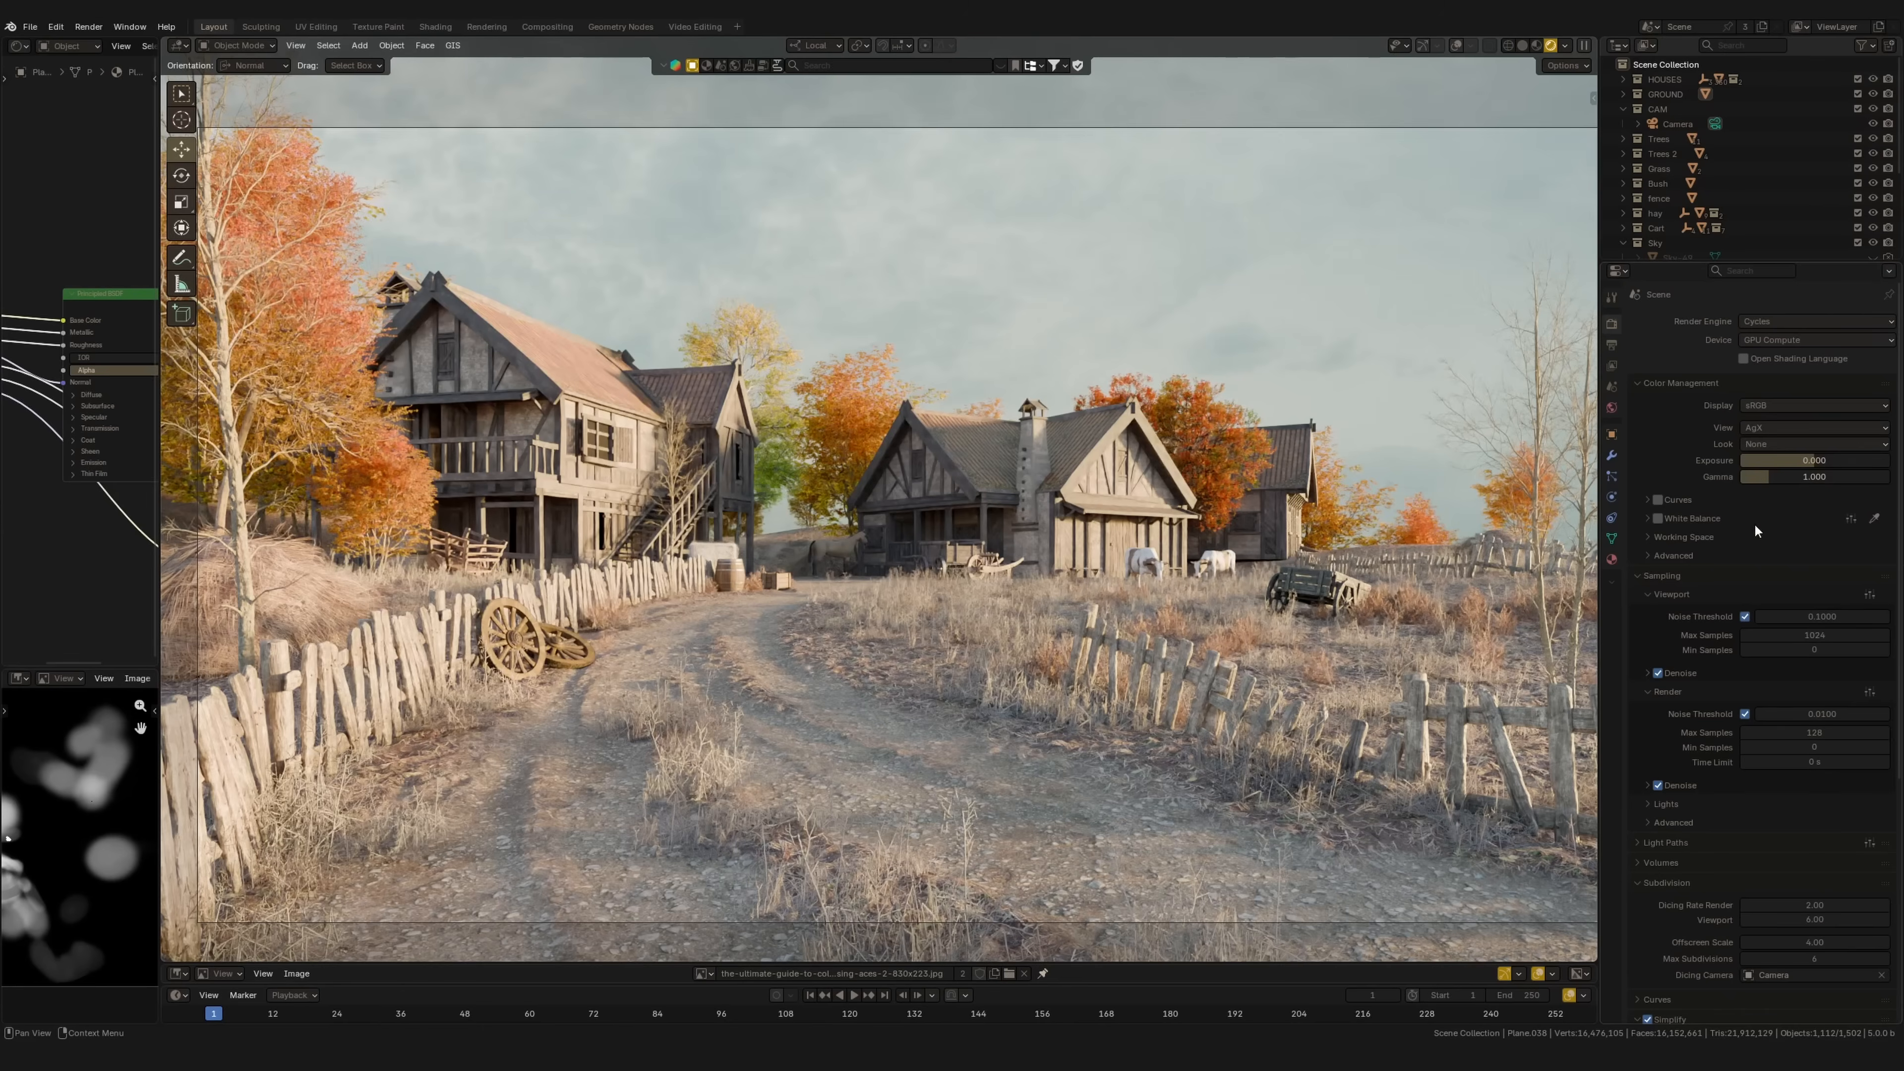
click(1819, 426)
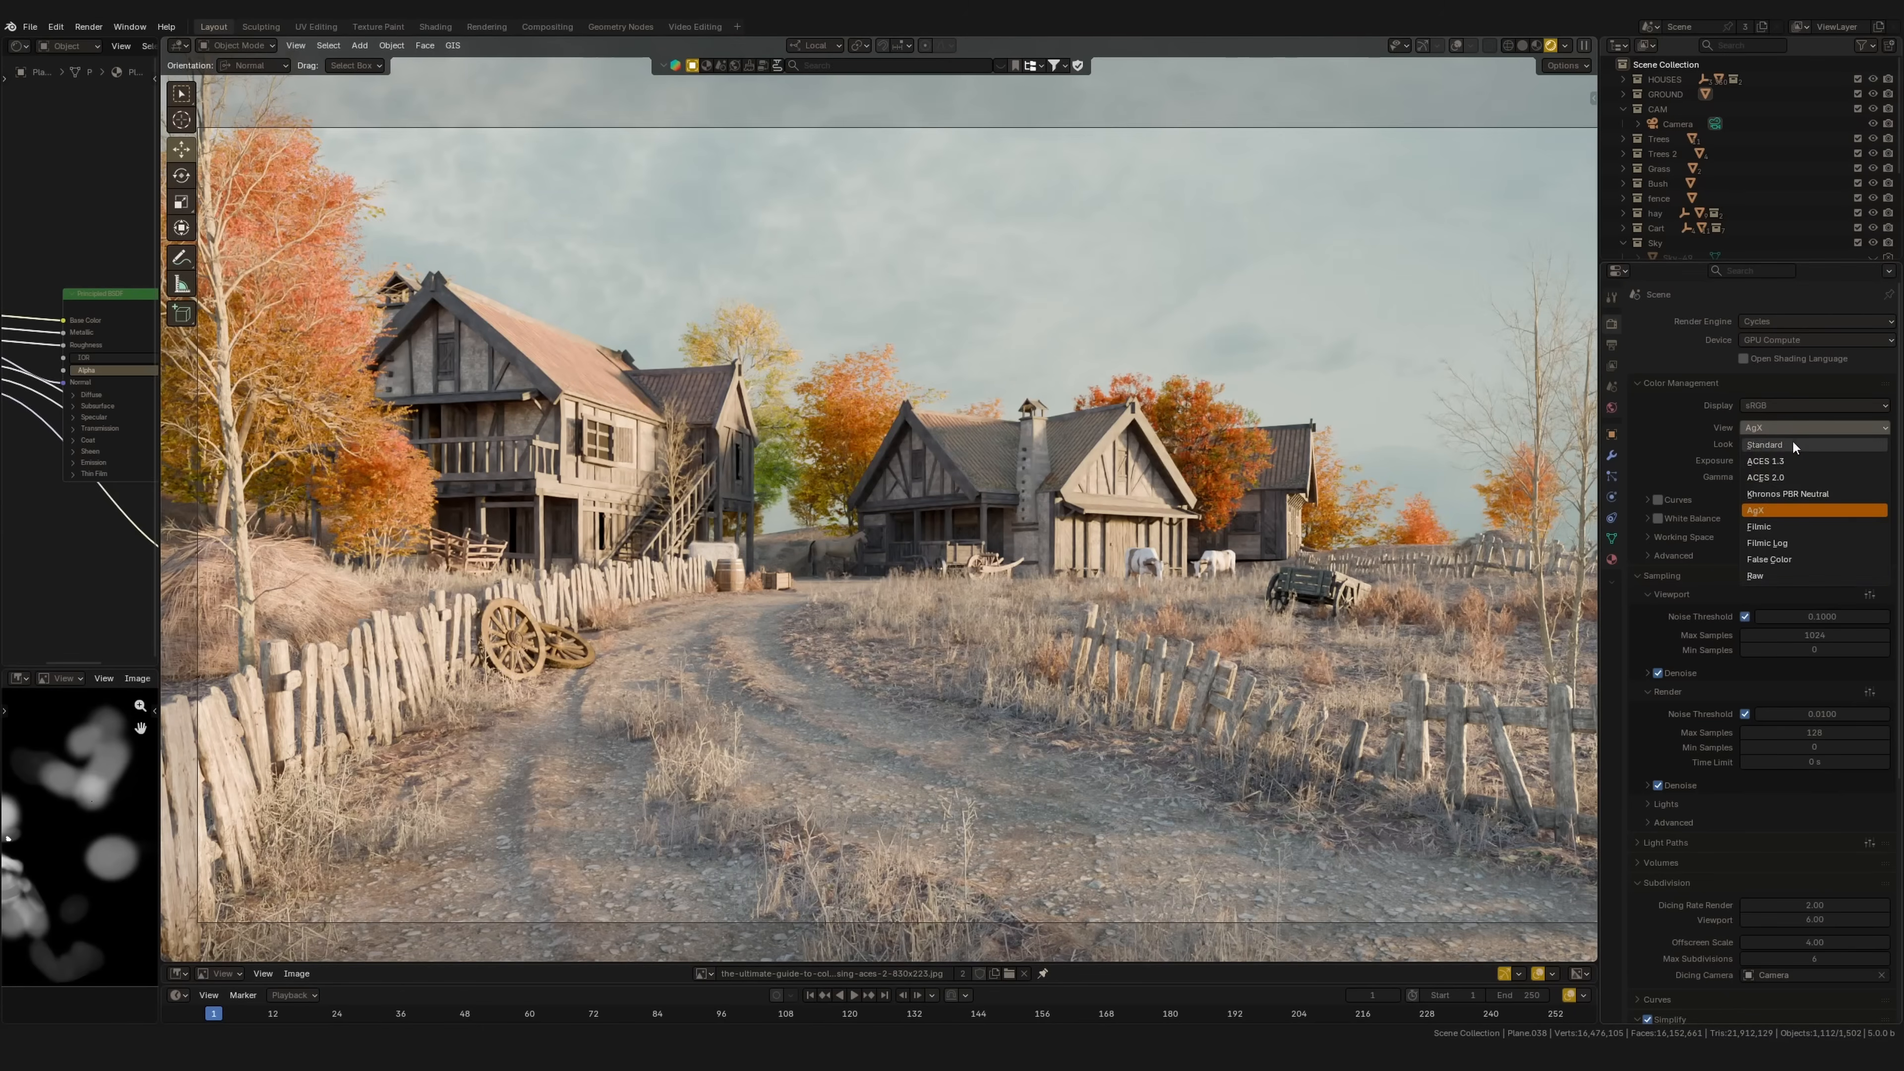
click(1762, 497)
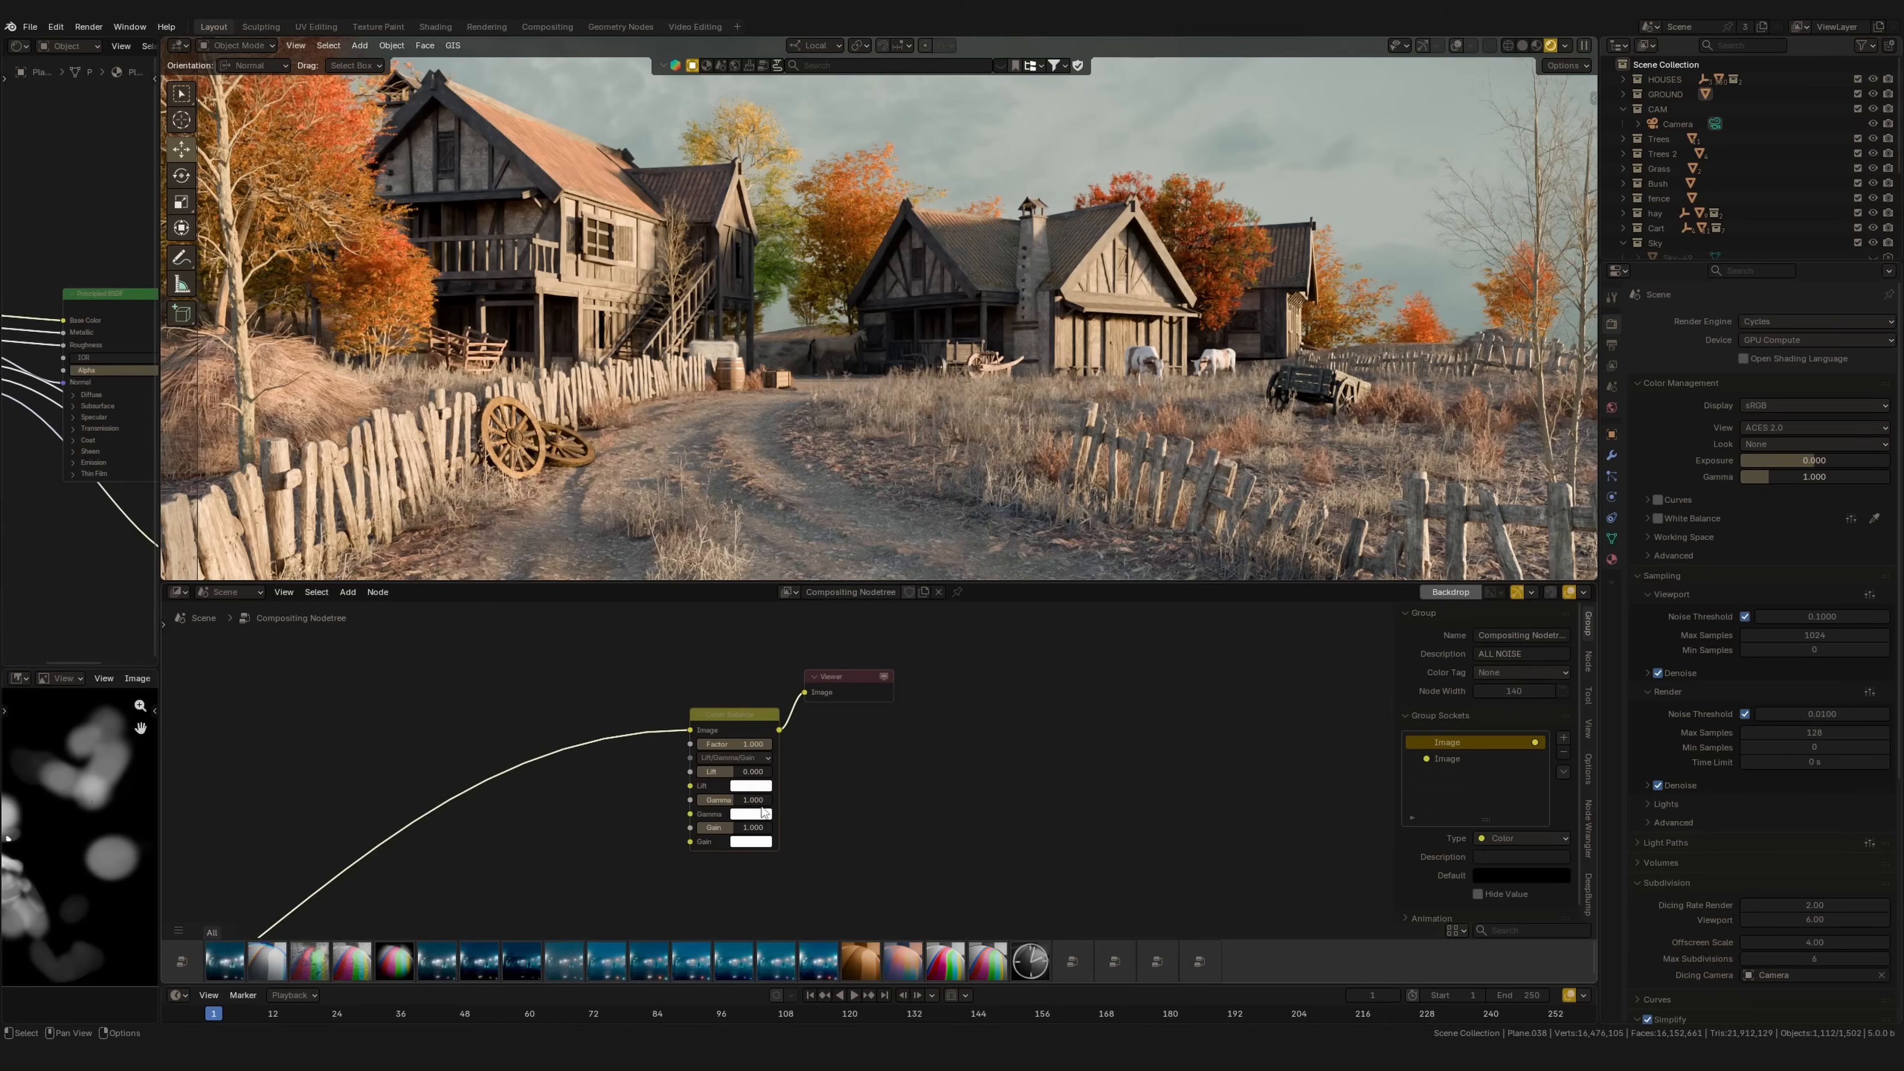
click(750, 814)
mouse_move(794, 651)
mouse_down()
mouse_move(772, 642)
mouse_move(786, 649)
mouse_up()
Step: Raise the Color Balance node's Lift to 0.067
drag(735, 773, 763, 831)
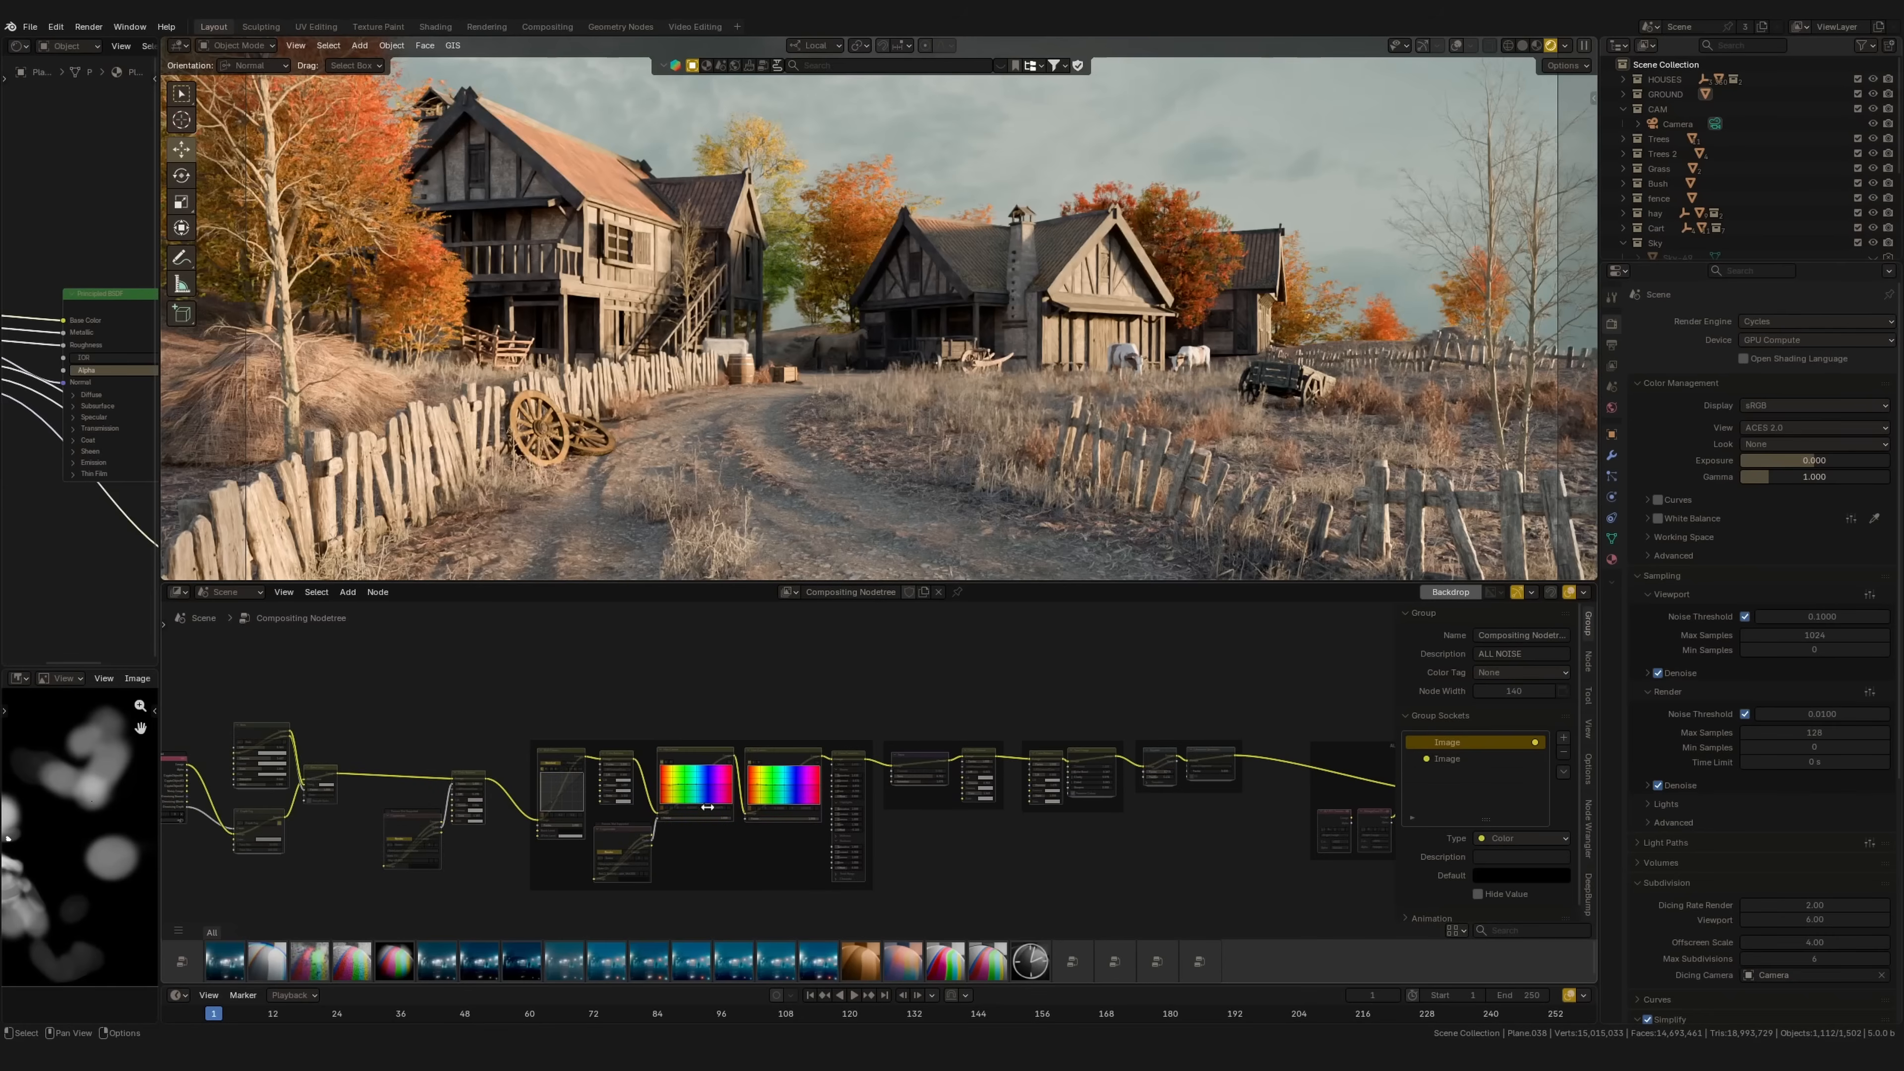
Step: Select the middle colour nodes and frame the node graph over the backdrop render
scroll(707, 807, up, 2)
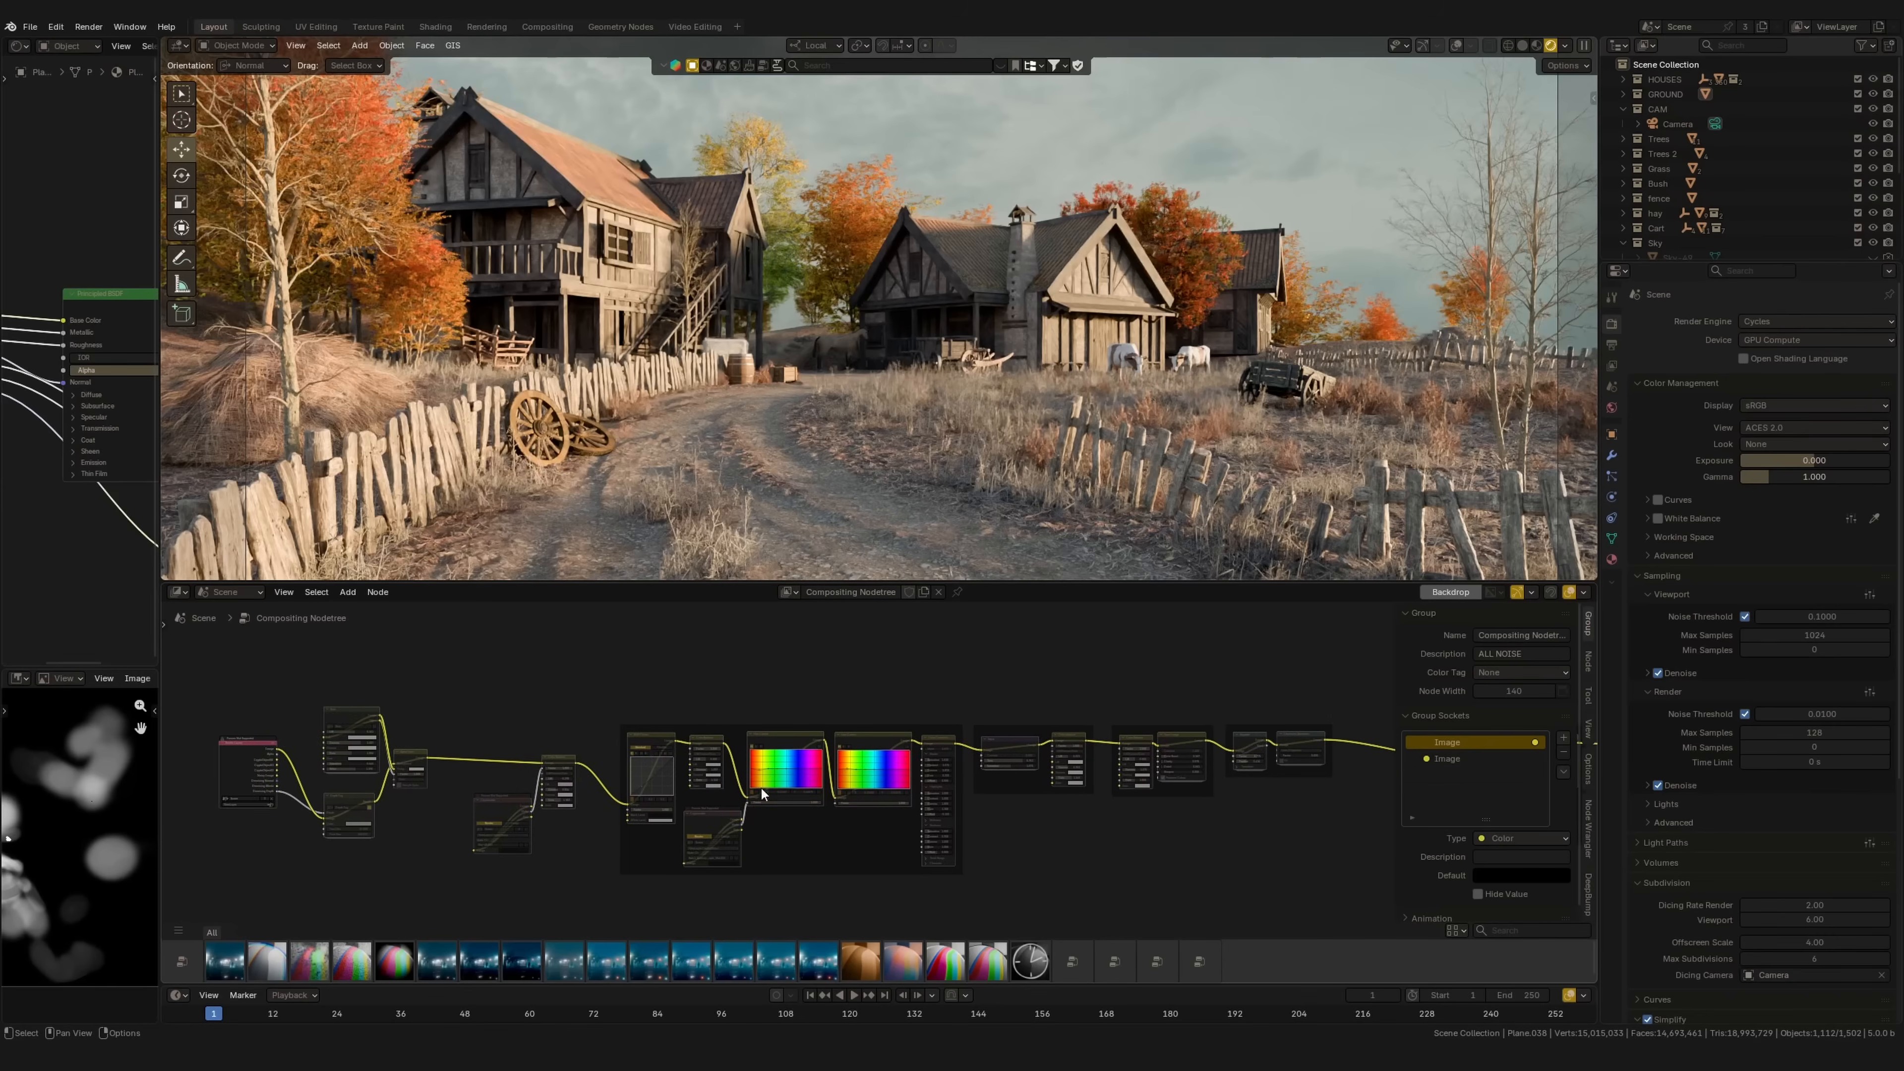
drag(530, 663, 964, 892)
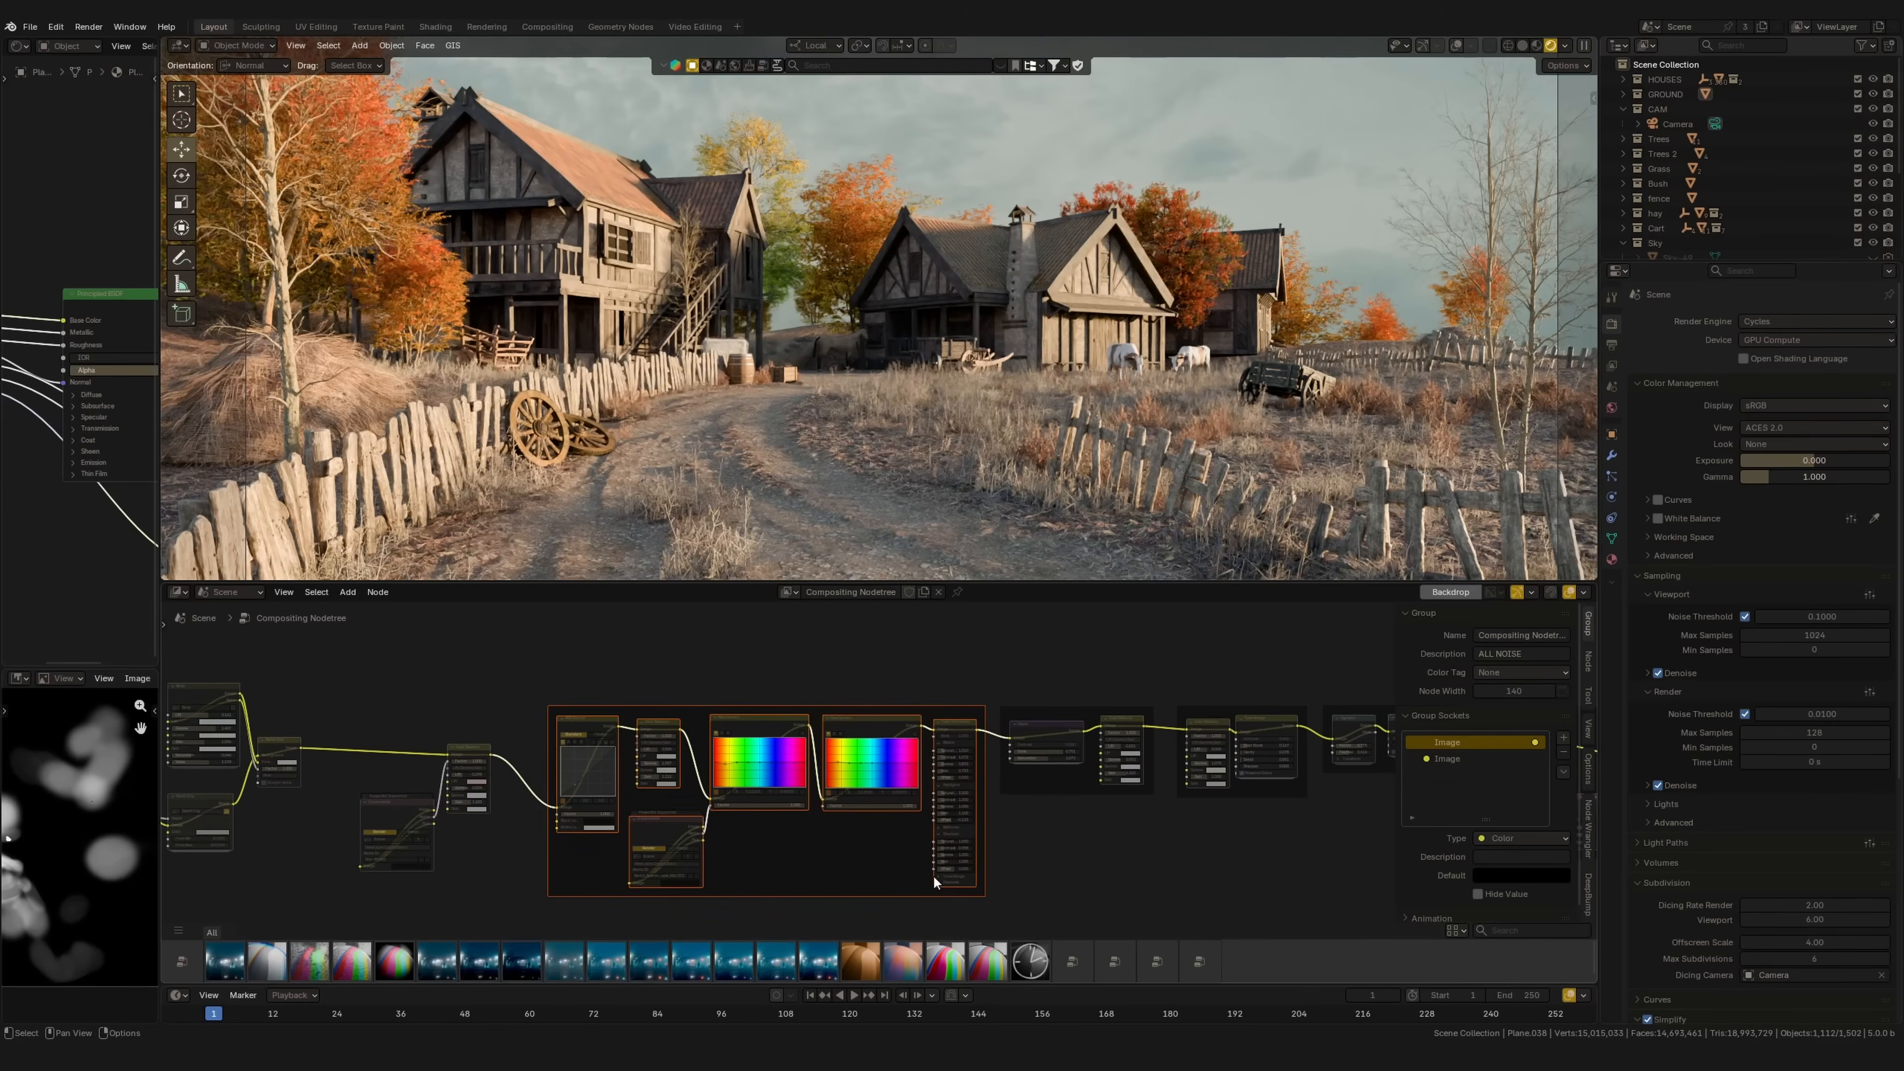
middle_drag(882, 656, 934, 641)
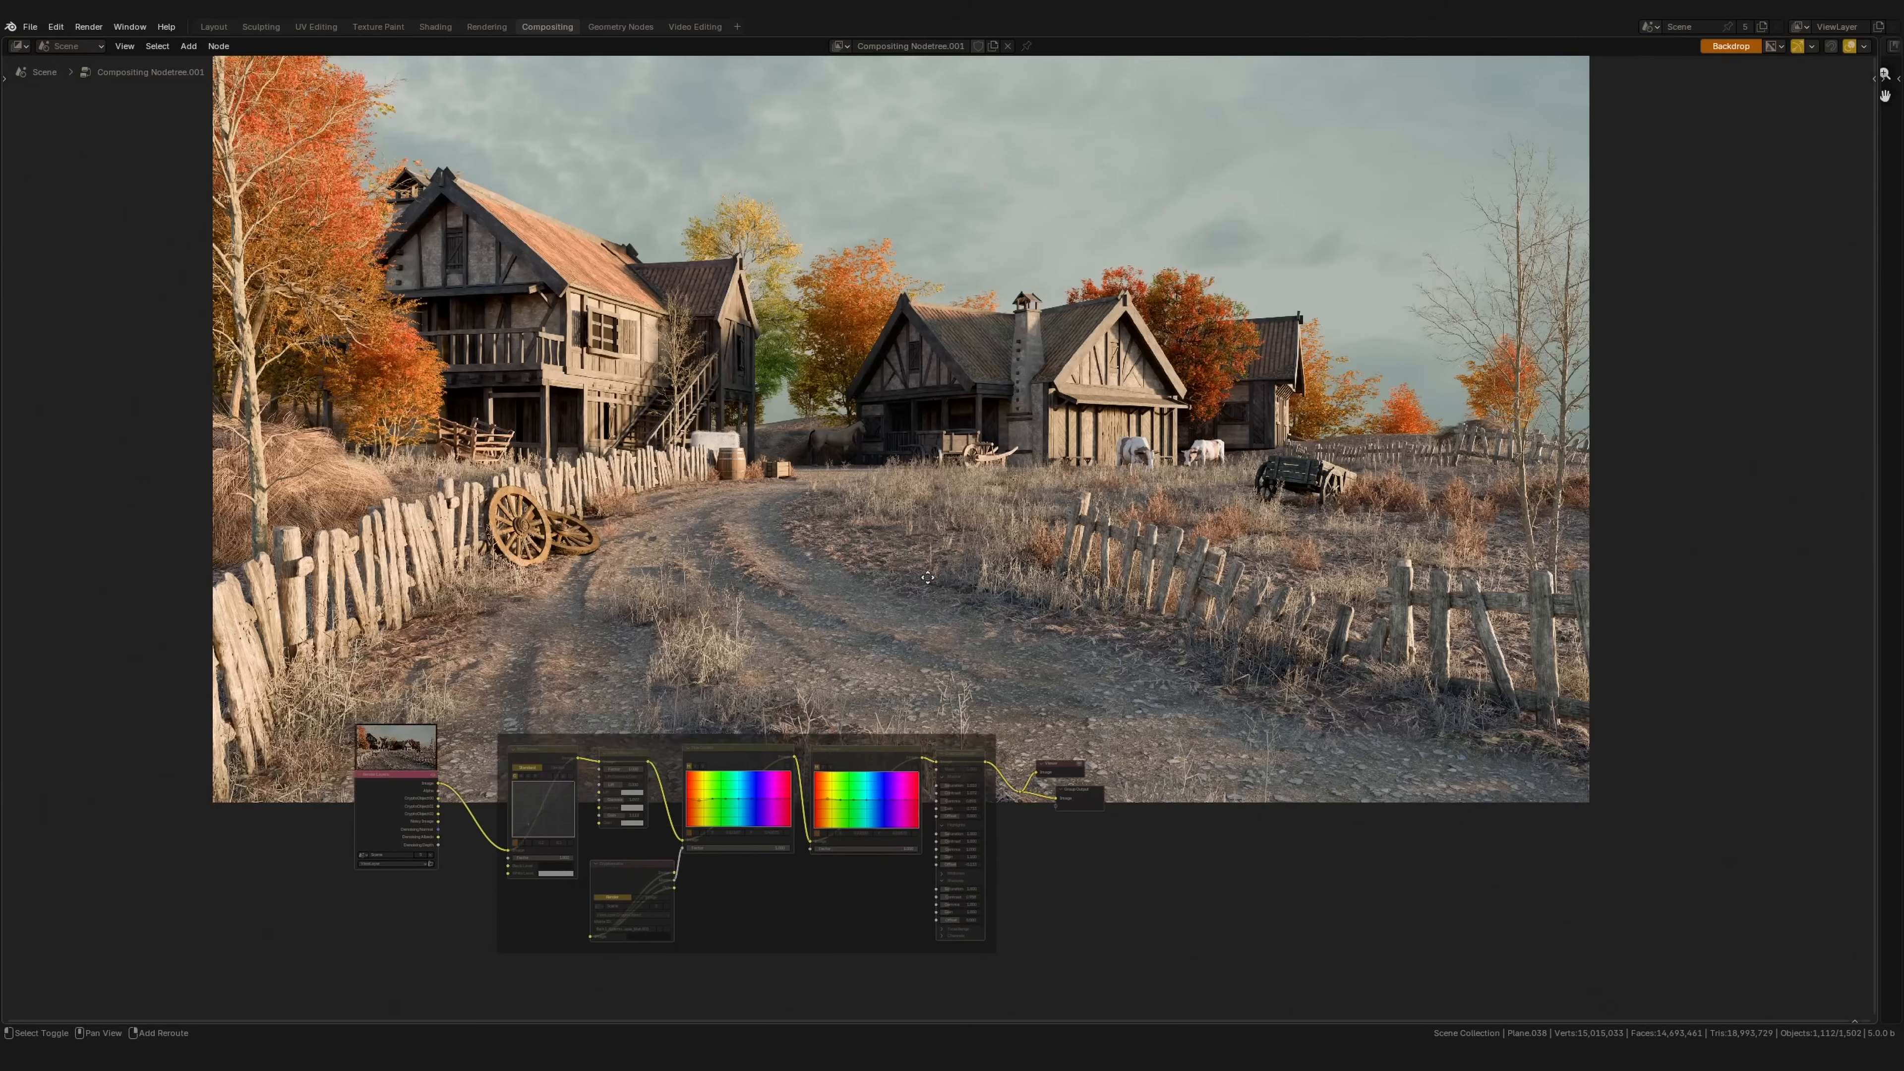
shift+middle_drag(928, 578, 921, 612)
alt+middle_drag(931, 362, 938, 408)
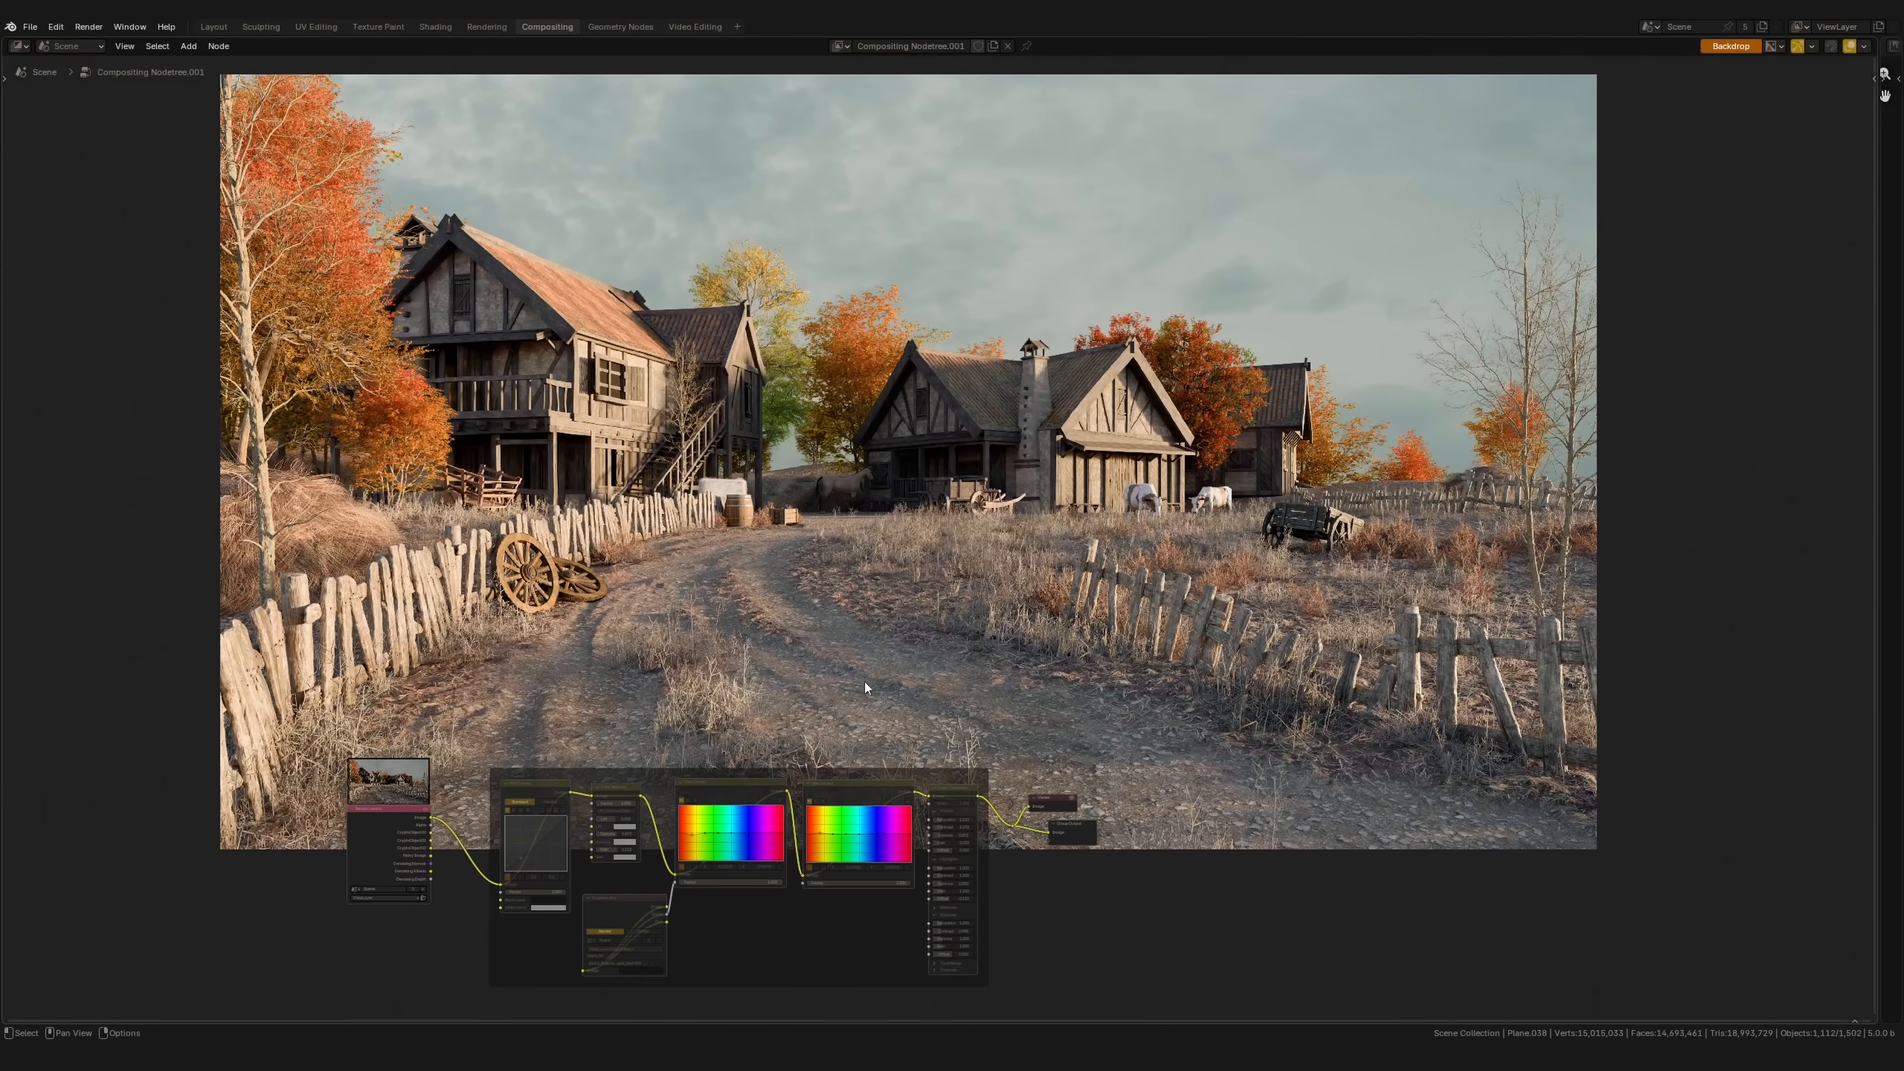
middle_drag(865, 687, 907, 660)
ctrl+middle_drag(766, 769, 807, 653)
Step: Move the grading frame up and right, and show the effects asset shelf
drag(483, 630, 1065, 971)
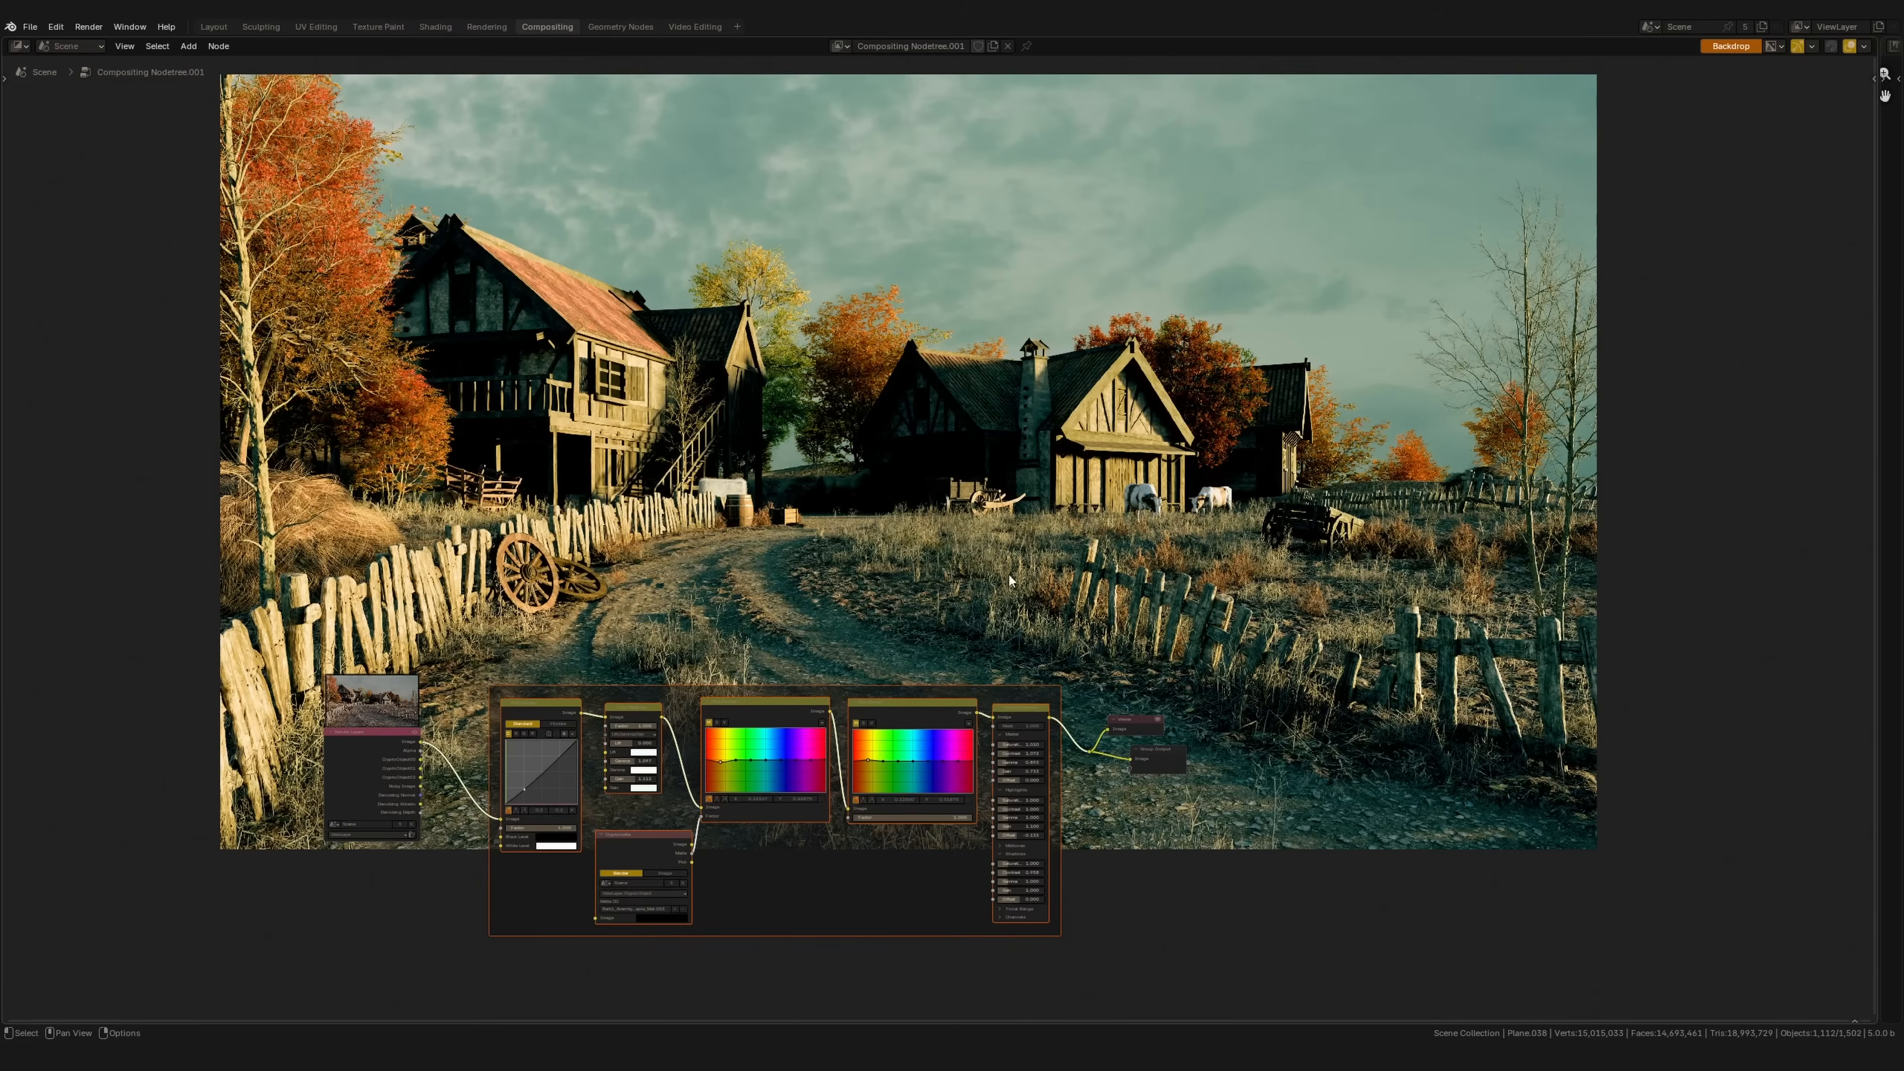
drag(998, 911, 1191, 889)
click(124, 45)
click(150, 155)
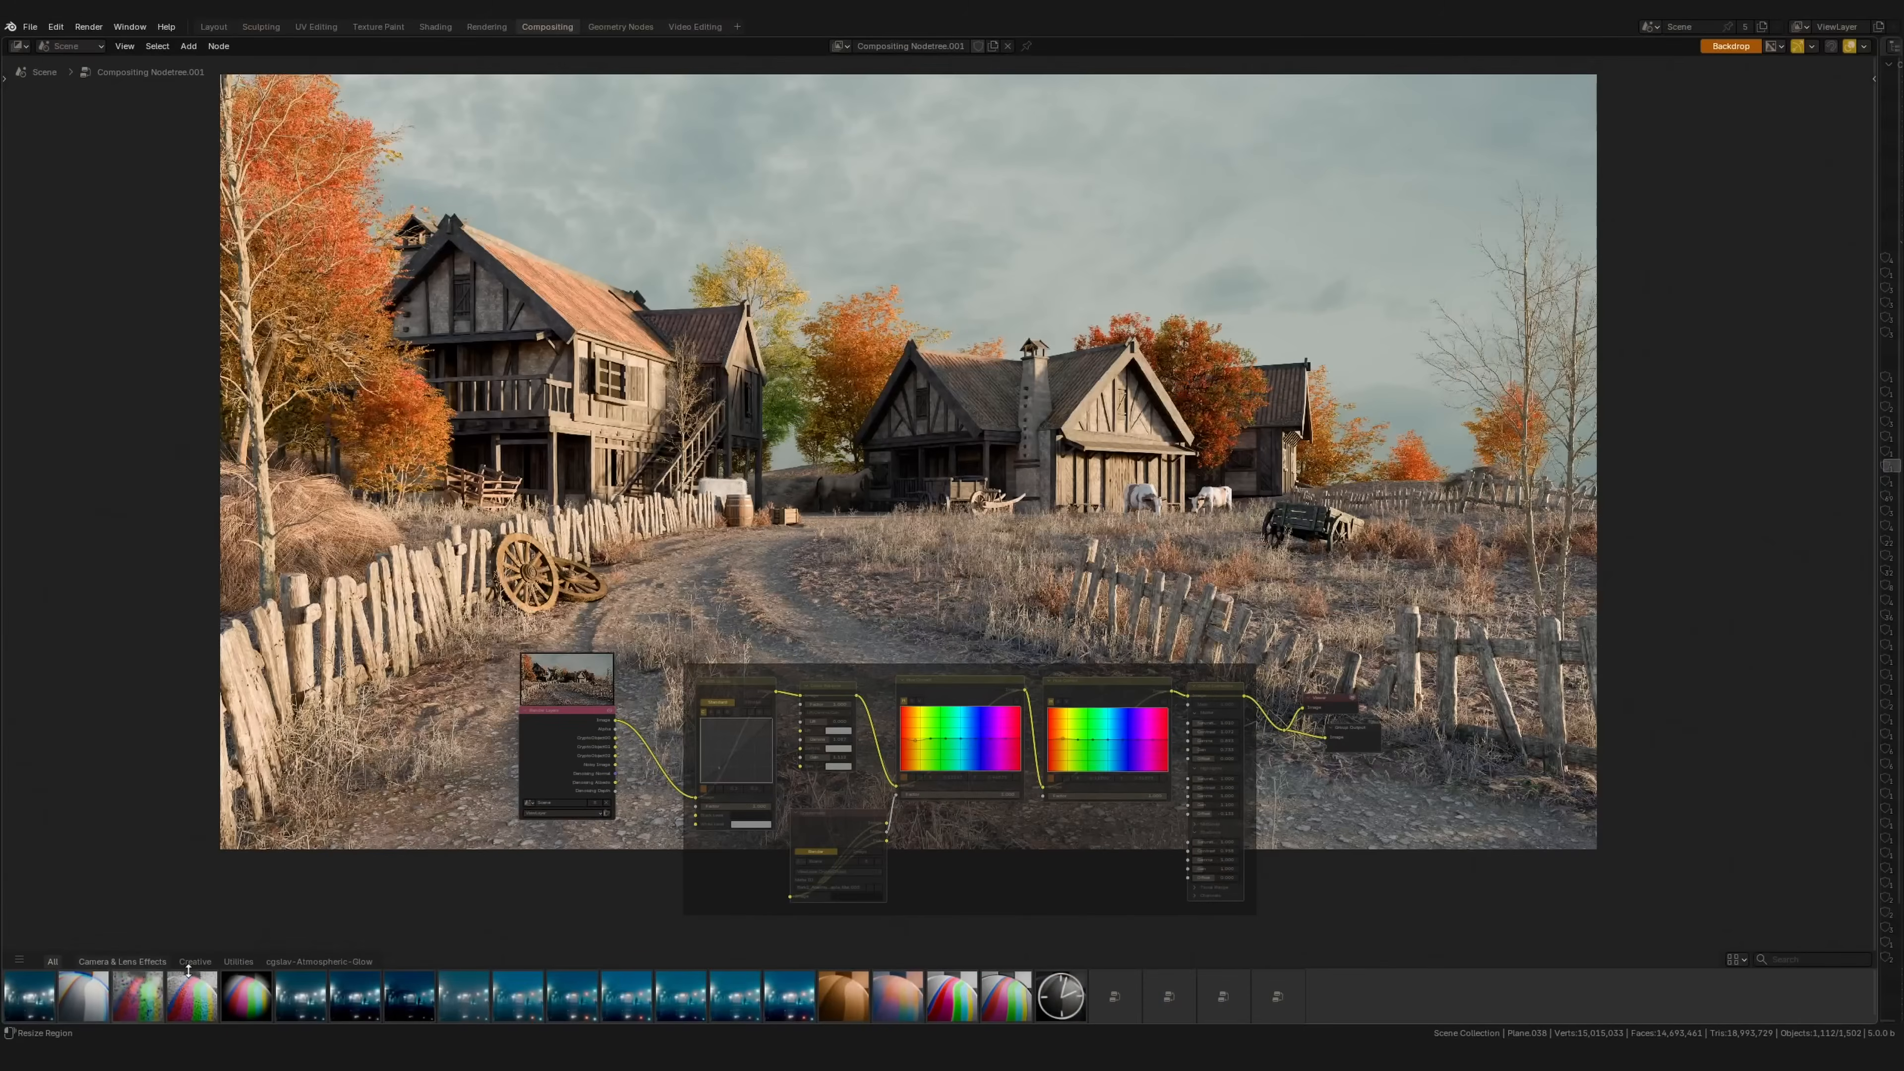
Step: Browse the Creative, All, cgslav-Atmospheric-Glow and Utilities shelf catalogs, ending on Creative
click(204, 964)
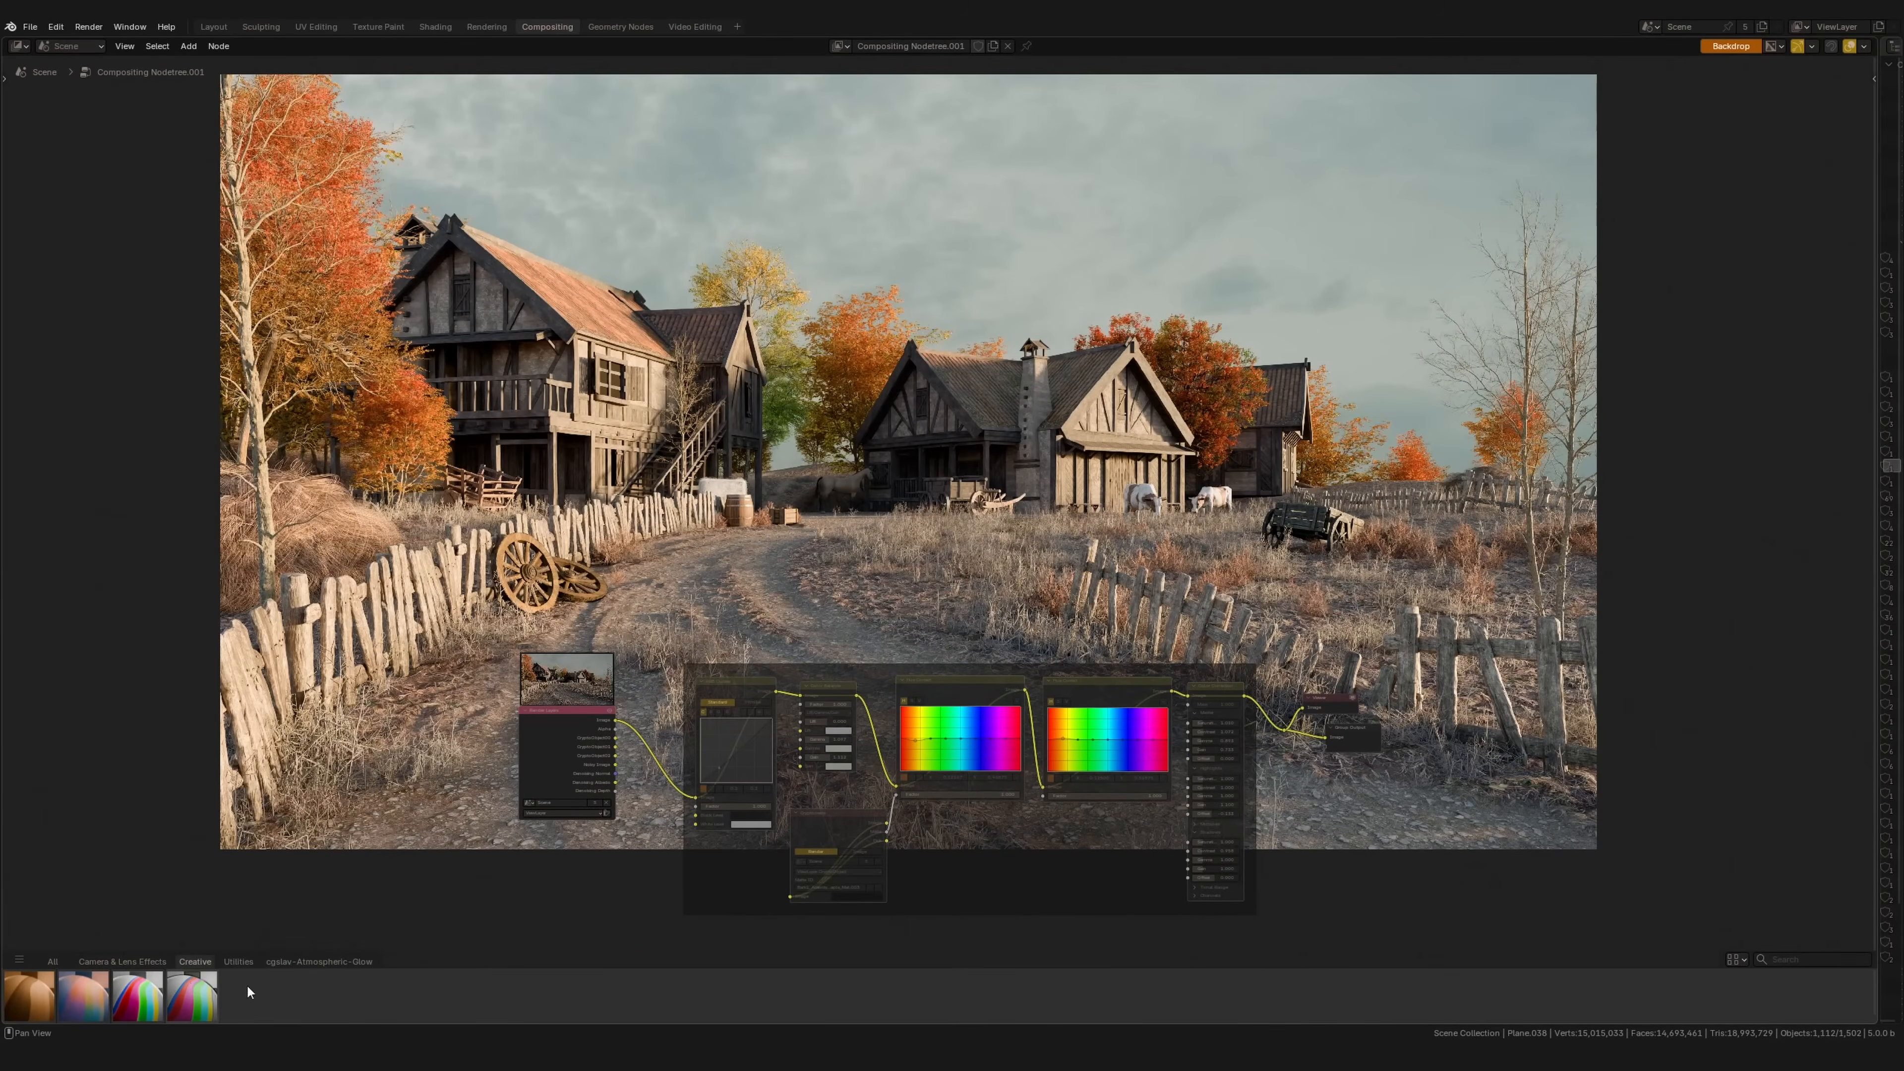
click(53, 963)
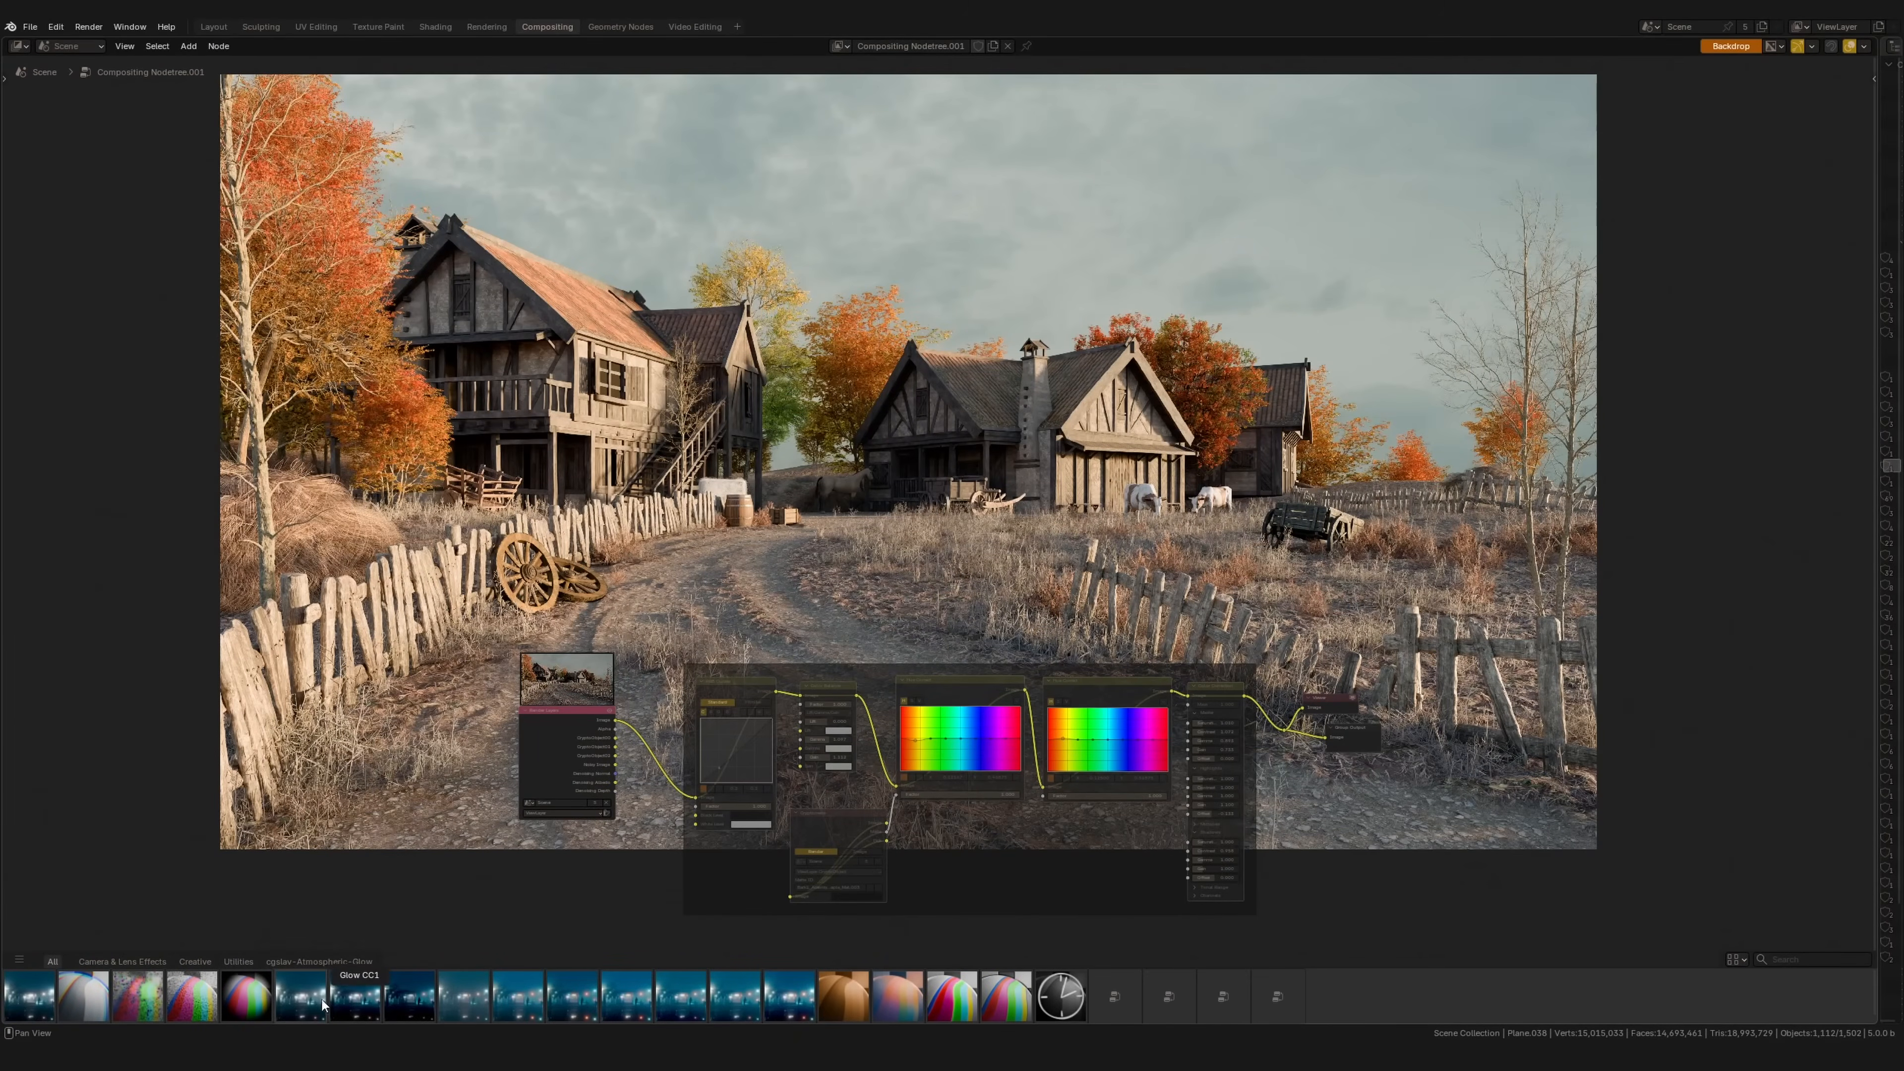
click(319, 961)
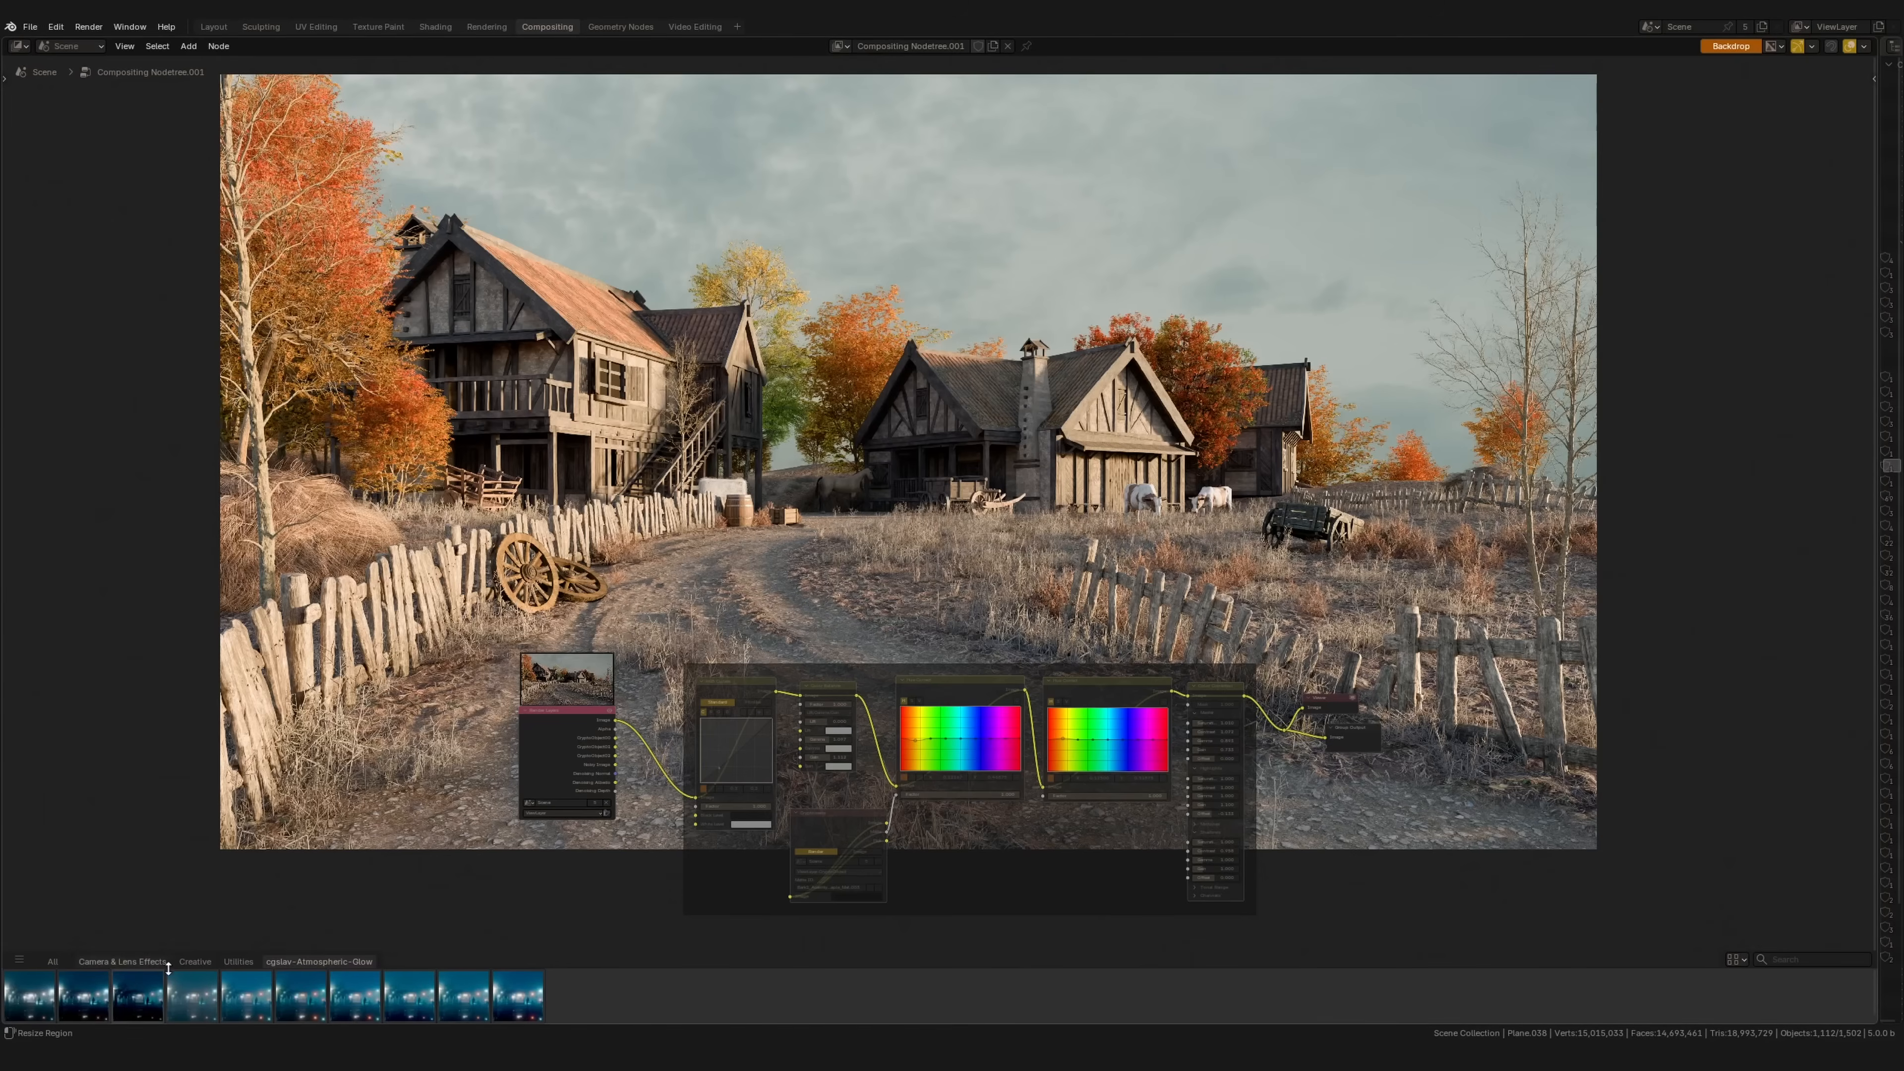
click(194, 962)
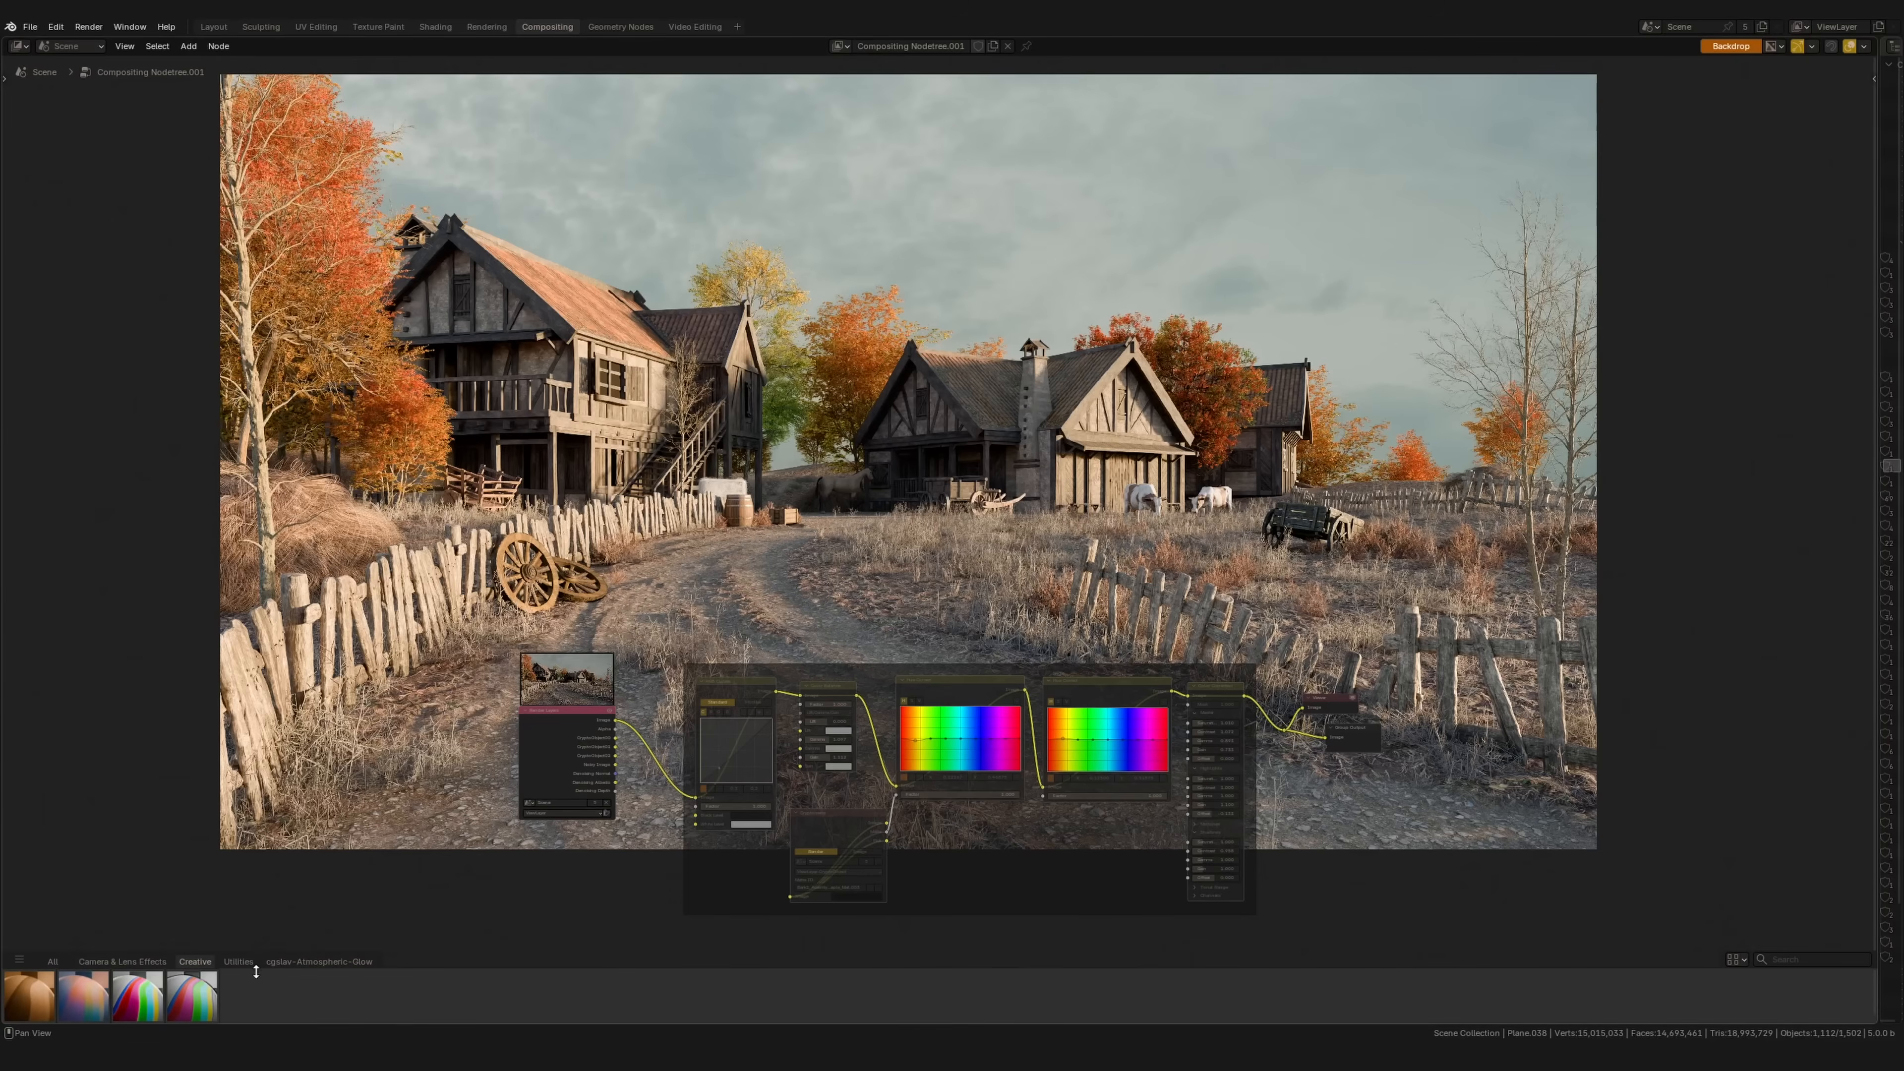
click(237, 962)
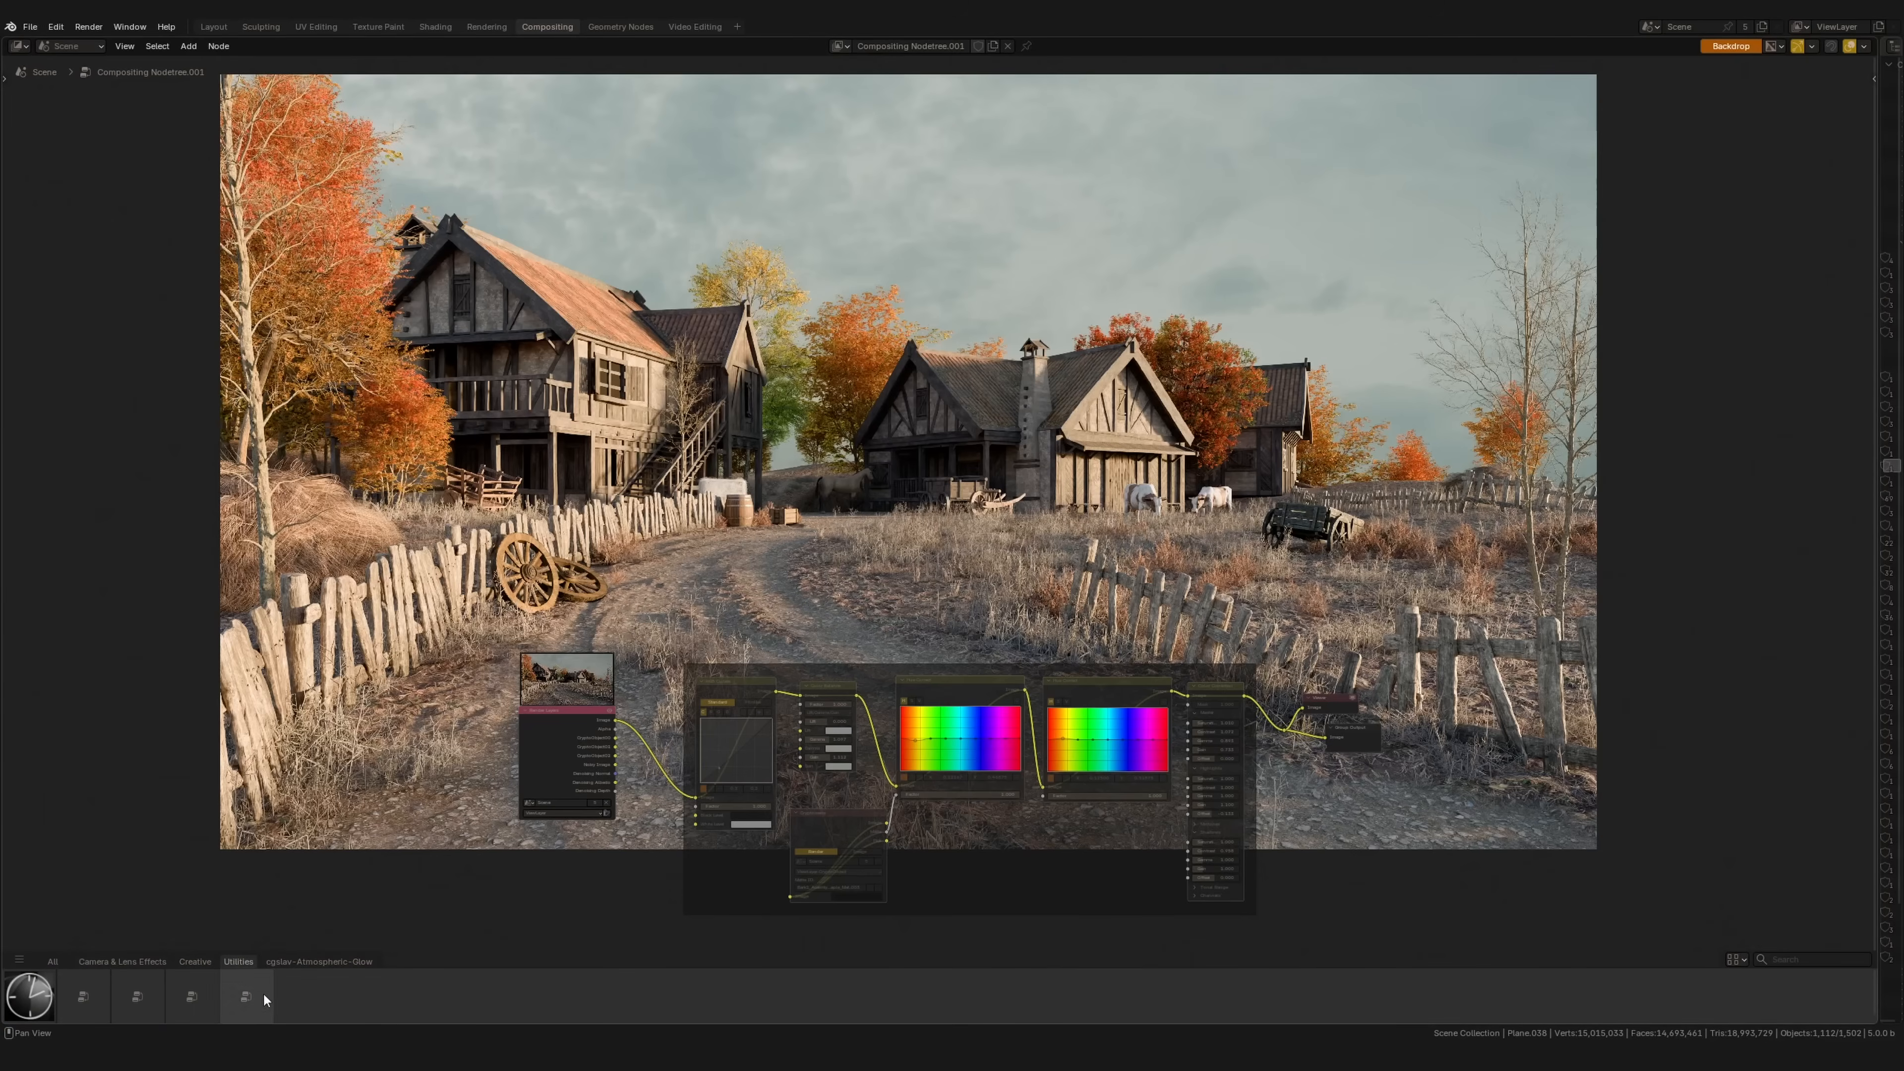
click(194, 962)
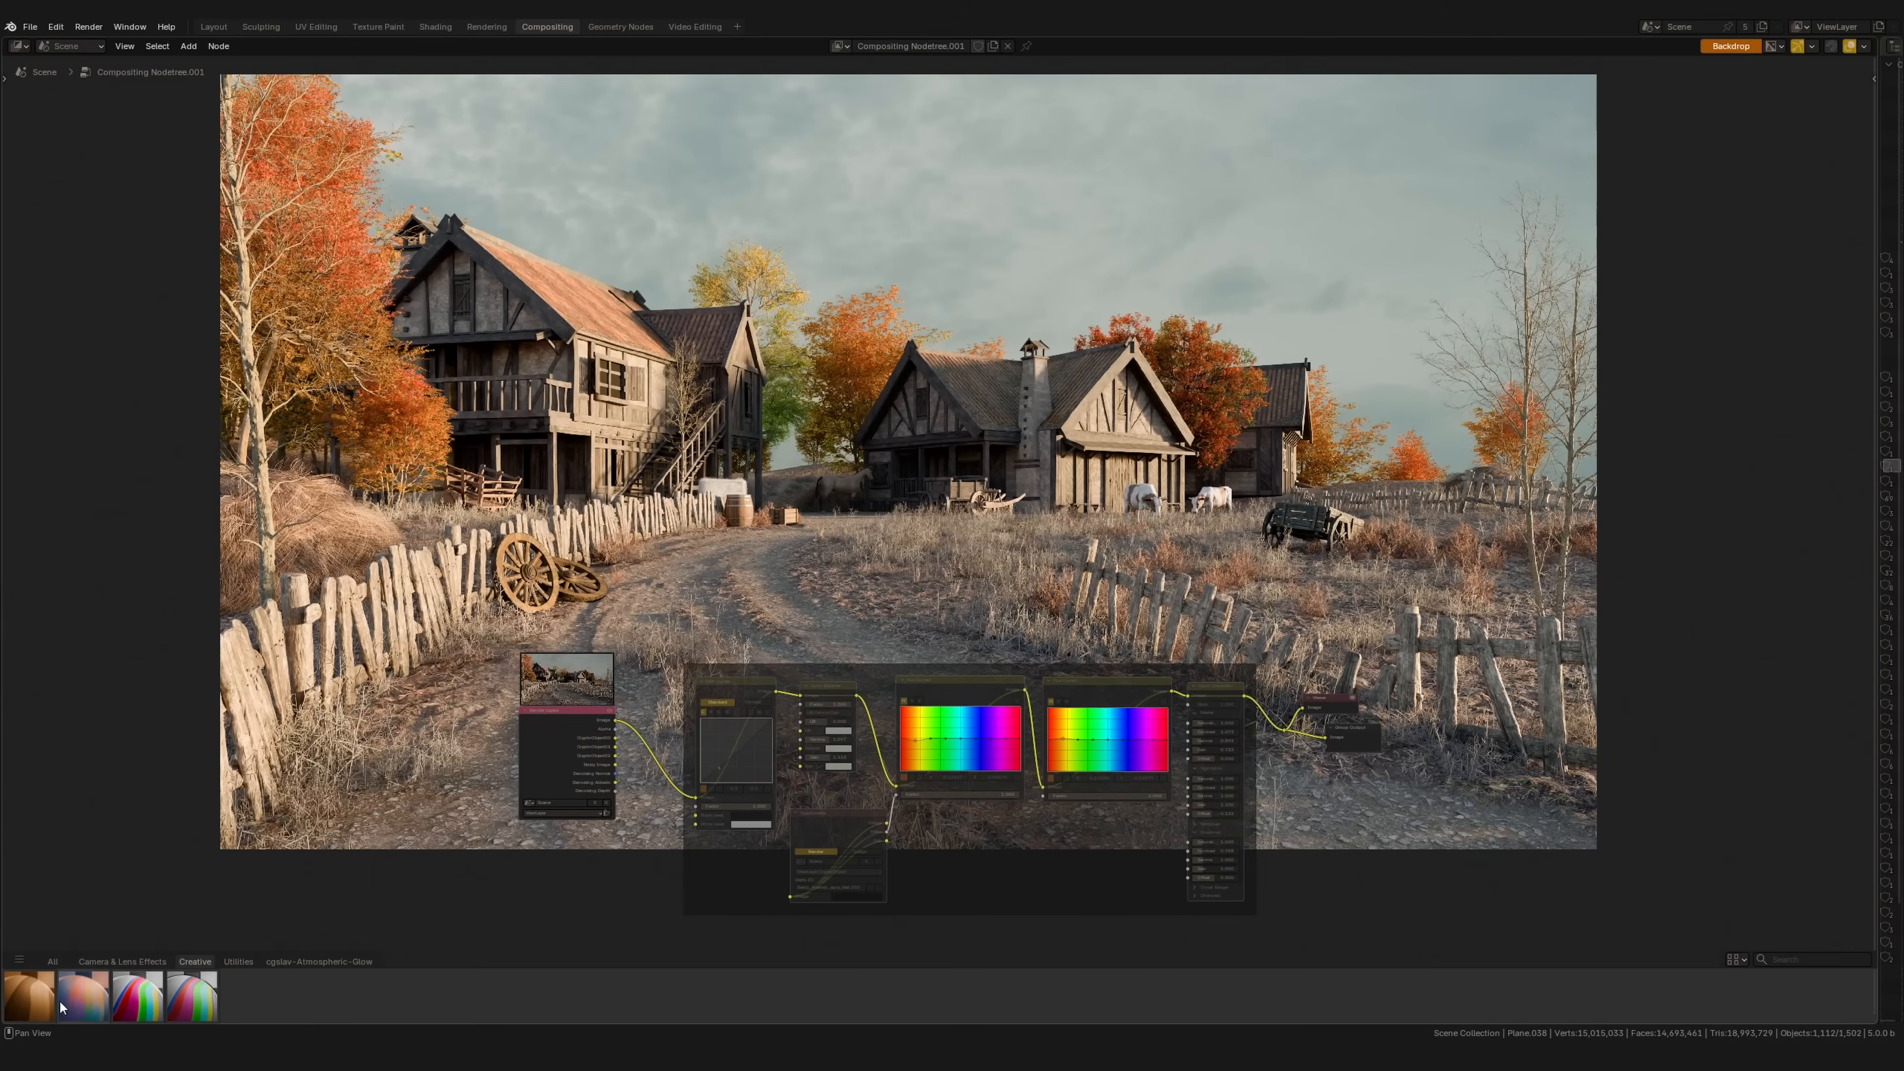
Step: Add a Sepia node to the chain with Tone 0.582 and Saturation 1.345
drag(29, 1010, 676, 739)
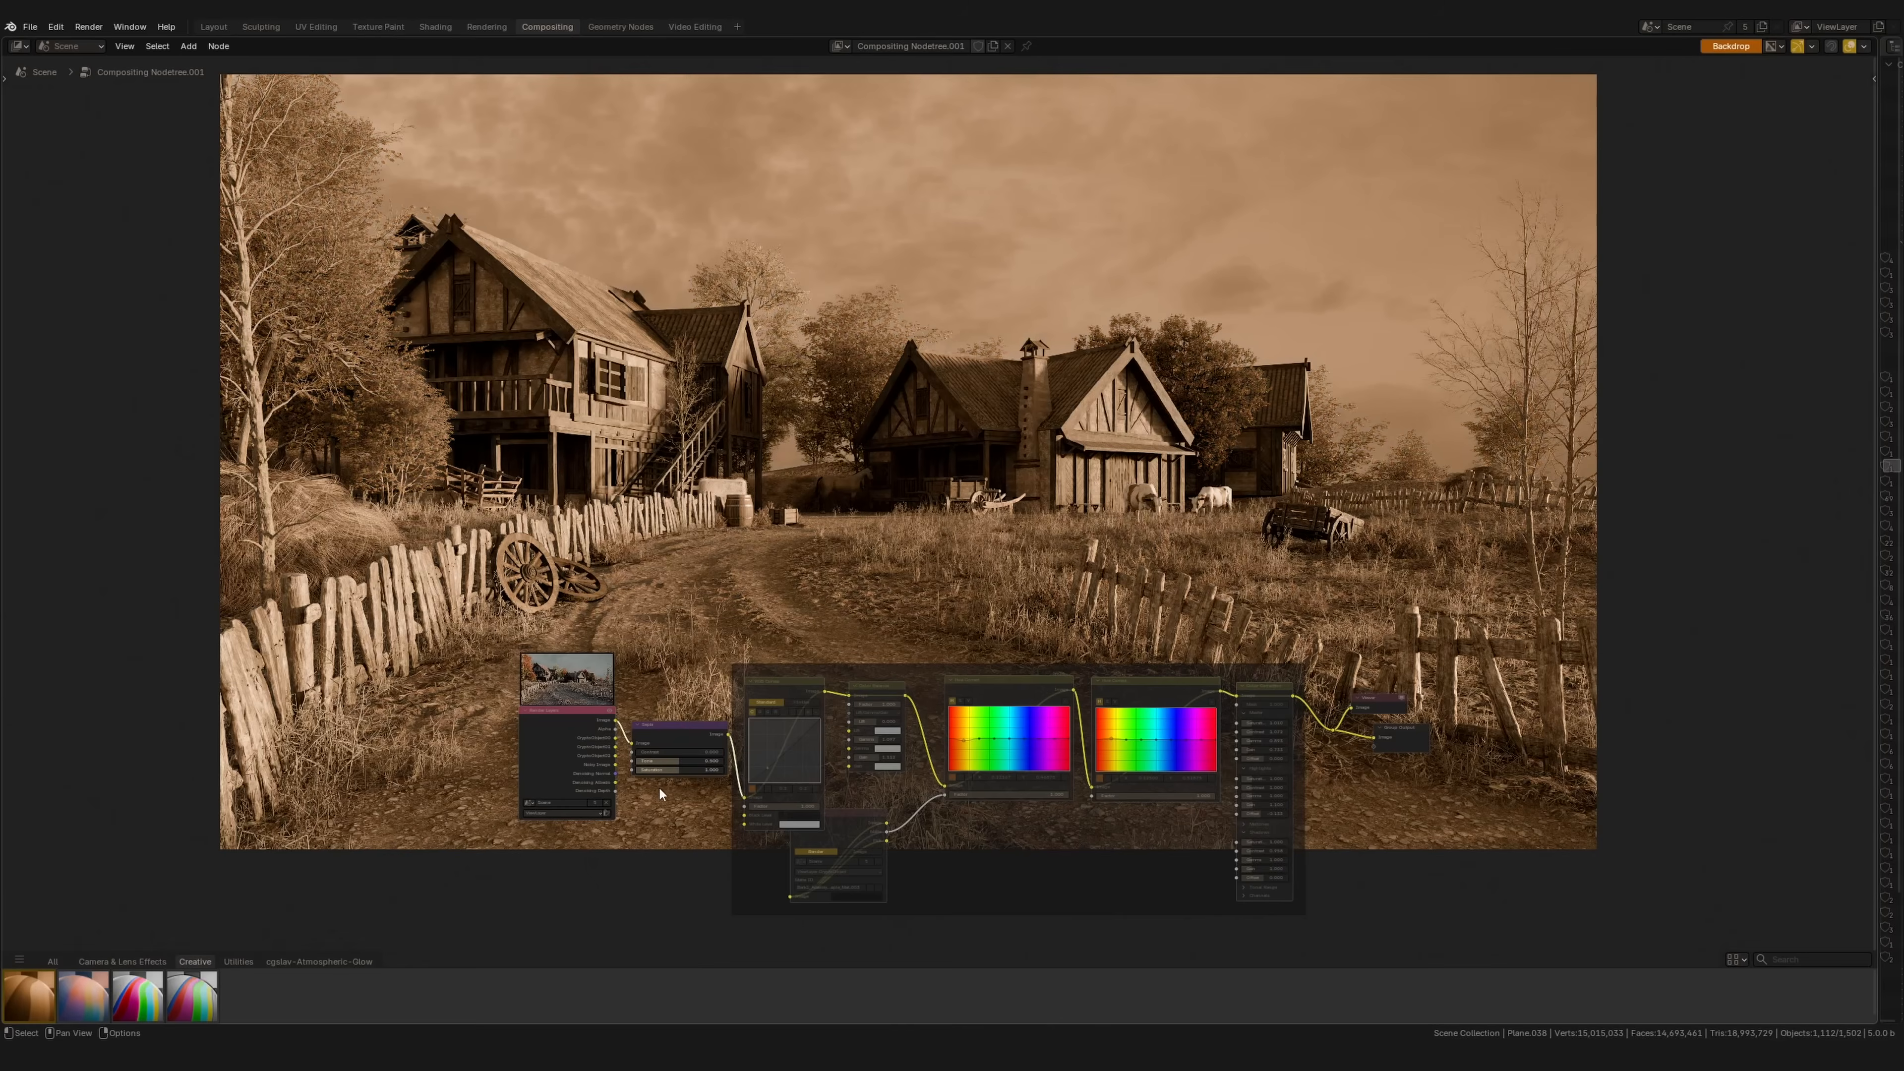
scroll(654, 786, up, 3)
drag(625, 800, 607, 797)
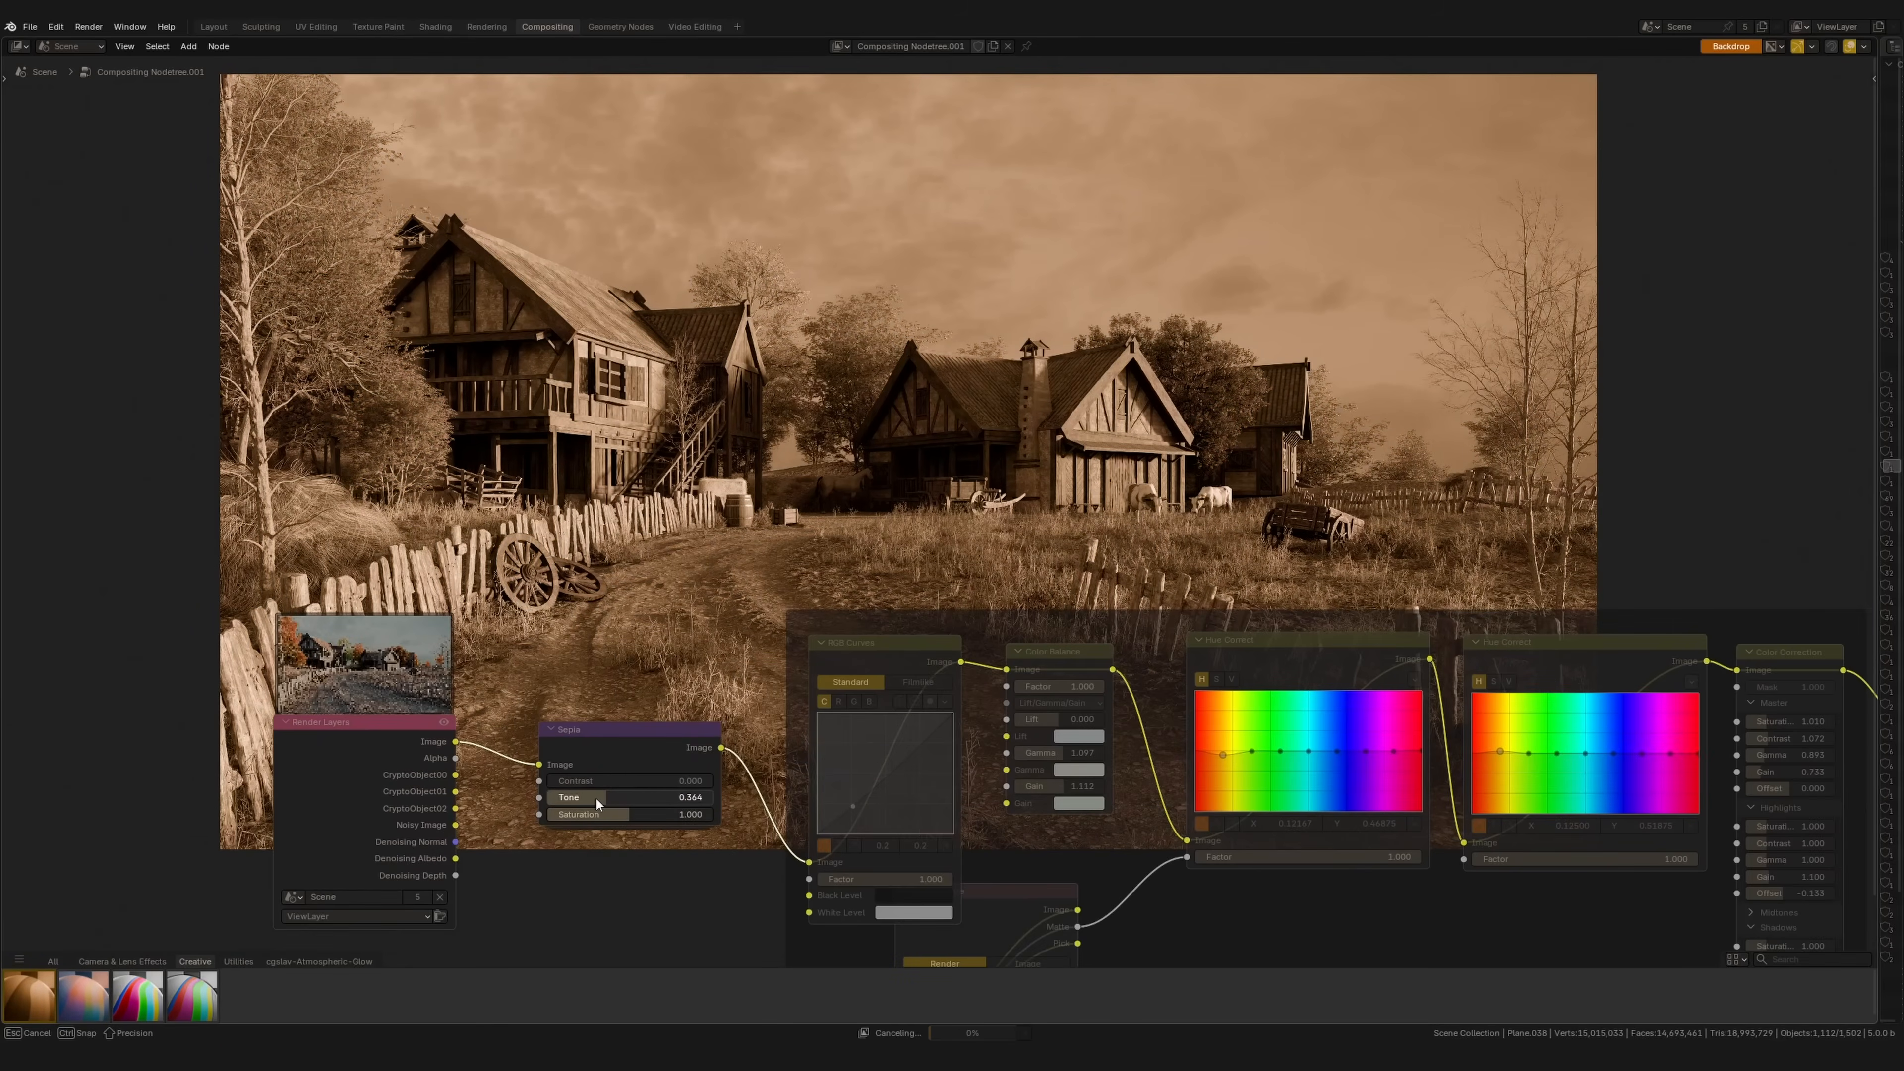
drag(645, 807, 676, 813)
mouse_move(659, 798)
mouse_down()
mouse_move(621, 797)
mouse_move(655, 816)
mouse_up()
drag(657, 816, 644, 818)
scroll(749, 529, down, 5)
middle_drag(760, 522, 546, 547)
Step: Insert a Tune Image node into the chain and set Color Boost to 0.167
middle_drag(546, 548, 504, 538)
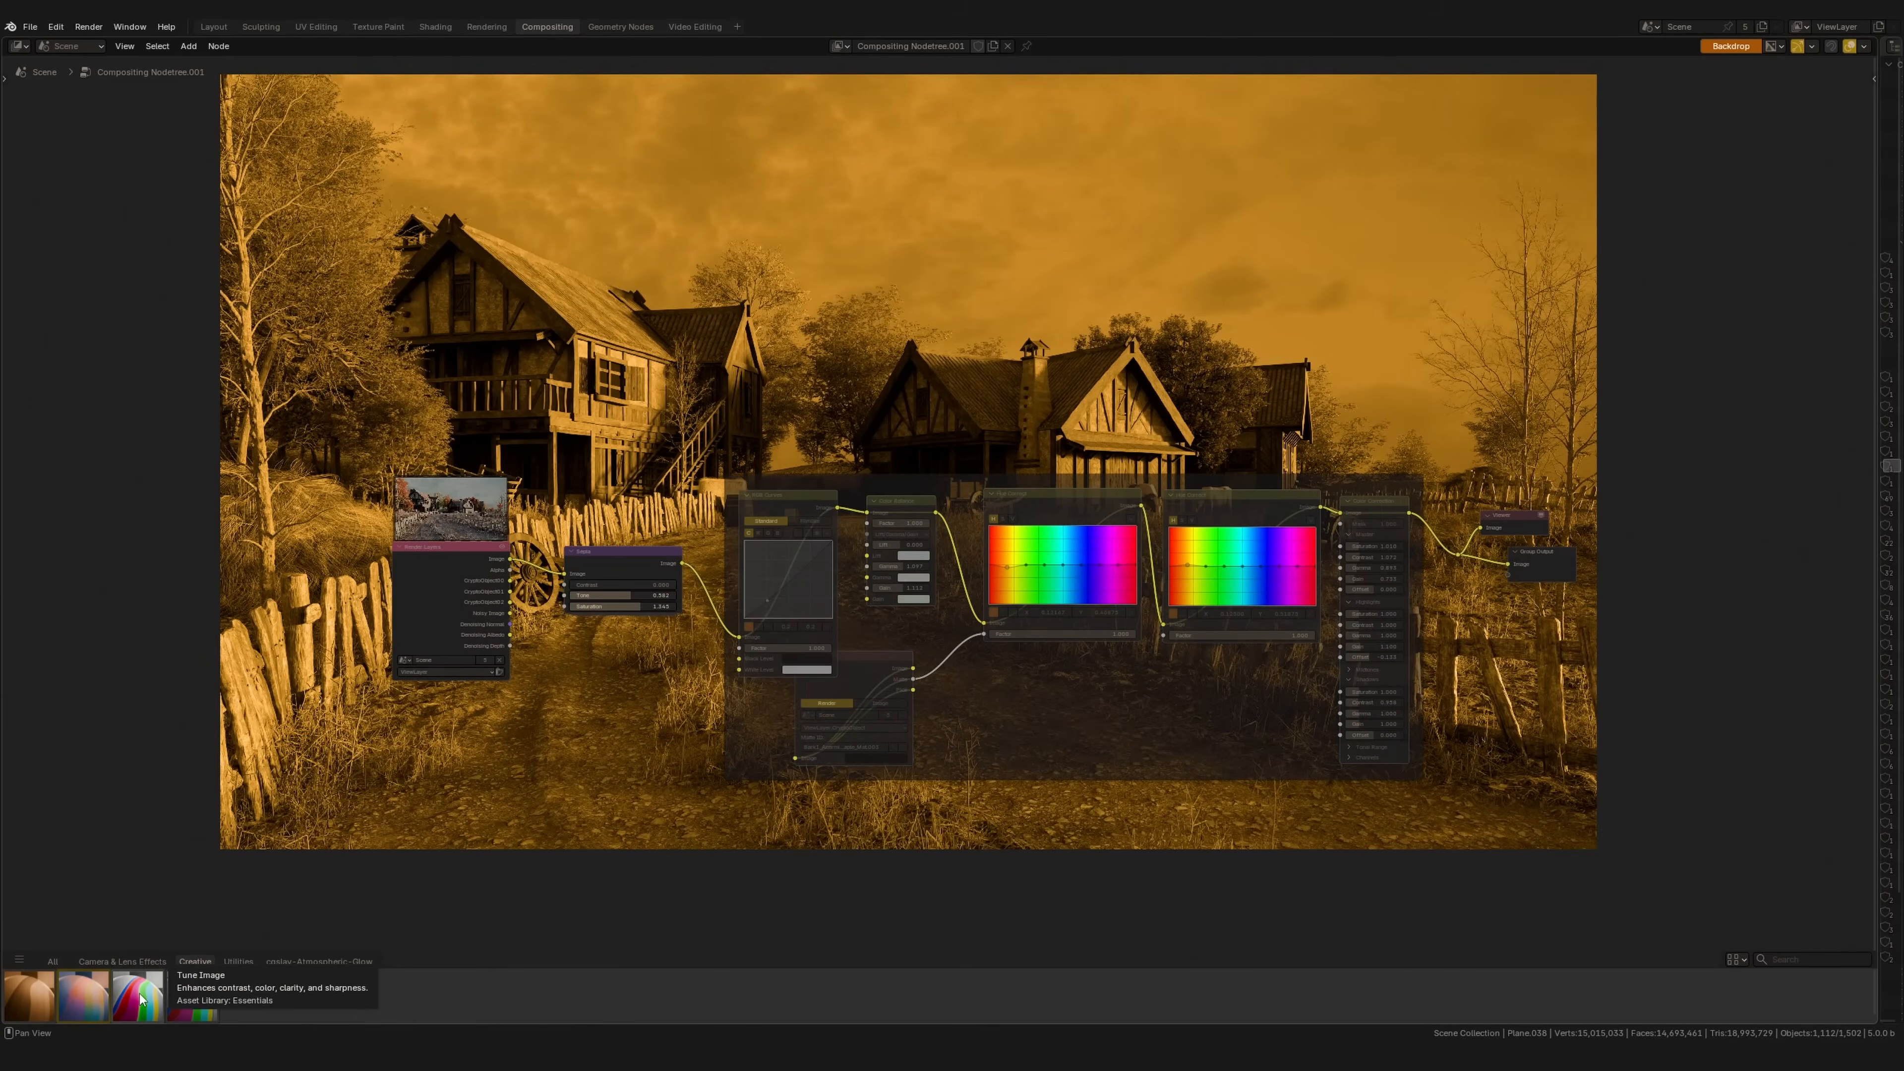
drag(139, 1007, 617, 752)
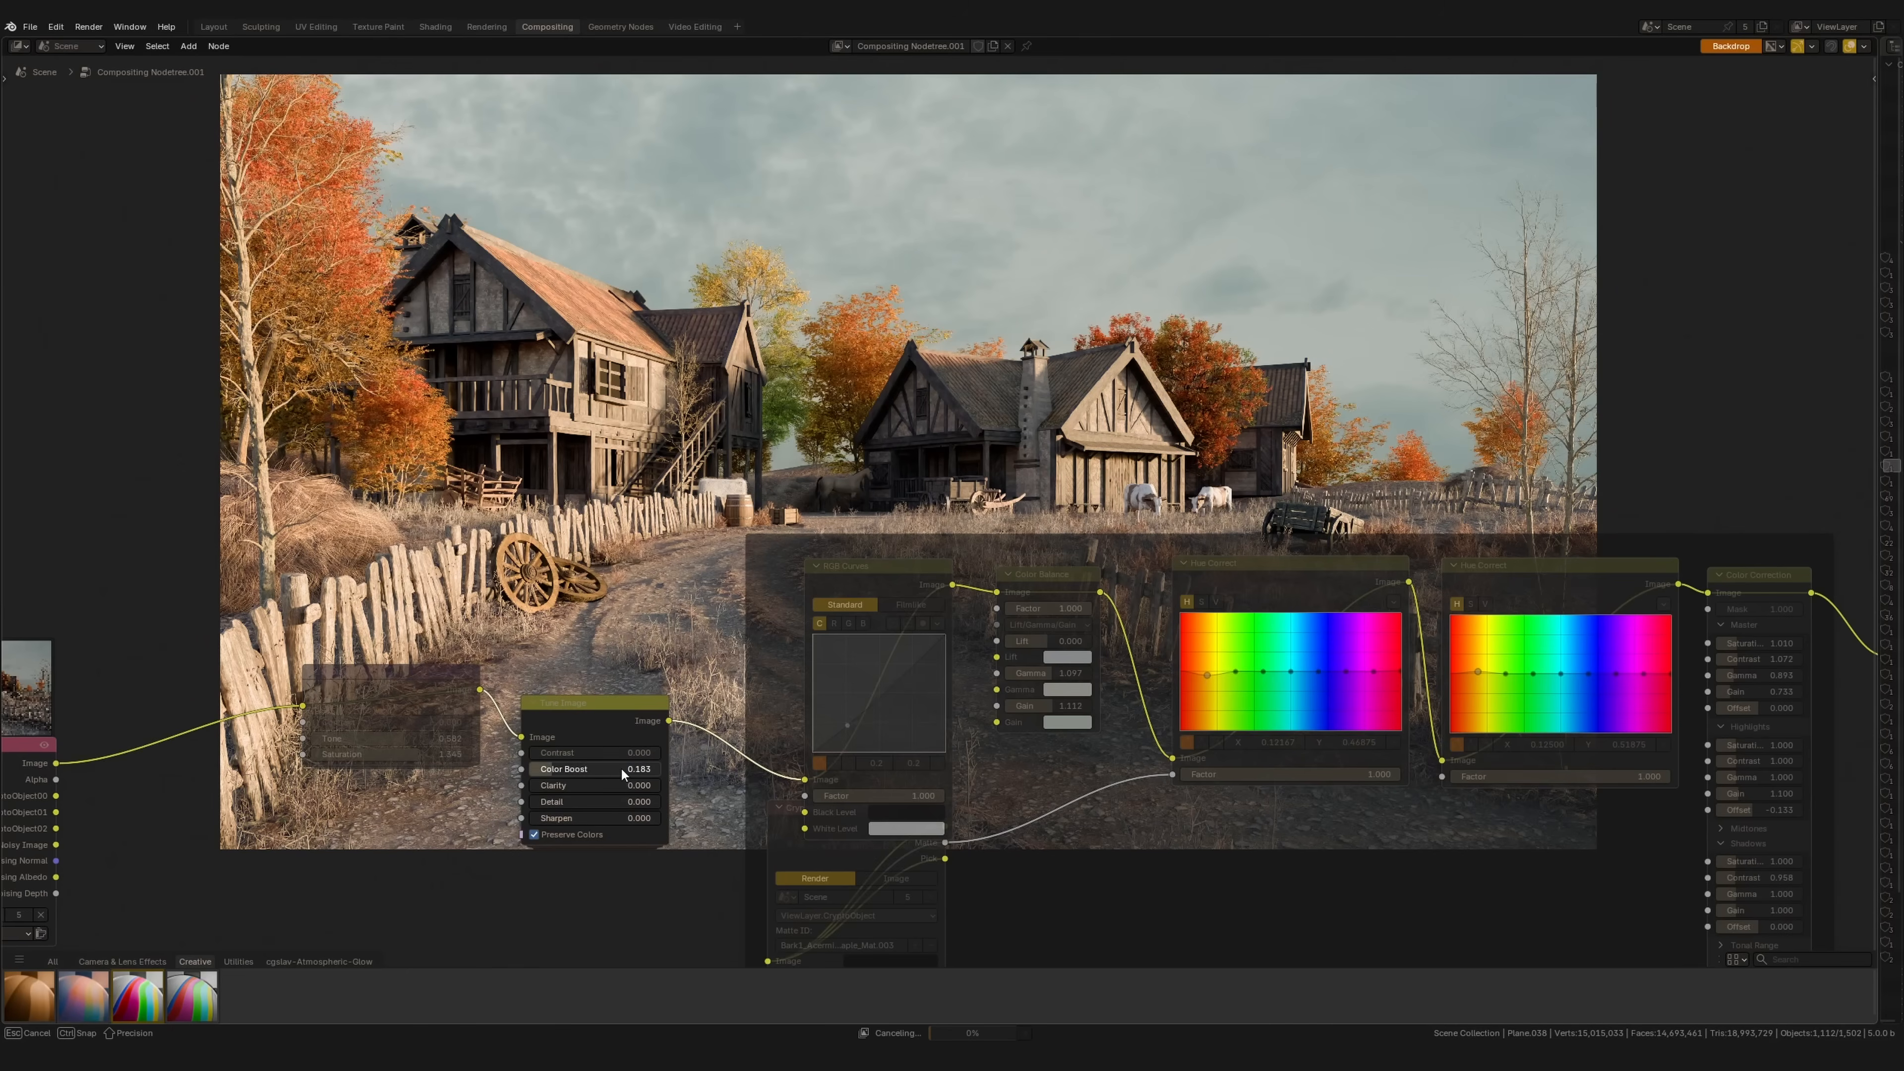
drag(621, 770, 619, 770)
middle_drag(575, 781, 441, 845)
drag(460, 833, 488, 872)
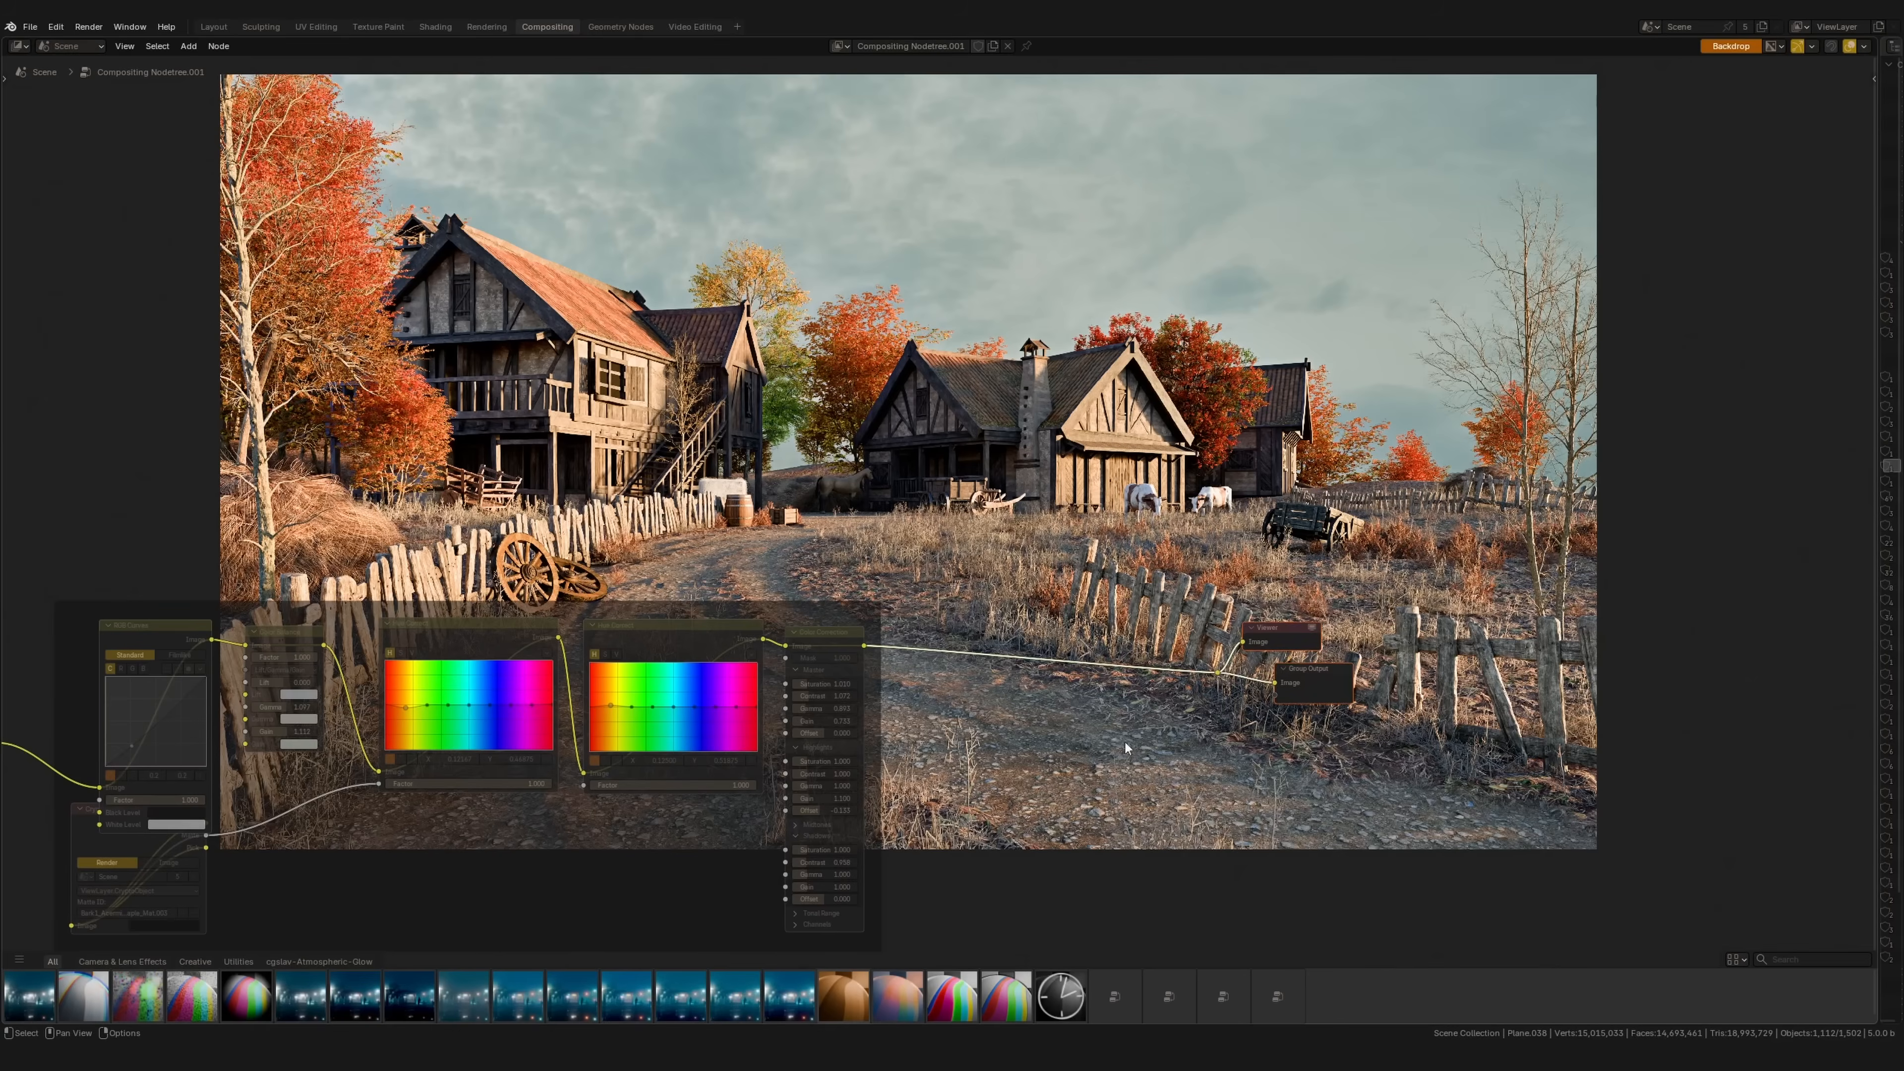
Step: Insert a Vignette node into the link and soften its factor to 0.733
drag(248, 1001, 1005, 768)
click(1060, 641)
middle_drag(1060, 647, 956, 780)
scroll(1082, 724, up, 1)
drag(946, 759, 904, 763)
Step: Add a Chromatic Aberration node before the Viewer, set to Lens Dispersion with a small factor
drag(68, 999, 1028, 703)
middle_drag(1063, 765, 997, 777)
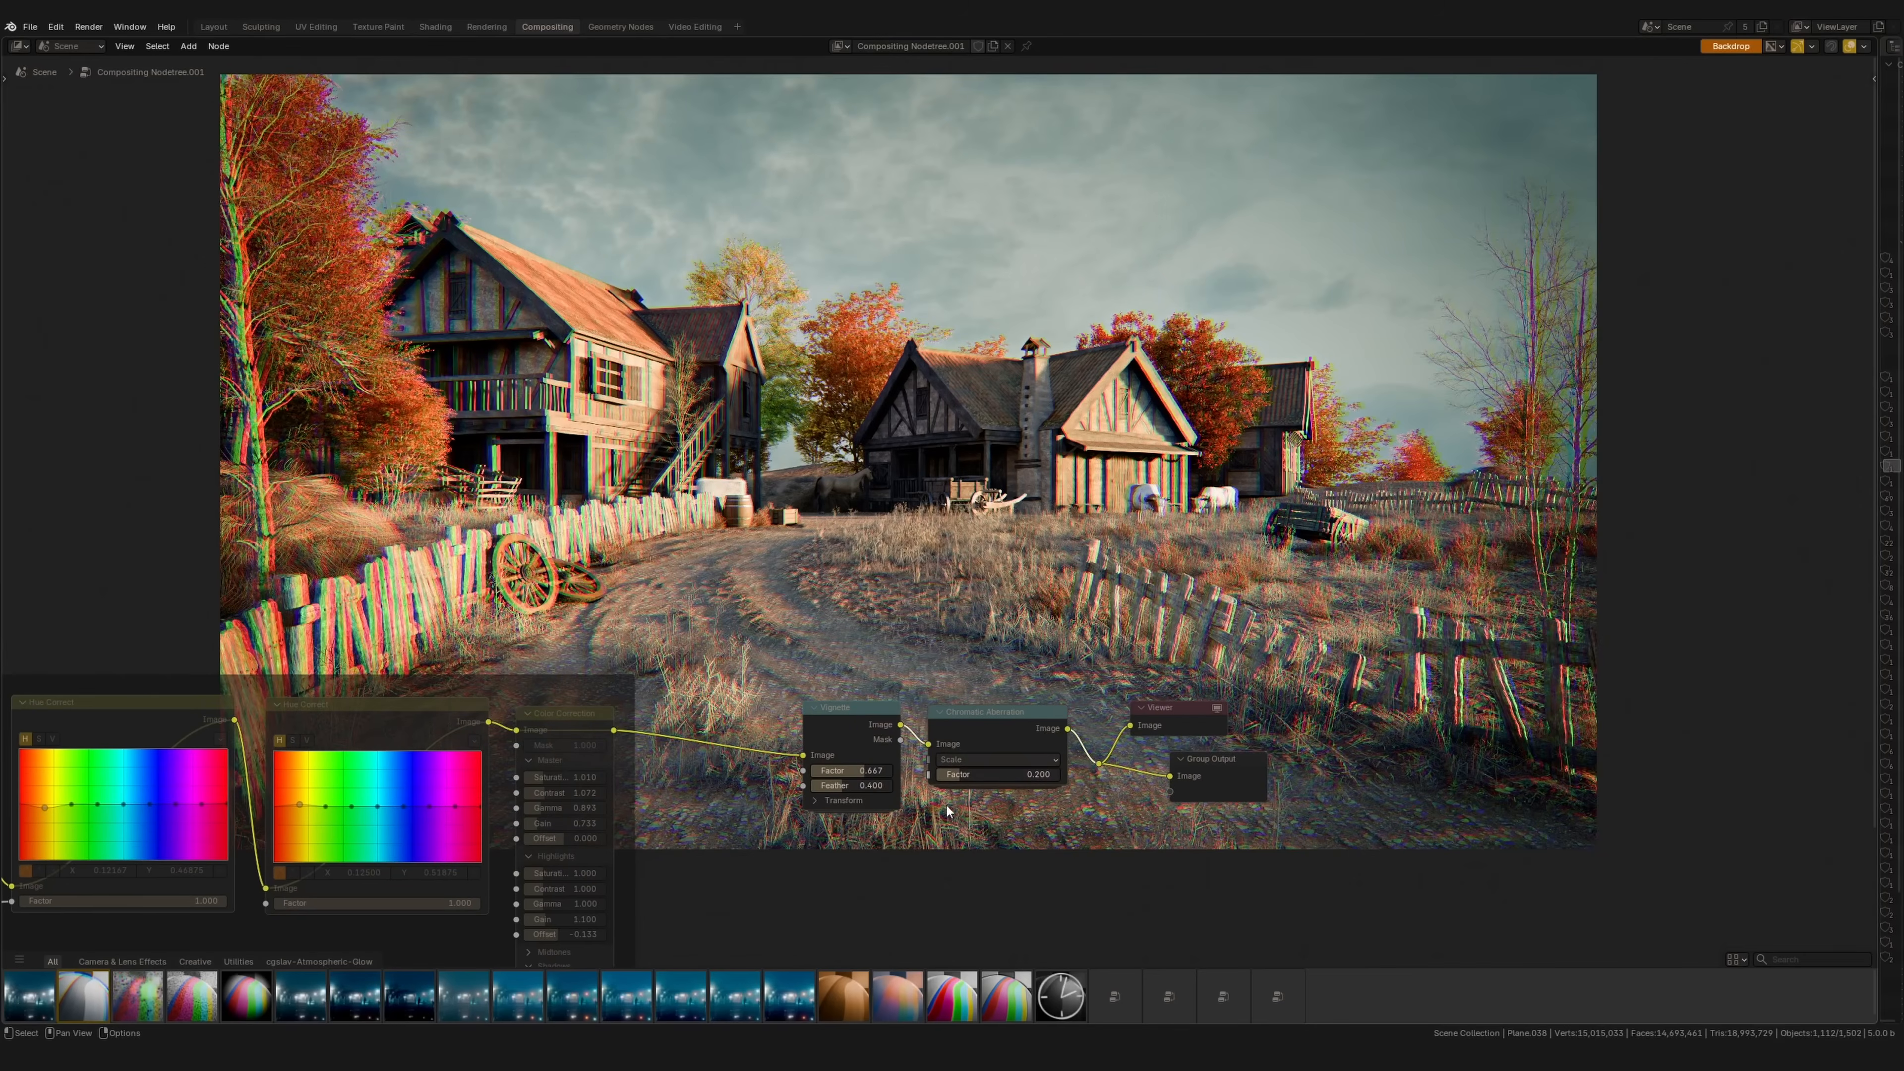
click(1004, 760)
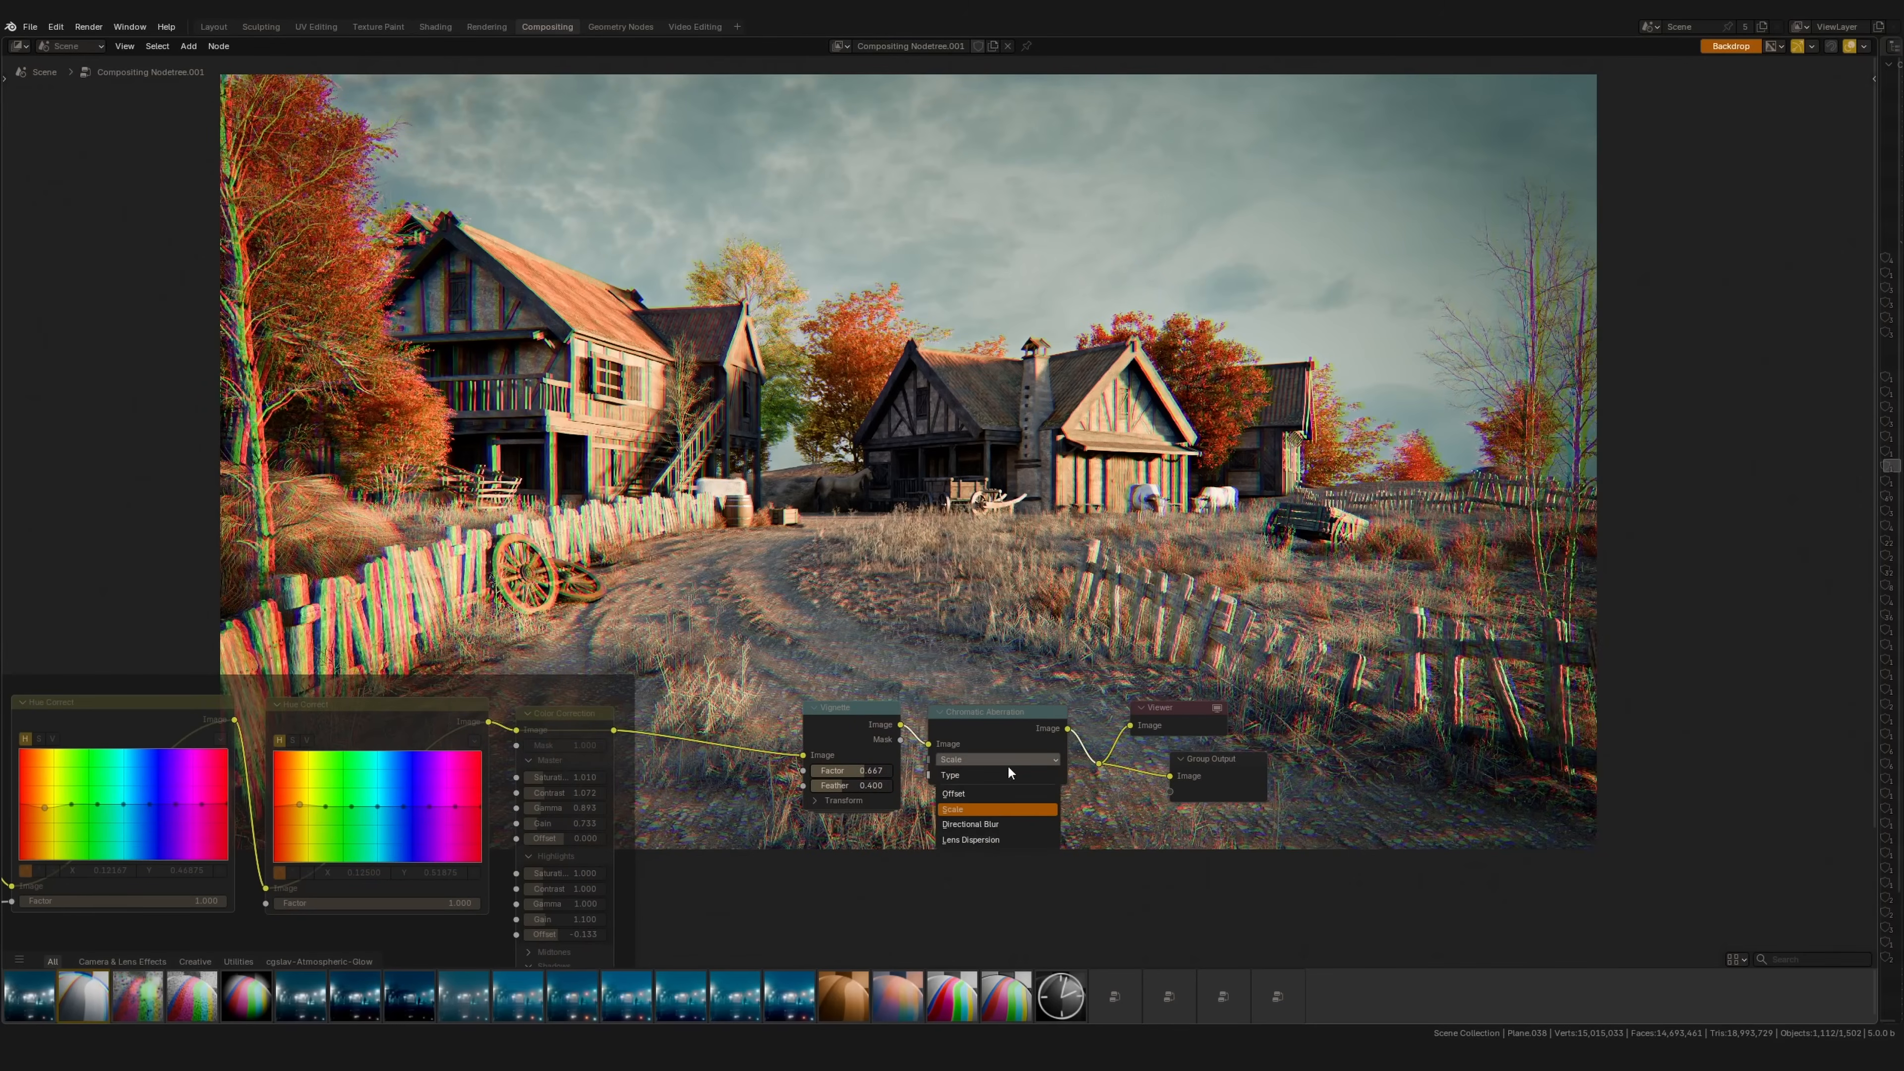
click(974, 839)
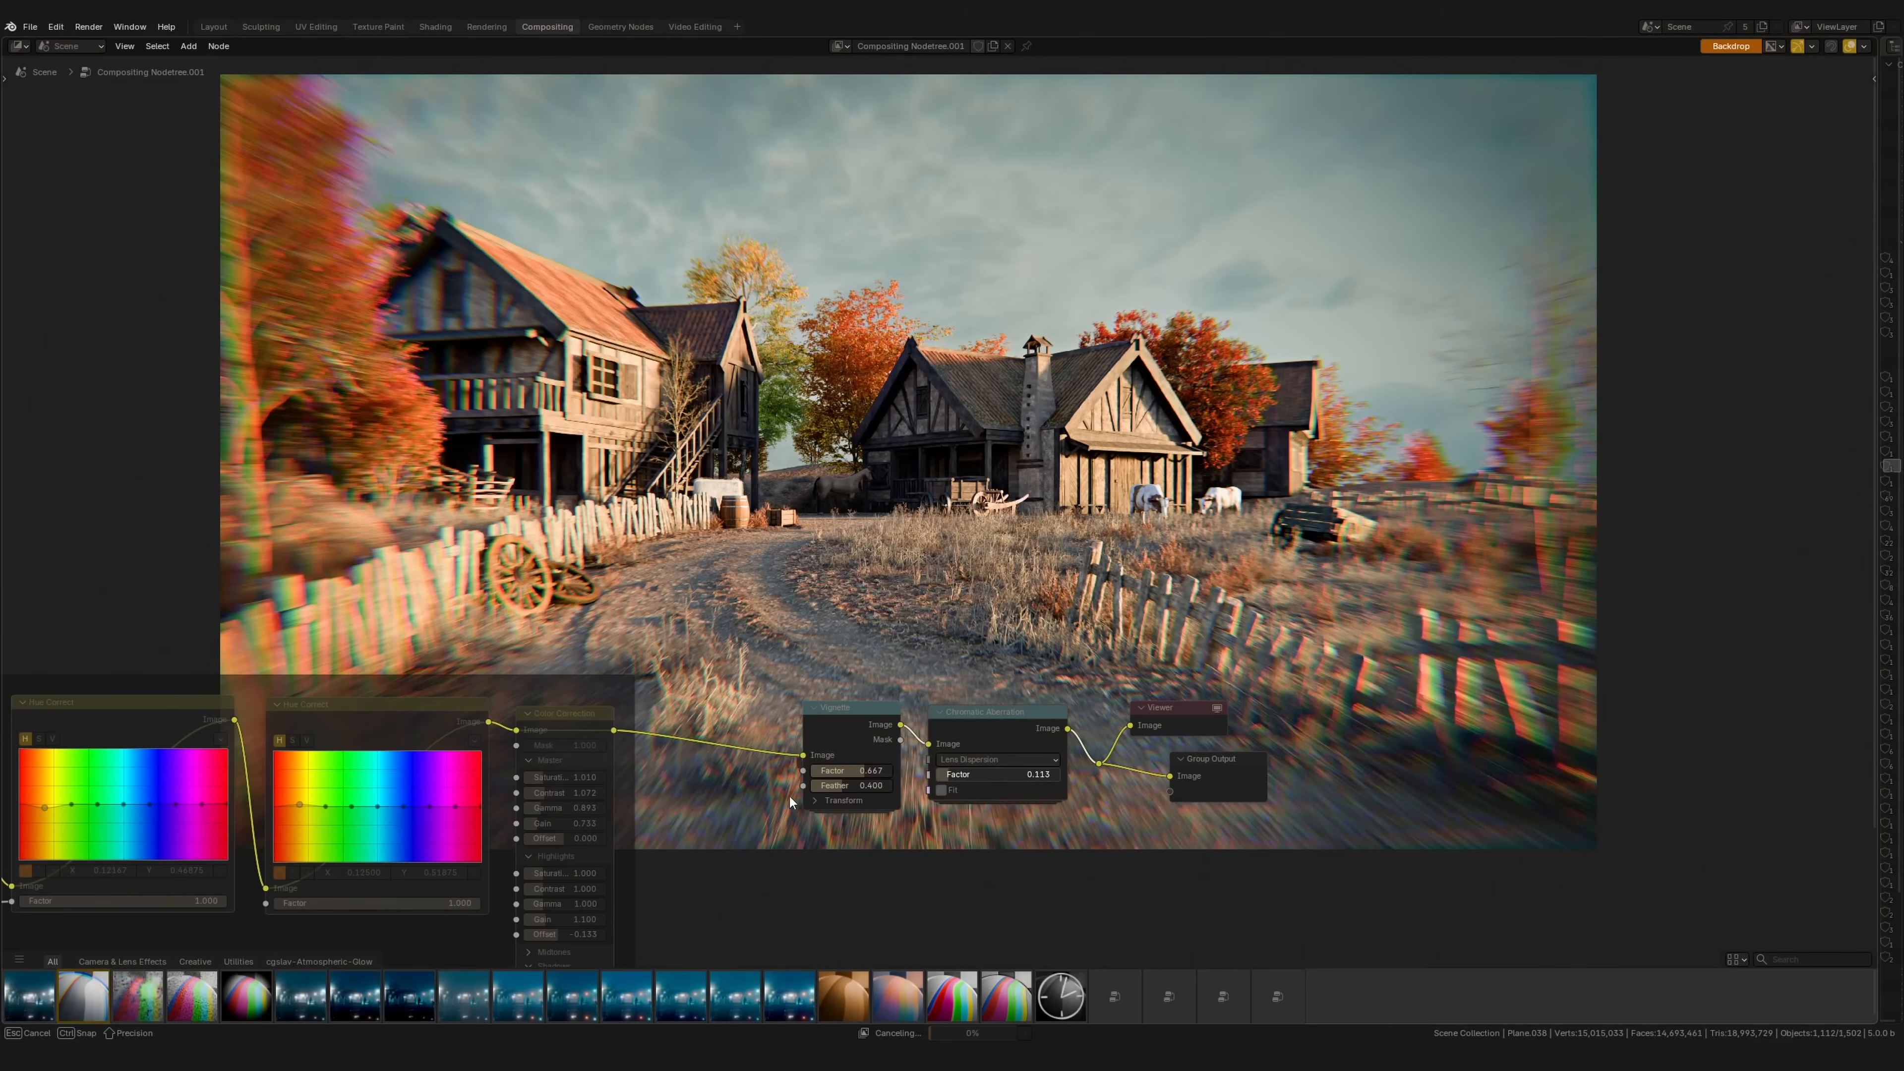
drag(770, 796, 768, 796)
drag(987, 776, 987, 775)
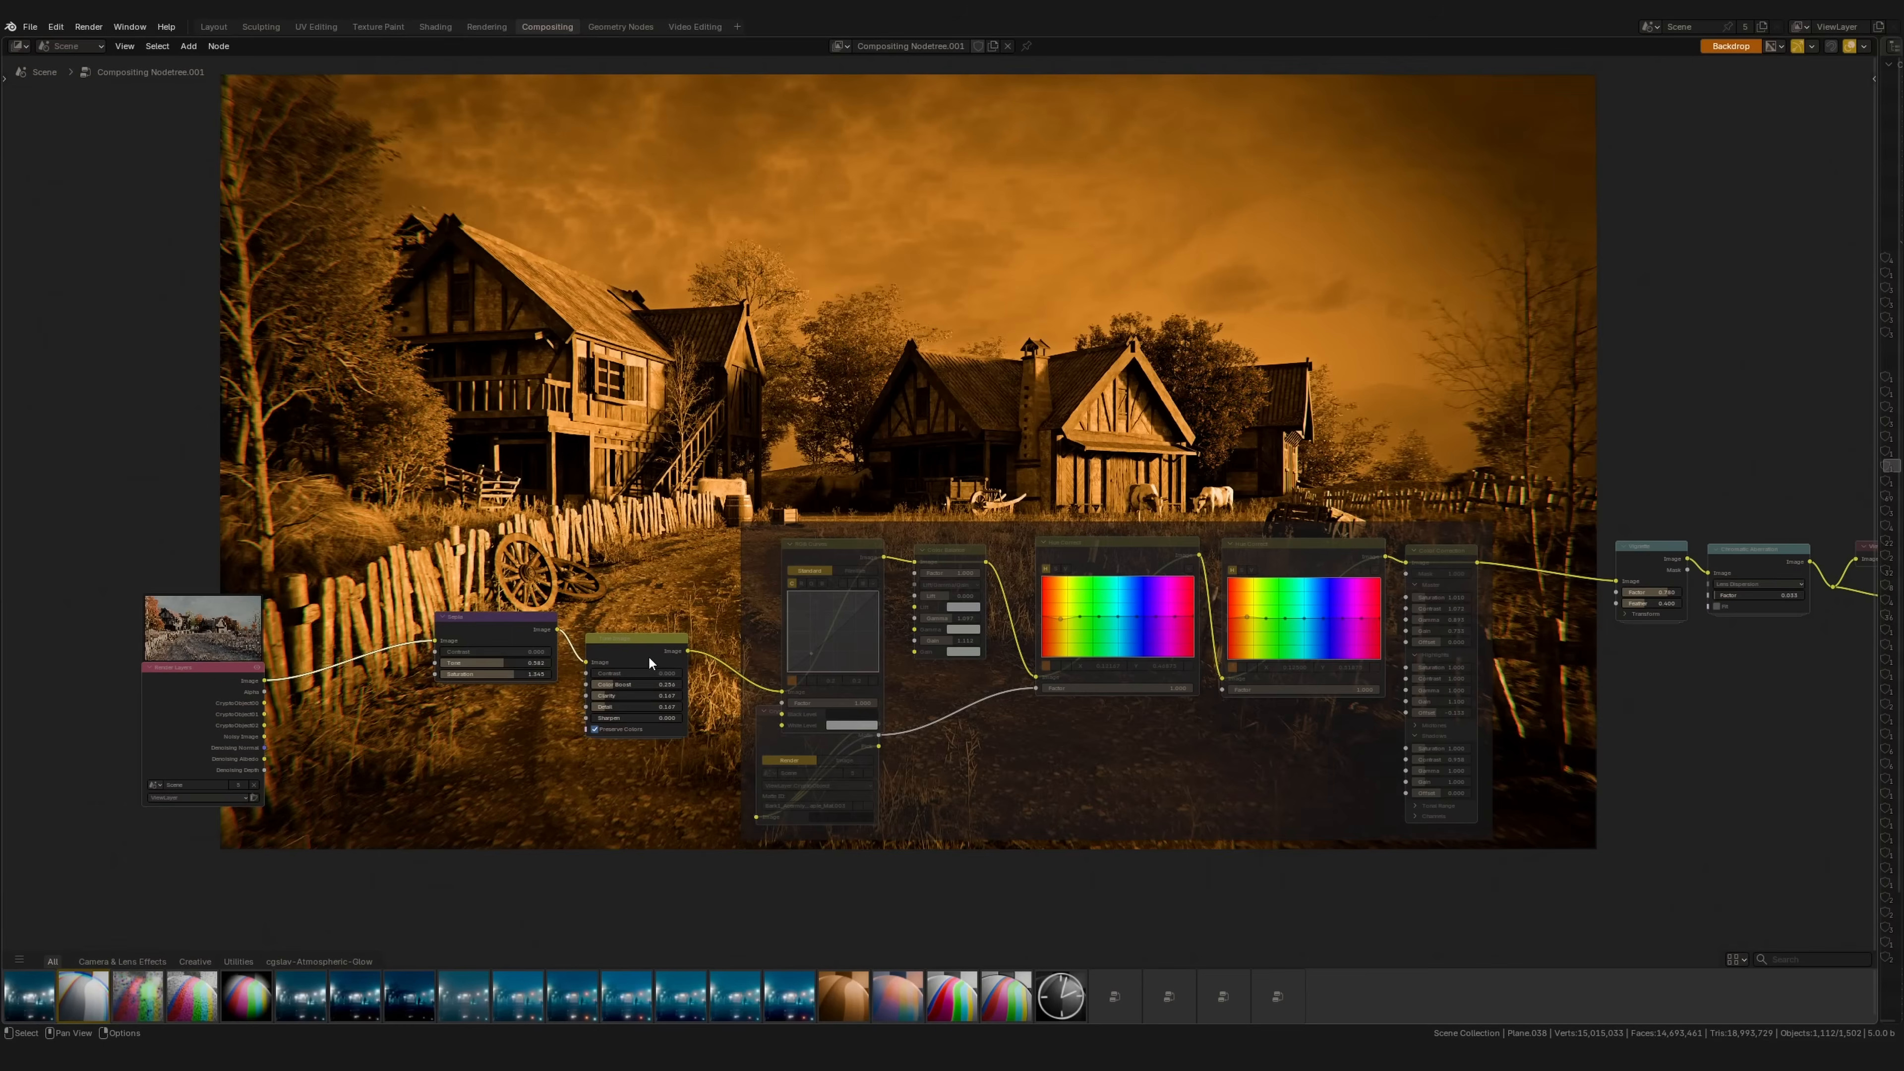
Step: Group the grading nodes with Ctrl+G, then undo back to separate nodes
middle_drag(627, 678, 357, 878)
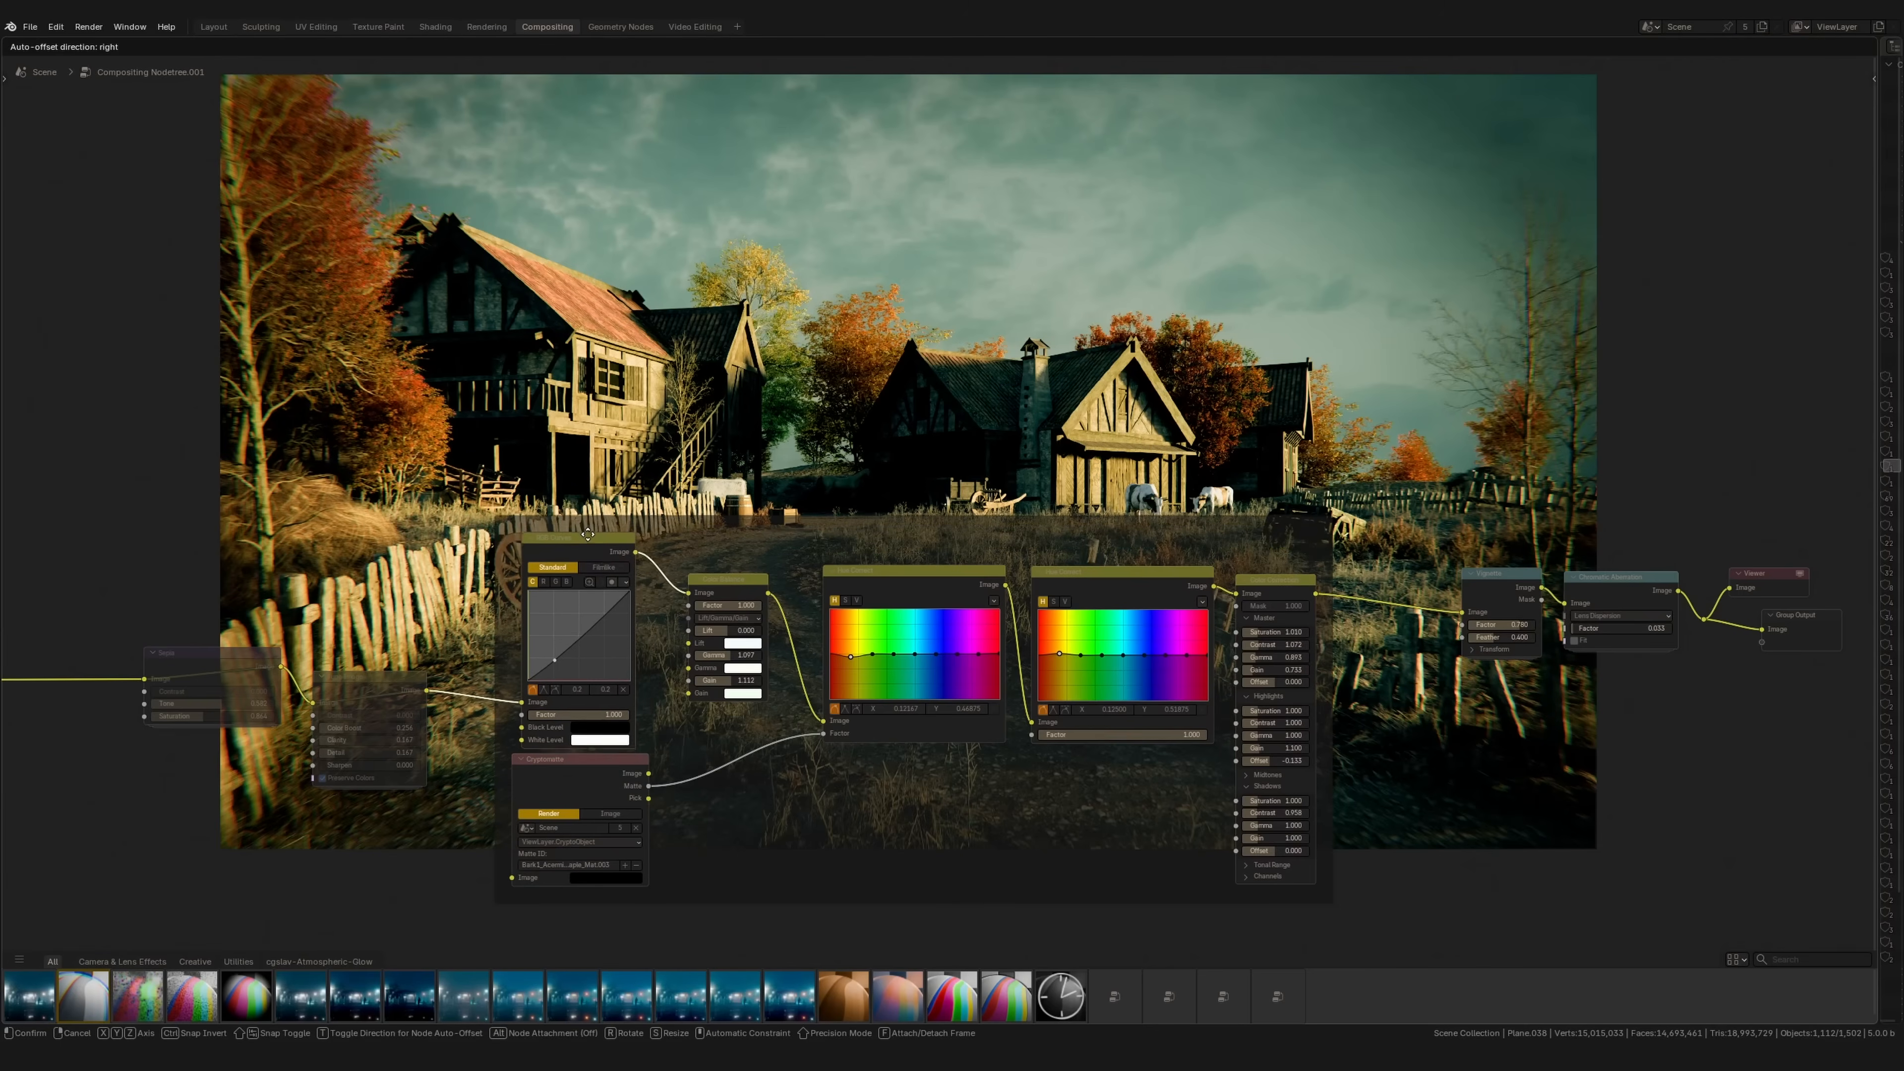
drag(485, 473, 1321, 905)
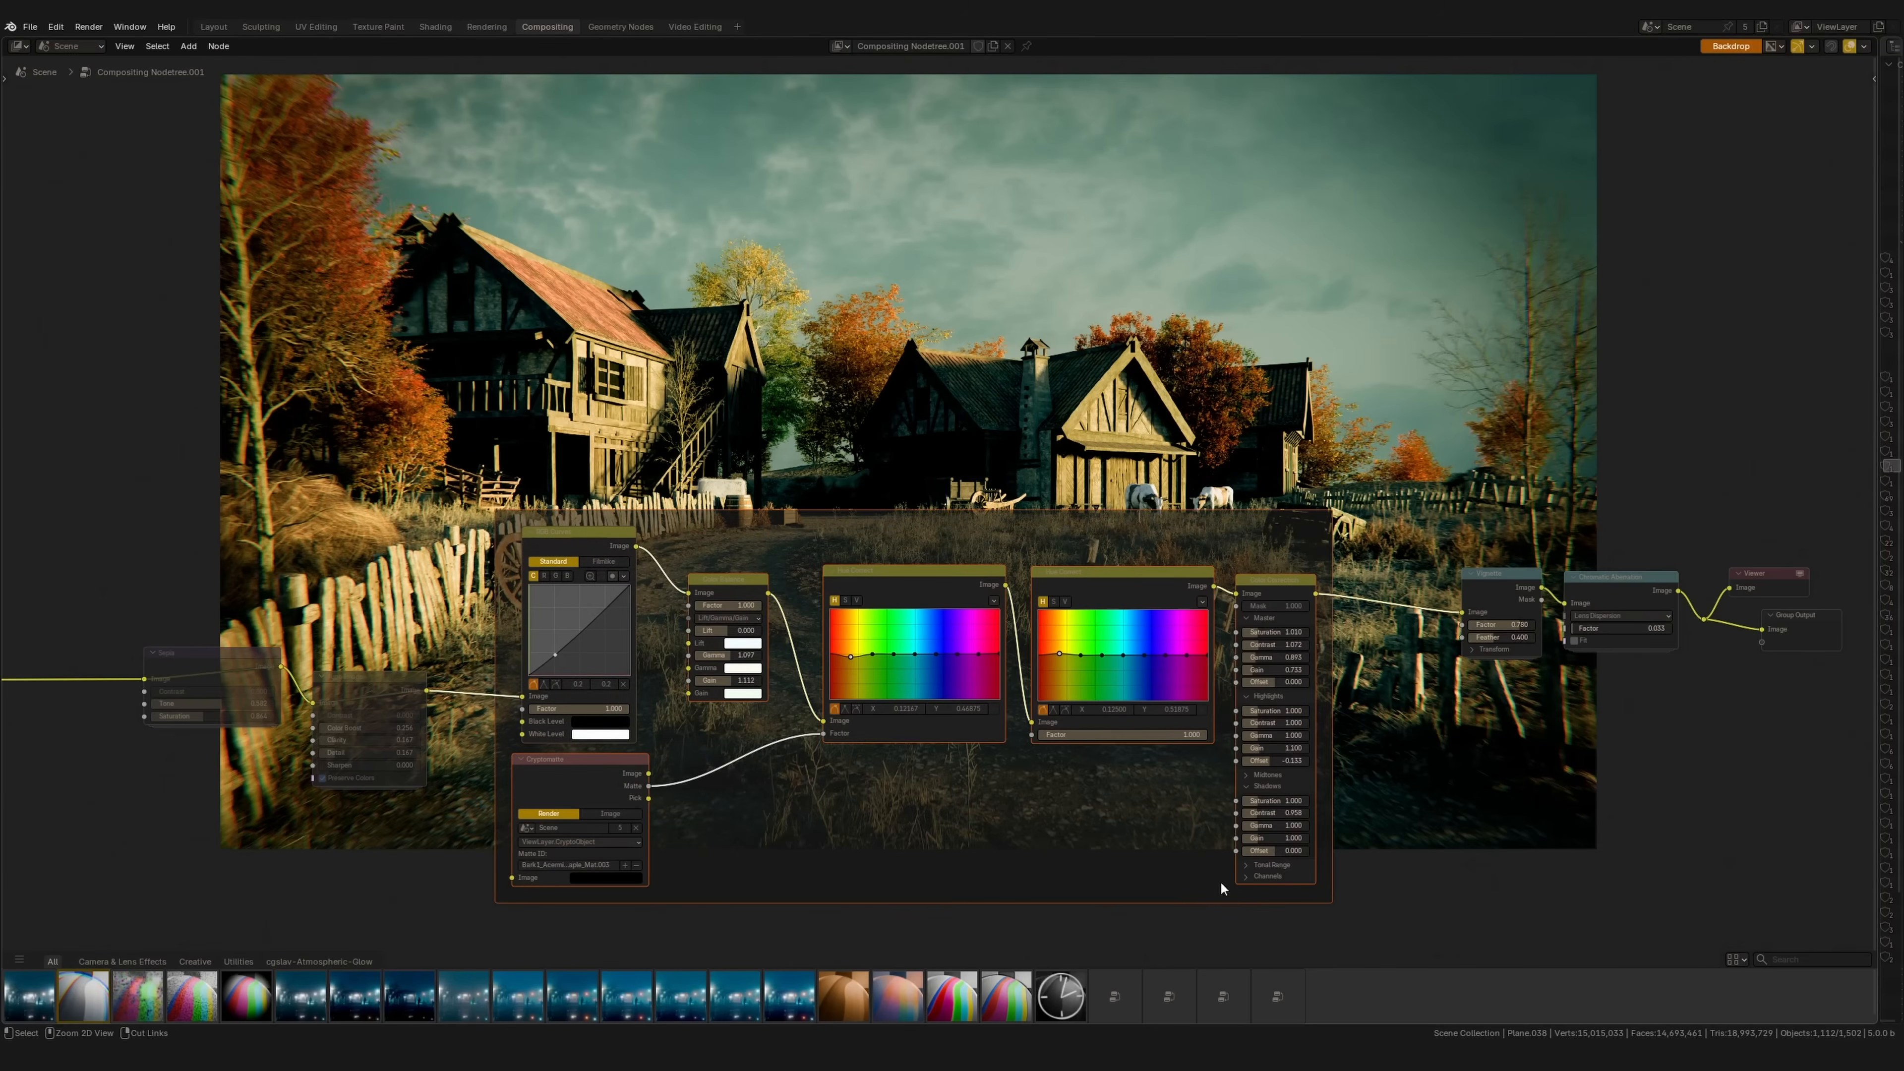
key(ctrl+g)
key(Tab)
mouse_move(877, 673)
mouse_down()
mouse_move(893, 667)
mouse_move(863, 680)
mouse_up()
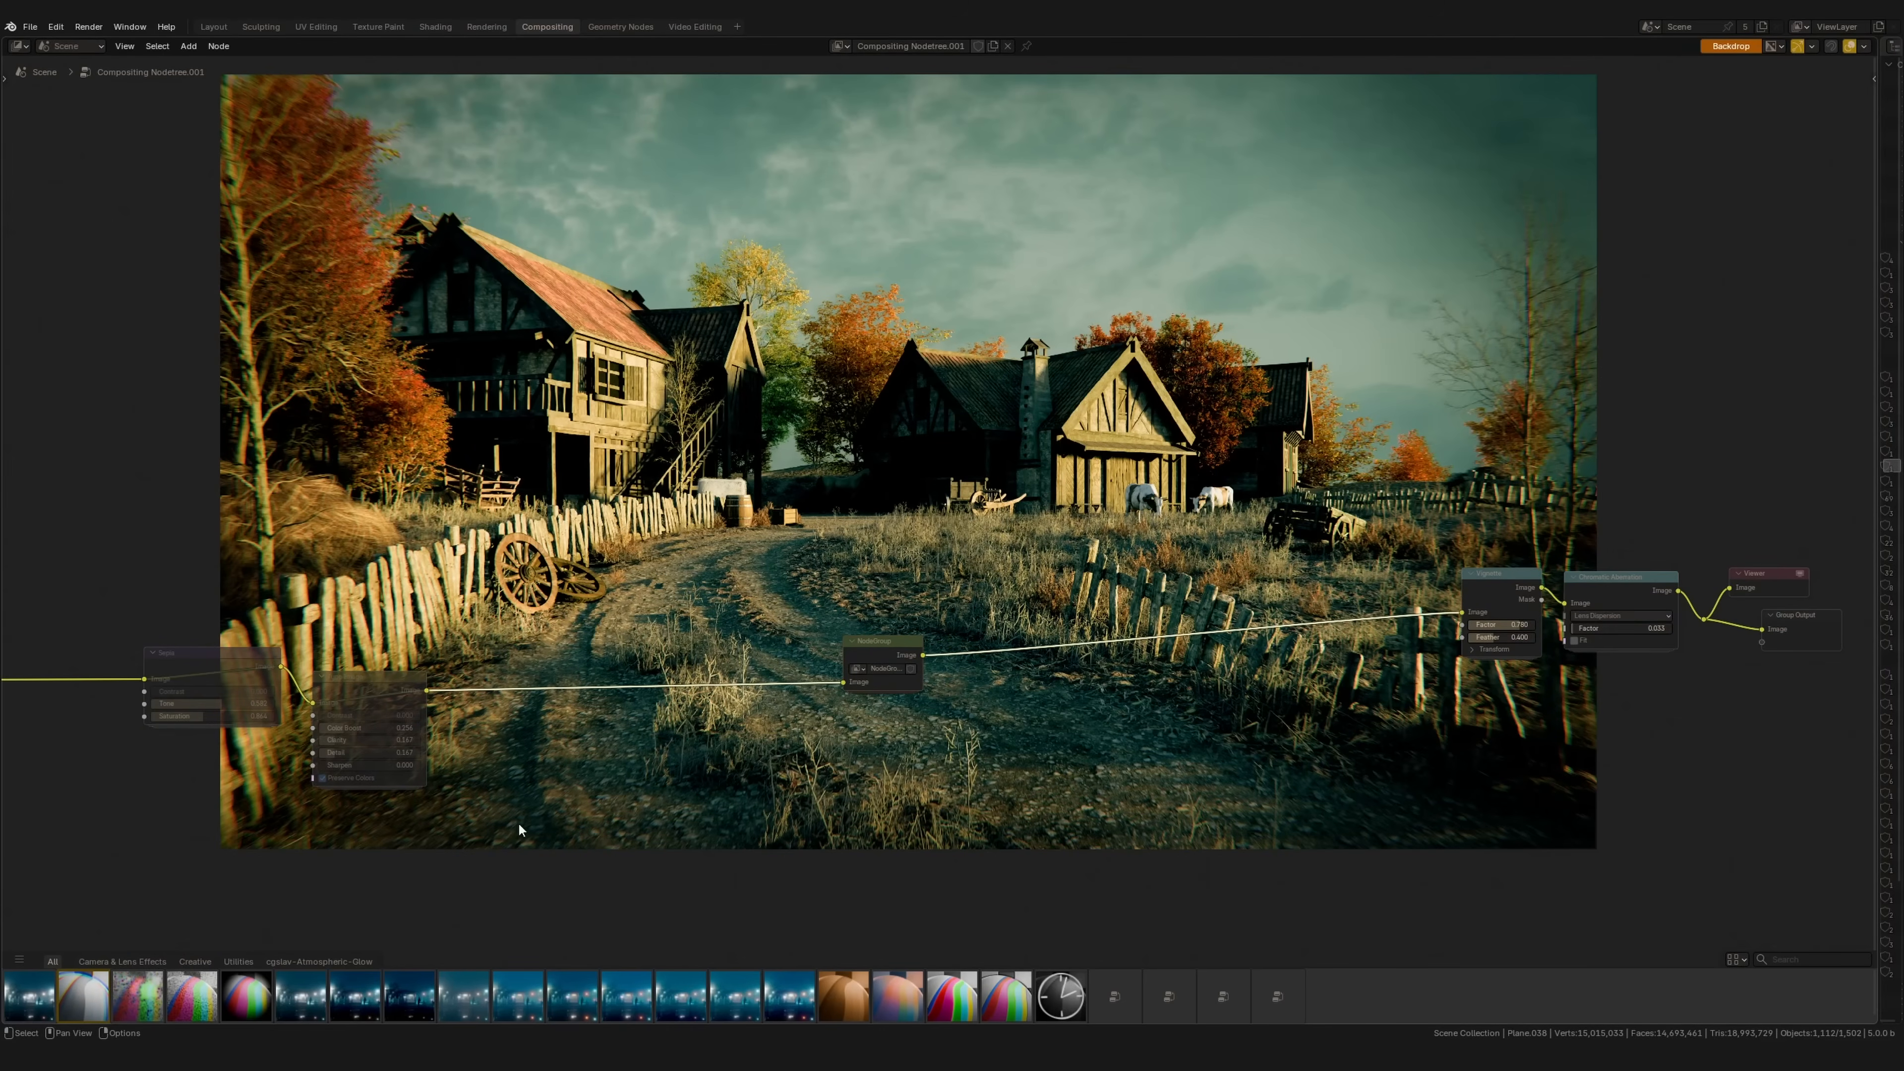
key(ctrl+z)
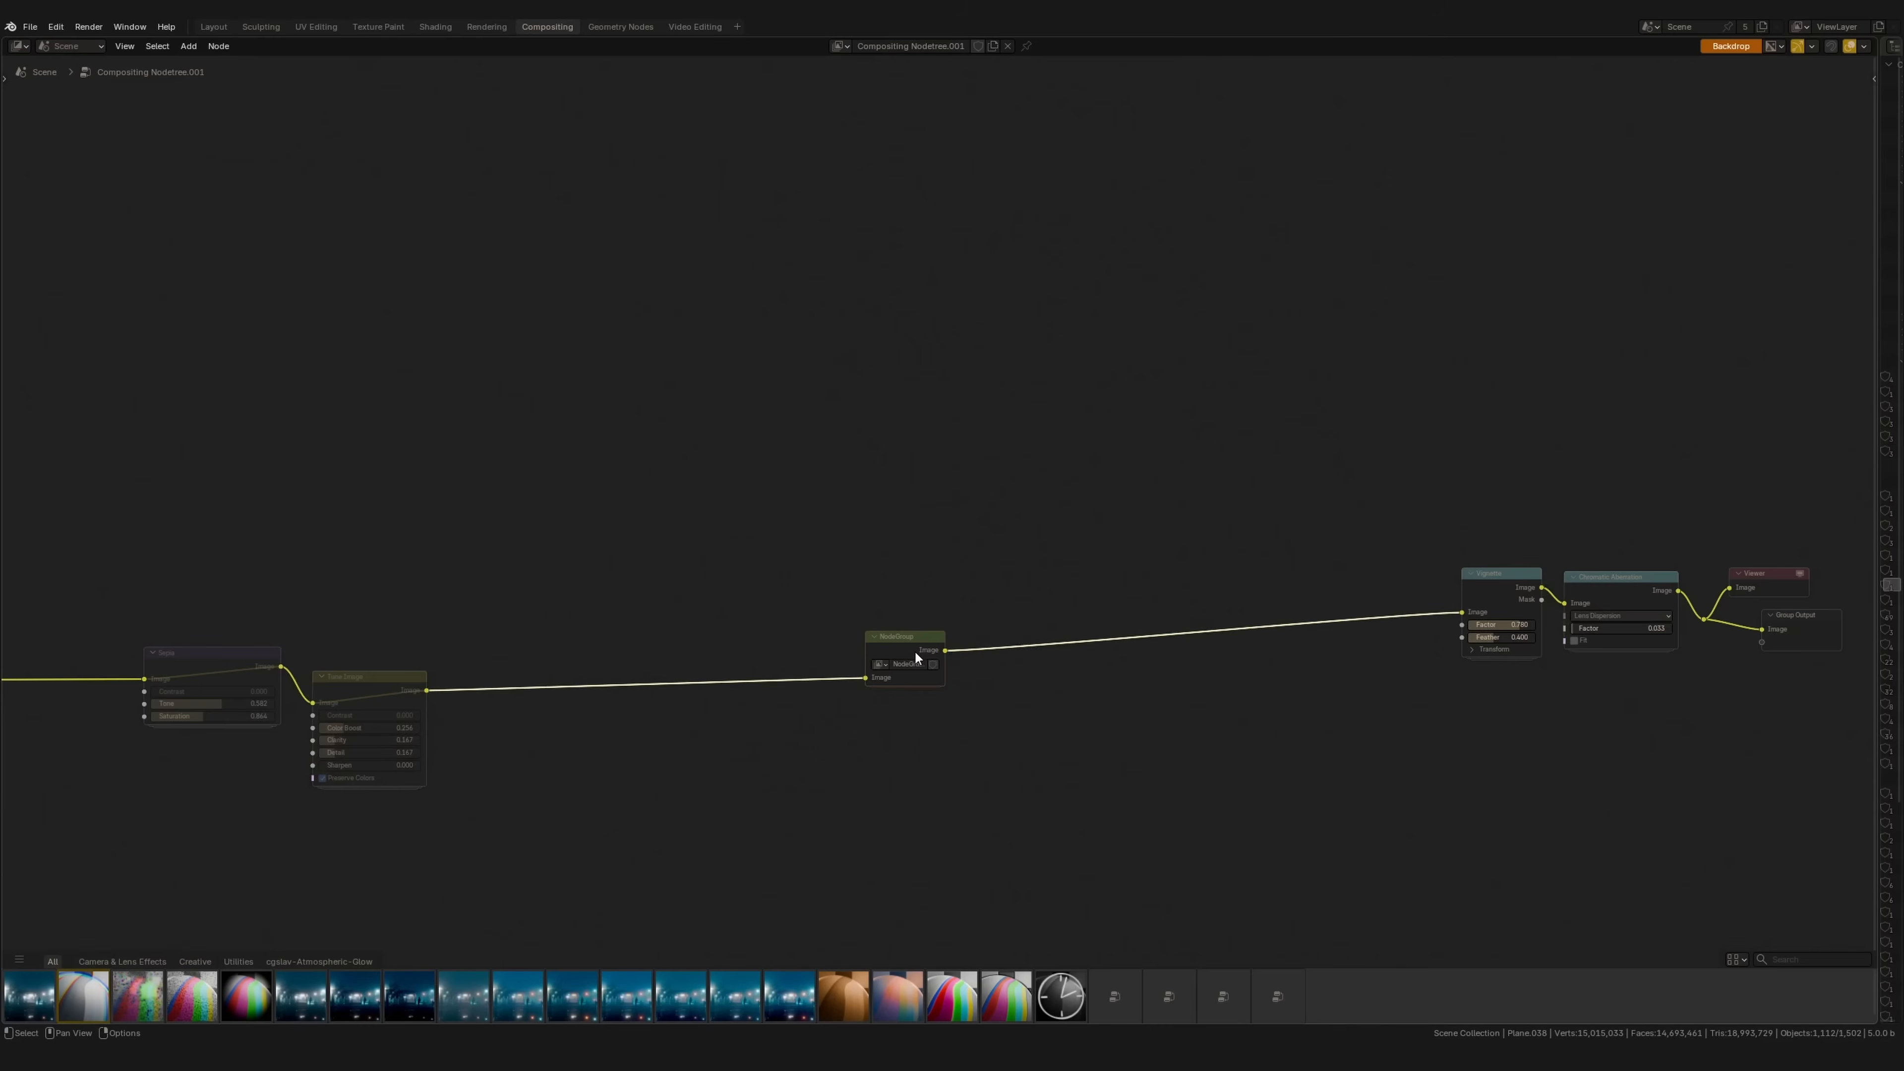
key(ctrl+z)
Step: Deselect all nodes and pan the node graph back over the backdrop image
scroll(905, 676, down, 6)
middle_drag(838, 836, 991, 775)
click(977, 860)
middle_drag(728, 761, 910, 789)
middle_drag(576, 673, 548, 677)
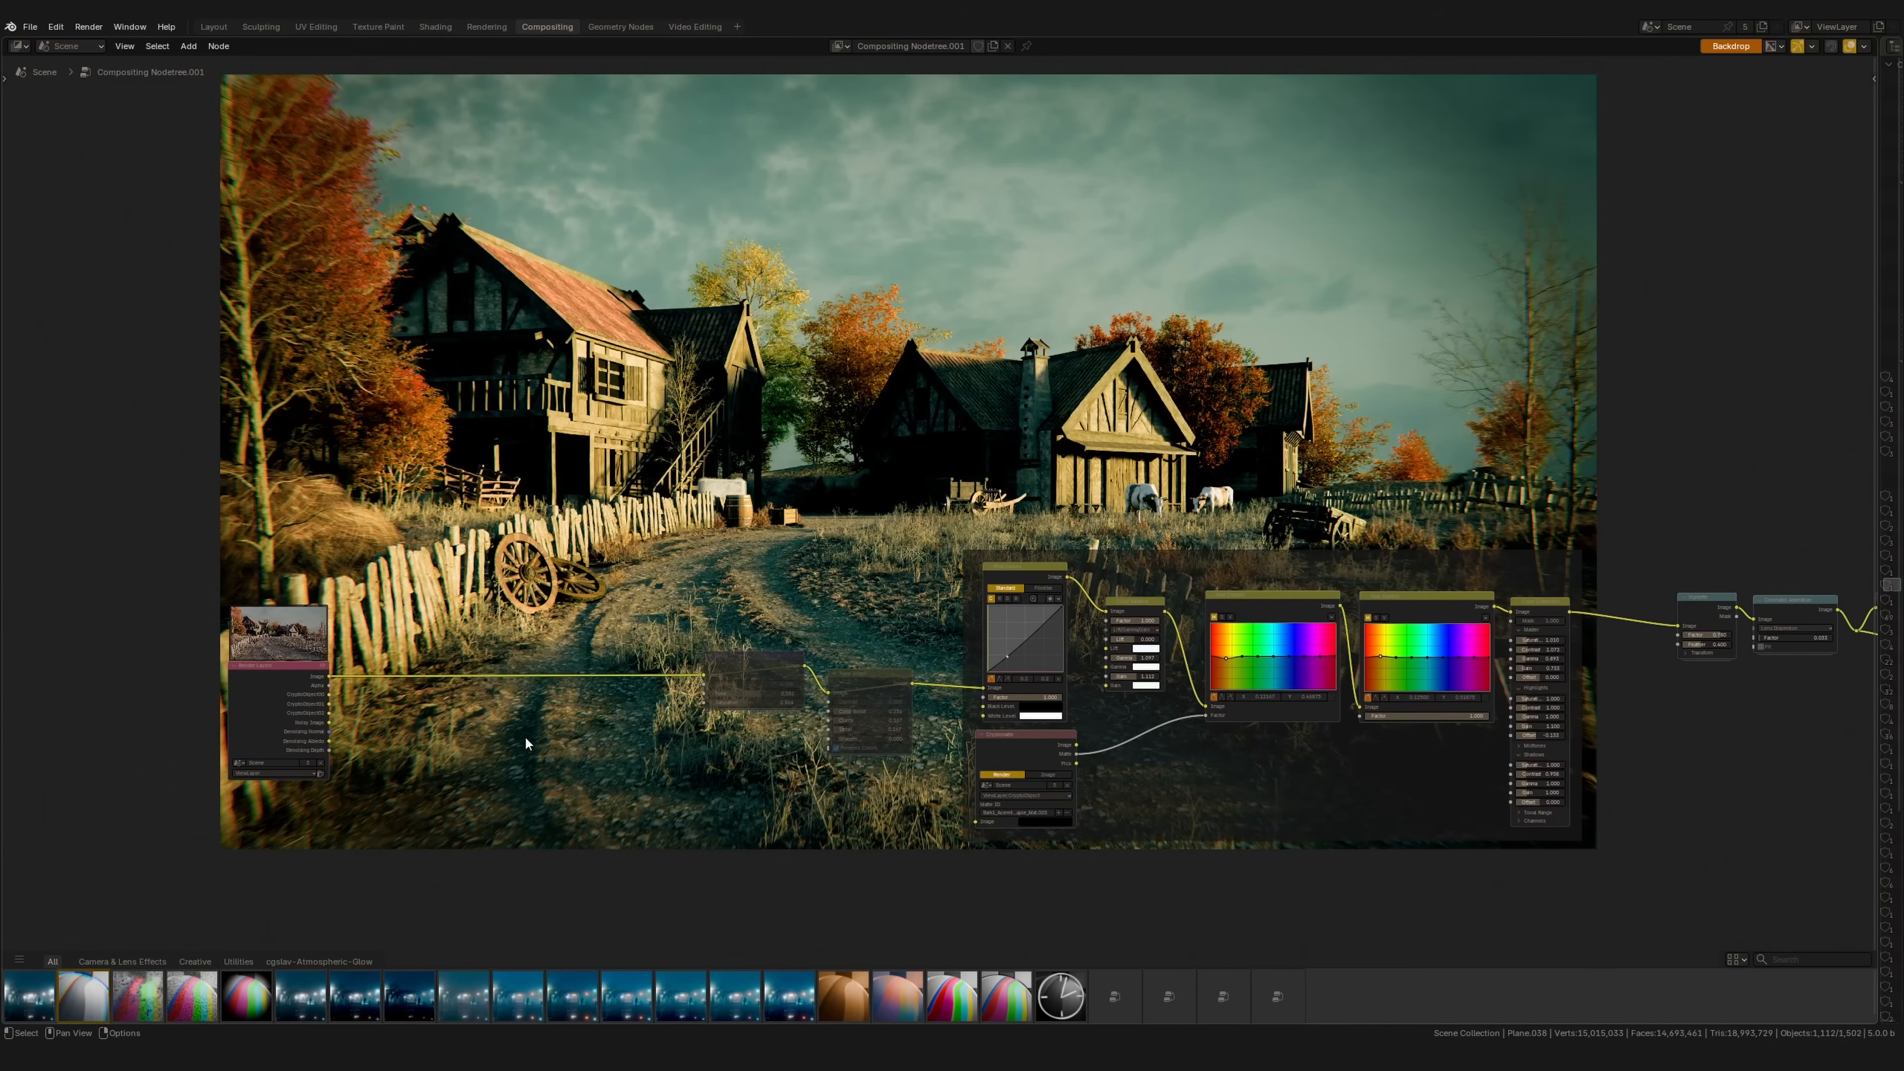
middle_drag(443, 729, 391, 748)
scroll(561, 682, up, 4)
middle_drag(561, 683, 571, 725)
middle_drag(617, 632, 619, 539)
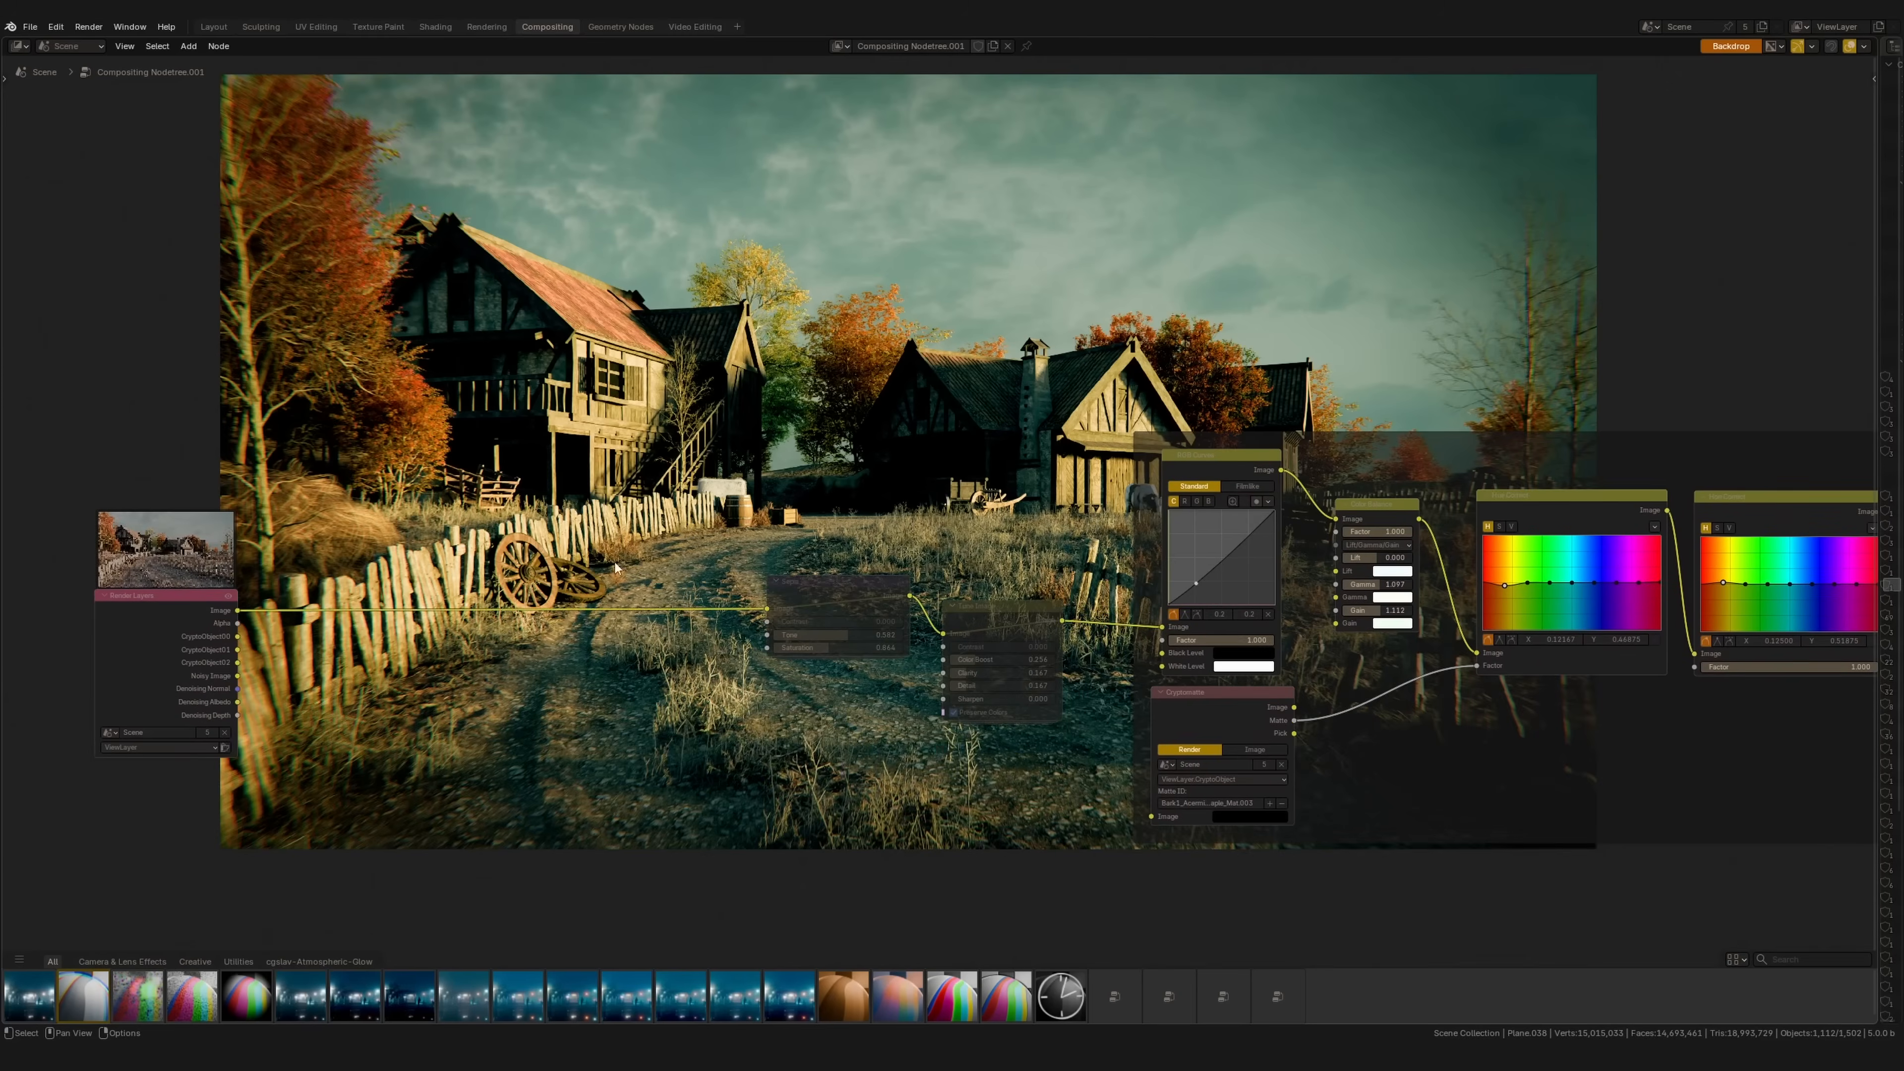
Step: Add a Map Range node below Render Layers using the Shift+A search
key(shift+a)
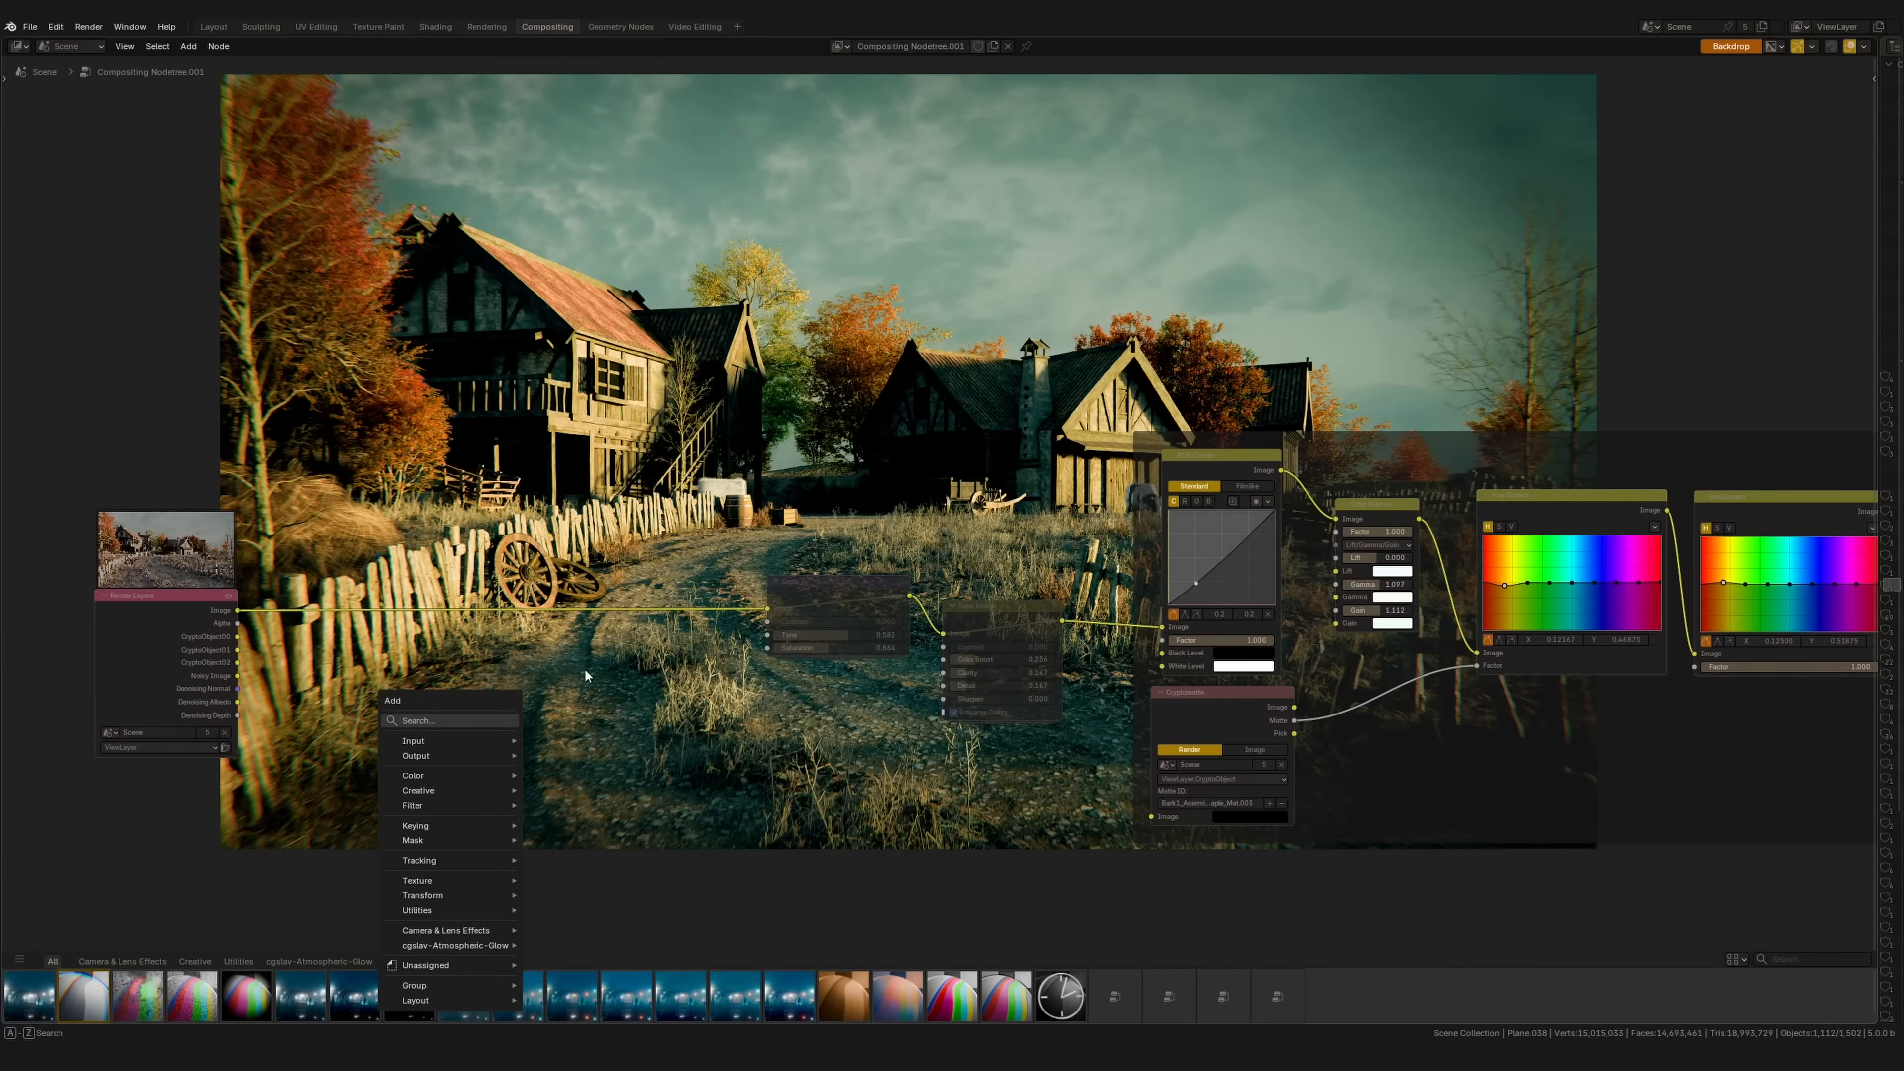
click(486, 722)
text(ma)
scroll(484, 727, down, 7)
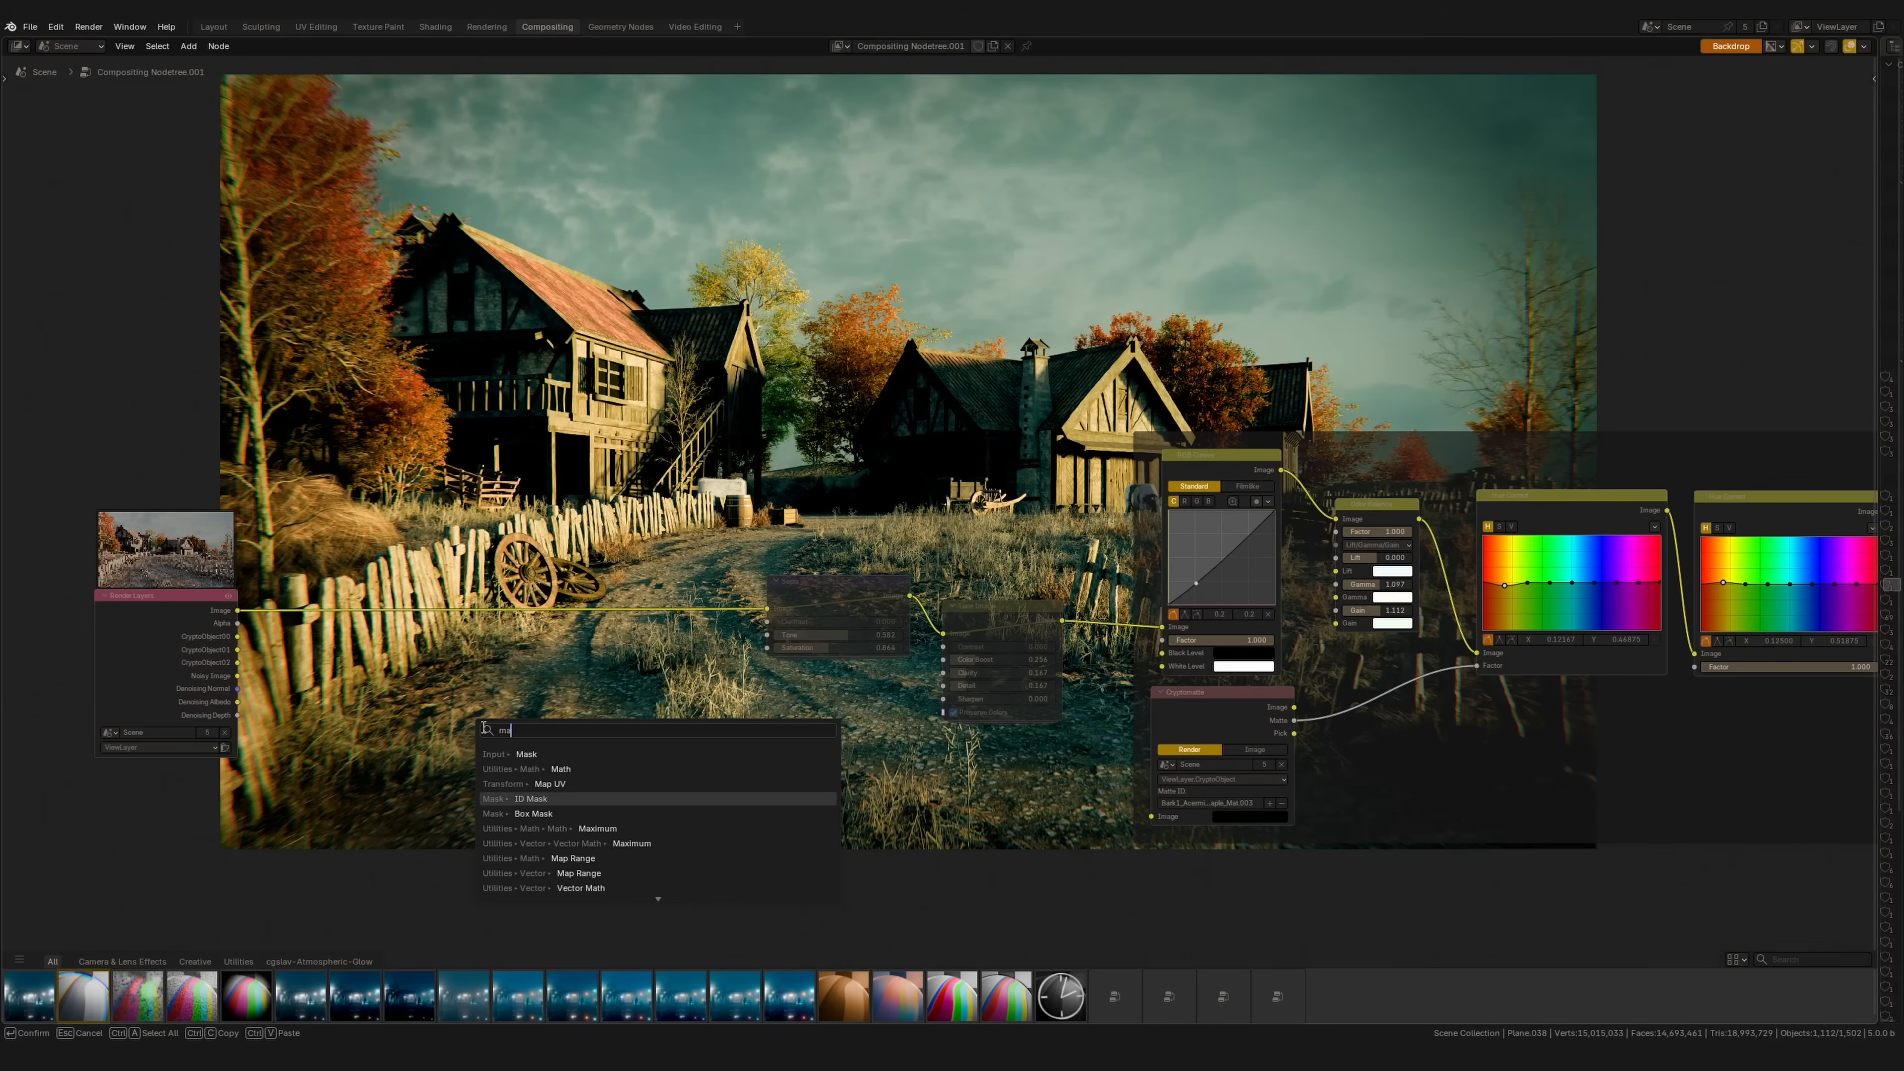
scroll(483, 727, up, 7)
scroll(484, 728, down, 7)
key(Return)
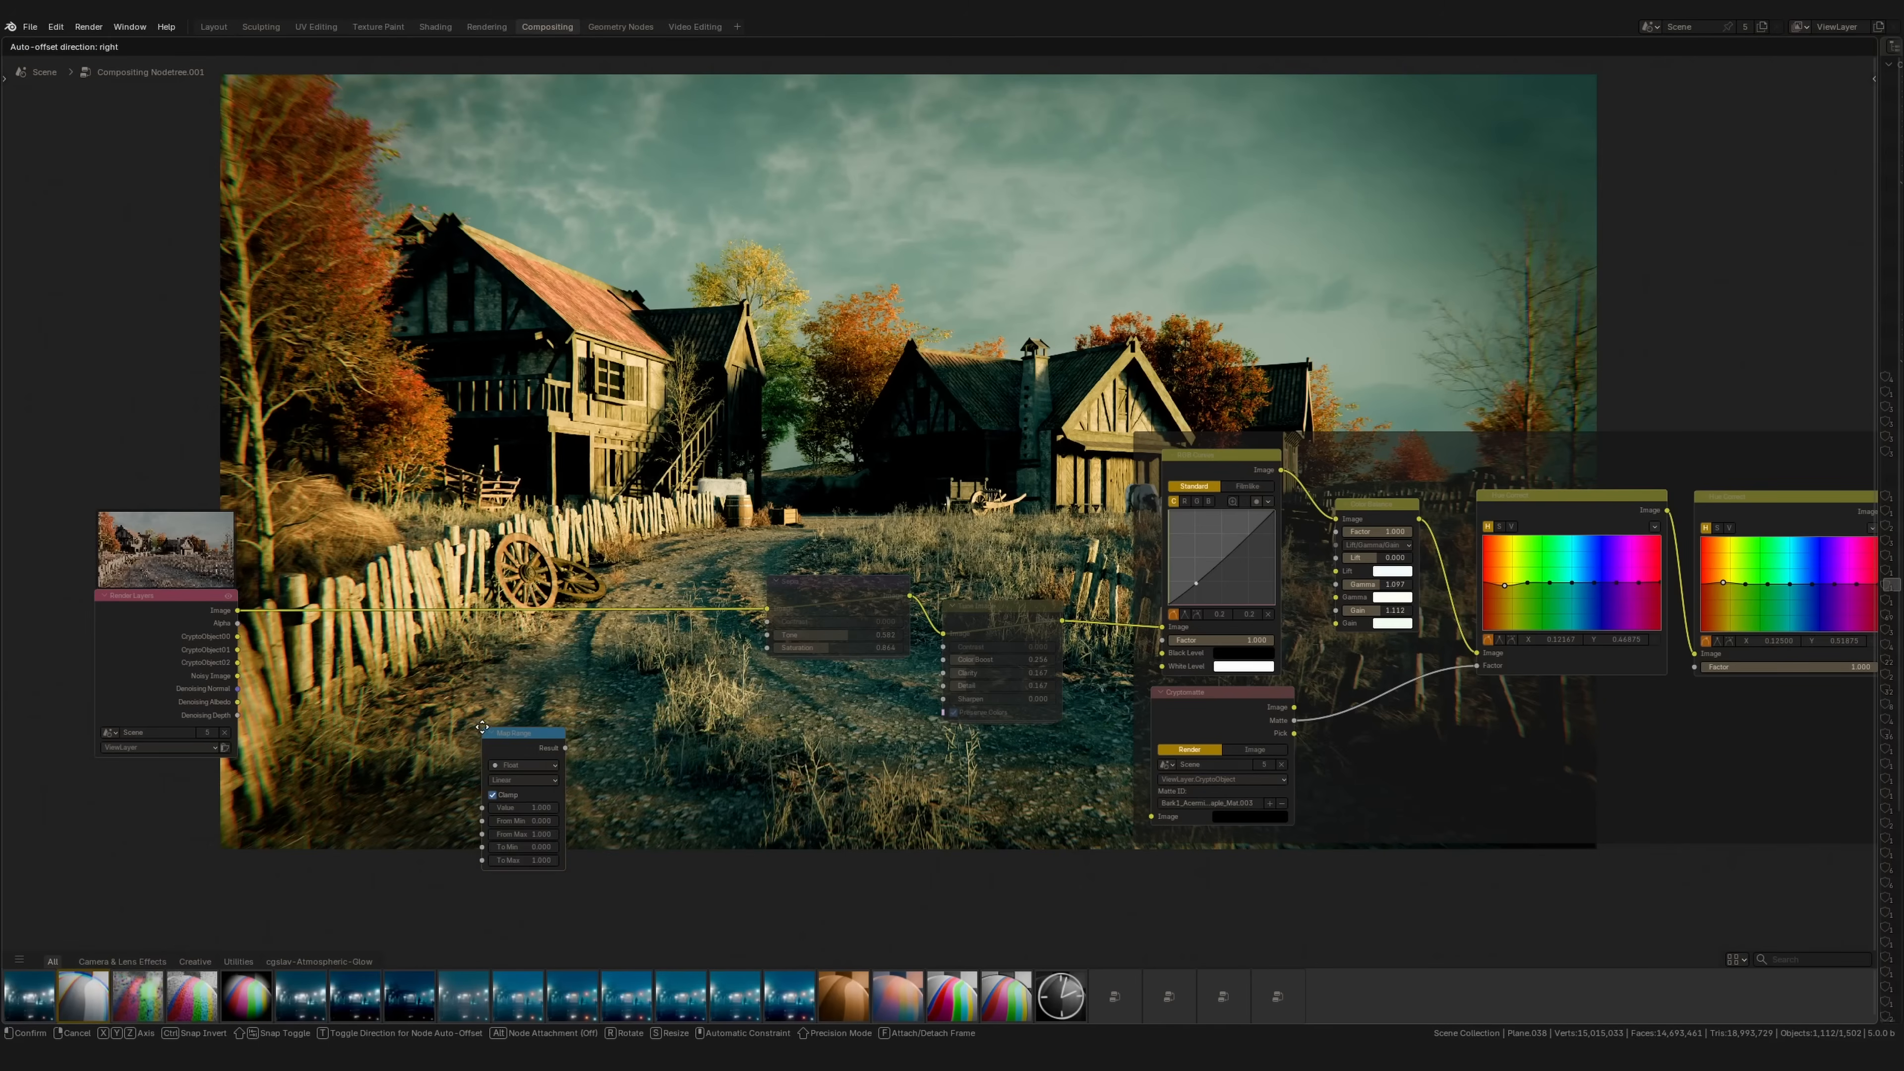
click(441, 698)
Step: Feed Denoising Depth into Map Range, preview it, and remap From Min 10 to From Max 100
middle_drag(440, 699, 422, 695)
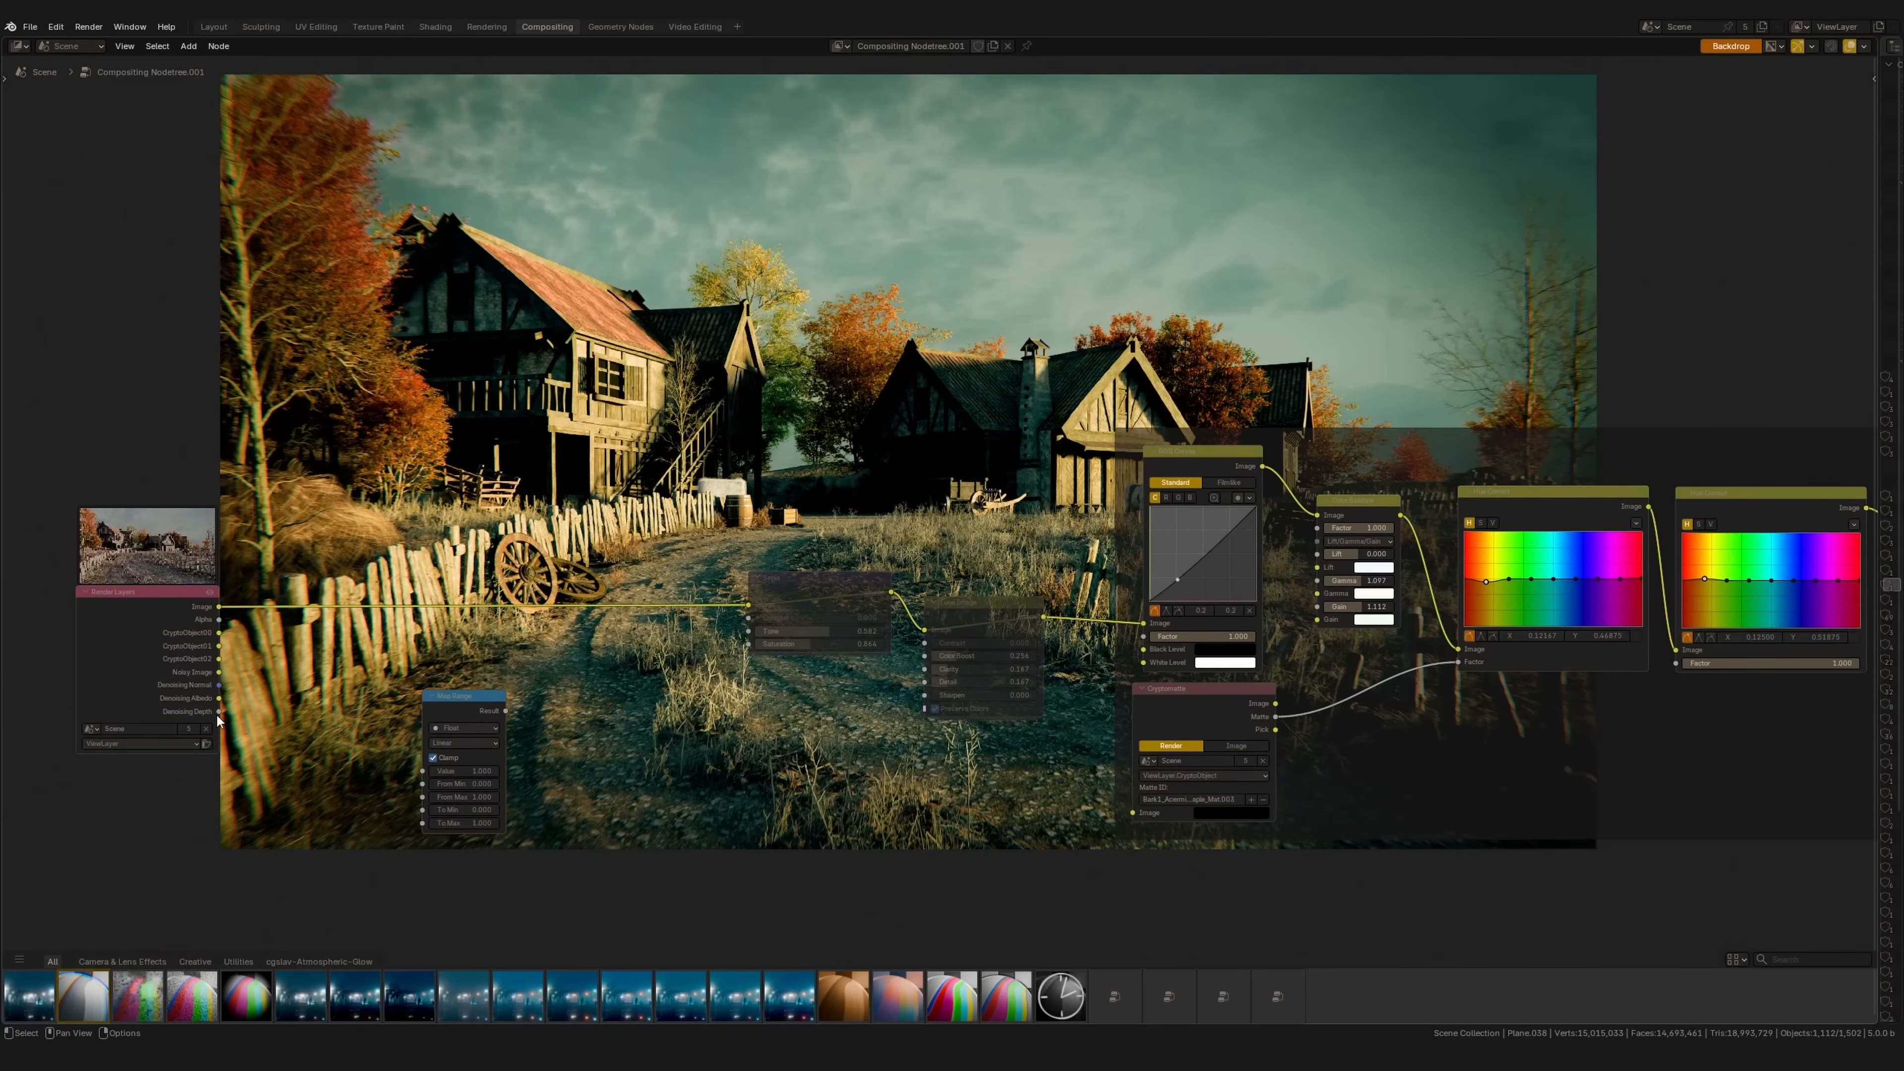
drag(219, 711, 423, 770)
click(486, 26)
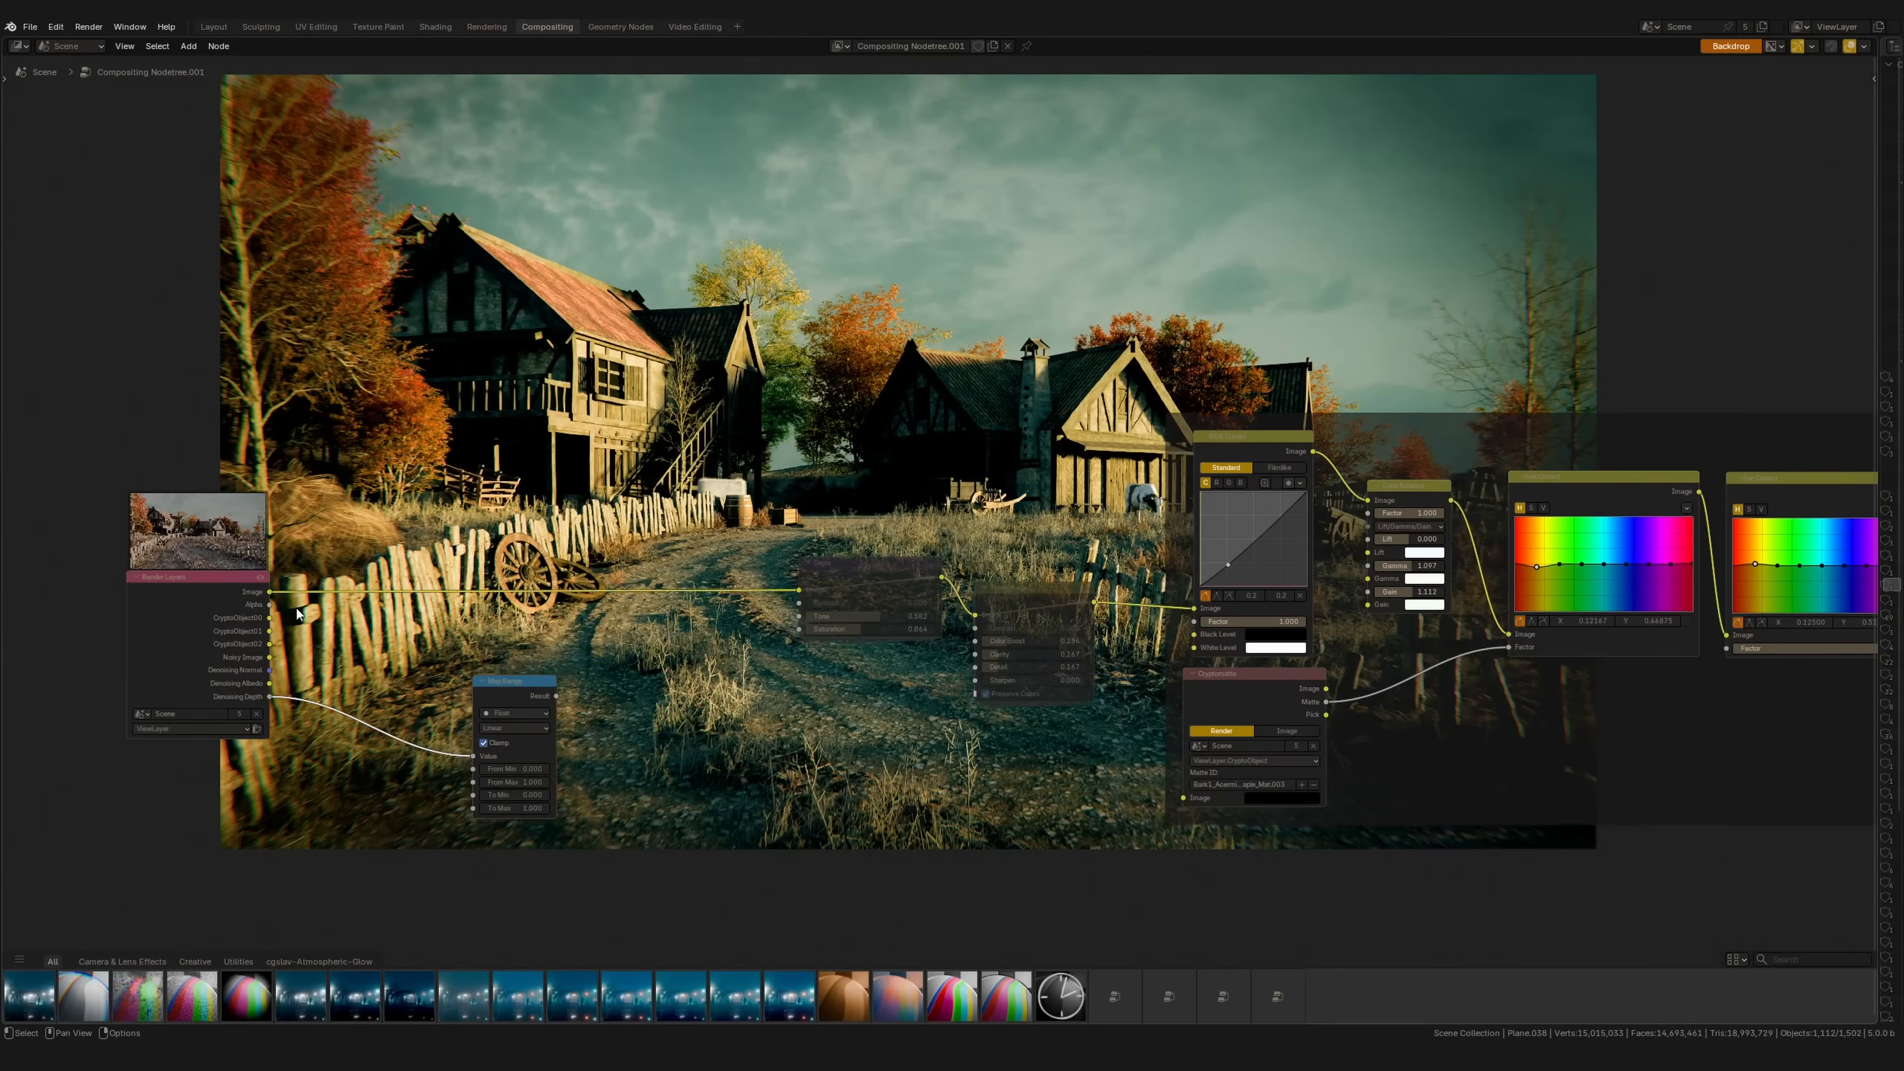
drag(493, 697, 494, 708)
middle_drag(494, 723, 463, 726)
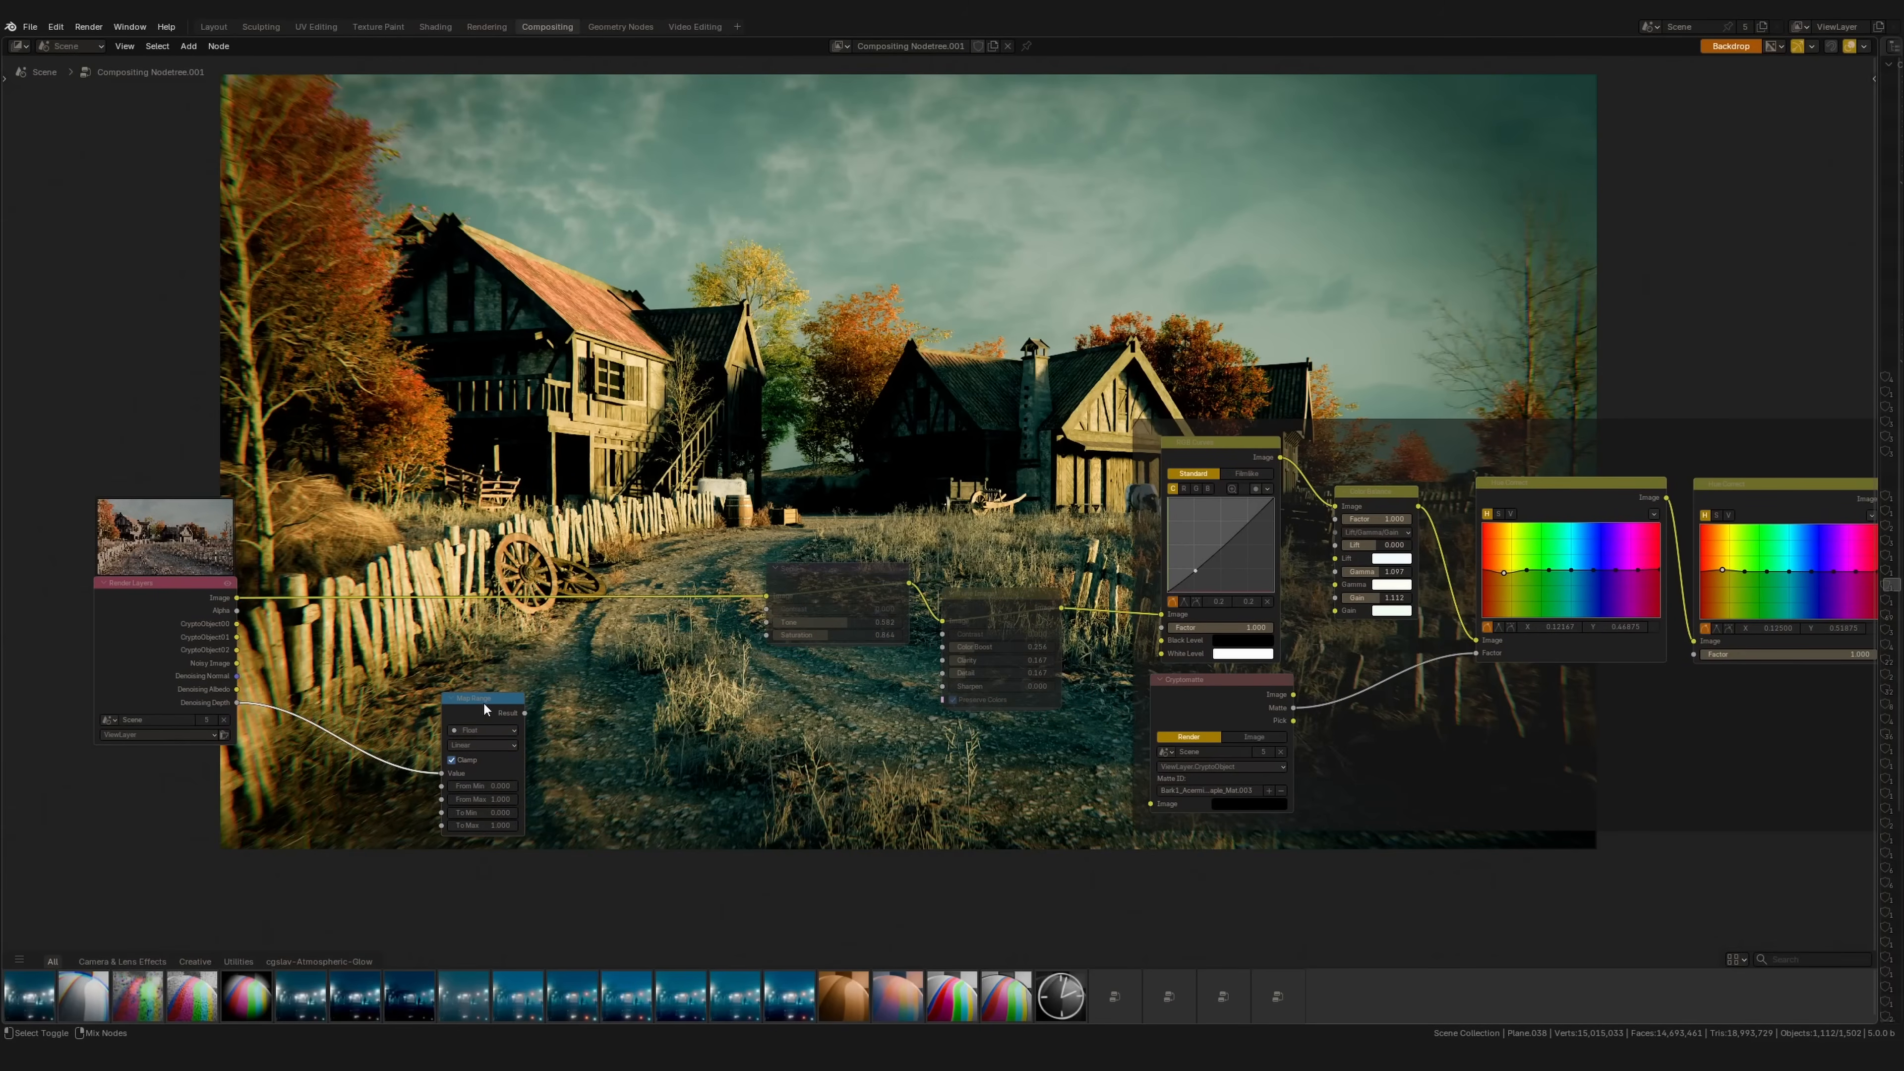
ctrl+shift+click(482, 712)
click(479, 799)
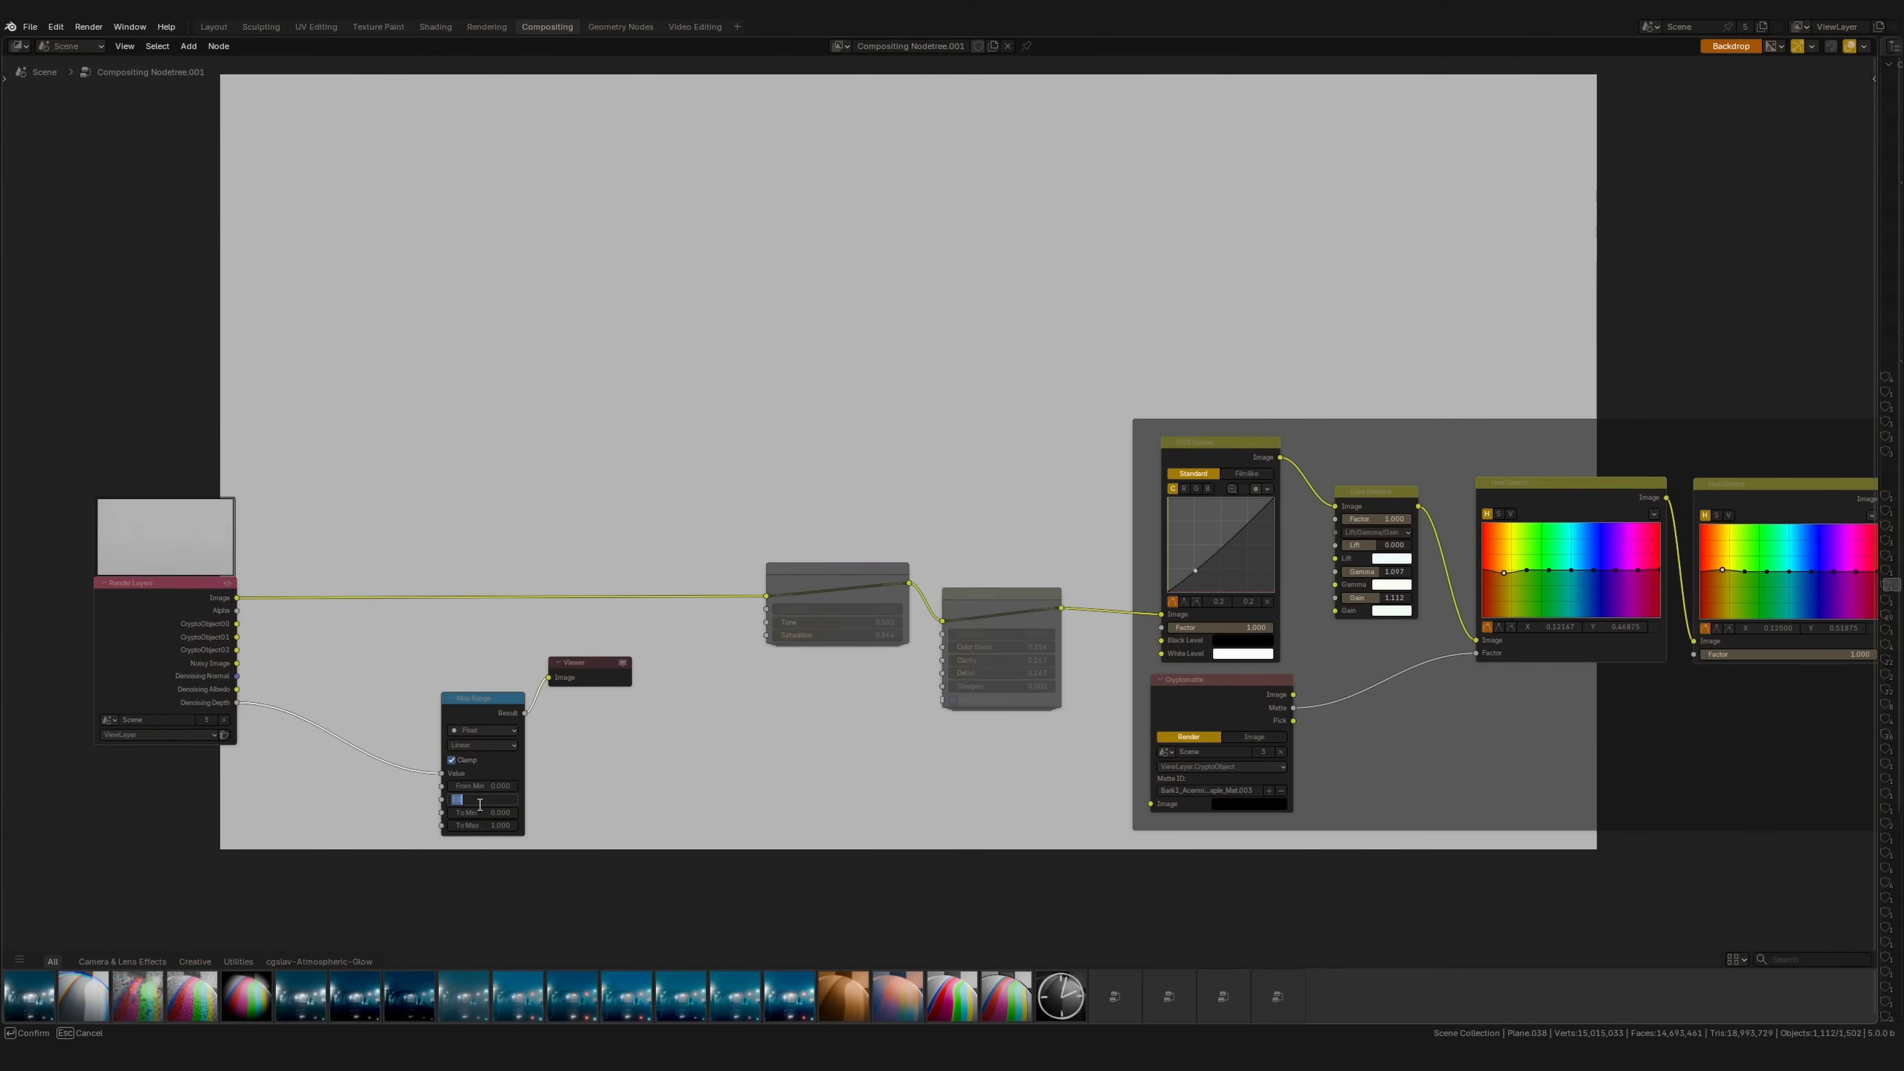
key(Return)
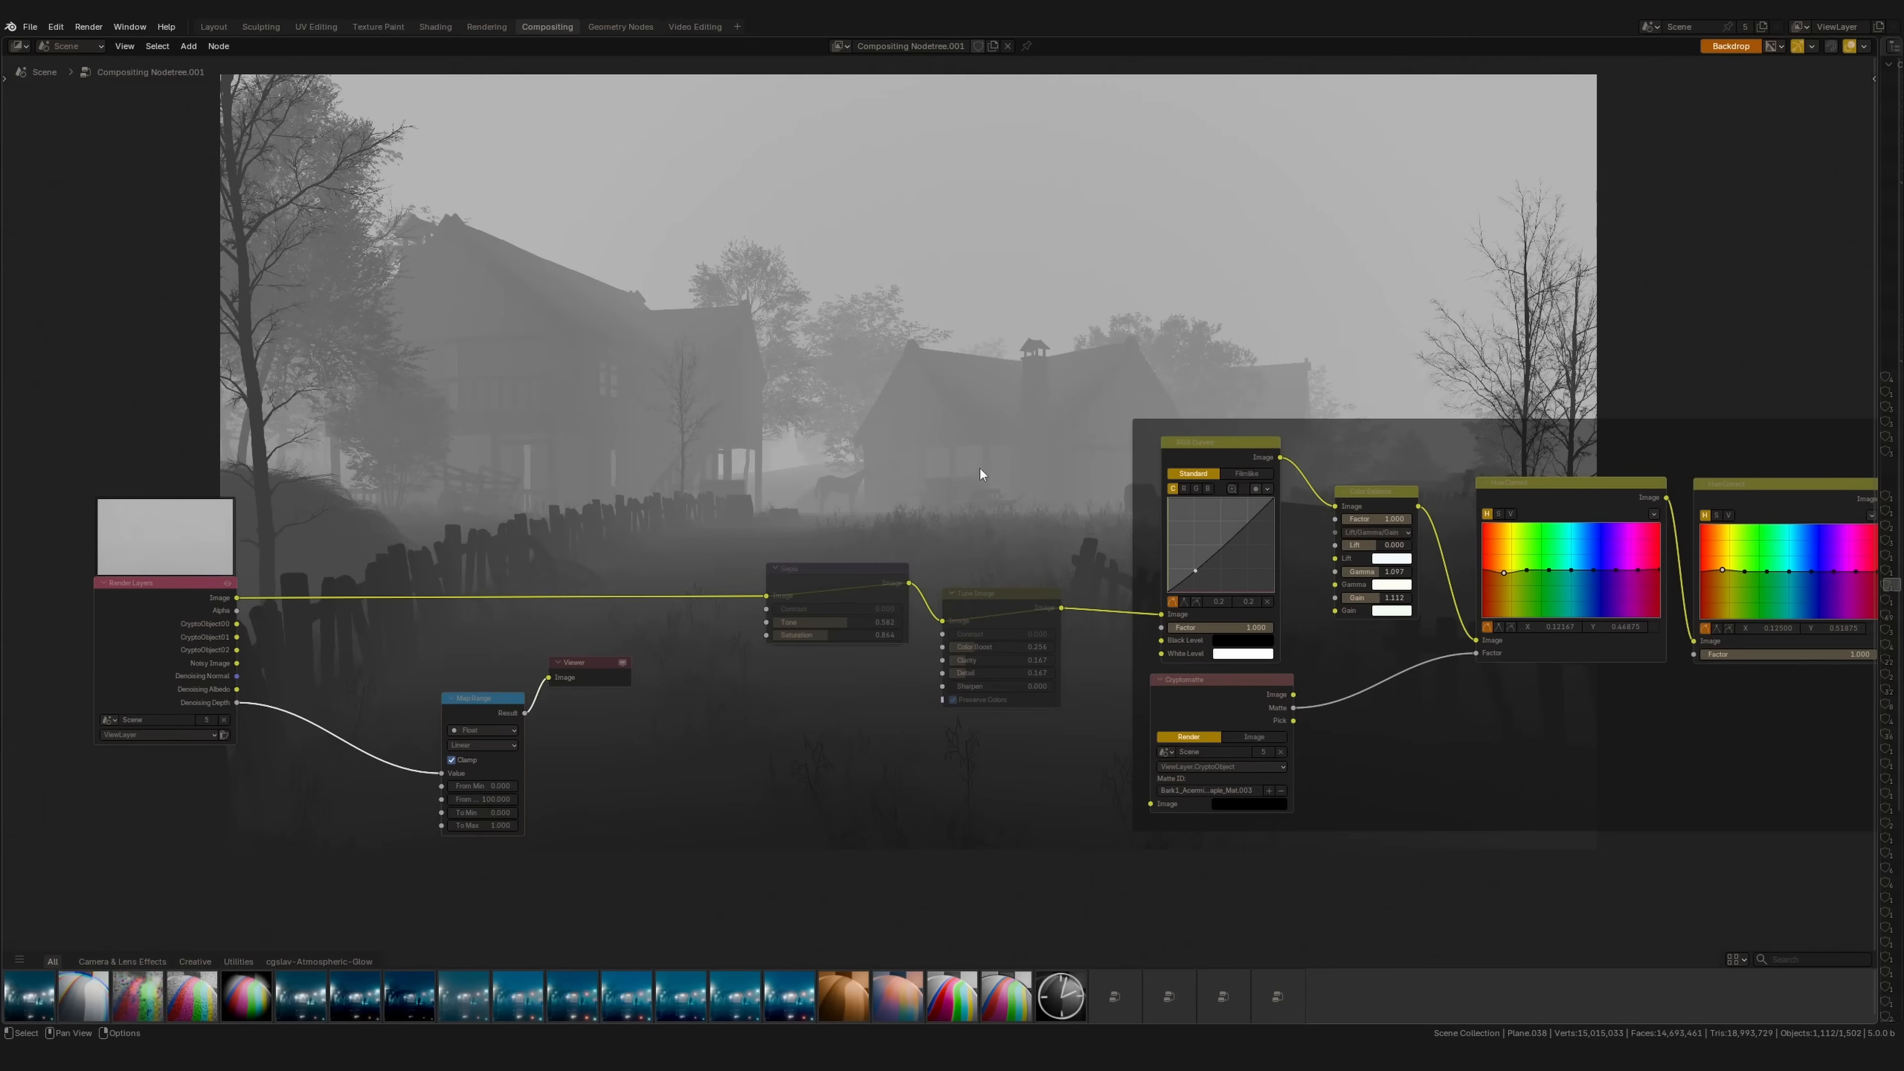
click(484, 784)
text(10)
key(Return)
Step: Drop a Mix node onto the render link and tidy the node positions
middle_drag(1026, 422, 888, 571)
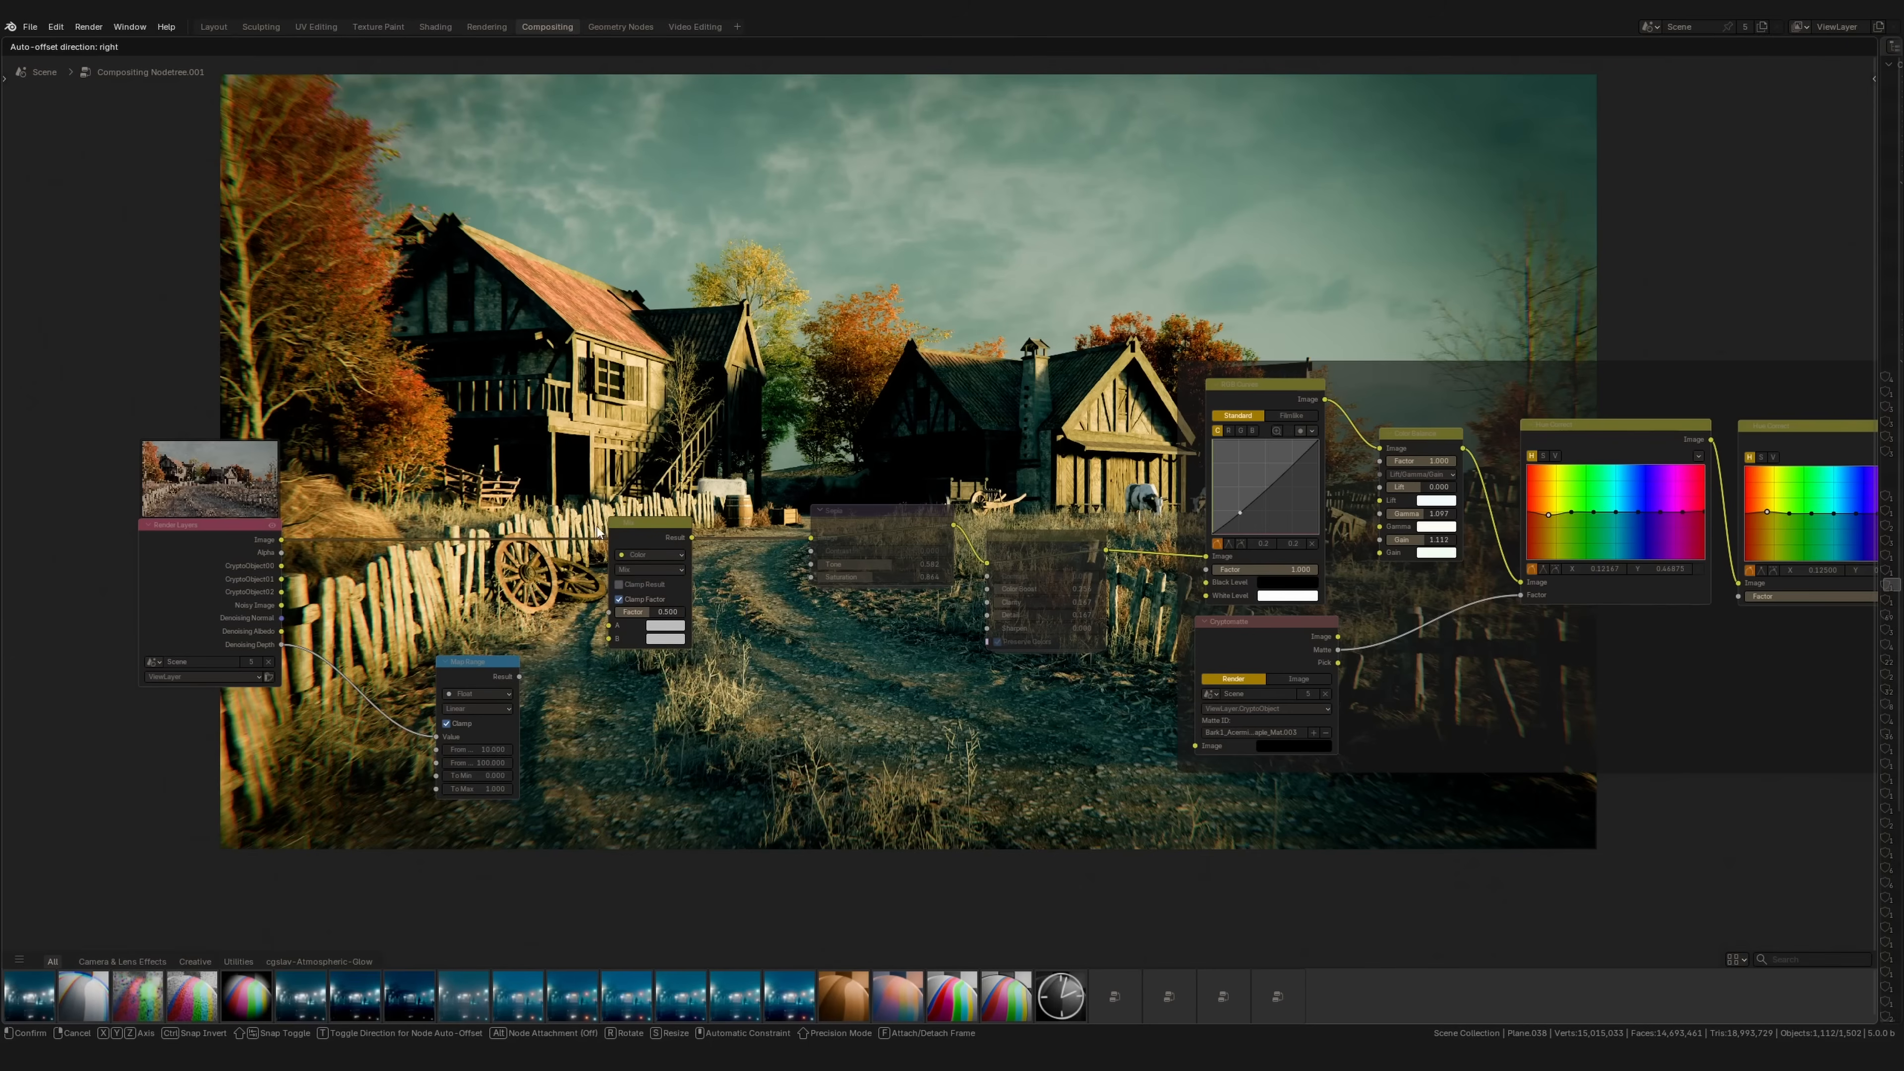
click(598, 531)
drag(649, 524, 643, 515)
drag(483, 664, 596, 520)
Step: Link the depth remap to the Mix factor, use Screen blending, and darken the pale-teal haze colour
drag(661, 660, 660, 660)
click(643, 561)
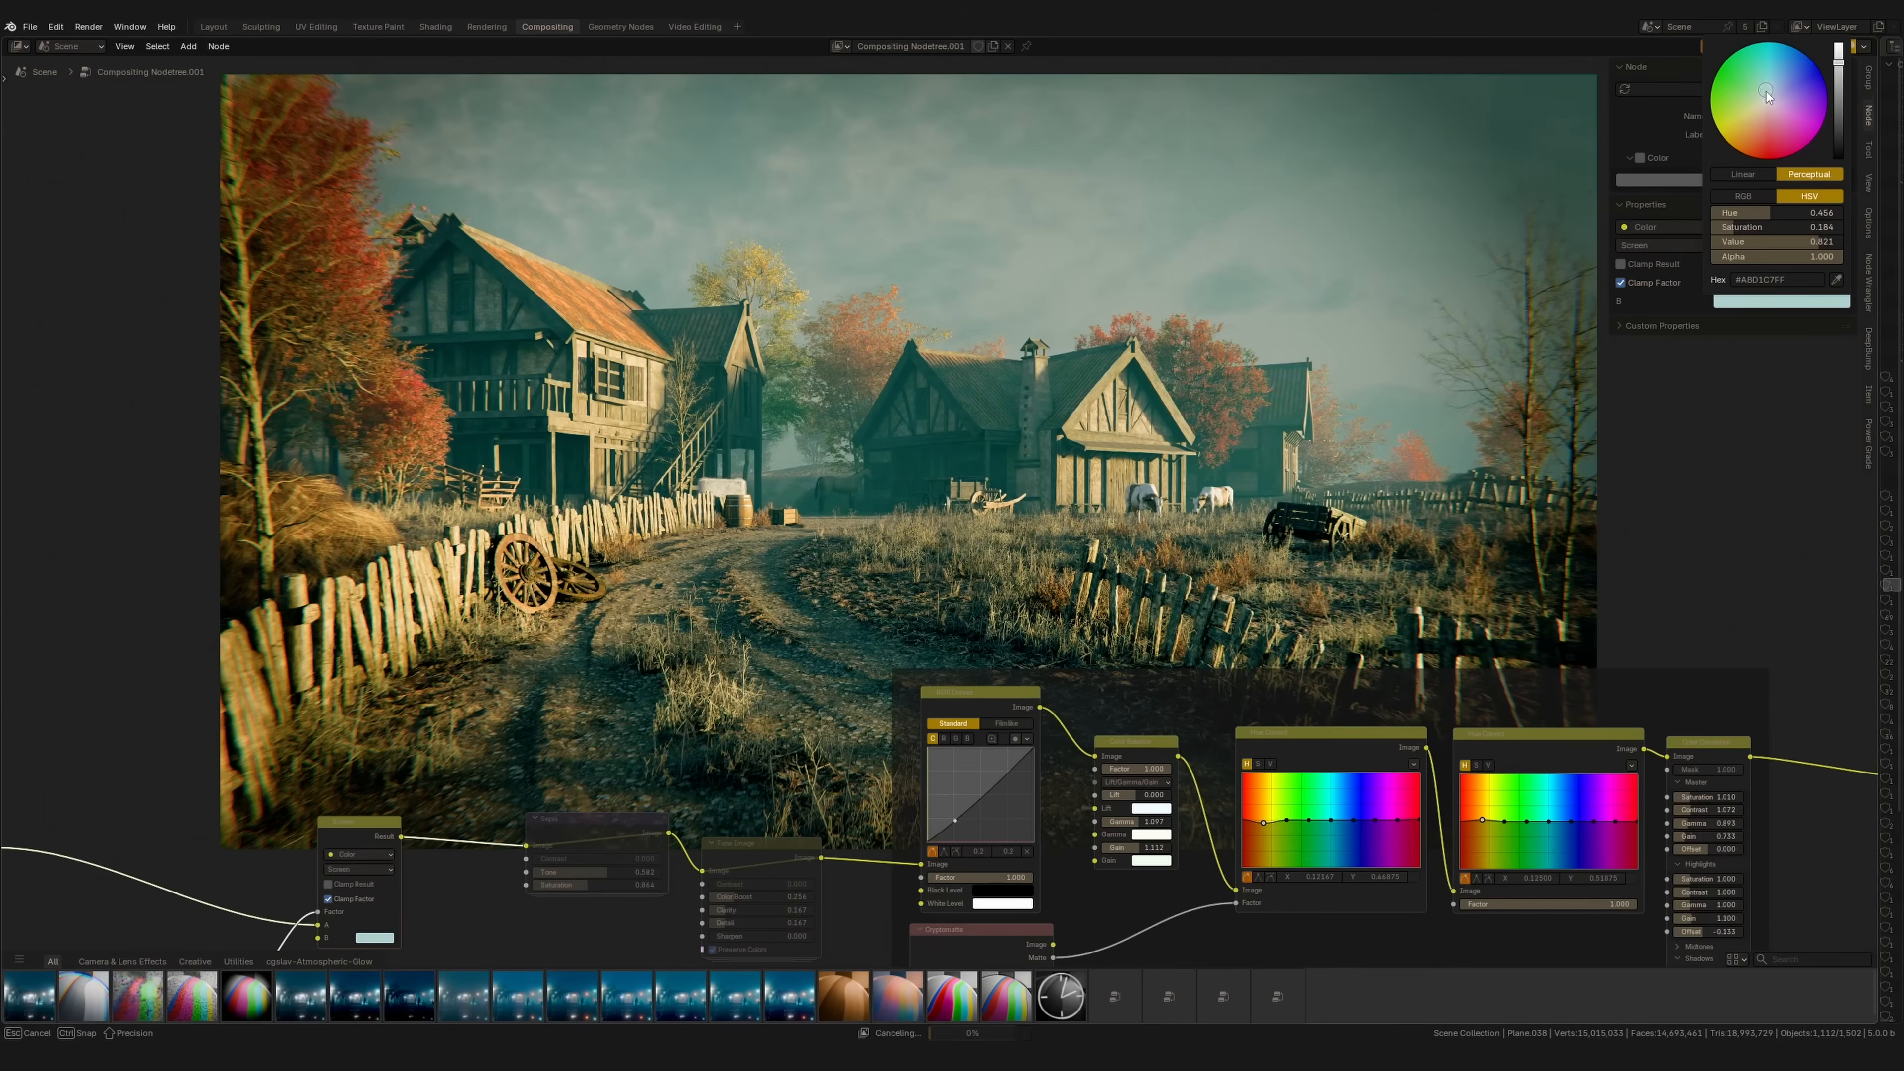
drag(1838, 59, 1842, 87)
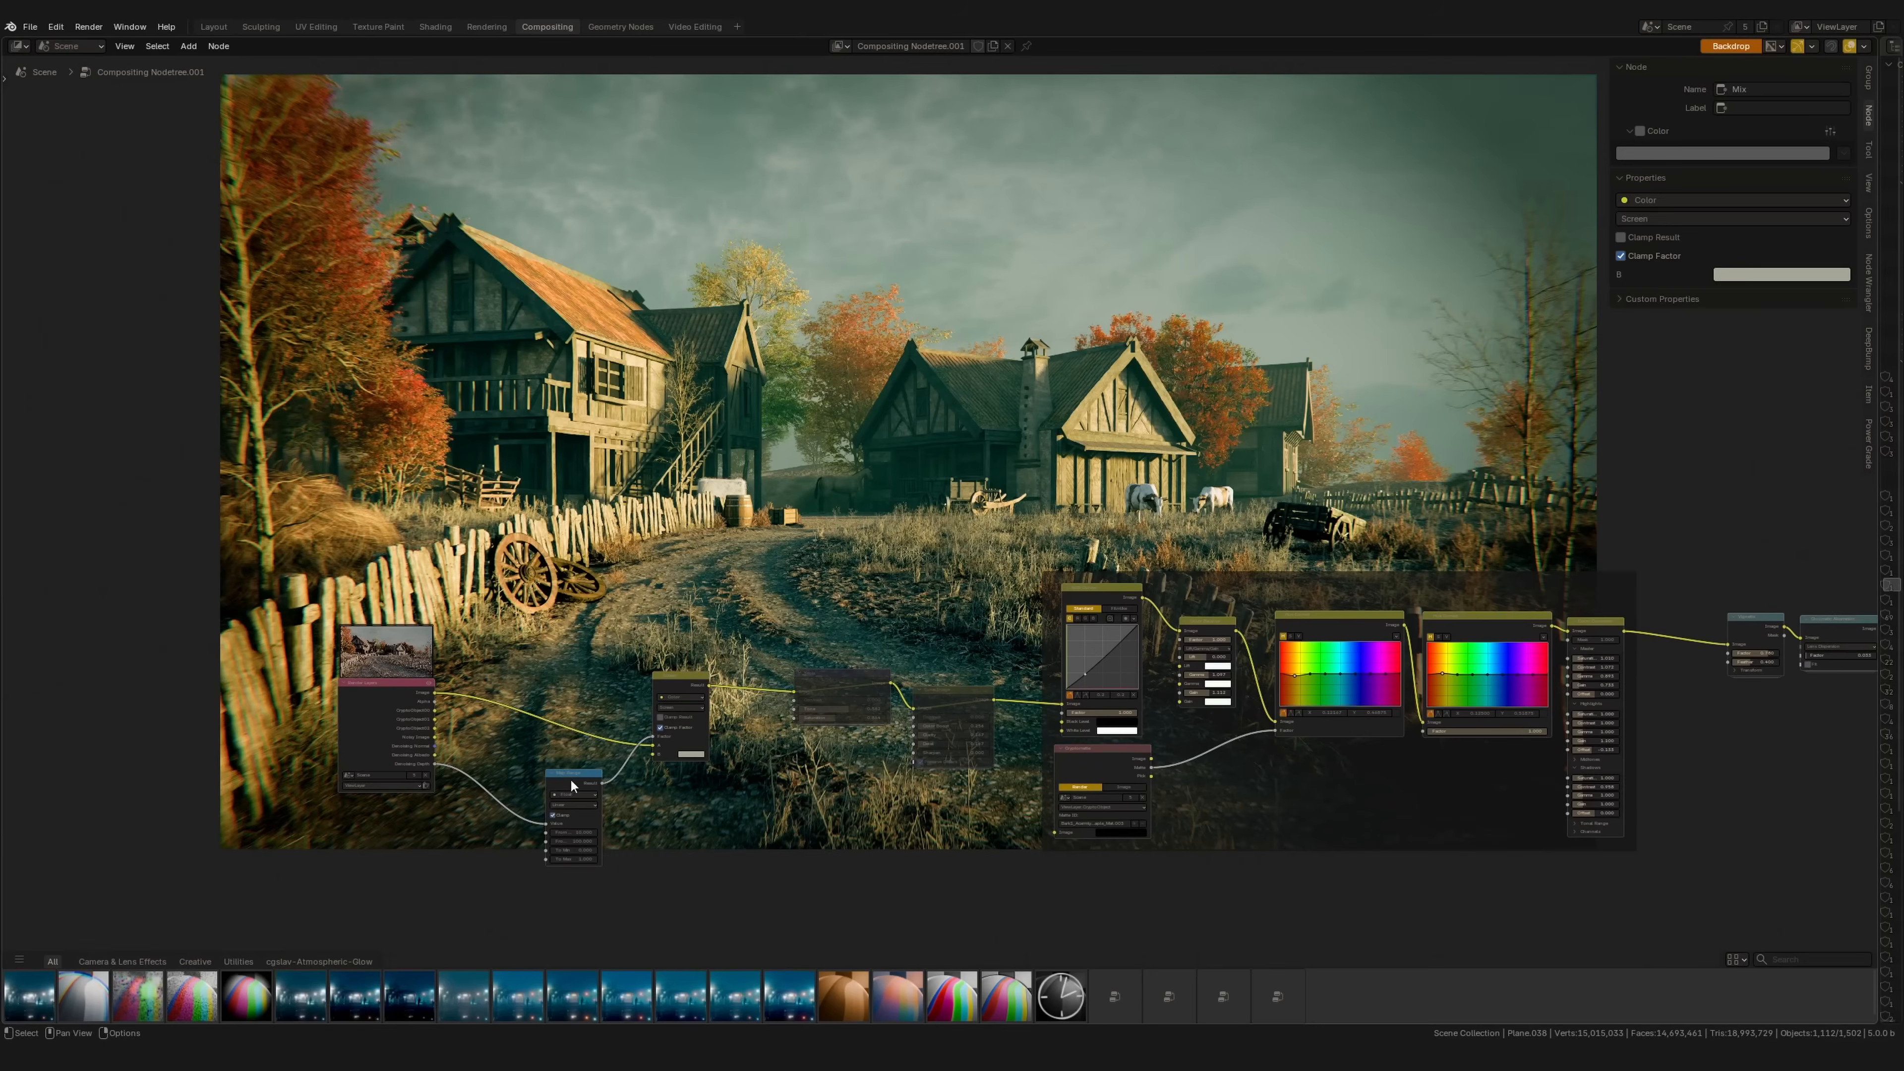
drag(571, 786, 599, 762)
drag(553, 630, 725, 872)
scroll(600, 787, up, 4)
middle_drag(592, 785, 751, 632)
drag(738, 581, 741, 569)
Step: Place the depth Map Range node beside the Screen mix node and box-select both
click(722, 804)
drag(637, 675, 631, 681)
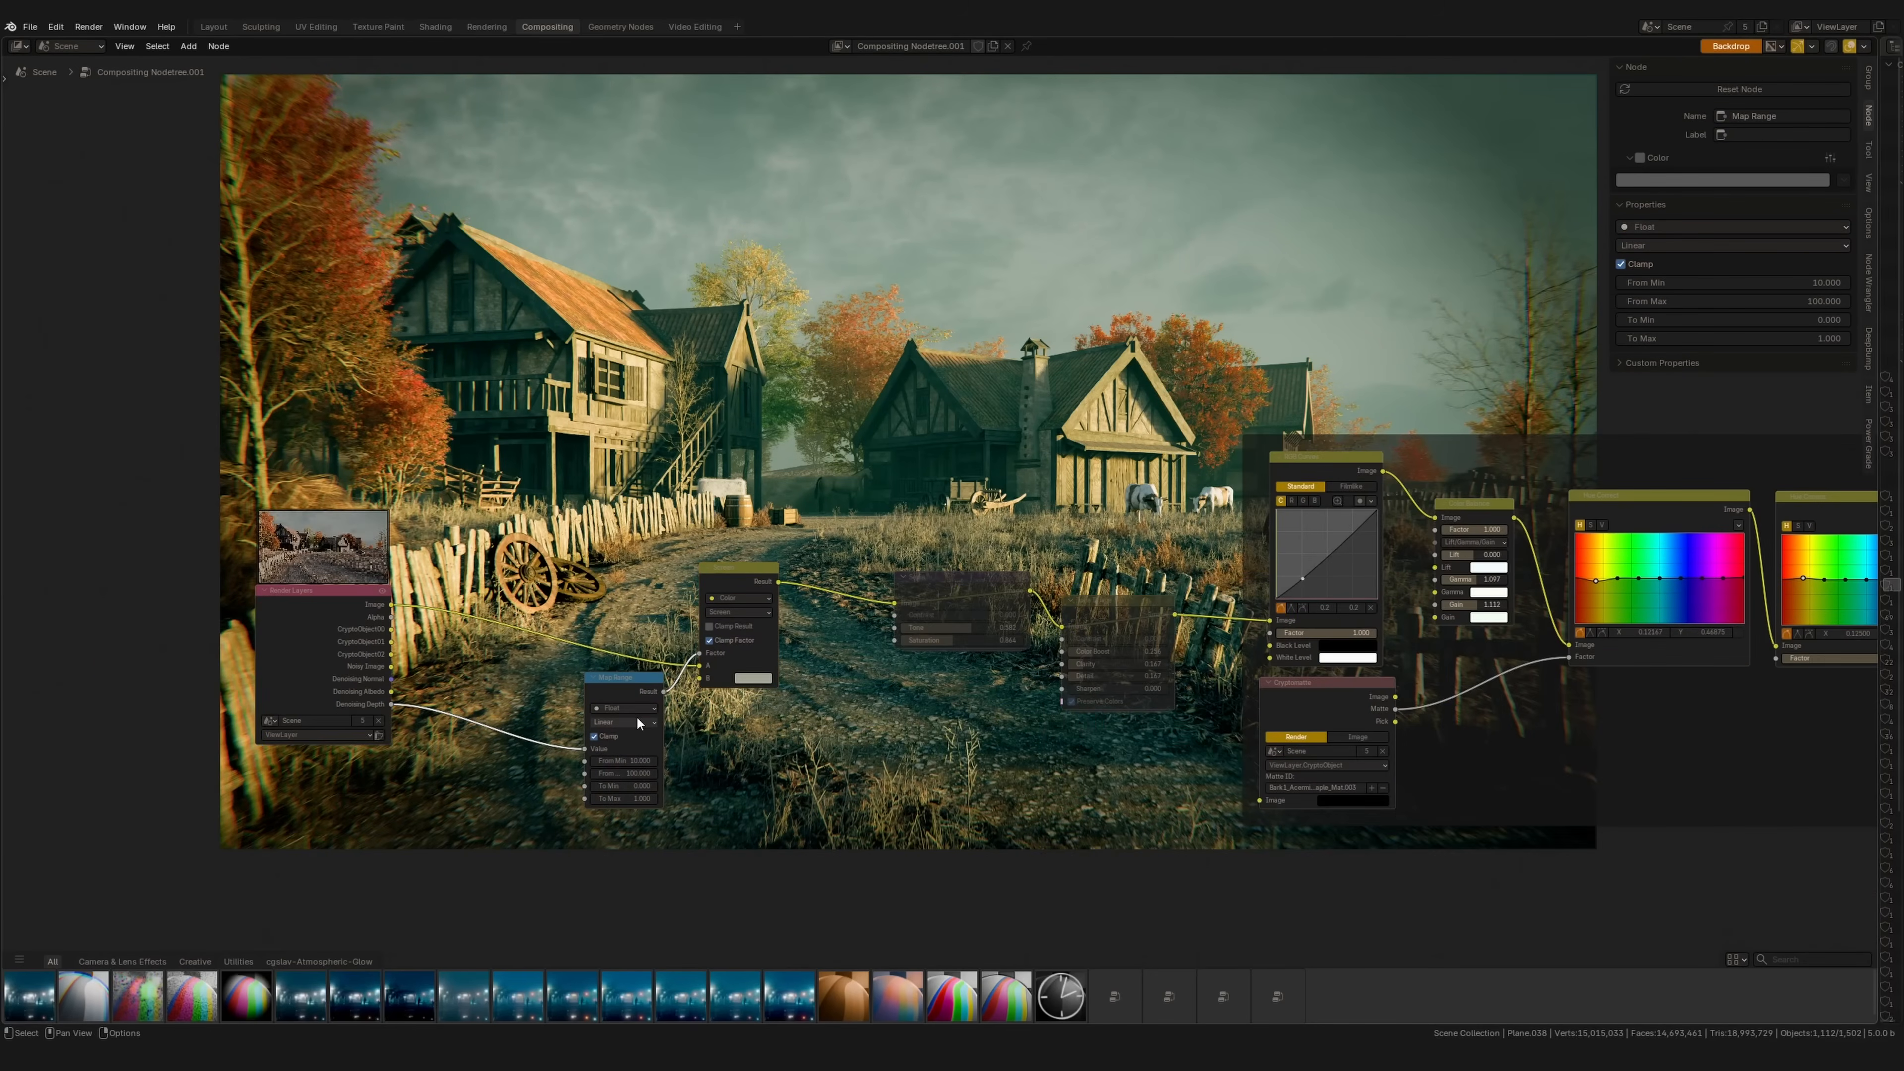
middle_drag(637, 715, 578, 767)
drag(691, 621, 690, 620)
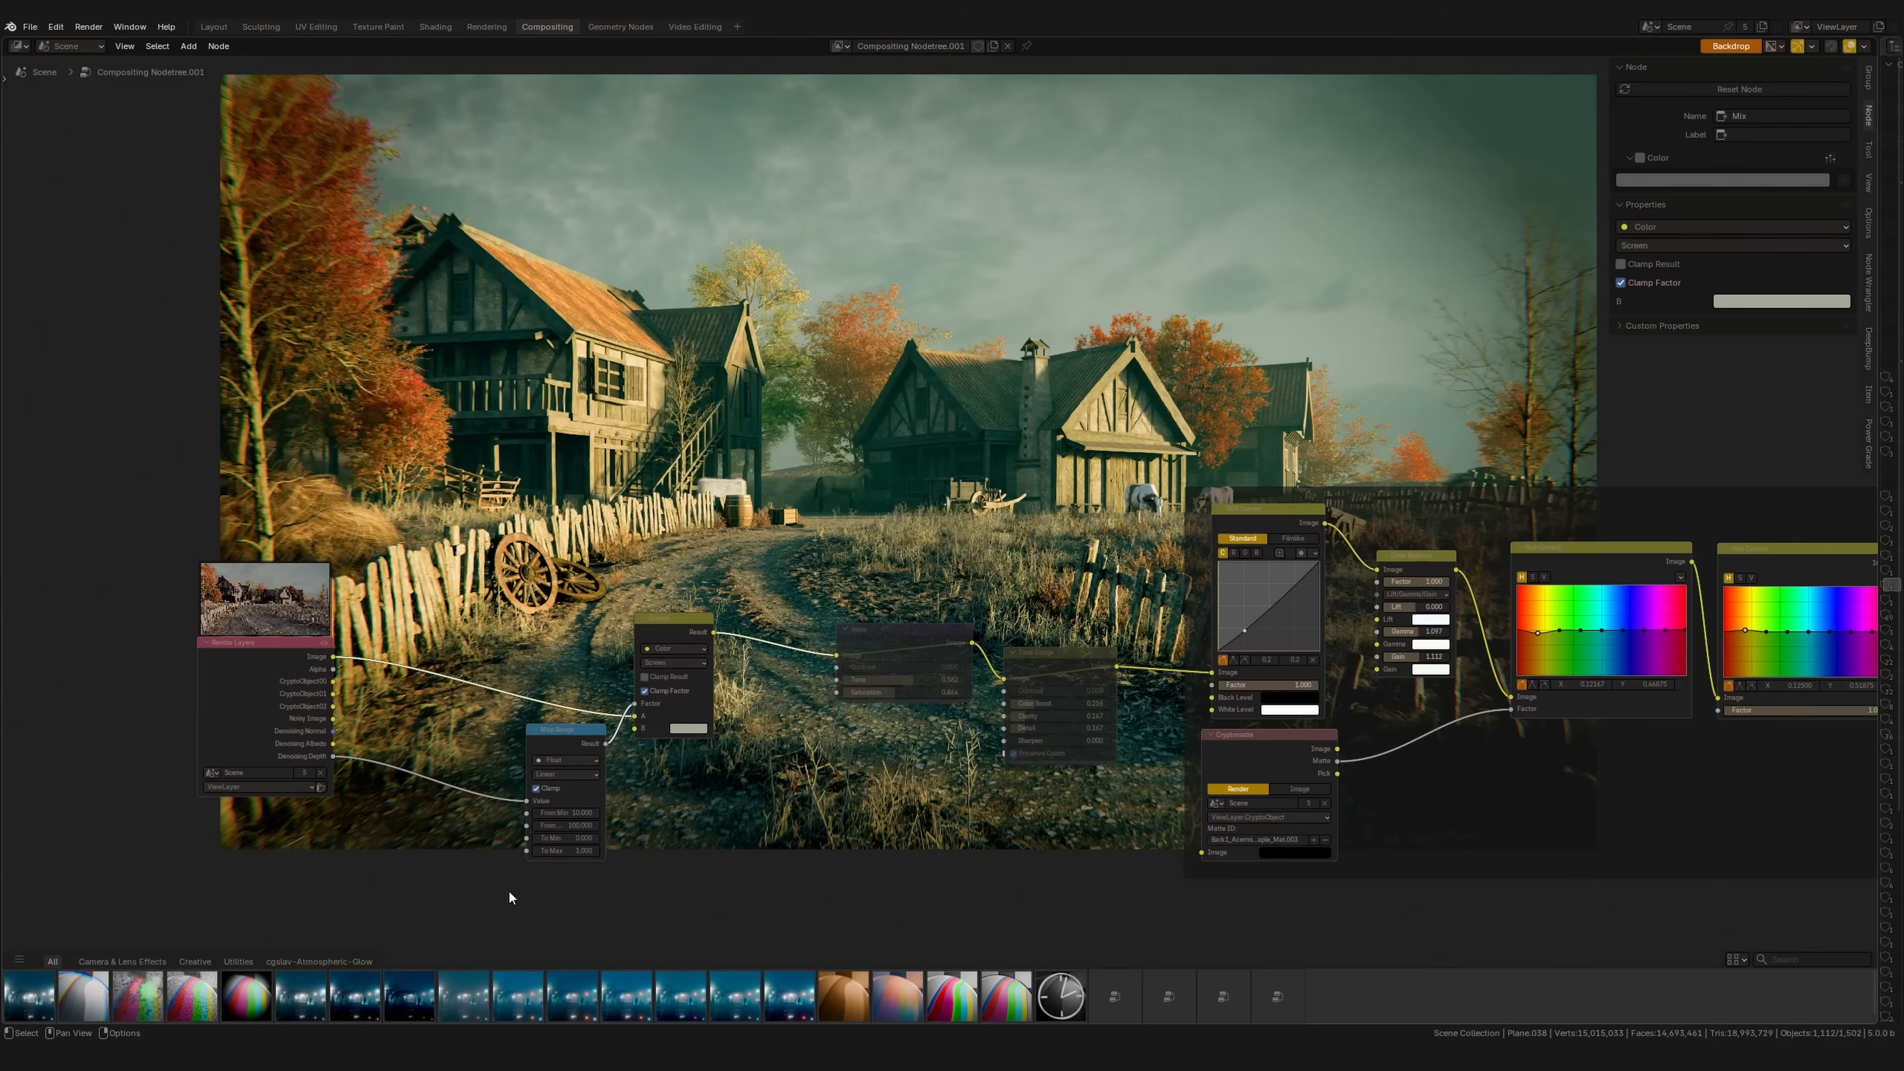
middle_drag(558, 783, 492, 861)
drag(470, 914, 725, 599)
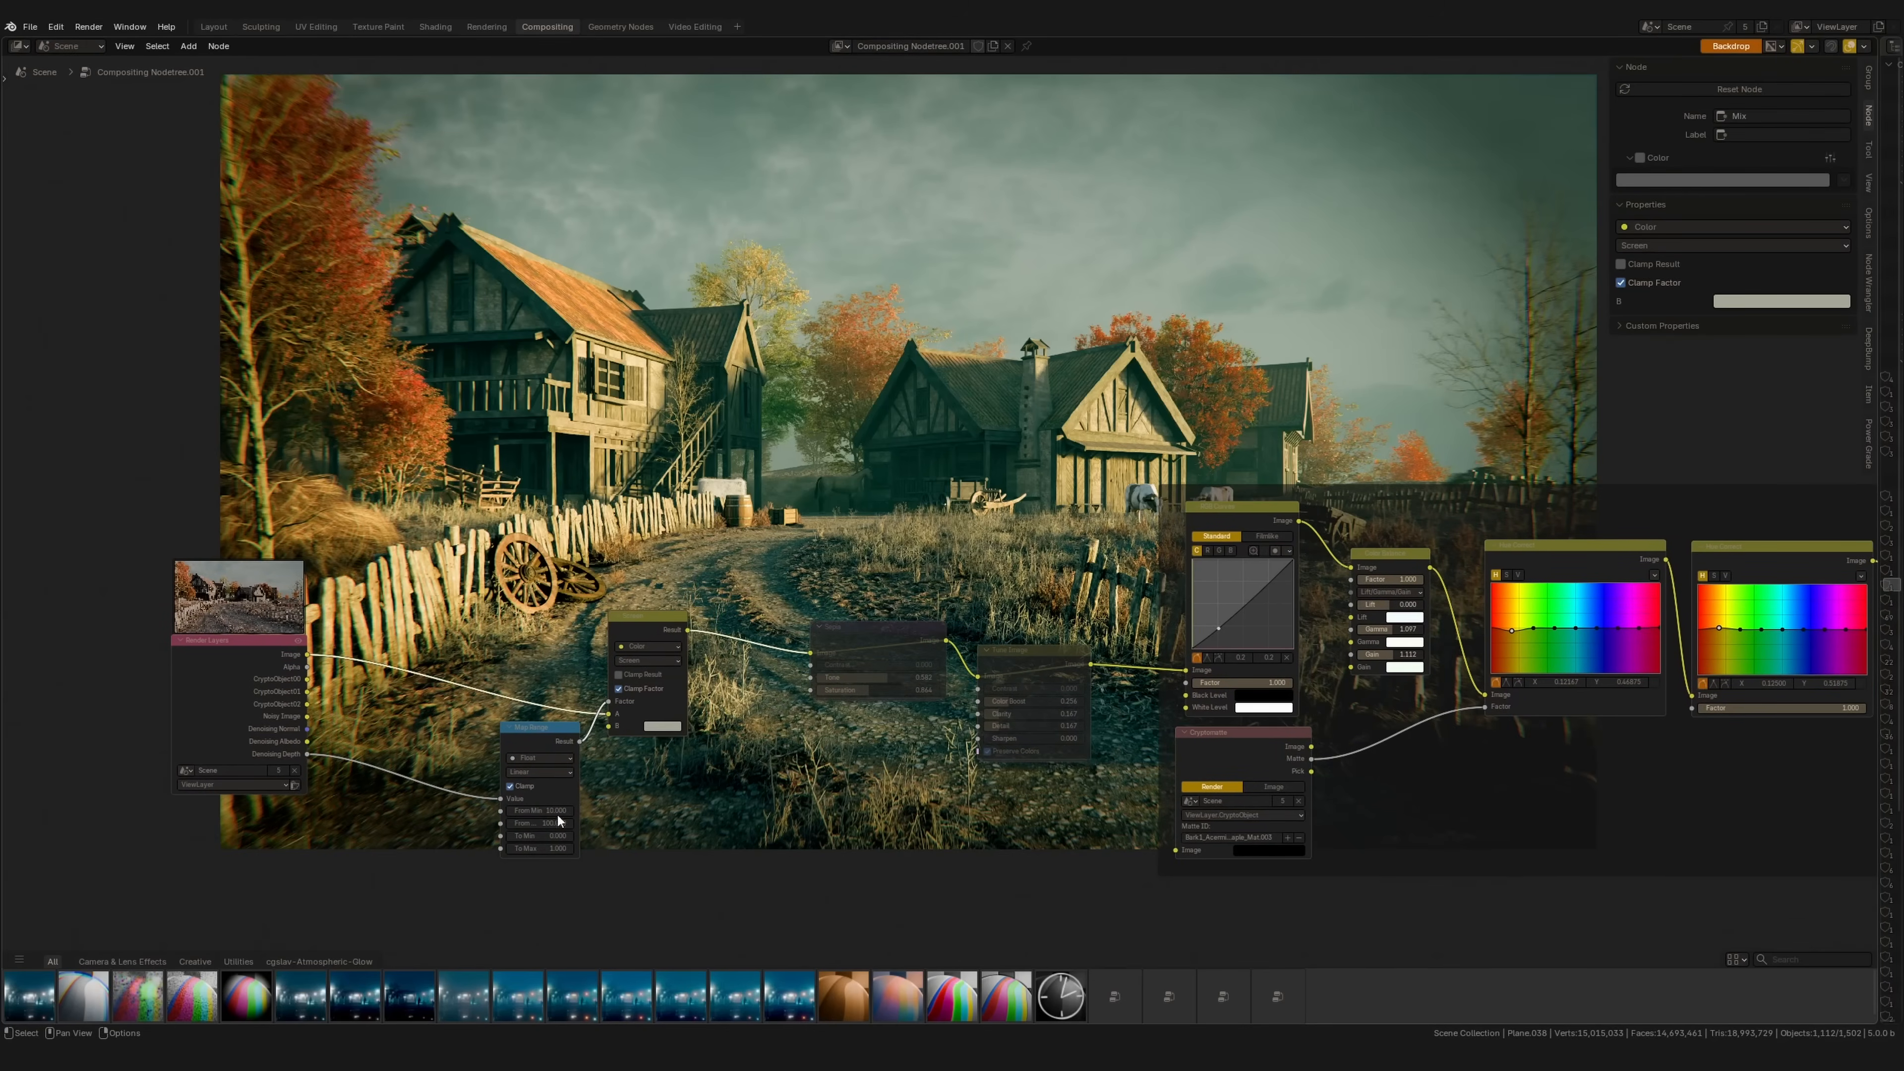
middle_drag(499, 840, 503, 863)
drag(470, 914, 723, 600)
middle_drag(811, 655, 747, 664)
Step: Group the Screen and Map Range nodes with Ctrl+G and expose From Min, From Max and B as group inputs
key(ctrl+g)
scroll(747, 668, up, 3)
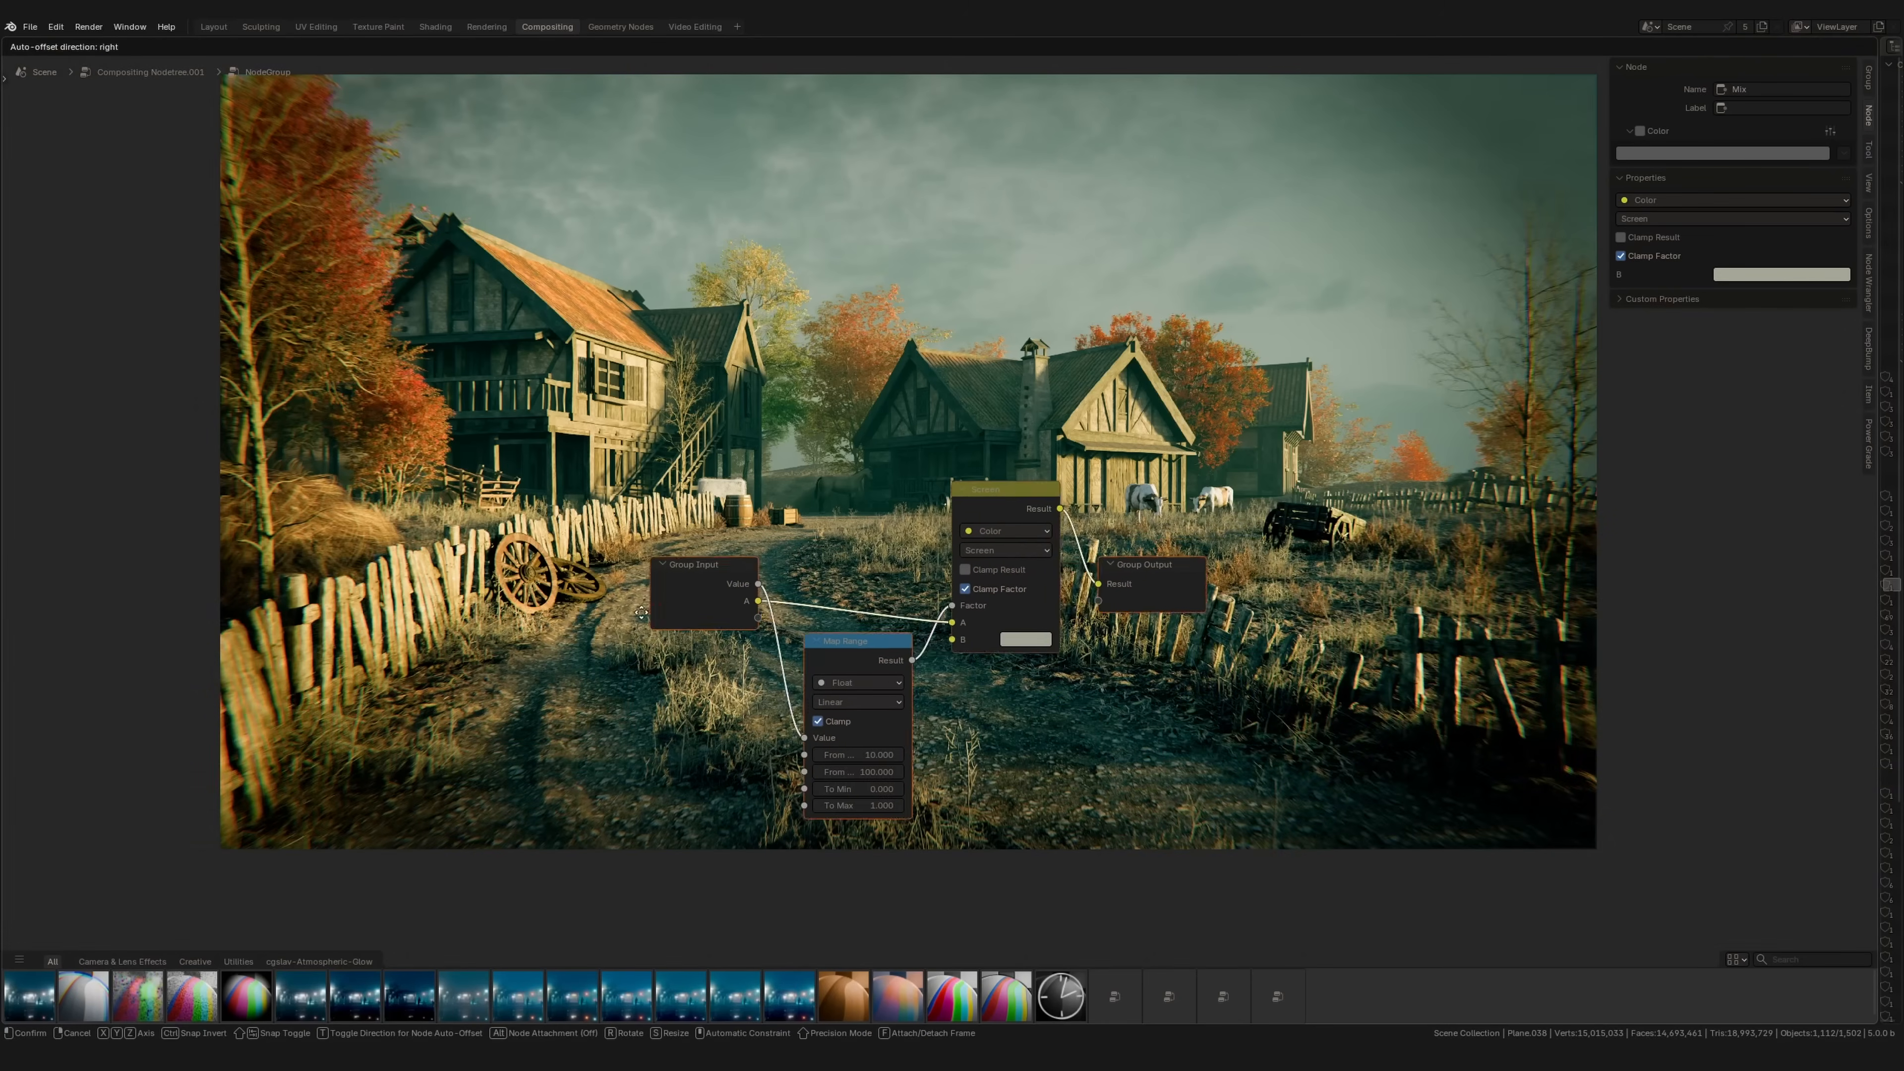
drag(630, 602, 436, 625)
click(596, 651)
drag(733, 656, 732, 657)
drag(432, 628, 431, 630)
drag(662, 756, 485, 647)
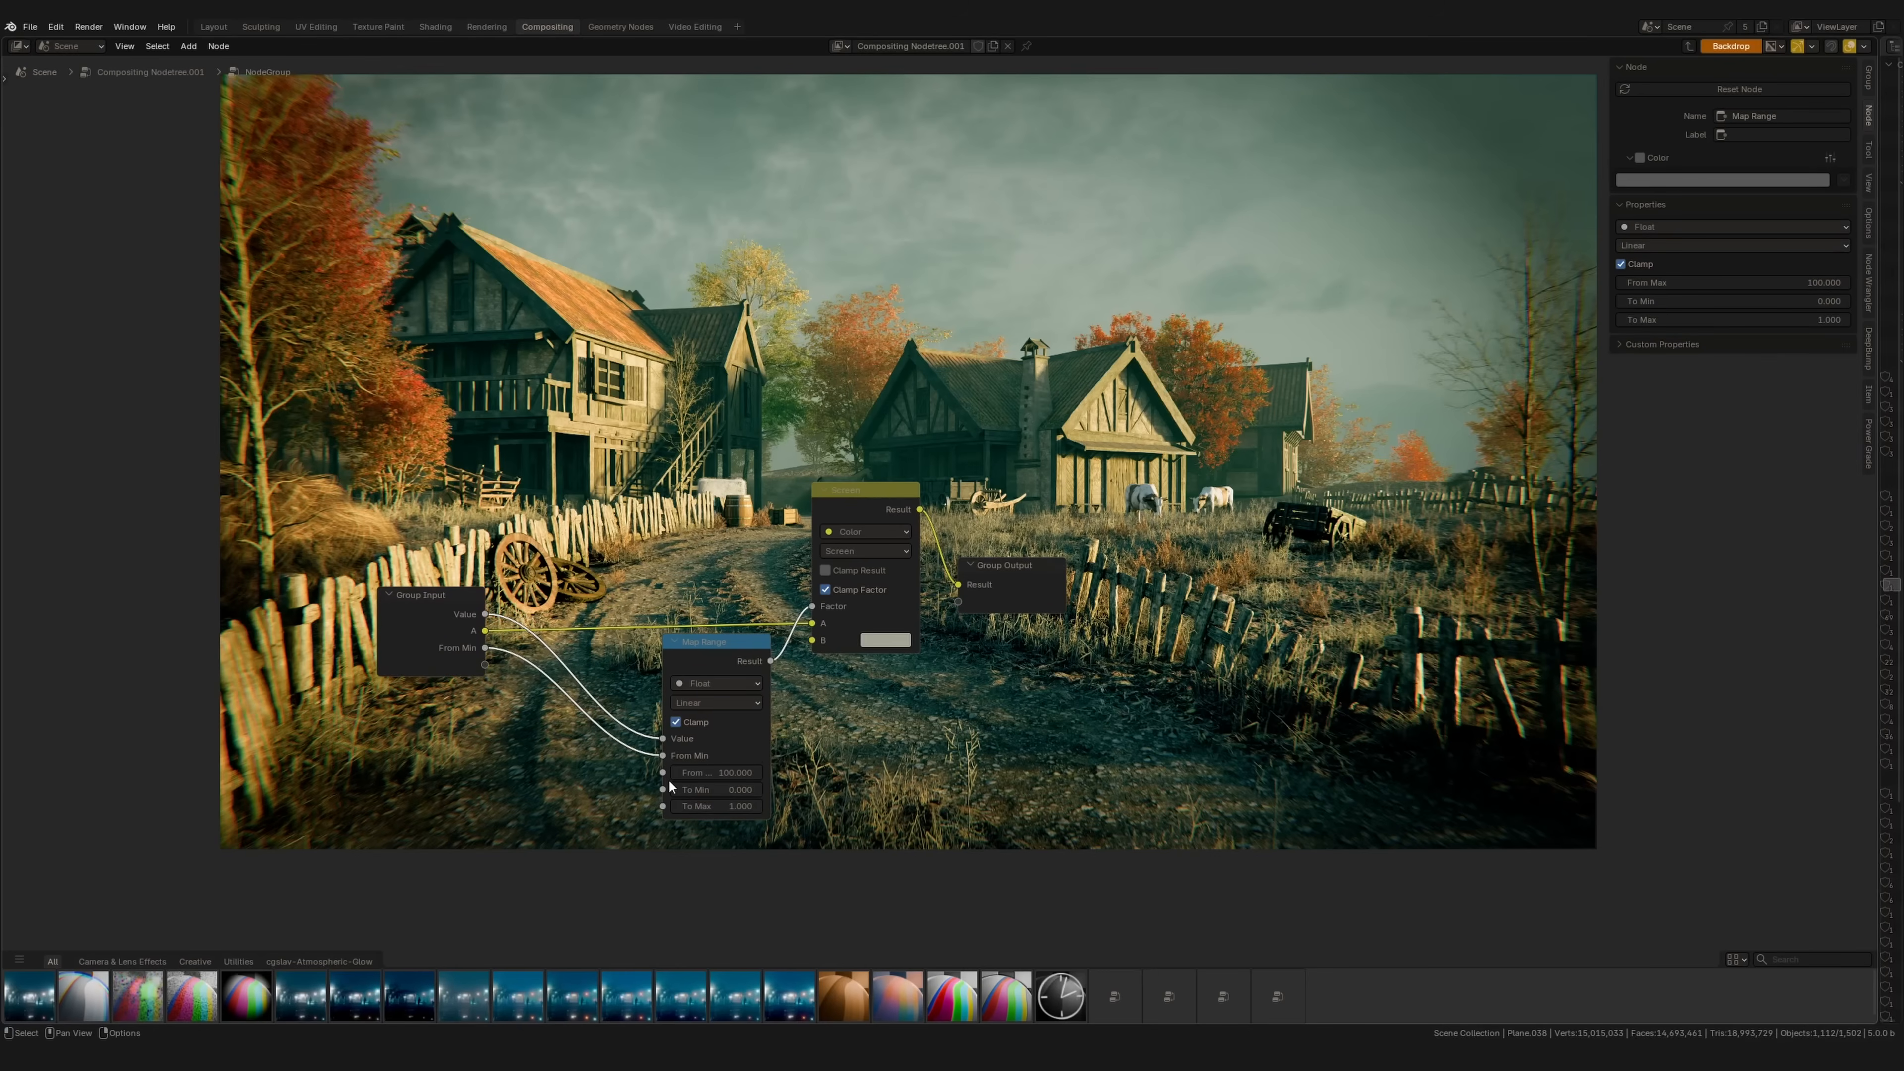
drag(662, 772, 485, 664)
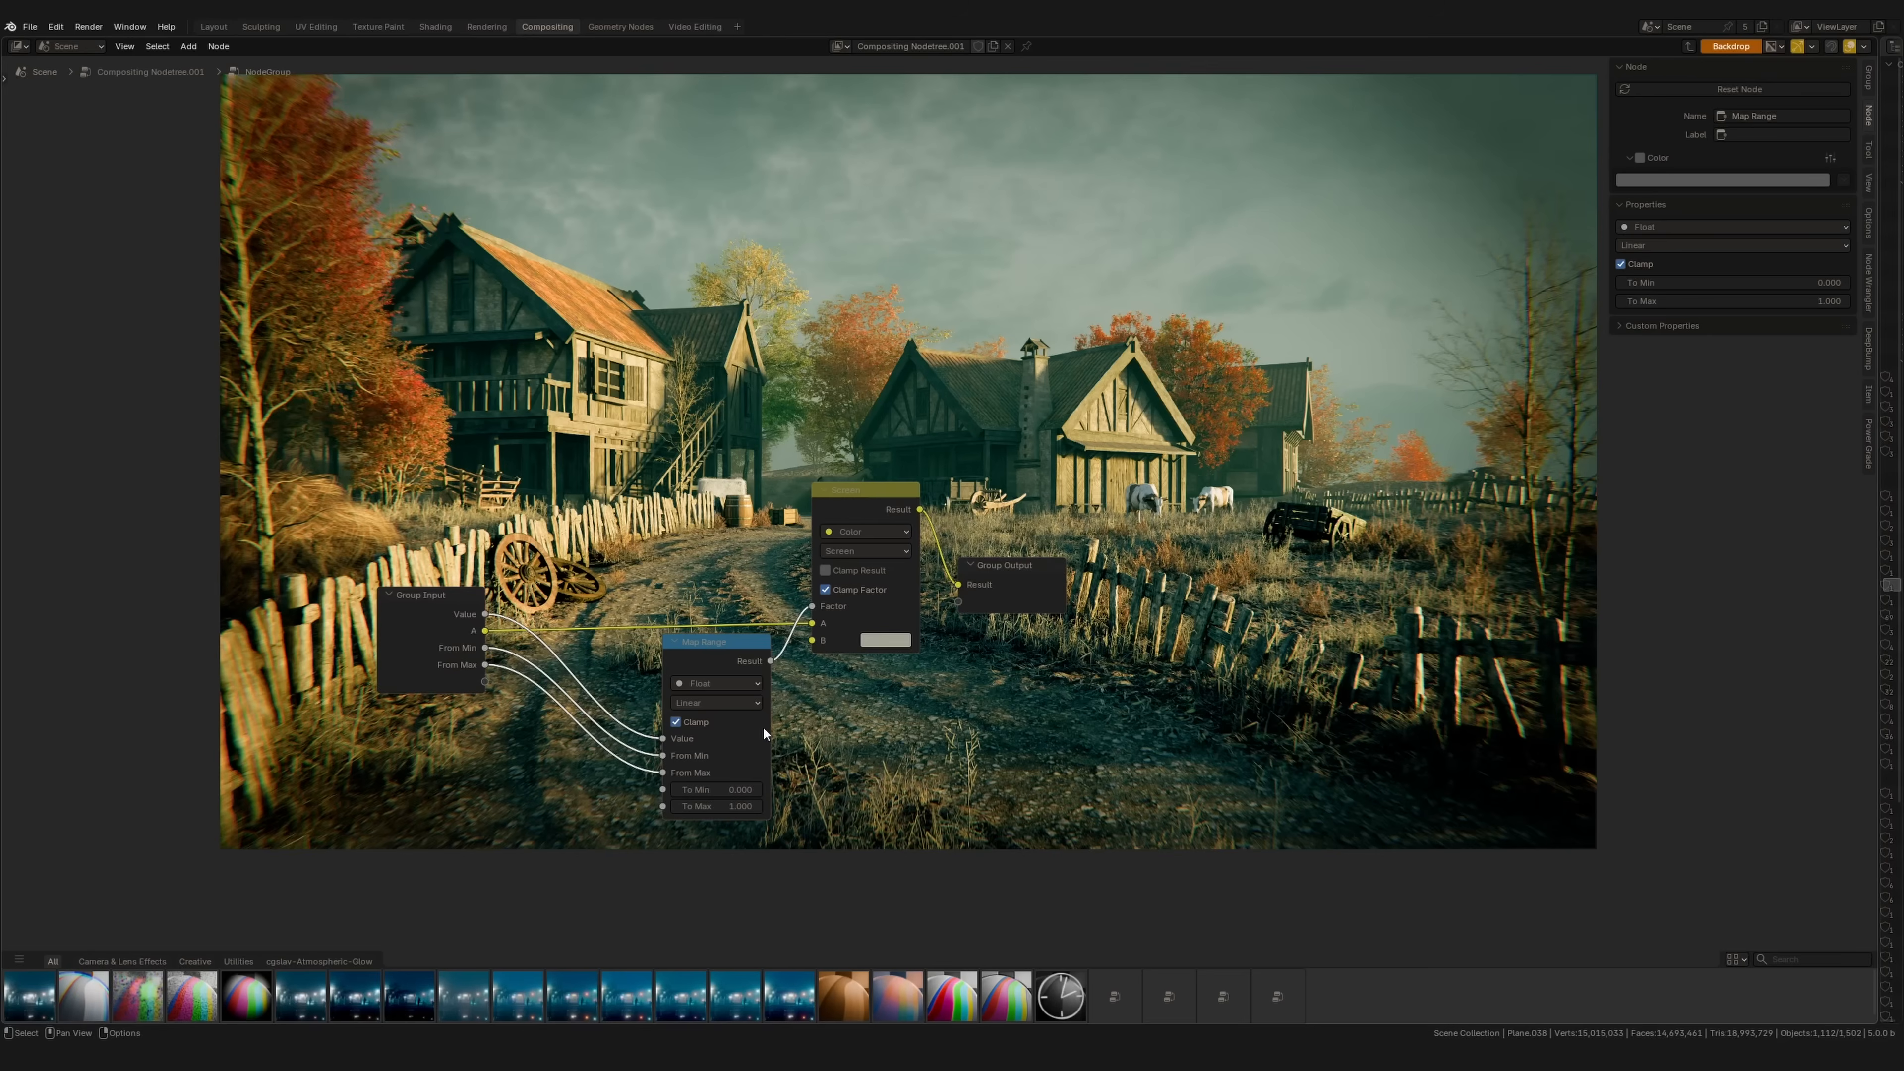
drag(815, 642, 485, 681)
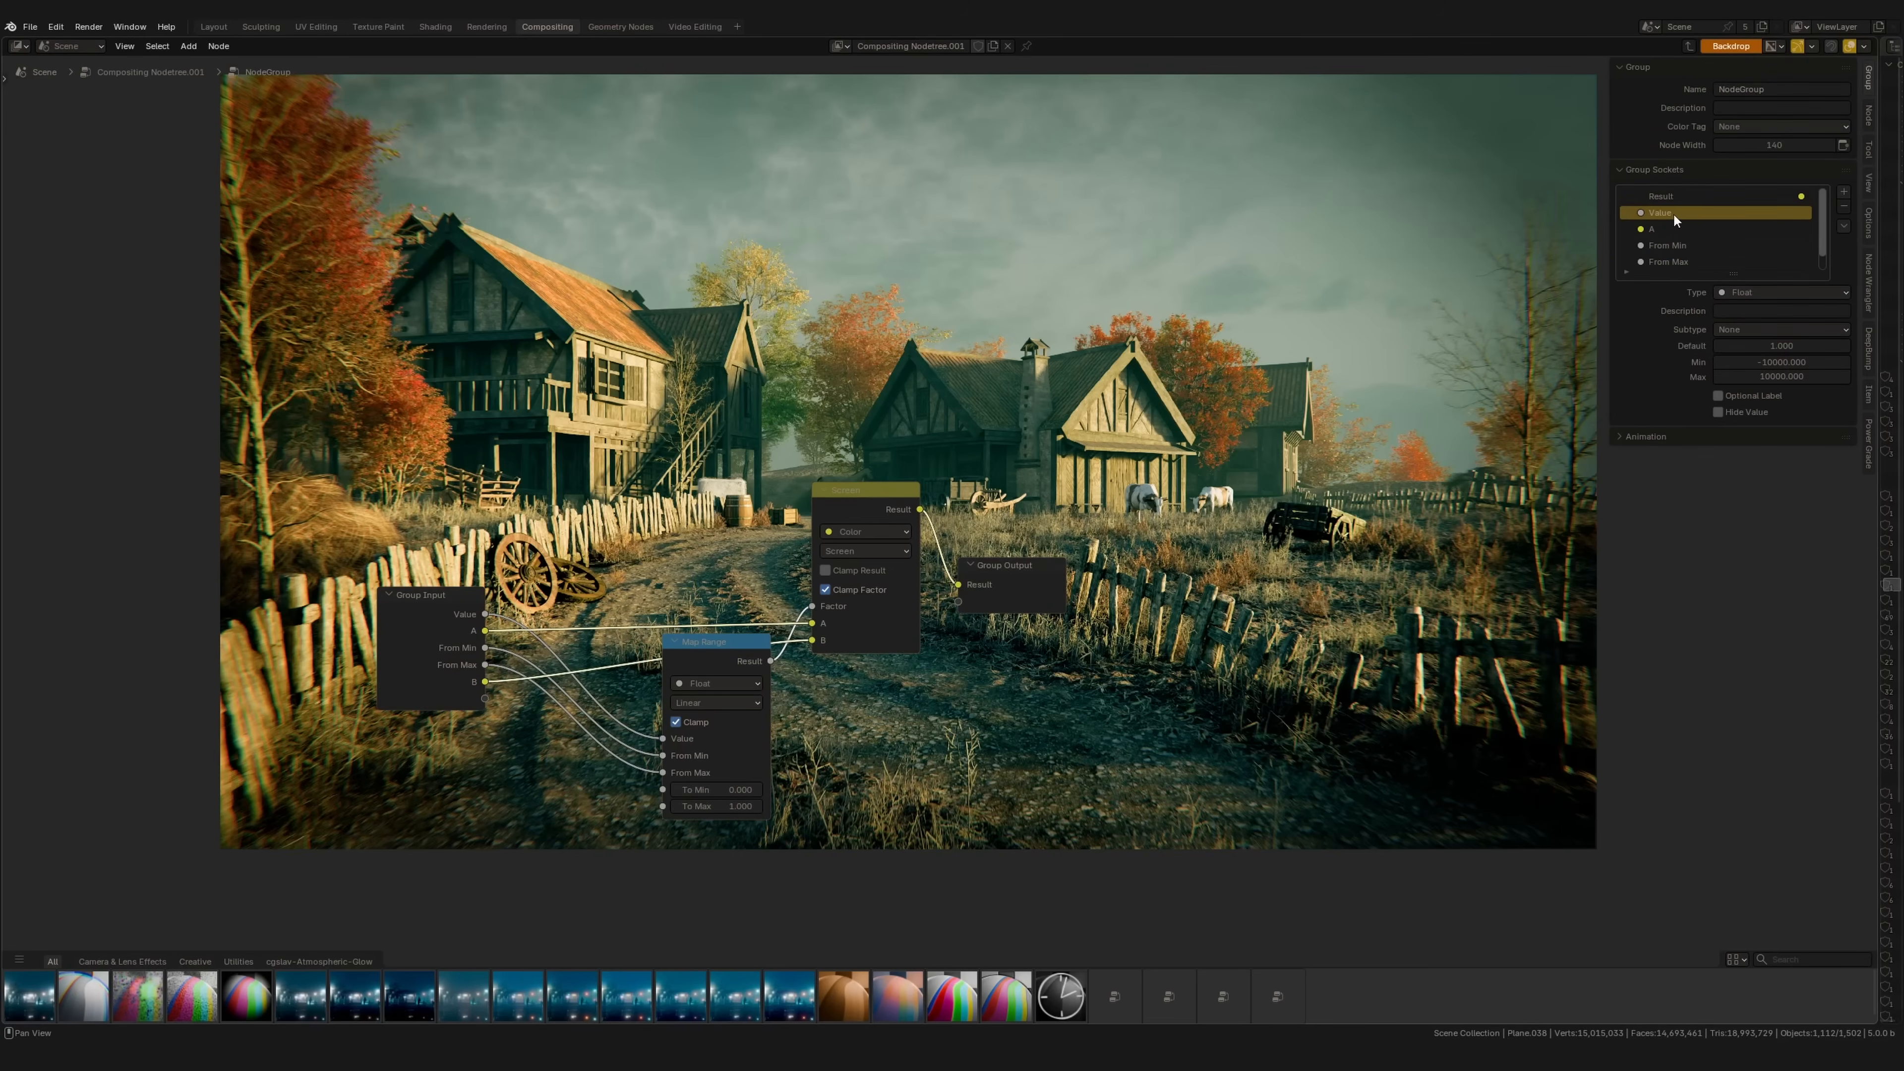
Step: Rename the group inputs Value to 'Depth Map' and A to 'Render'
double_click(1675, 215)
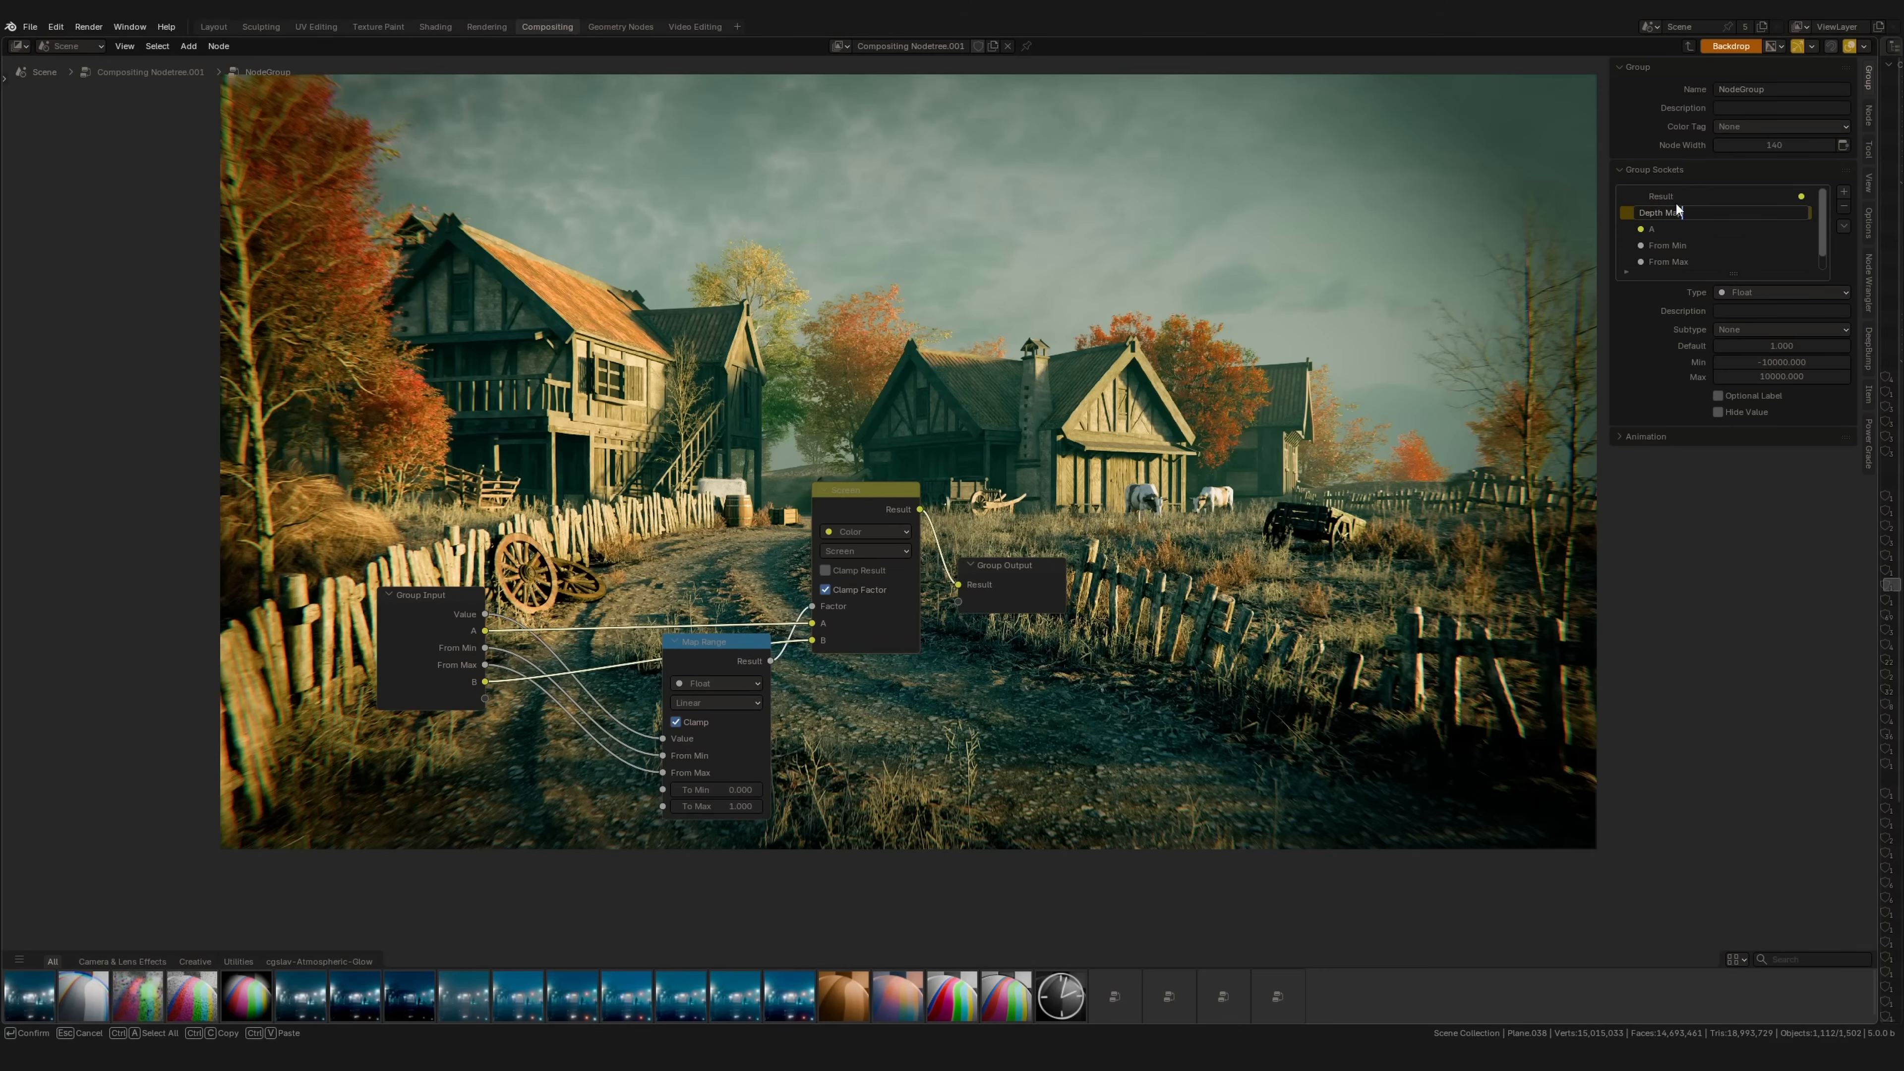
key(Return)
click(1665, 228)
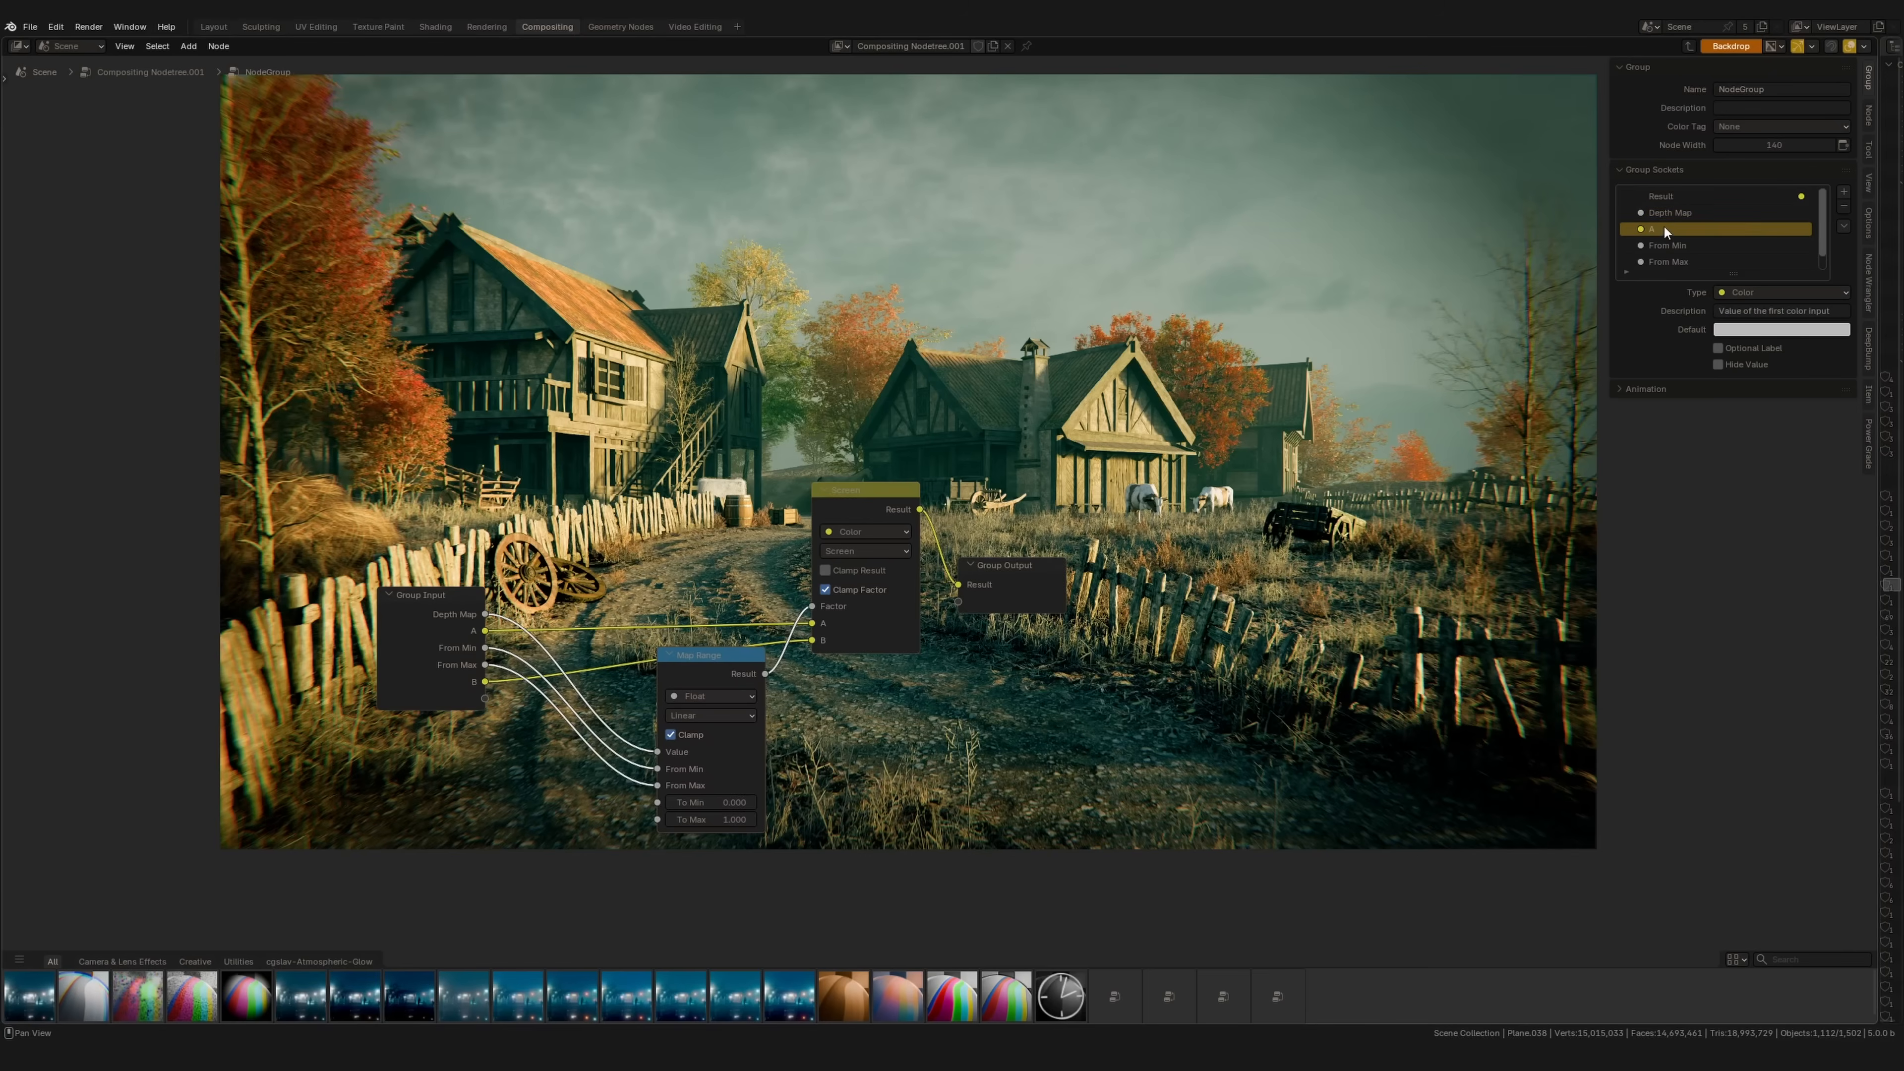
double_click(1665, 228)
text(Render)
key(Return)
Step: Return to the main tree and connect the depth pass to the group's Depth Map input
key(Tab)
scroll(599, 638, up, 1)
middle_drag(345, 847, 659, 558)
mouse_move(610, 584)
mouse_down()
mouse_move(455, 442)
mouse_move(407, 702)
mouse_move(611, 584)
mouse_up()
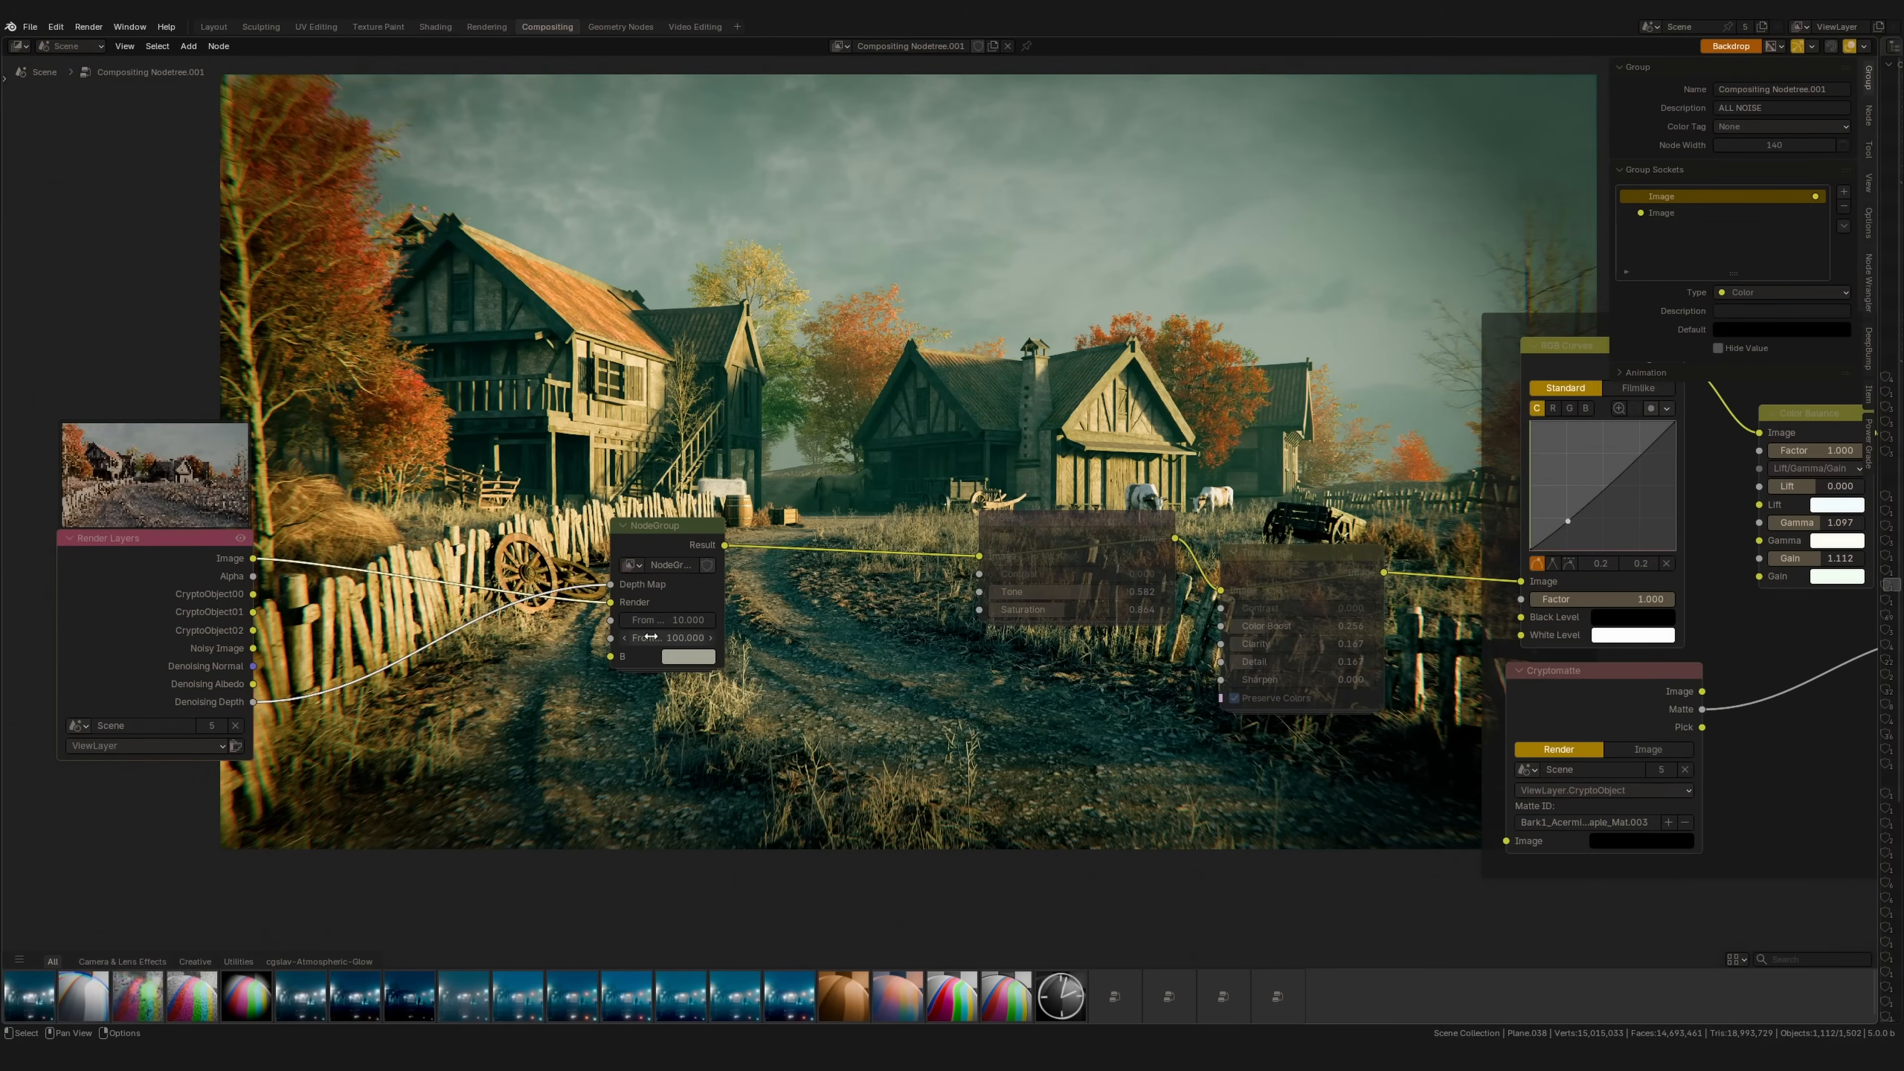
Step: Adjust the haze colour's hue and rename the node group to 'Depth Haze'
click(684, 658)
drag(737, 424, 737, 436)
click(602, 638)
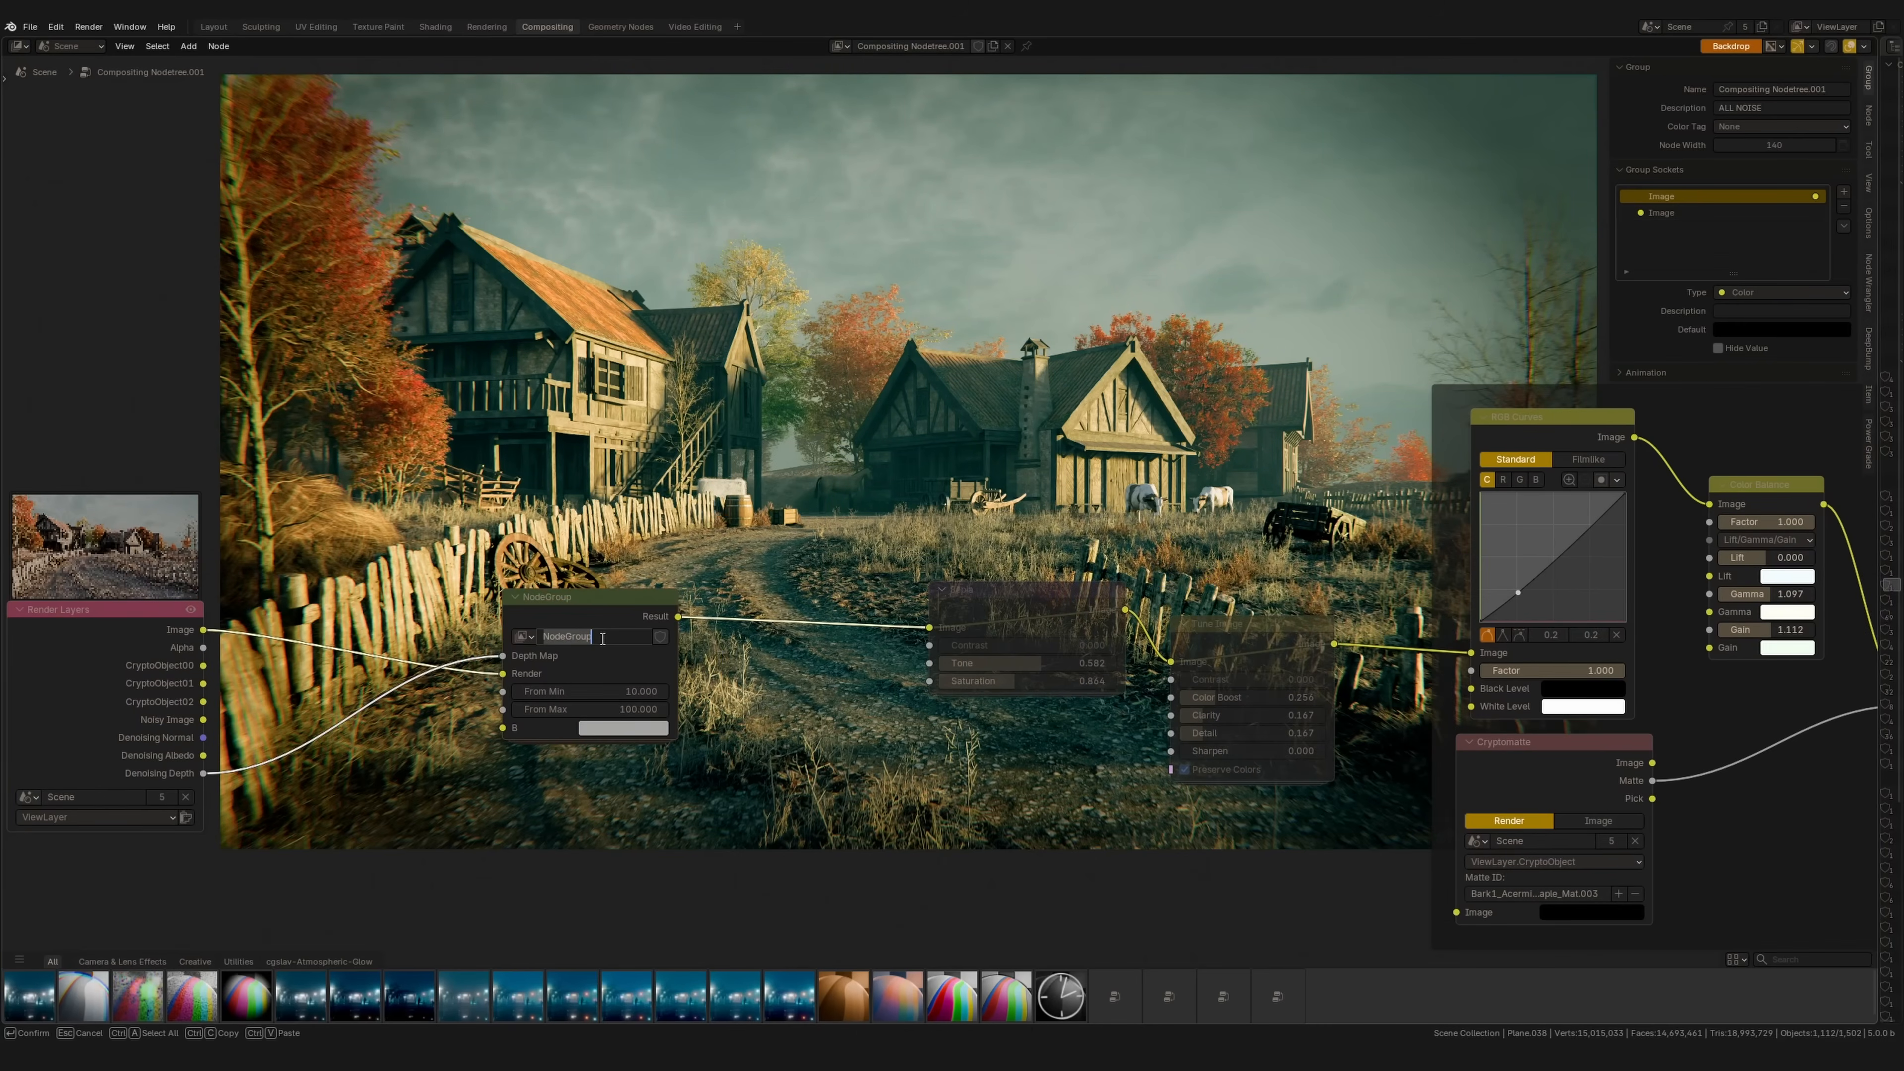
text(Depth Haze)
key(Return)
Step: Show Blender File in the Outliner, mark Depth Haze as an asset, and test-add it from the shelf
drag(1879, 145, 1485, 145)
click(1501, 45)
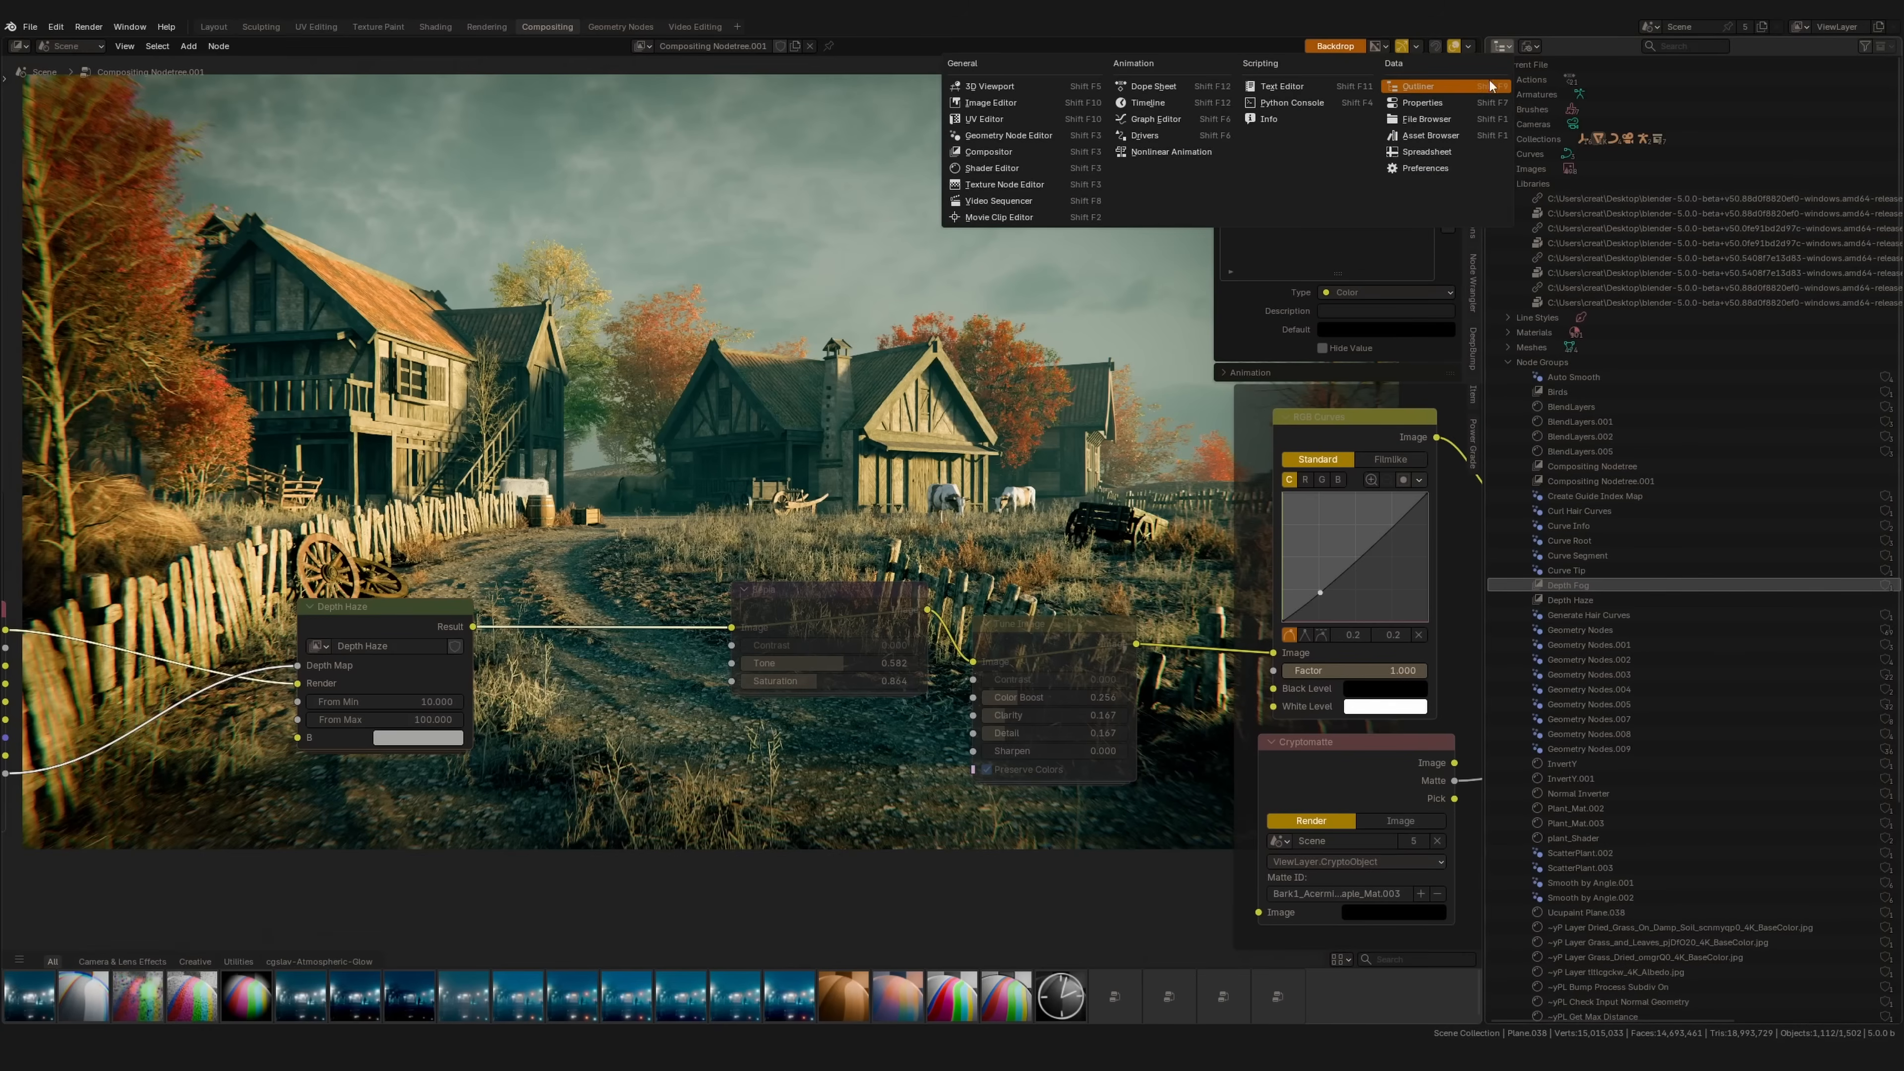
click(1528, 47)
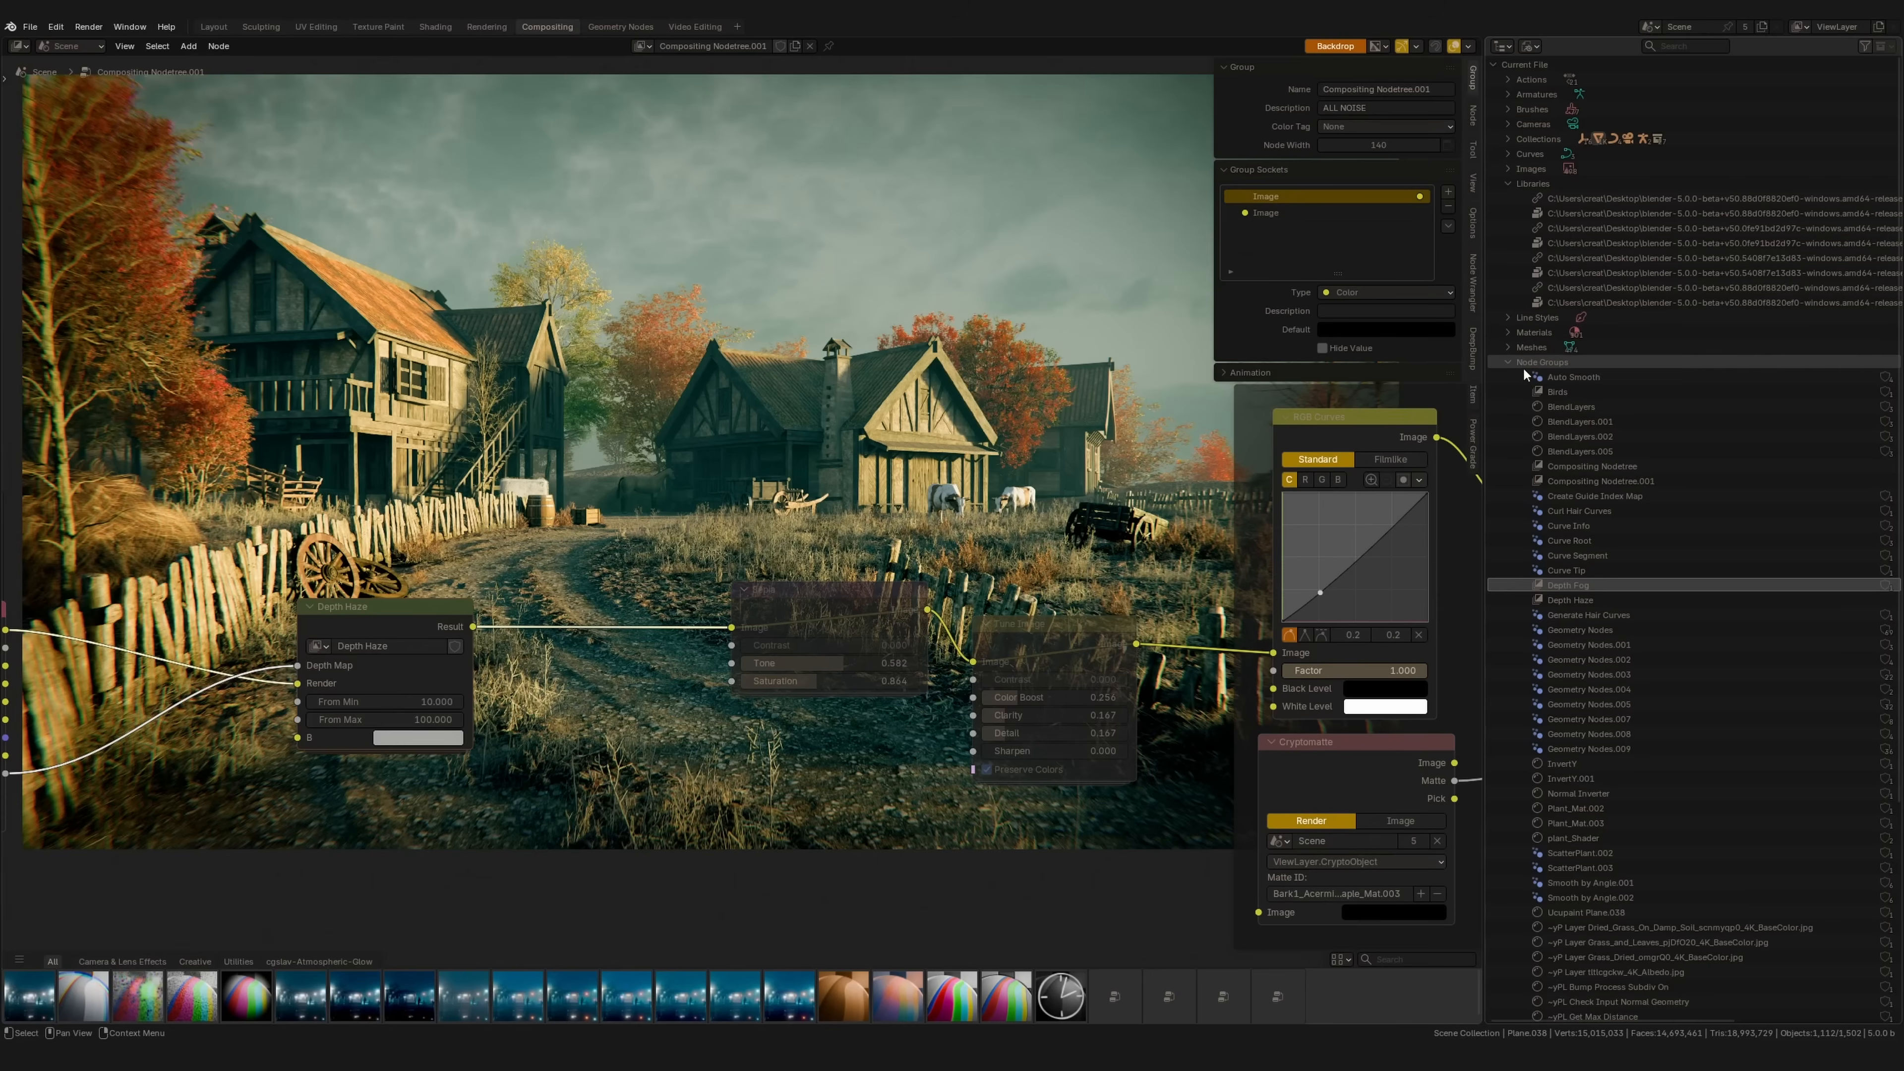
click(1576, 600)
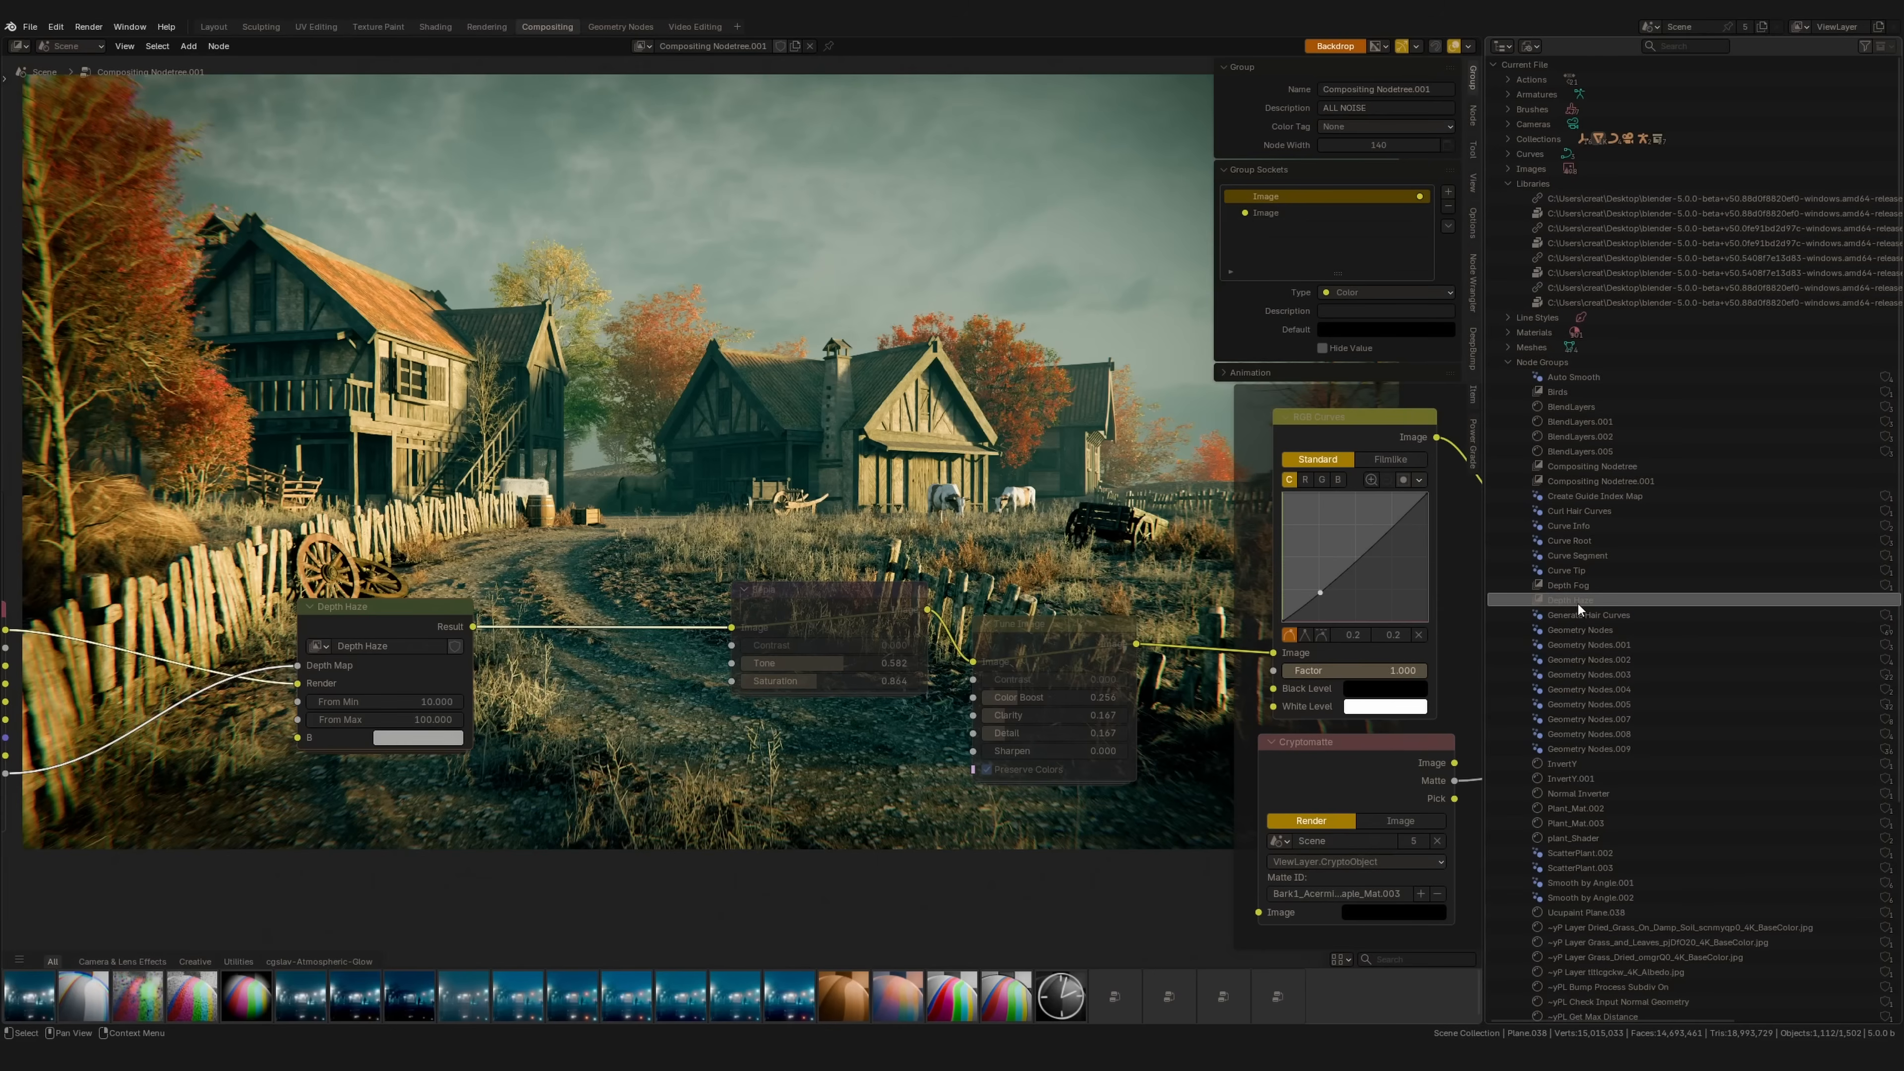
right_click(1575, 602)
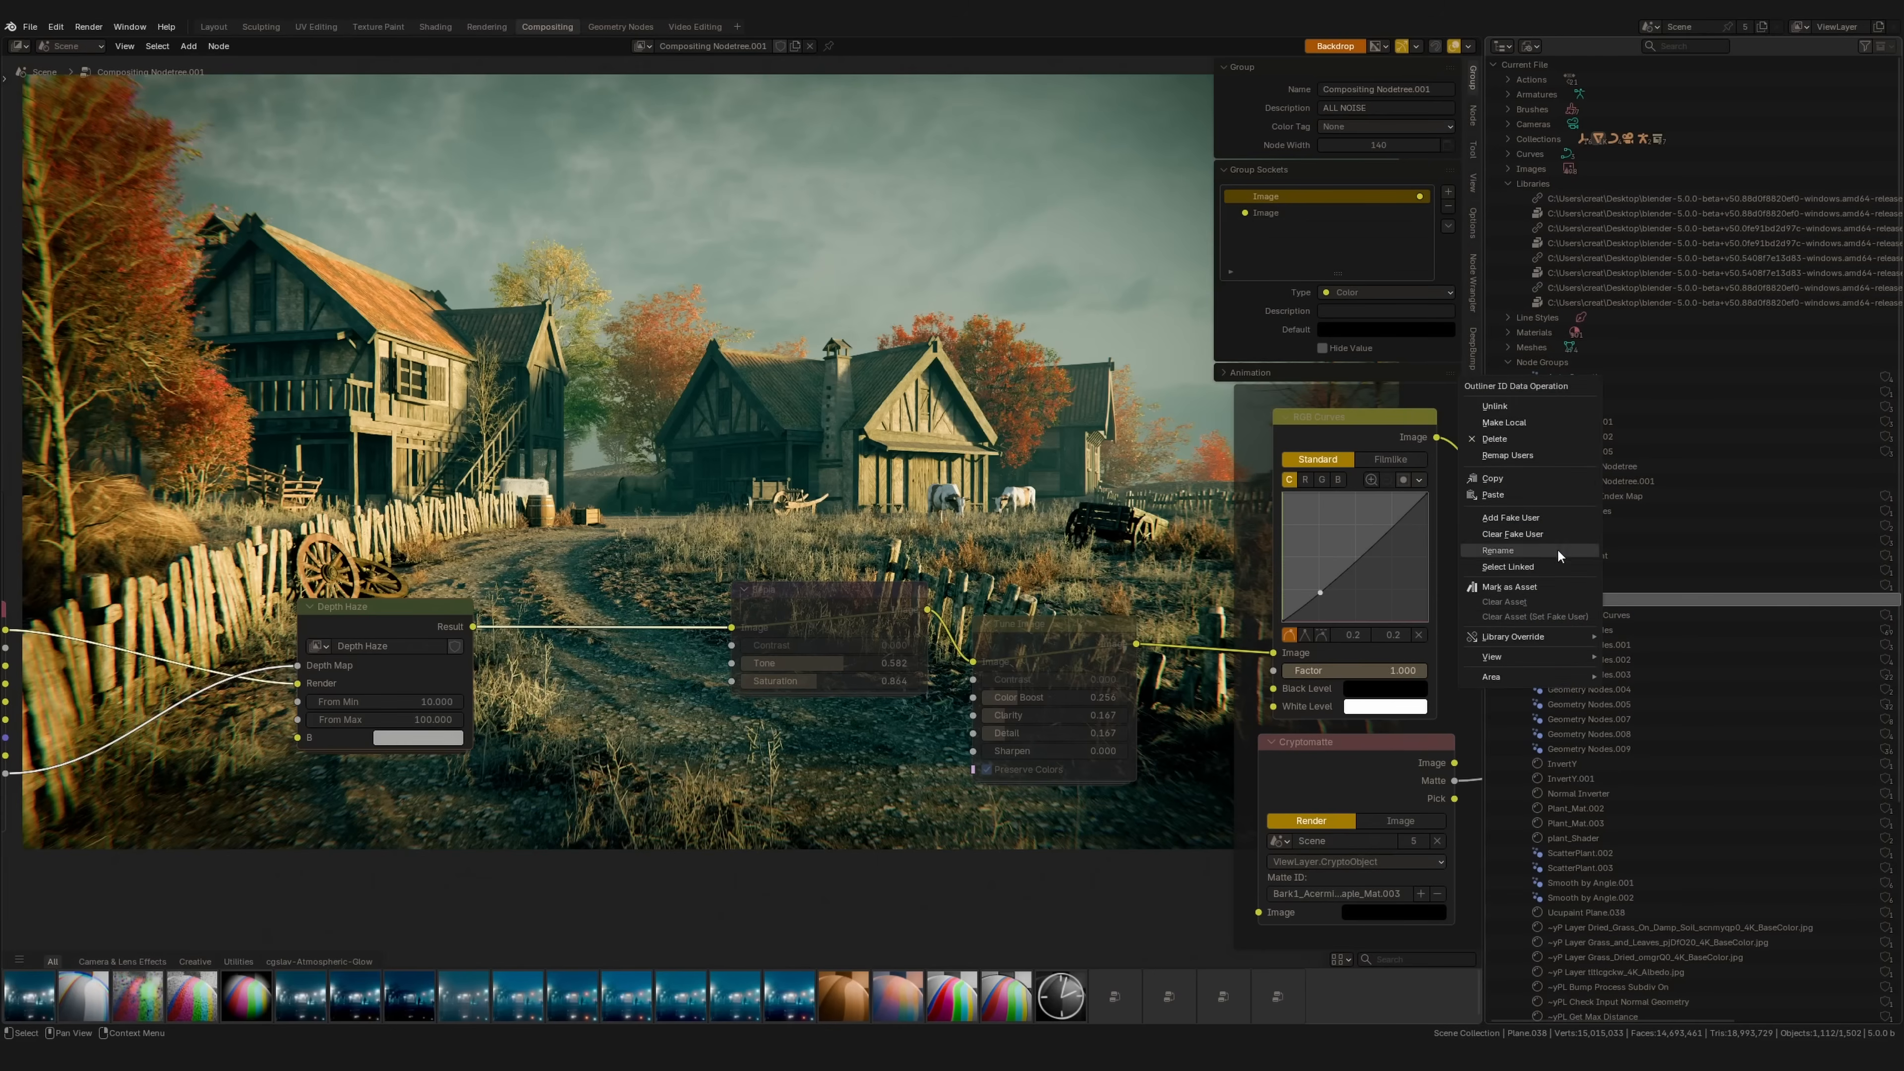
click(1521, 587)
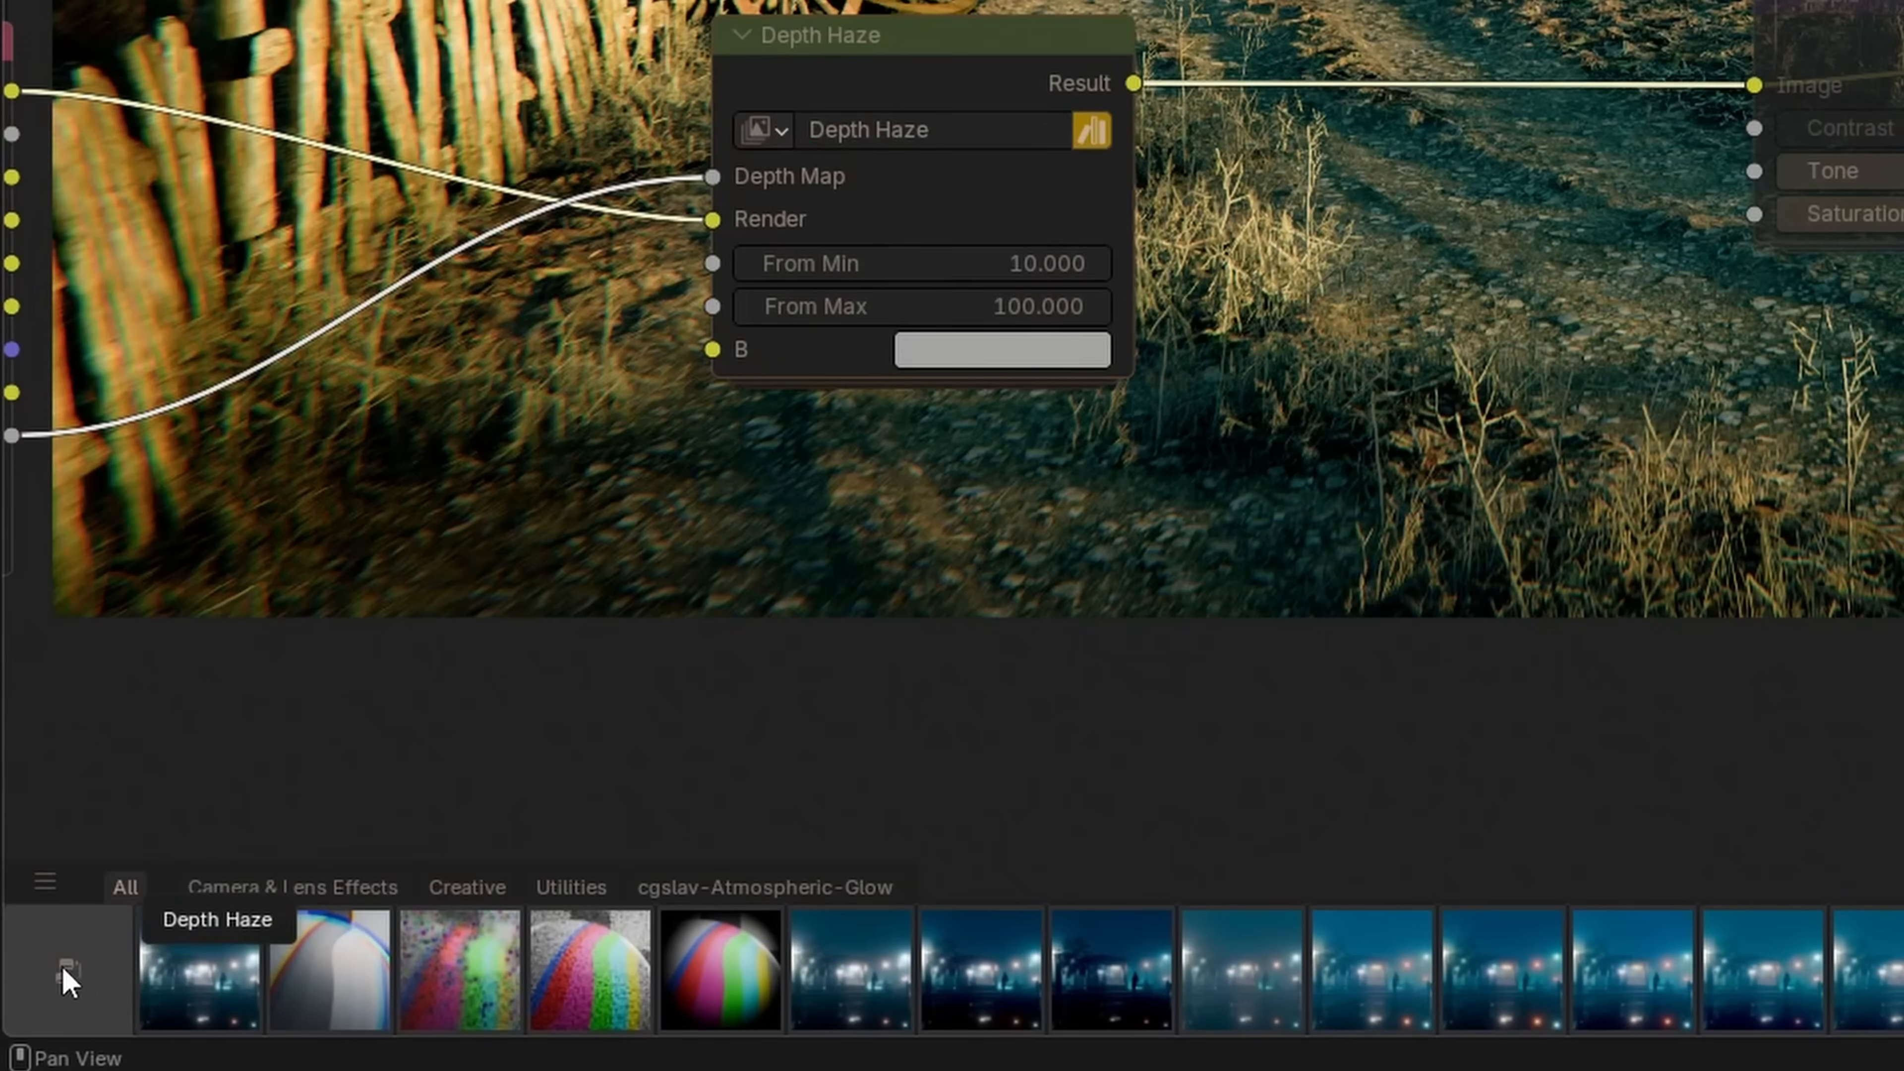
drag(57, 979, 830, 0)
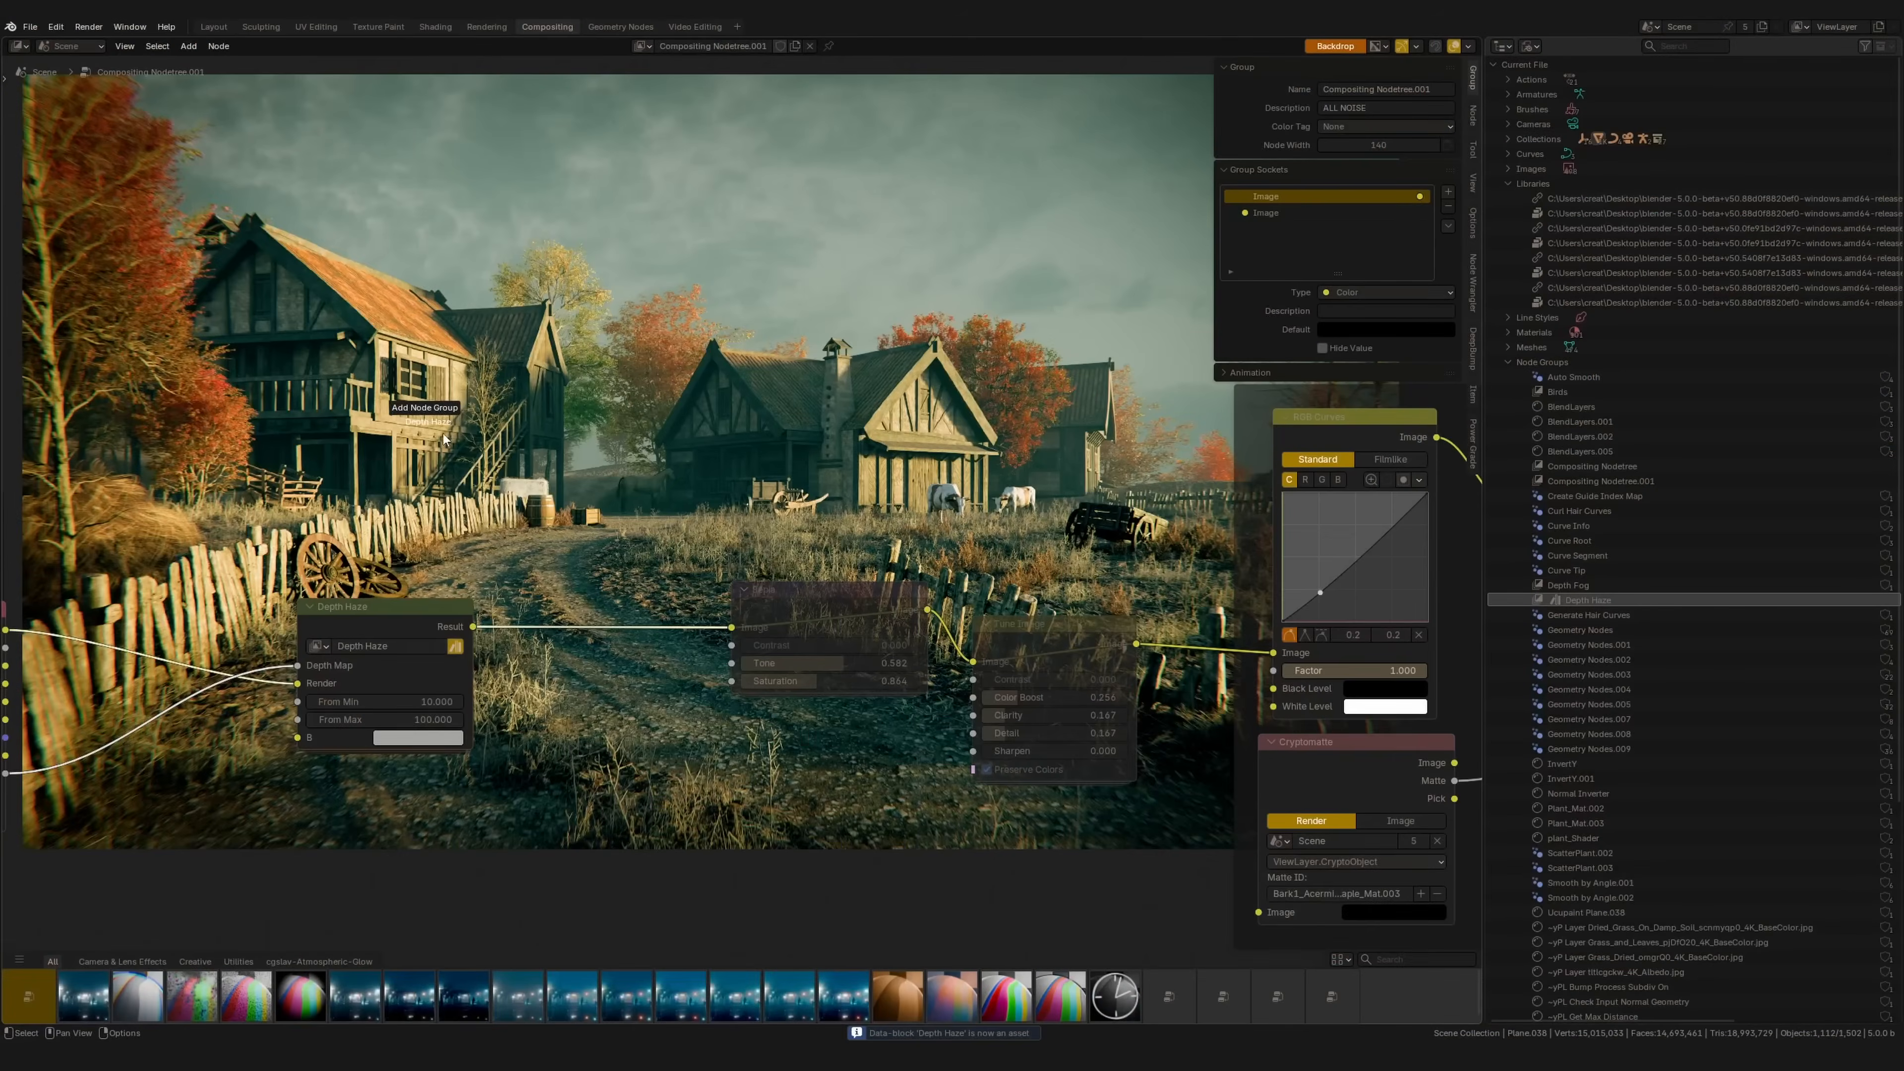
drag(442, 434, 448, 416)
Step: Delete the test Depth Haze node and split off a new area as an Asset Browser
key(x)
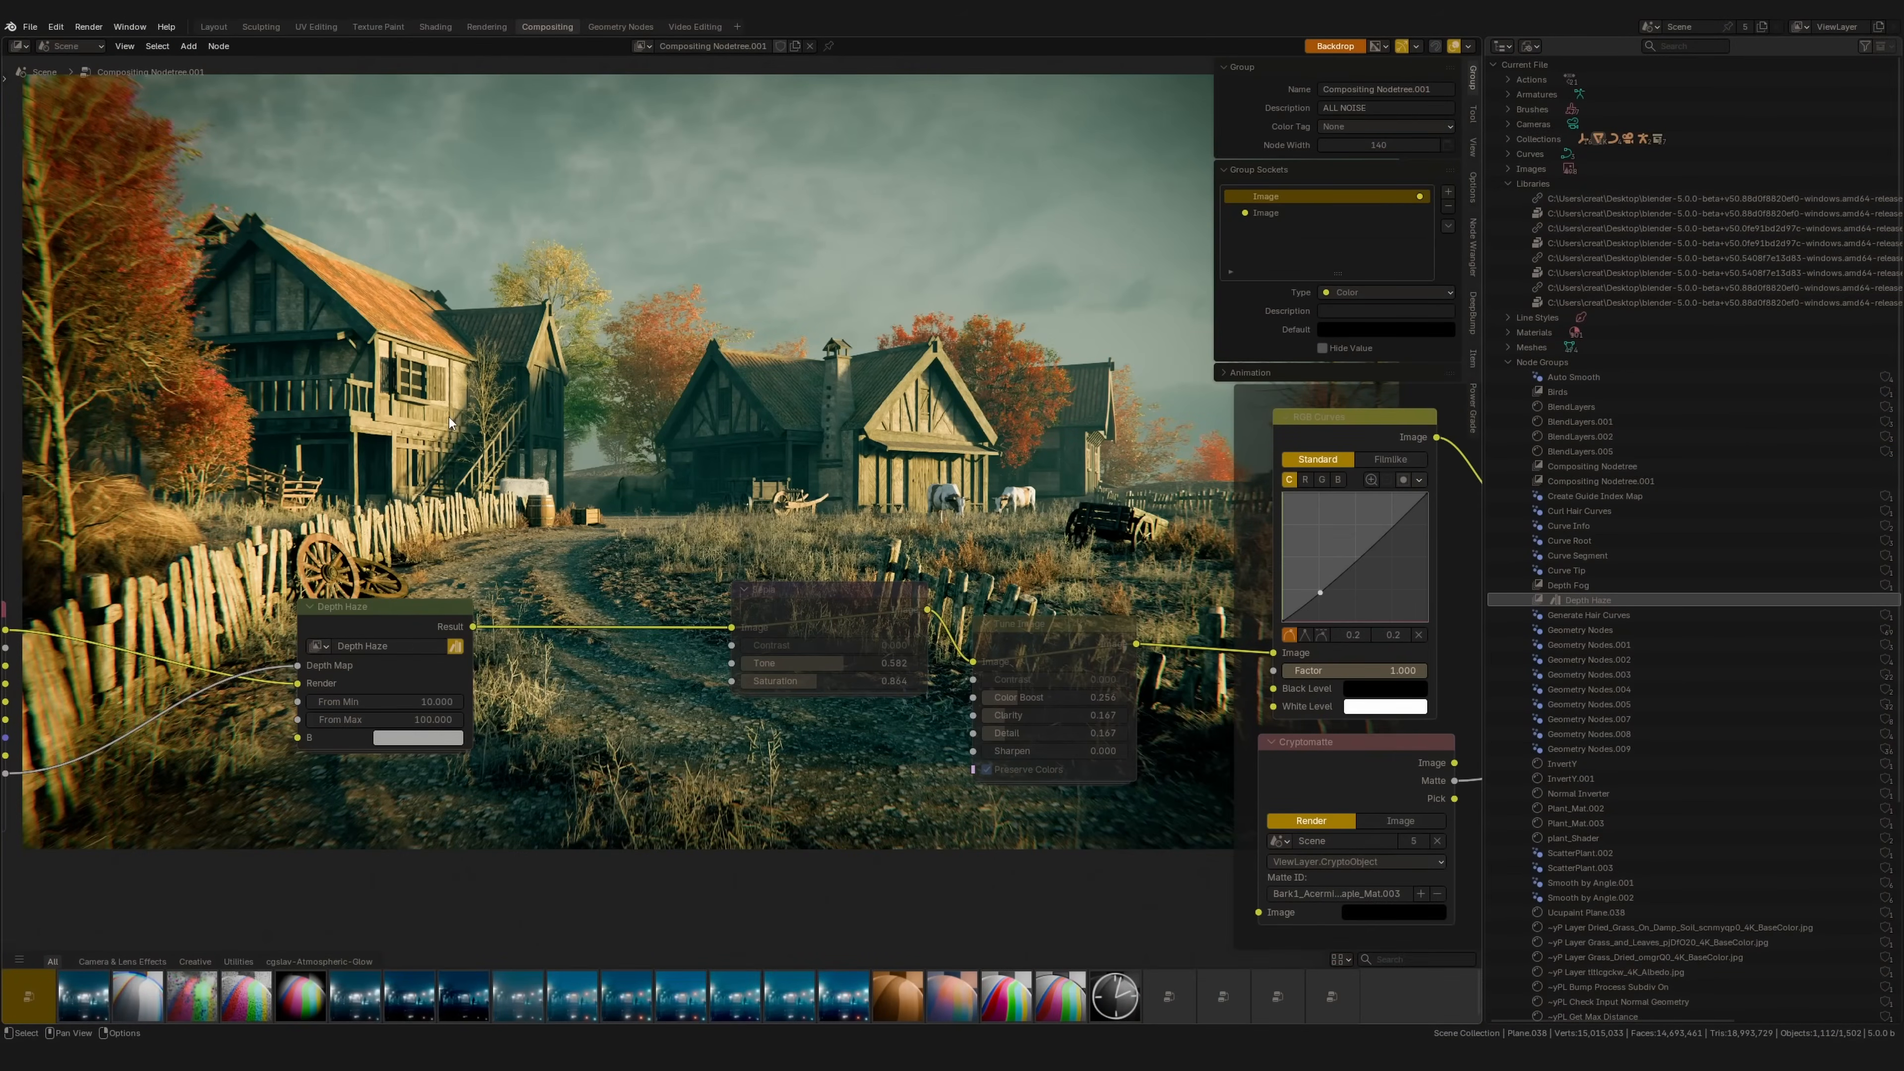
drag(1482, 331, 1898, 325)
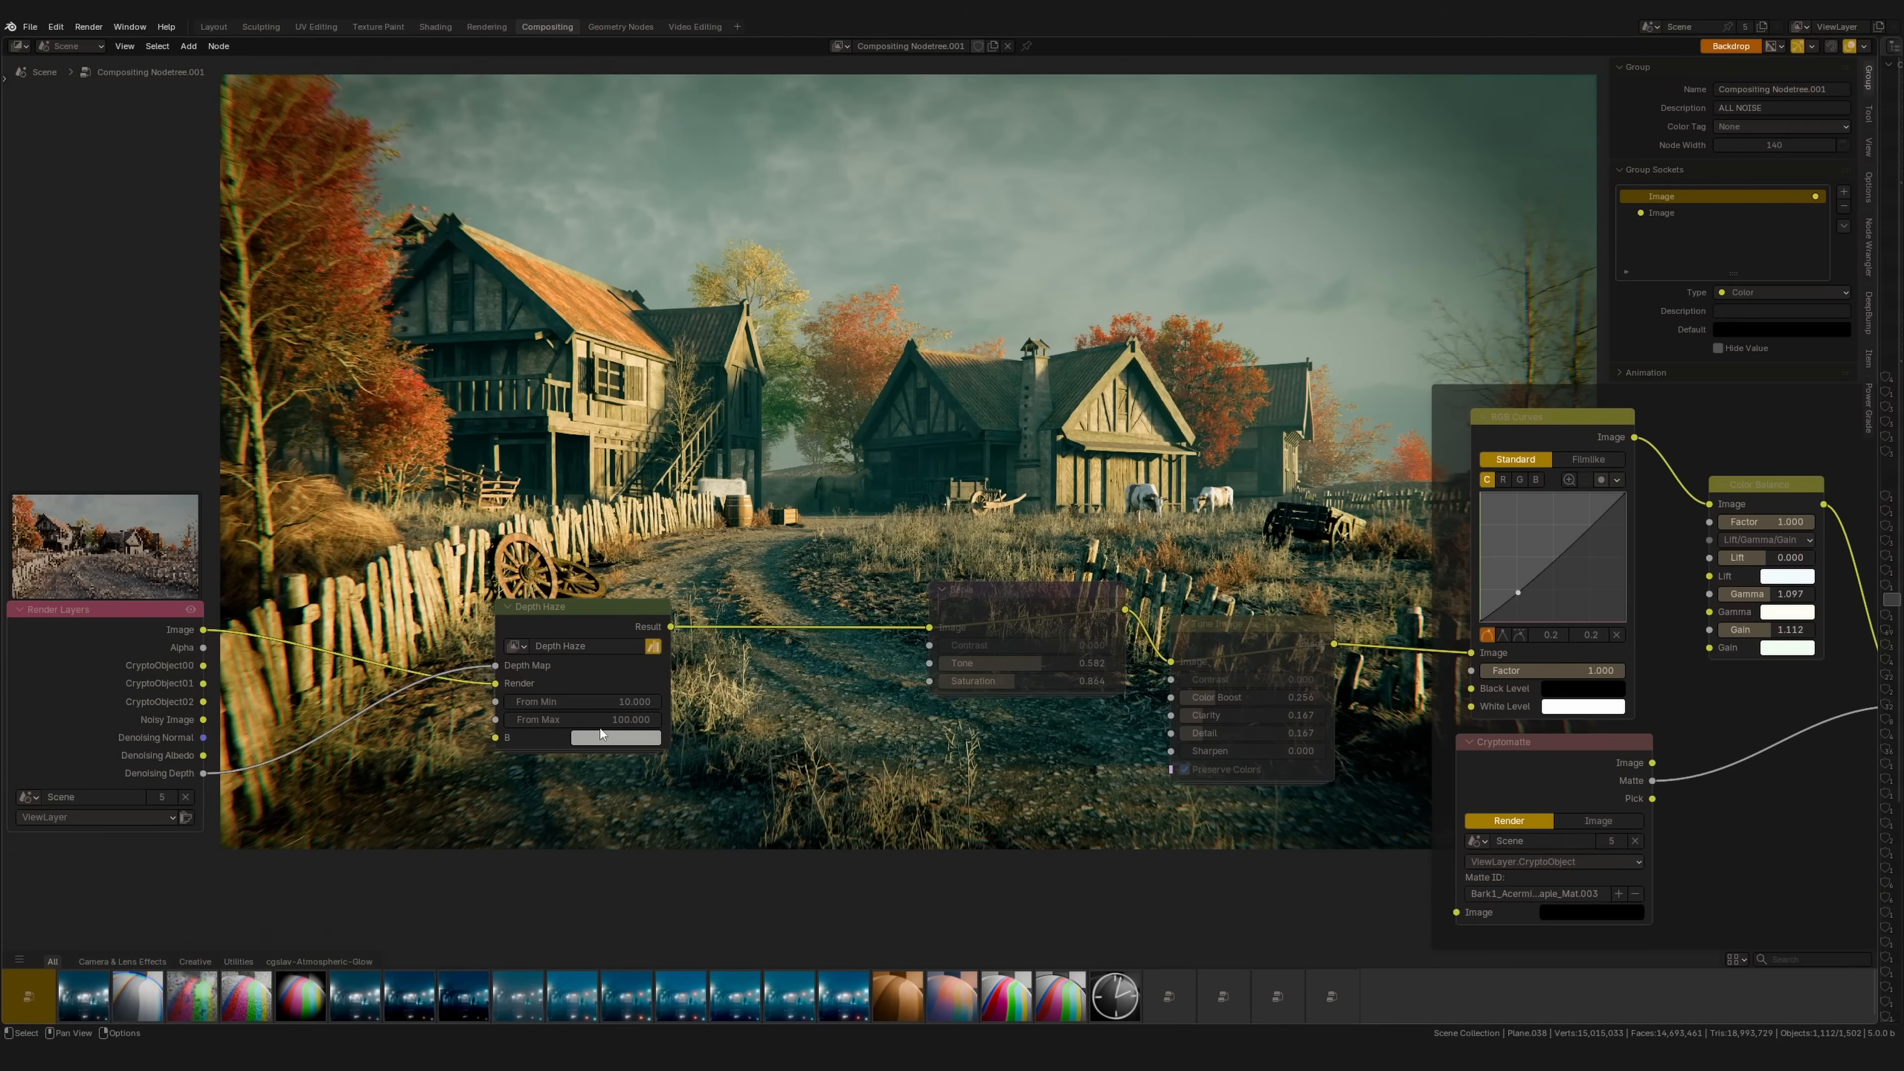
middle_drag(66, 537, 201, 476)
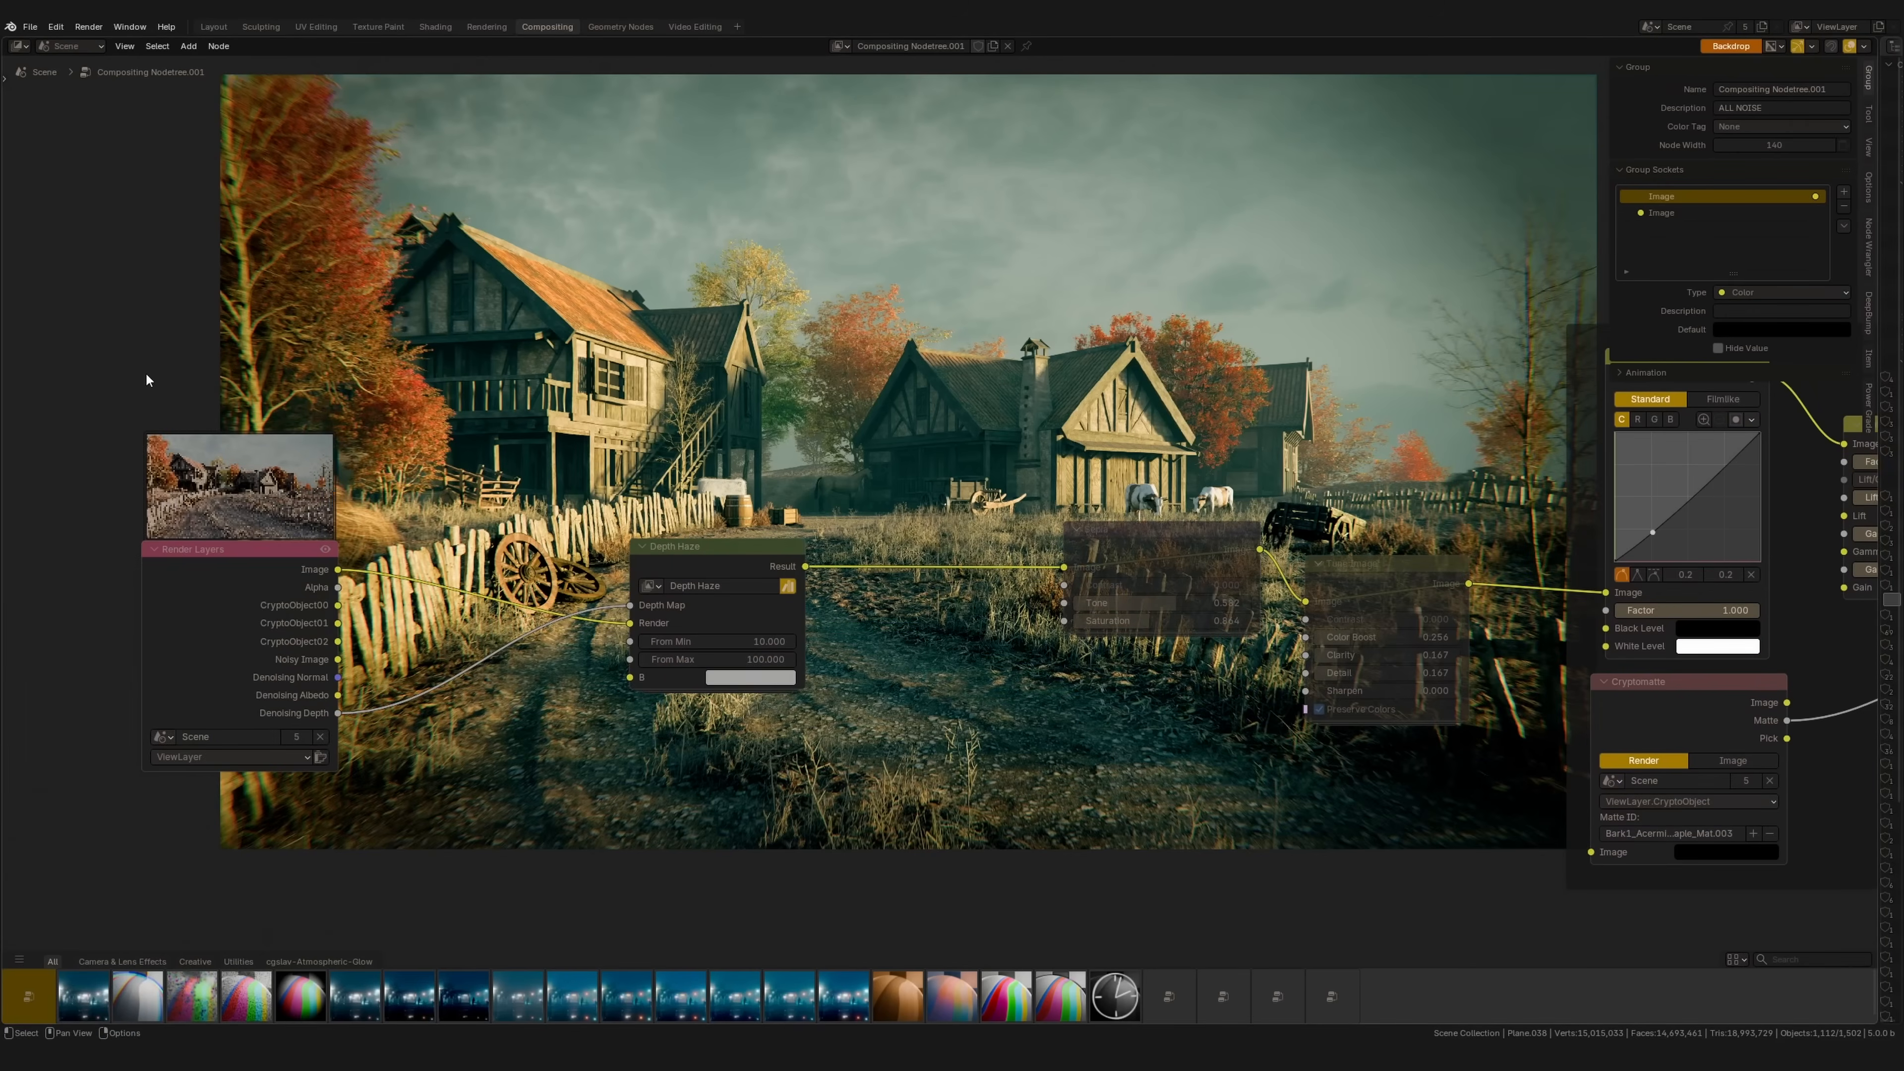
drag(7, 41, 383, 225)
click(18, 46)
click(496, 135)
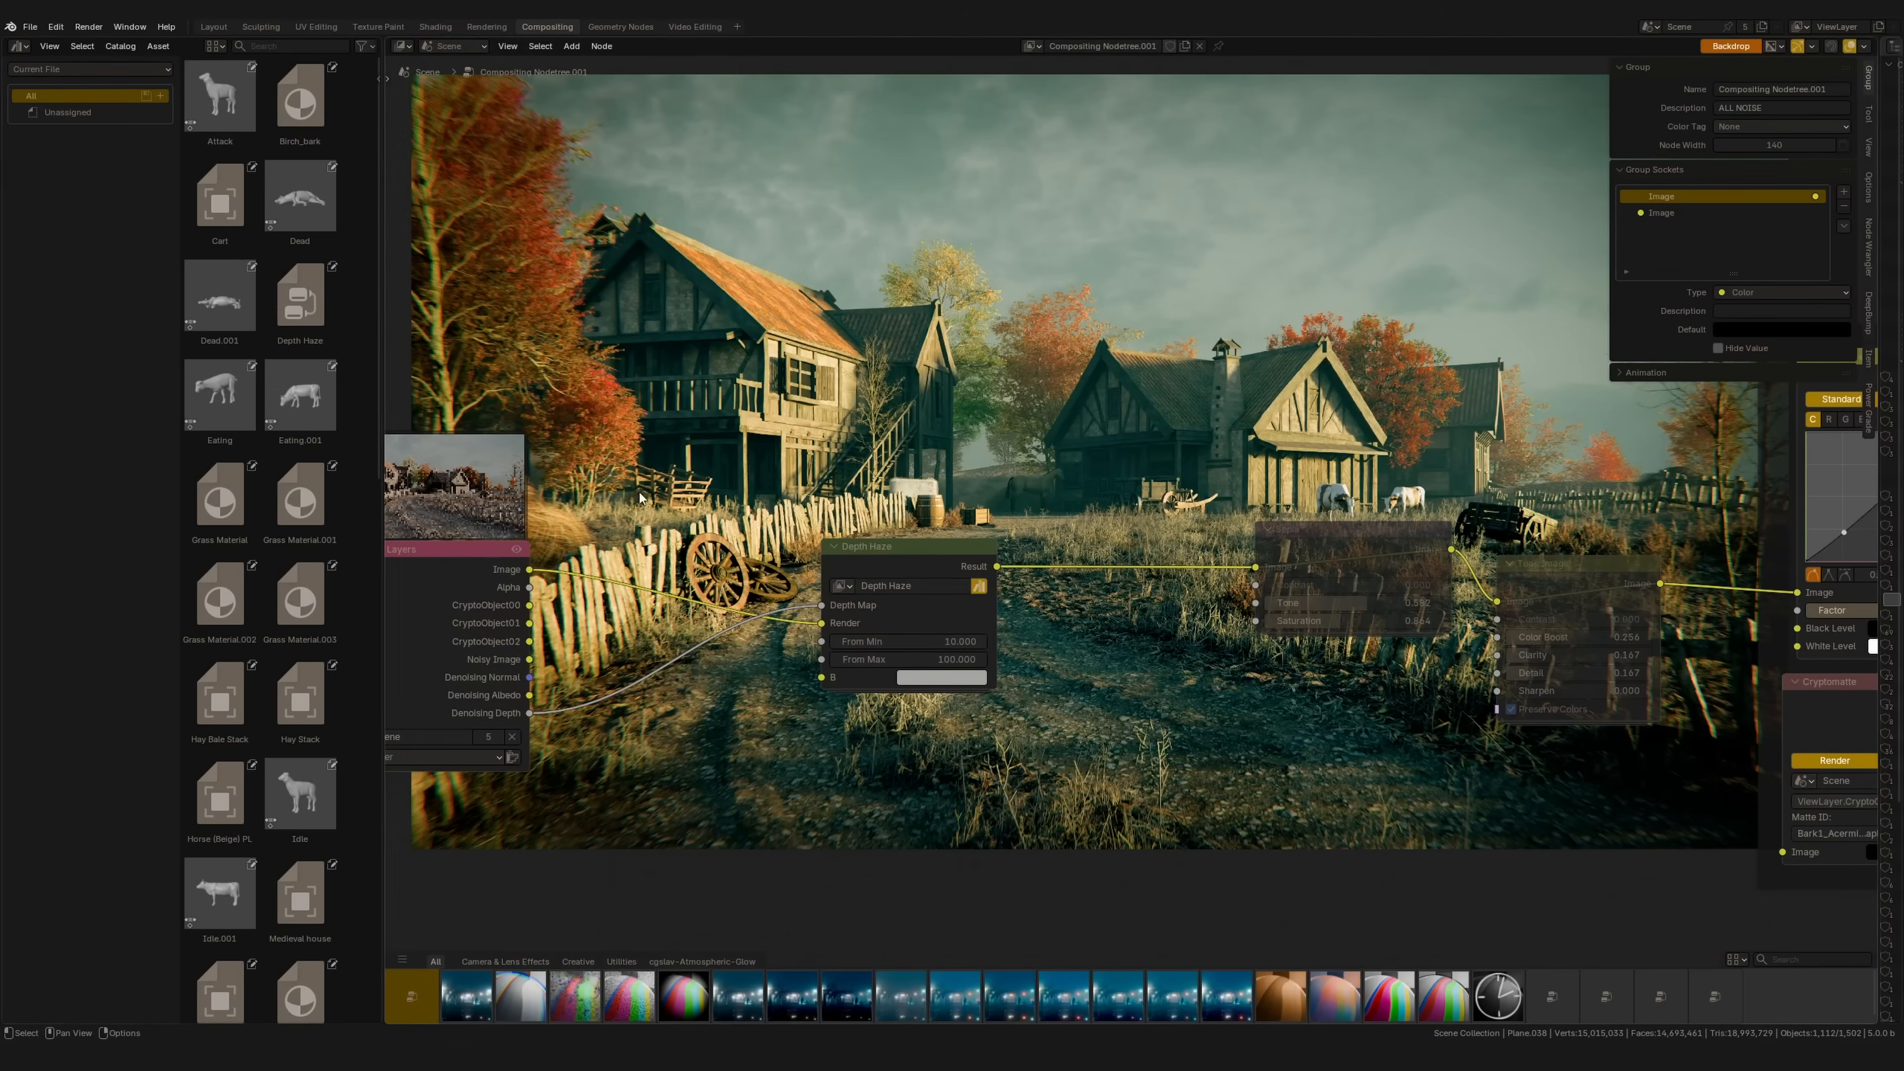
Step: Select the Depth Haze asset and inspect its details in the sidebar, without changing its preview
scroll(221, 702, down, 1)
scroll(221, 703, down, 8)
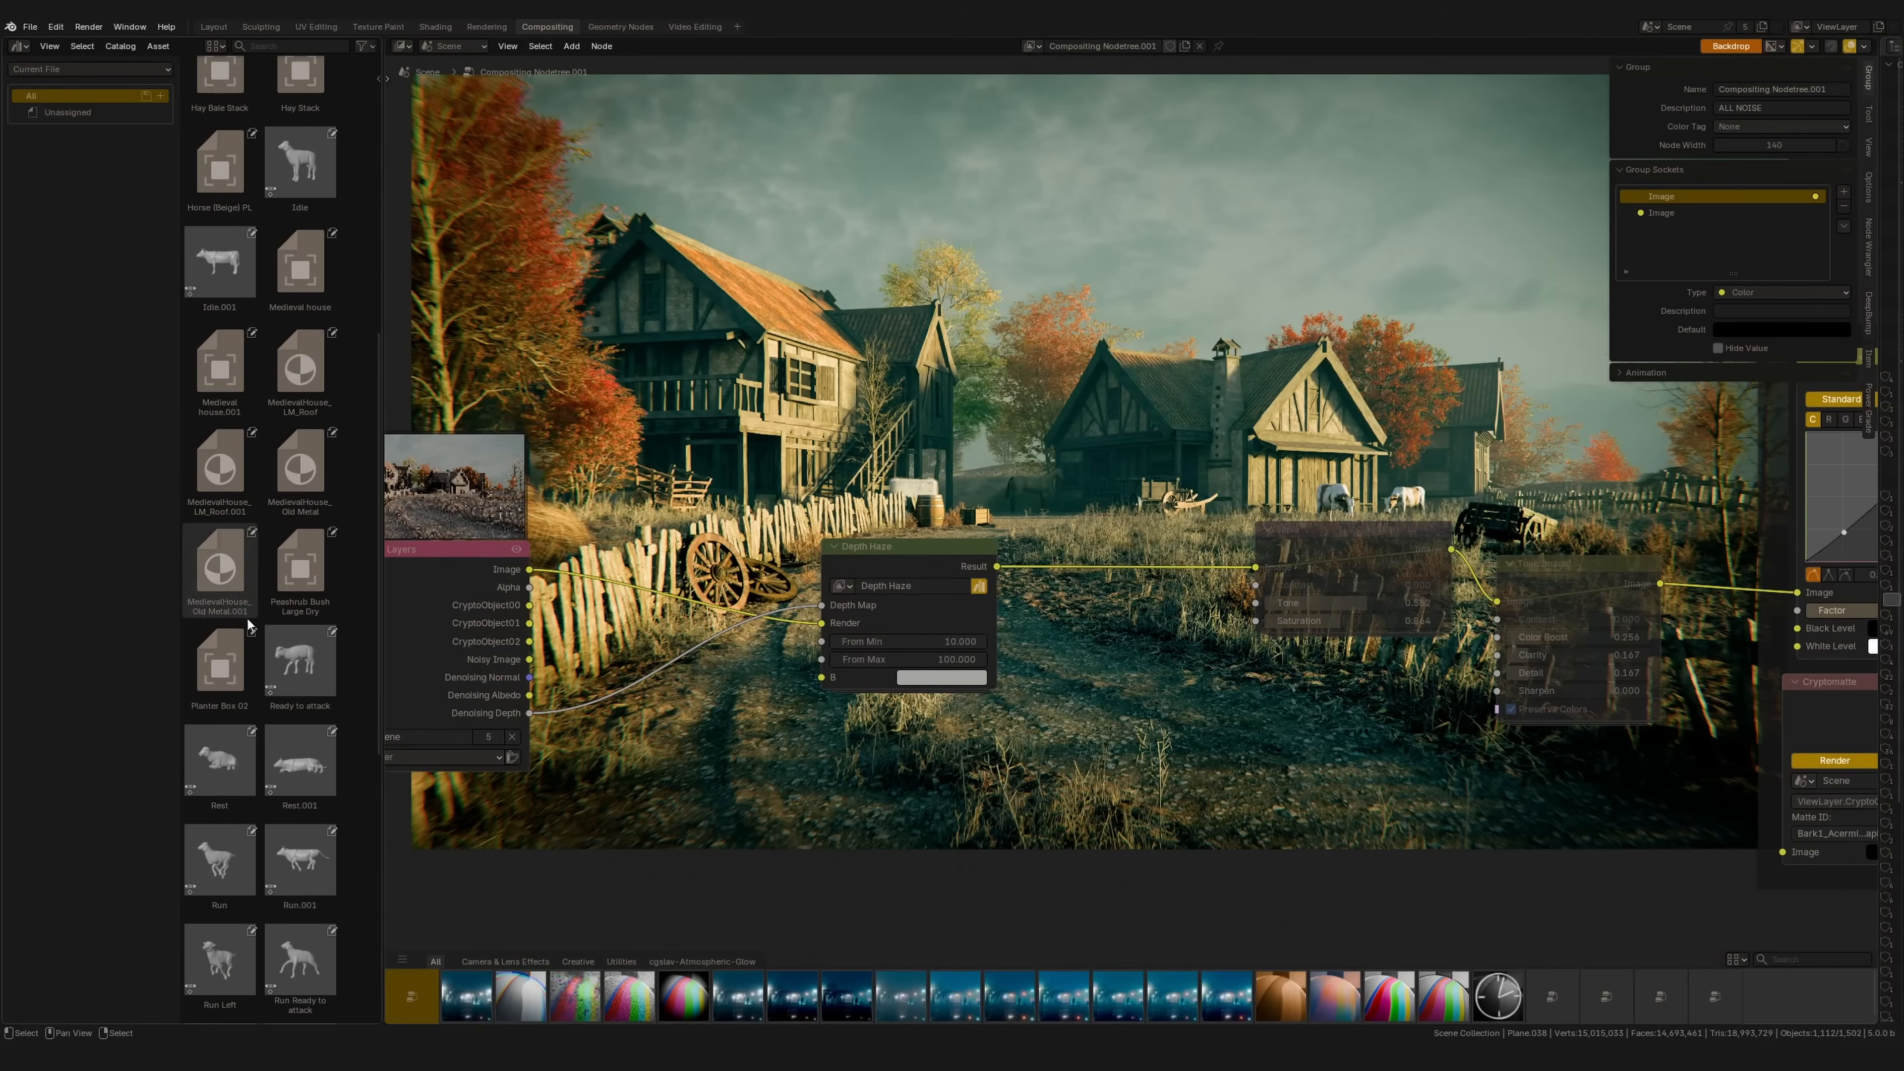
scroll(296, 427, up, 8)
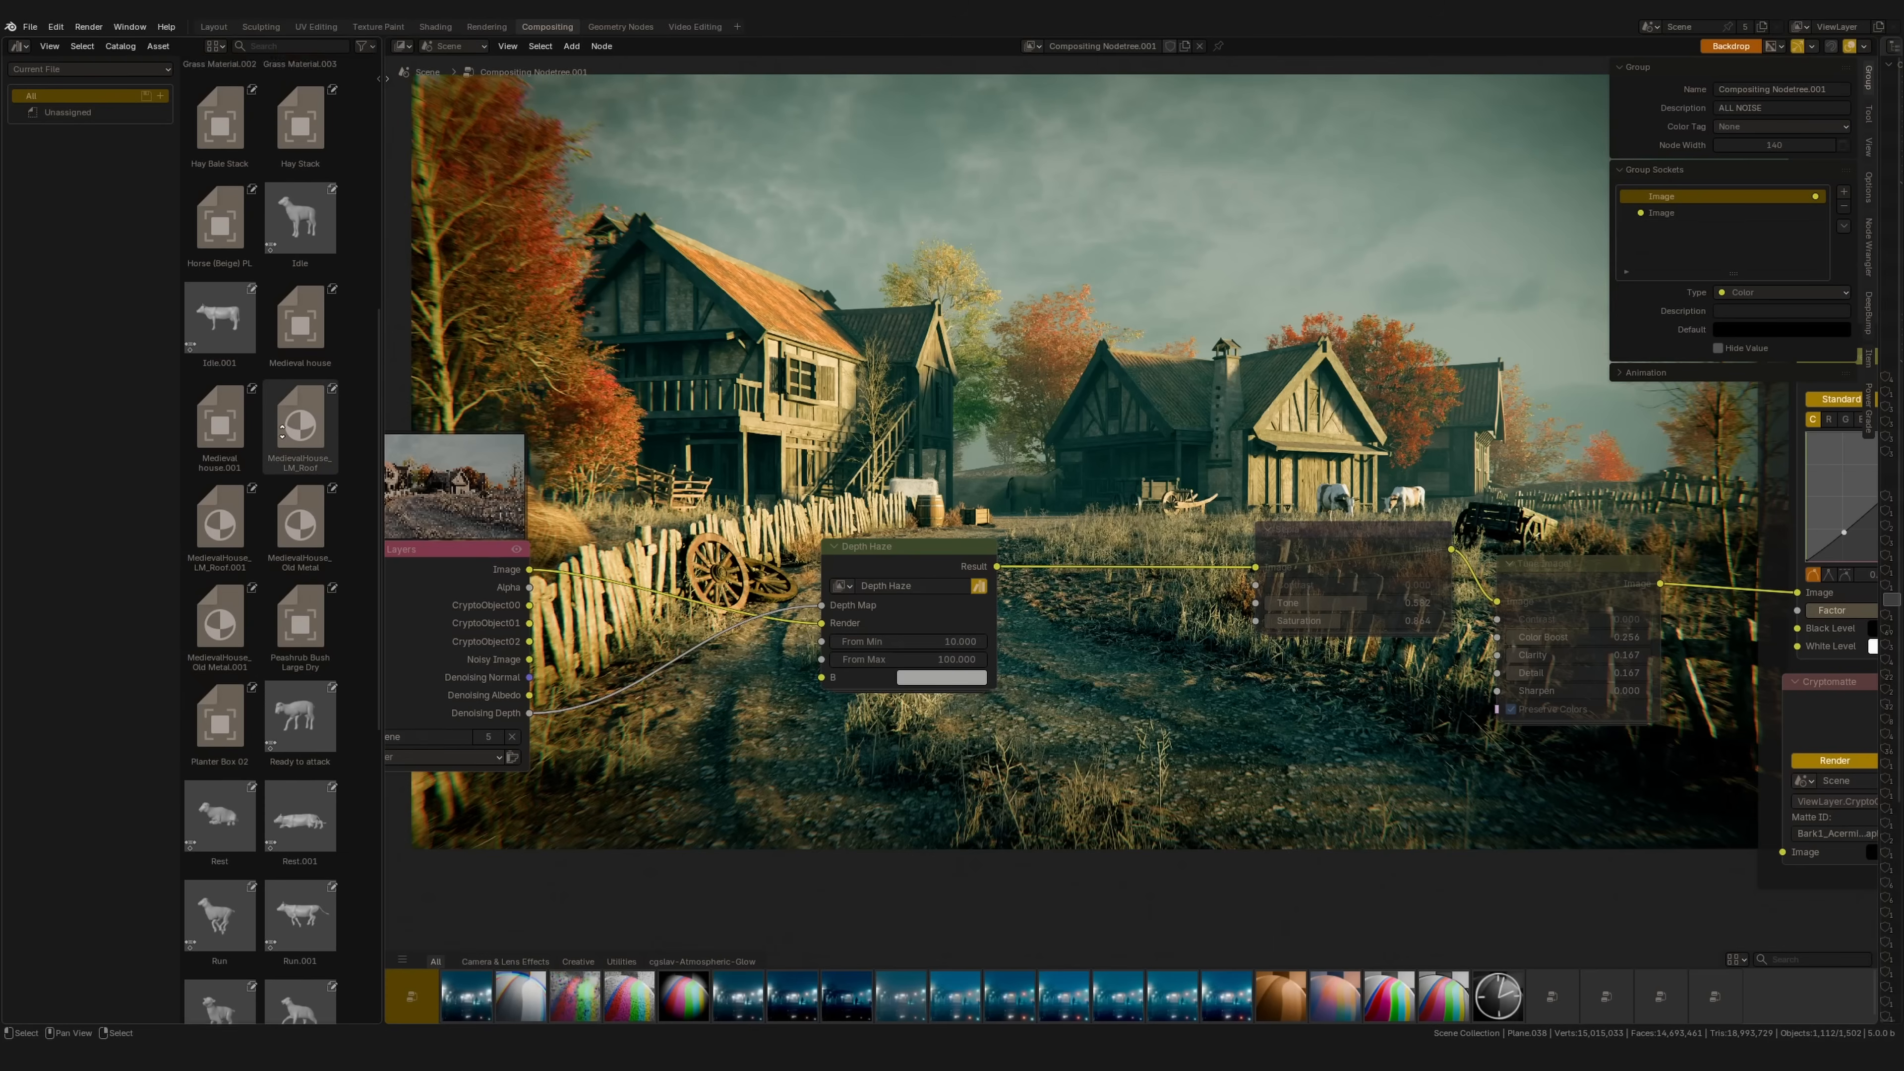
click(304, 272)
key(n)
key(t)
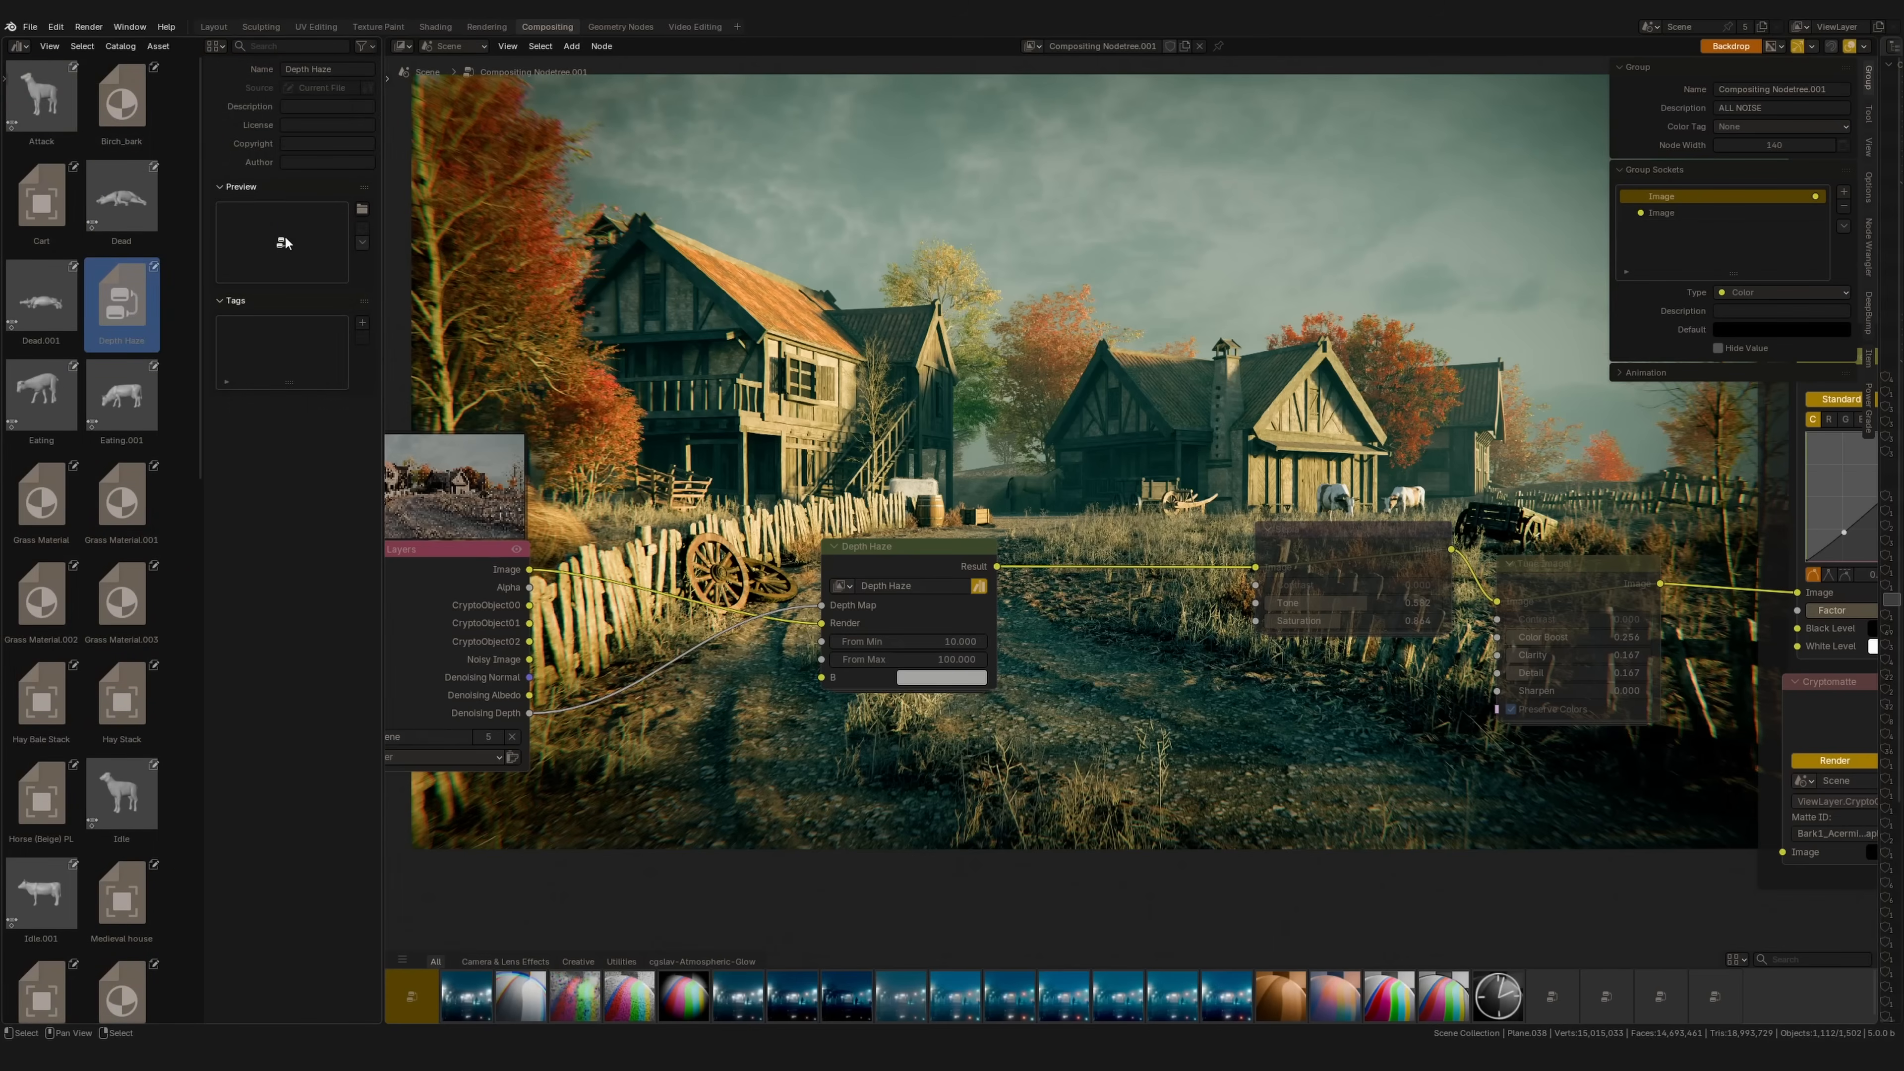
click(364, 211)
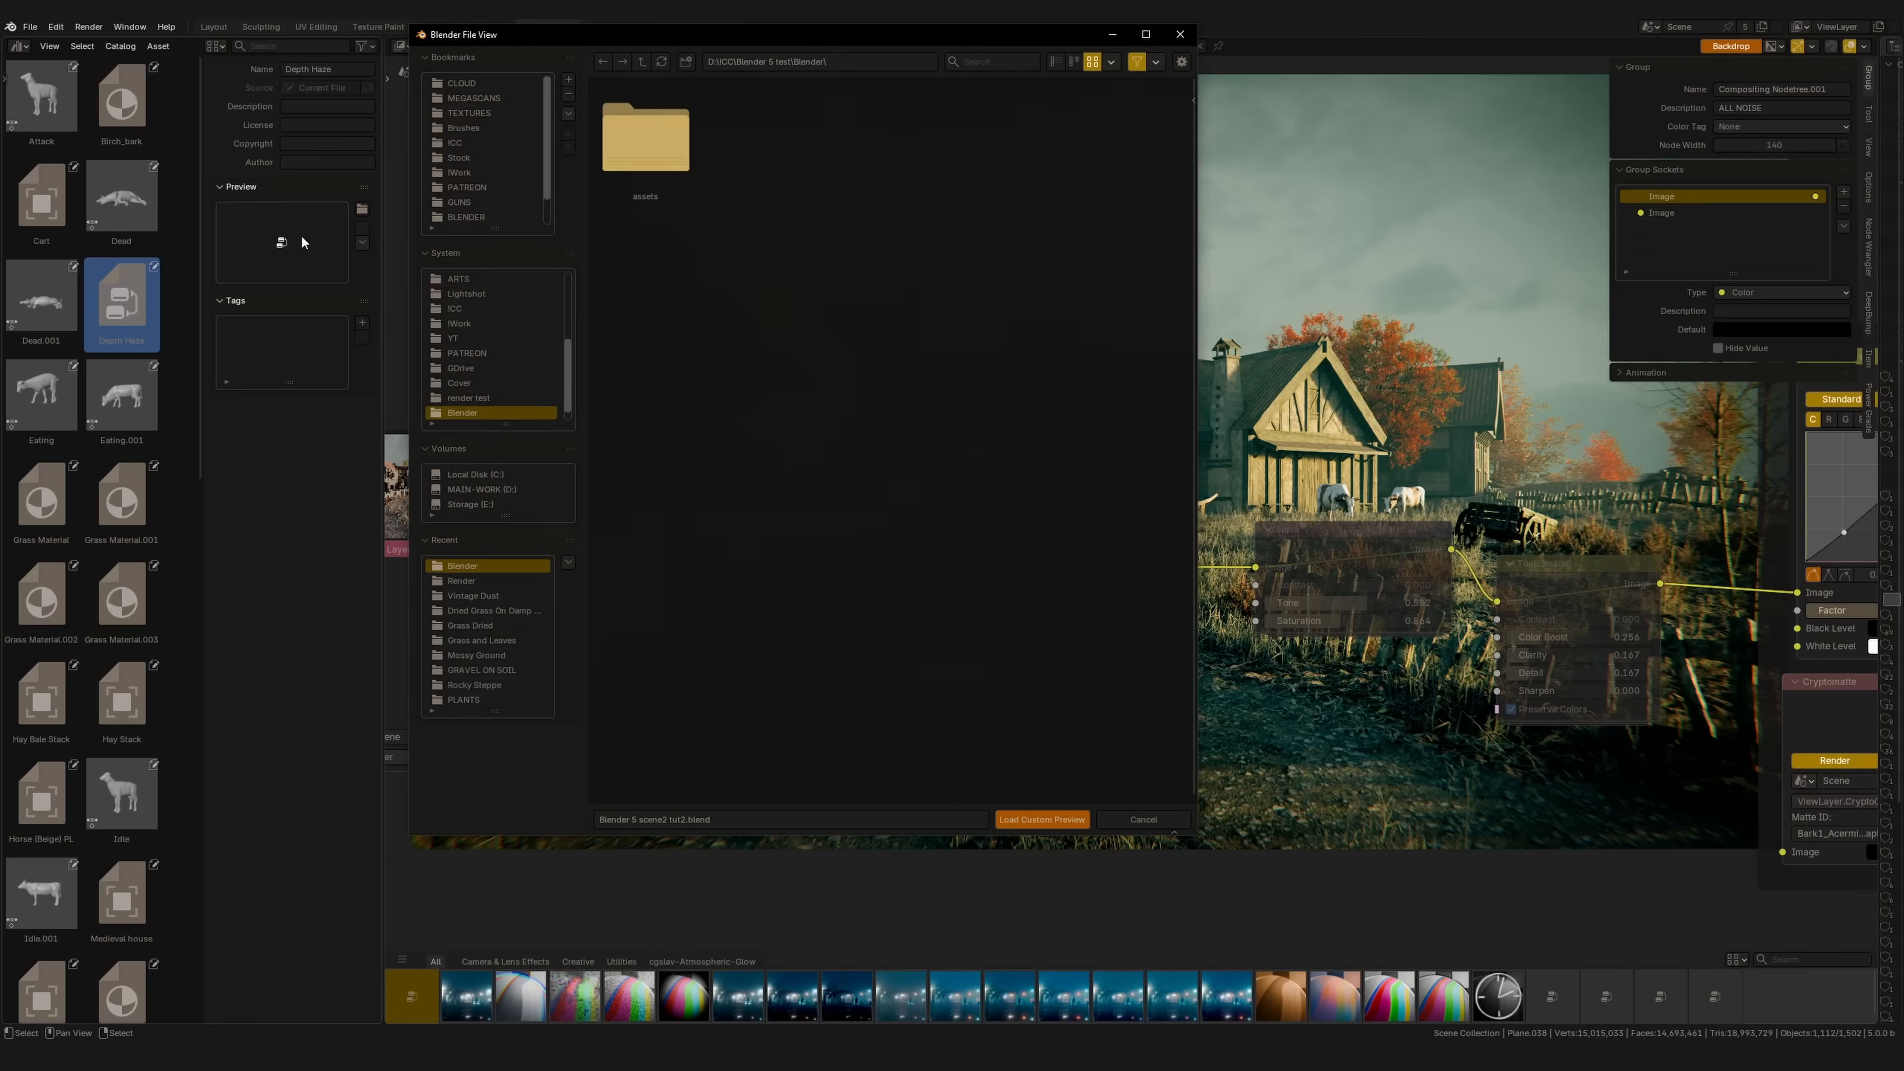
click(1186, 36)
click(120, 304)
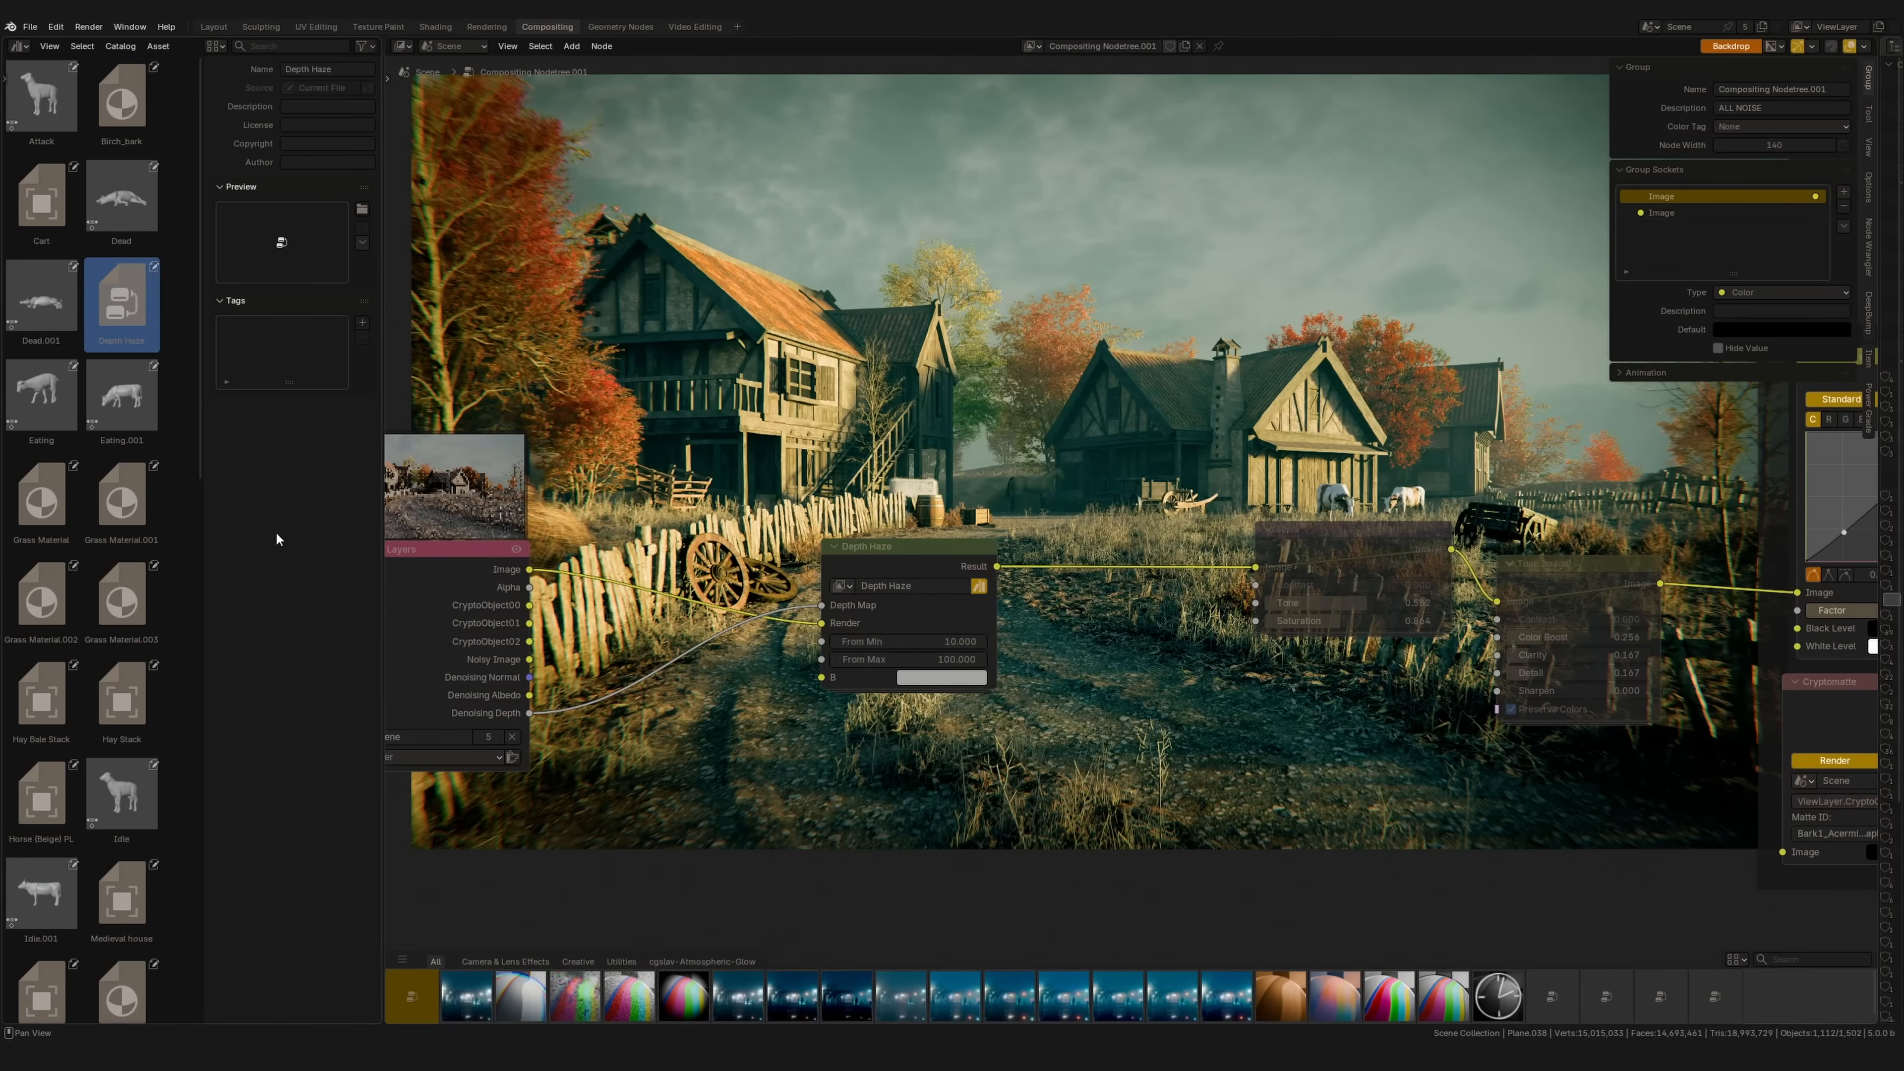
key(n)
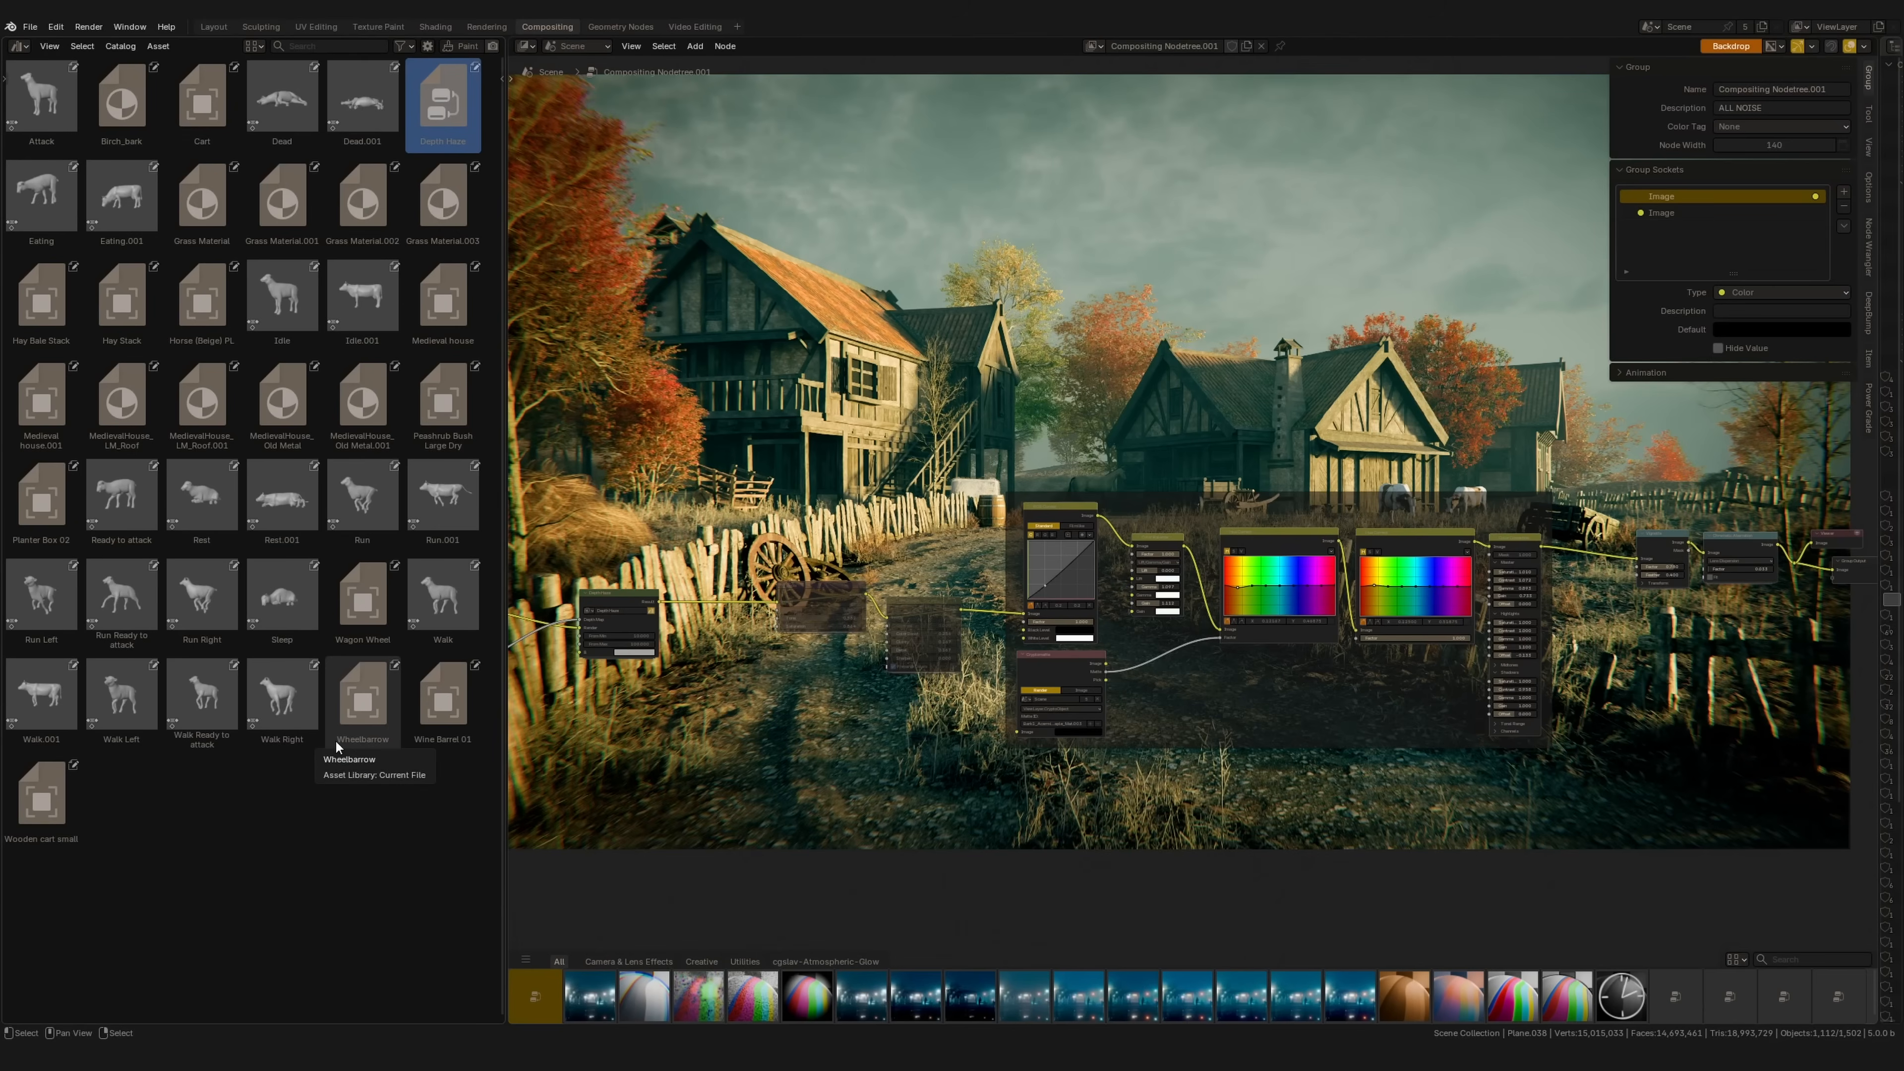
Step: Collapse the Asset Browser, toggle the asset shelf, and tidy the Group Input node in NodeGroup
drag(507, 424, 25, 420)
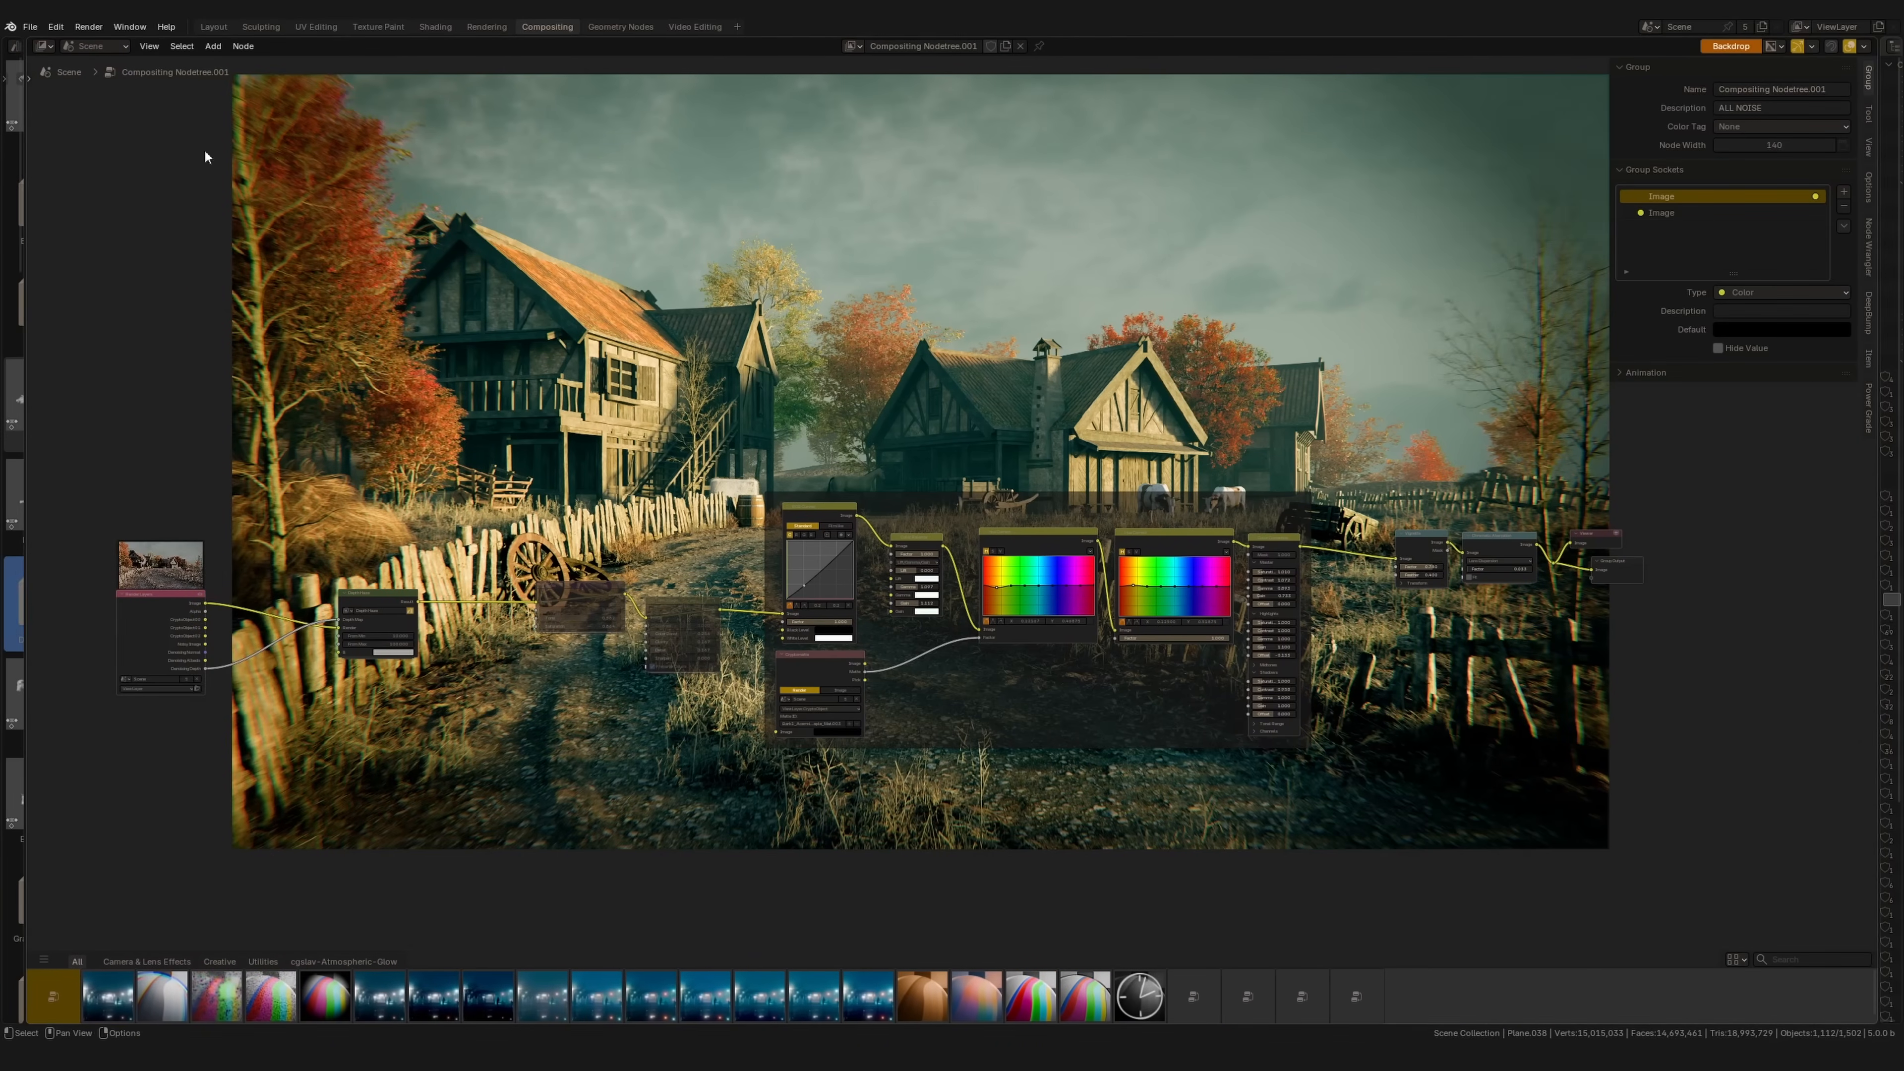
click(153, 46)
click(168, 94)
click(151, 48)
click(171, 93)
drag(454, 596, 390, 609)
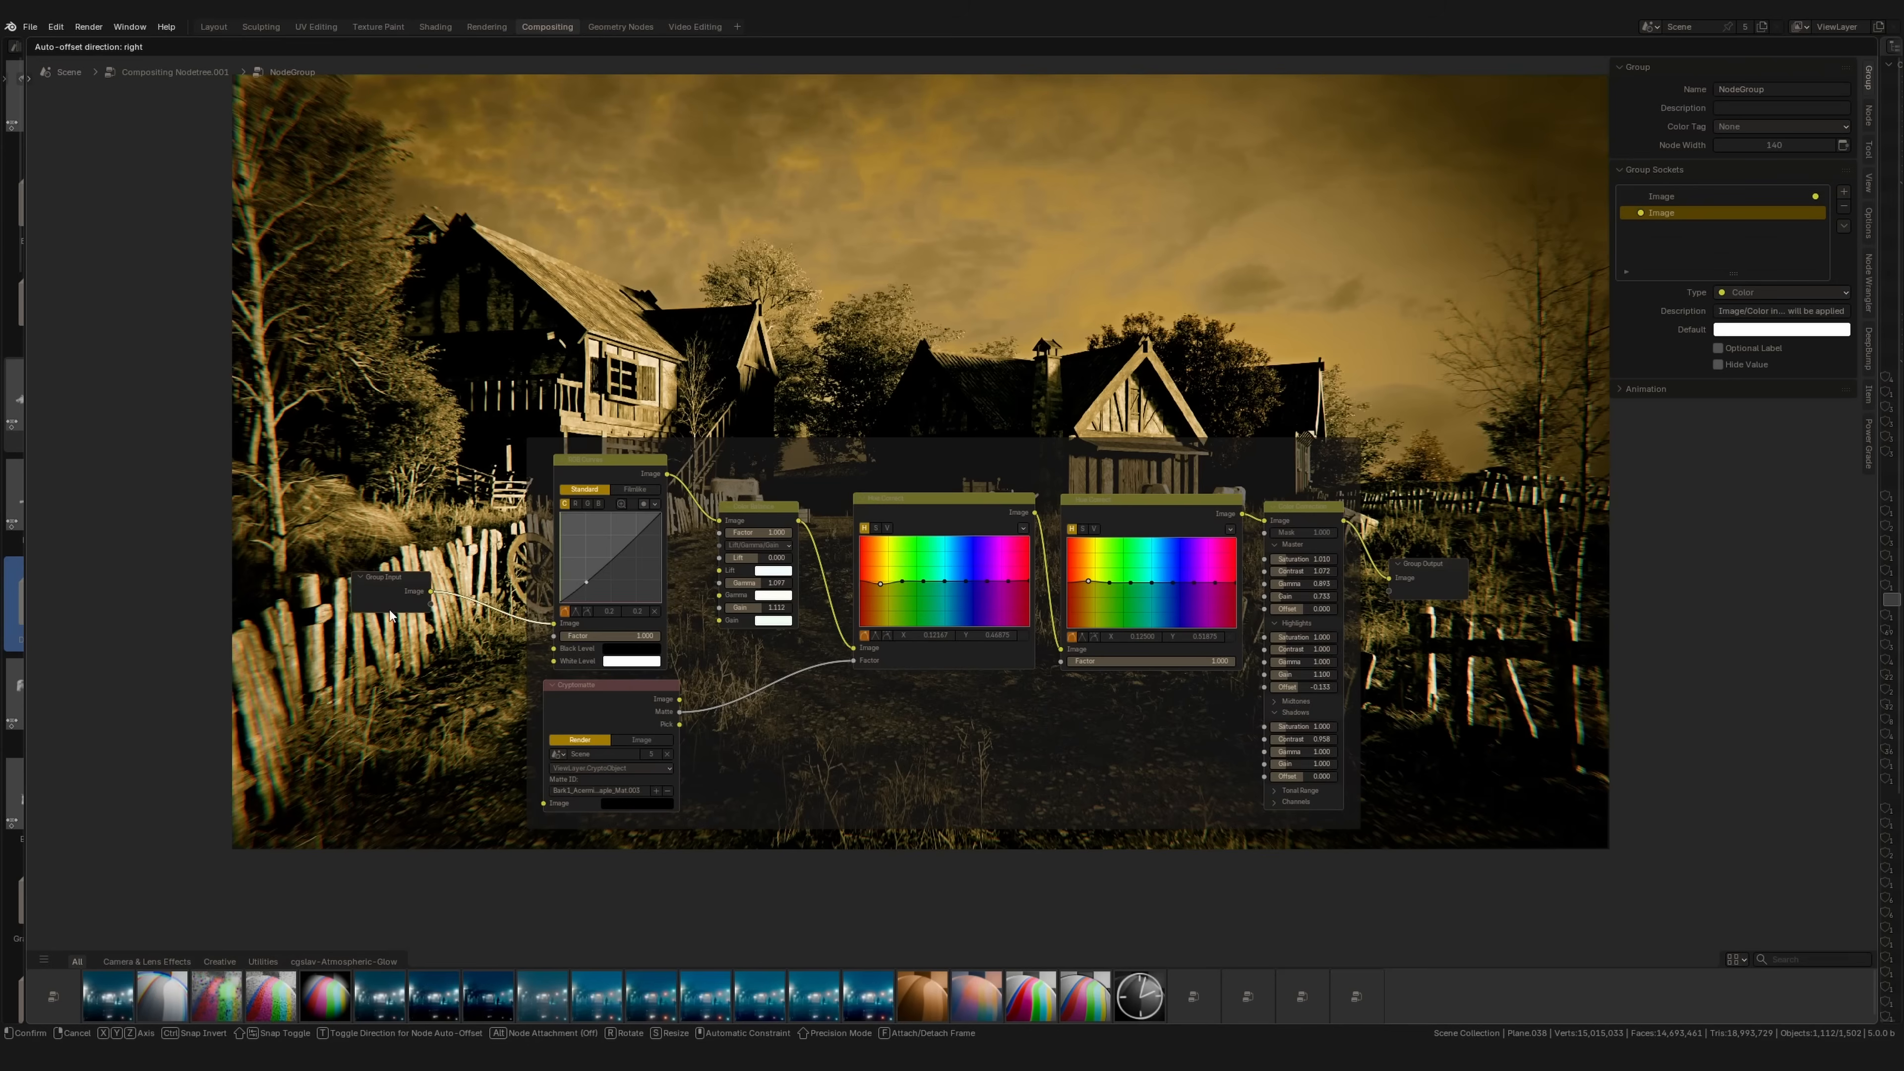
middle_drag(389, 609, 656, 574)
drag(656, 574, 627, 586)
middle_drag(1156, 721, 969, 717)
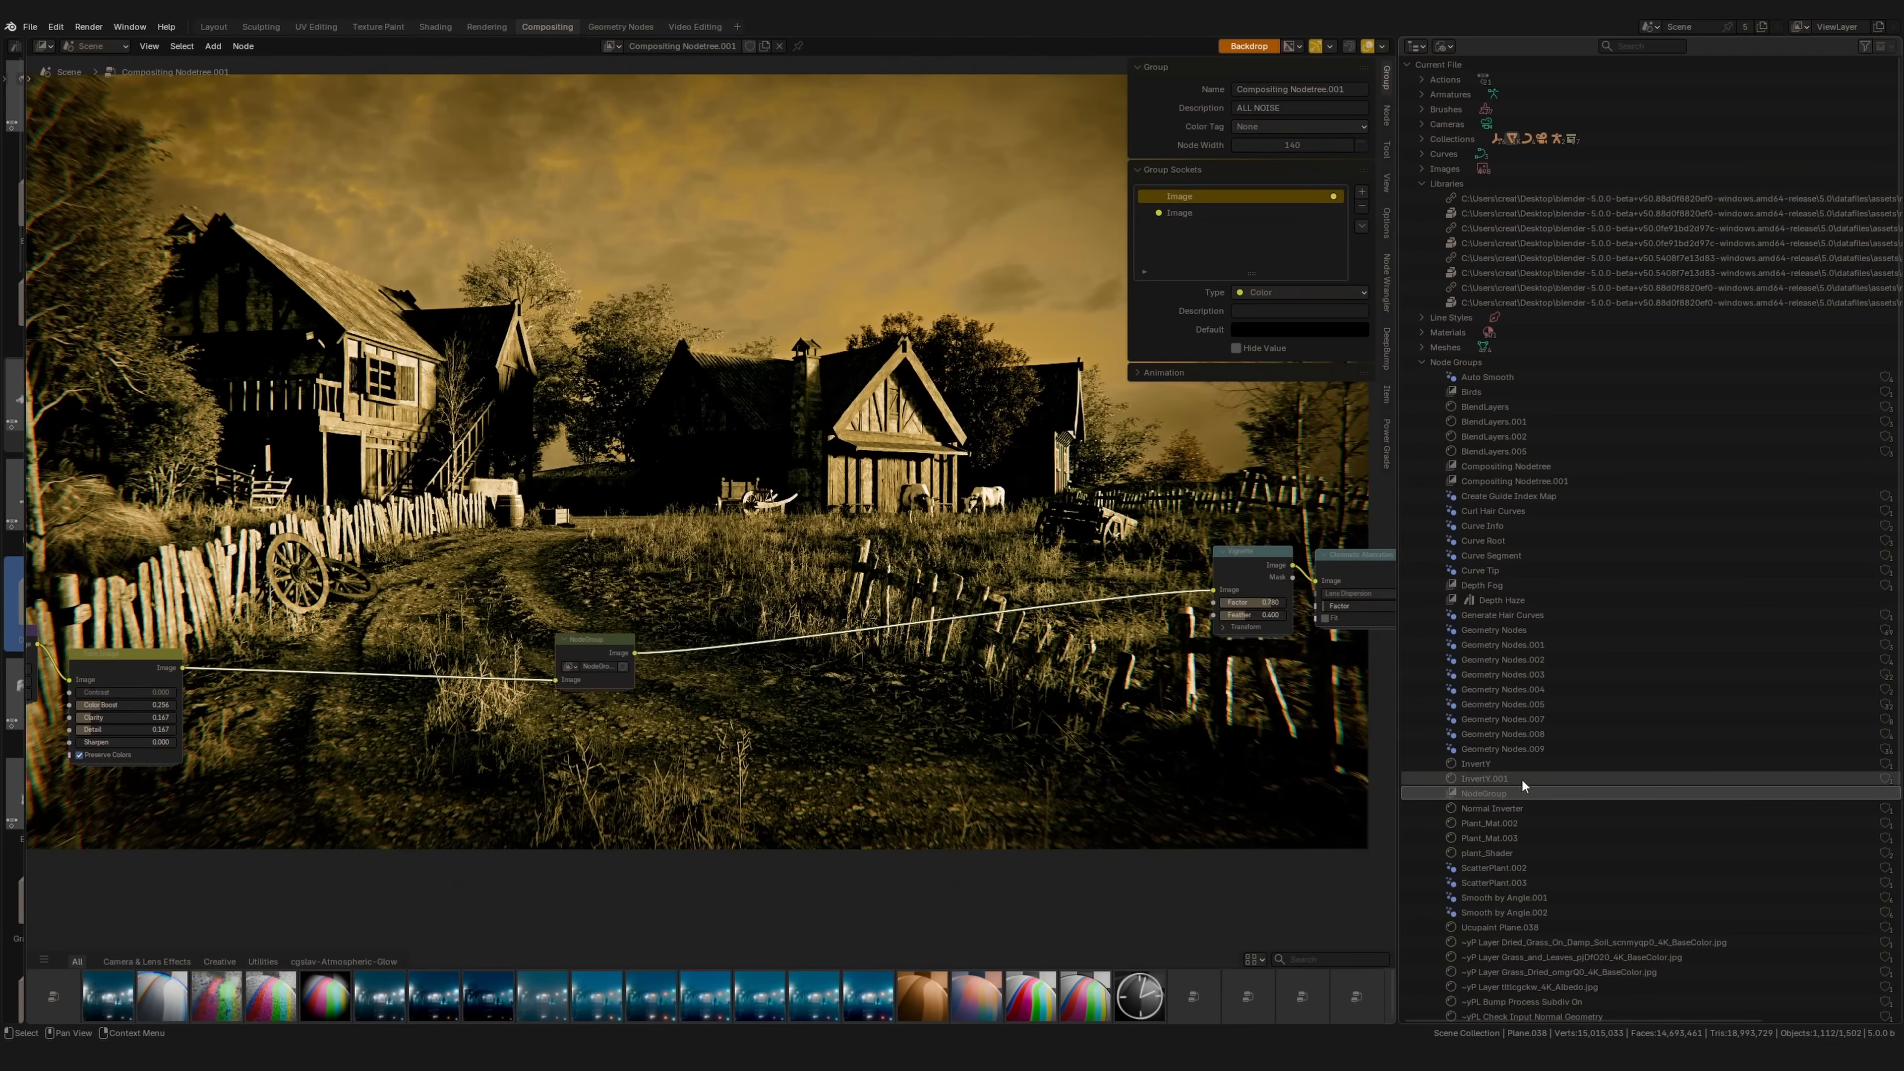
Step: Mark NodeGroup as an asset, test-add it from the shelf, then delete the test node
right_click(1507, 793)
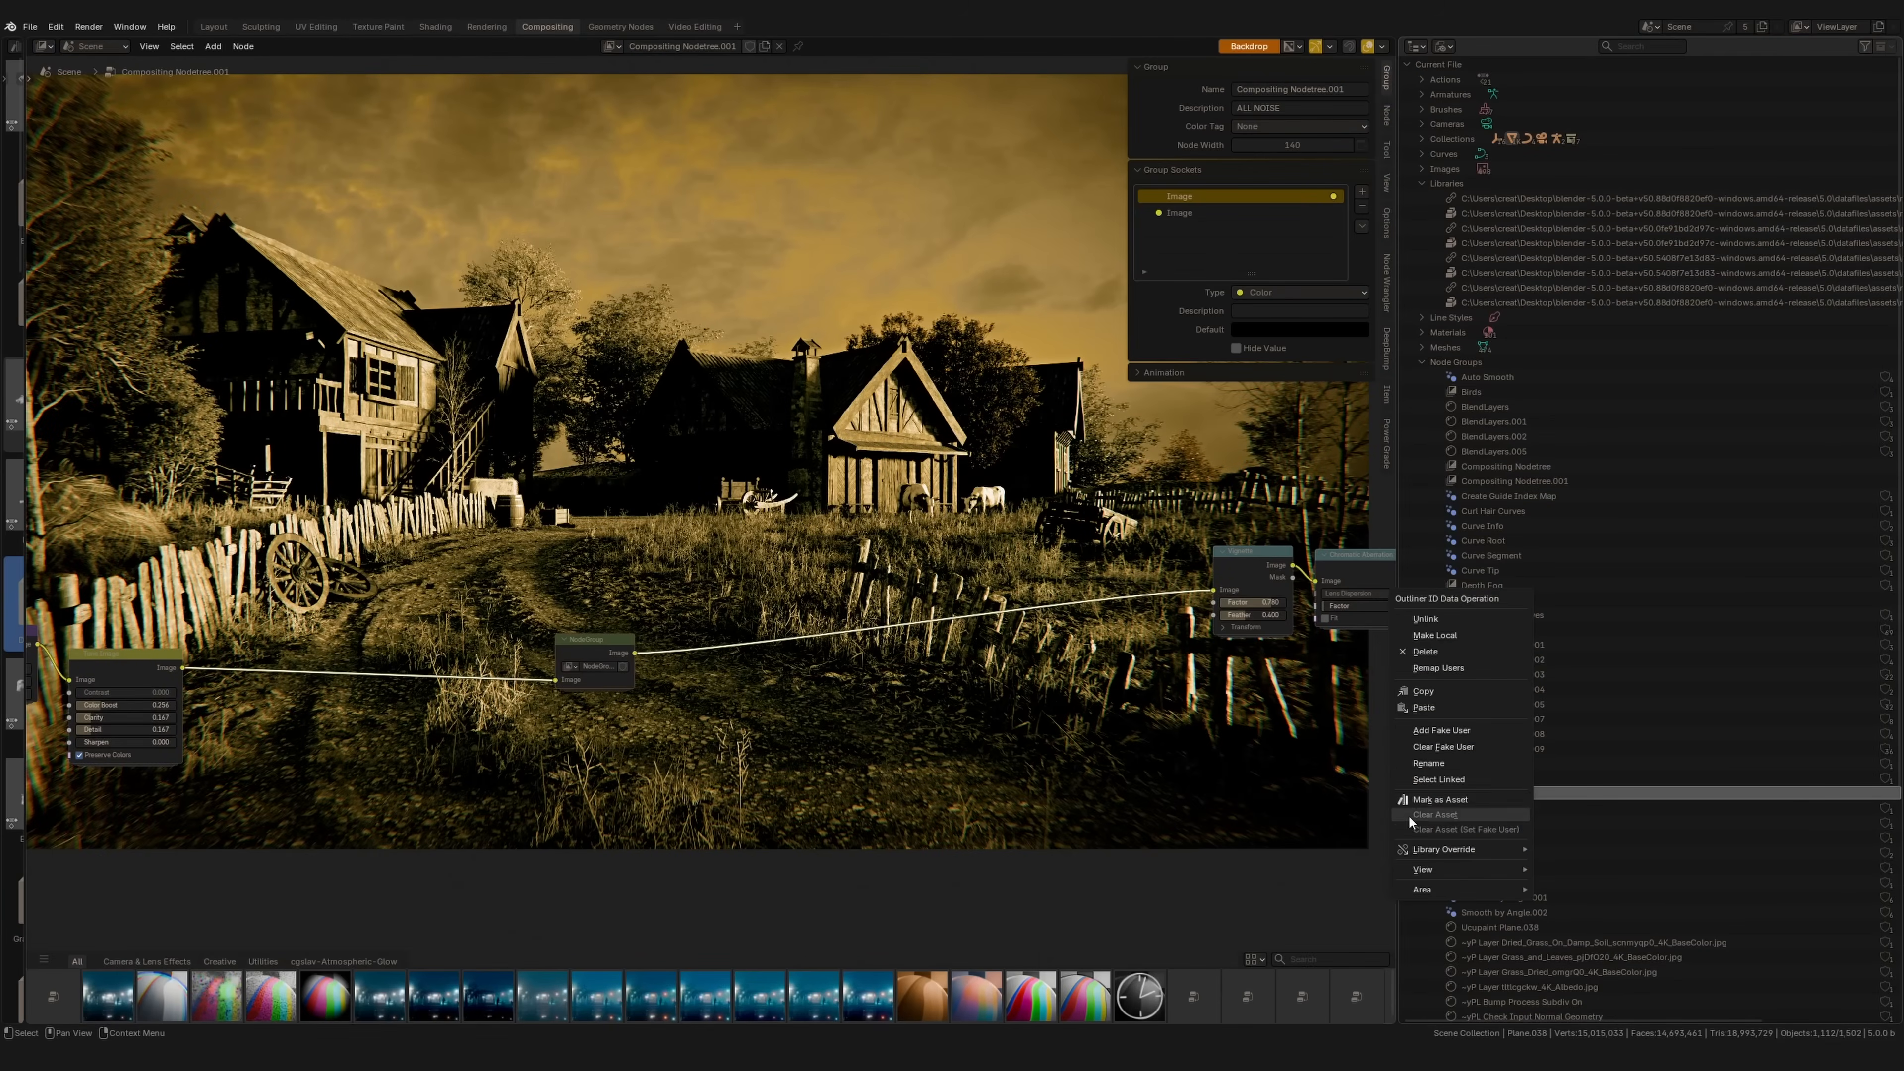
click(1446, 800)
drag(163, 1001, 562, 458)
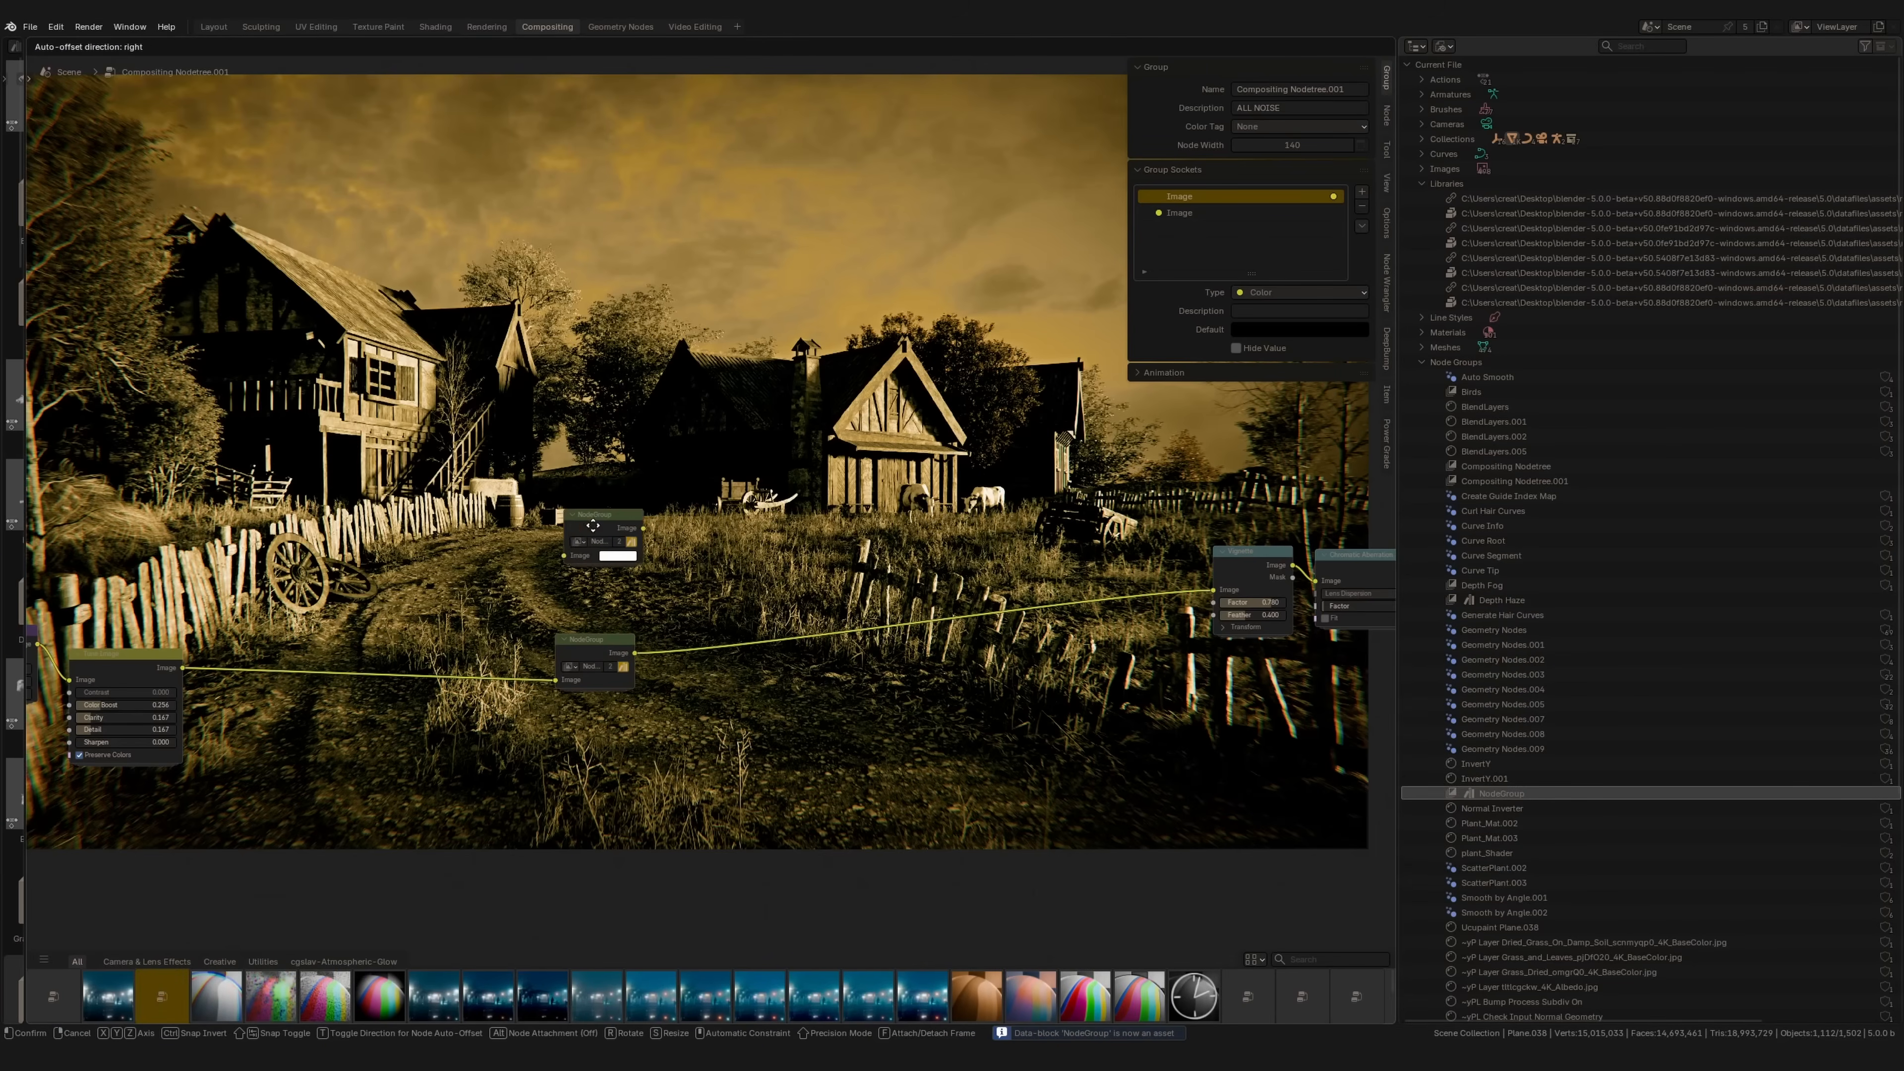
click(609, 537)
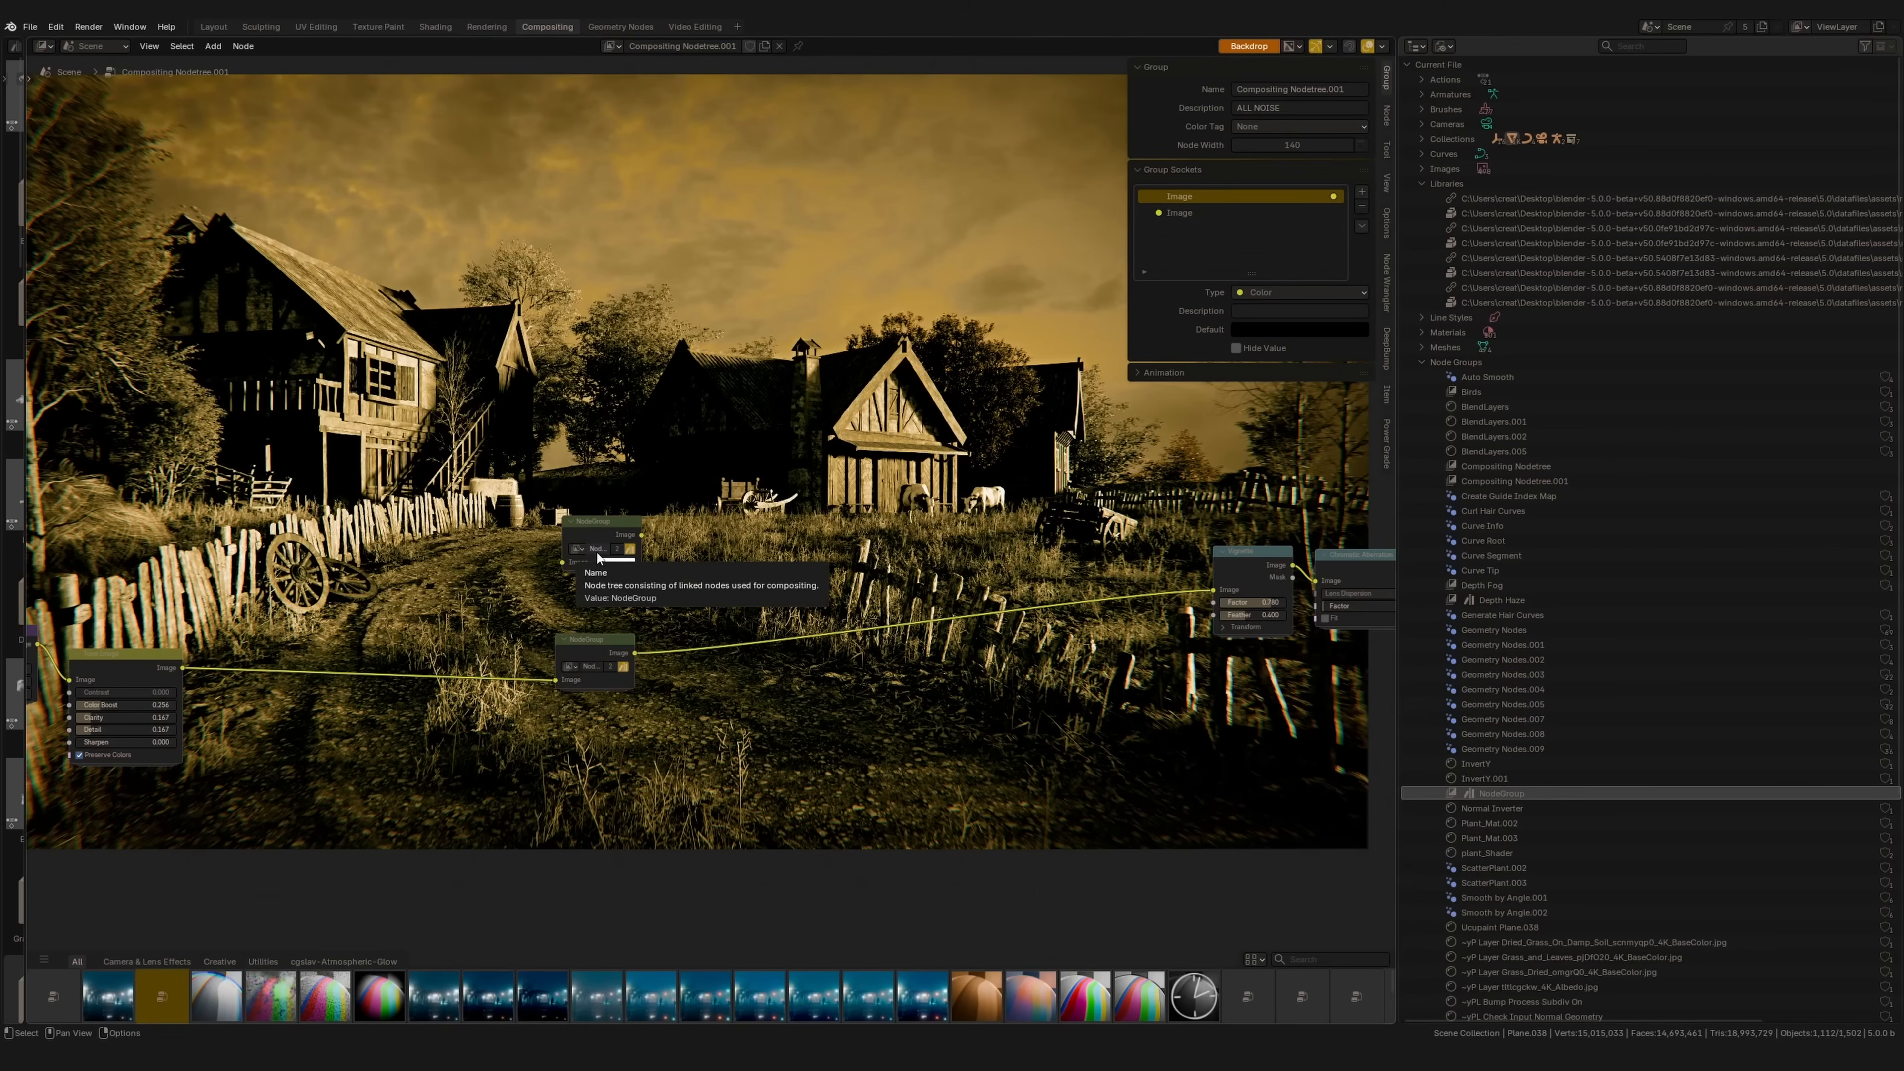
key(x)
middle_drag(600, 615, 646, 592)
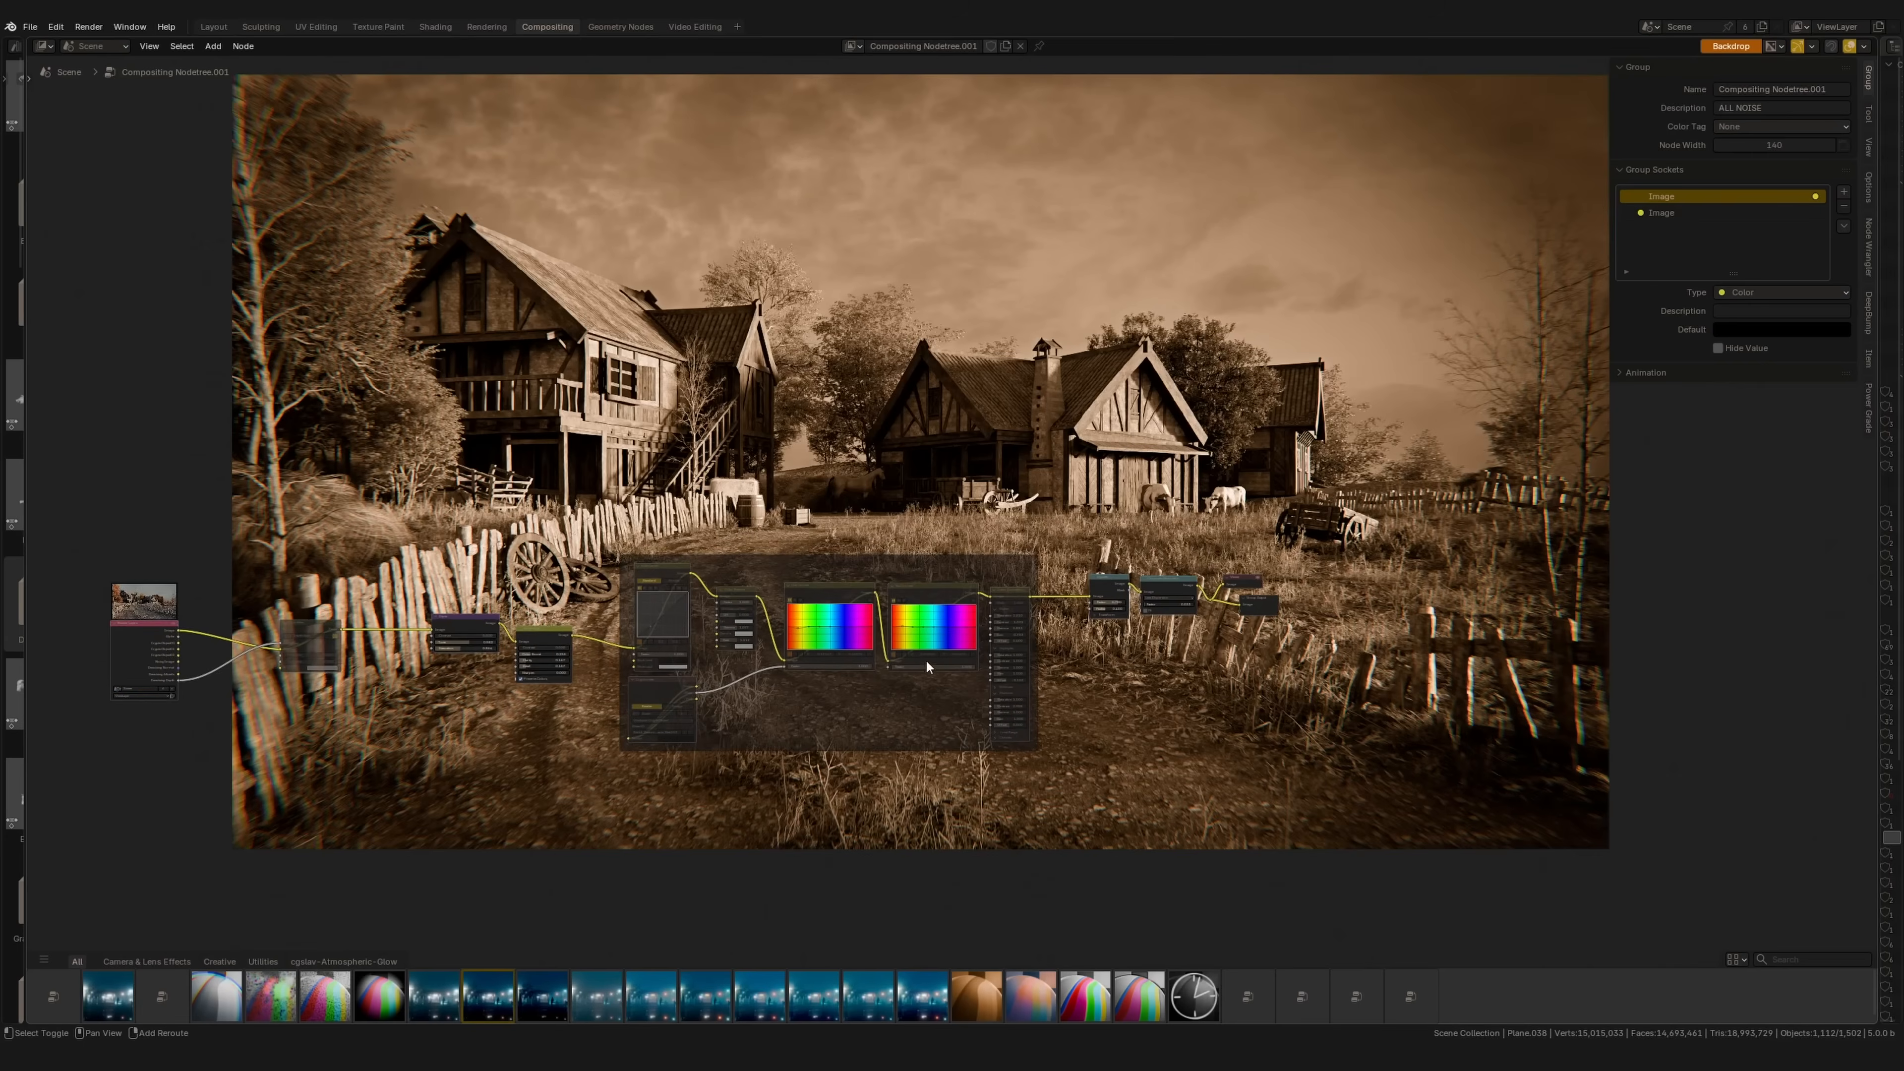
shift+middle_drag(933, 664, 1128, 773)
Step: Switch to the Compositing Nodetree and unmute the five bird nodes
click(854, 47)
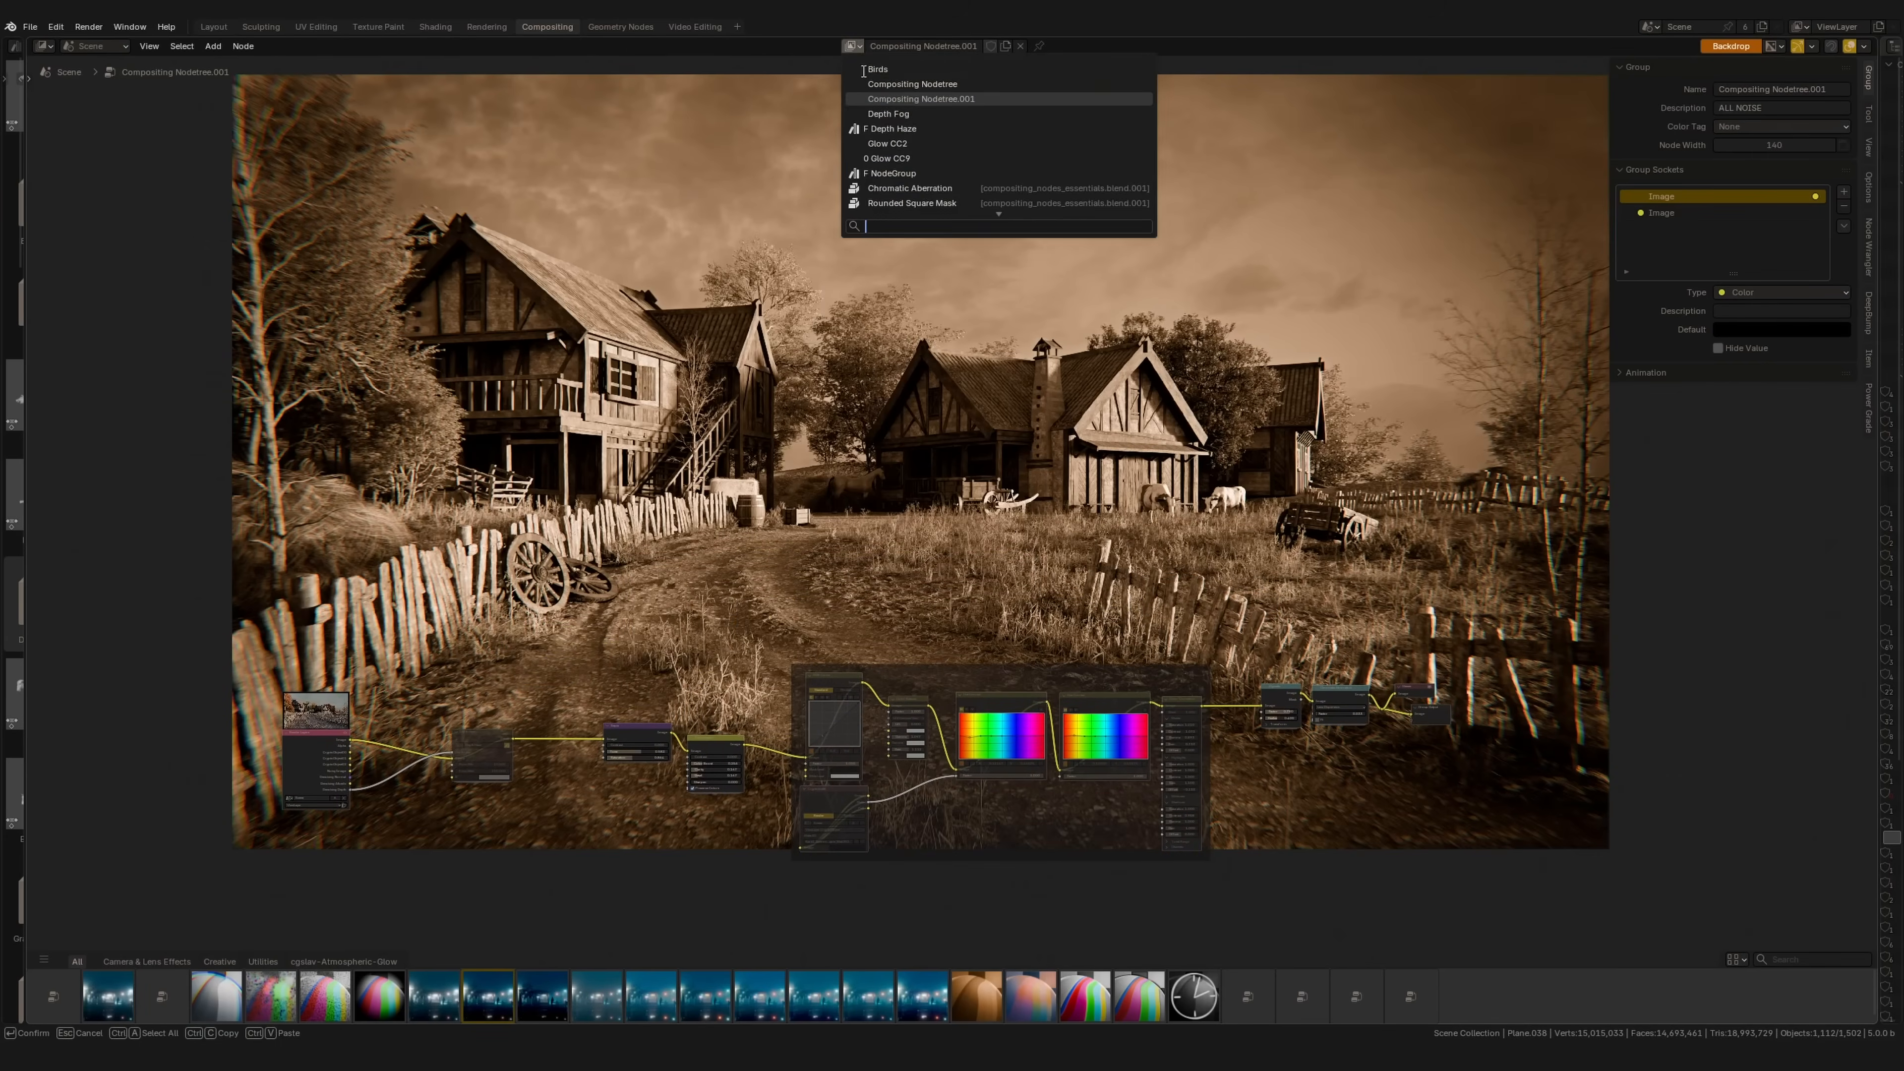
click(922, 92)
shift+middle_drag(1103, 589, 1043, 601)
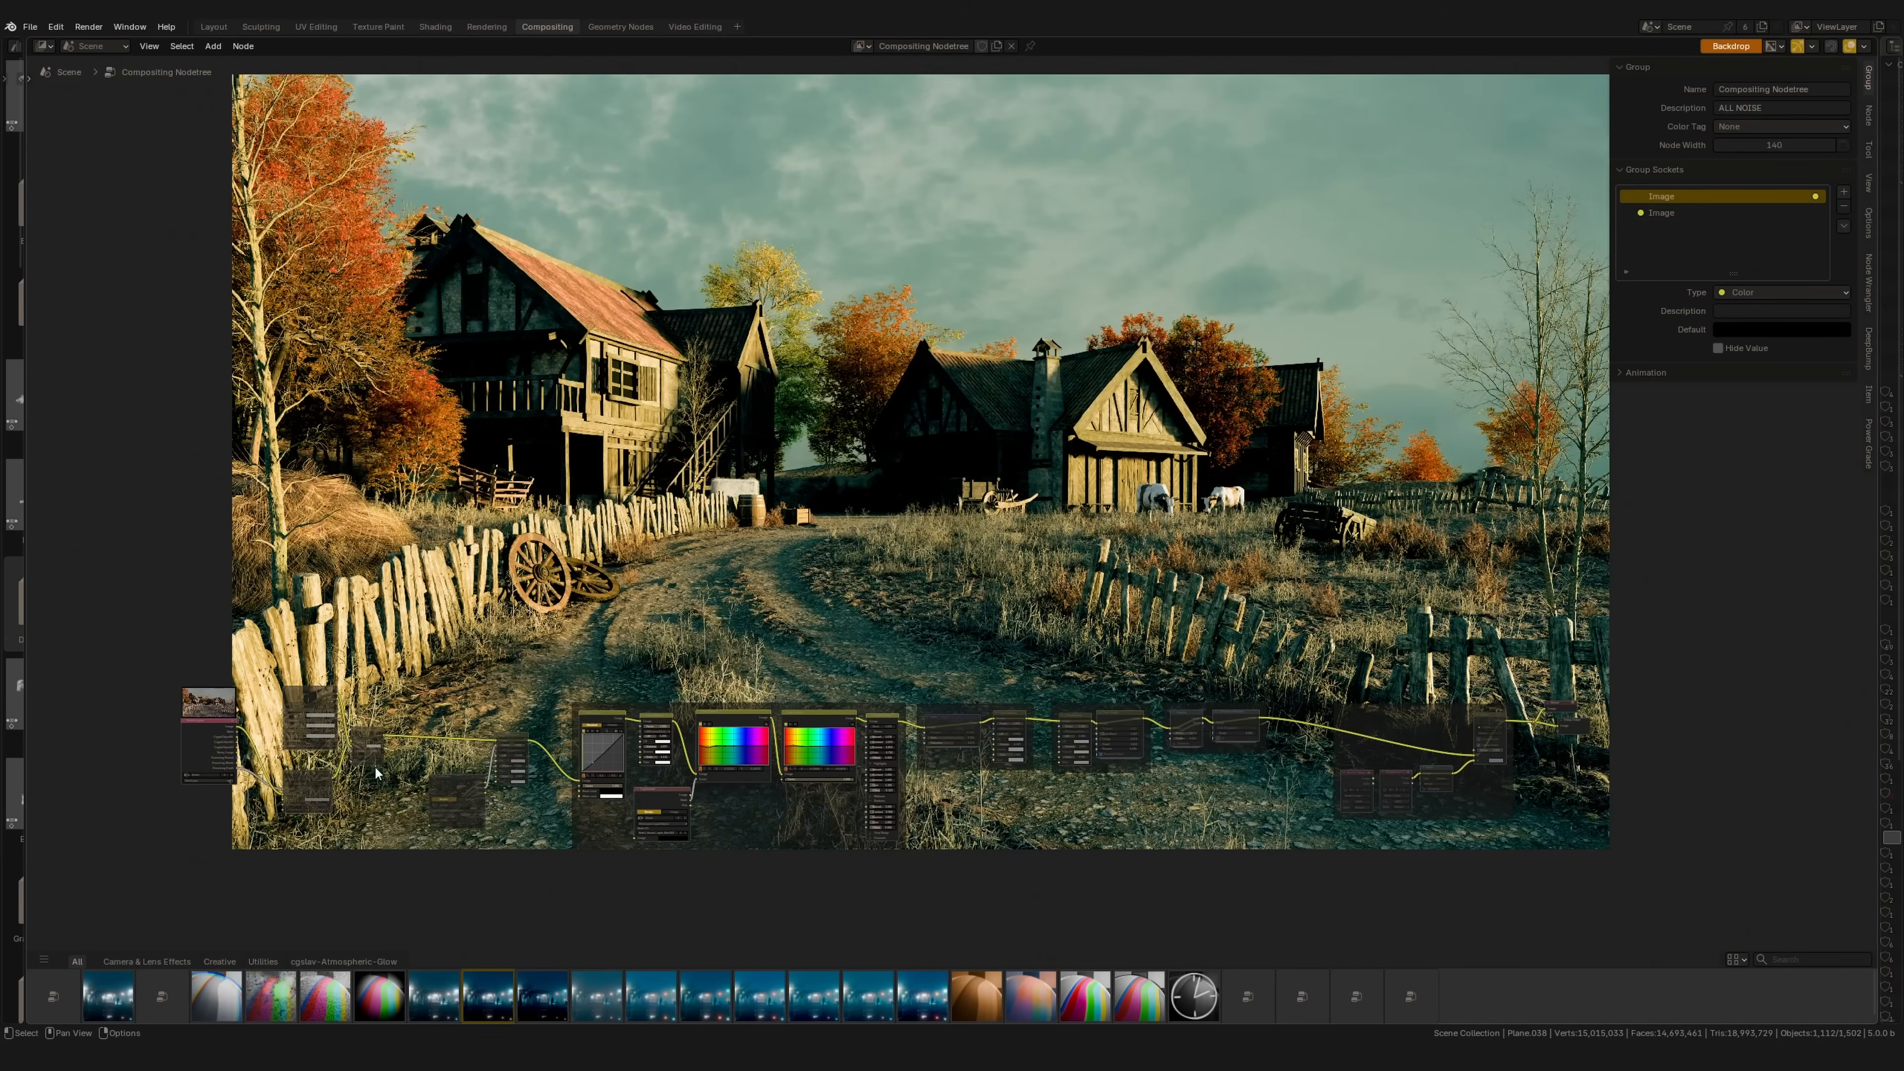
shift+middle_drag(898, 686, 915, 632)
scroll(527, 655, up, 4)
shift+middle_drag(527, 656, 724, 592)
drag(724, 591, 401, 780)
key(m)
Step: Unmute the ALL NOISE frame and the sepia frame's Tonemap and Color Balance nodes
scroll(1751, 673, down, 3)
middle_drag(1691, 674, 1005, 708)
drag(1134, 590, 1344, 780)
key(m)
middle_drag(772, 720, 1041, 748)
ctrl+middle_drag(1041, 748, 1047, 705)
drag(961, 721, 966, 750)
key(m)
Step: Toggle mute on the left grading frame nodes, leaving them active, then select nodes near Sepia
drag(791, 604, 282, 898)
key(m)
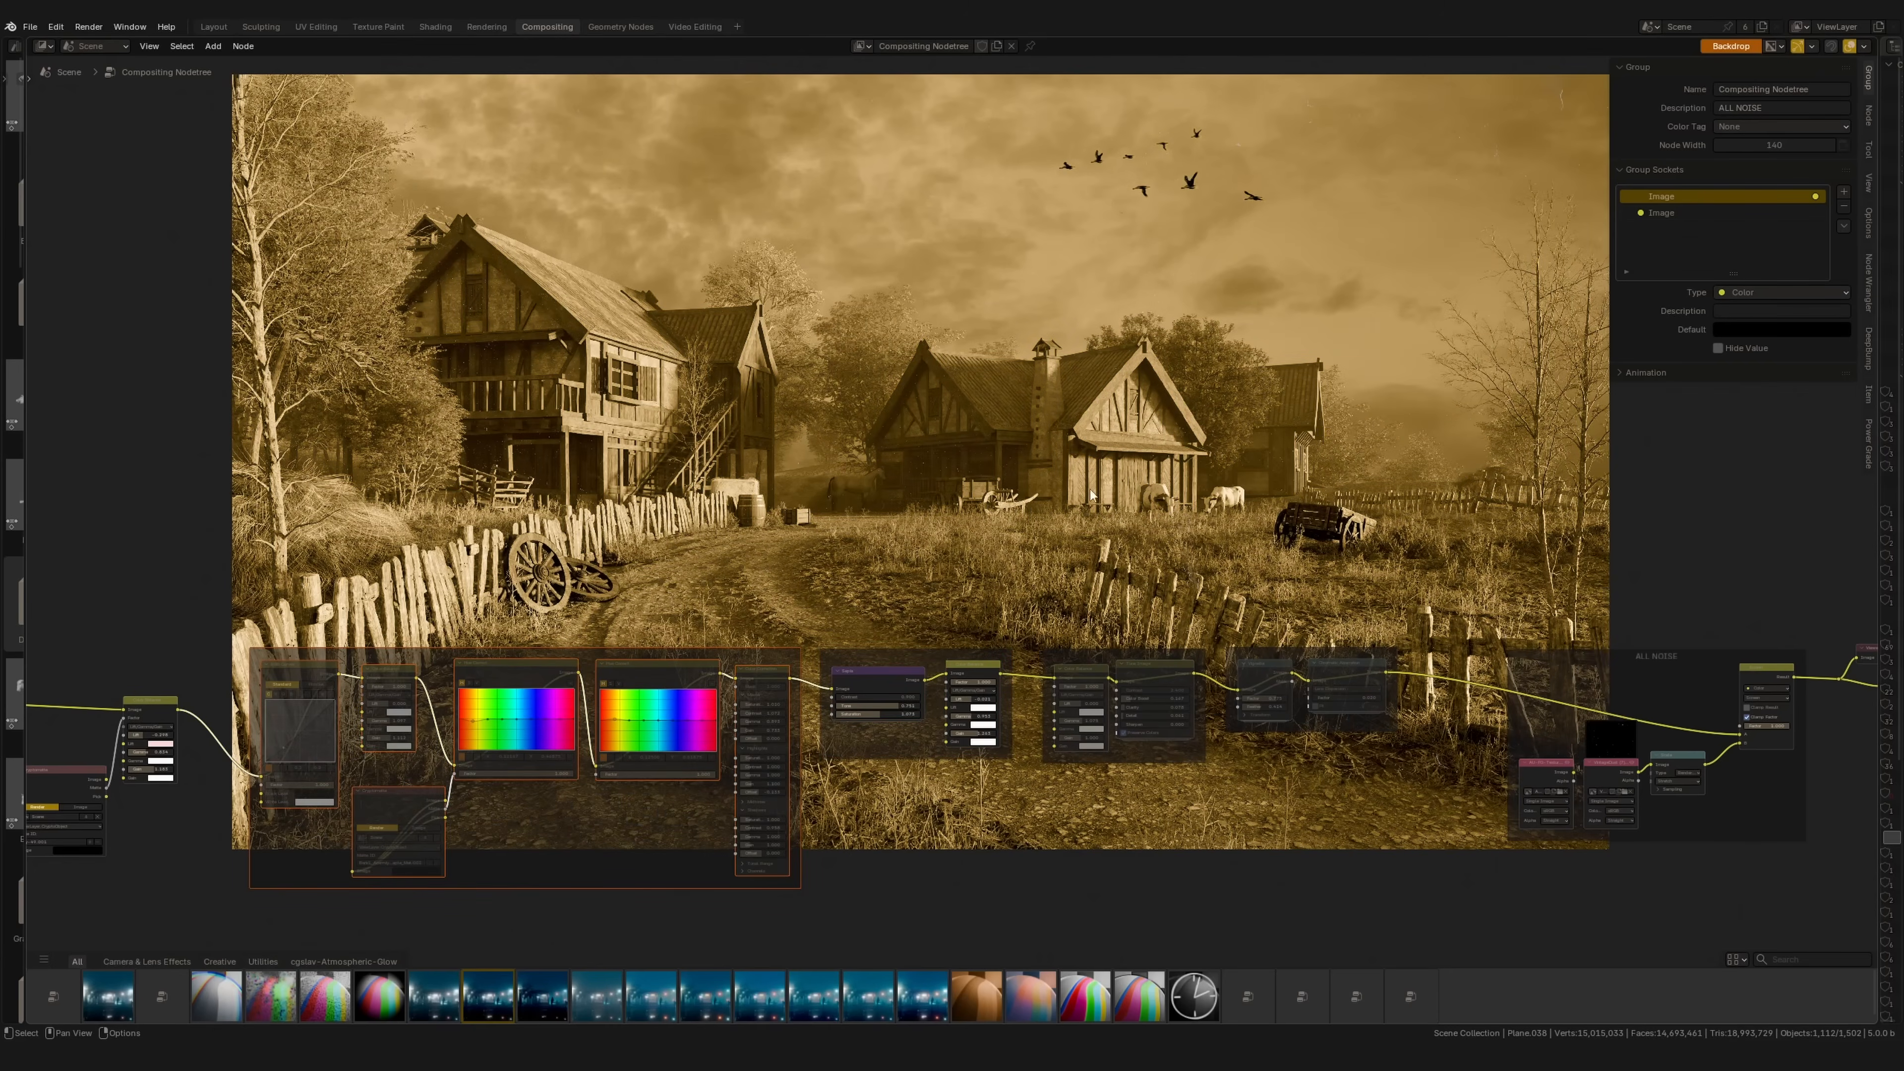
key(m)
drag(825, 618, 882, 677)
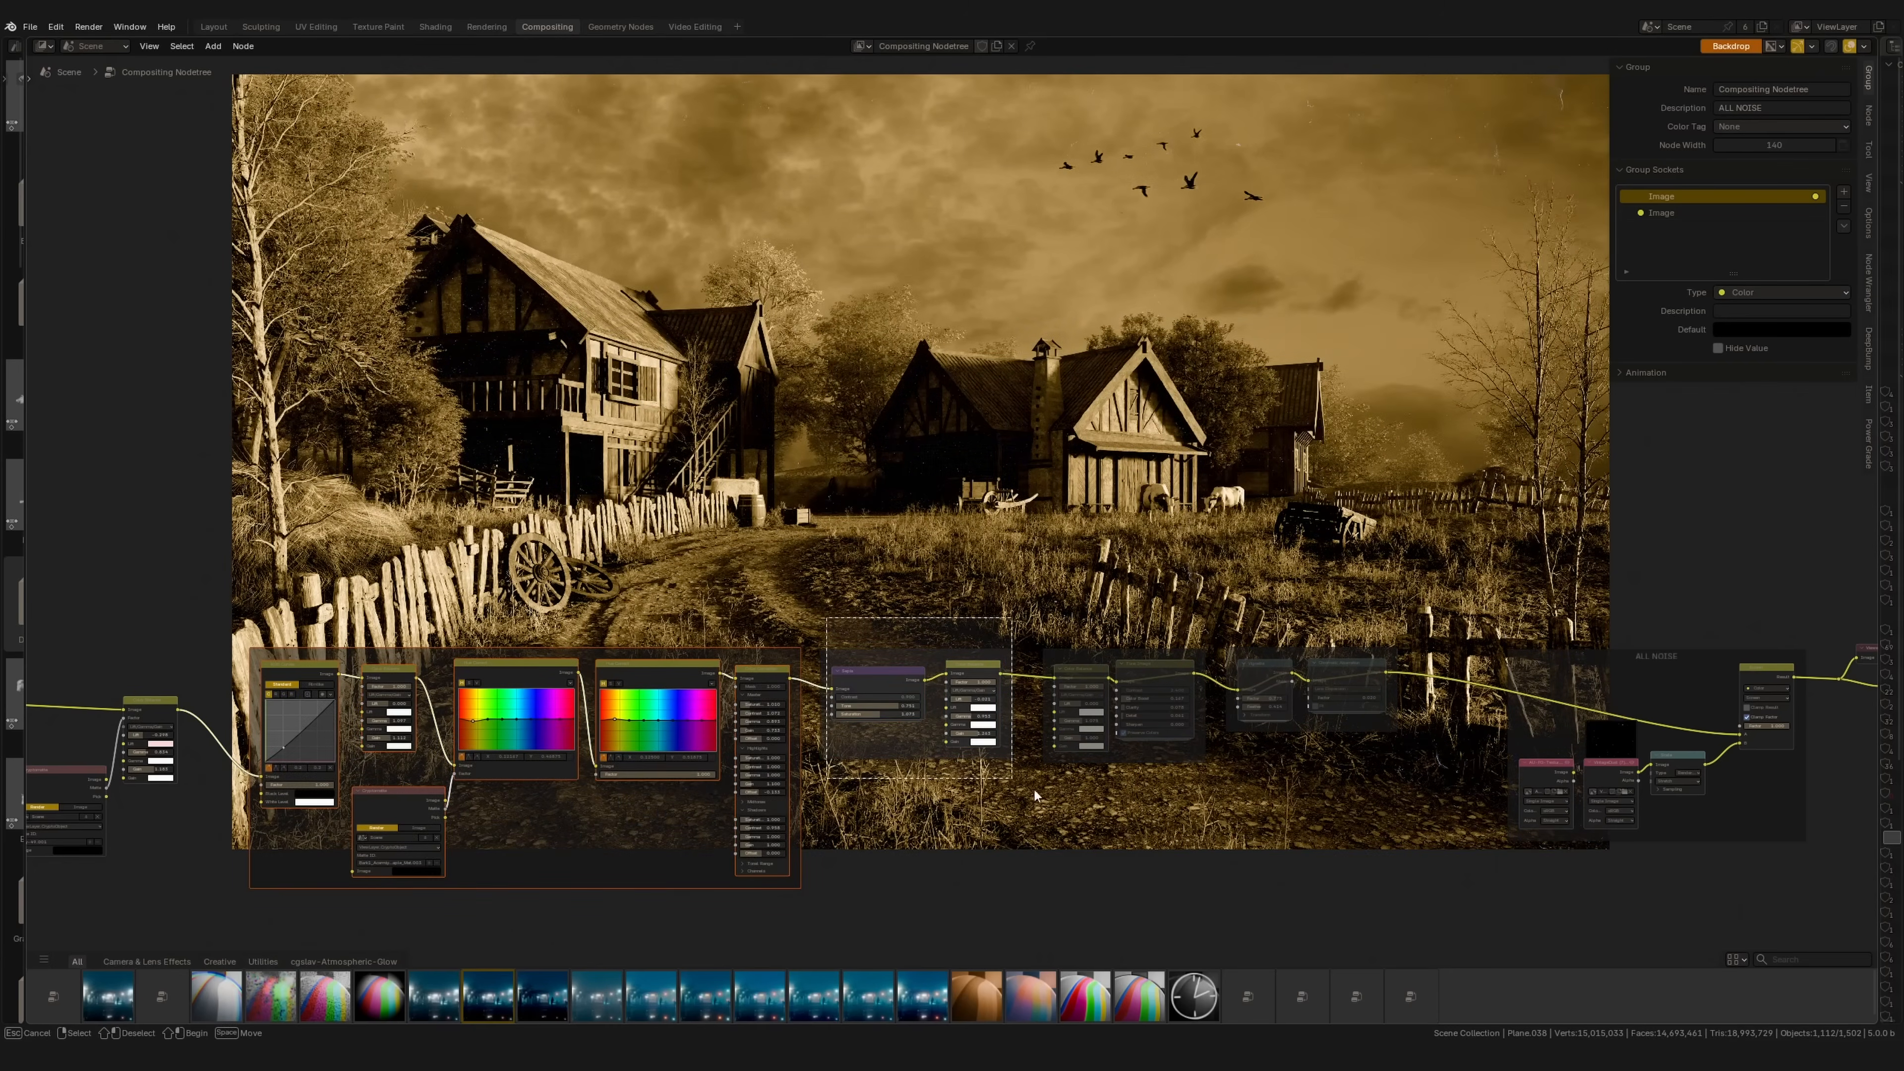